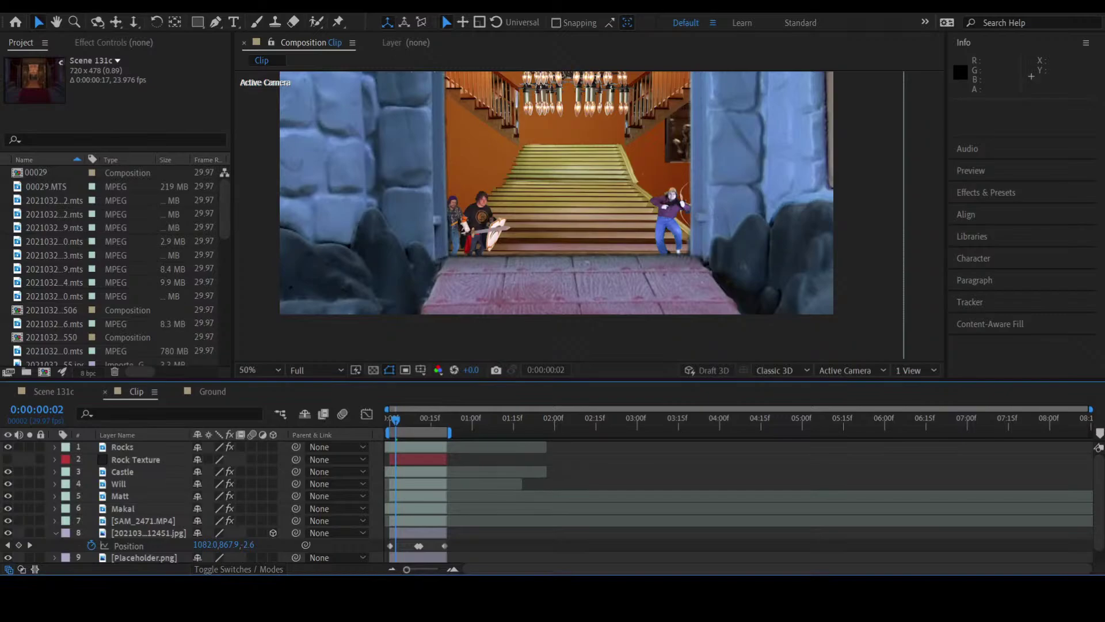
Step: Play the Clip composition from its first frame and scrub back through it to examine the actors' cut-outs
left_click(391, 417)
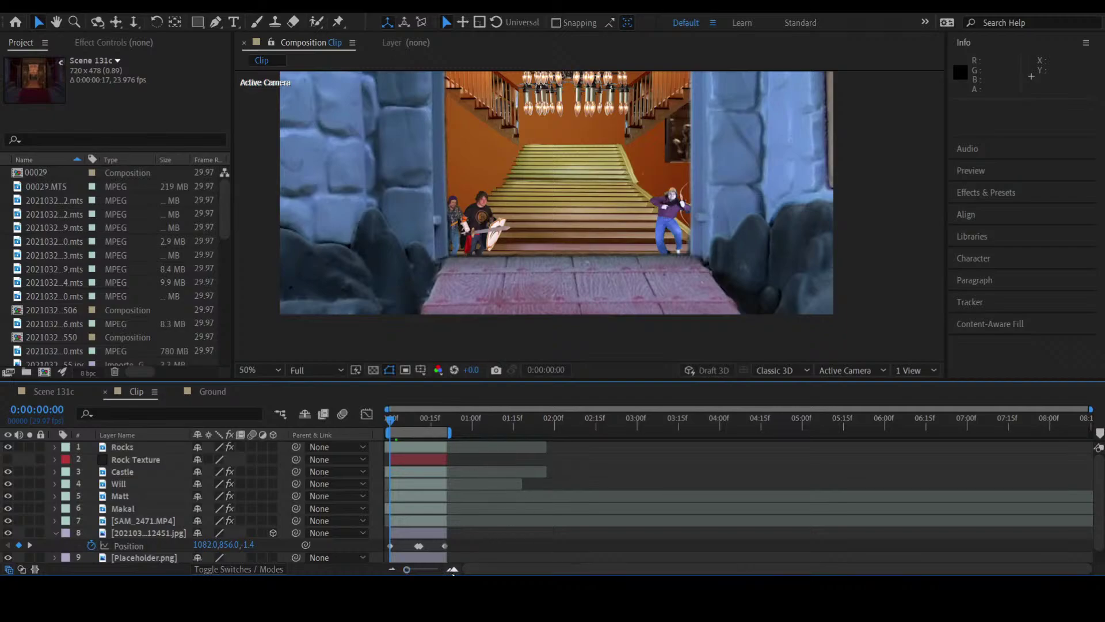
key("space")
left_click(452, 569)
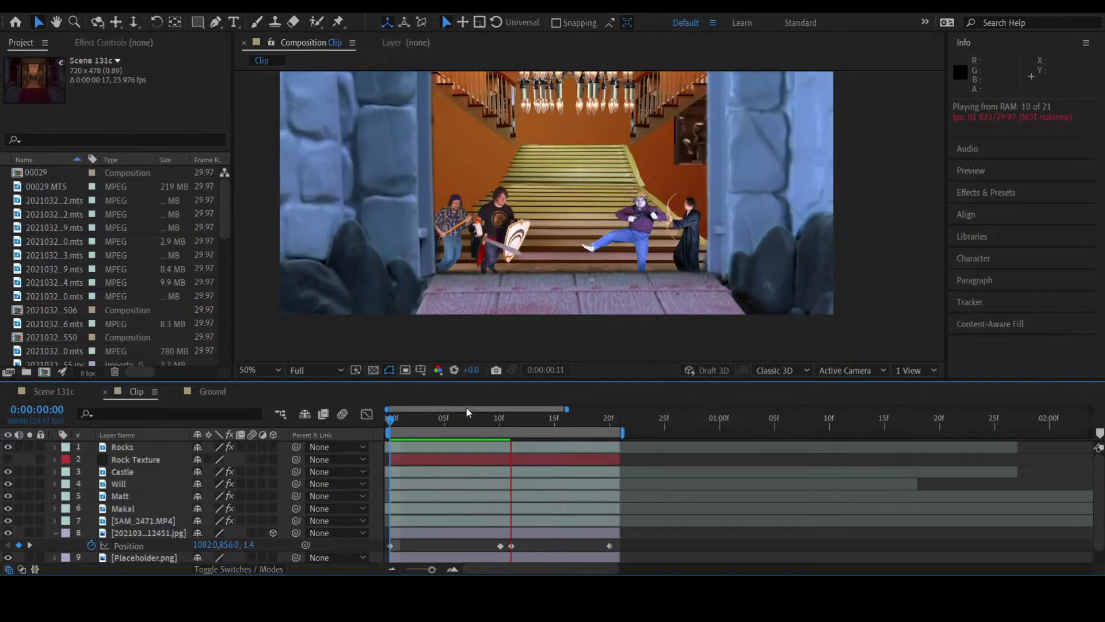
key("space")
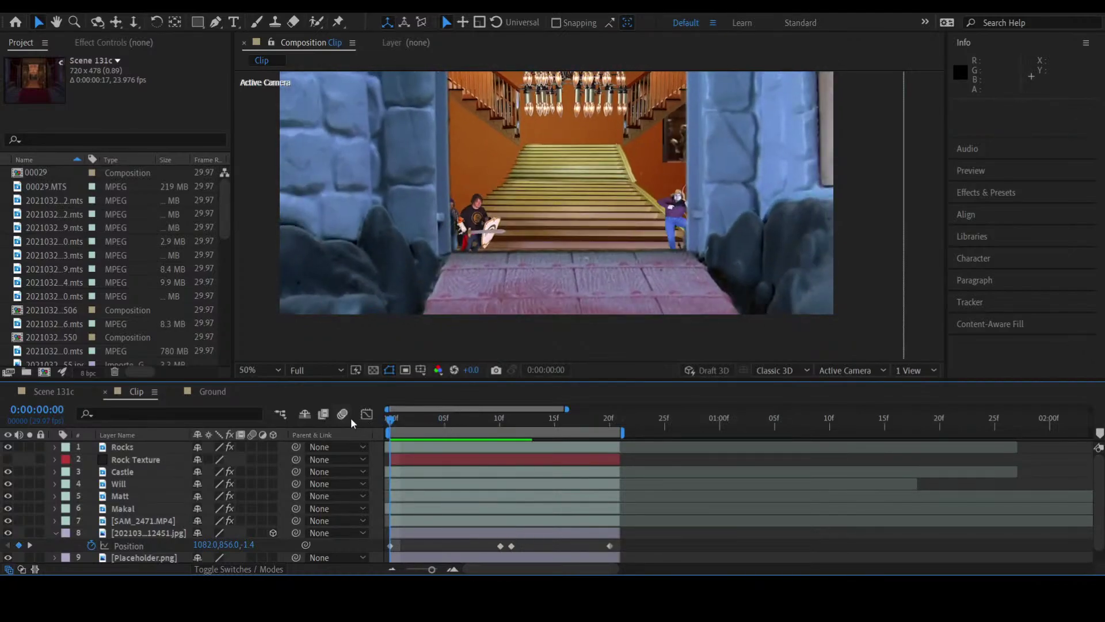
key("space")
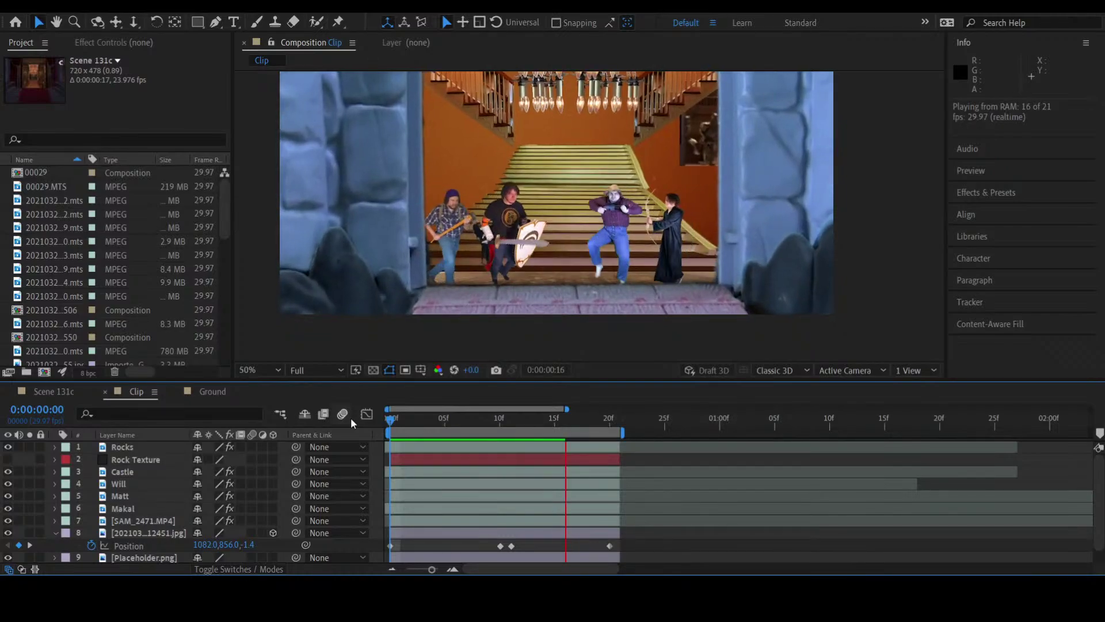
key("space")
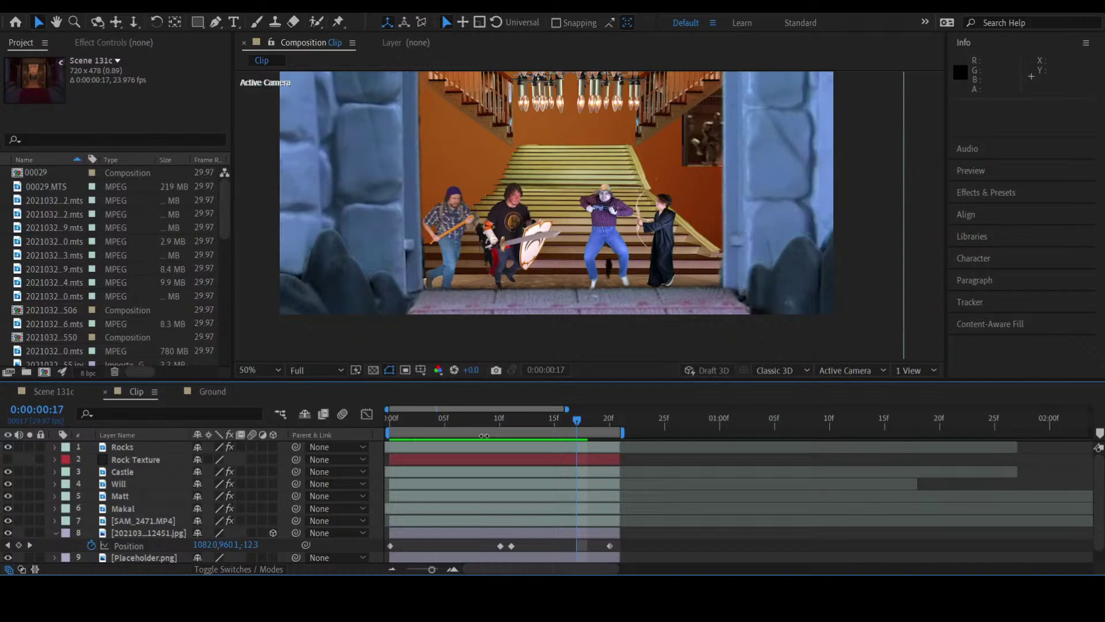
left_click(587, 421)
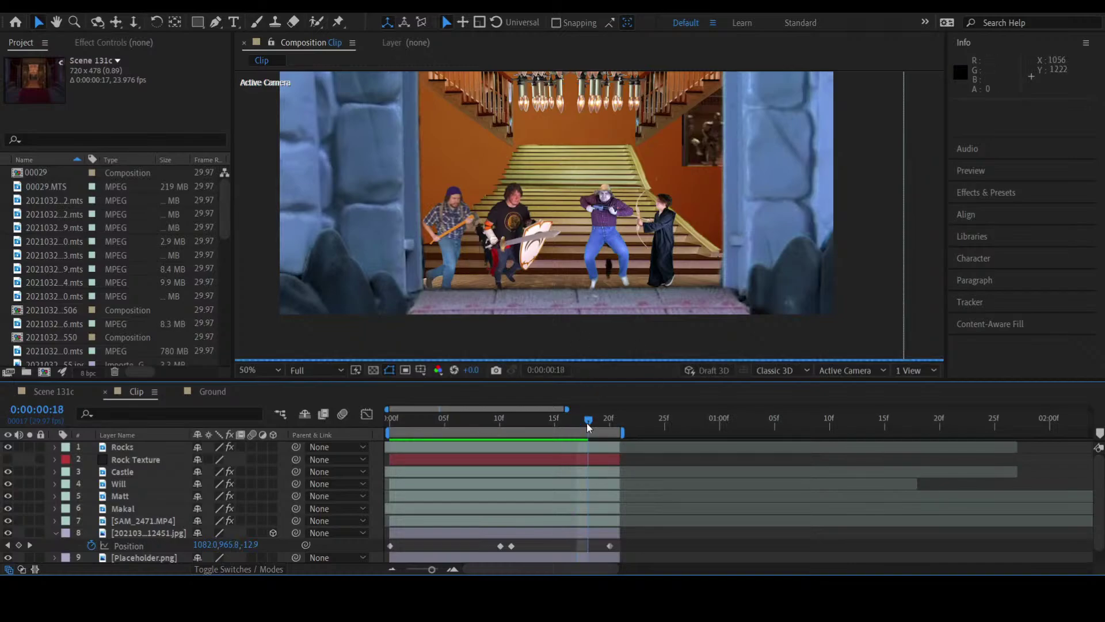
left_click_drag(587, 423, 468, 470)
Step: At frame 0, add a Pen vertex to layer 6's existing mask near the doorway and pull it inward beside the standing leg's shin
left_click(147, 510)
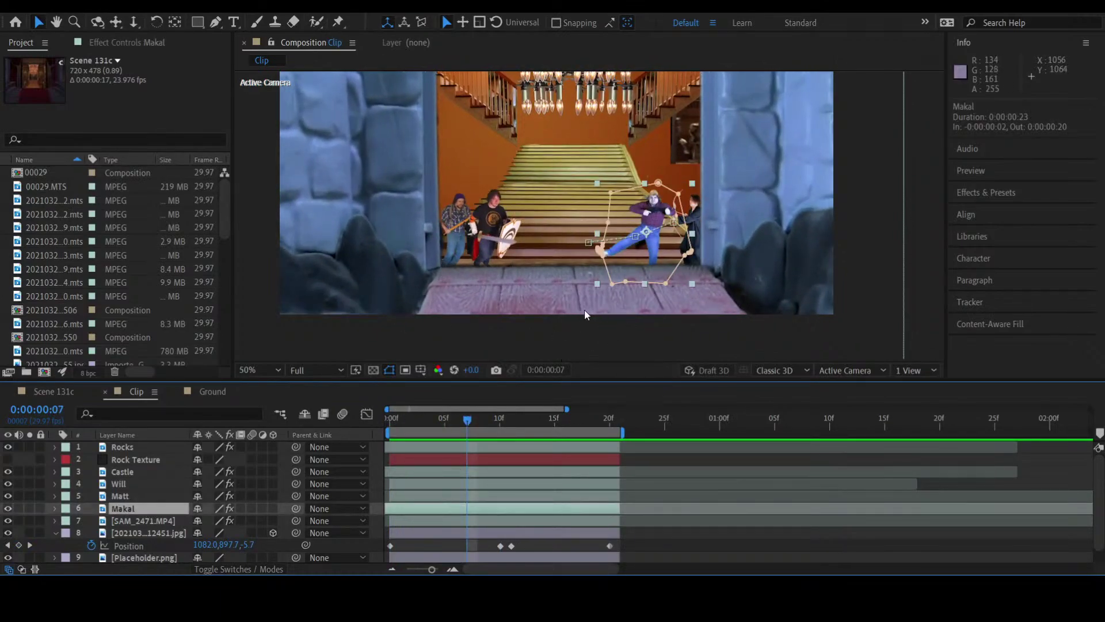
key("comma")
key("period")
key("period")
key("period")
key("period")
key("period")
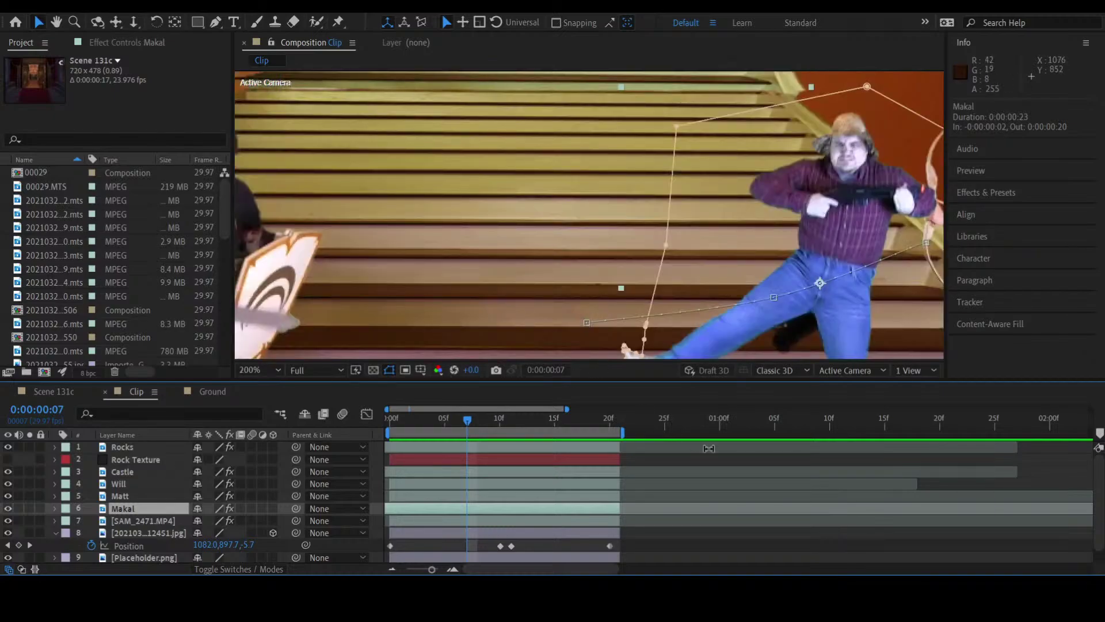
left_click_drag(440, 416, 367, 492)
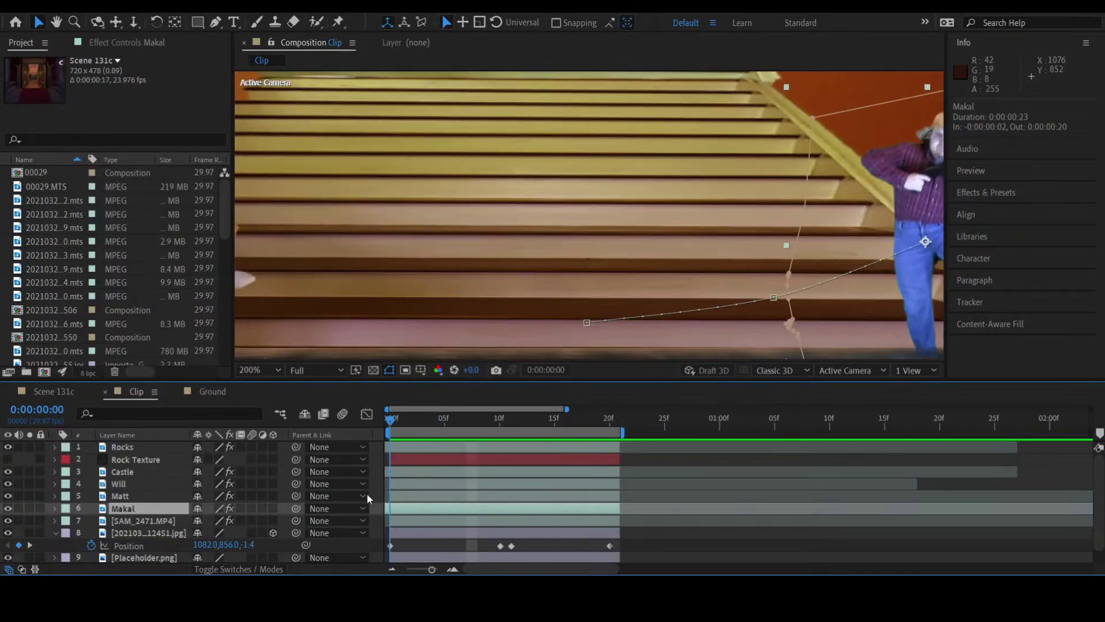
key("h")
left_click_drag(938, 354, 674, 344)
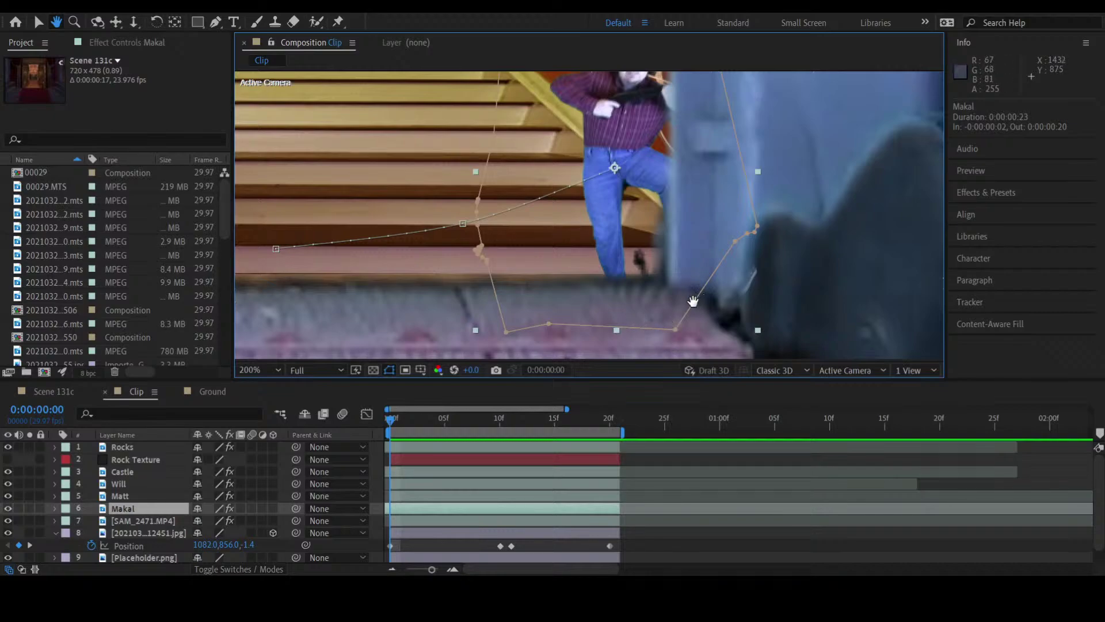
key("g")
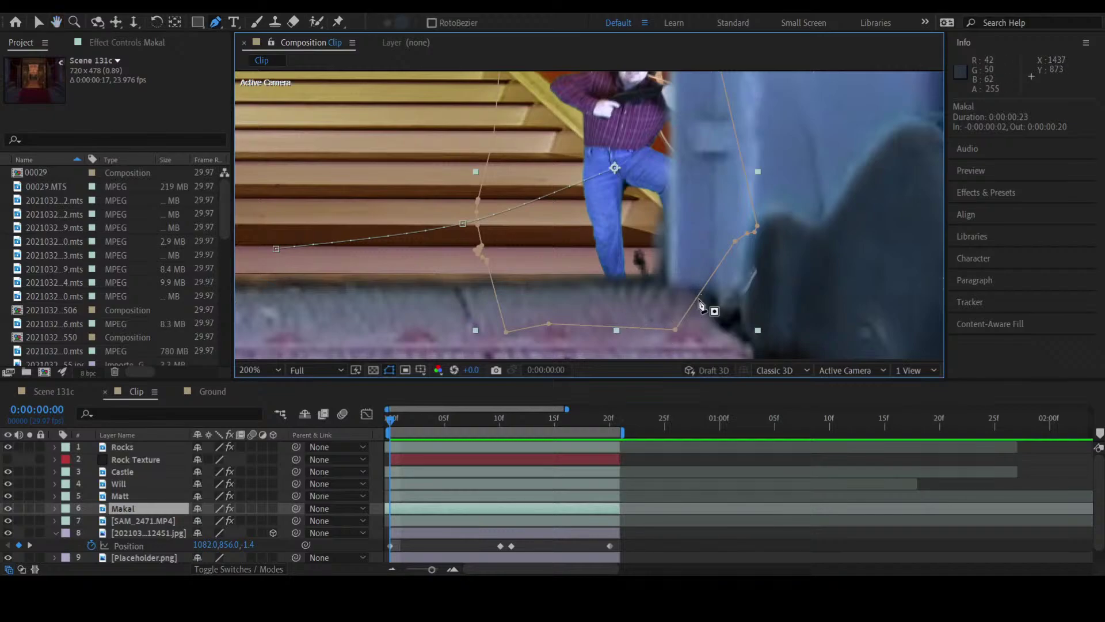
left_click(699, 299)
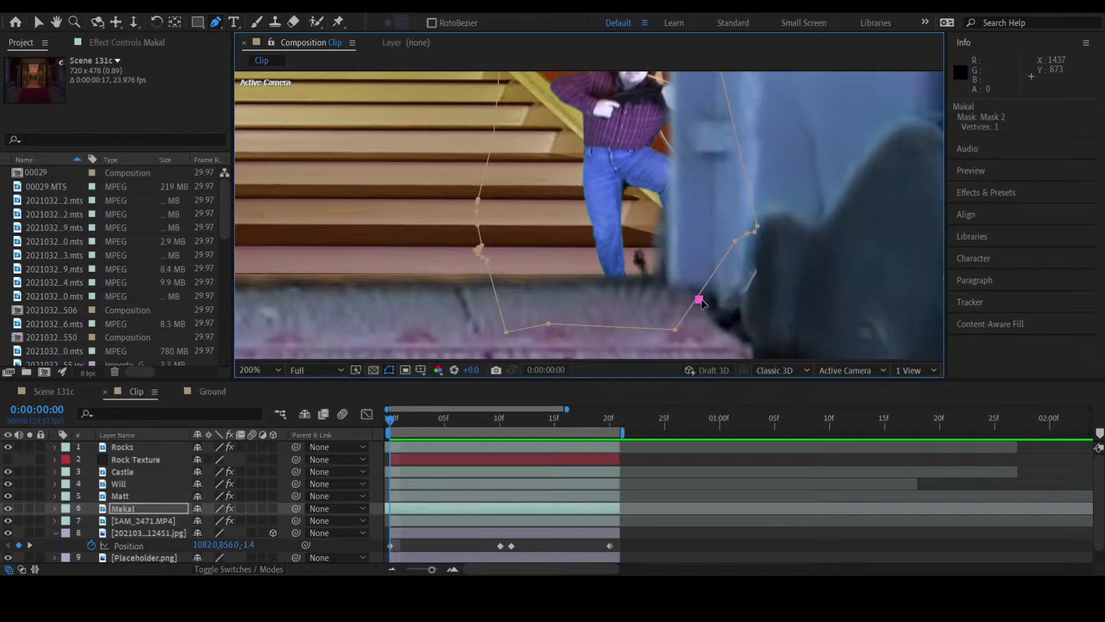
key("ctrl+z")
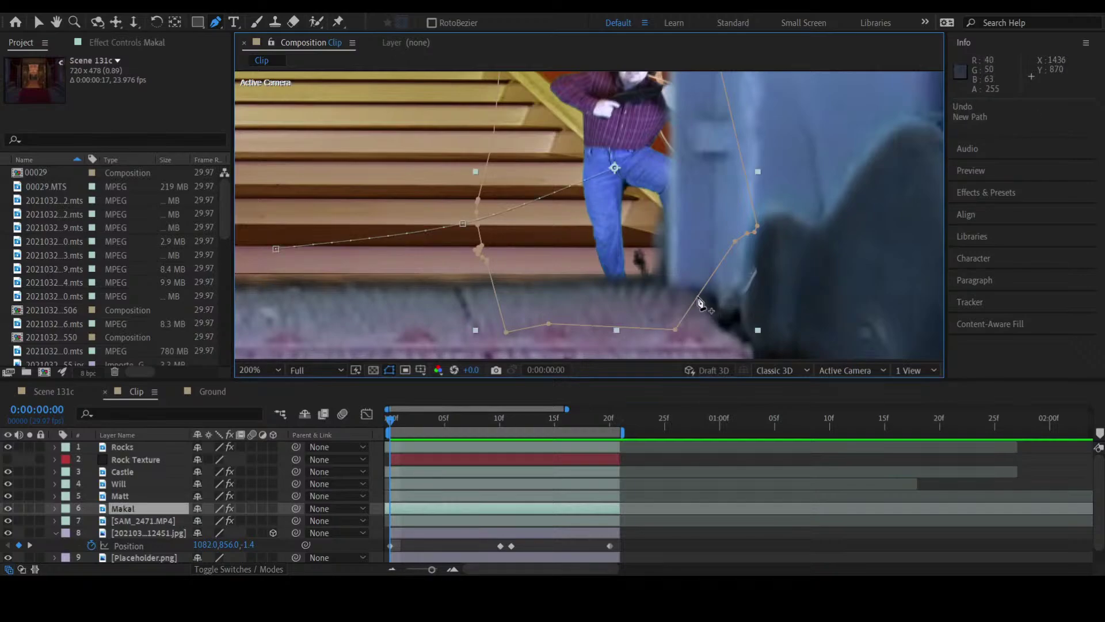
left_click(698, 302)
left_click_drag(698, 302, 632, 235)
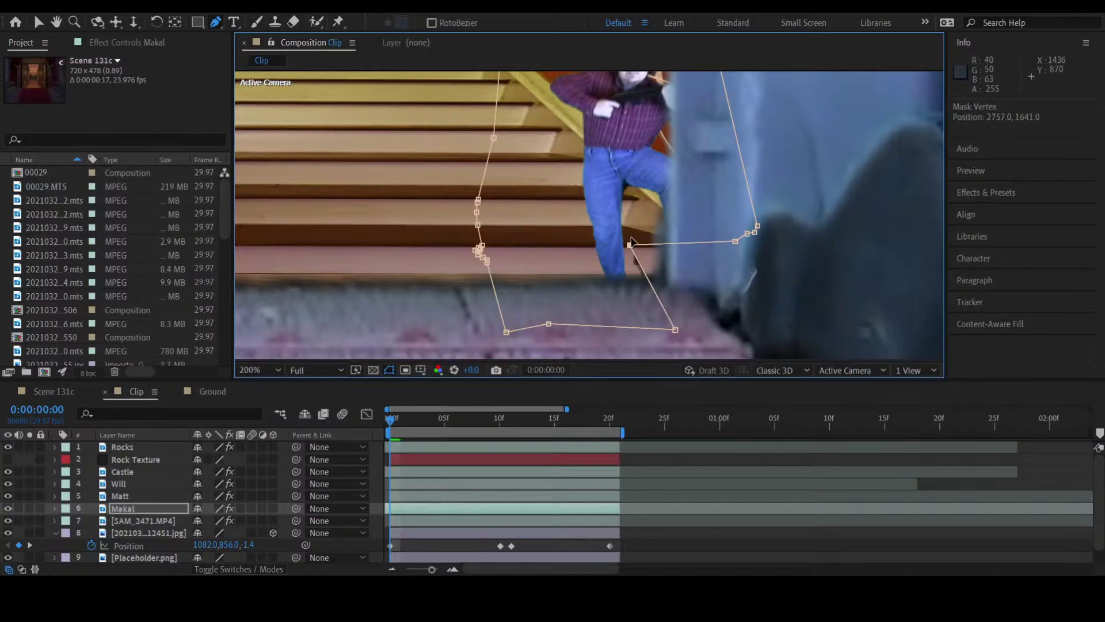
Step: Add another vertex to the same mask edge and place it beside the standing foot to trim the dark spot
left_click(649, 270)
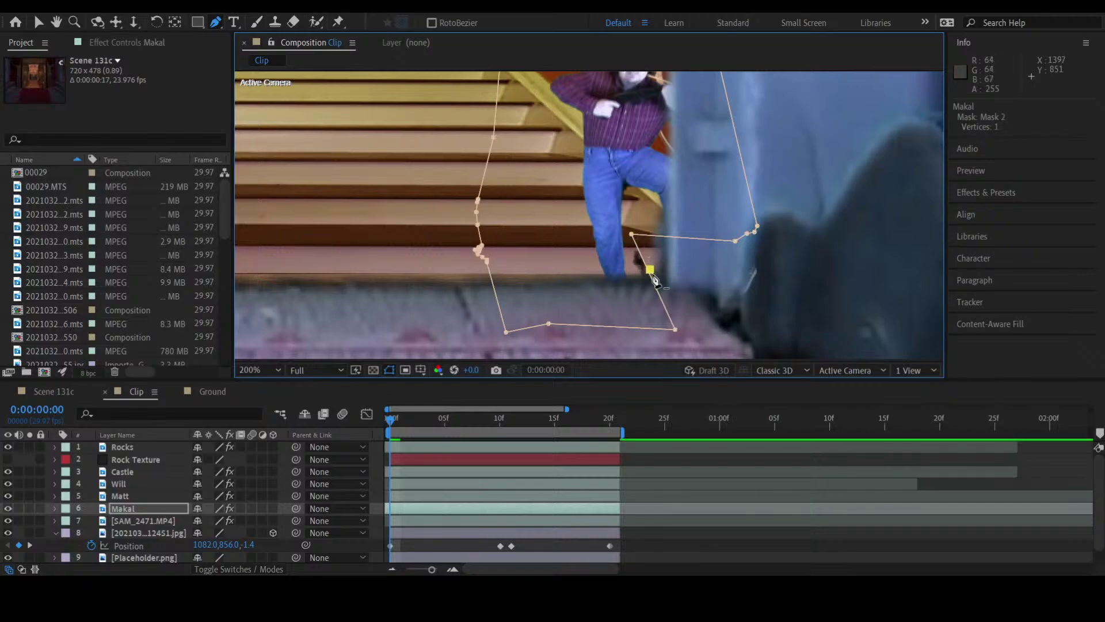
key("ctrl+z")
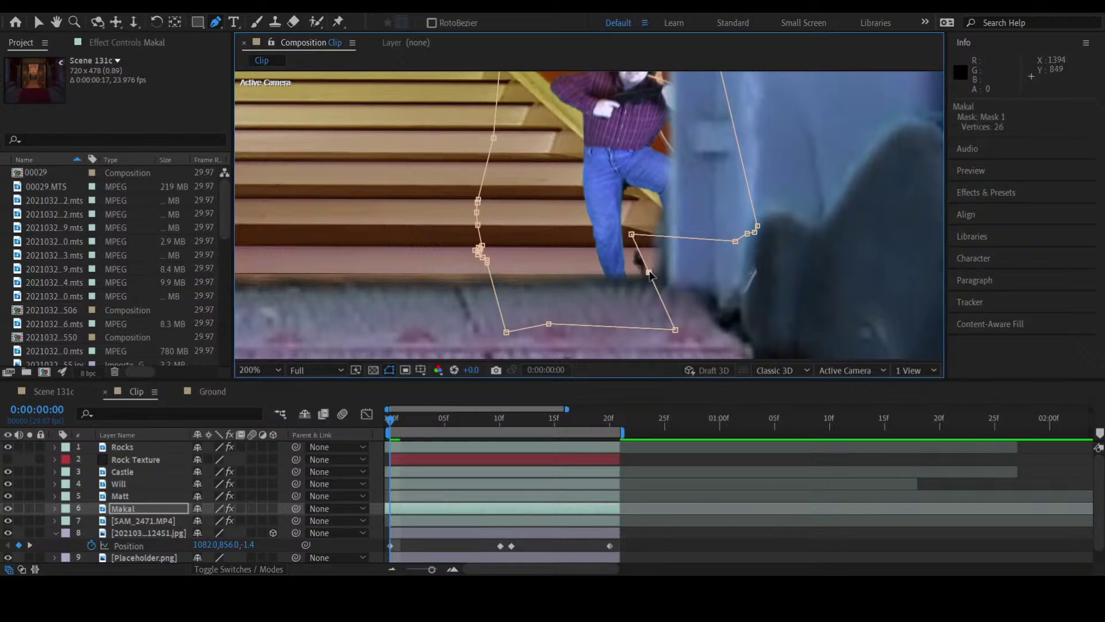
left_click_drag(649, 271, 633, 277)
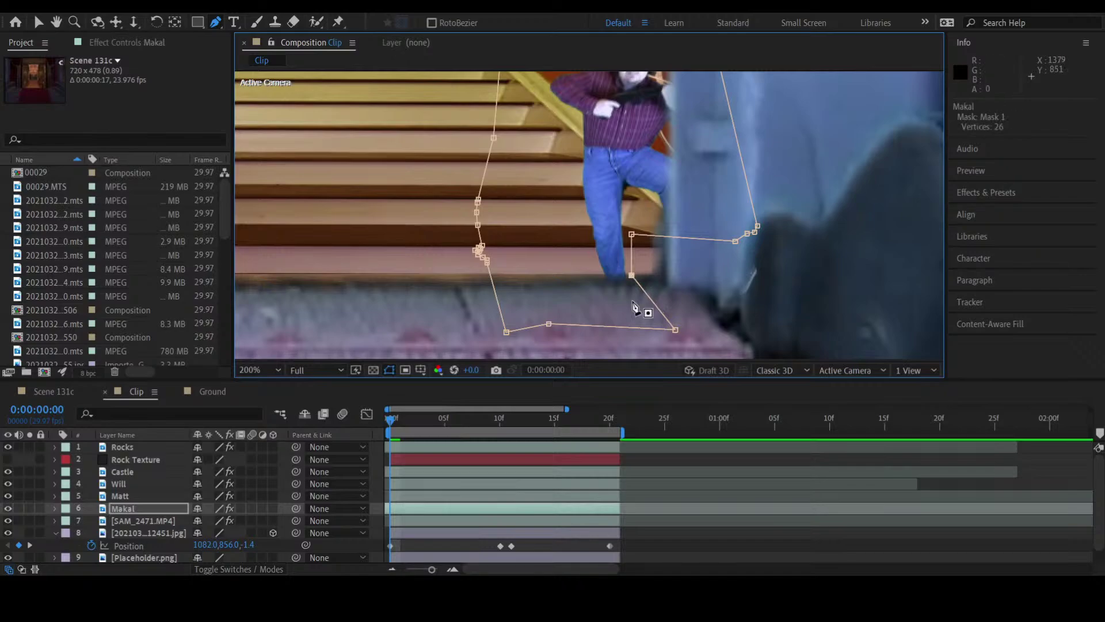
Step: At frame 1, move the mask's two inner vertices against the standing leg's lower shin and foot
left_click(452, 570)
left_click(452, 570)
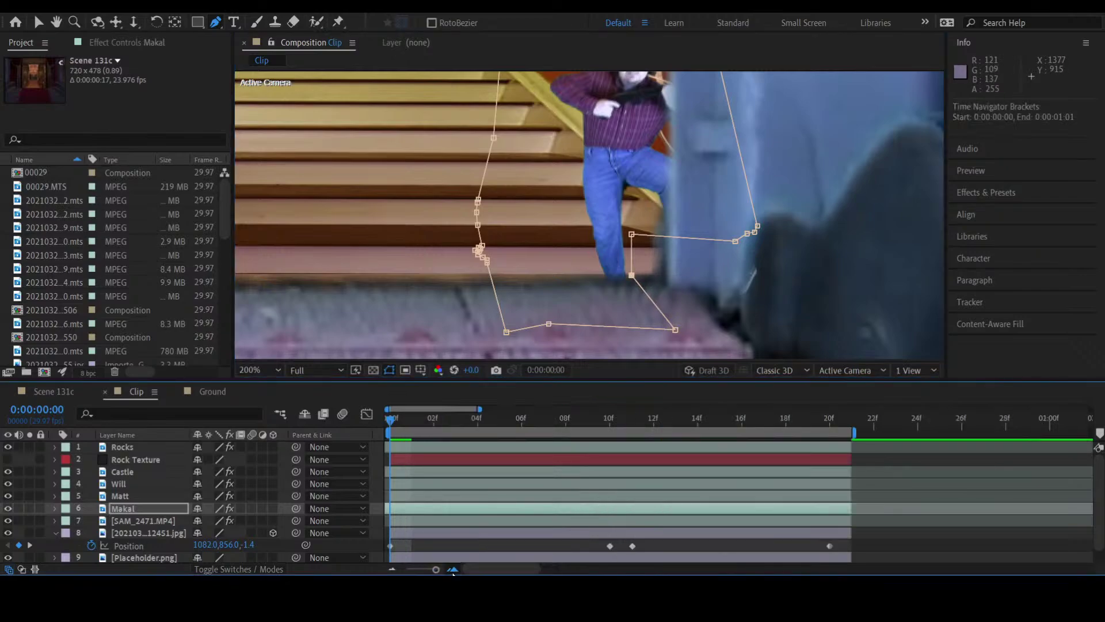
left_click(429, 422)
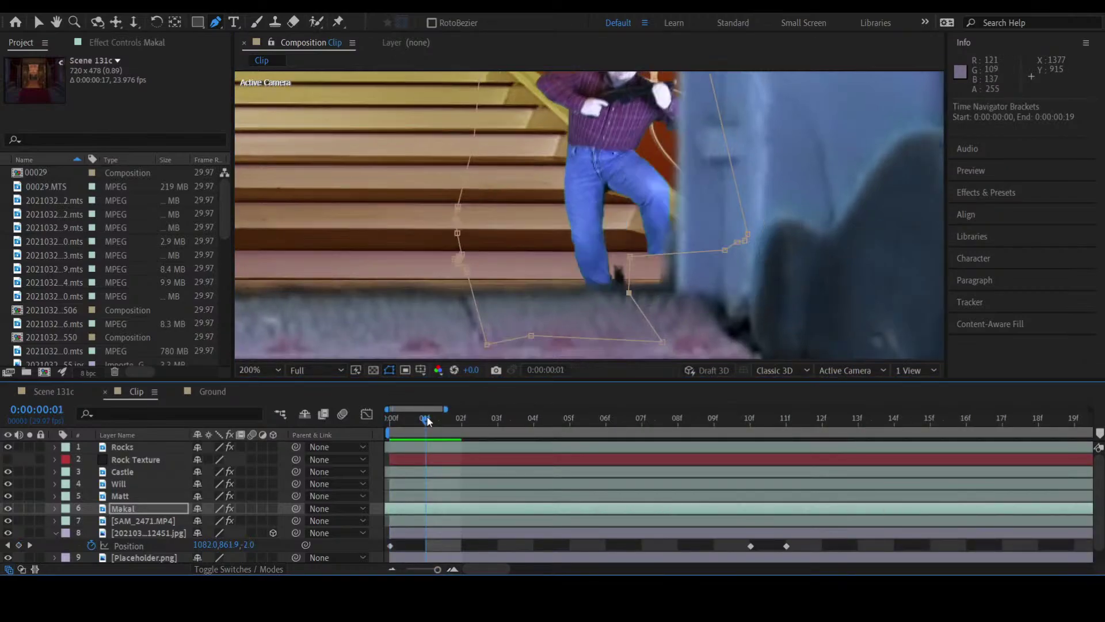
left_click_drag(628, 294, 611, 264)
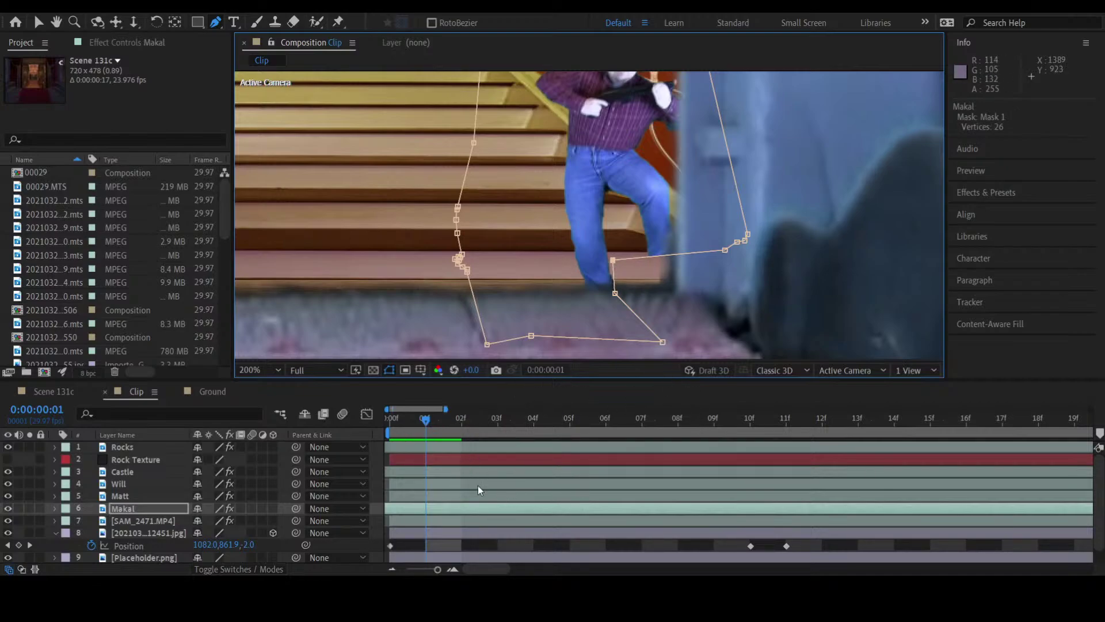
left_click(484, 542)
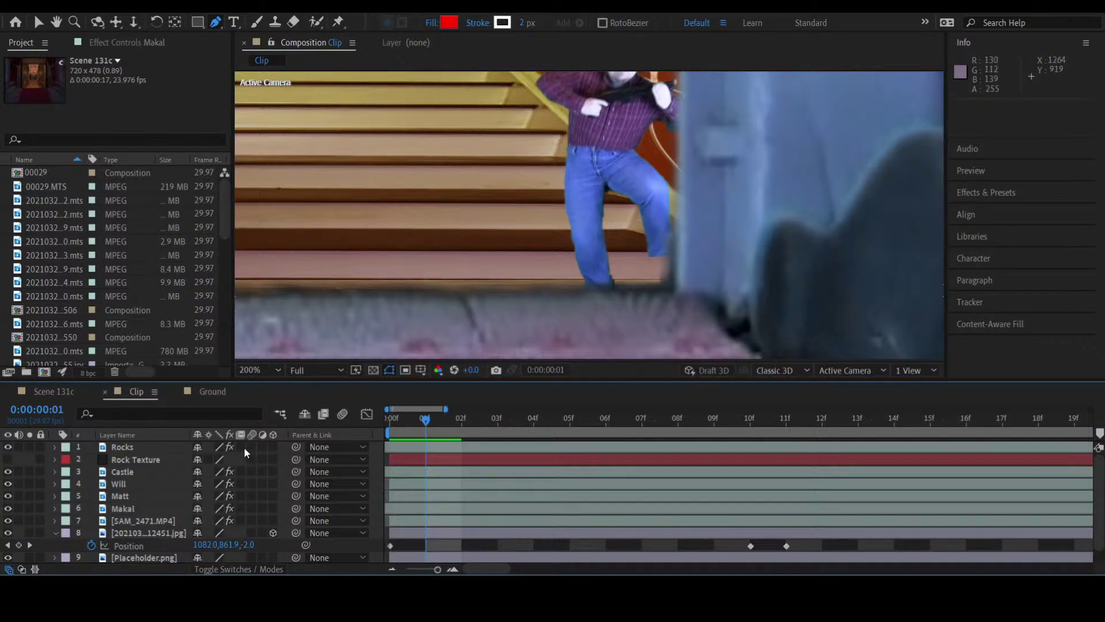
left_click(122, 508)
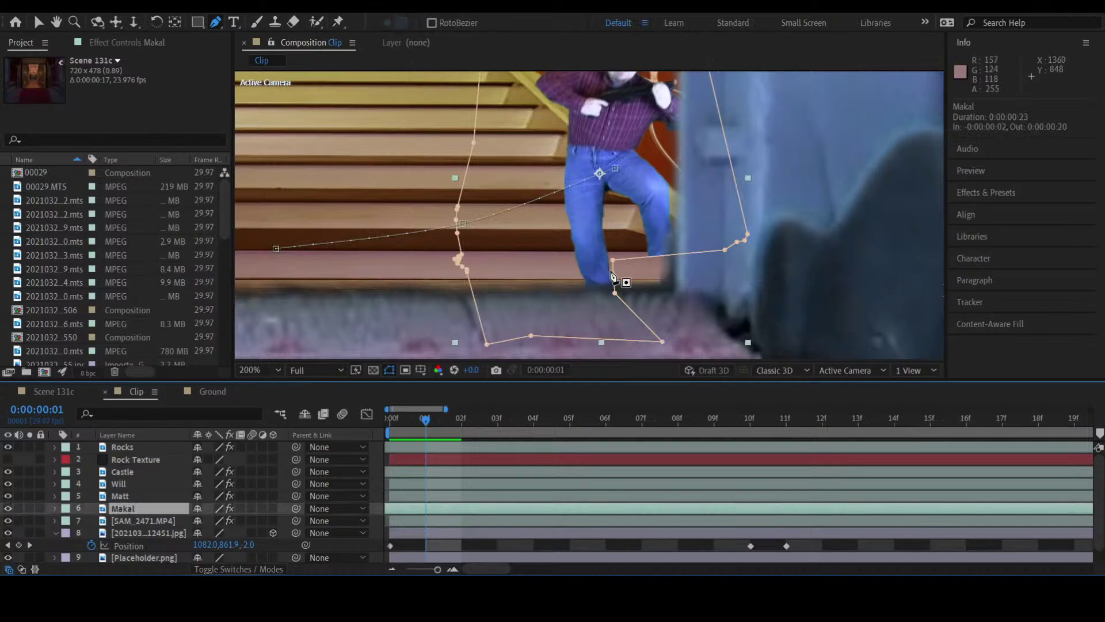
mouse_move(610, 265)
left_mouse_down()
mouse_move(622, 300)
mouse_move(610, 255)
left_mouse_up()
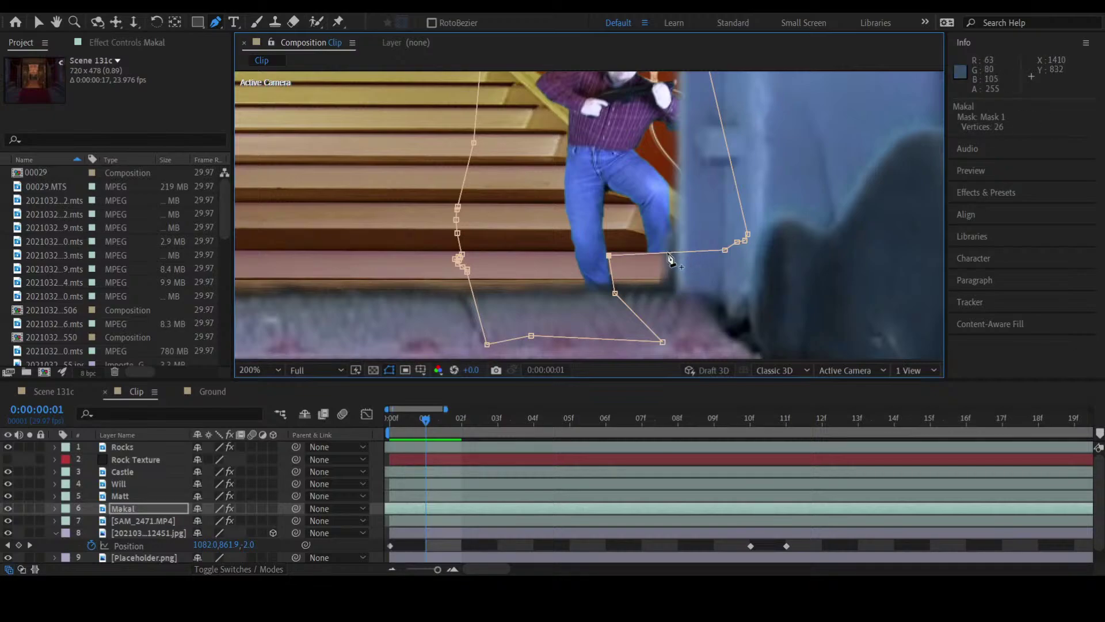
Step: Add a mask vertex below the raised leg at frame 1 and pull it down to uncover the white shoe
left_click(669, 254)
key("ctrl+t")
key("Return")
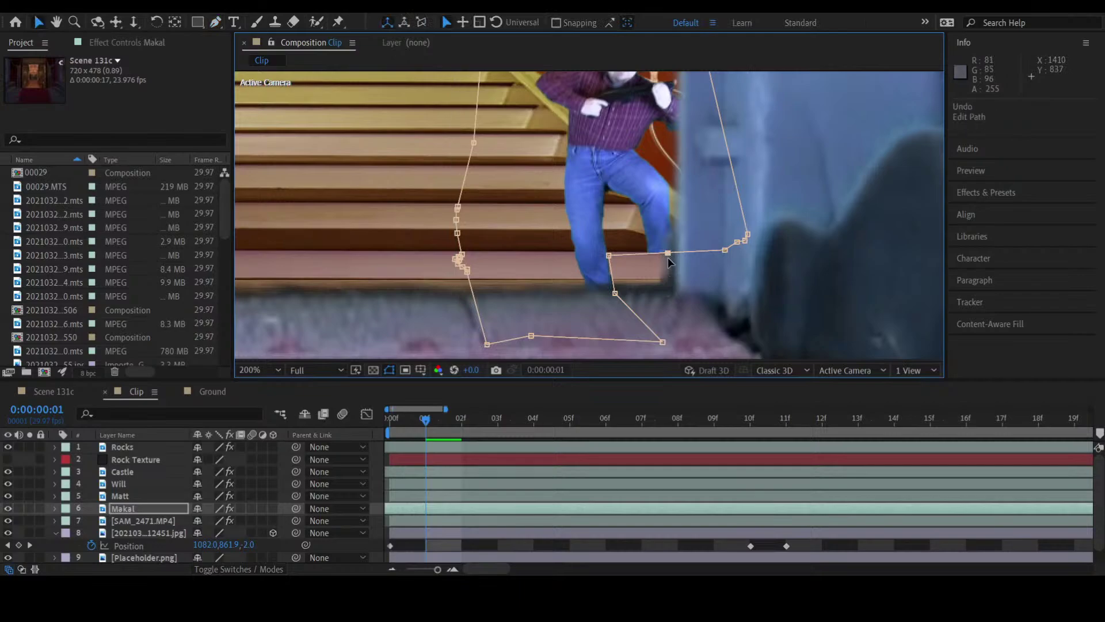
left_click_drag(668, 254, 683, 309)
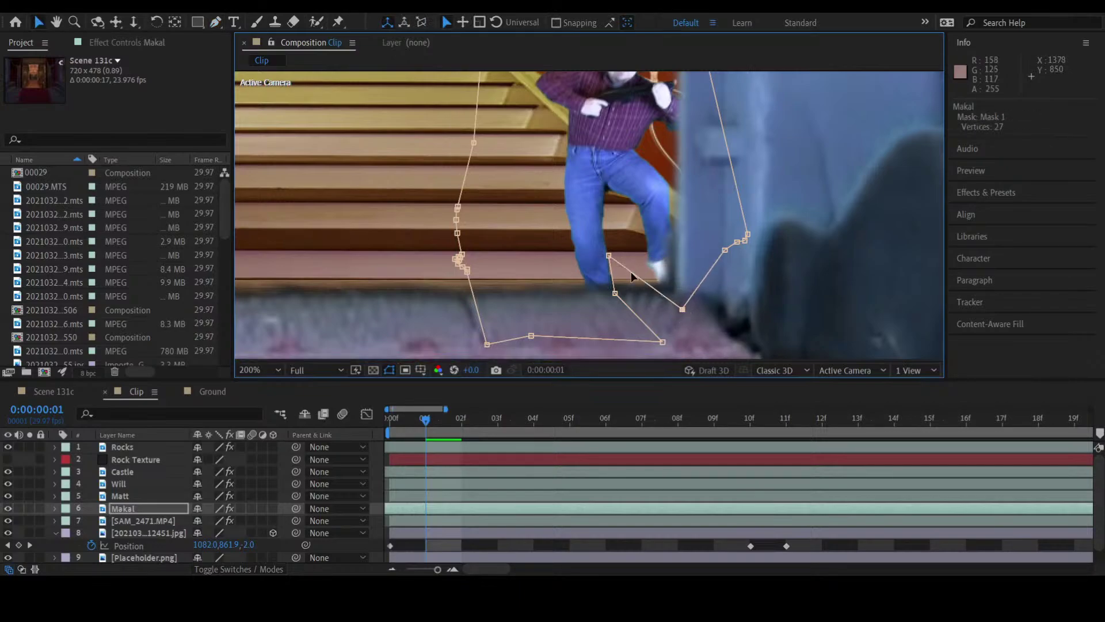
Step: Add two mask vertices along the edge between the legs and under the raised shoe, shifting the first one upward
key("g")
left_click(629, 270)
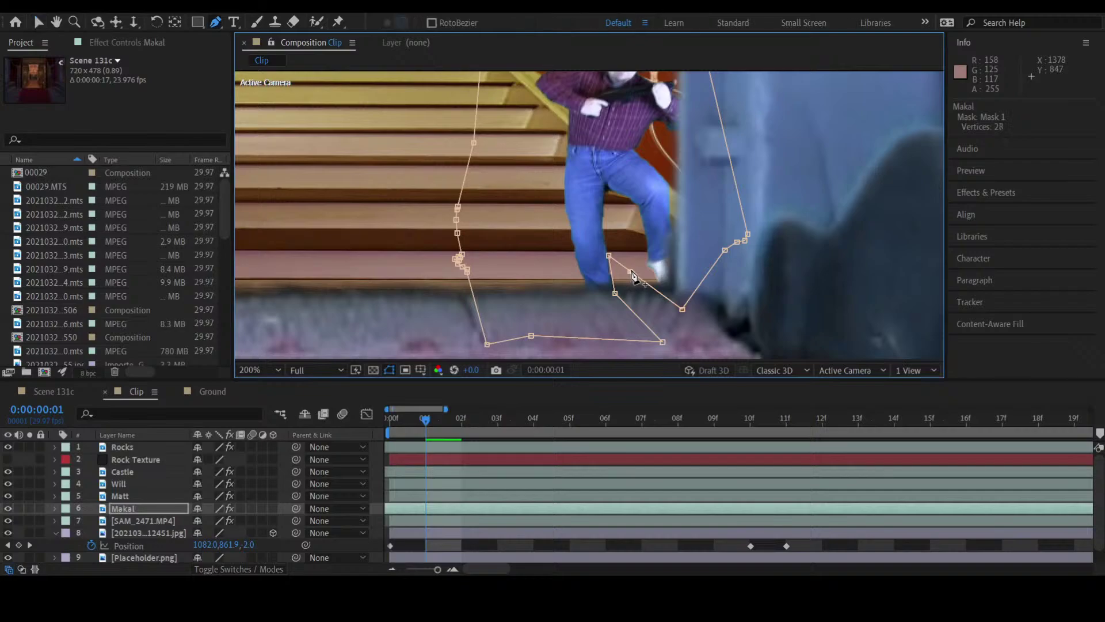
left_click_drag(632, 274, 631, 260)
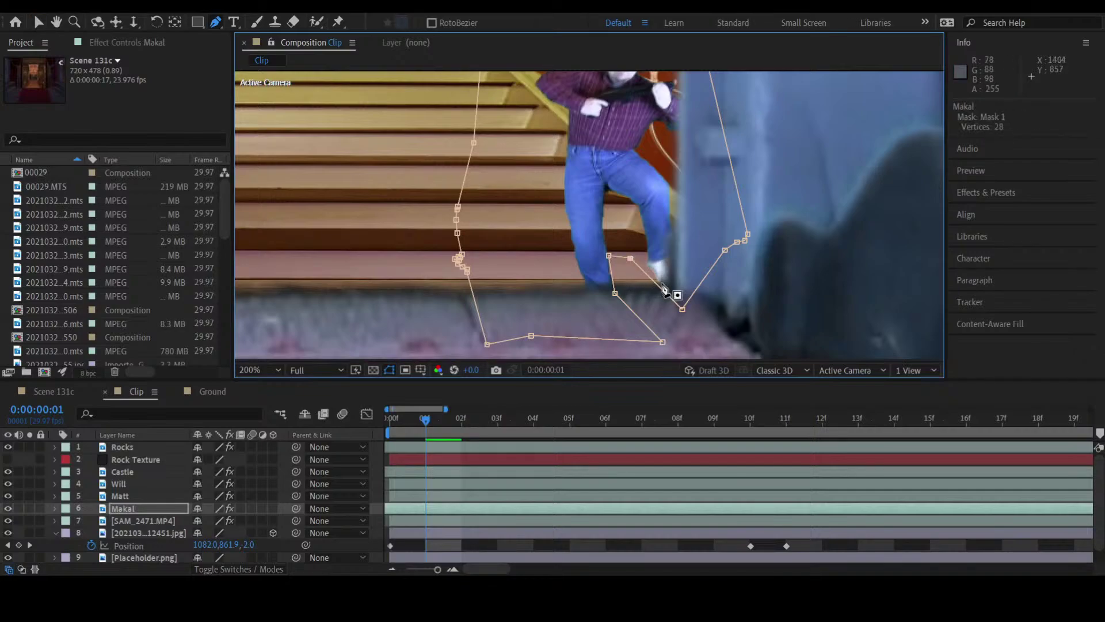
left_click(658, 286)
Step: Check the cut-out across frames 0 to 2, then at frame 2 reshape layer 6's mask around the standing foot and uncover the raised shoe
left_click(509, 541)
left_click(399, 423)
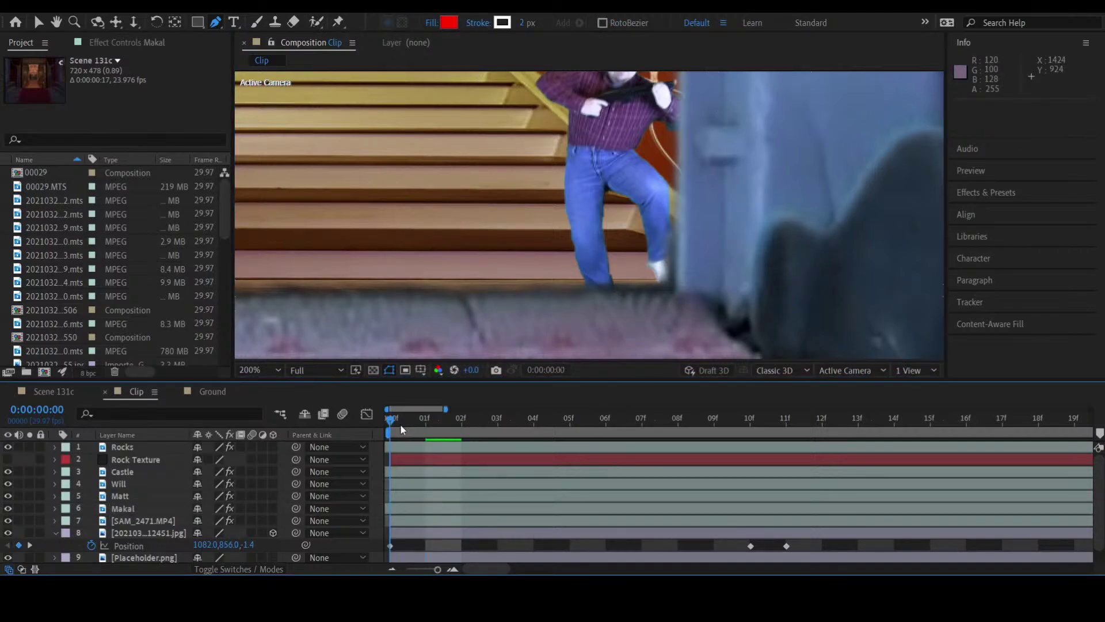
left_click(428, 437)
left_click_drag(428, 437, 454, 451)
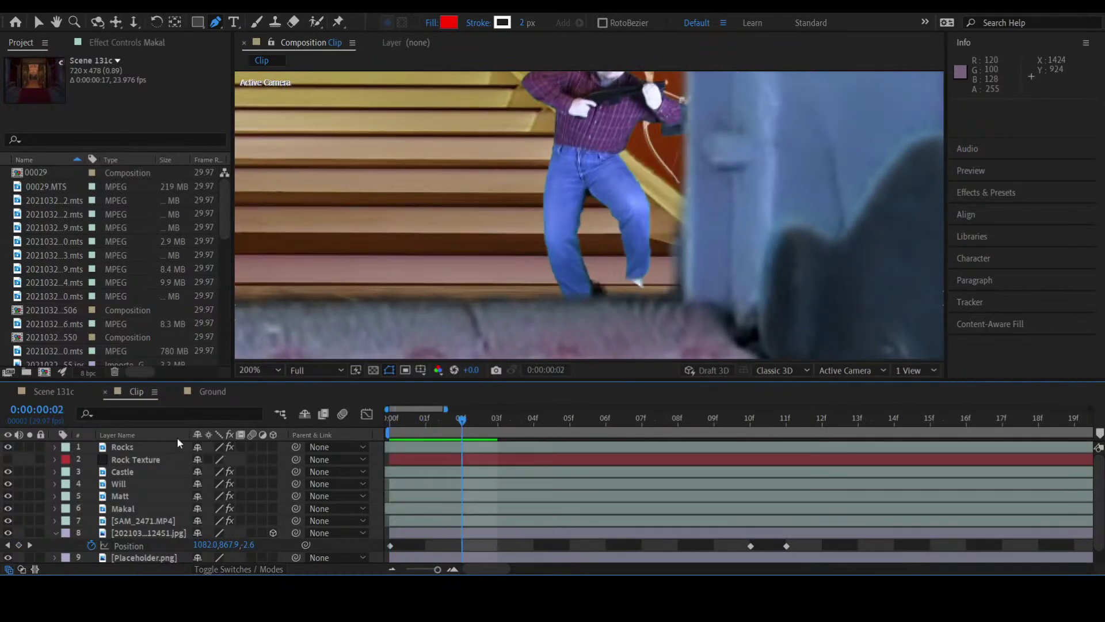
left_click(151, 442)
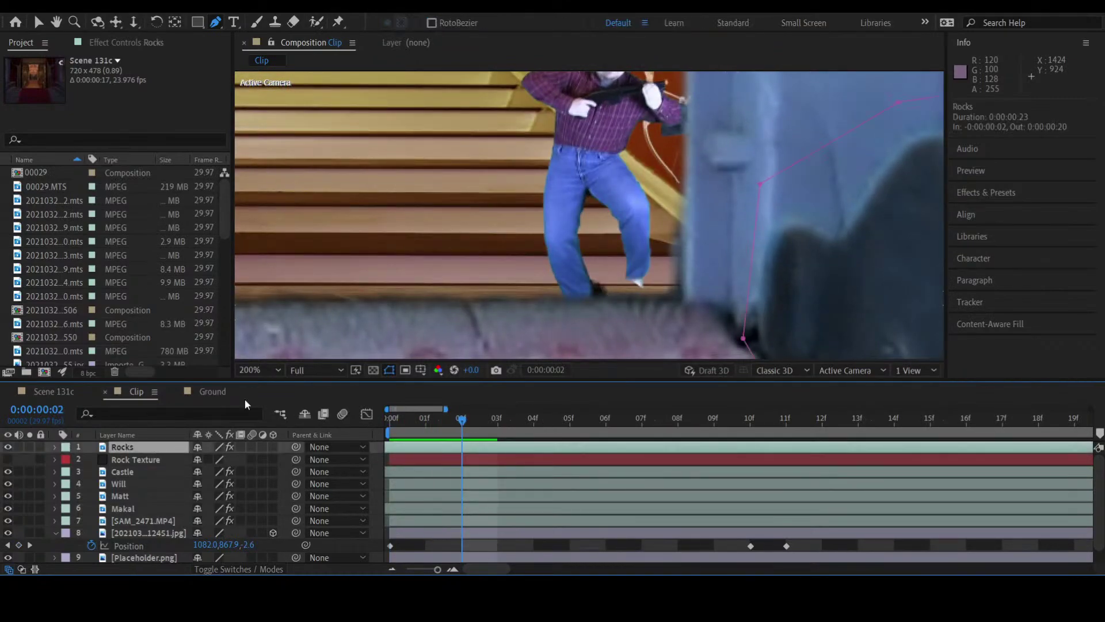
left_click(135, 500)
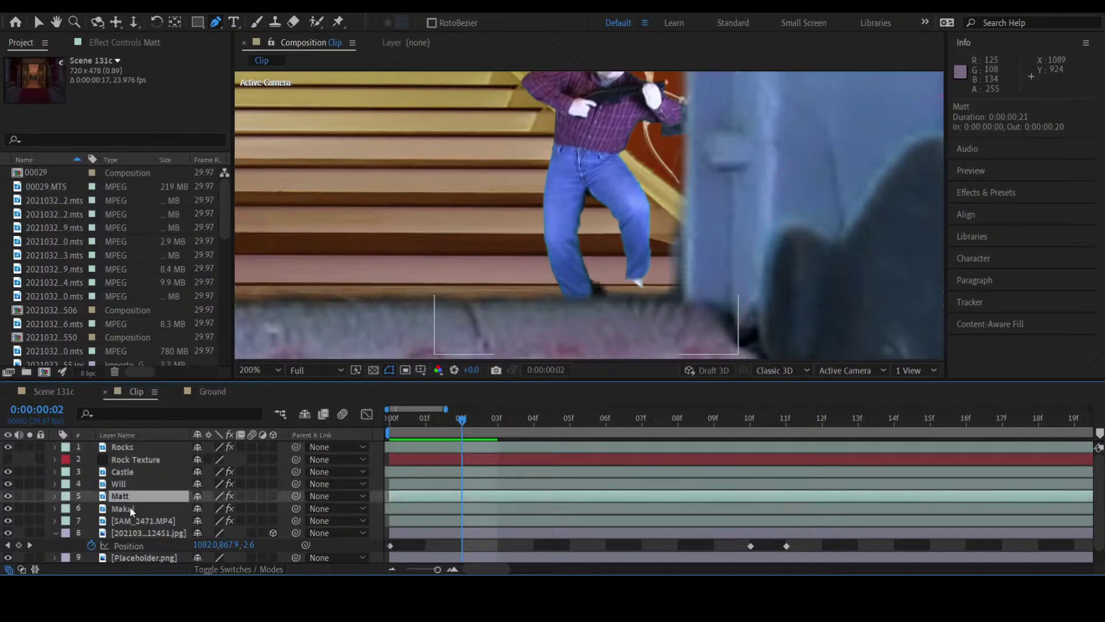
left_click(129, 506)
left_click(617, 313)
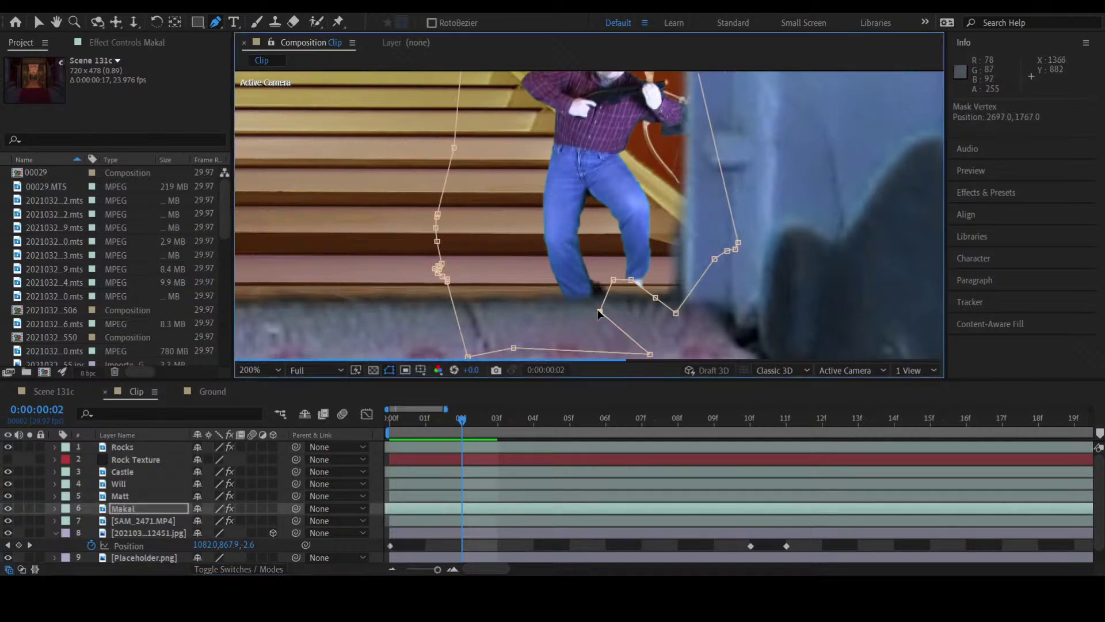
left_click_drag(614, 280, 628, 315)
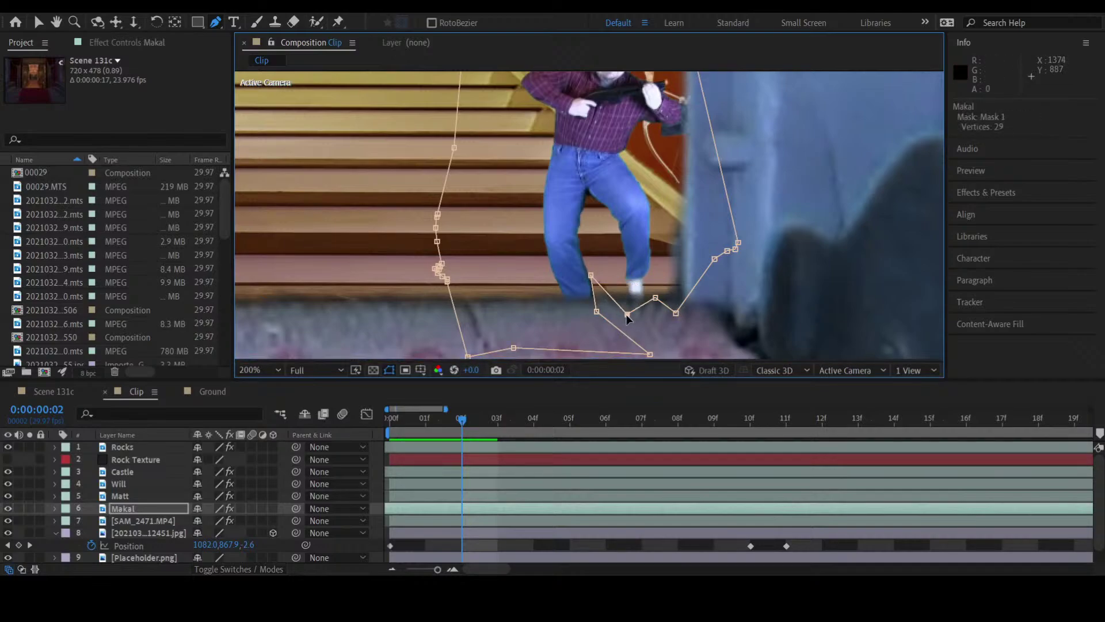
Step: Add a mask vertex between the two feet at frame 2 and raise it level with the standing shin's vertex
left_click(602, 287)
key("v")
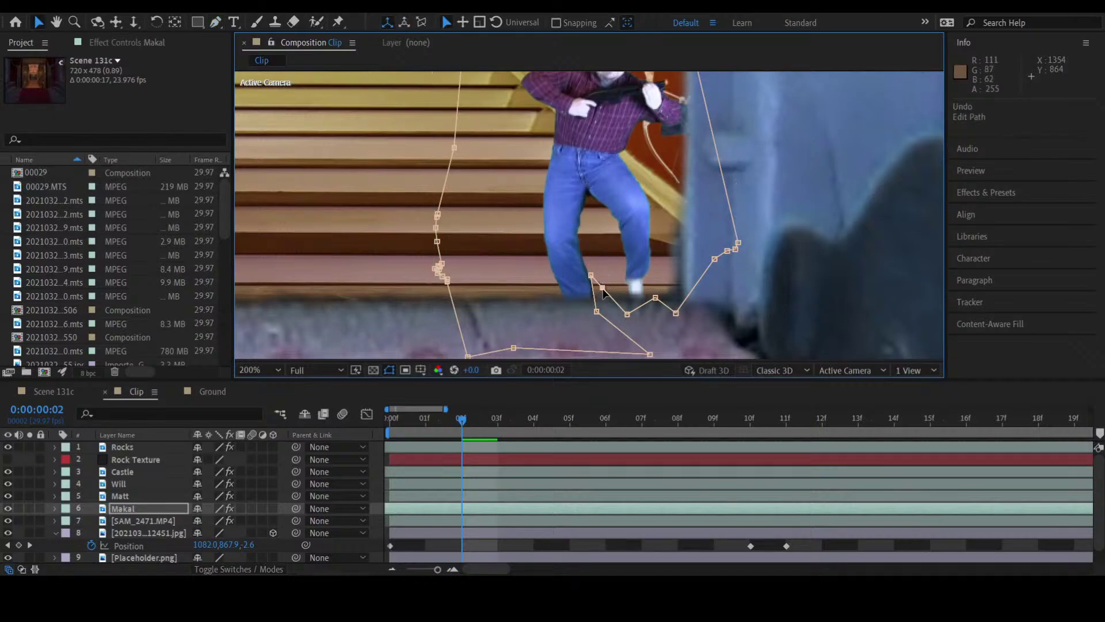
left_click_drag(602, 287, 606, 275)
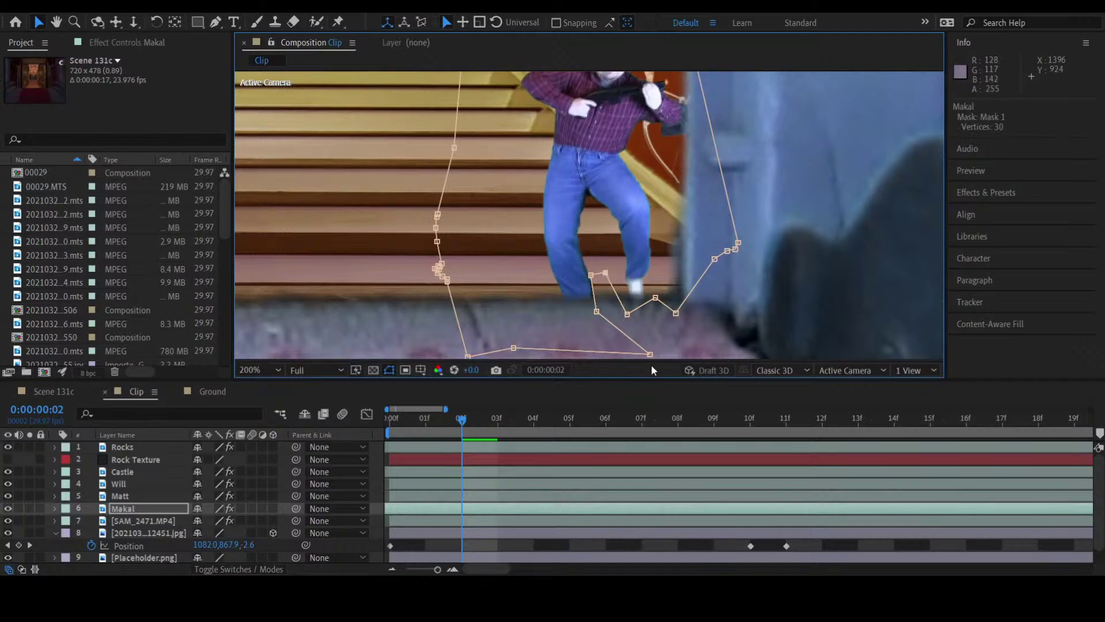
Step: Deselect layer 6 and compare its cut-out around the feet at frames 2 and 3
left_click(507, 556)
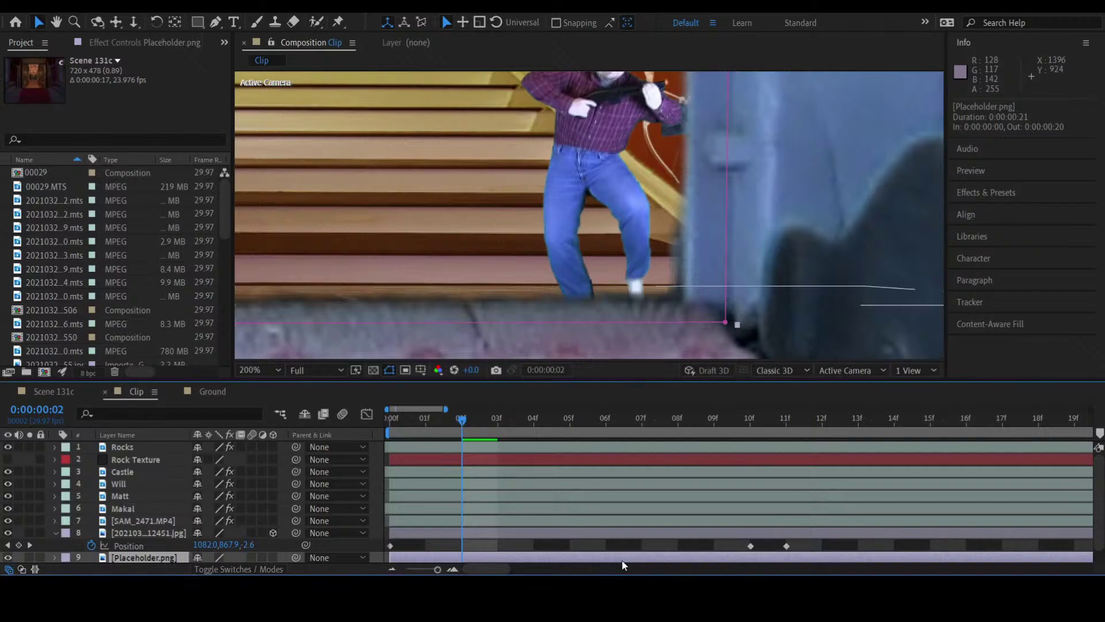
left_click(502, 419)
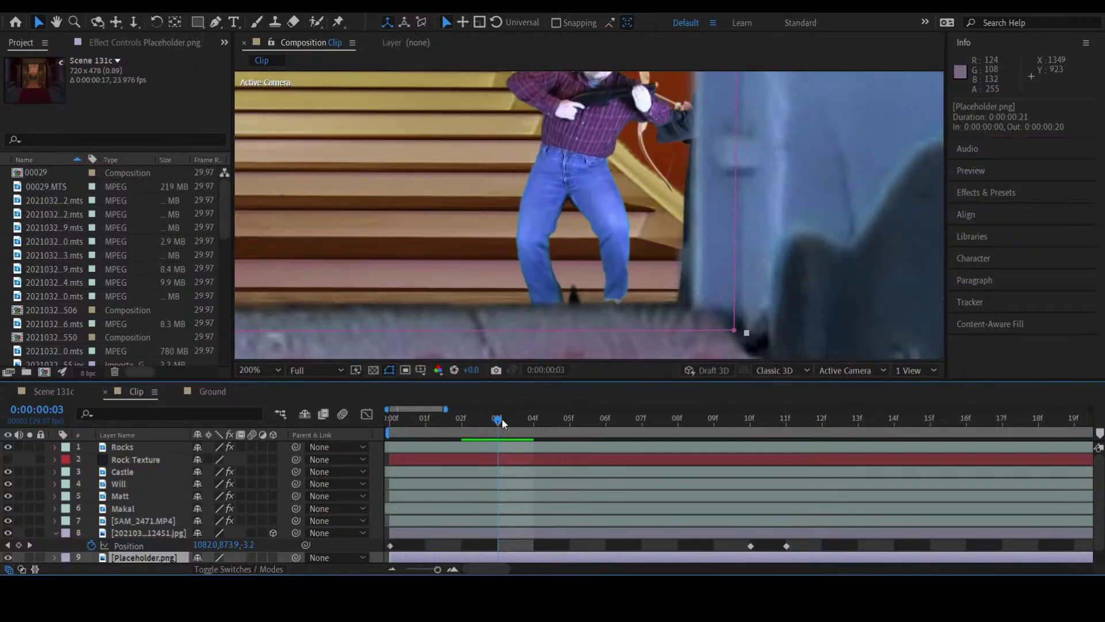
left_click(474, 419)
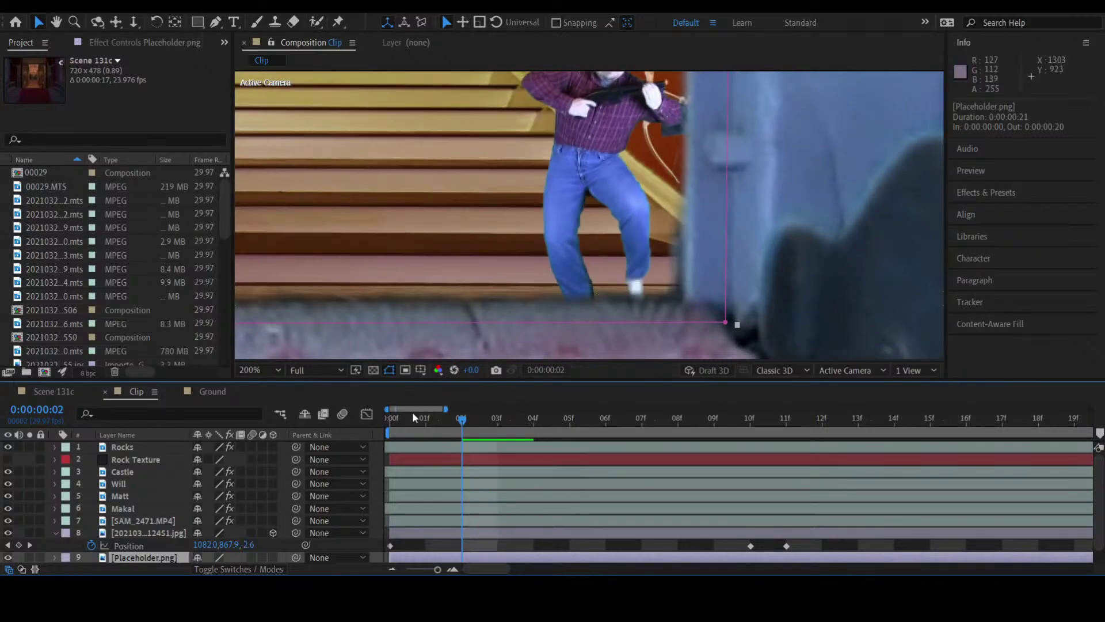
left_click_drag(431, 425, 457, 451)
Step: At frame 2, add a vertex to layer 6's mask along the standing shin's inner edge and nudge the neighbouring vertices closer to the leg
left_click(121, 508)
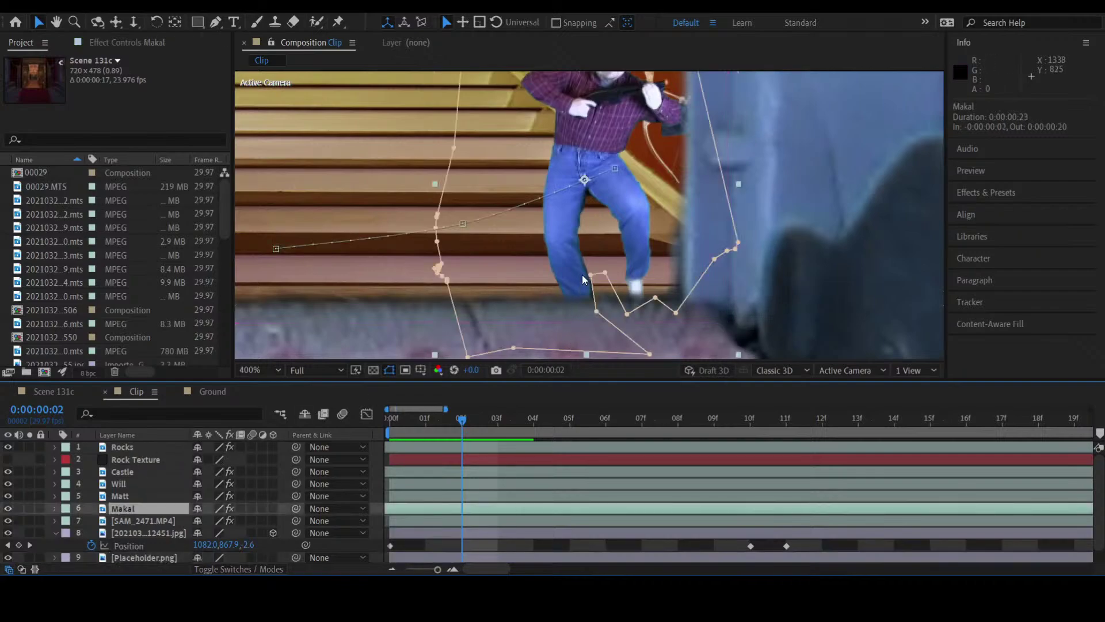
key("period")
key("h")
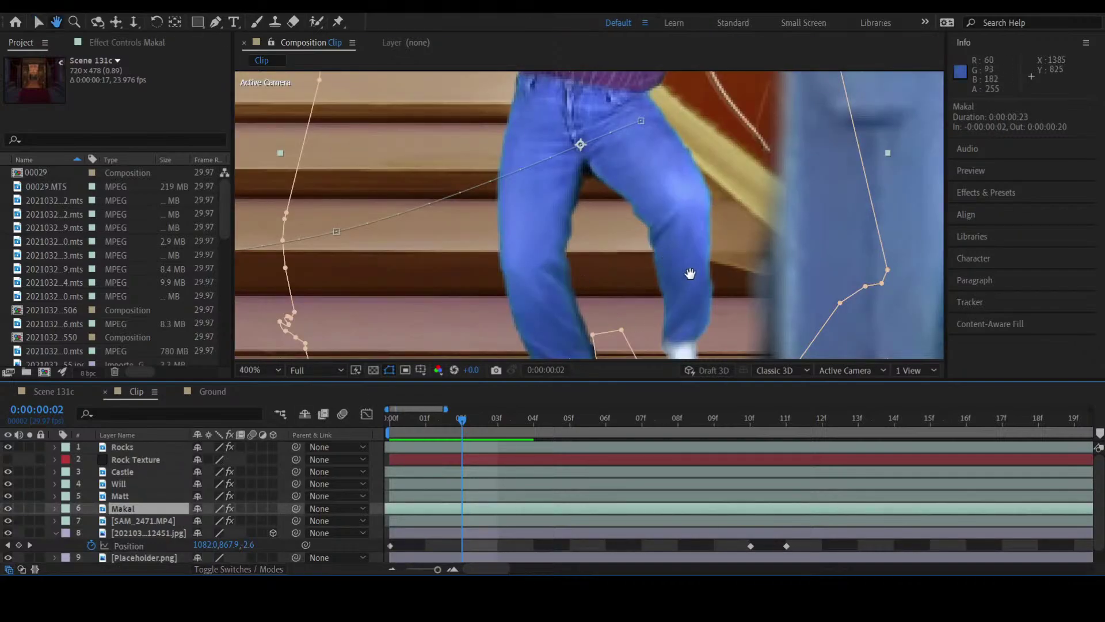
left_click_drag(690, 273, 686, 173)
key("v")
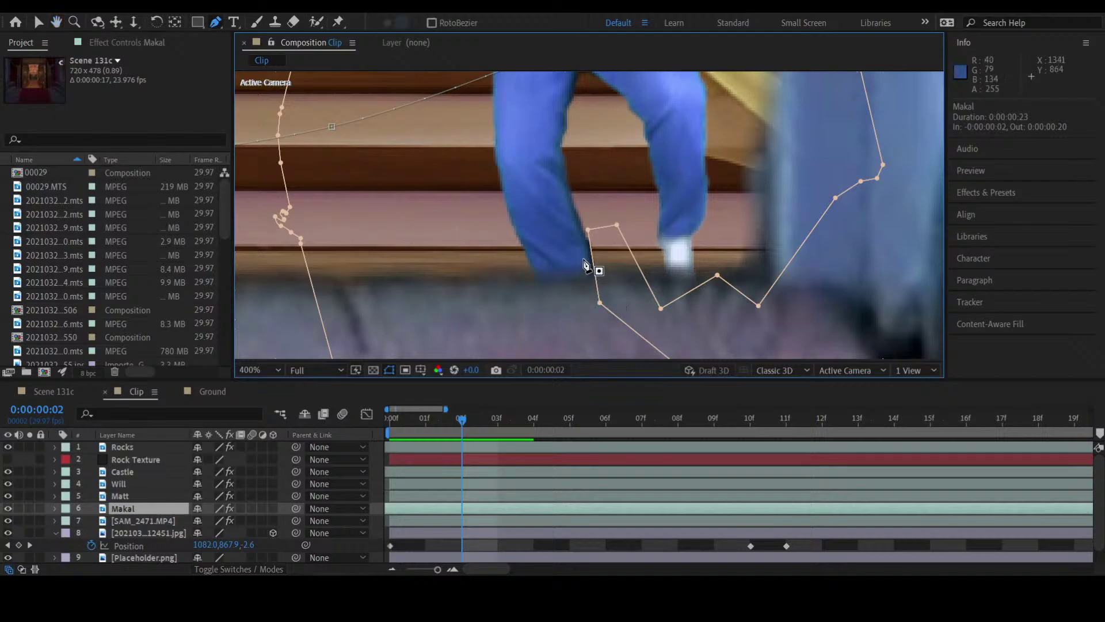
left_click(592, 253)
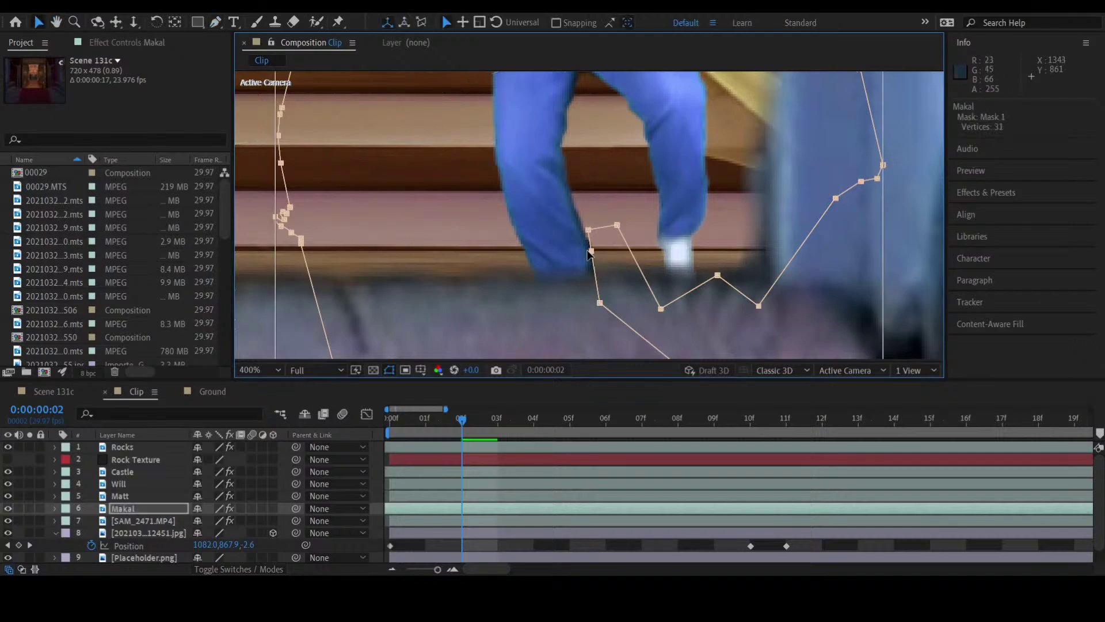
left_click(591, 252)
left_click_drag(592, 253, 586, 231)
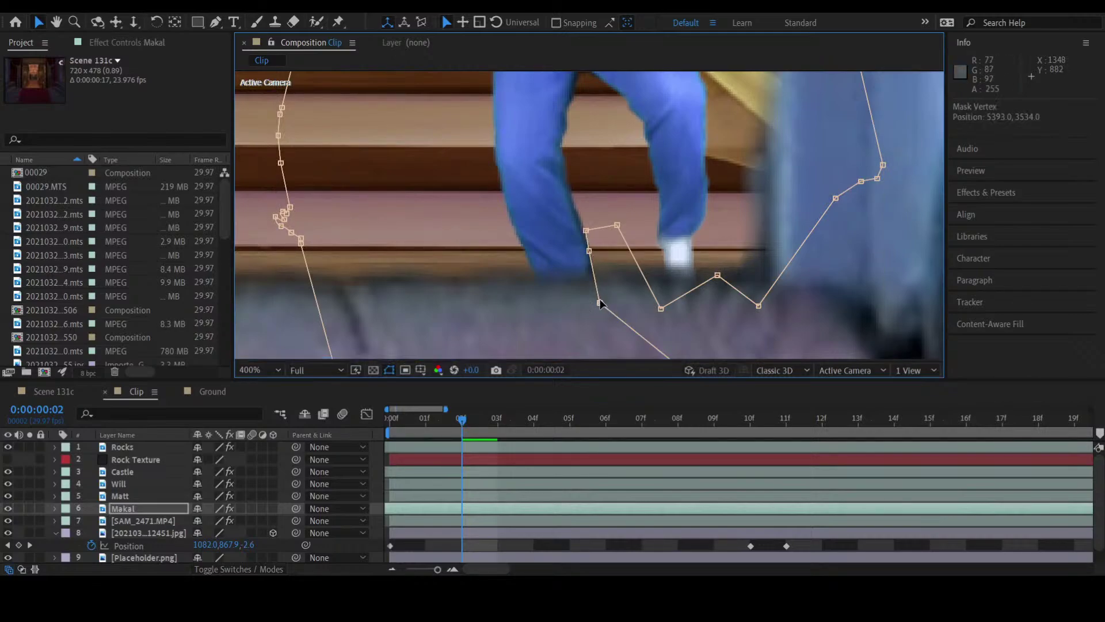
left_click_drag(600, 303, 598, 303)
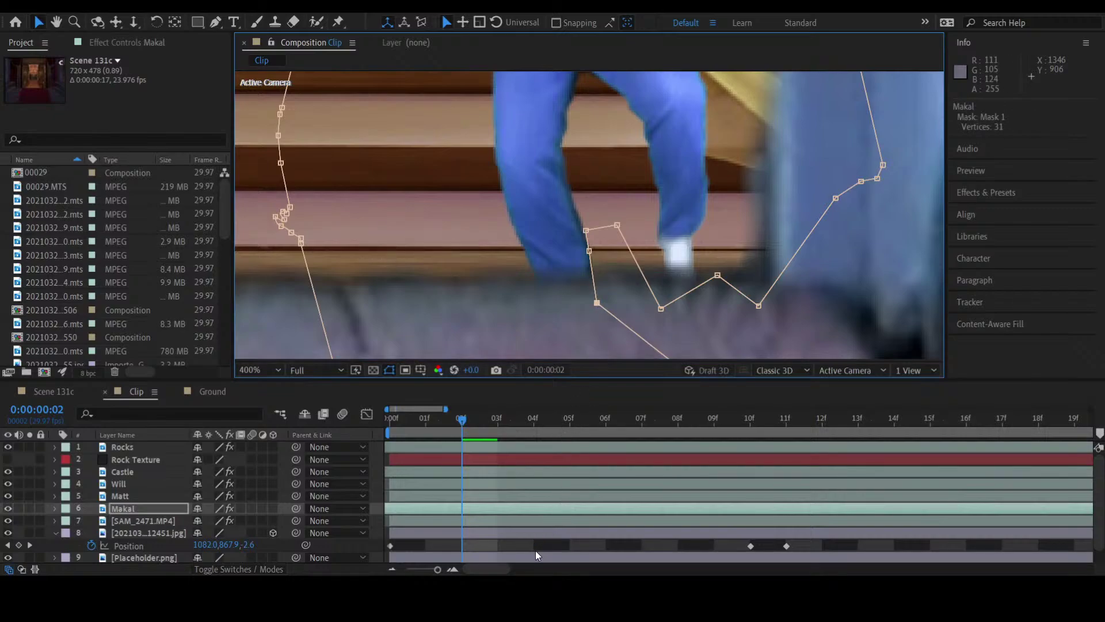
Step: Show layer 6's mask path keyframes, then inspect the whole figure's cut-out at frame 2 without the mask outline
key("m")
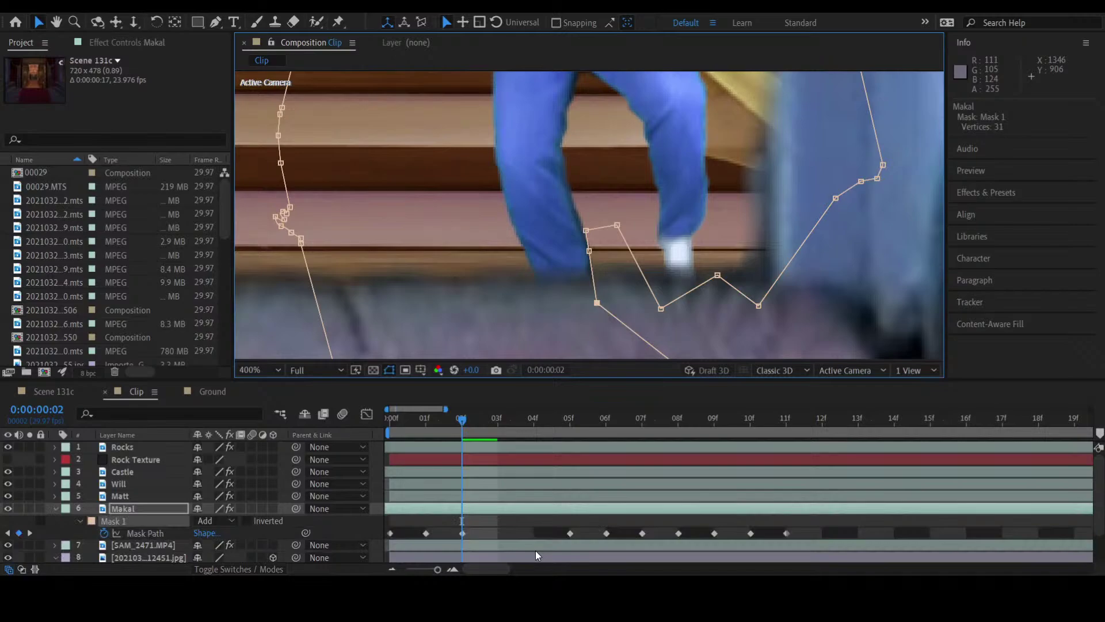
left_click(507, 526)
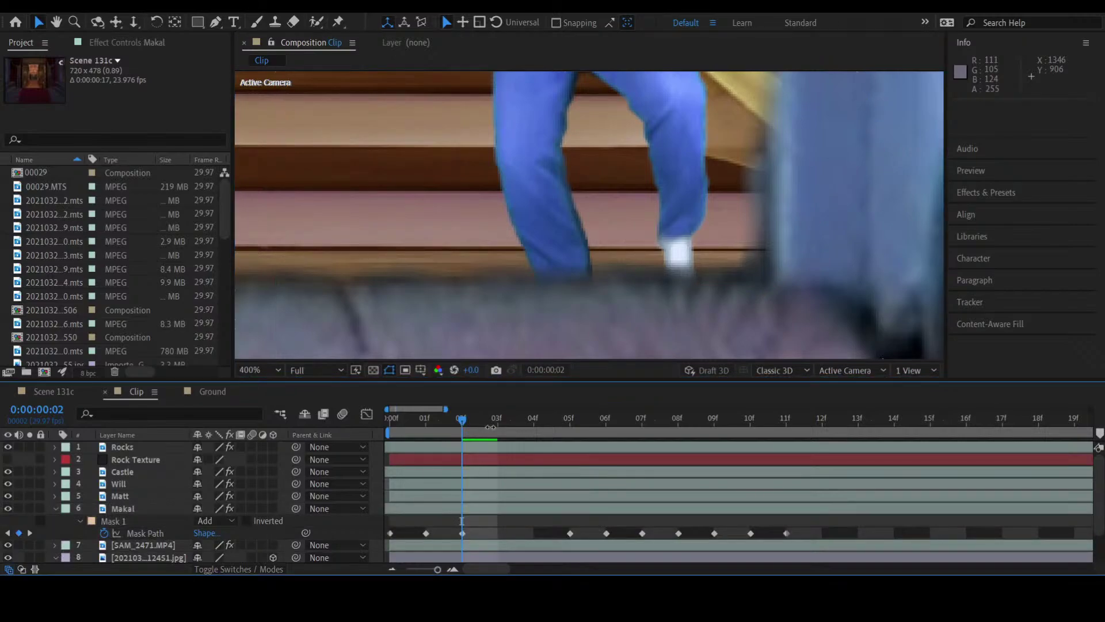
key("comma")
key("comma")
key("comma")
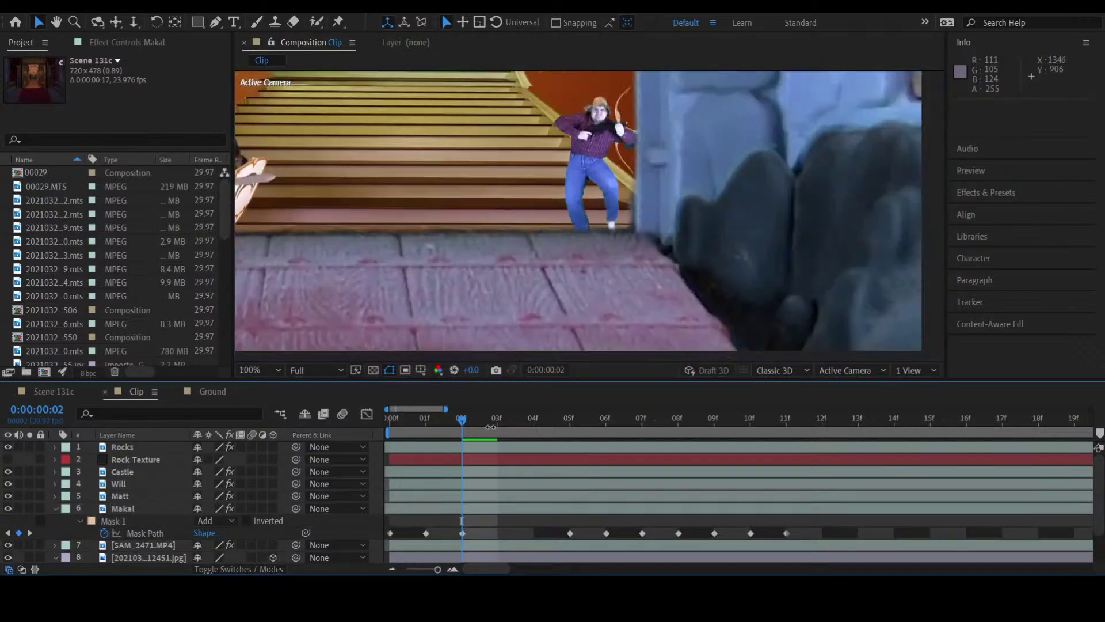
key("period")
key("comma")
key("period")
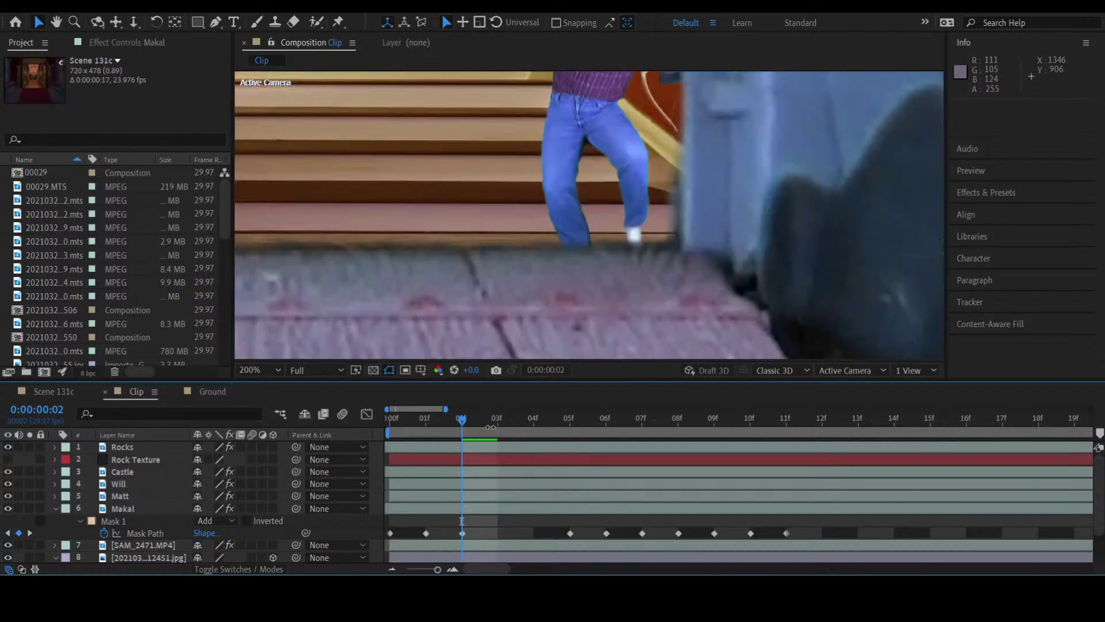
key("h")
left_click_drag(625, 275, 631, 319)
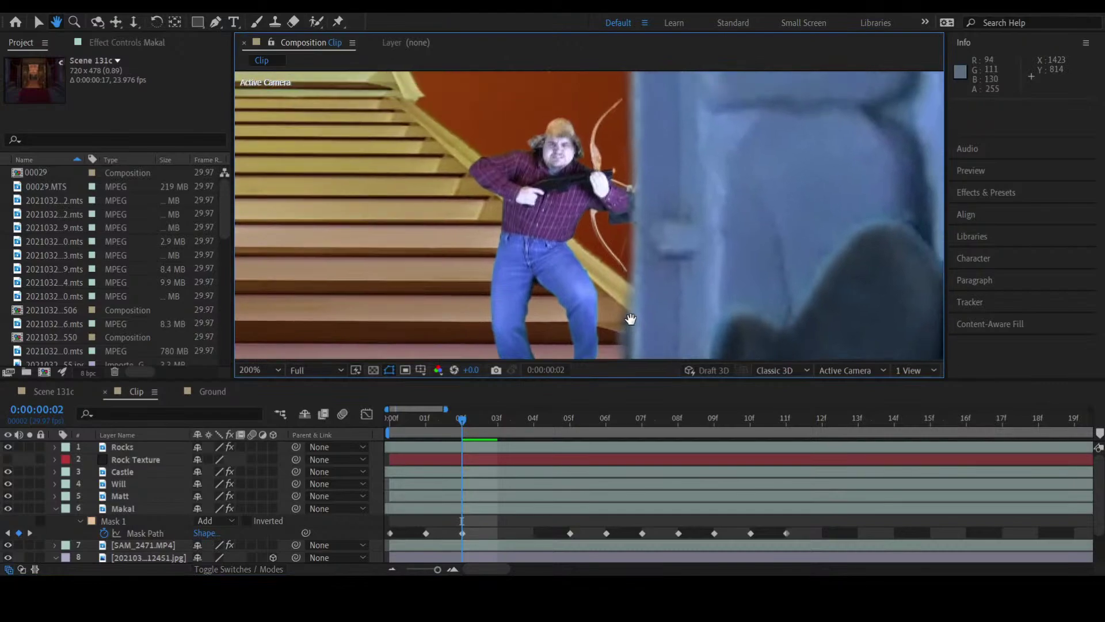
key("period")
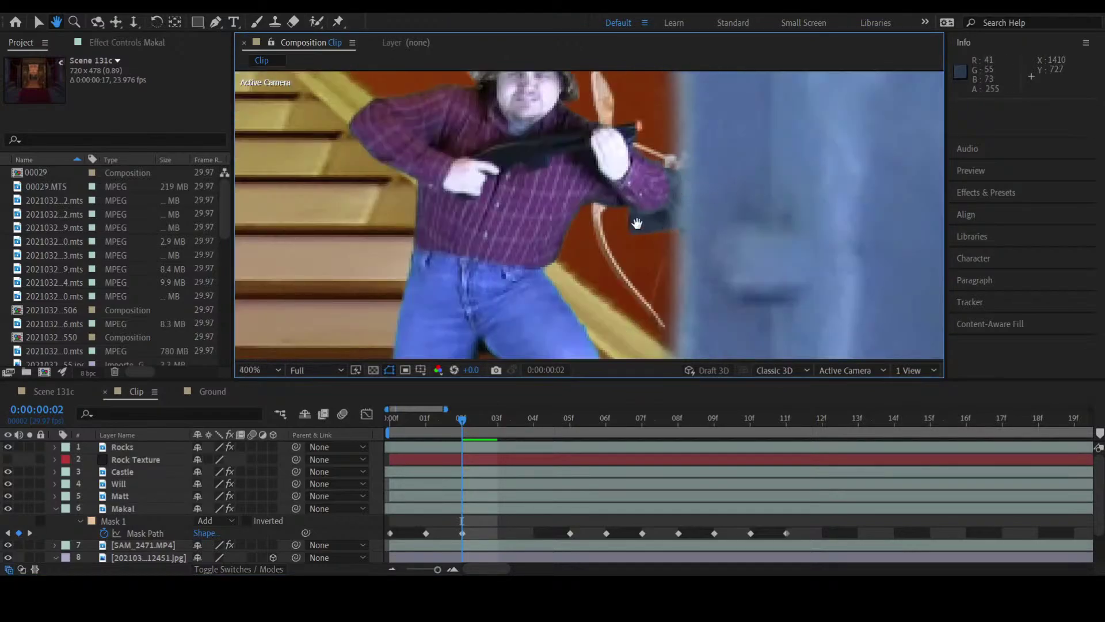
key("comma")
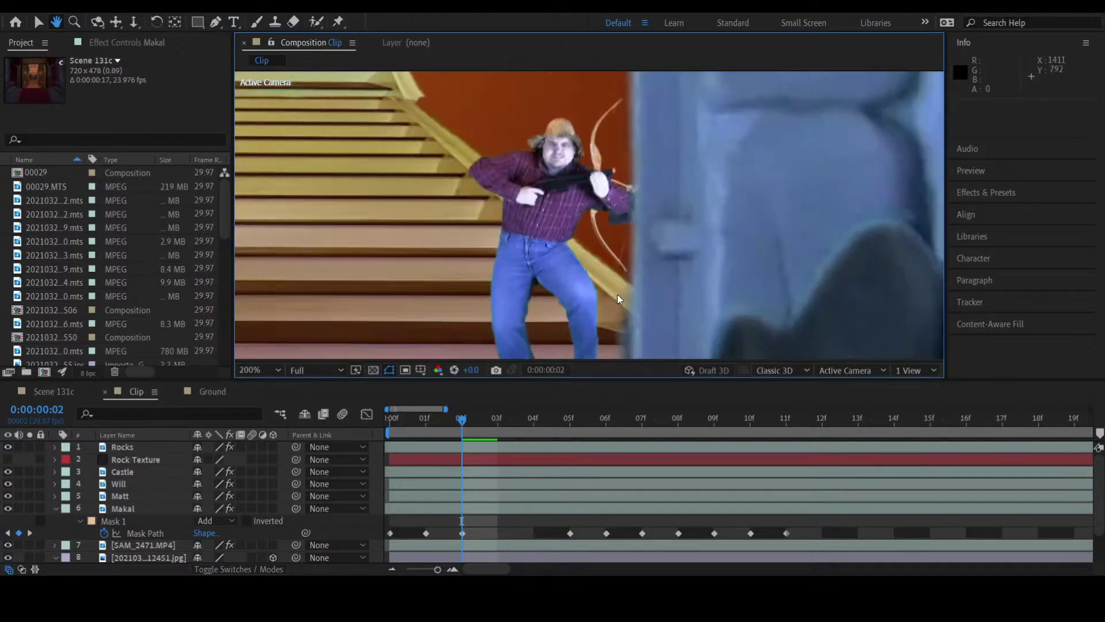
left_click_drag(617, 295, 697, 250)
Step: At frame 3, move layer 6's mask vertices between the feet toward the standing shin's inner edge to cut away the dark remnant
key("Page_Down")
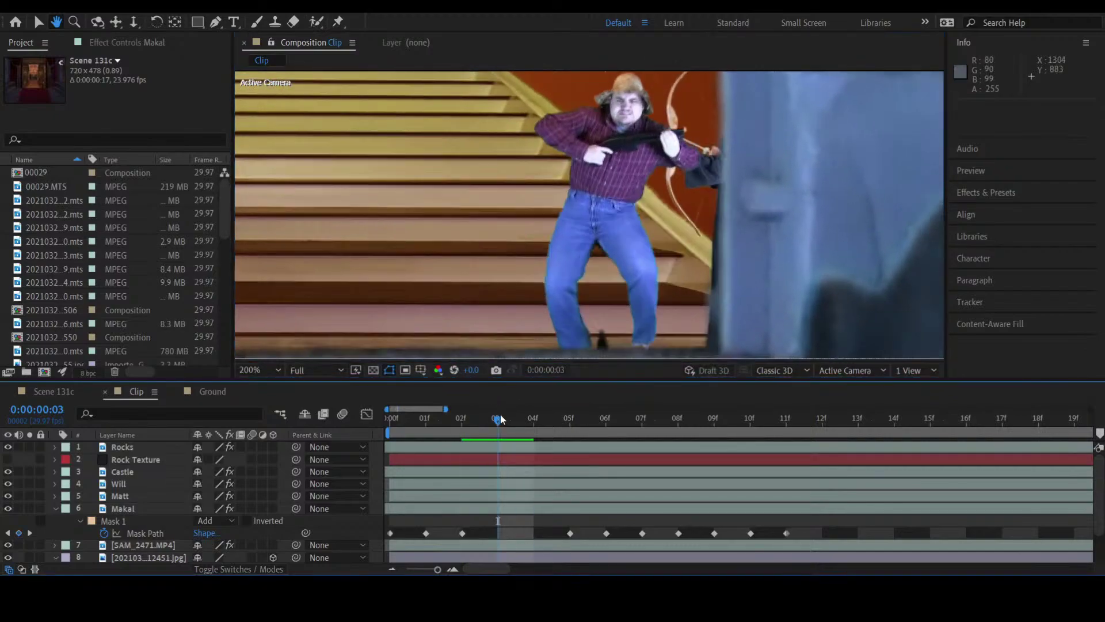
left_click_drag(690, 301, 653, 278)
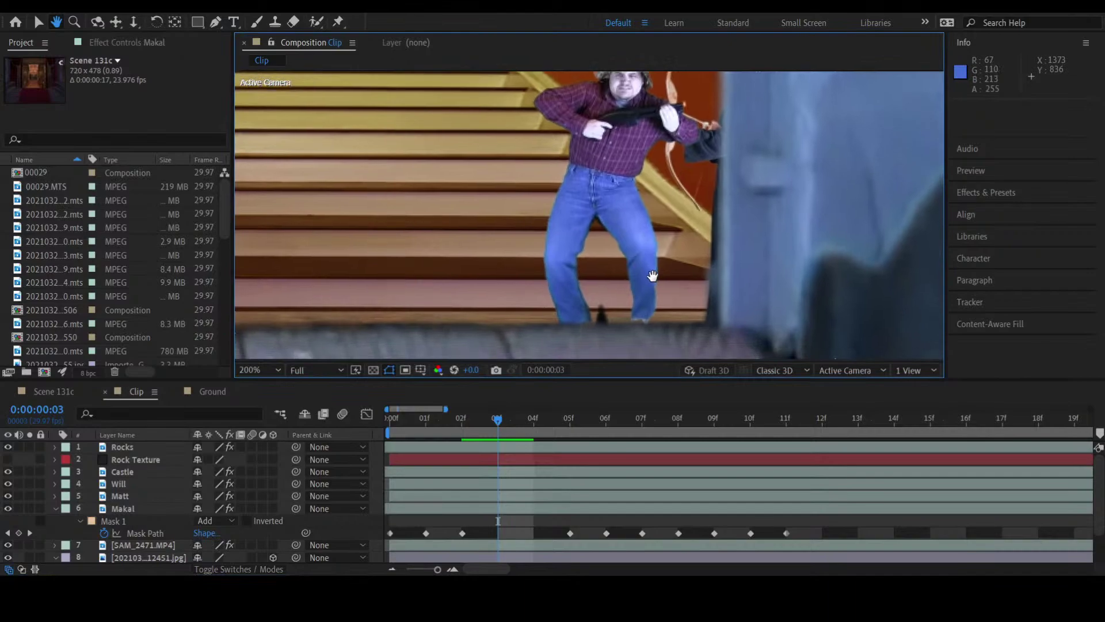
key("v")
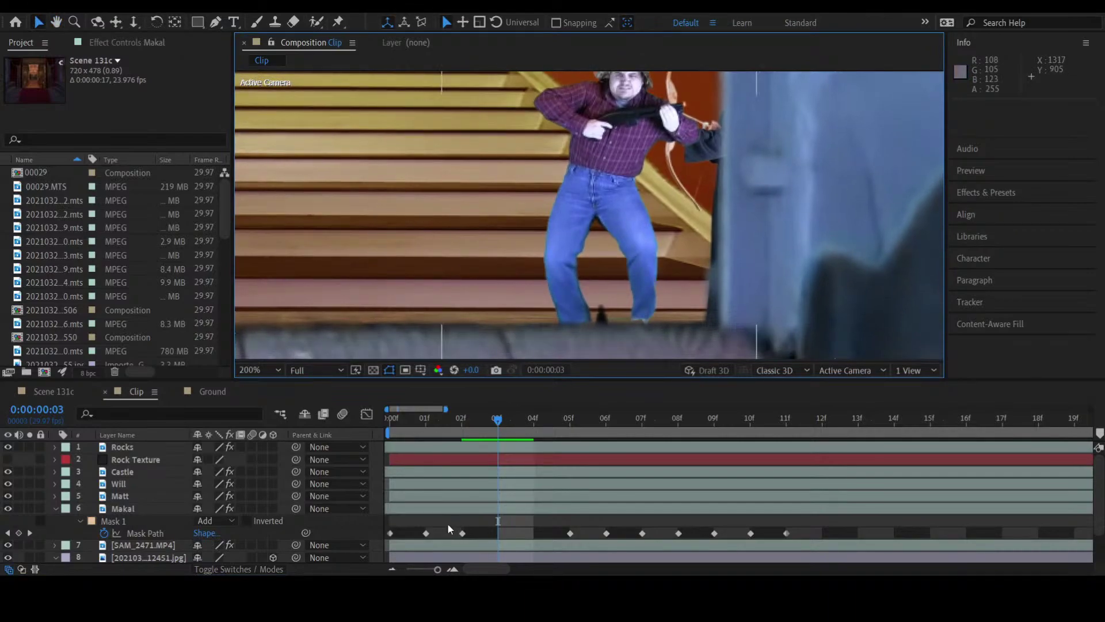
left_click(500, 509)
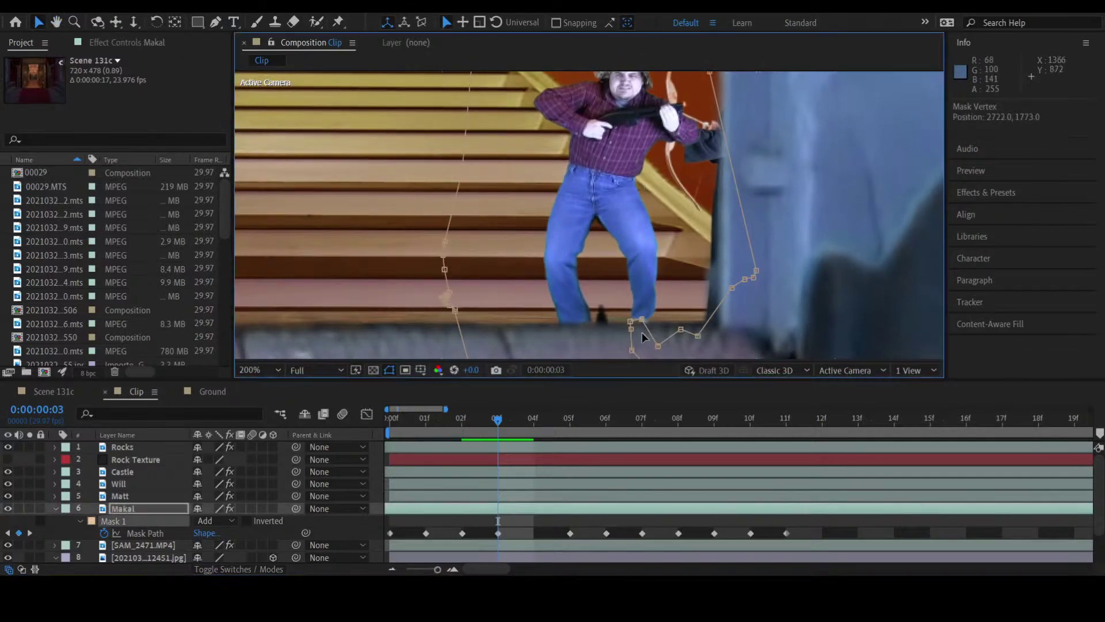
left_click_drag(641, 332, 594, 294)
left_click_drag(630, 352, 596, 339)
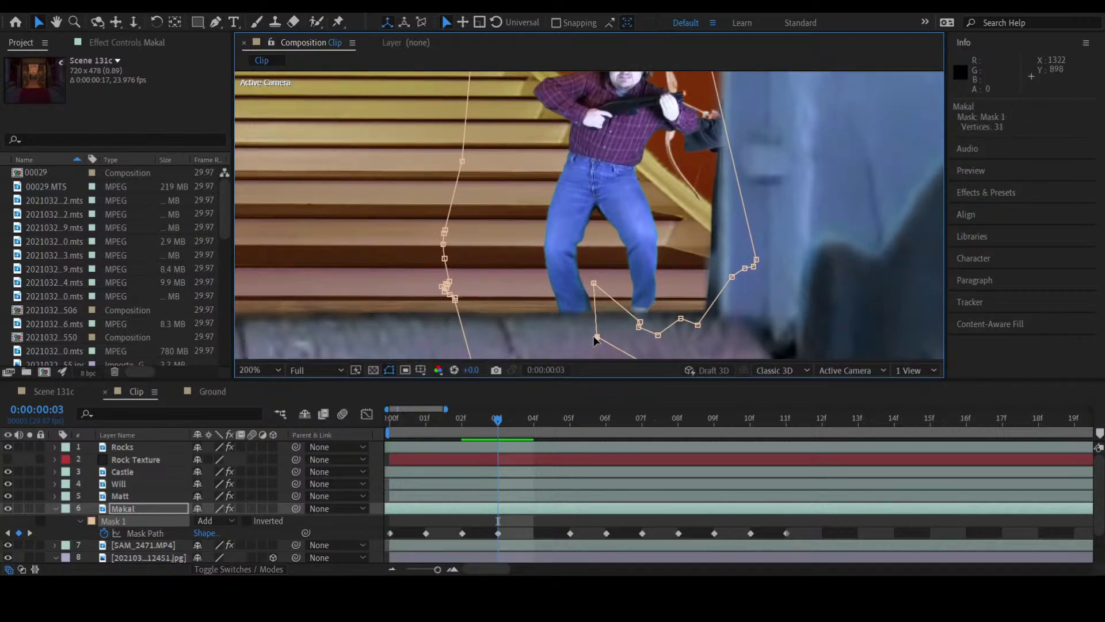
Step: At frame 4, reshape layer 6's mask into a notch between the legs, moving the lower vertex to just below the standing foot
left_click(530, 420)
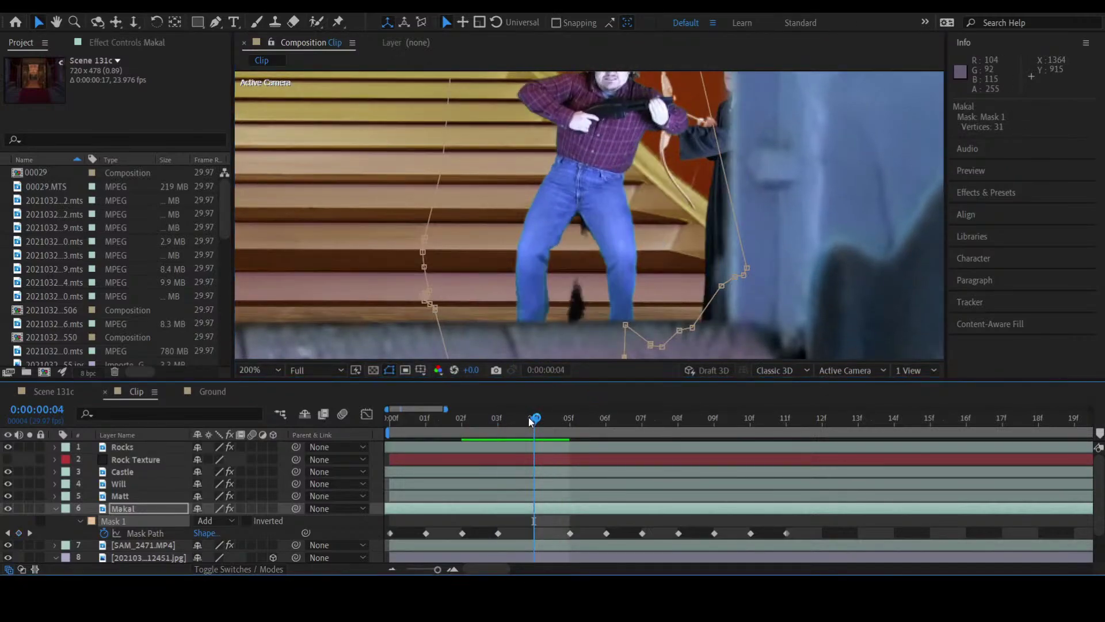
left_click_drag(625, 325, 570, 271)
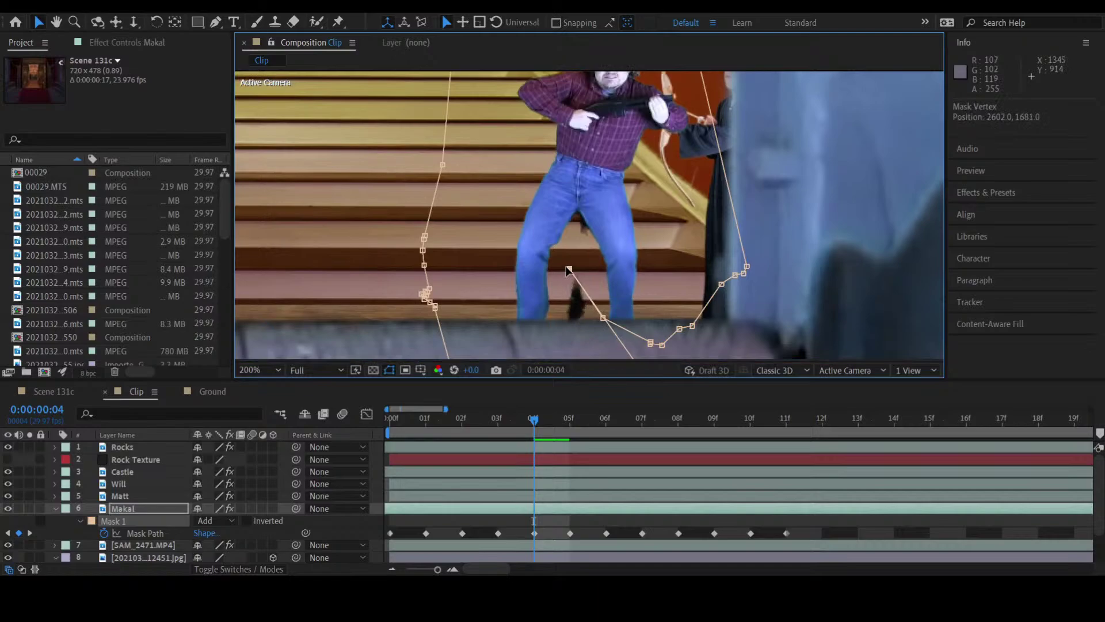
key("h")
left_click_drag(789, 239, 843, 186)
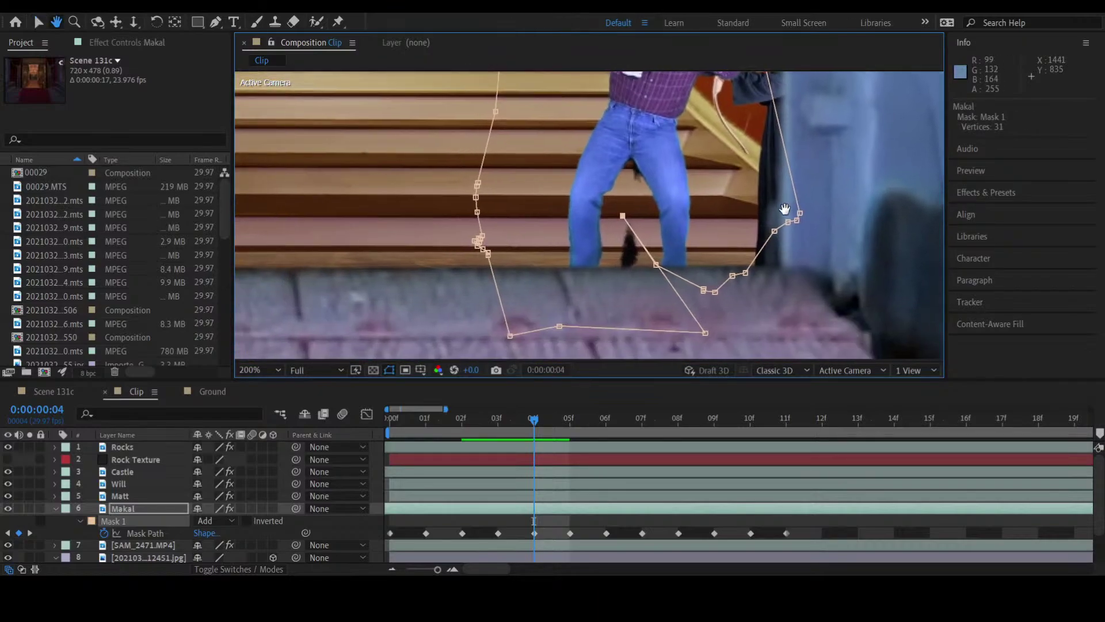
key("v")
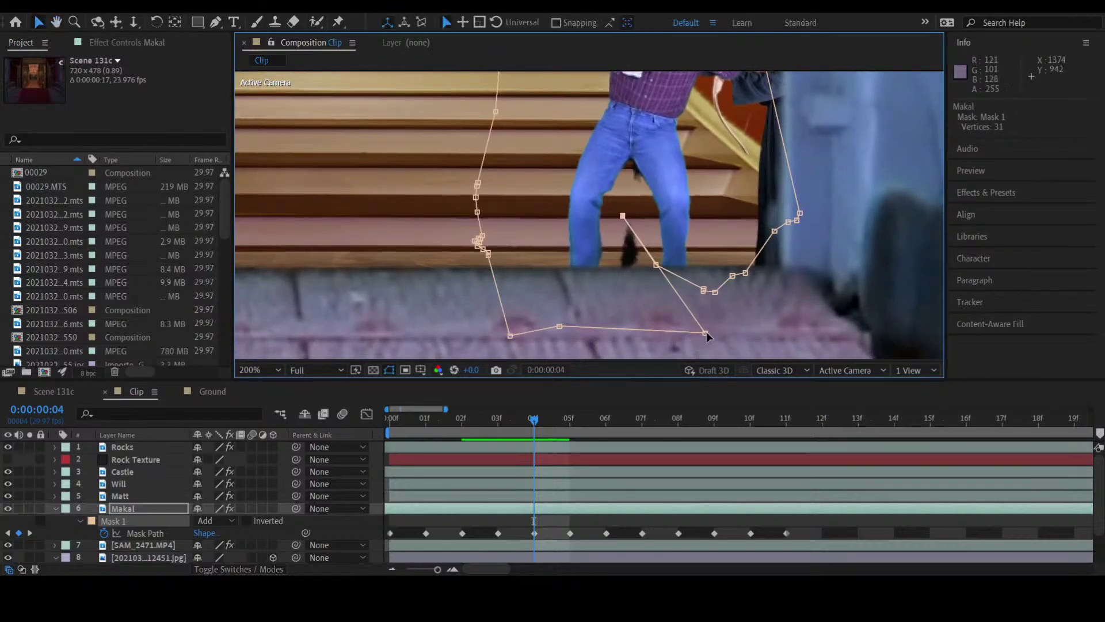
left_click_drag(706, 334, 614, 280)
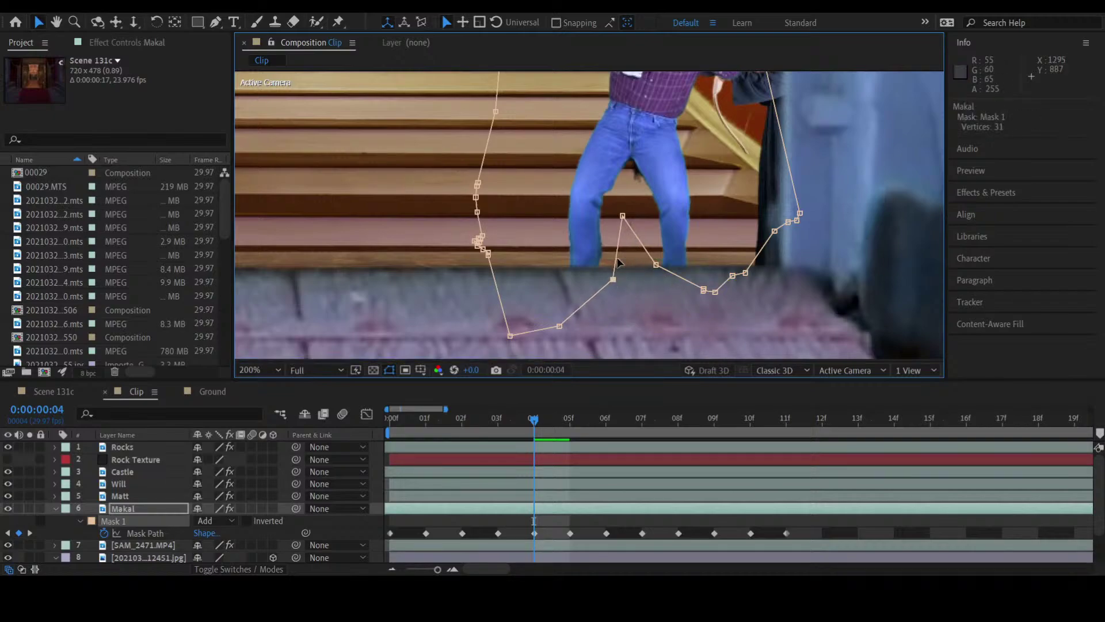
Step: Add two mask vertices between the legs at frame 4 and raise the notch to just below the crotch
key("g")
left_click(636, 237)
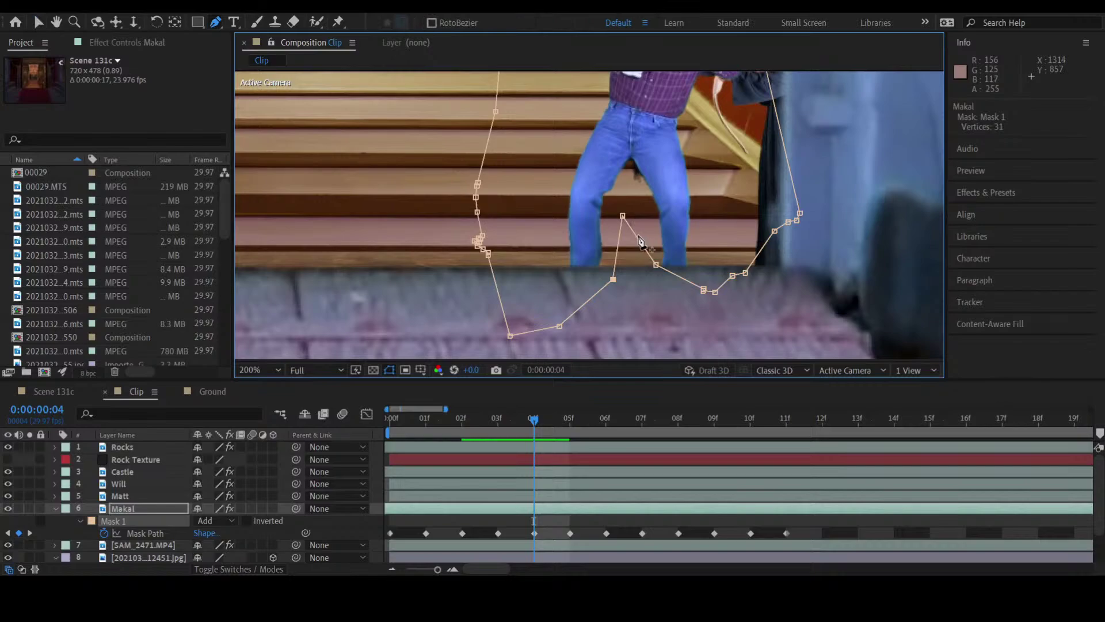
left_click_drag(636, 235, 630, 165)
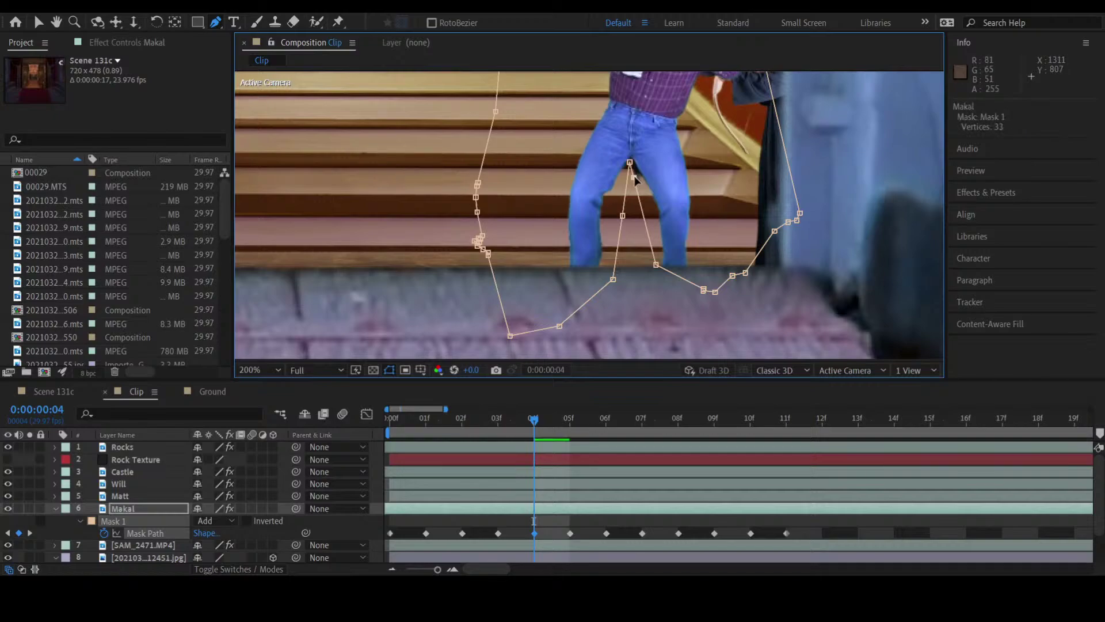
Step: Undo the last path edit and place the mask vertex below the crotch against the raised thigh's inner edge to remove the dark patch
scroll(635, 180, "up", 4)
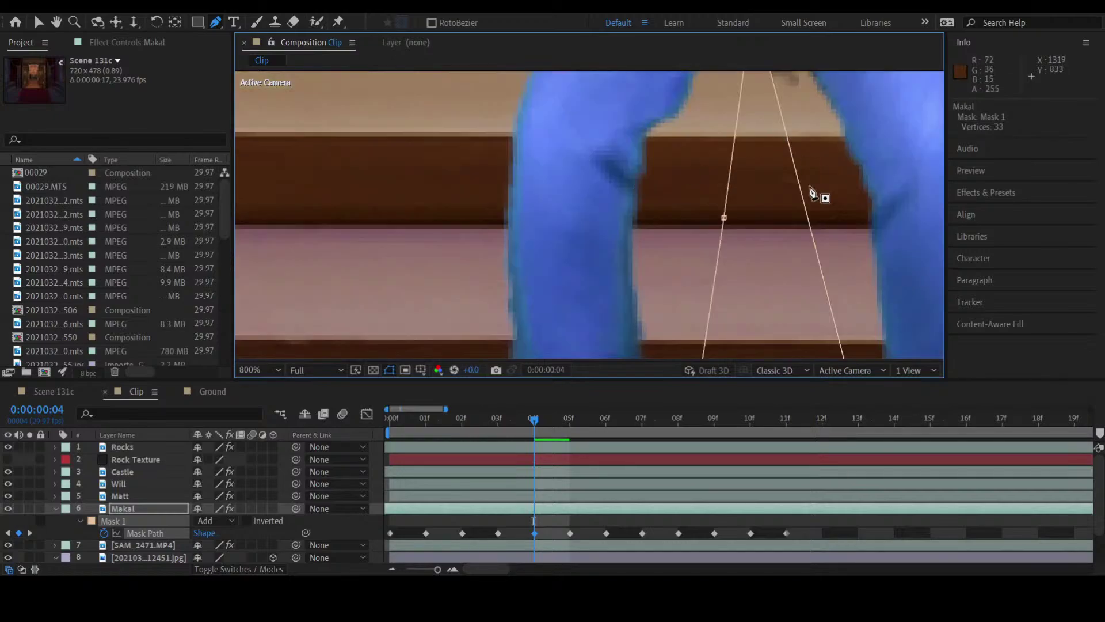
key("space")
left_click_drag(817, 156, 726, 322)
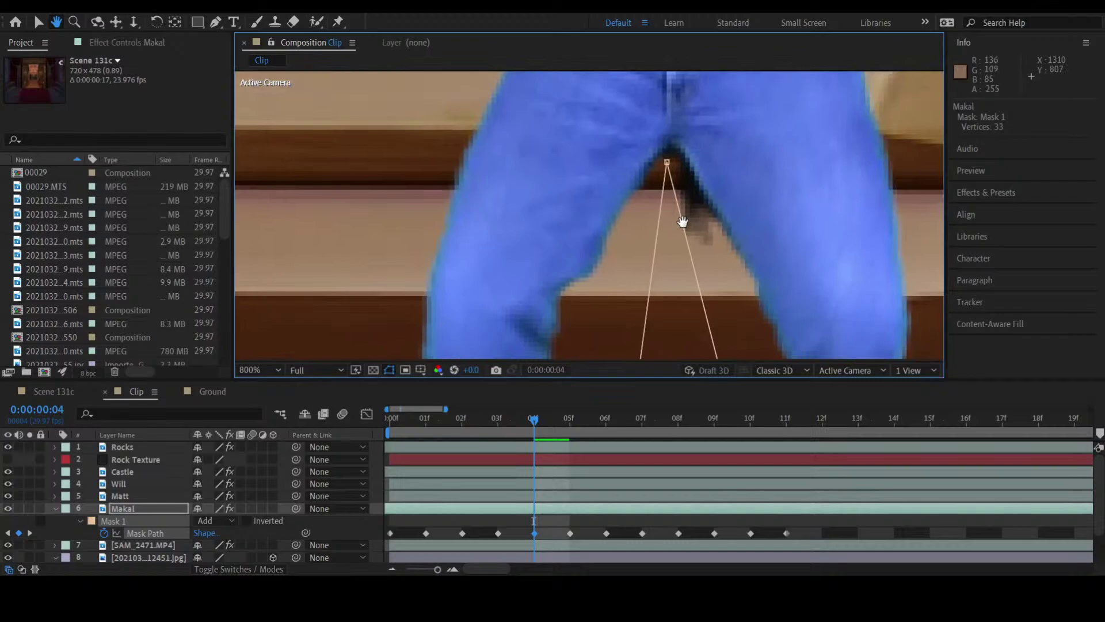
left_click_drag(682, 222, 693, 214)
key("ctrl+z")
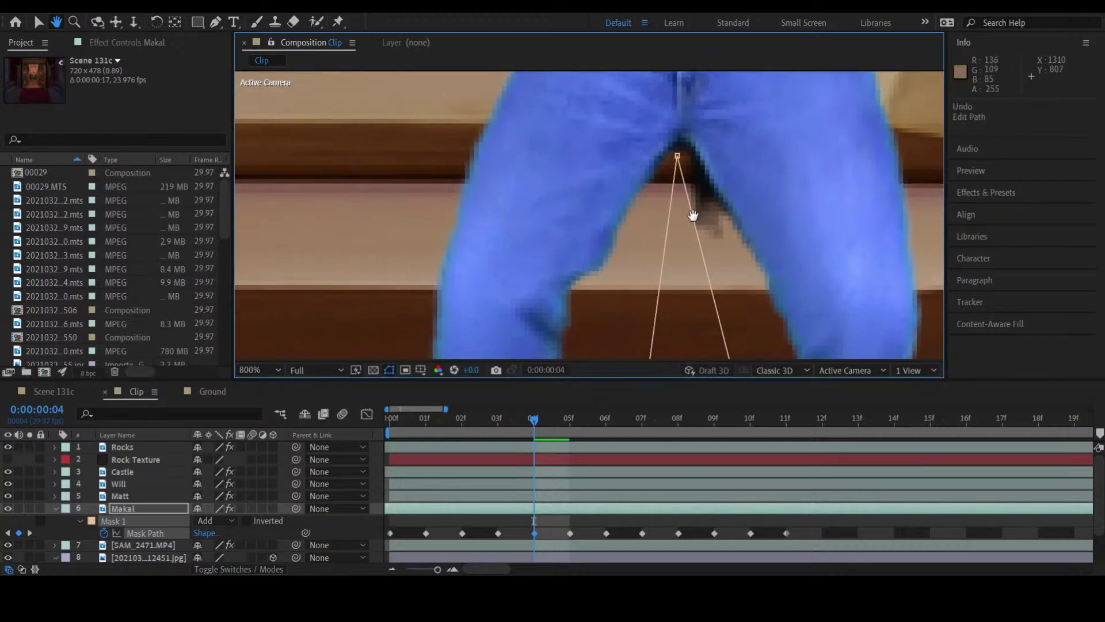
key("v")
left_click_drag(693, 218, 721, 202)
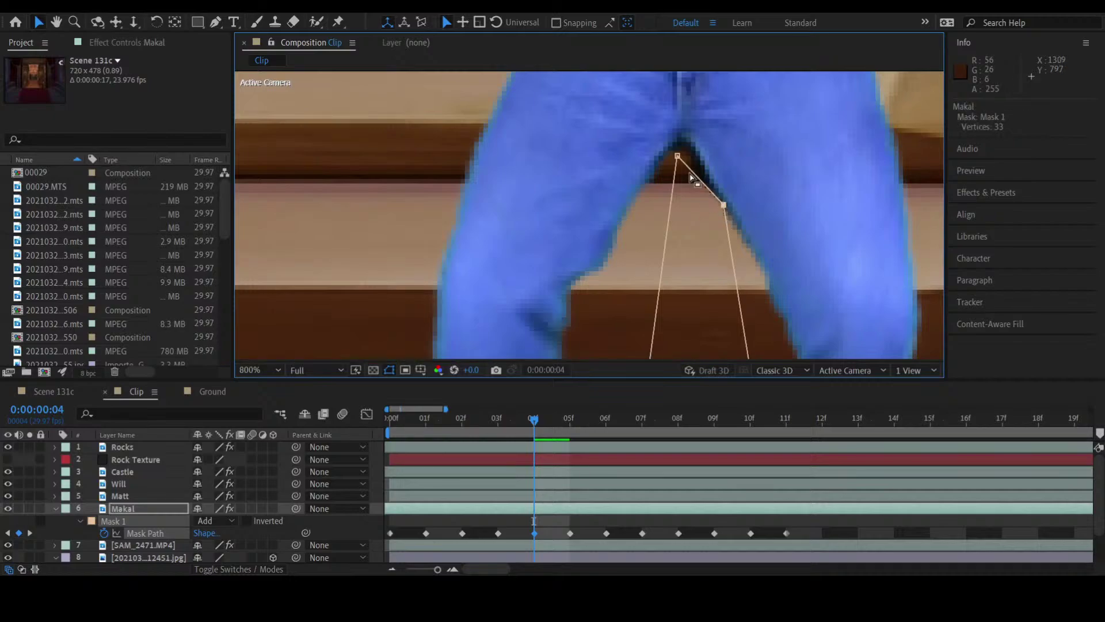
key("g")
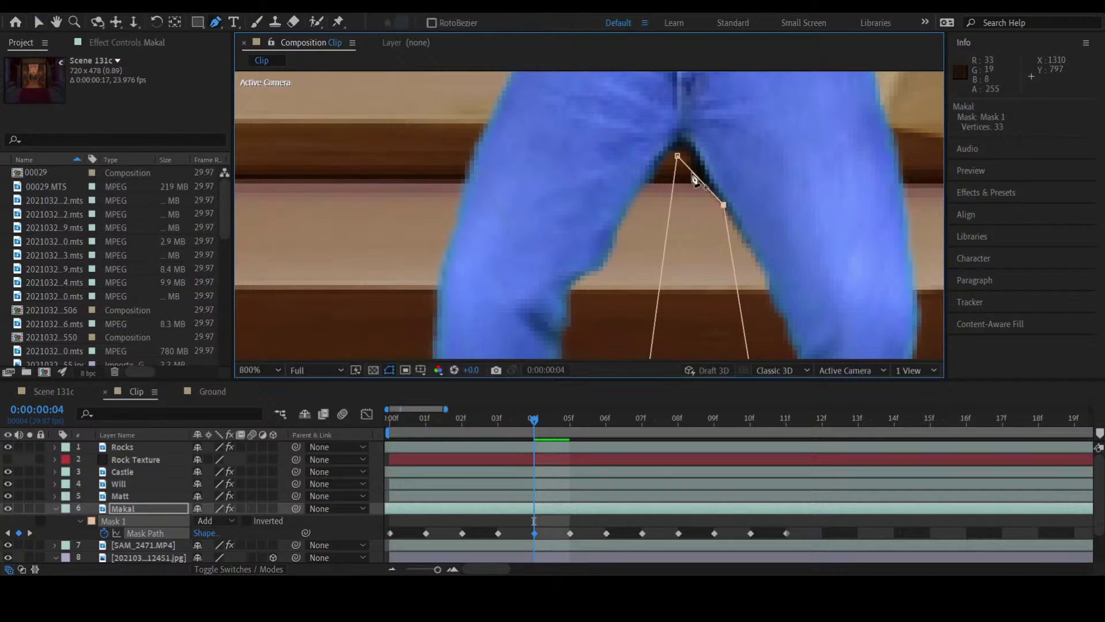
left_click(290, 26)
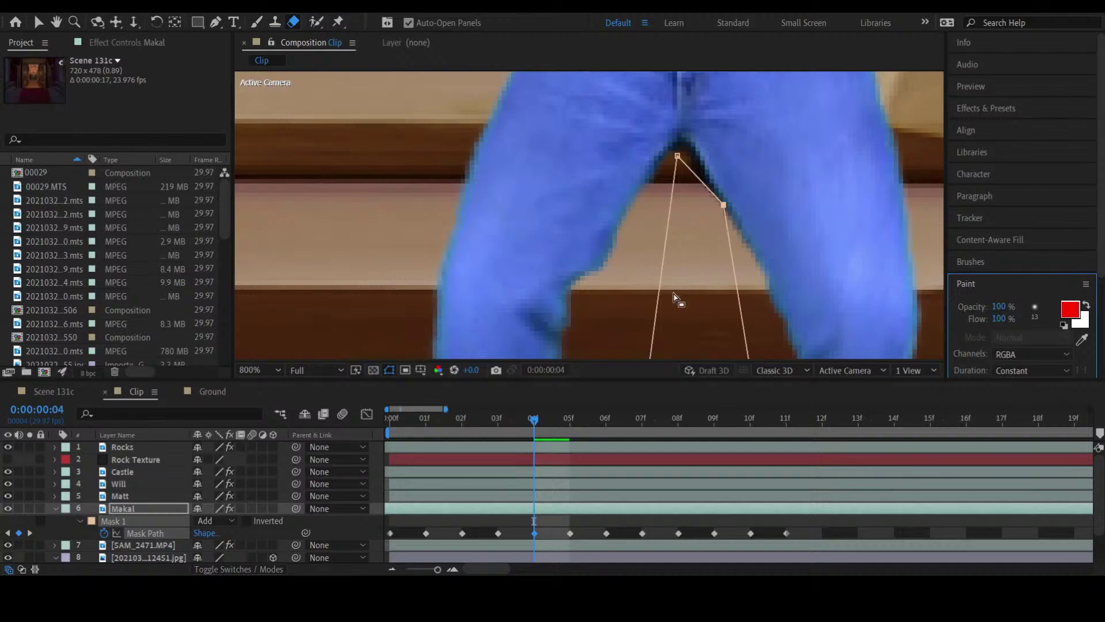
left_click(38, 25)
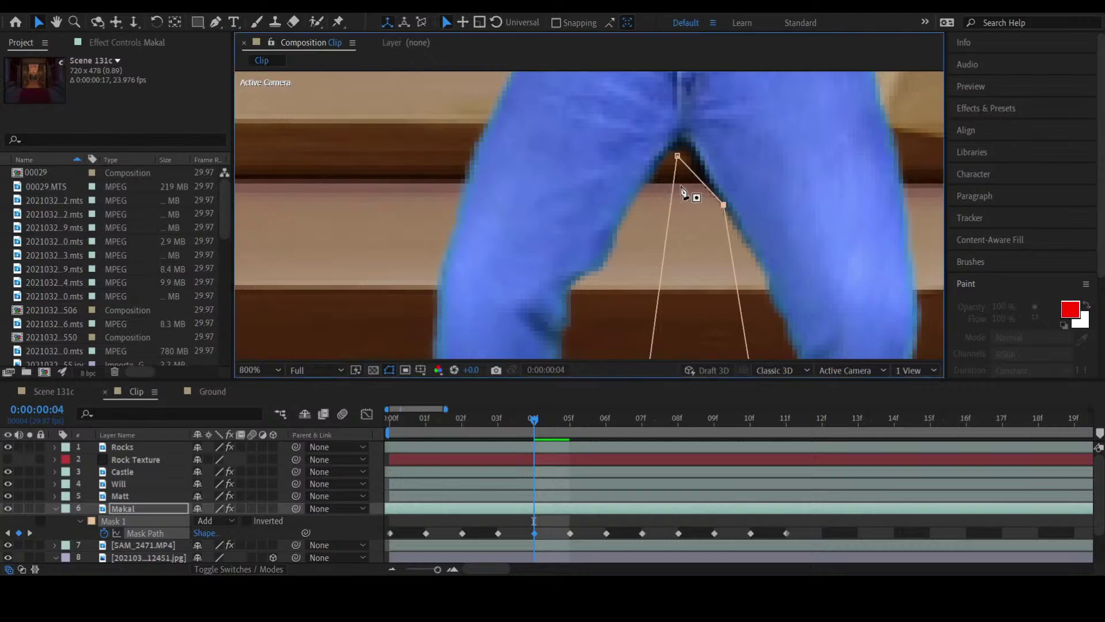
Step: At frame 4, add a vertex on the slanted edge of layer 6's mask notch and raise the notch's tip into the crotch
key("g")
left_click(694, 174)
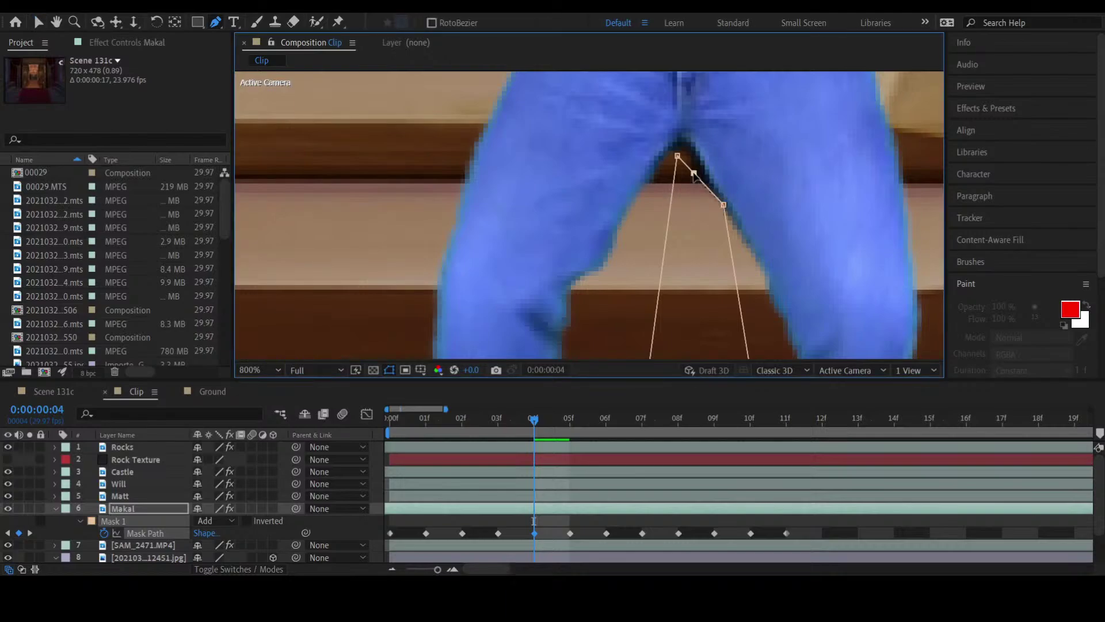
left_click_drag(694, 174, 678, 143)
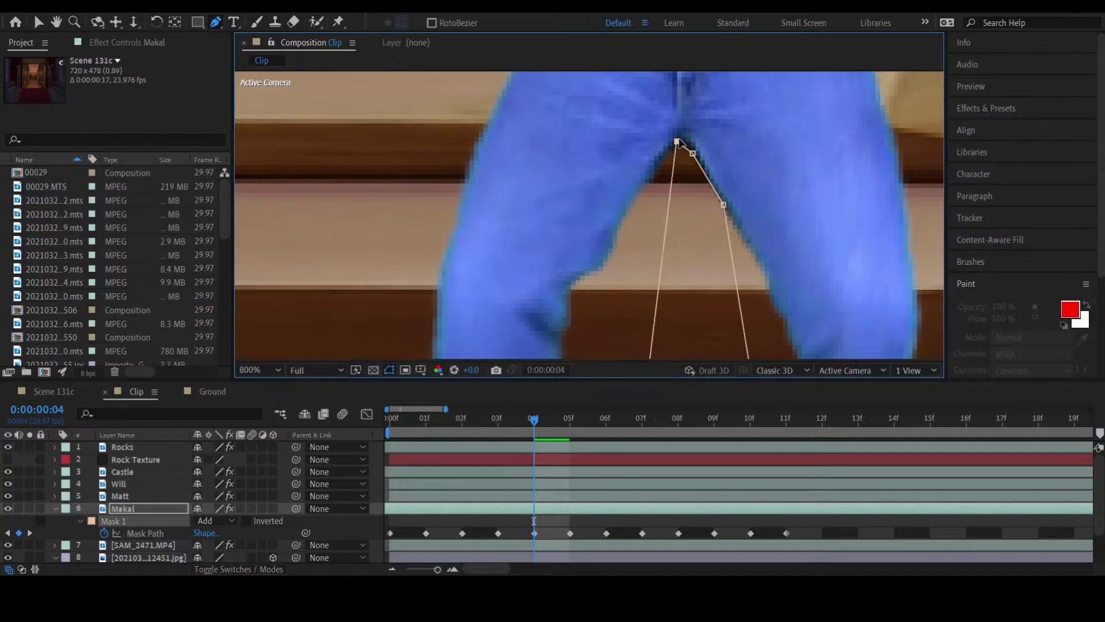
key("comma")
key("comma")
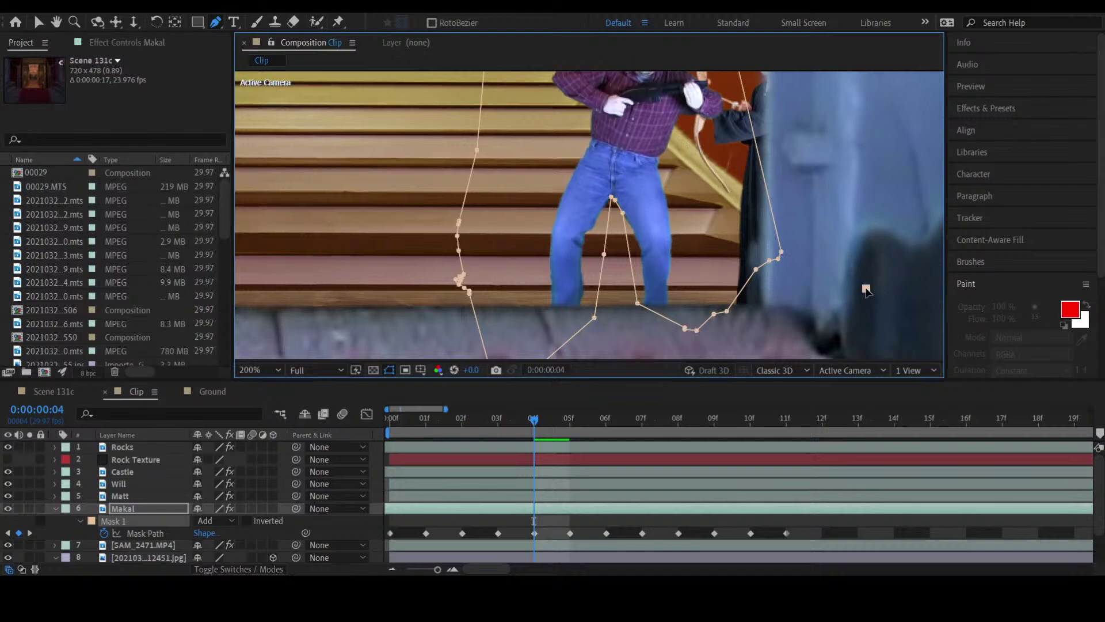
key("u")
key("v")
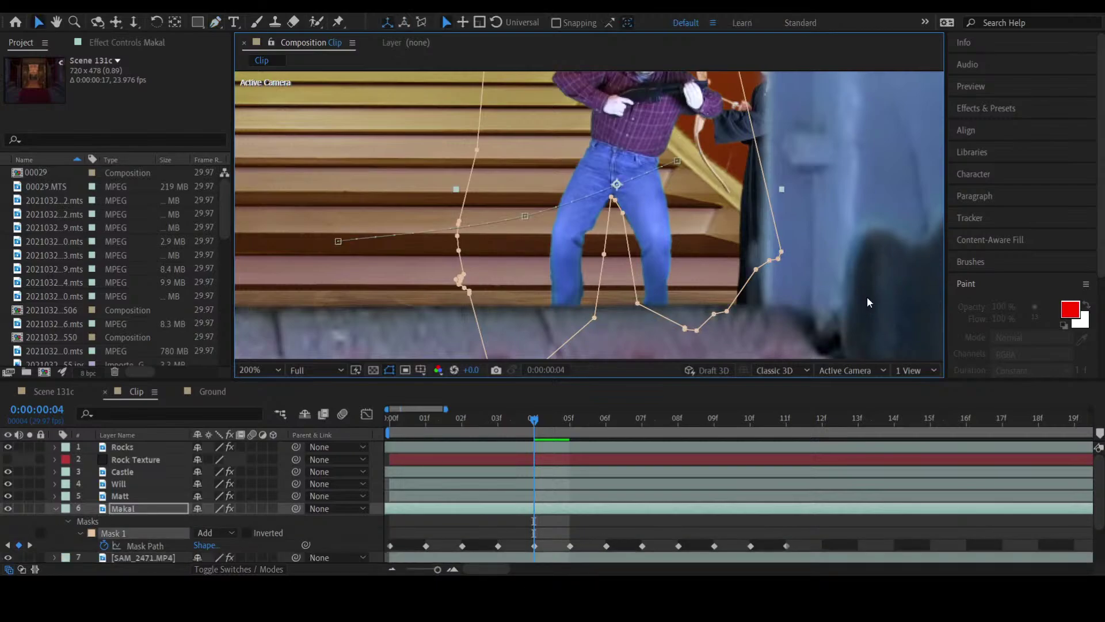
left_click(867, 296)
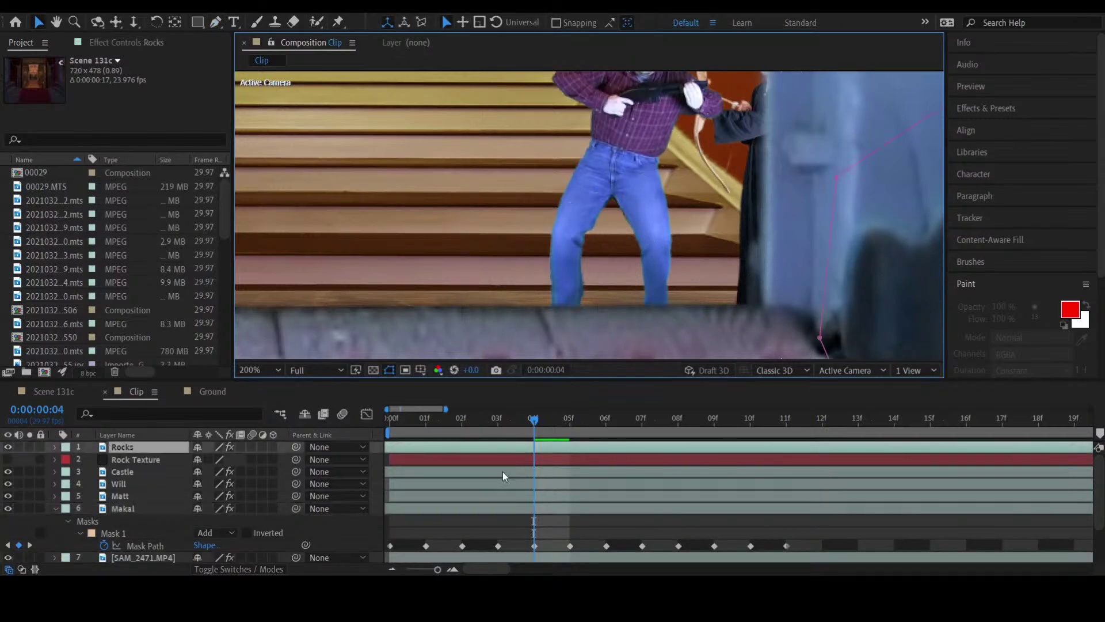
Step: Nudge the three upper vertices of layer 6's mask notch at frame 4 tighter against the crotch and the right-hand thigh's inner edge
left_click(523, 509)
key("period")
key("period")
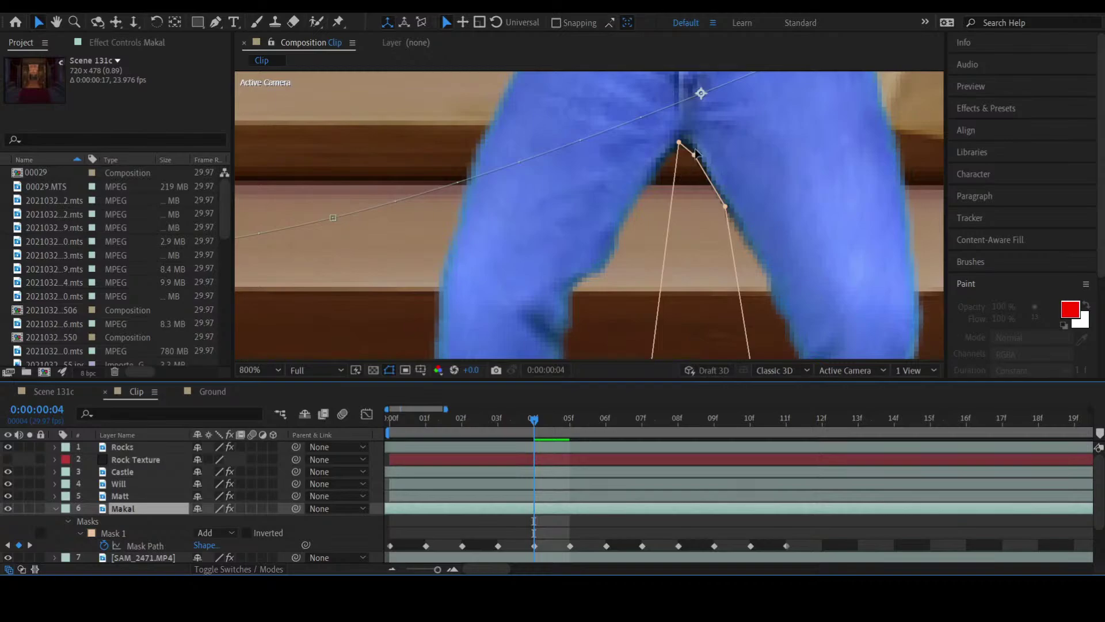
left_click(698, 153)
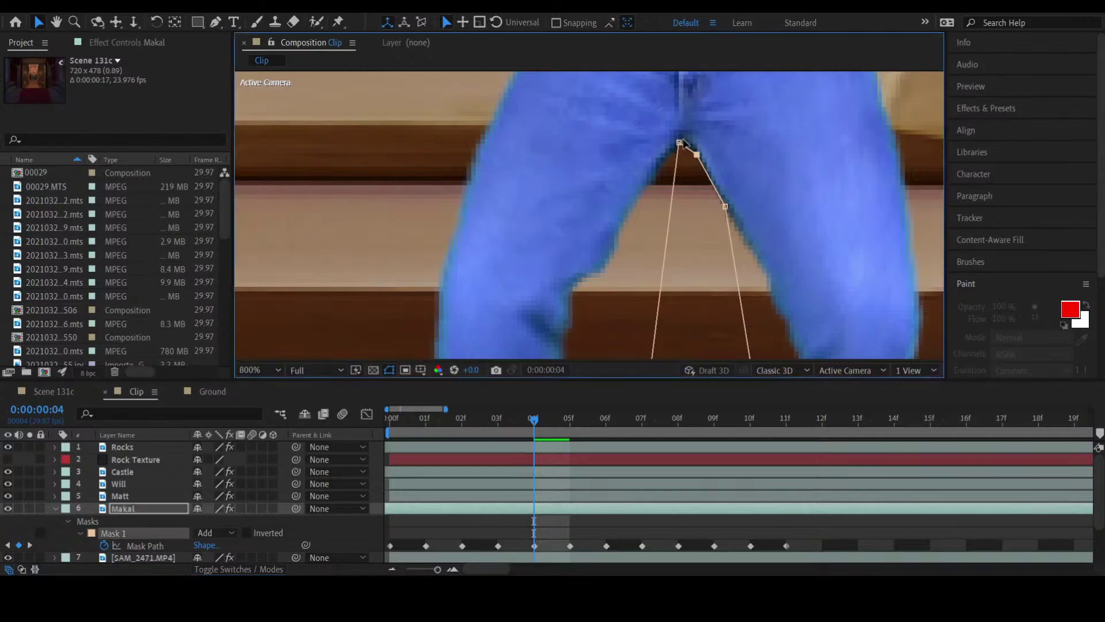
left_click(682, 142)
left_click_drag(683, 142, 687, 140)
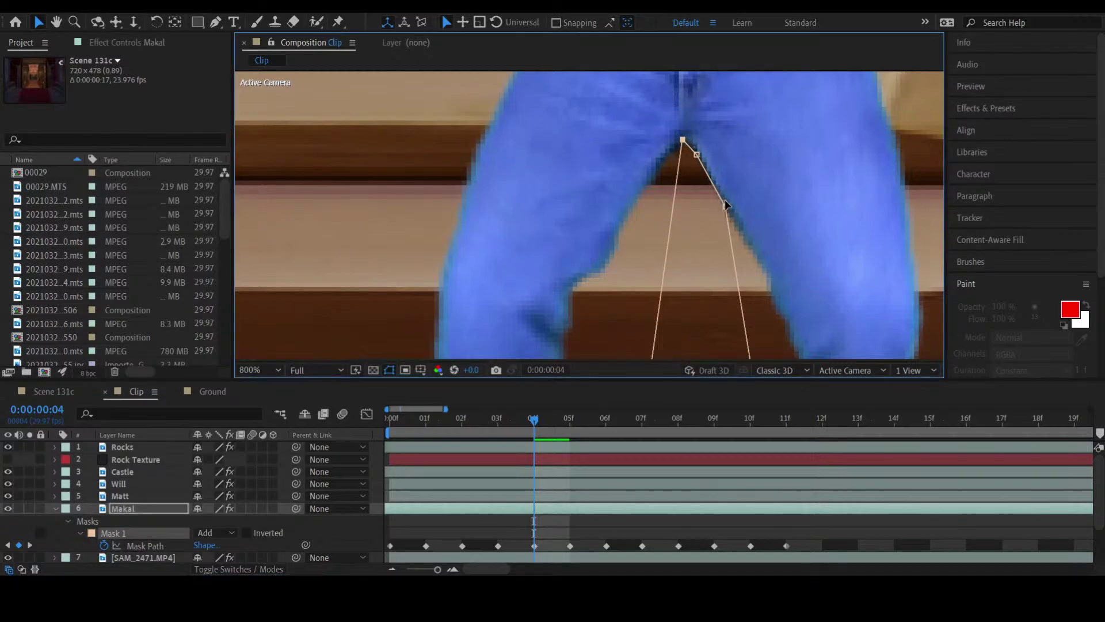
left_click_drag(726, 202, 728, 203)
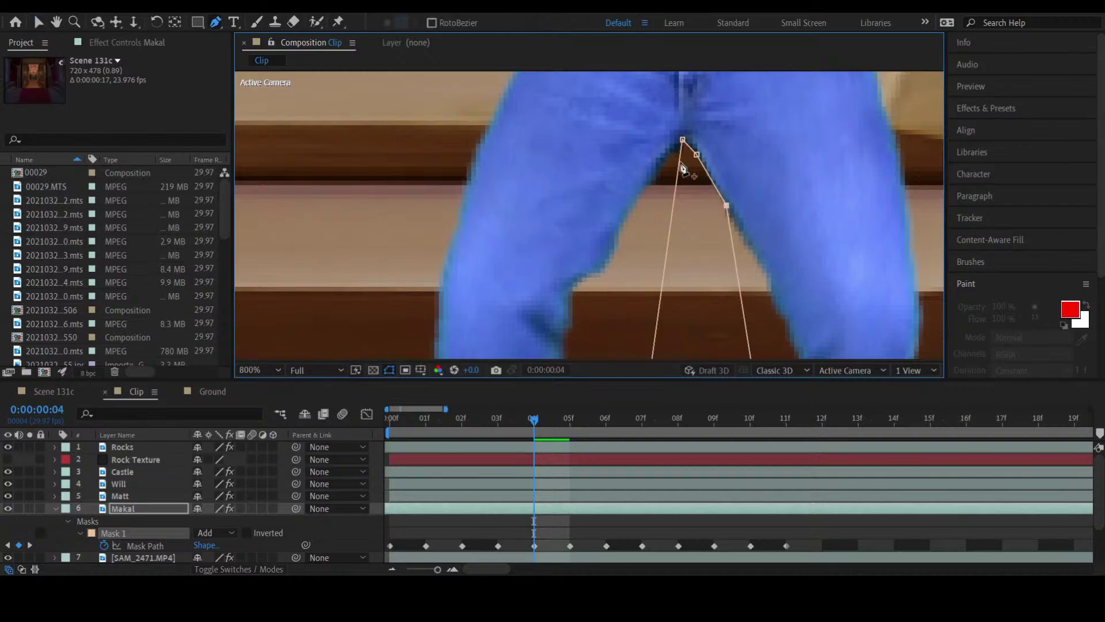
Step: Add a mask vertex just below the crotch at frame 4 and pull it against the left-hand thigh's inner edge to remove the dark patch
key("g")
left_click_drag(681, 155, 670, 153)
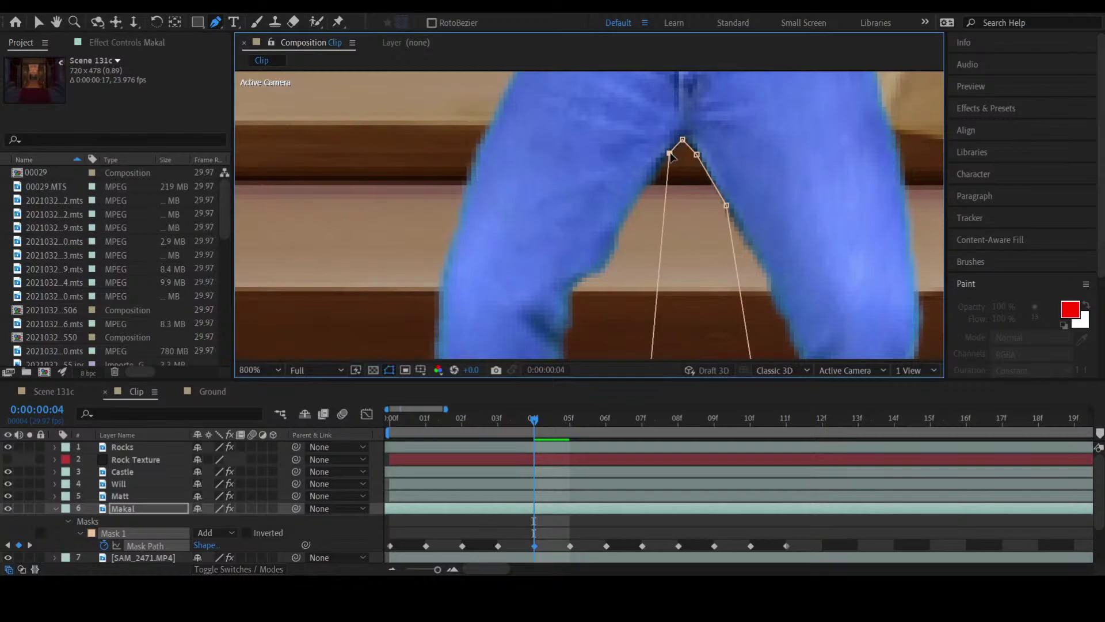
key("comma")
key("comma")
key("comma")
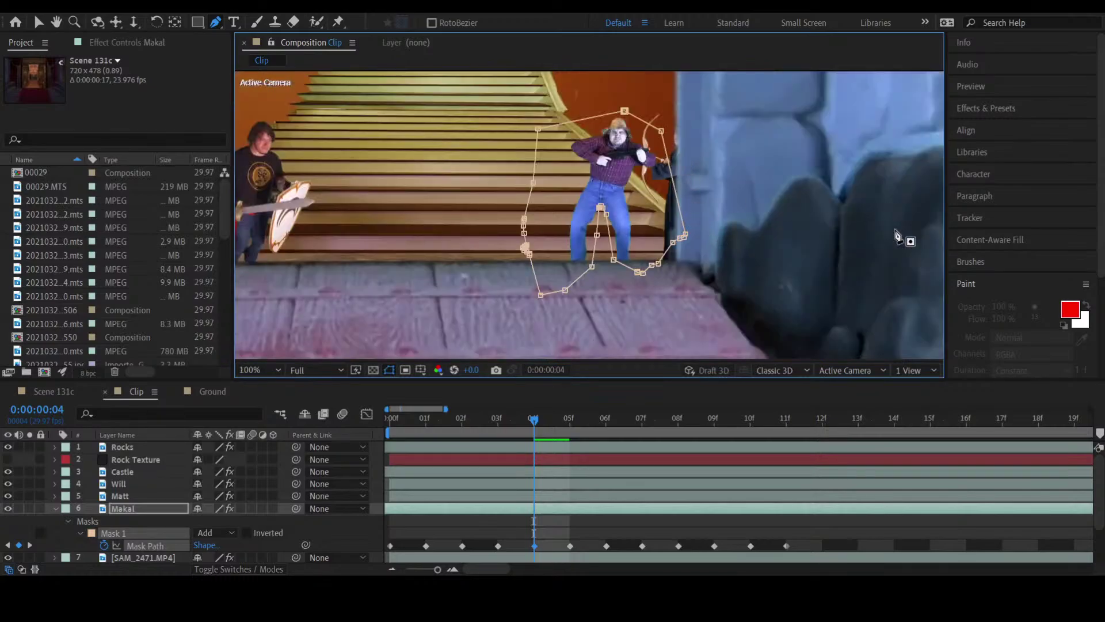
key("v")
left_click(900, 318)
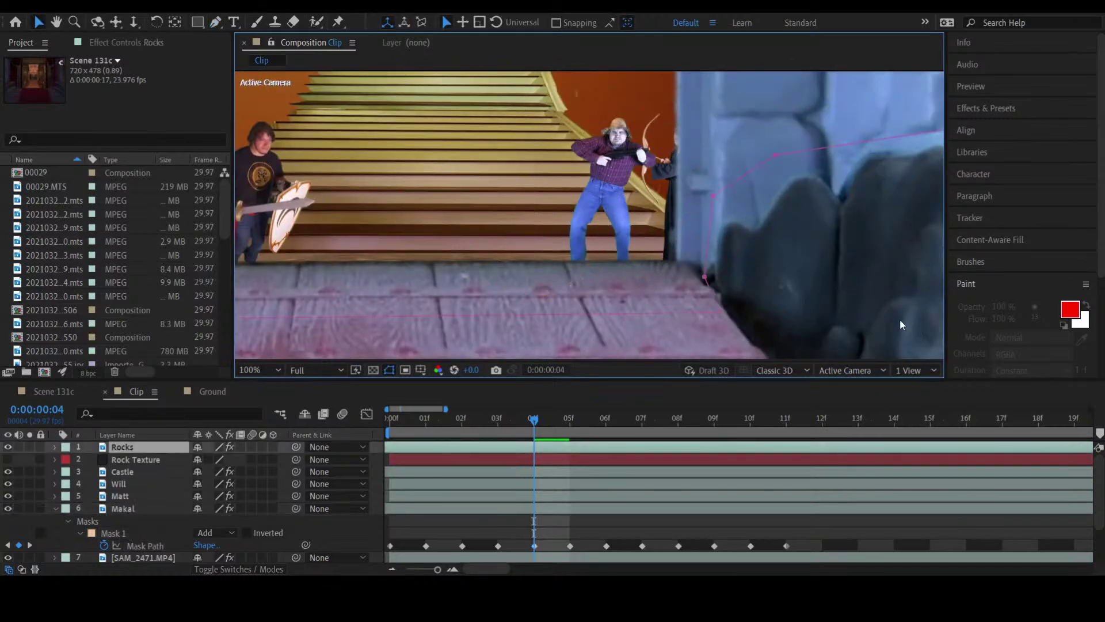
Step: At frame 5, pull layer 6's lower mask vertices up into a notch between the legs, following the extended leg's inner side
left_click(127, 507)
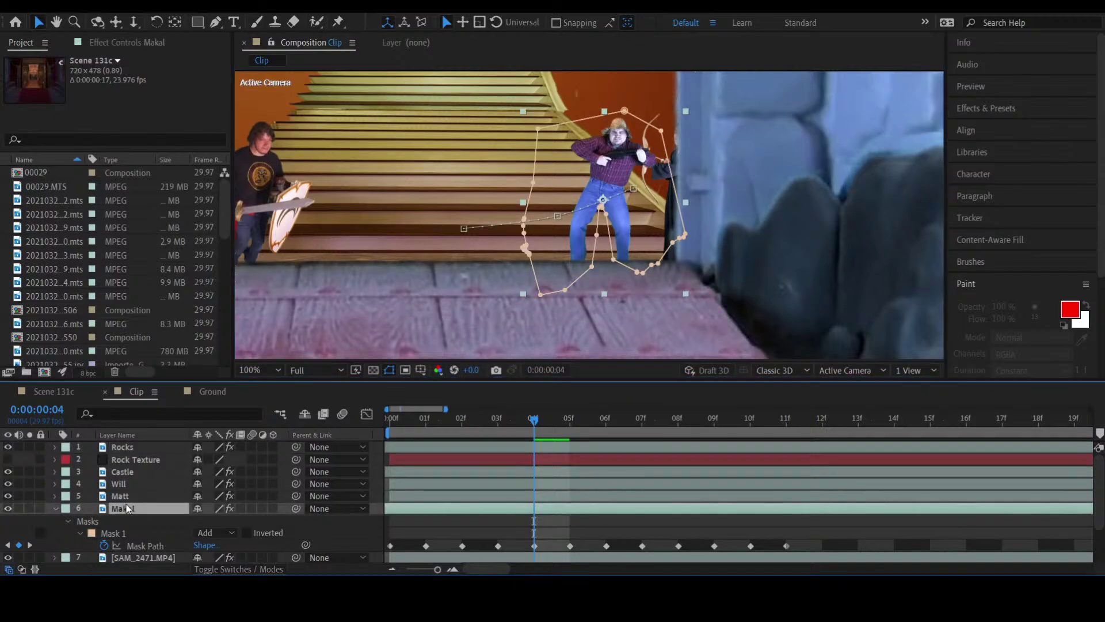
left_click(568, 420)
key("period")
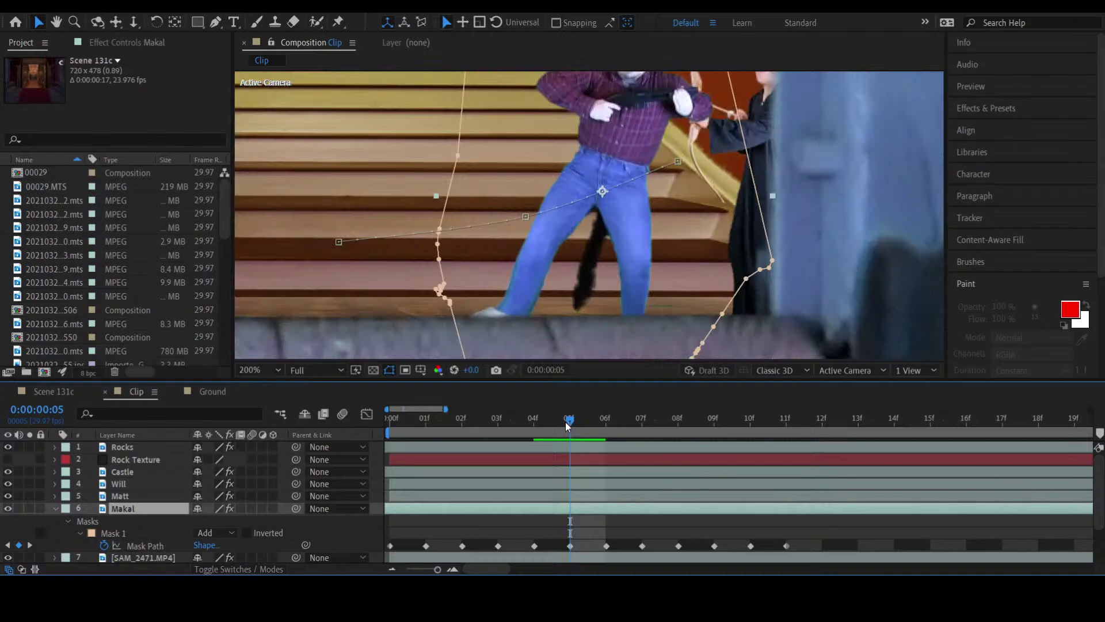
key("comma")
key("period")
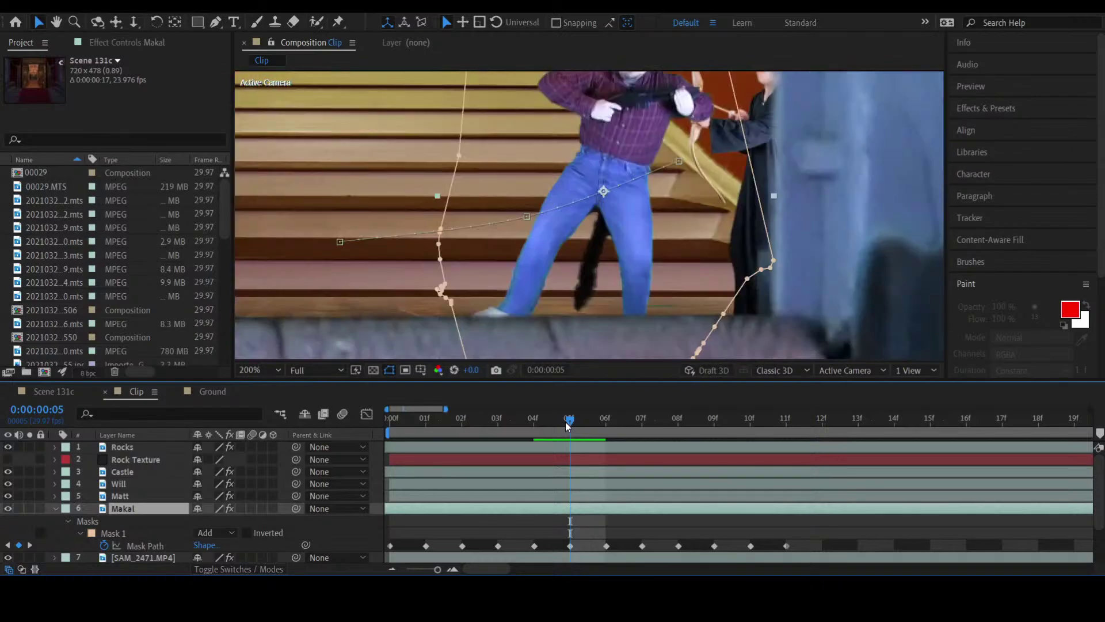
key("comma")
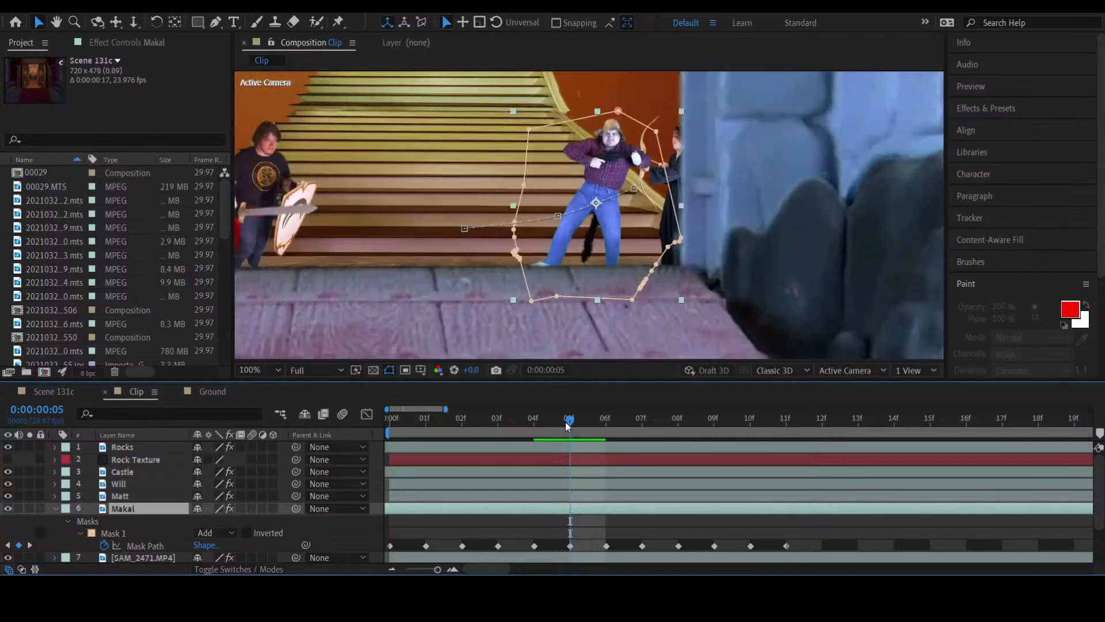
left_click(558, 292)
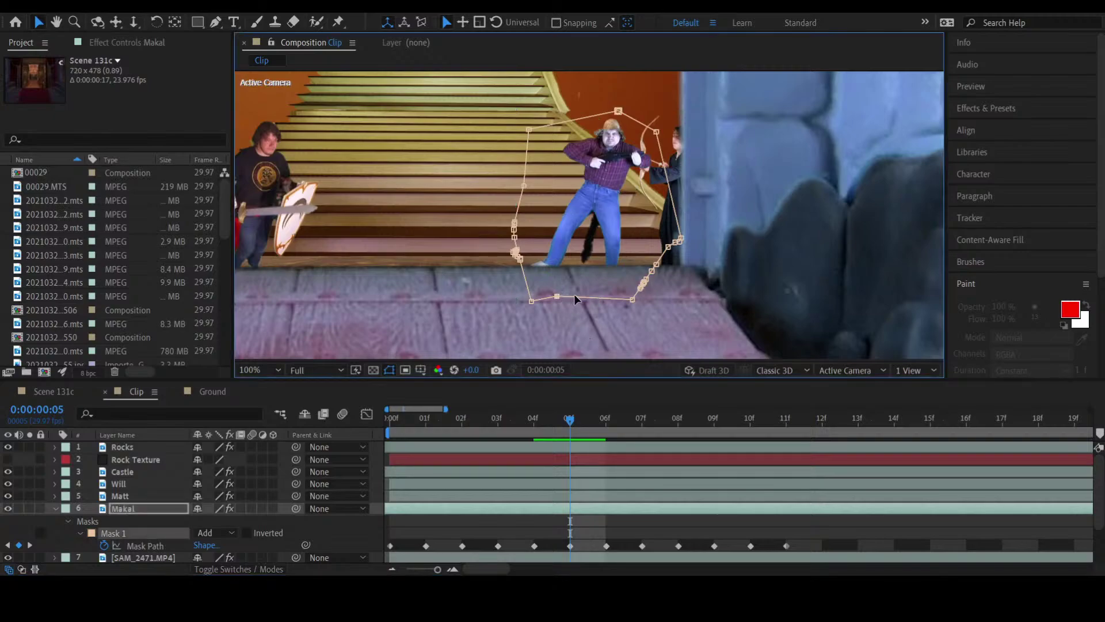
left_click_drag(632, 299, 571, 261)
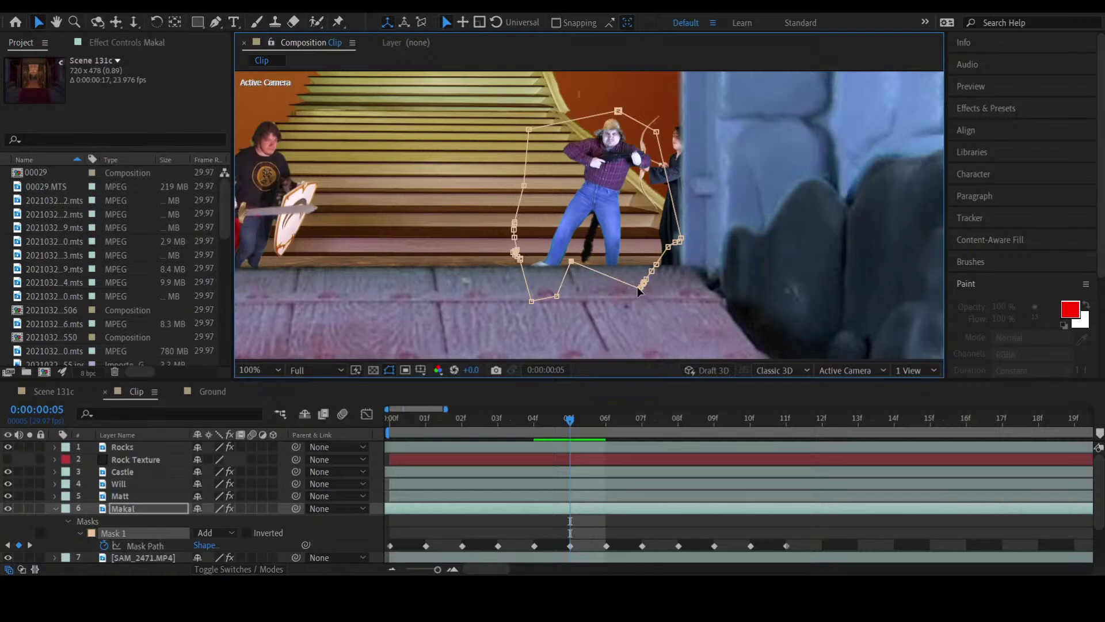
left_click_drag(638, 292, 580, 231)
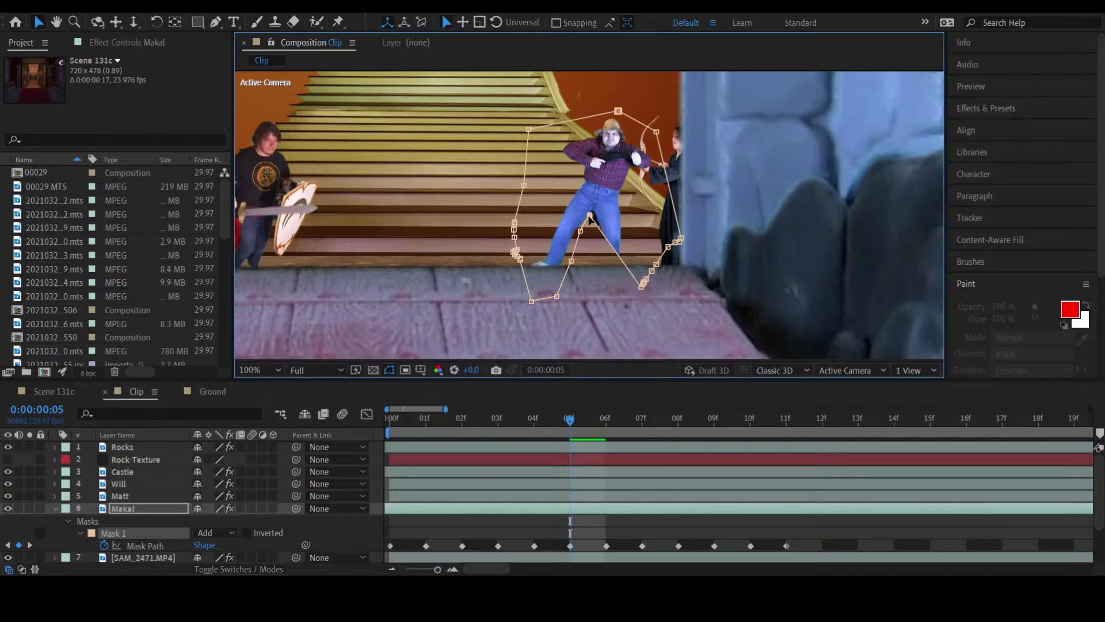
Step: Move the next lower mask vertex of layer 6 at frame 5 up to the crotch as the notch's tip
scroll(590, 219, "up", 2)
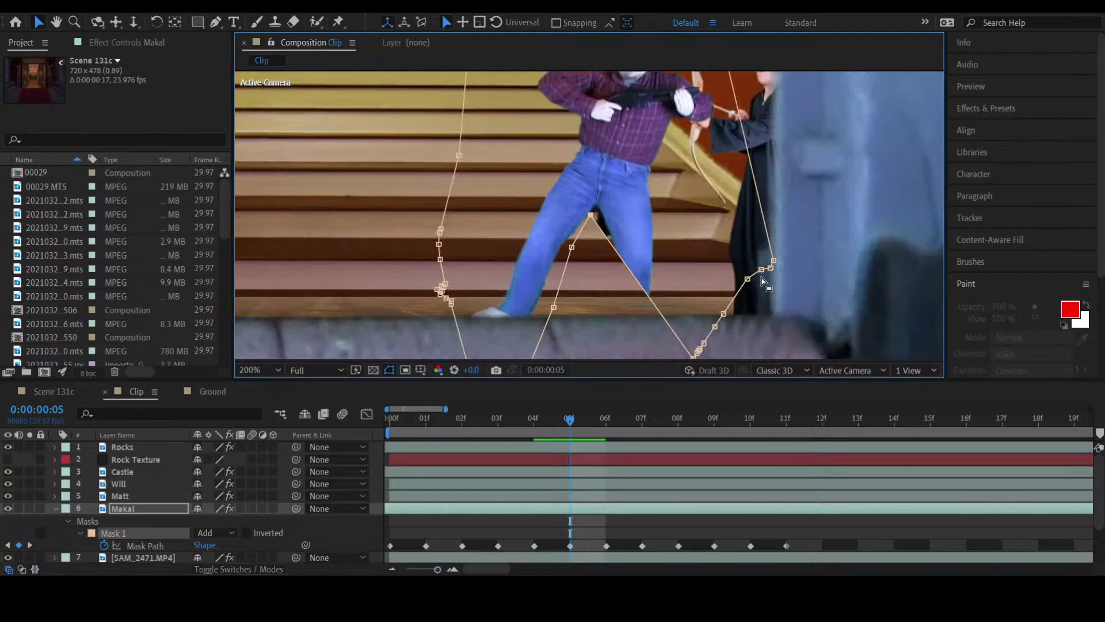
key("h")
left_click_drag(763, 282, 758, 233)
key("v")
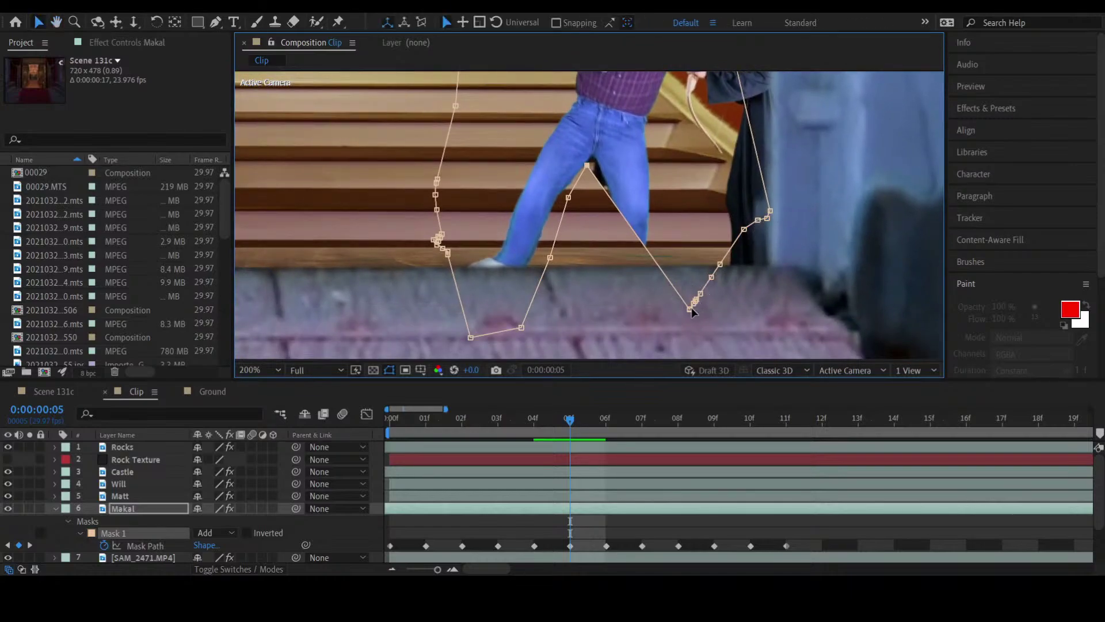
left_click_drag(691, 307, 664, 312)
mouse_move(686, 313)
left_mouse_down()
mouse_move(647, 316)
mouse_move(689, 309)
left_mouse_up()
left_click_drag(591, 173, 593, 158)
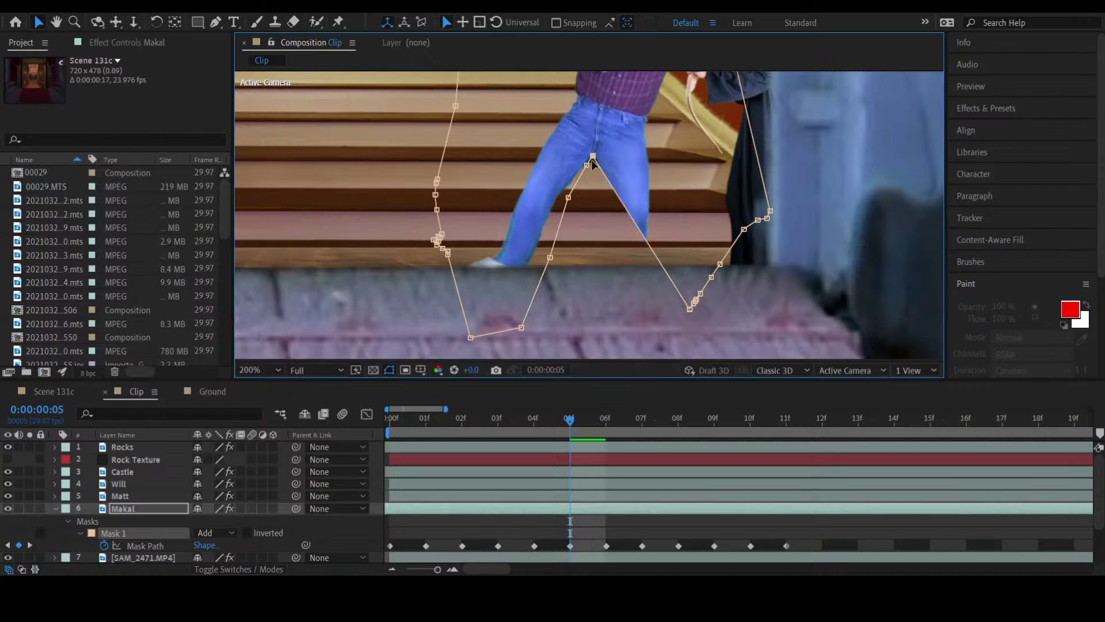
Step: Place three more mask vertices at frame 5 beside the crotch, on the standing thigh's inner edge and below the standing foot
left_click_drag(690, 308, 599, 161)
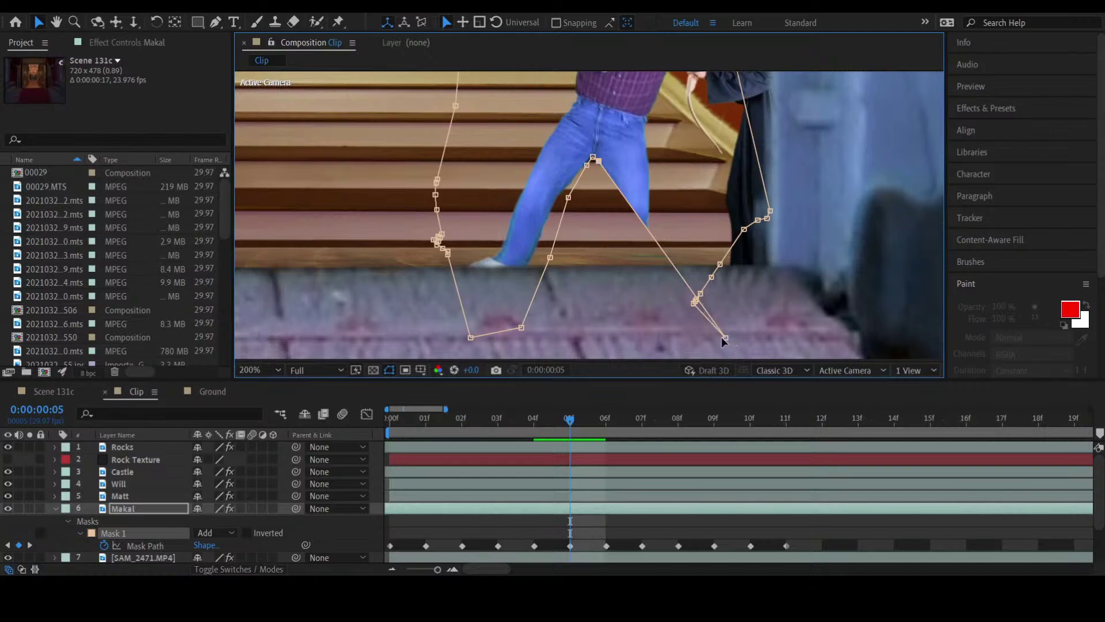
left_click_drag(721, 338, 604, 184)
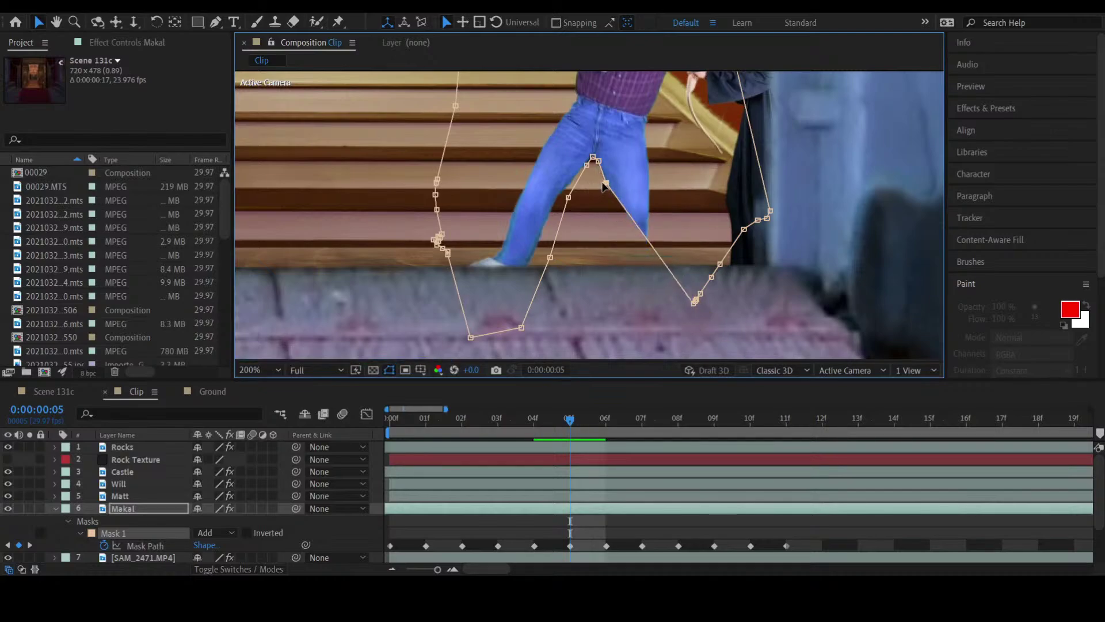
left_click_drag(696, 305, 580, 320)
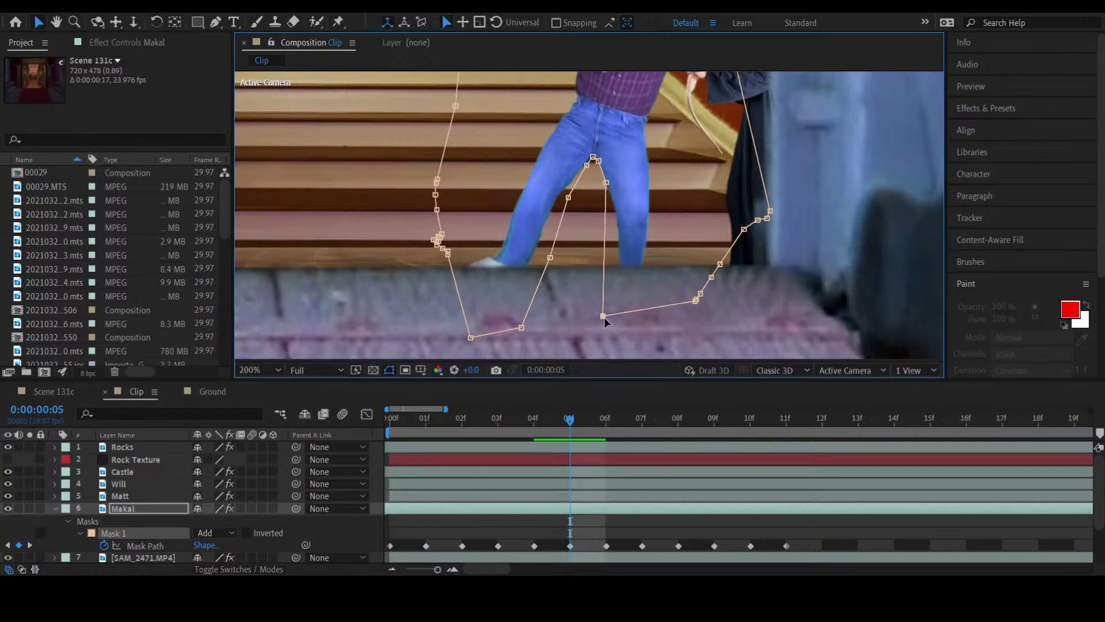
Step: Raise the notch's tip and its neighbouring vertex on the extended leg's side slightly at frame 5 to clear the dark patch under the crotch
key("period")
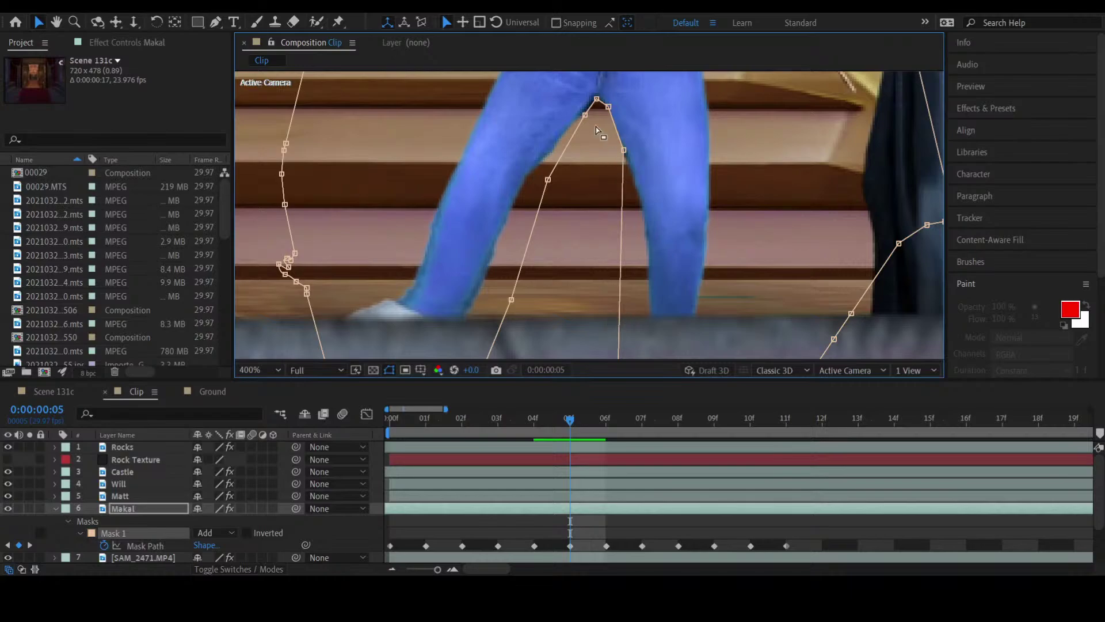
left_click_drag(585, 115, 595, 95)
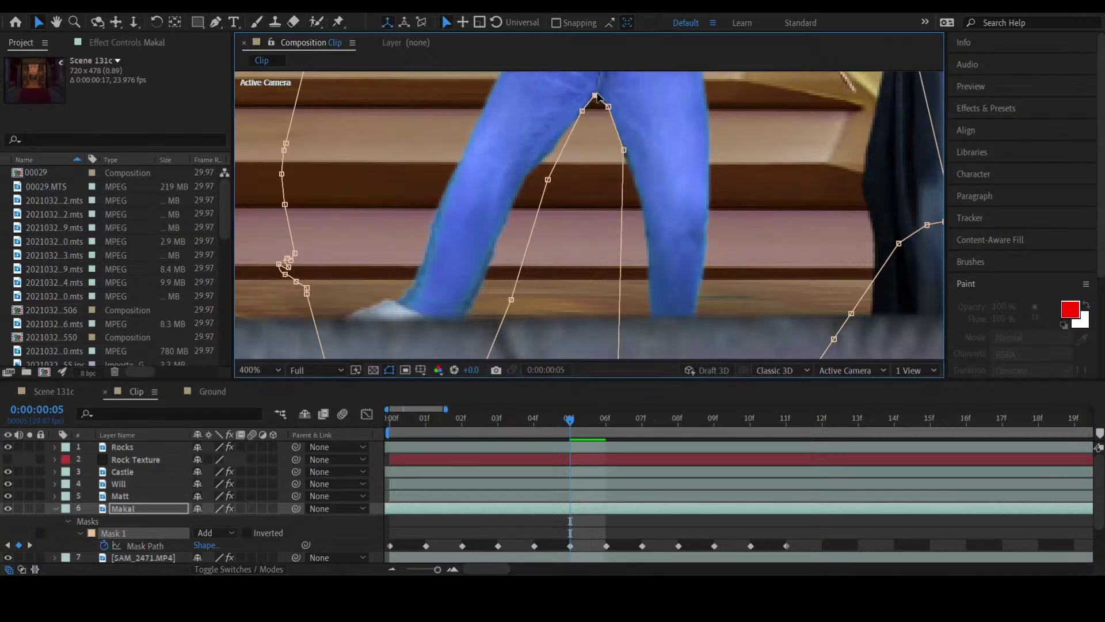
scroll(598, 98, "down", 4)
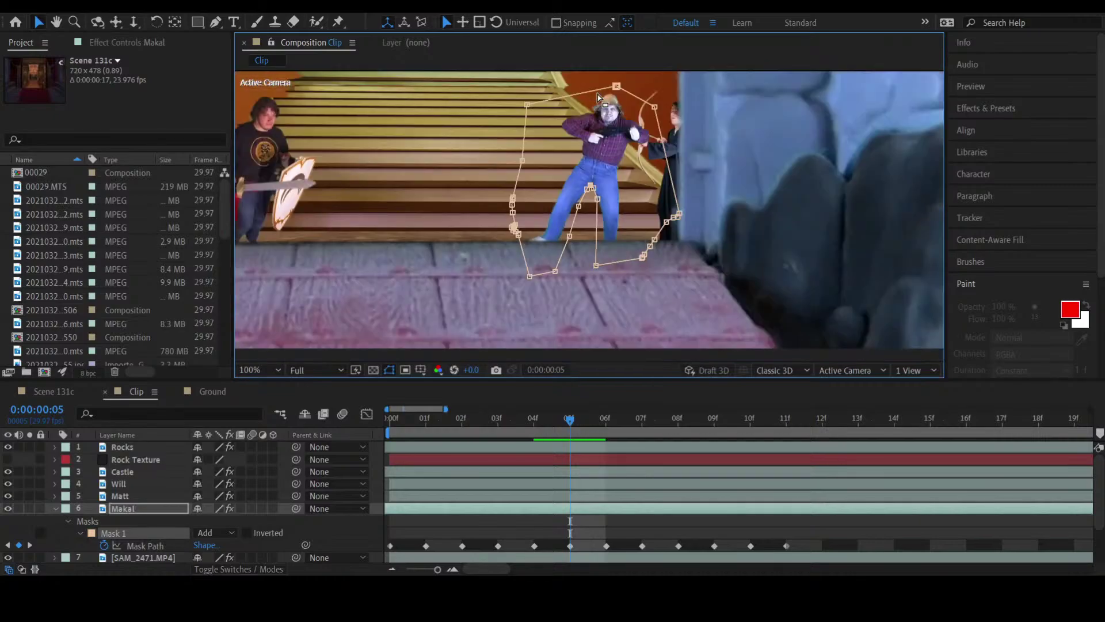
scroll(599, 96, "down", 1)
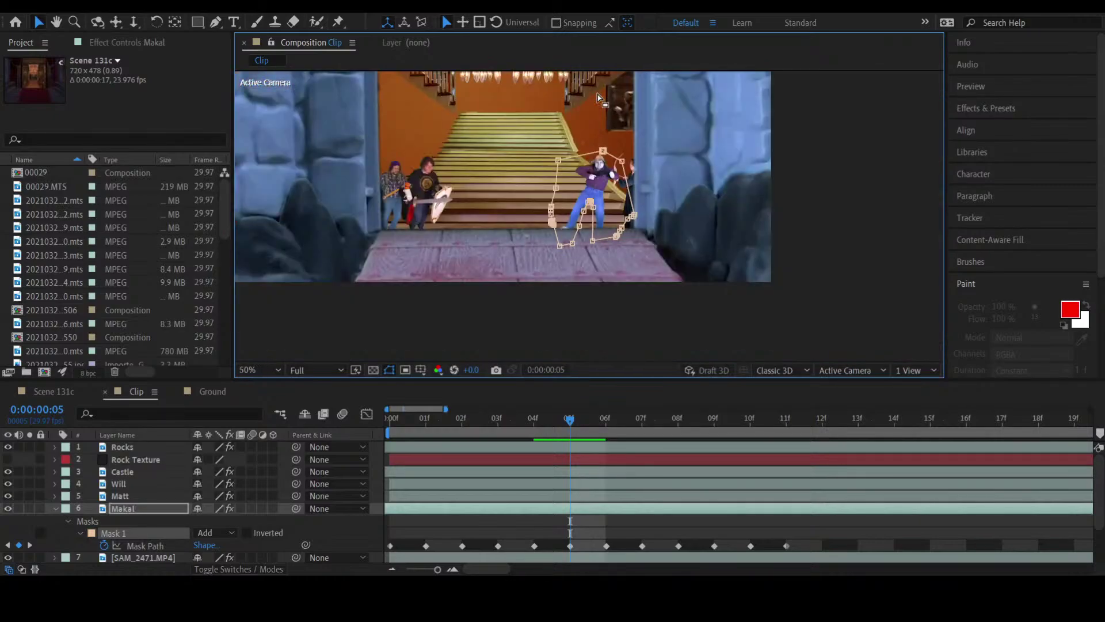
left_click(915, 283)
left_click(913, 278)
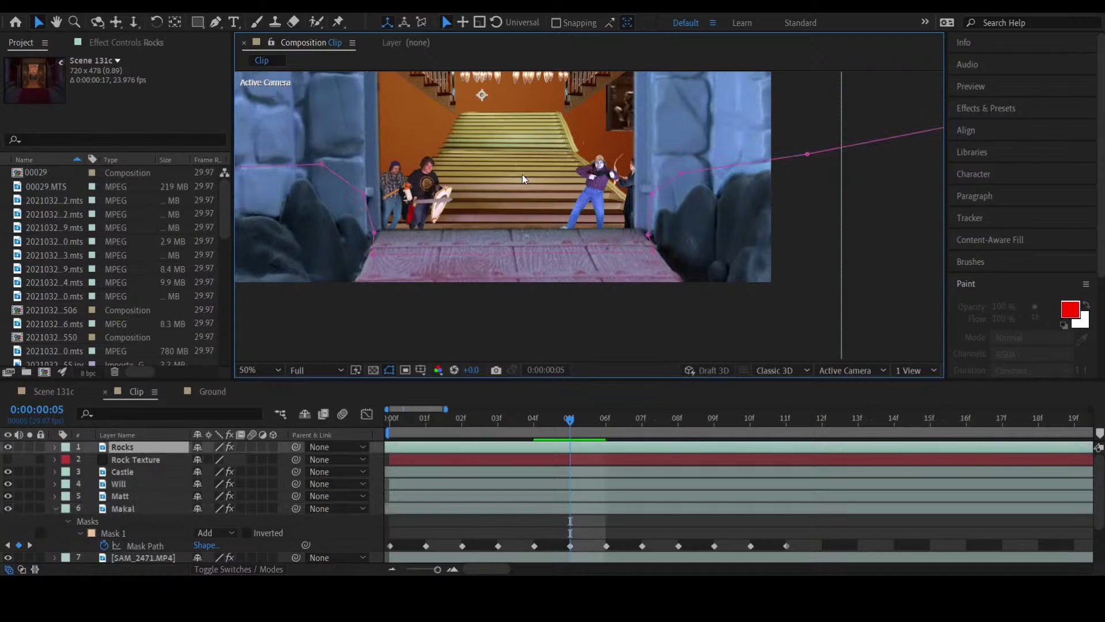
Step: Shift layer 6's mask vertex on the standing thigh at frame 5 closer to the leg's inner edge and go to frame 6
scroll(523, 175, "up", 4)
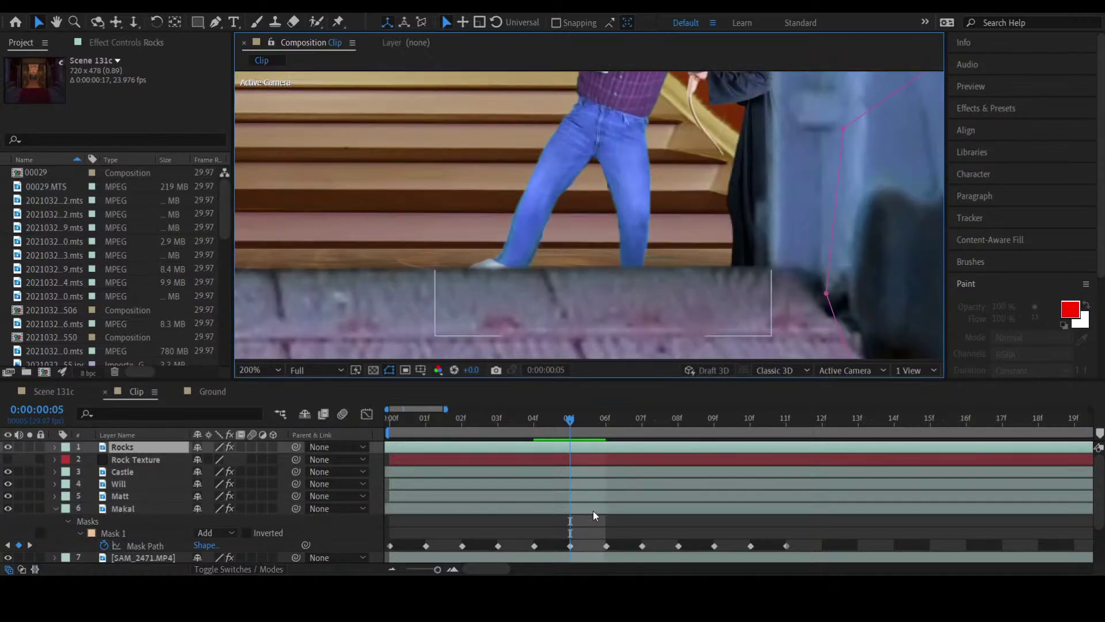
left_click(595, 510)
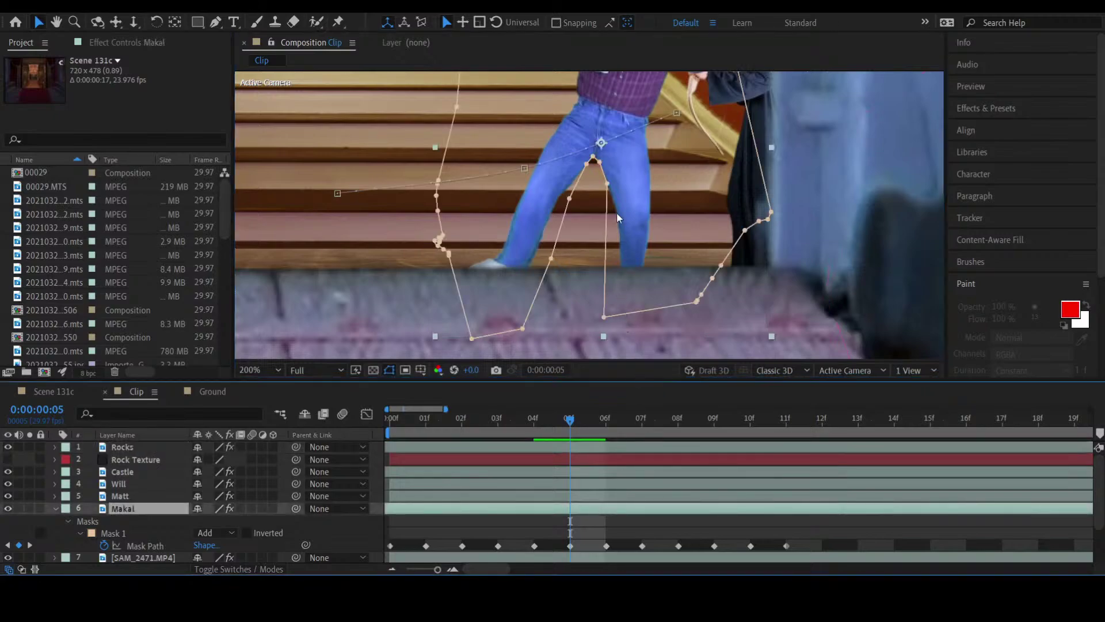
left_click_drag(608, 185, 610, 191)
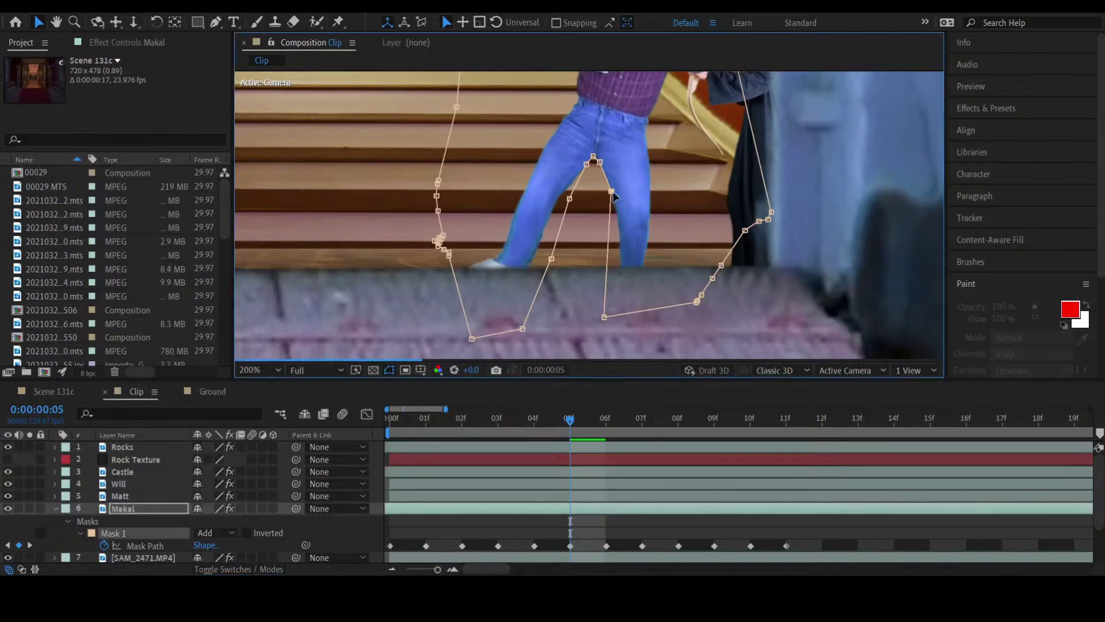
left_click(651, 534)
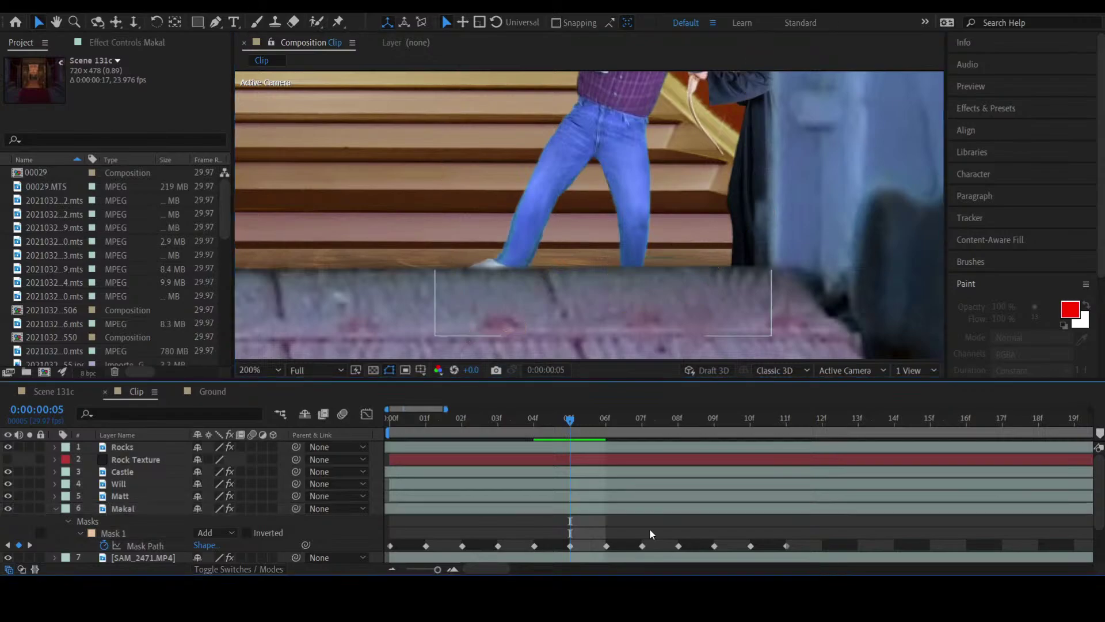
left_click(606, 420)
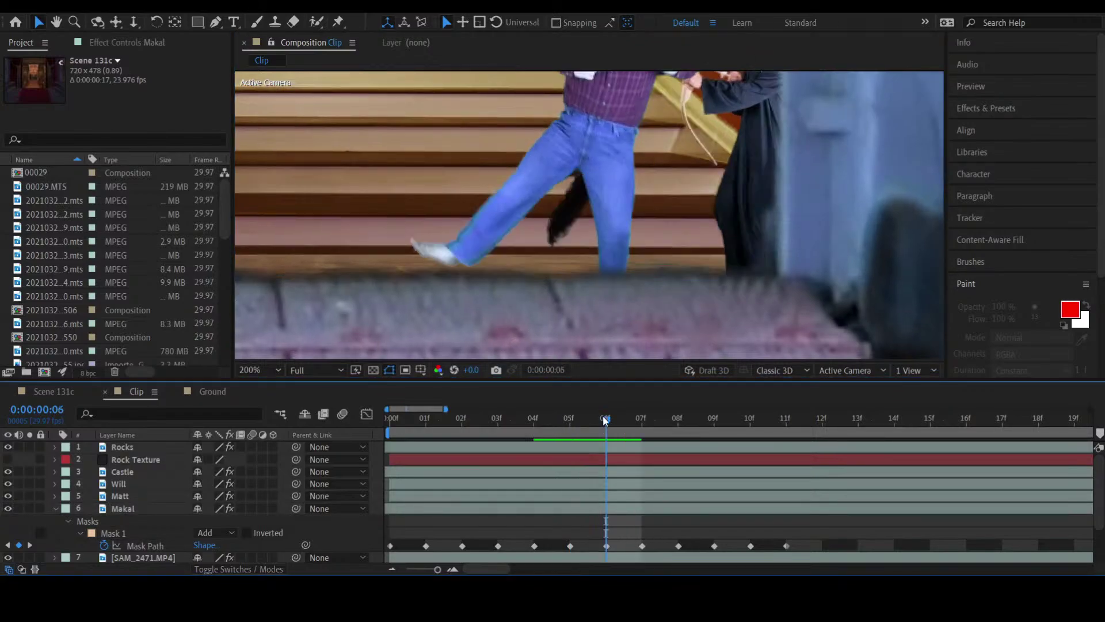
Step: Move two of layer 6's lower mask vertices at frame 6 up along the underside of the extended thigh
left_click(607, 498)
left_click(603, 510)
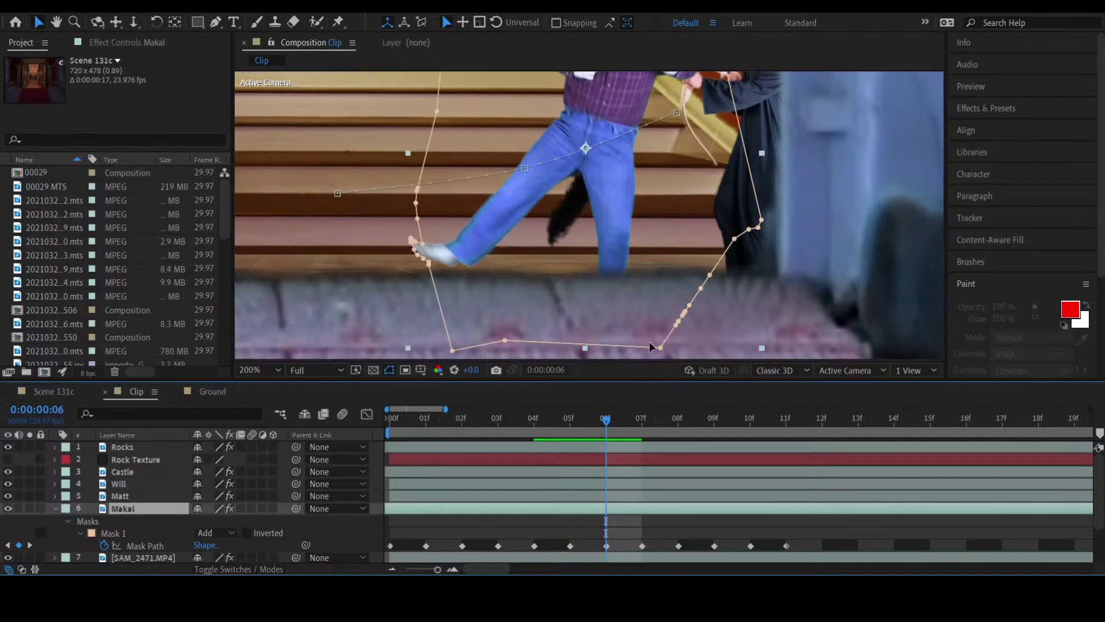
left_click_drag(660, 347, 529, 215)
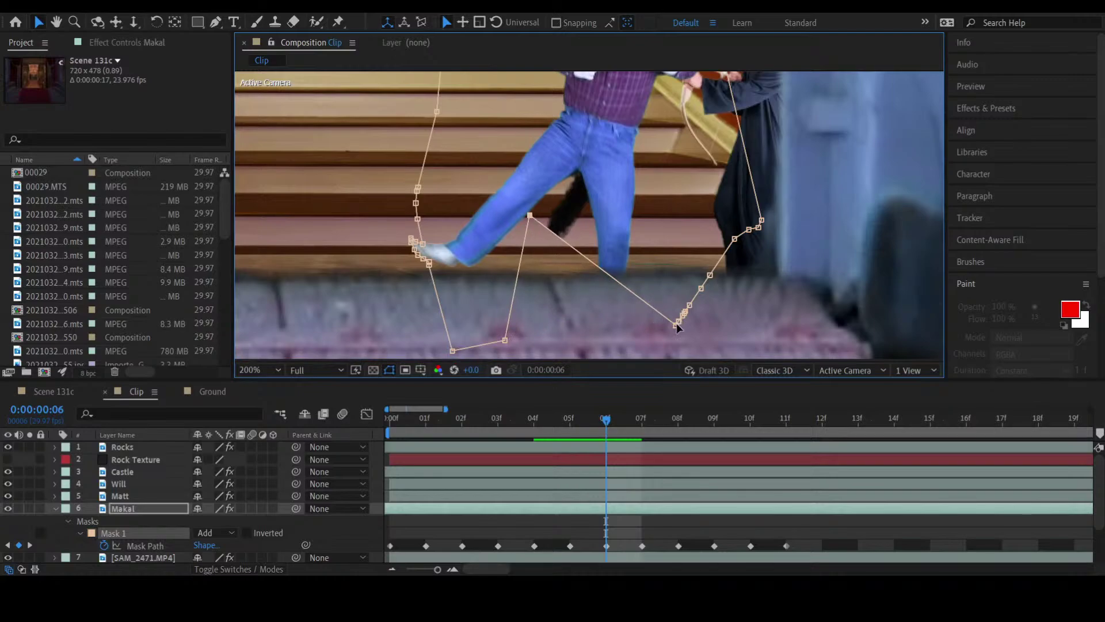
left_click(628, 273)
left_click_drag(627, 273, 565, 190)
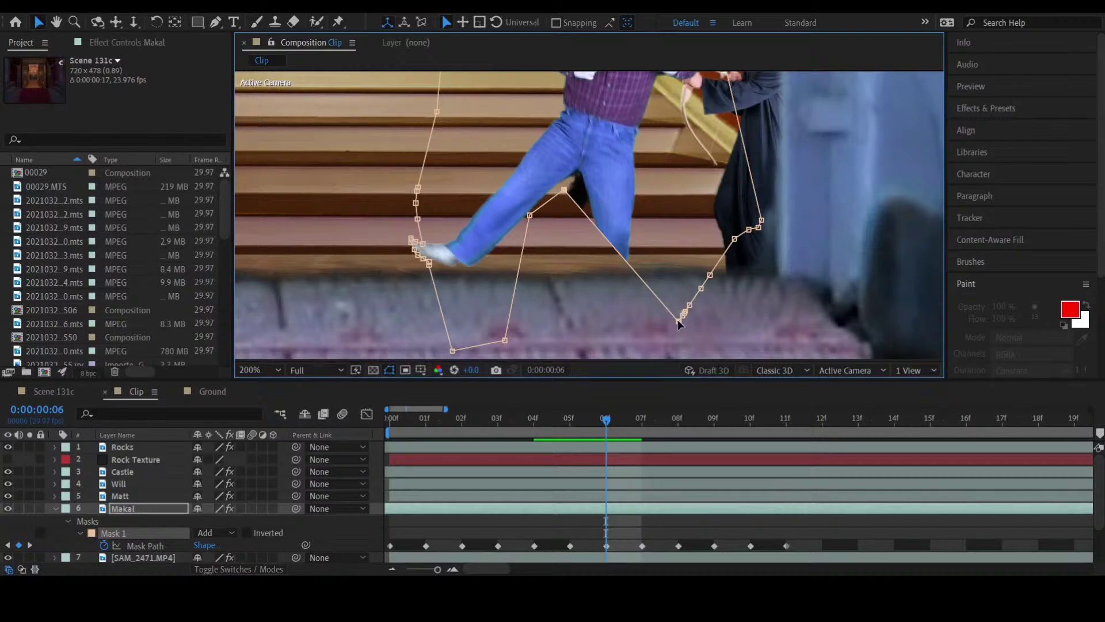
Step: Place the next mask vertices at frame 6 at the crotch and down the standing thigh's inner edge to cut out the dark patch
left_click_drag(679, 321, 694, 321)
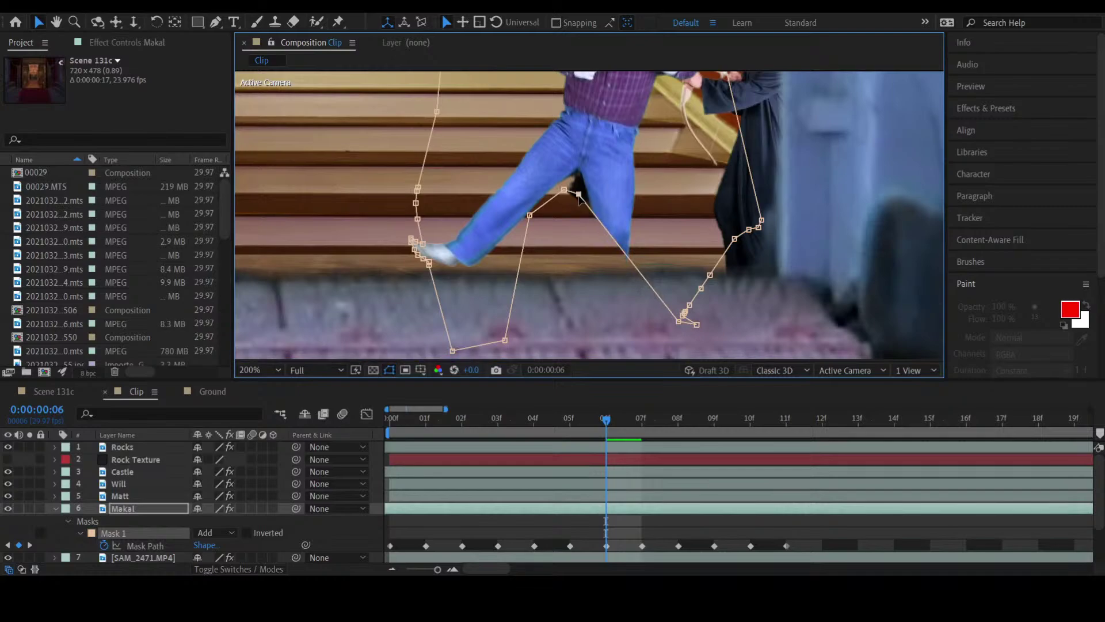
left_click_drag(602, 224, 573, 176)
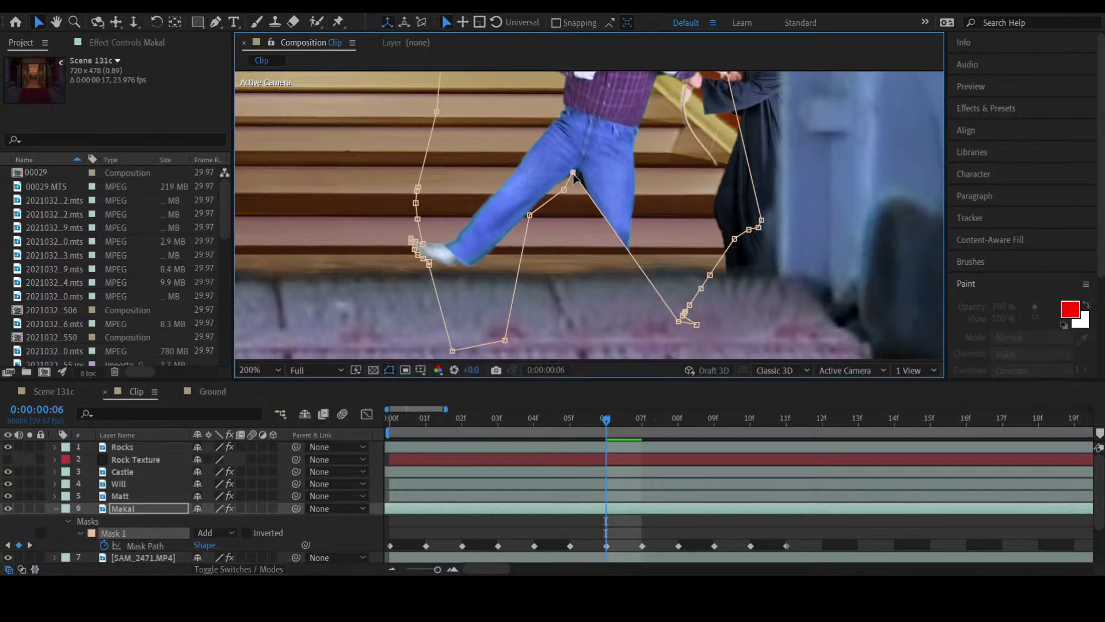
mouse_move(685, 311)
left_mouse_down()
mouse_move(696, 305)
mouse_move(682, 328)
left_mouse_up()
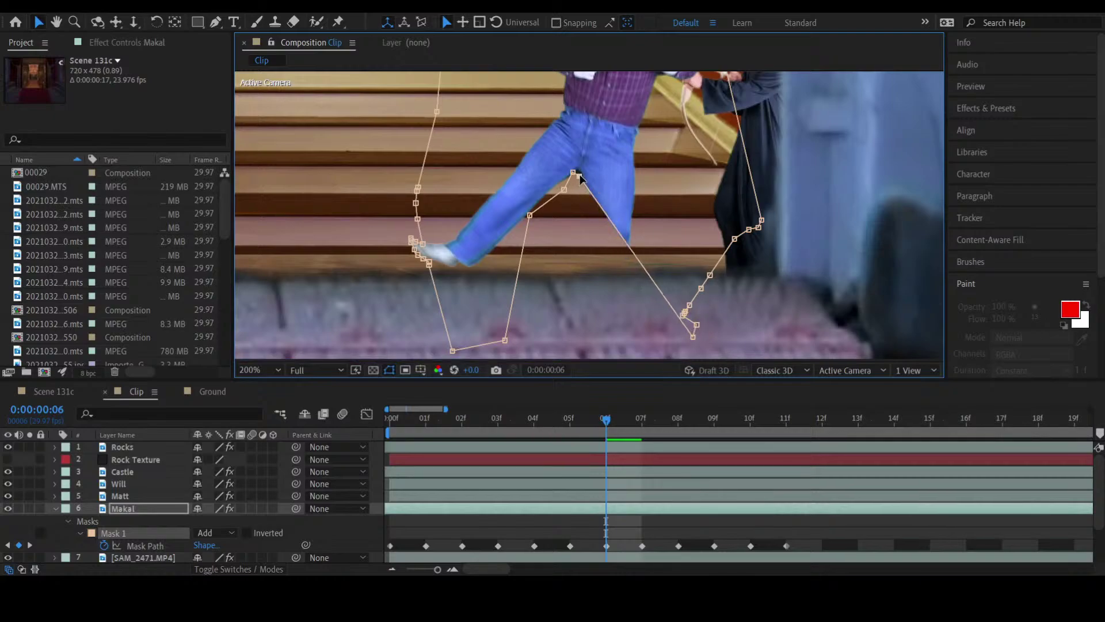
left_click(692, 337)
key("Delete")
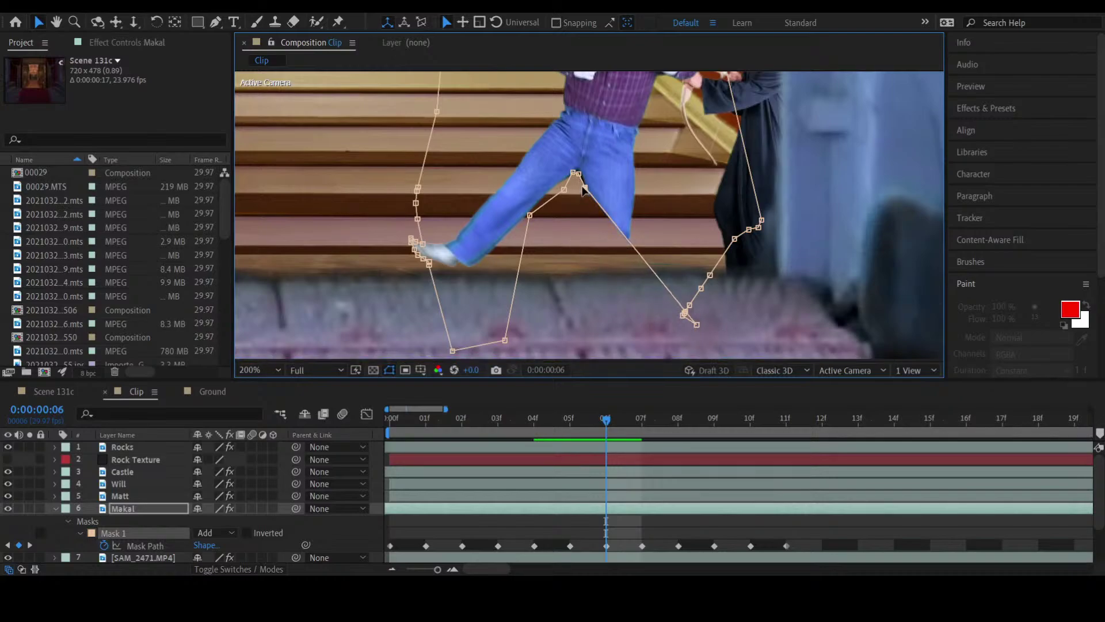
left_click_drag(698, 326, 580, 209)
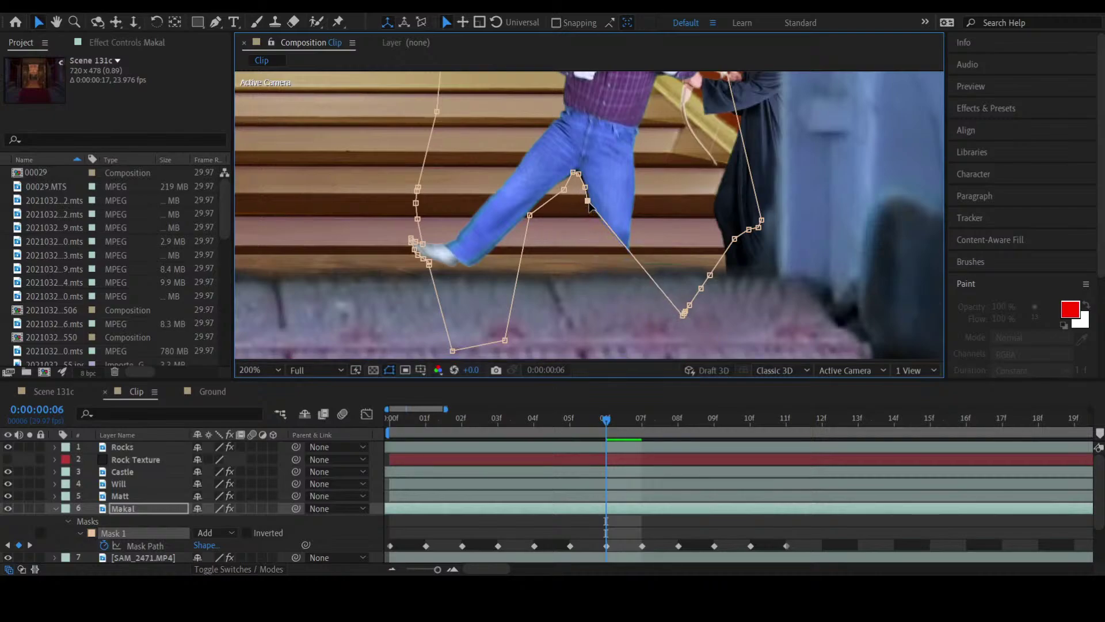
Step: Tighten the mask against the extended thigh at frame 6 by raising the notch's tip and its neighbour and adding a vertex between them
scroll(587, 208, "up", 2)
scroll(590, 207, "up", 1)
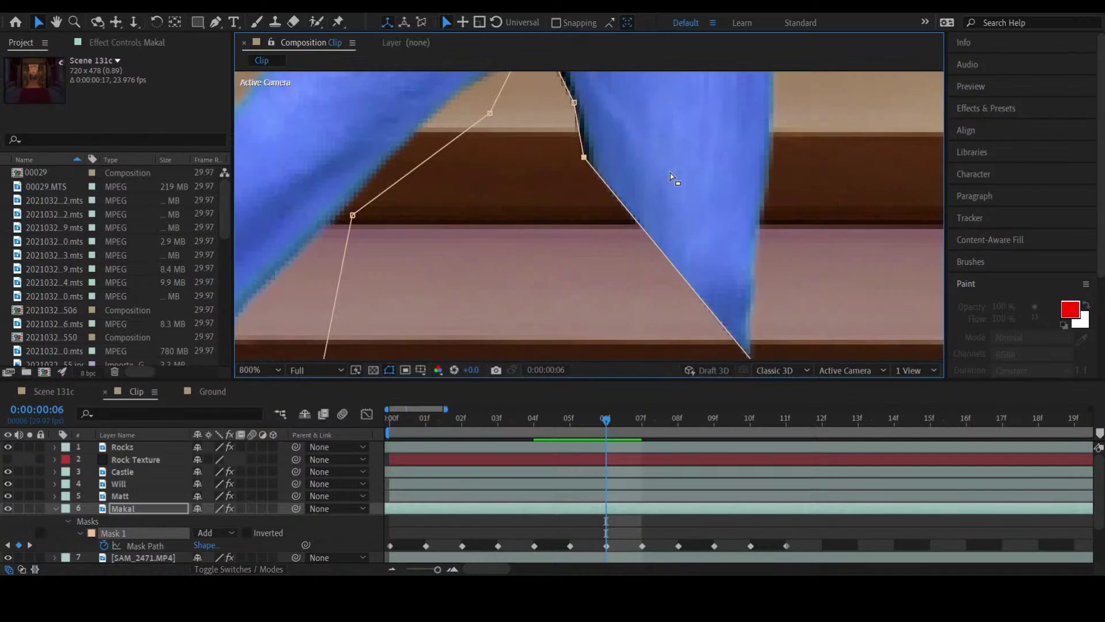
key("h")
left_click_drag(686, 130, 693, 276)
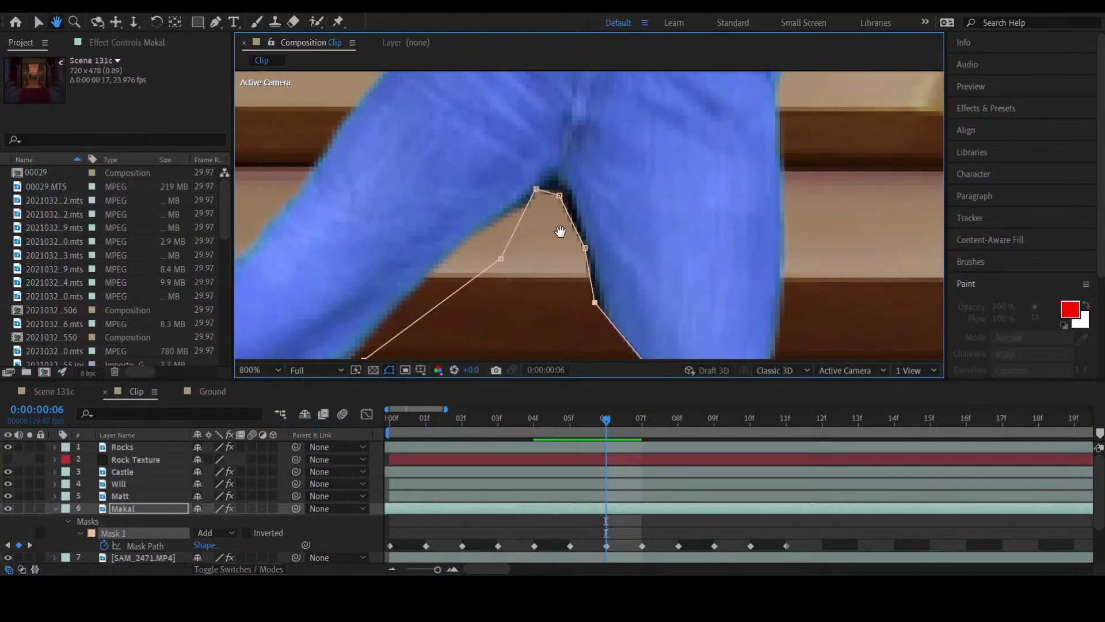
key("v")
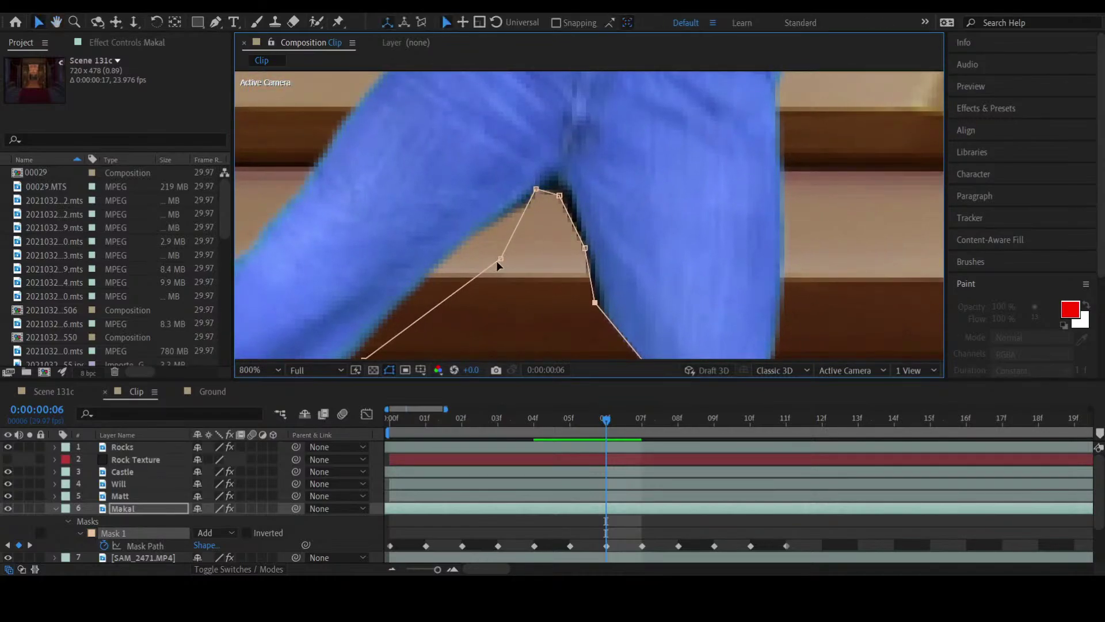
left_click_drag(499, 258, 495, 247)
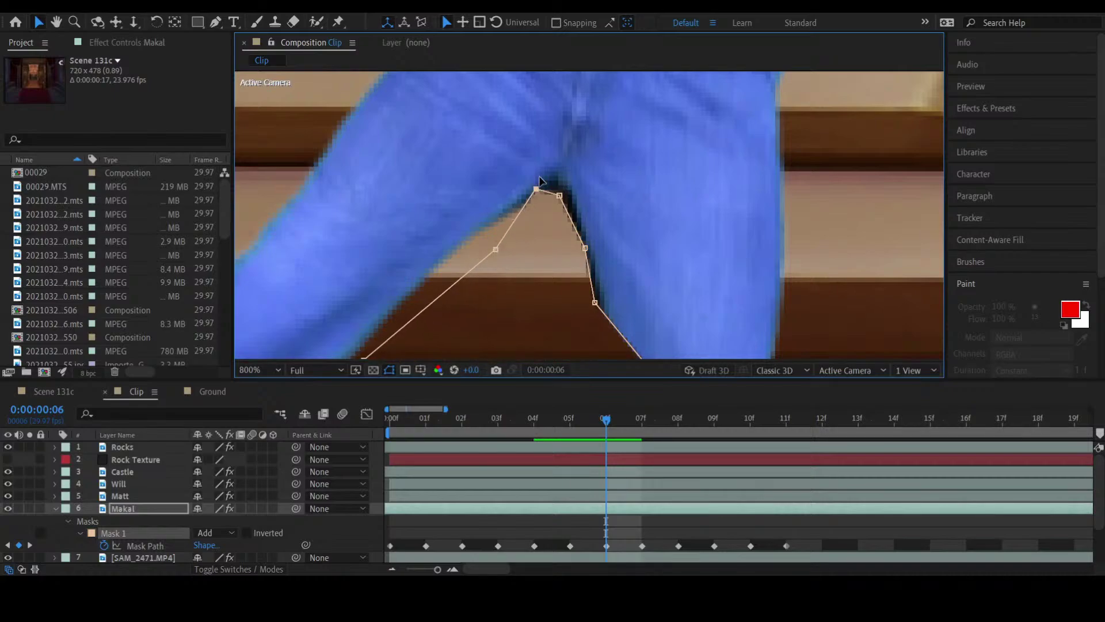
left_click_drag(535, 189, 546, 177)
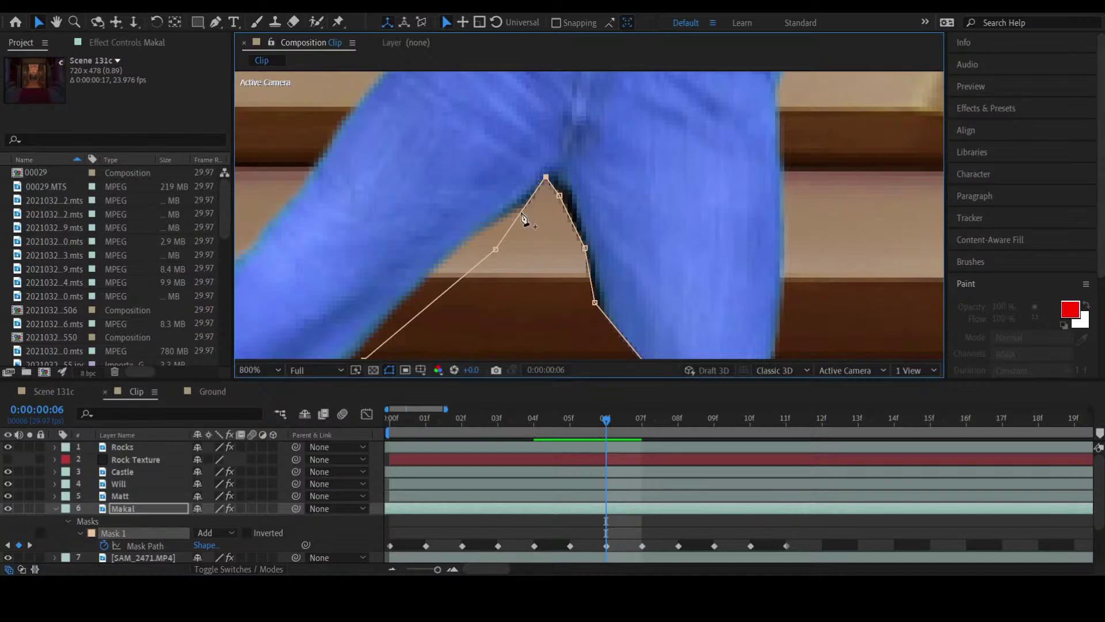
key("g")
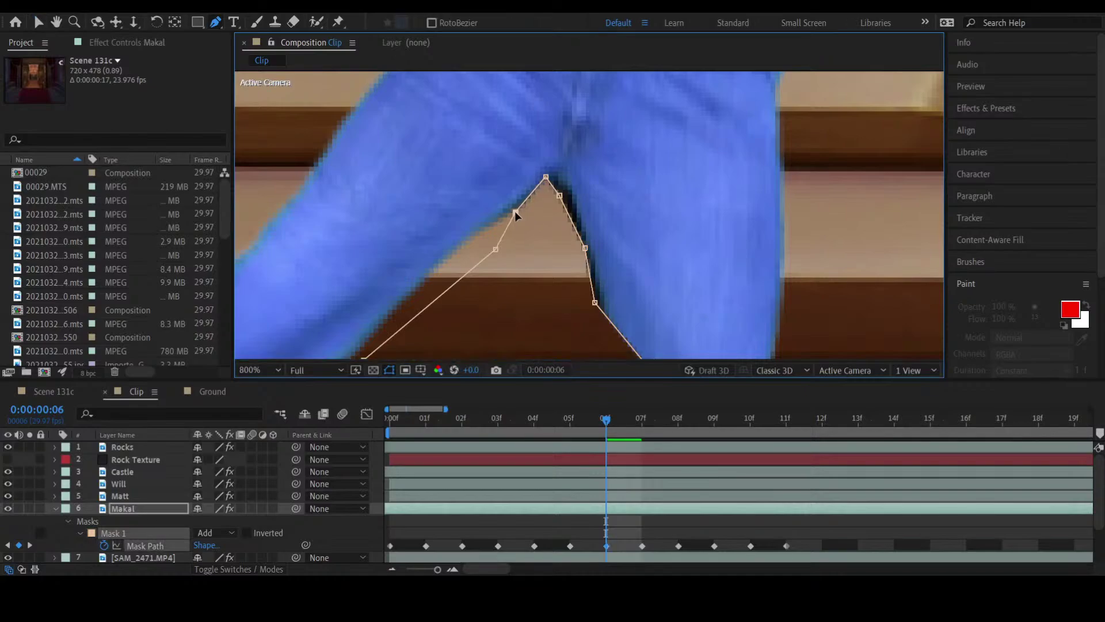
left_click(514, 212)
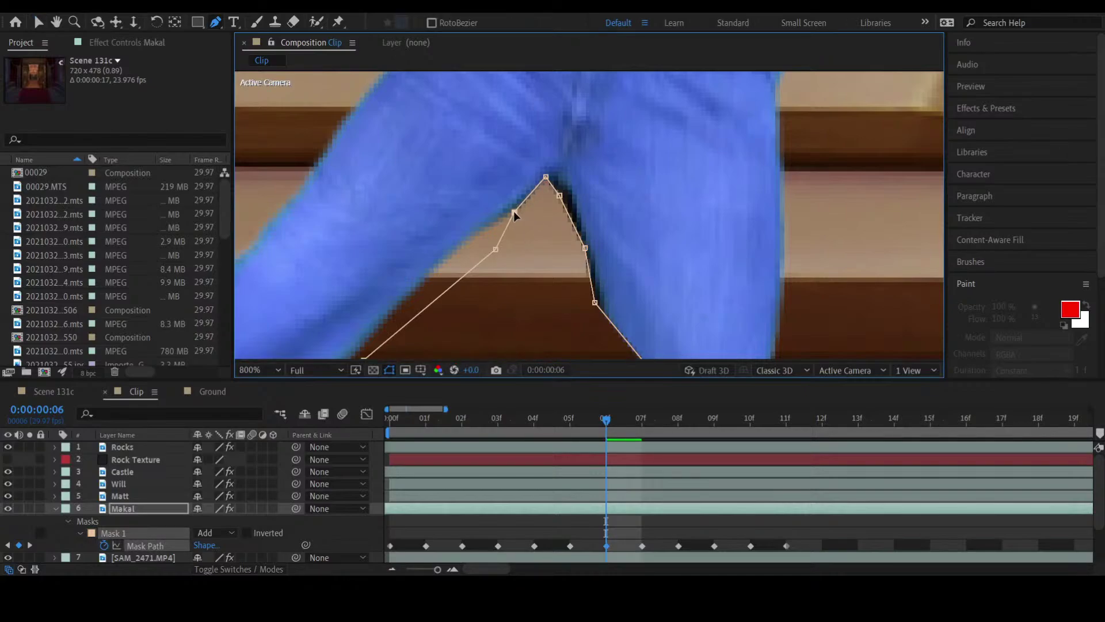
Step: Shift three mask vertices at frame 6 closer to the crotch and the standing thigh's inner edge to remove the dark fringe
left_click(558, 195)
left_click_drag(558, 196, 561, 182)
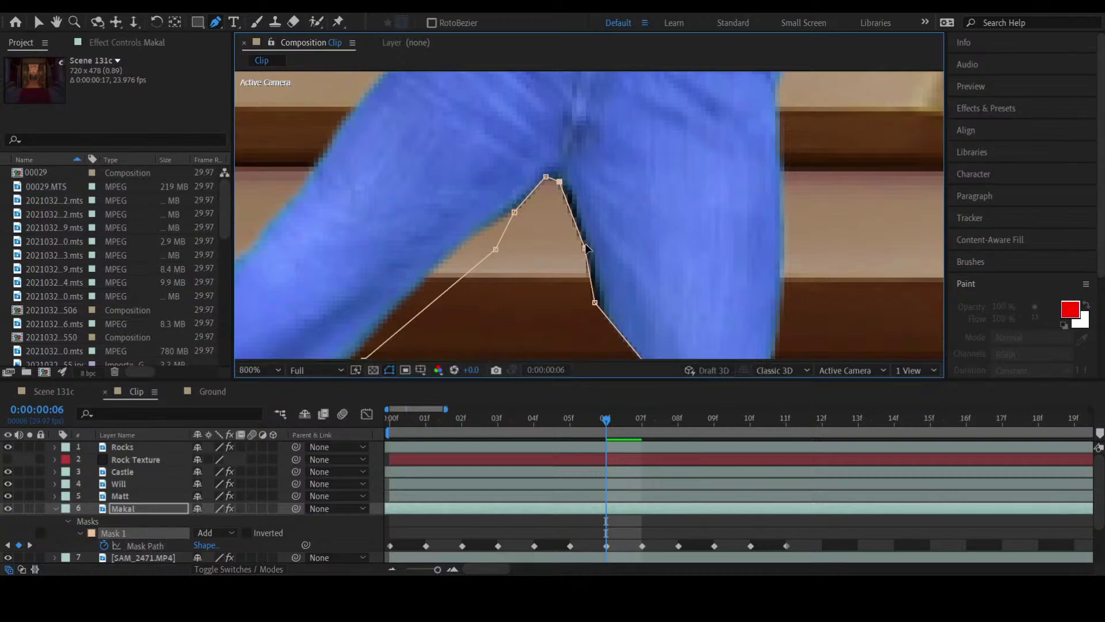
left_click_drag(586, 248, 576, 204)
left_click_drag(595, 303, 601, 302)
Step: Move the next mask vertex at frame 6 below and beside the standing foot to bring back the lower leg, and deselect the layer
key("h")
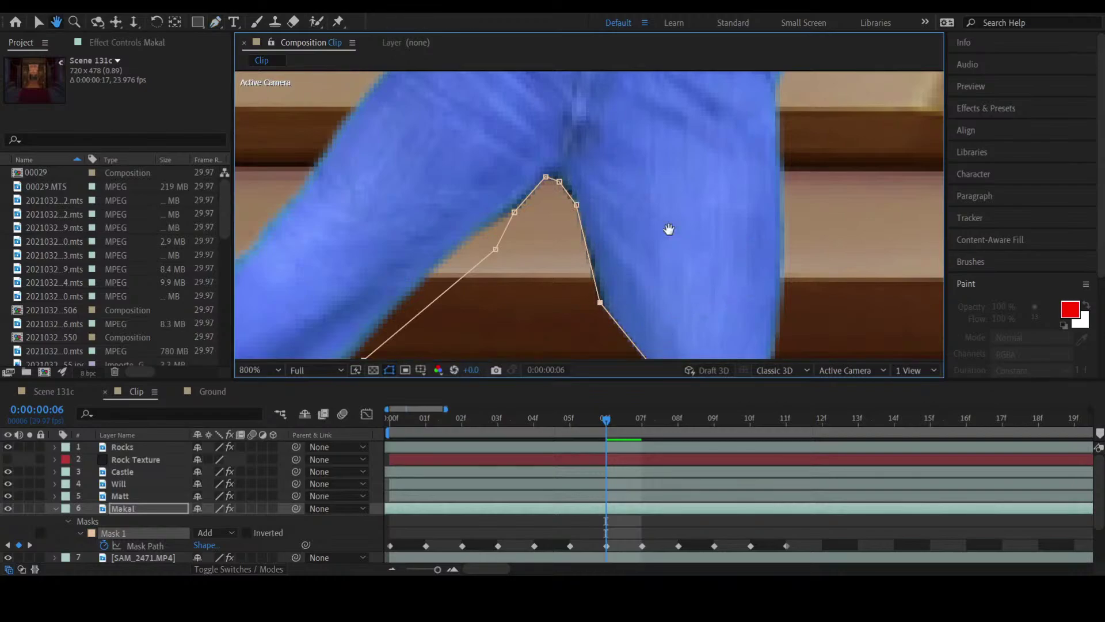
left_click_drag(668, 229, 611, 162)
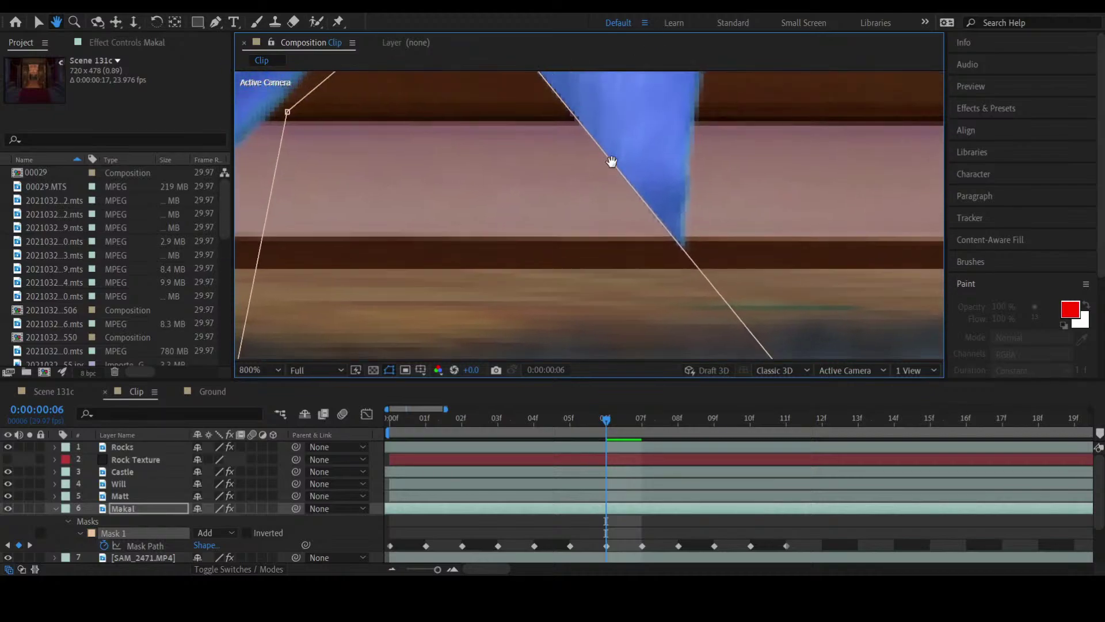
scroll(611, 165, "down", 2)
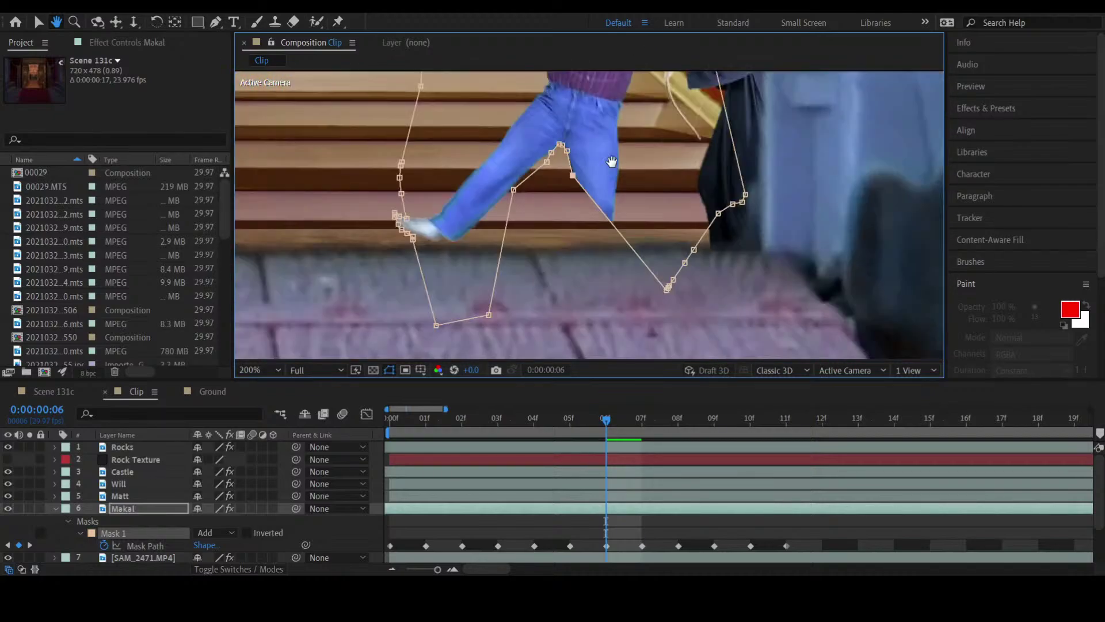
key("v")
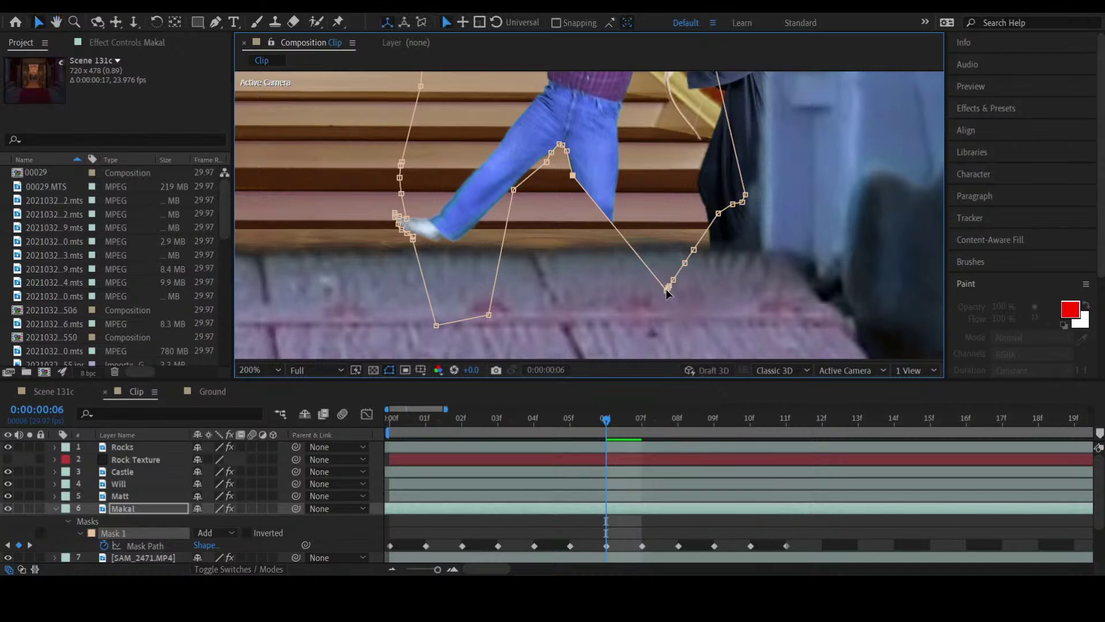
left_click_drag(668, 291, 545, 318)
left_click(648, 529)
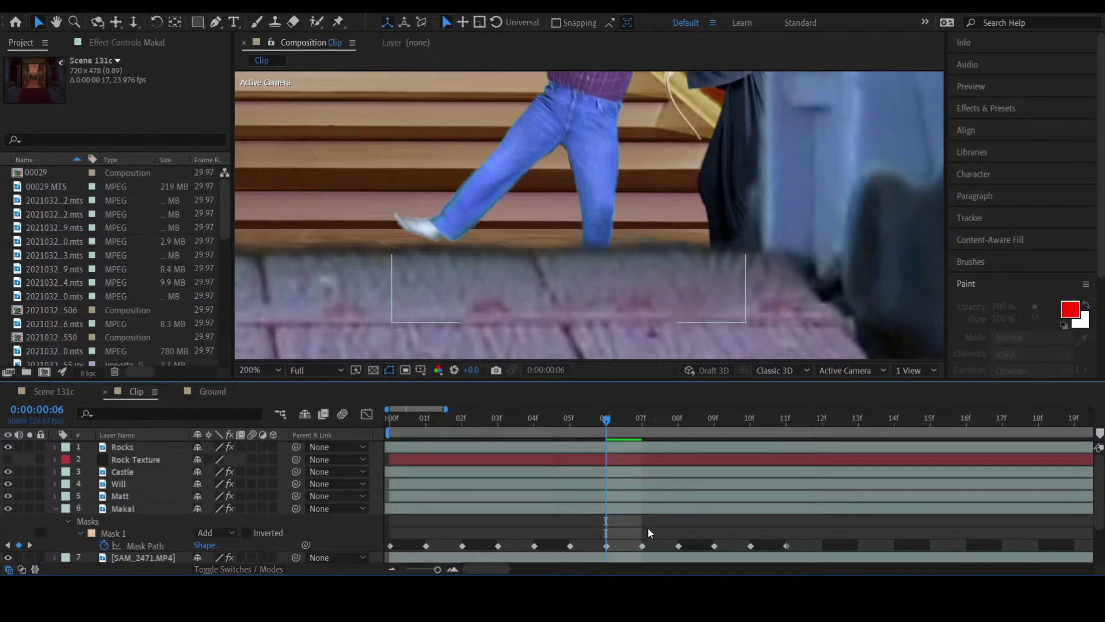
Step: Go to frame 7 and move layer 6's lower mask vertices up under the extended thigh and to the crotch
left_click(641, 419)
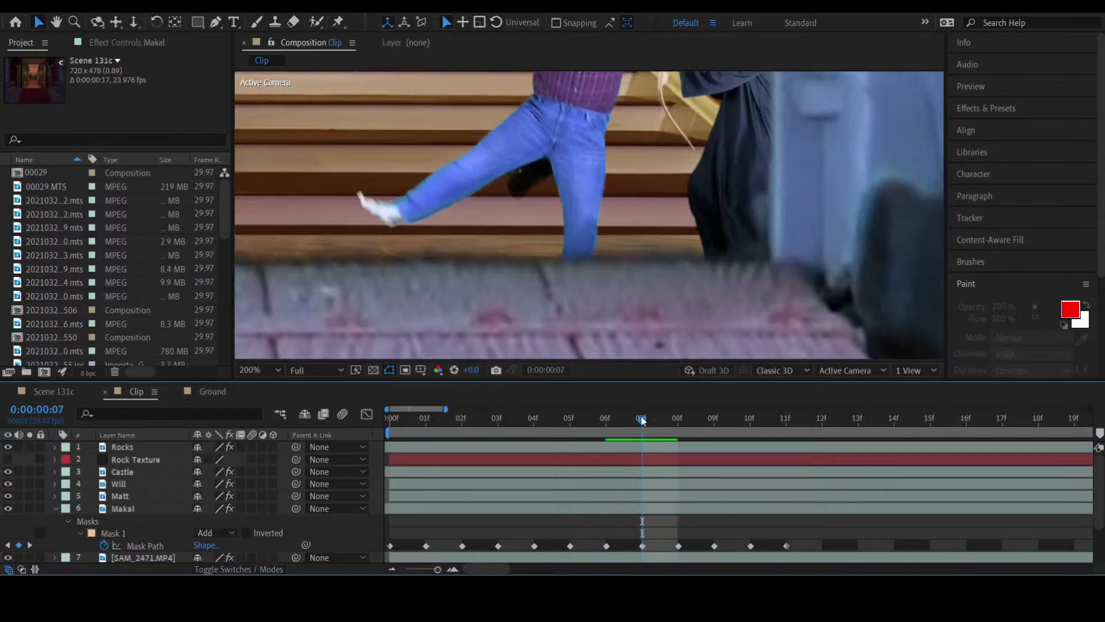
left_click(645, 509)
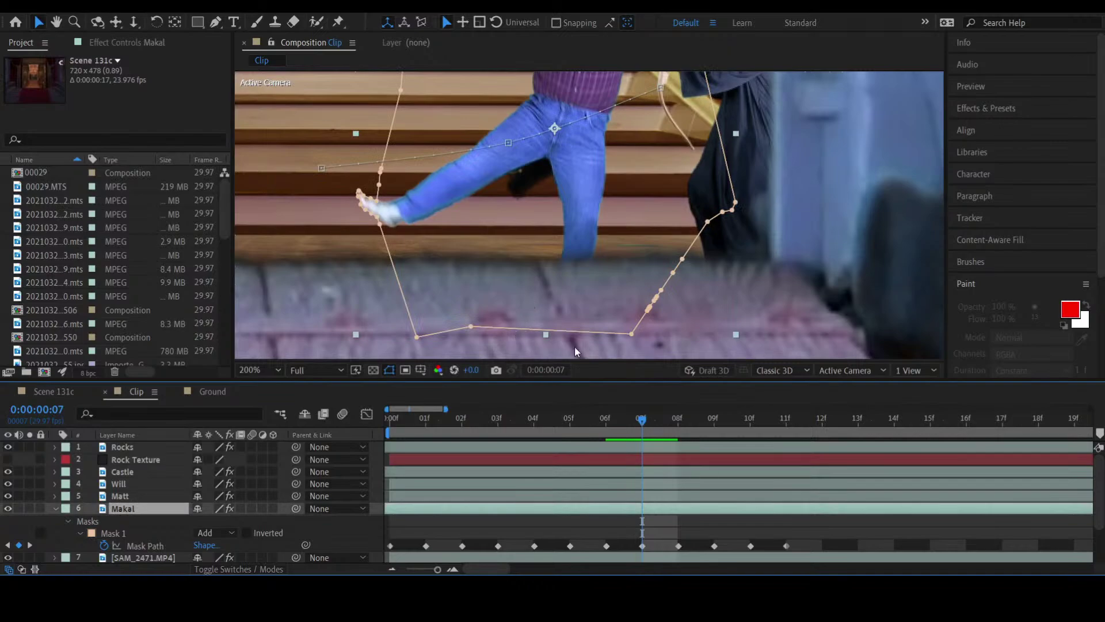
left_click(631, 332)
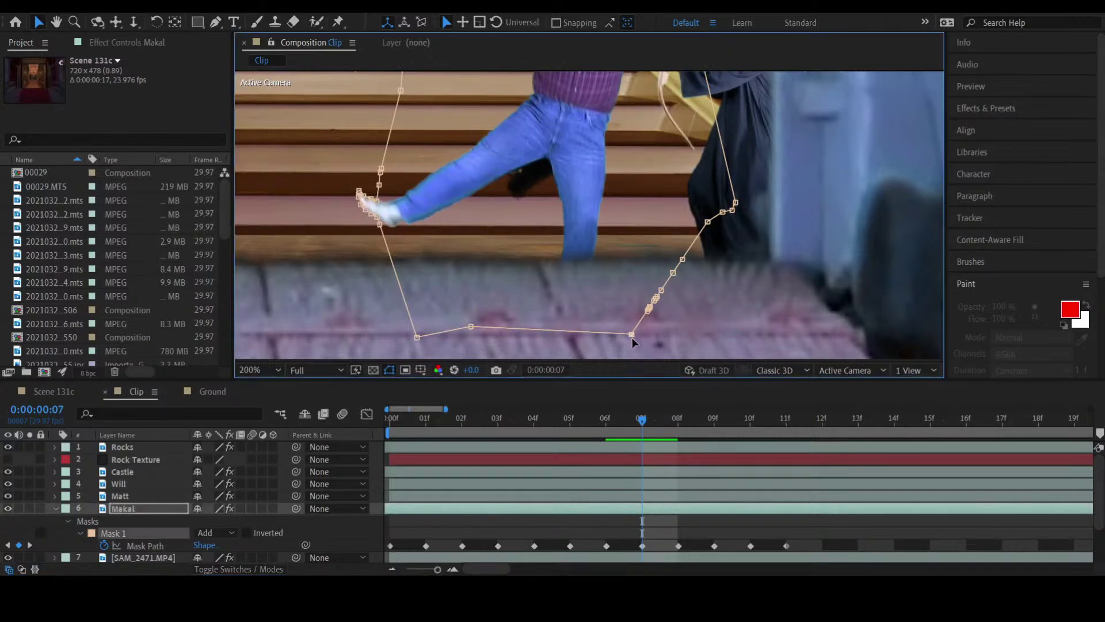
left_click_drag(632, 337, 508, 187)
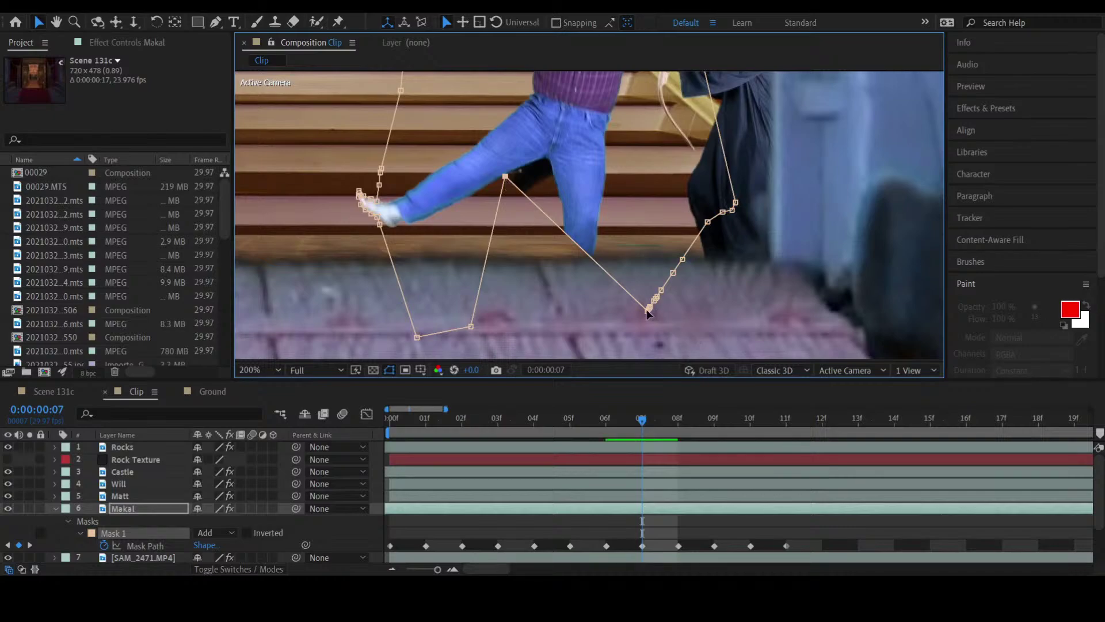
left_click_drag(546, 214, 537, 165)
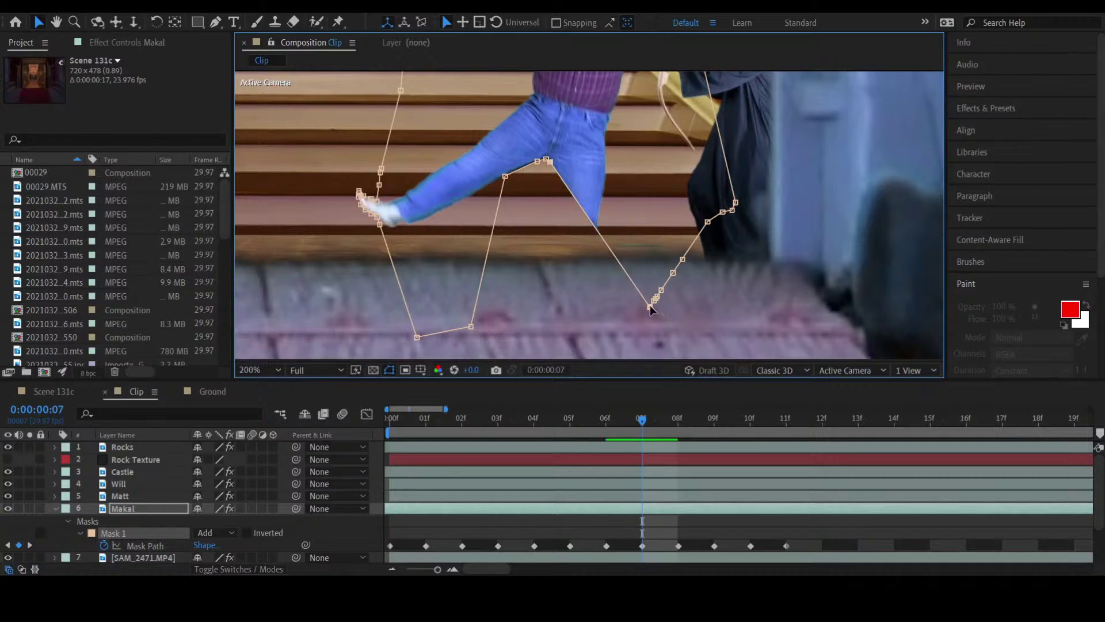
Step: Place three more mask vertices at frame 7, two down the standing thigh's inner edge and one below the standing foot
left_click_drag(651, 306, 554, 174)
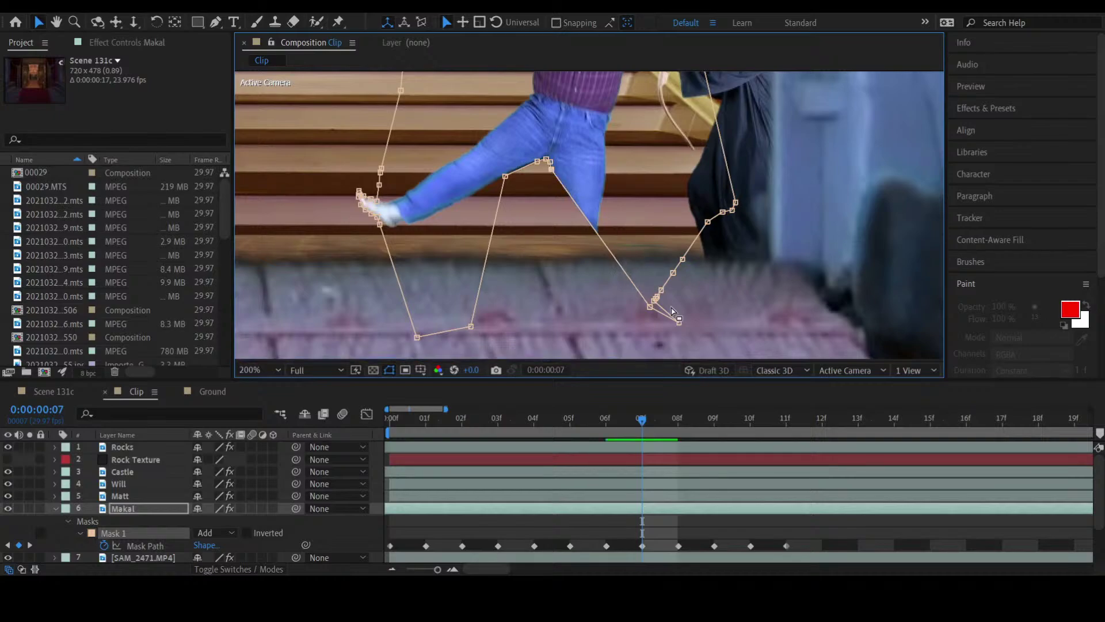
left_click_drag(645, 309, 550, 188)
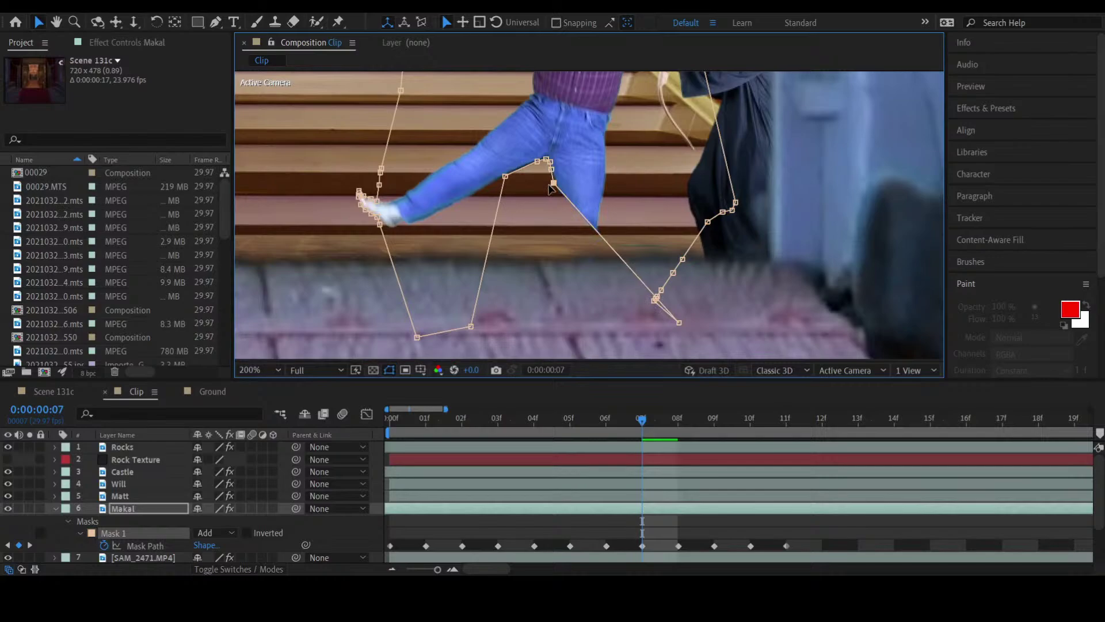
left_click_drag(683, 322, 528, 324)
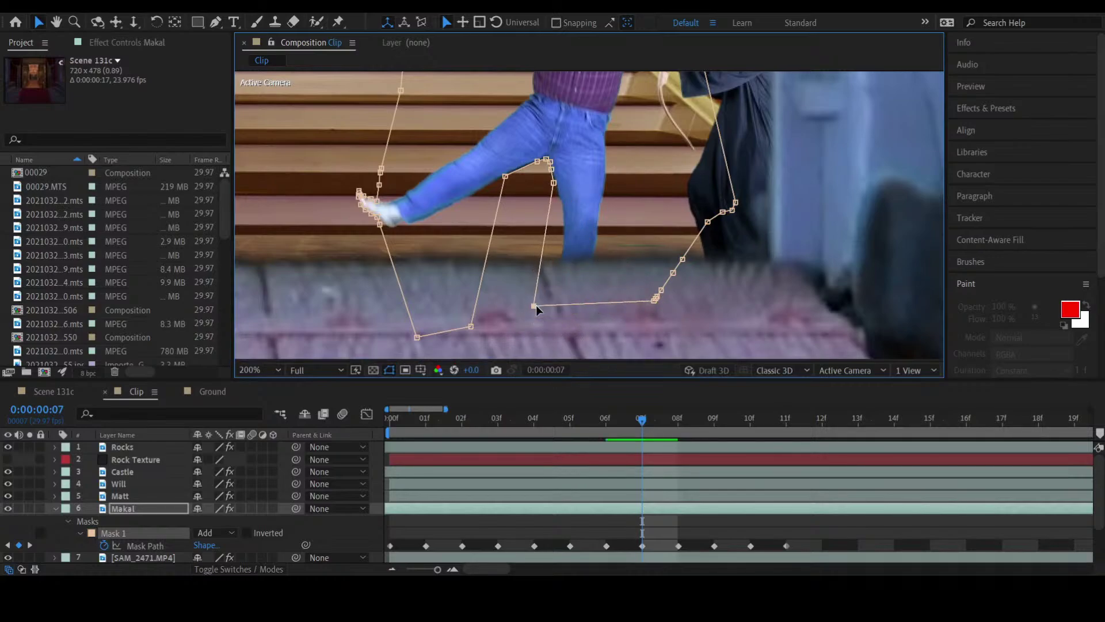
Step: Nudge the notch's mask vertices at frame 7 closer to the extended thigh, the crotch and the standing thigh to clear the dark fringe
key("period")
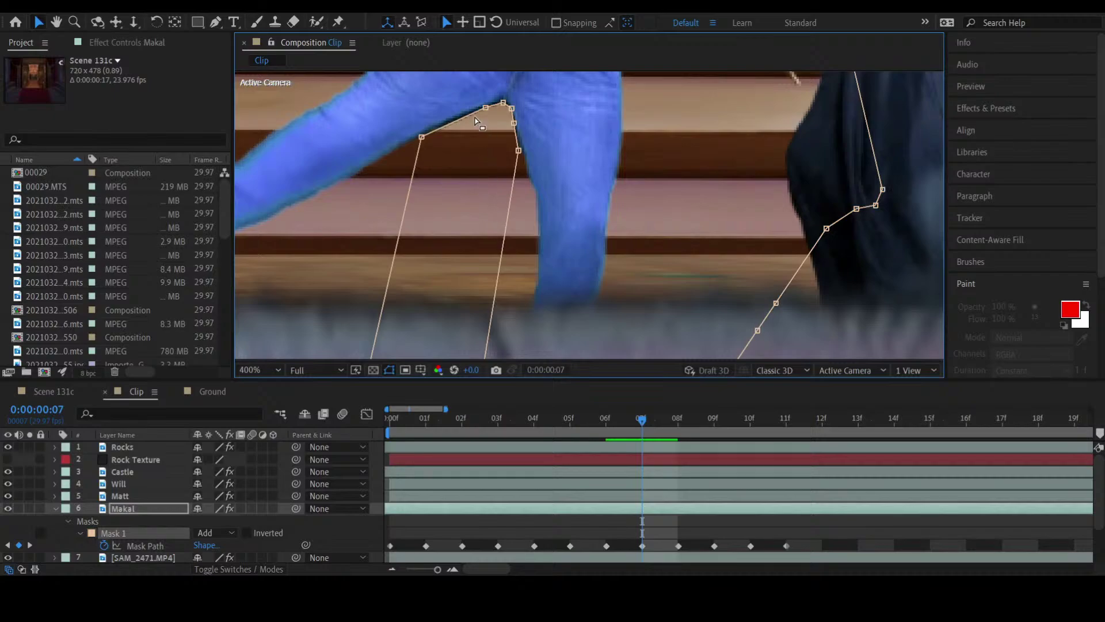
left_click_drag(483, 111, 484, 107)
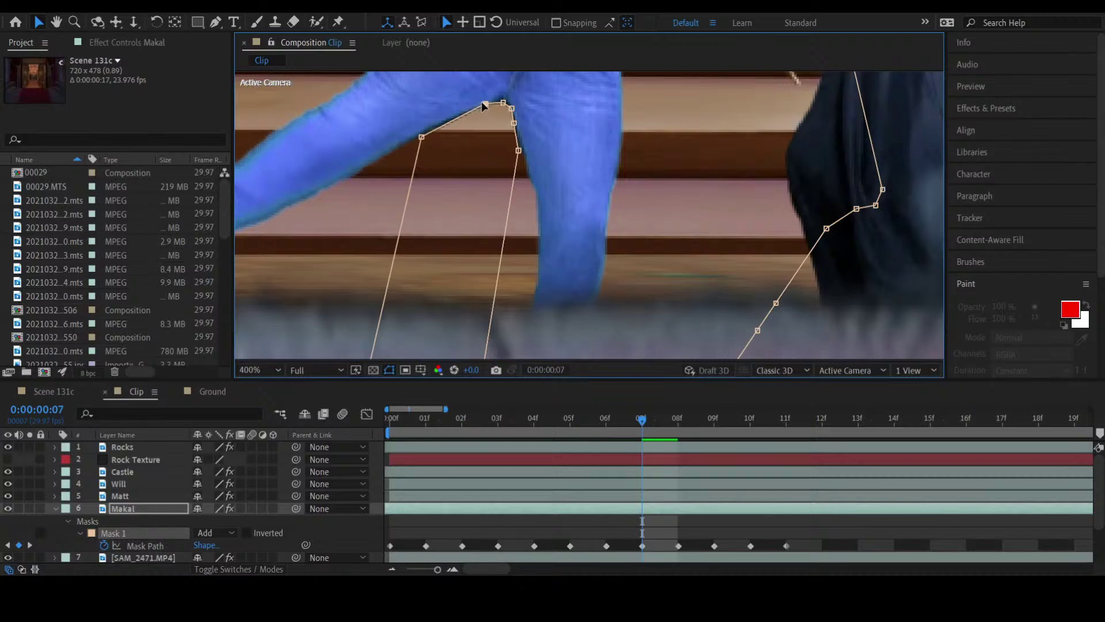
left_click_drag(420, 135, 418, 130)
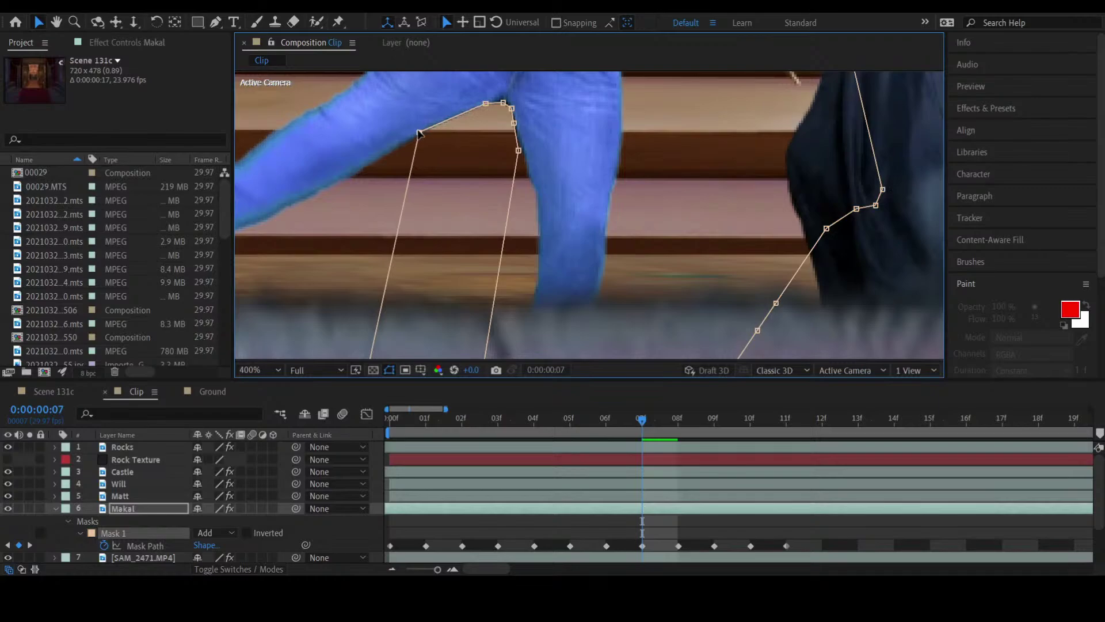
left_click_drag(503, 103, 504, 99)
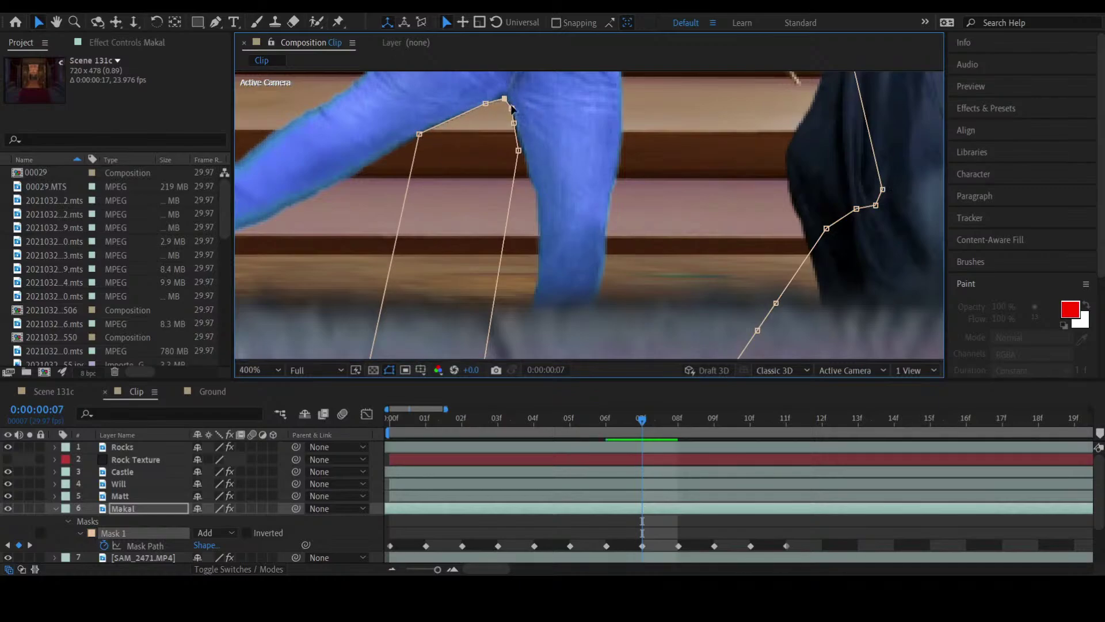
left_click_drag(514, 122, 522, 150)
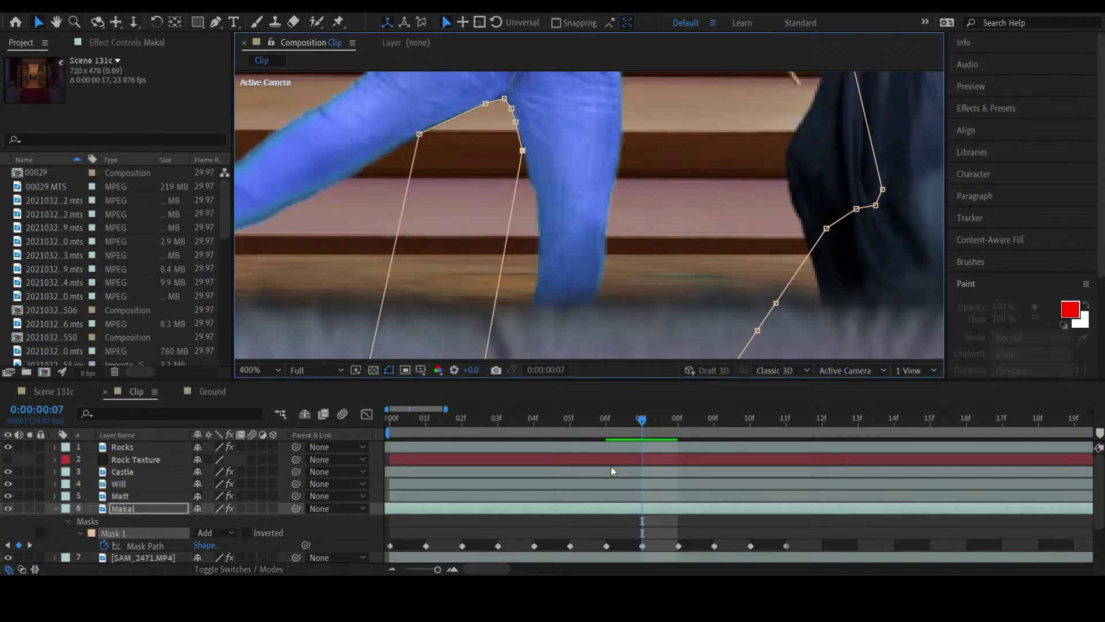
scroll(576, 297, "down", 4)
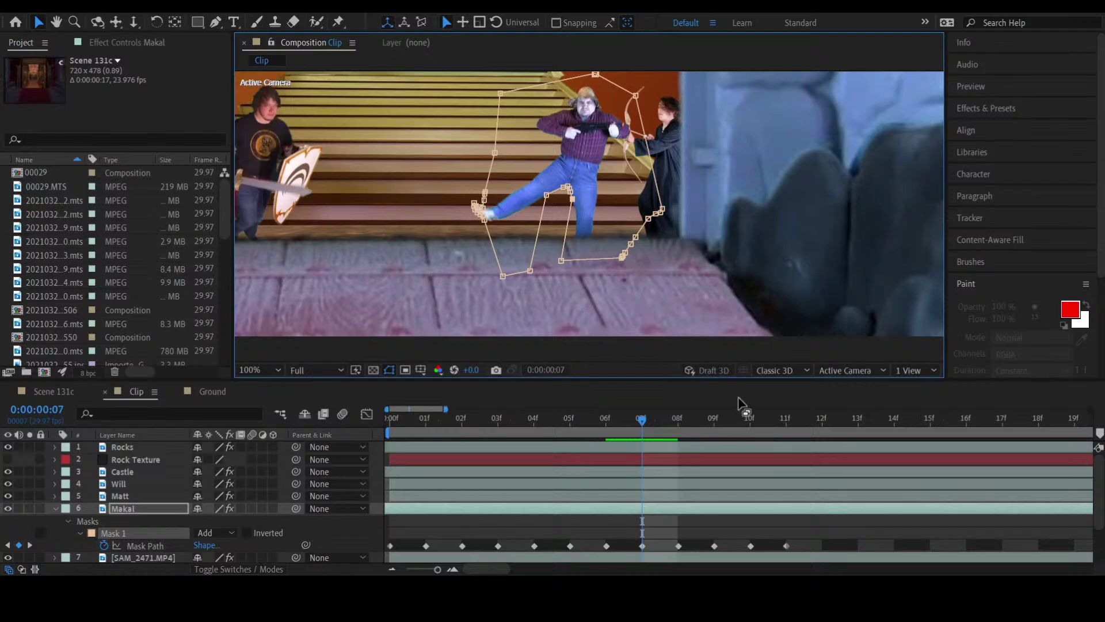
Step: Scrub the Clip timeline to review the leg cutout with the whole figure in view, stopping at frame 8
key("comma")
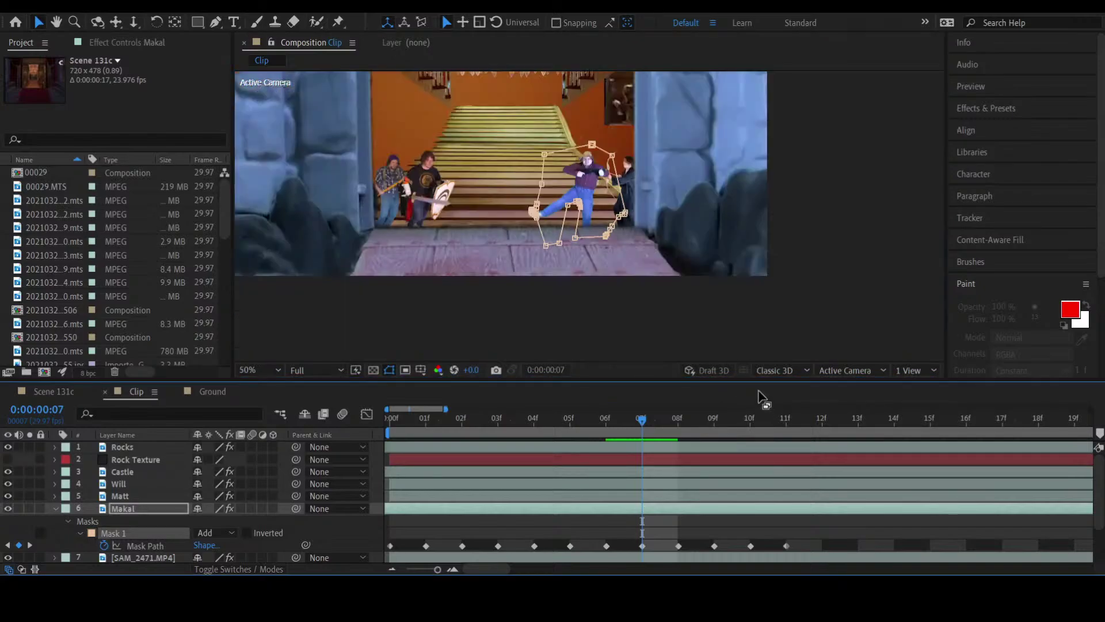
left_click(886, 281)
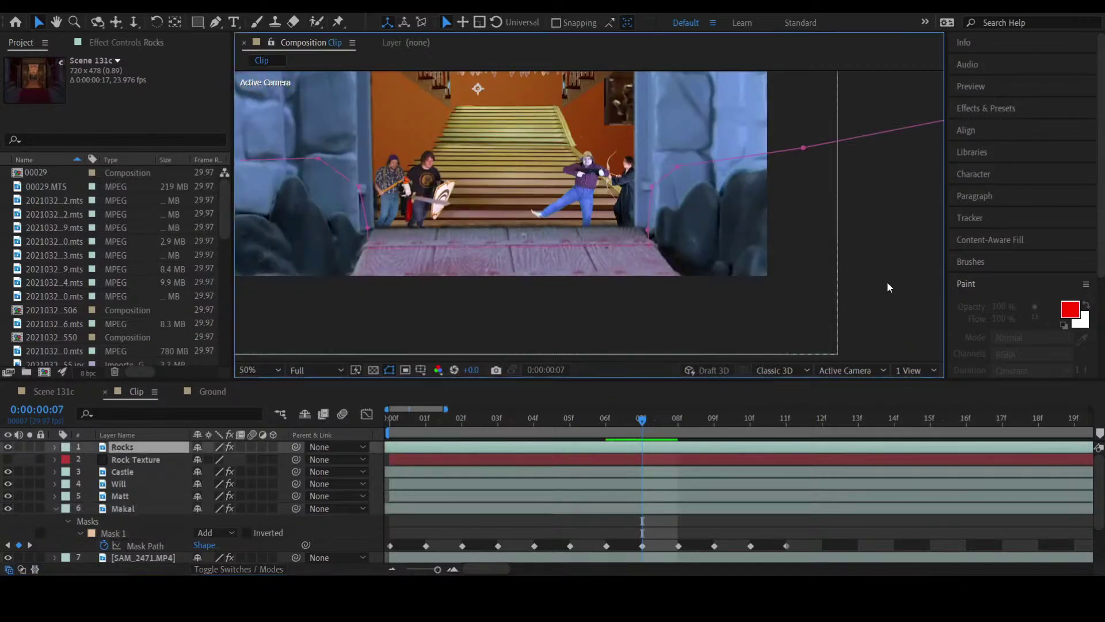
left_click_drag(634, 426, 688, 518)
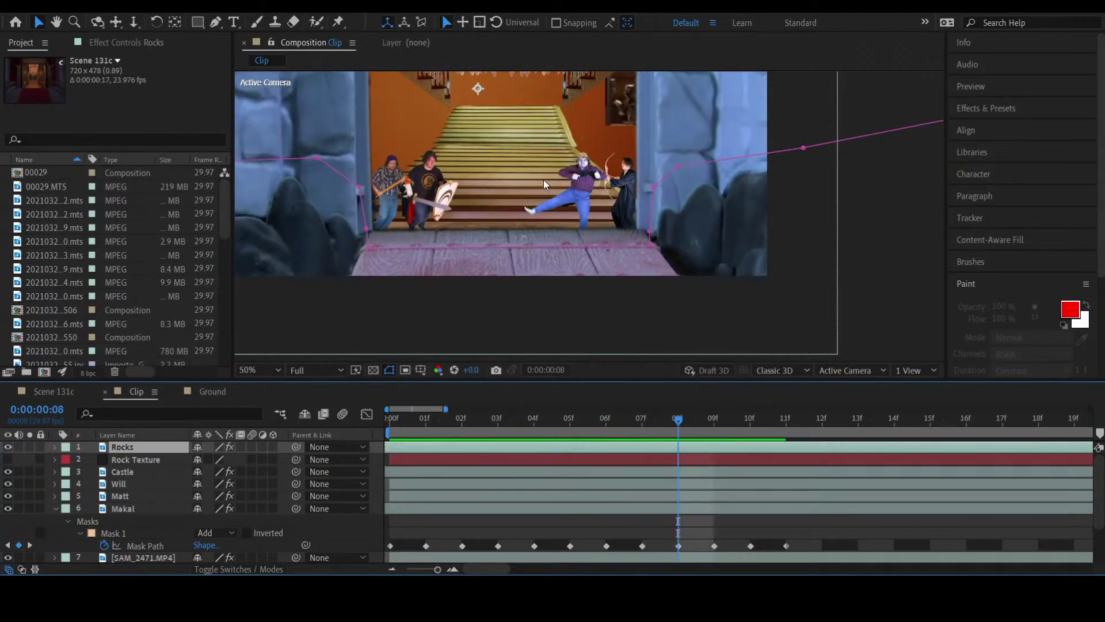
double_click(583, 203)
left_click(295, 43)
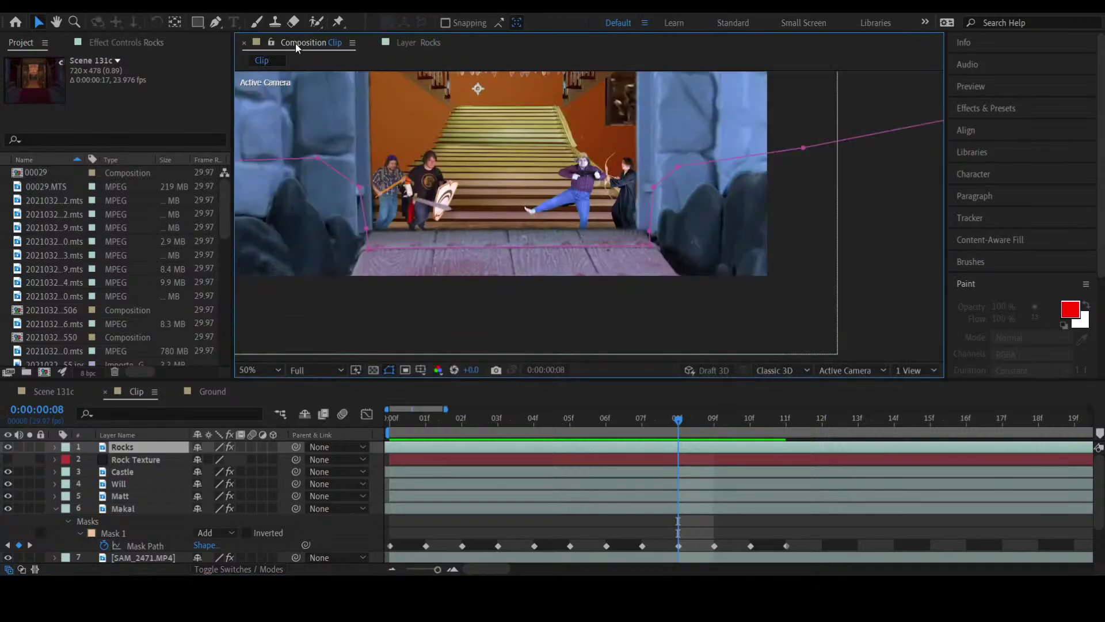
Step: Move four of layer 6's lower mask vertices at frame 8 up along the underside of the extended thigh toward the crotch
left_click(149, 510)
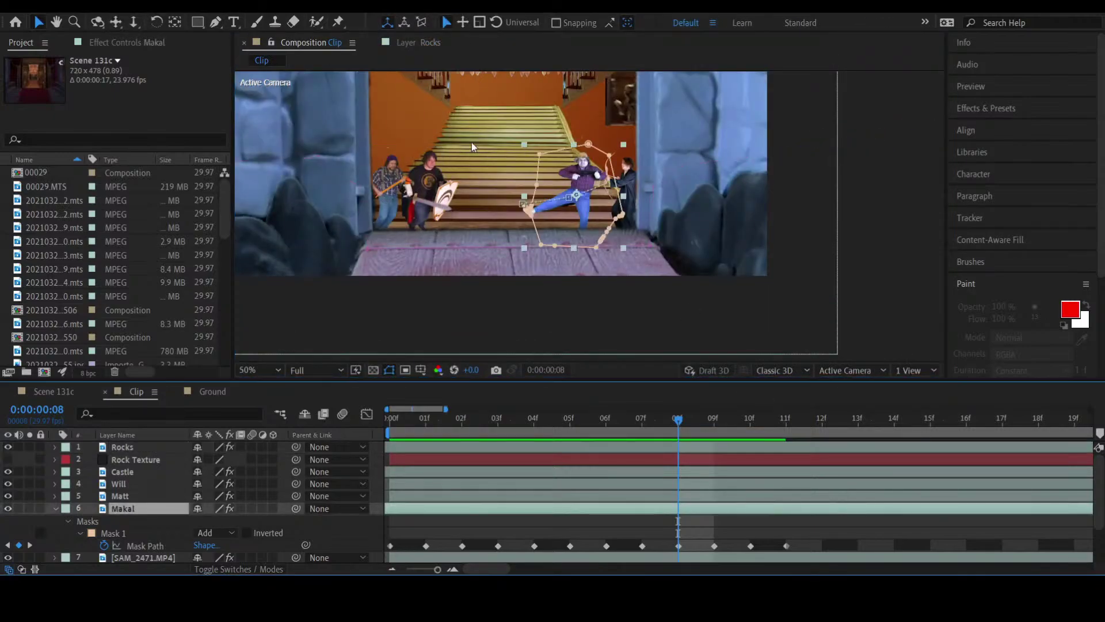
key("period")
key("period")
key("period")
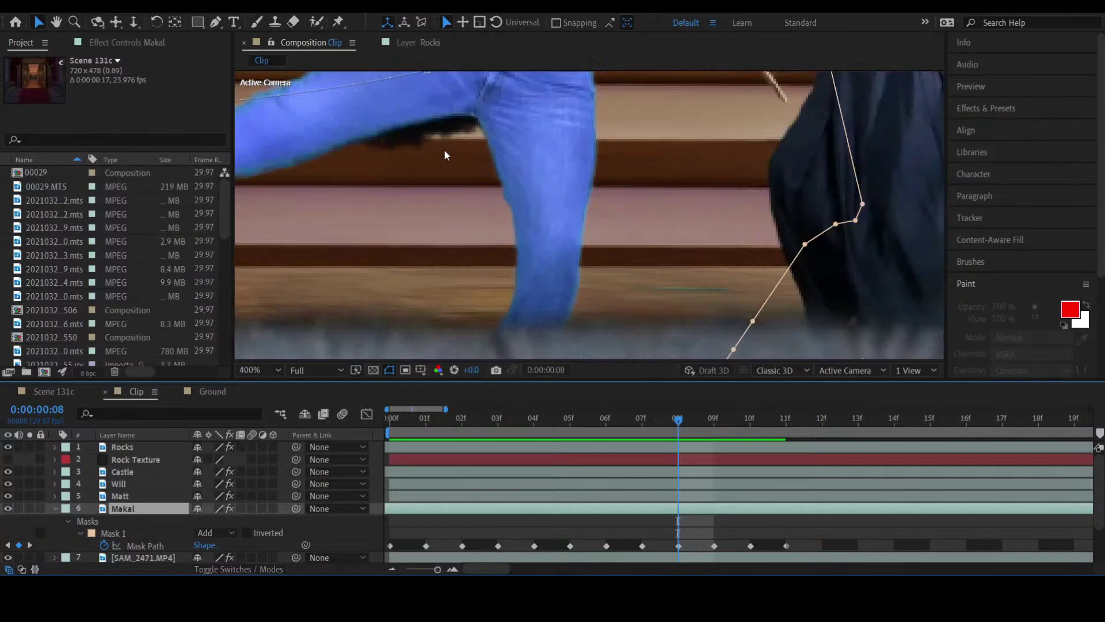
key("h")
left_click_drag(617, 178, 767, 60)
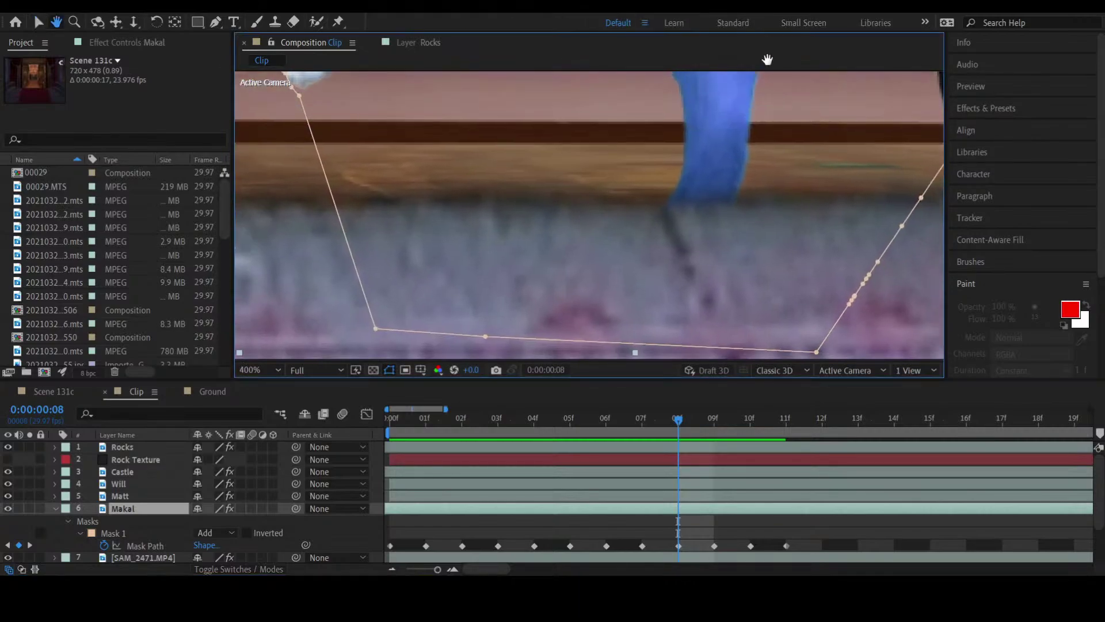
key("comma")
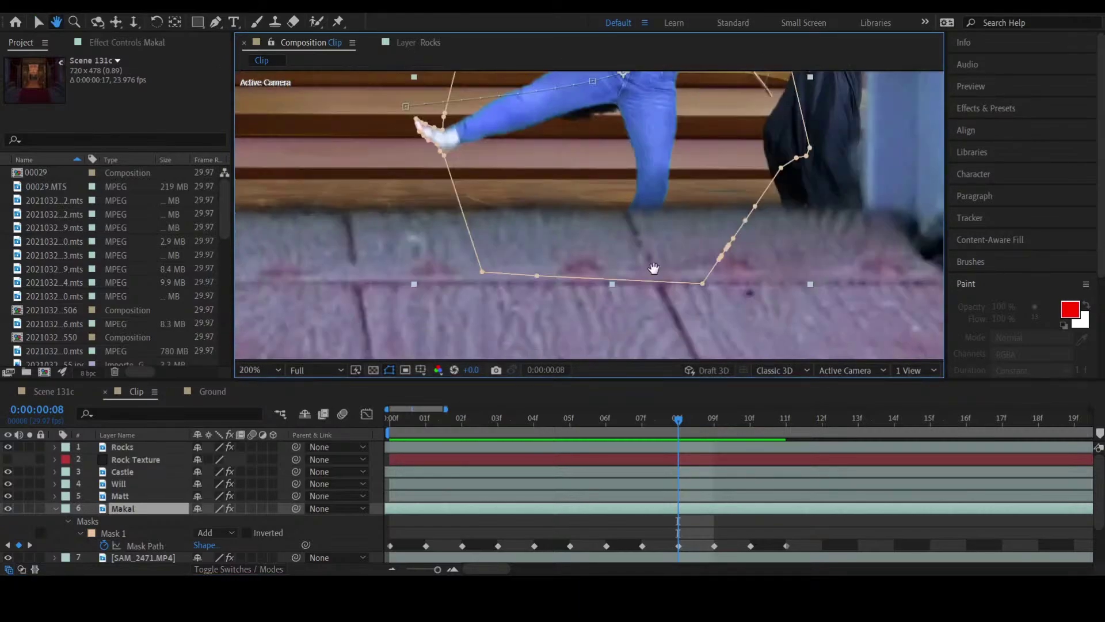
key("v")
left_click(540, 275)
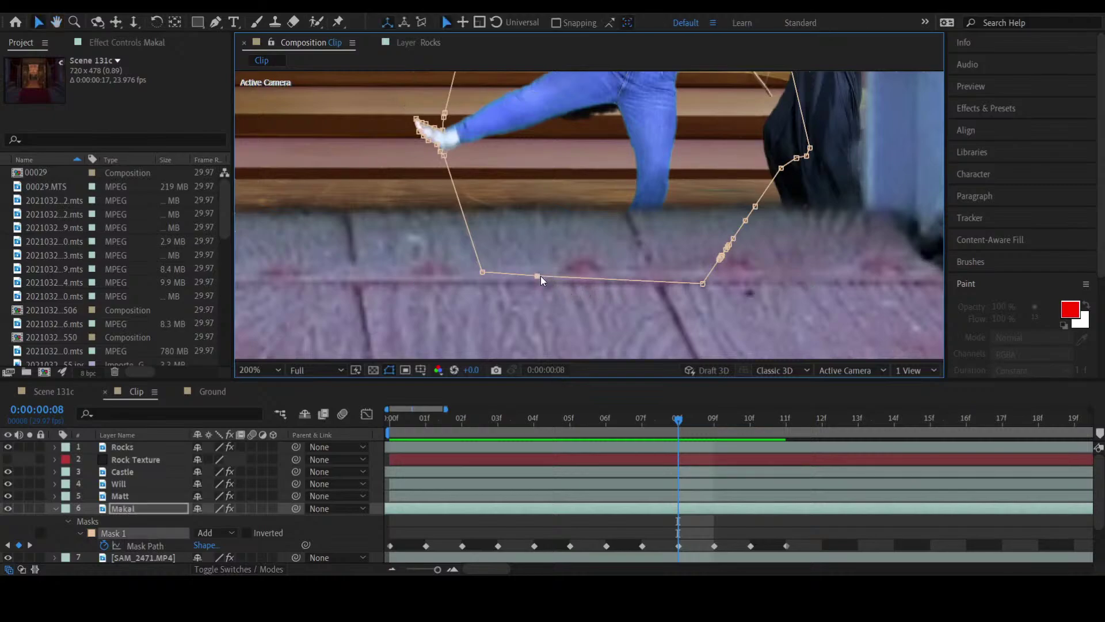
left_click_drag(537, 275, 551, 120)
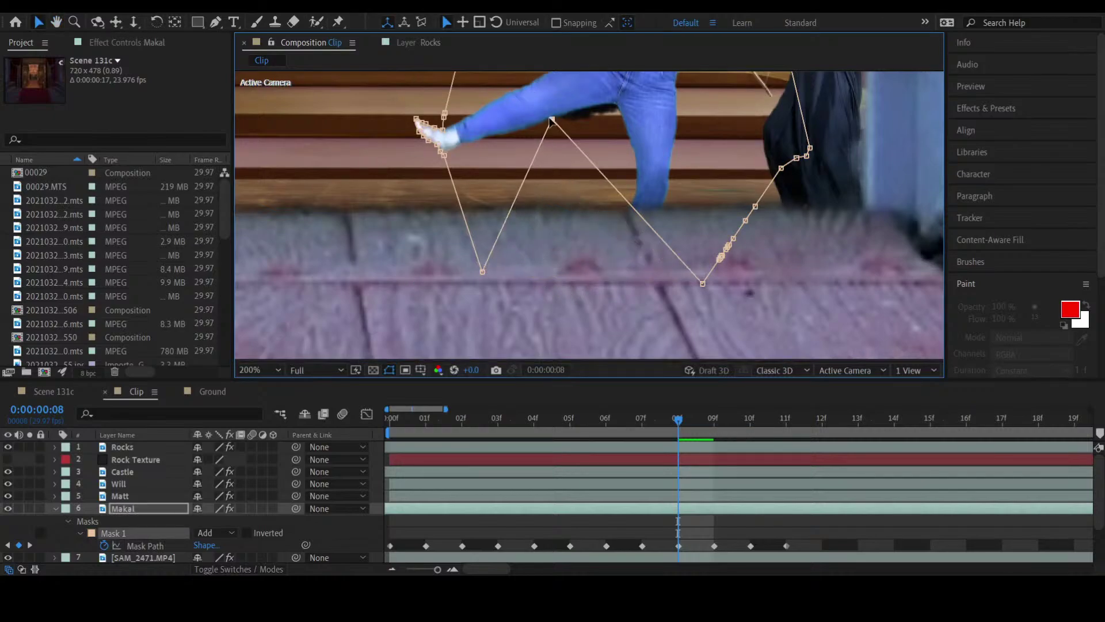
left_click_drag(703, 283, 587, 109)
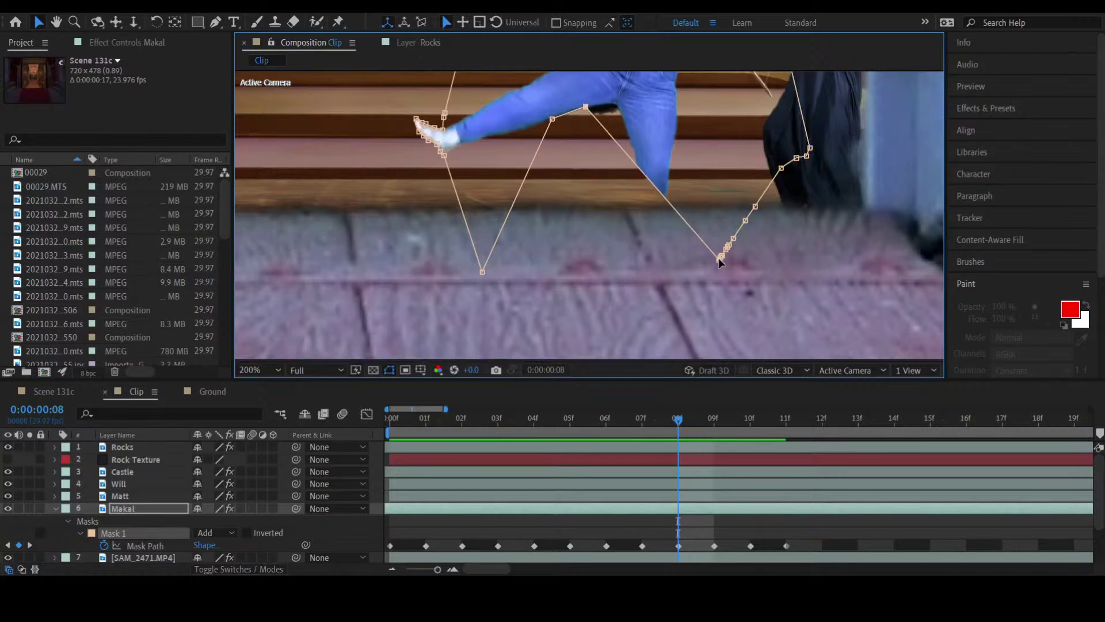
left_click_drag(719, 260, 606, 109)
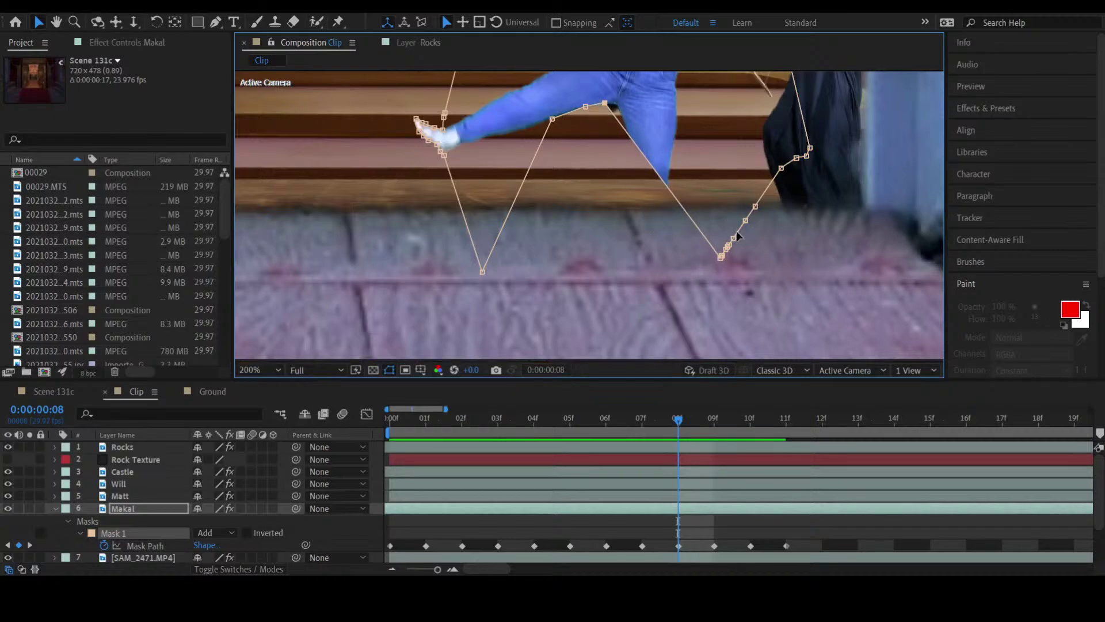
left_click_drag(719, 260, 614, 107)
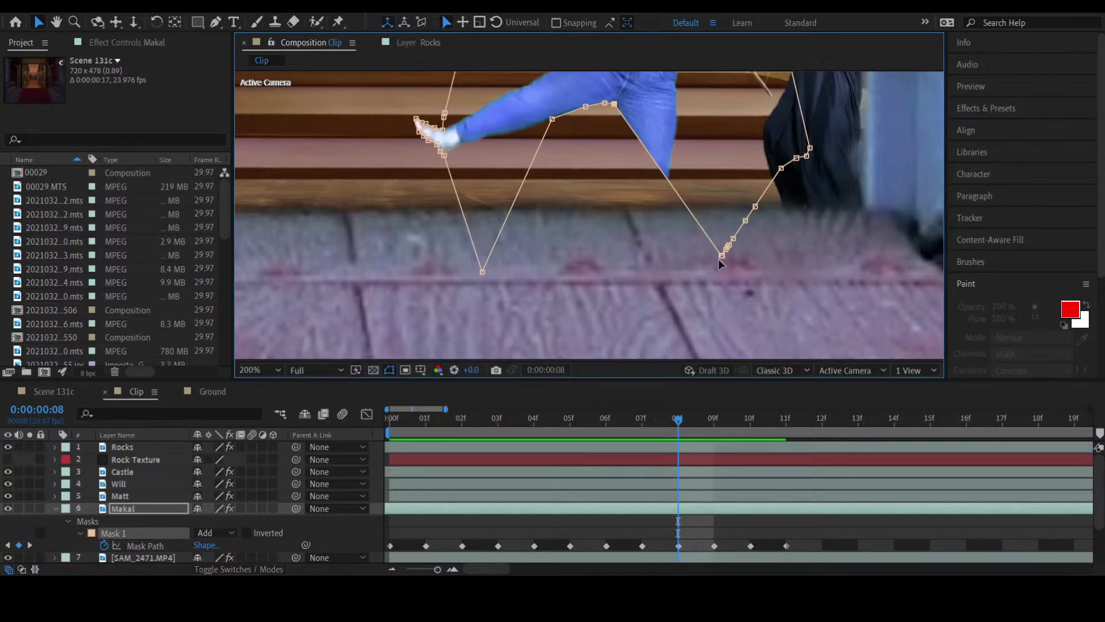
Step: Place one more mask vertex at the crotch and the next below and beside the standing foot at frame 8, and deselect the layer
left_click_drag(721, 257, 648, 141)
left_click_drag(721, 257, 597, 271)
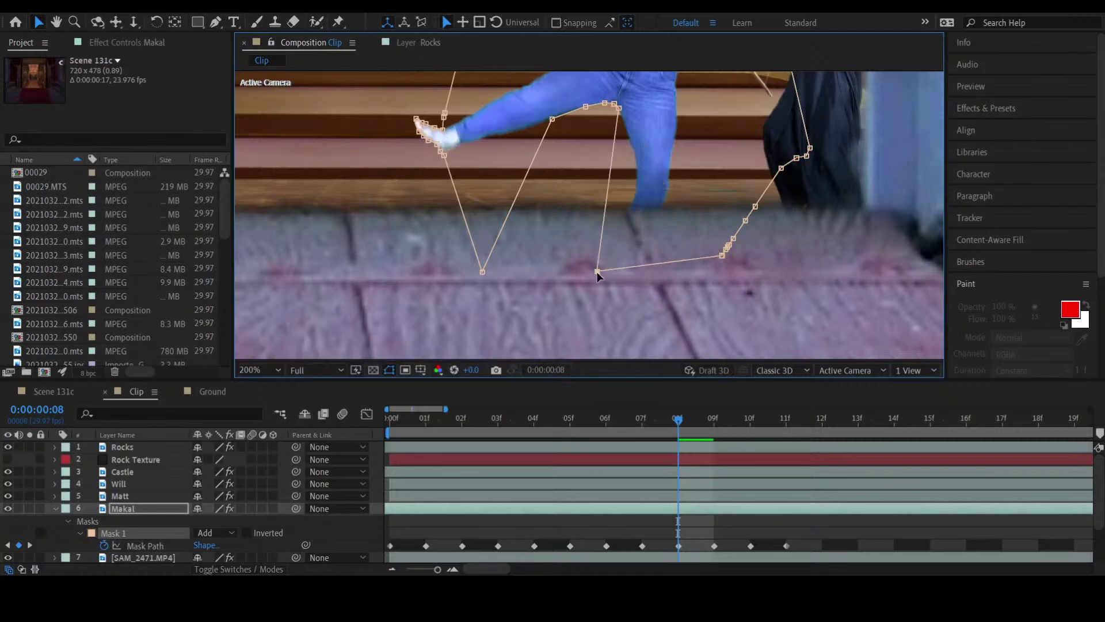
left_click(696, 525)
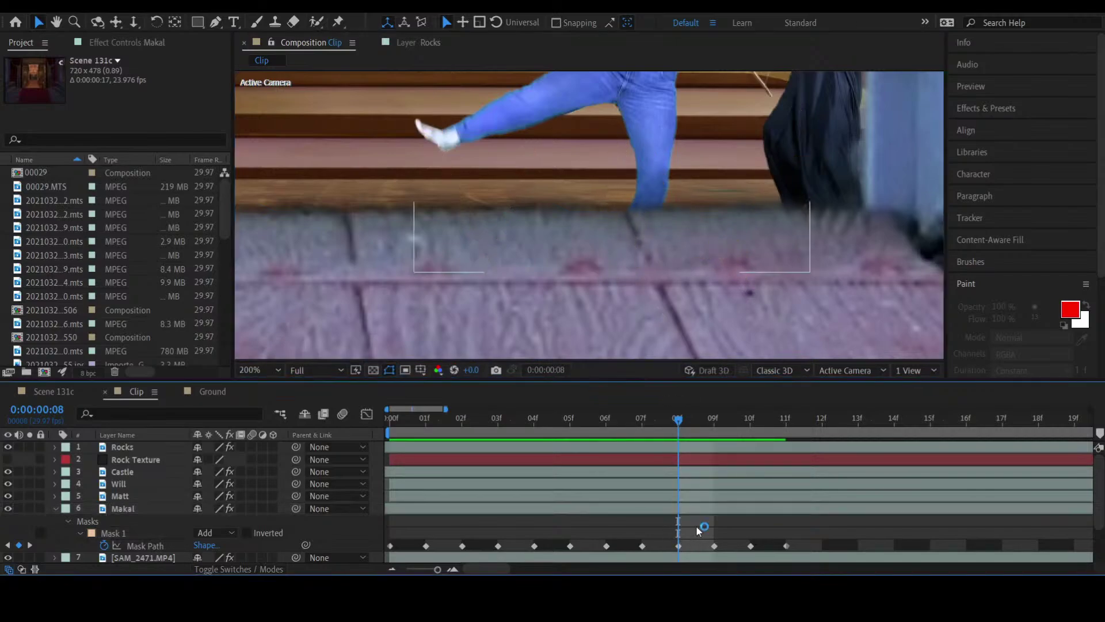
Step: Go to frame 9 and move five of layer 6's lower mask vertices up along the underside of the extended thigh to the crotch
left_click(716, 420)
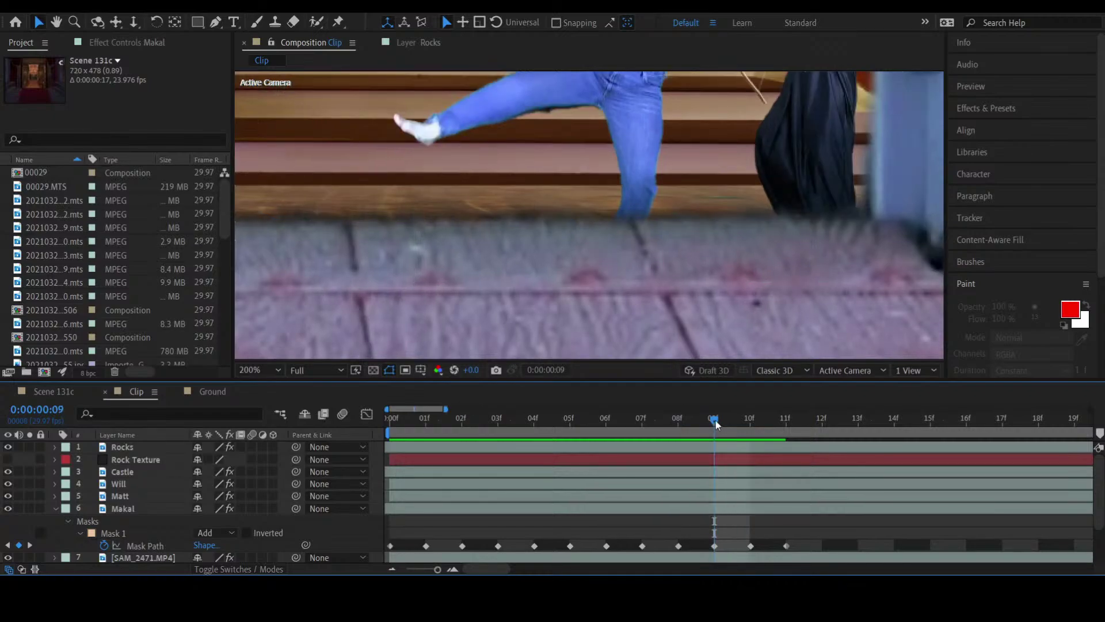
left_click(706, 506)
left_click_drag(516, 289, 511, 118)
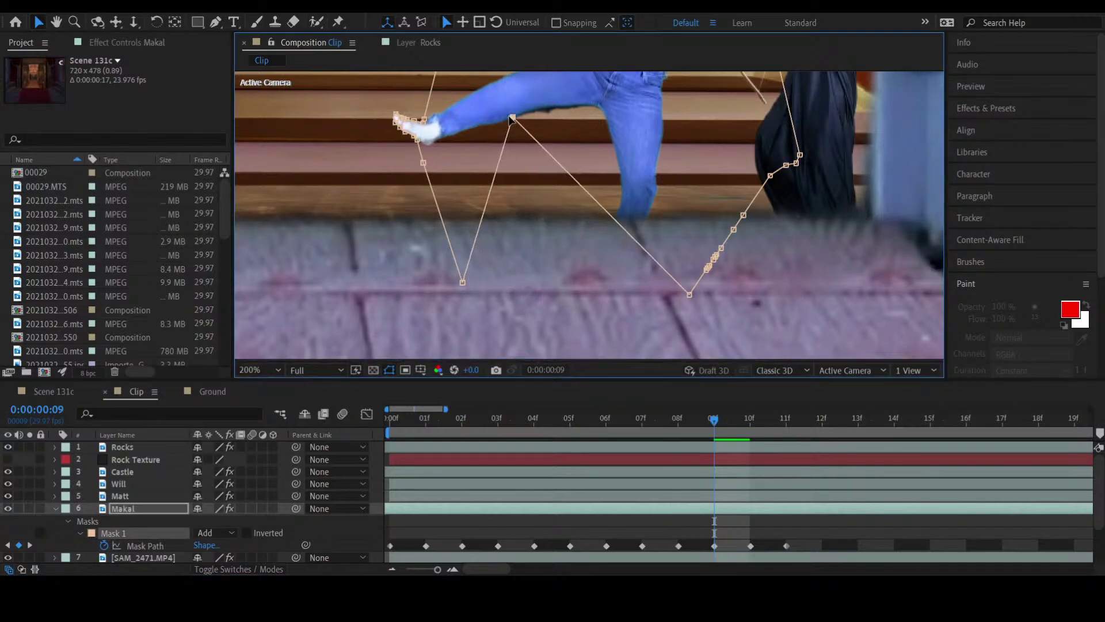
left_click_drag(687, 295, 532, 112)
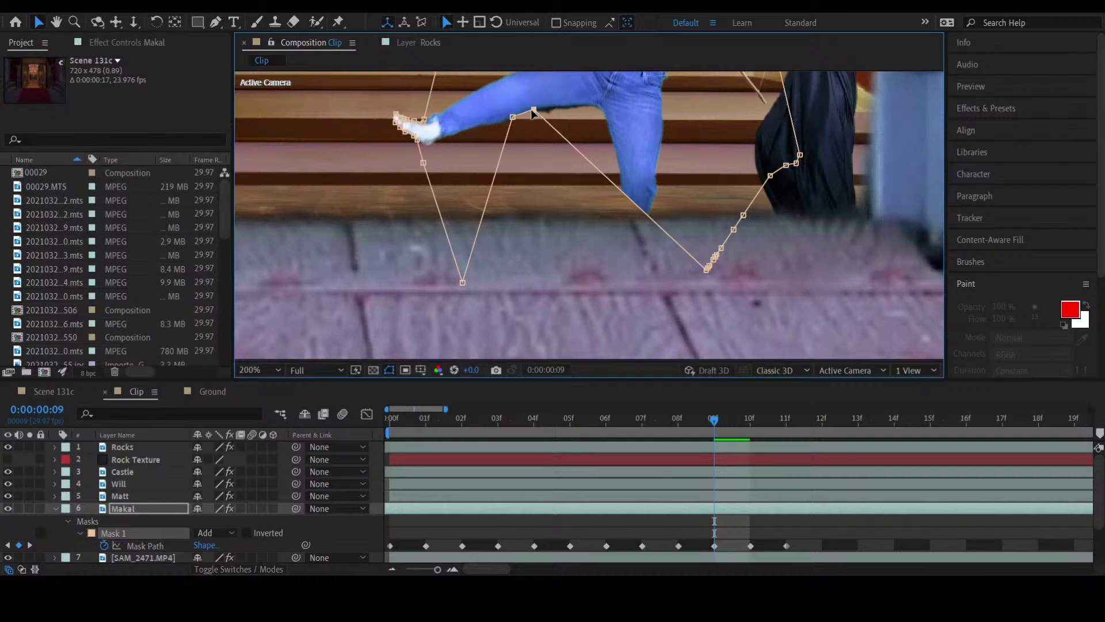
left_click_drag(703, 267, 555, 109)
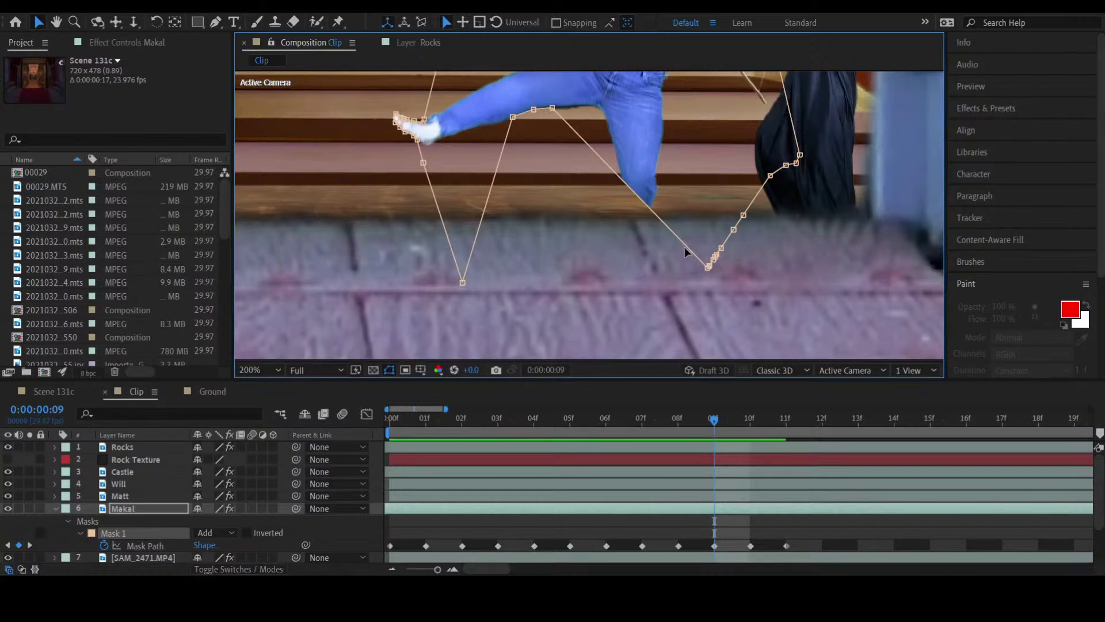
left_click_drag(709, 267, 563, 105)
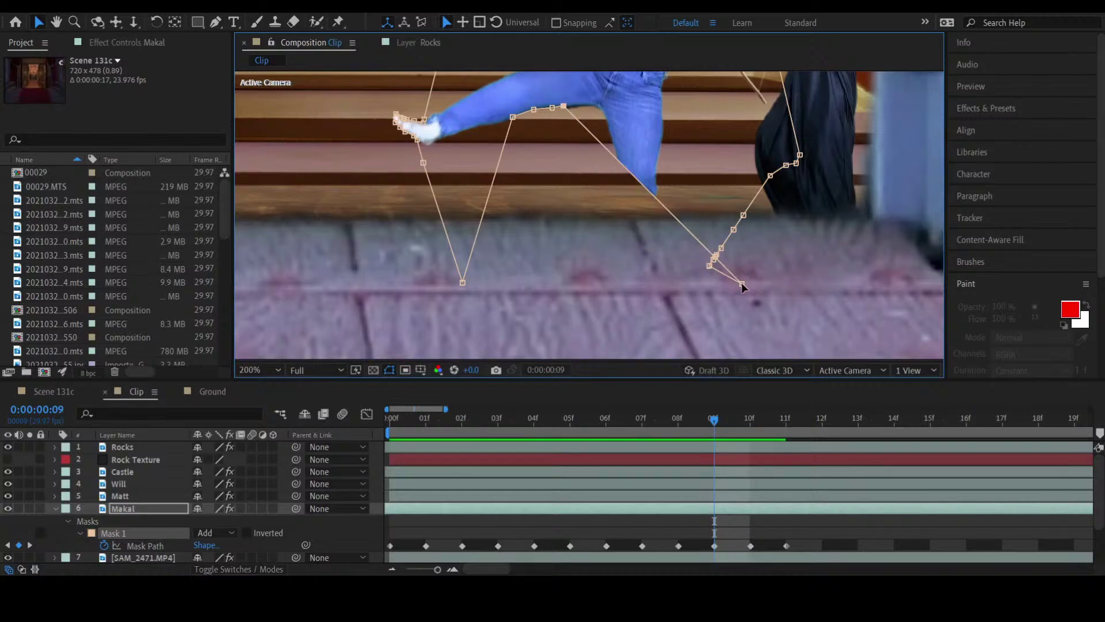
left_click_drag(741, 282, 583, 110)
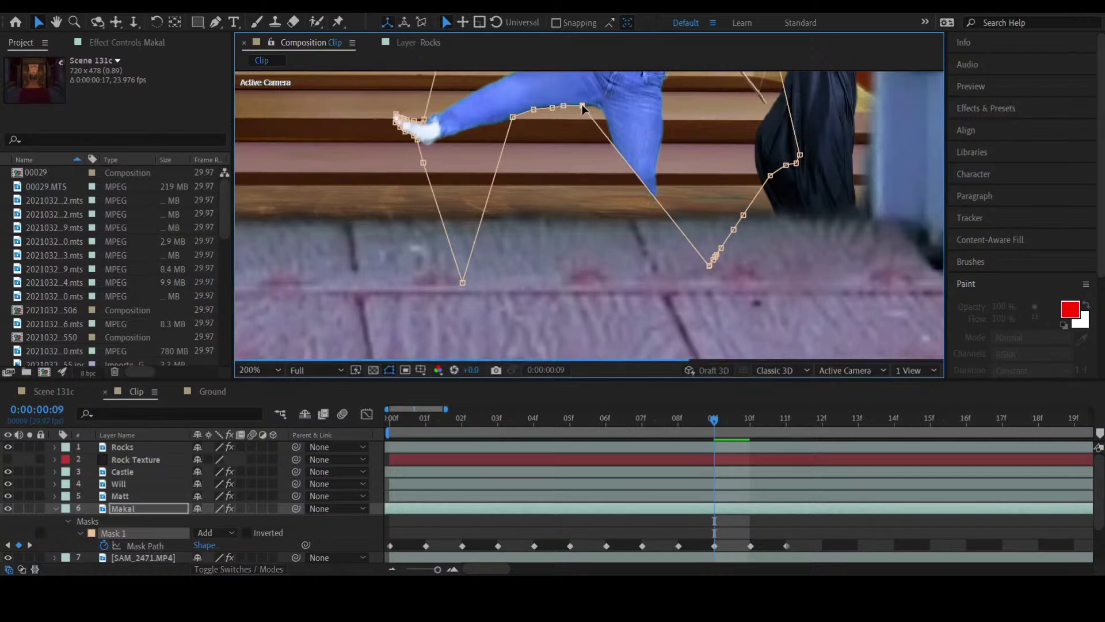
Step: Move the next mask vertex at frame 9 below and beside the standing foot, and deselect layer 6 to check the cutout
left_click_drag(710, 267, 595, 286)
scroll(595, 286, "down", 4)
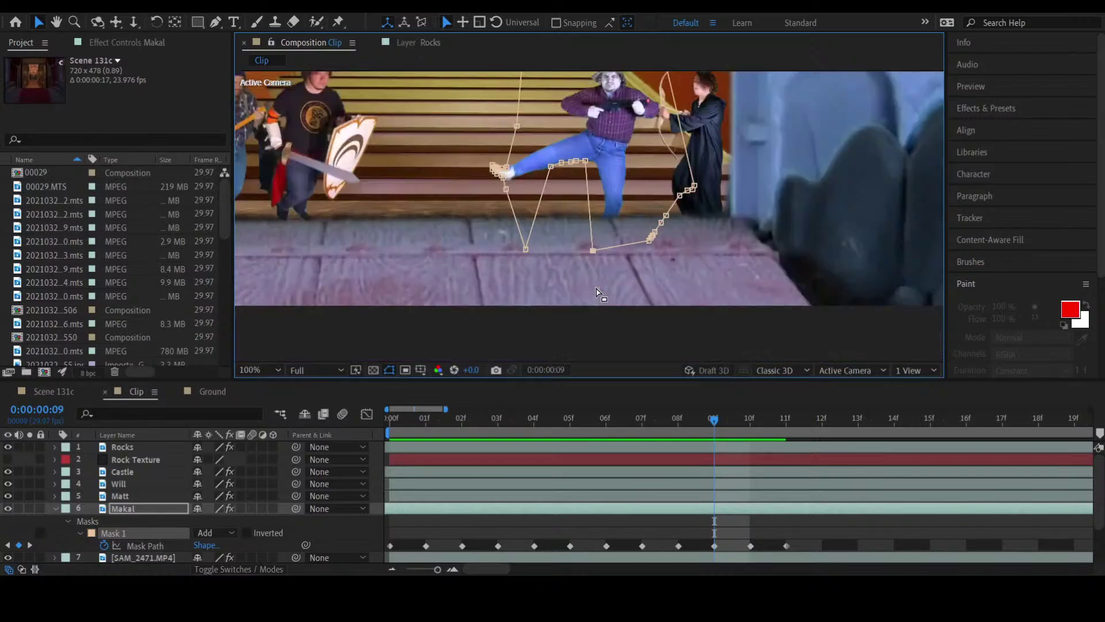
key("ctrl+t")
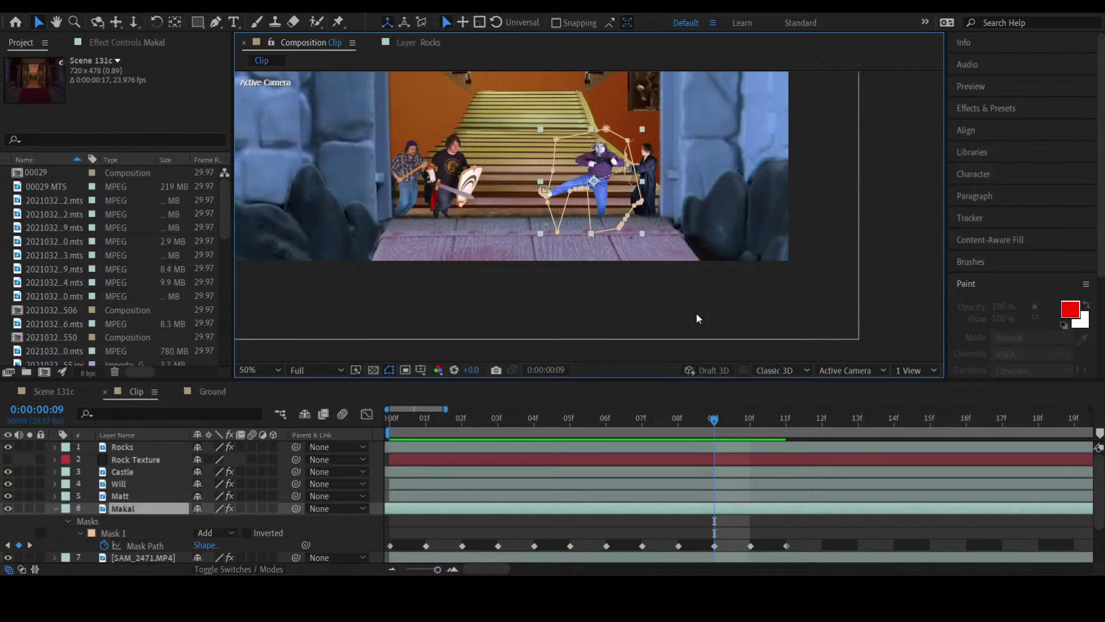
left_click(888, 297)
scroll(887, 297, "up", 3)
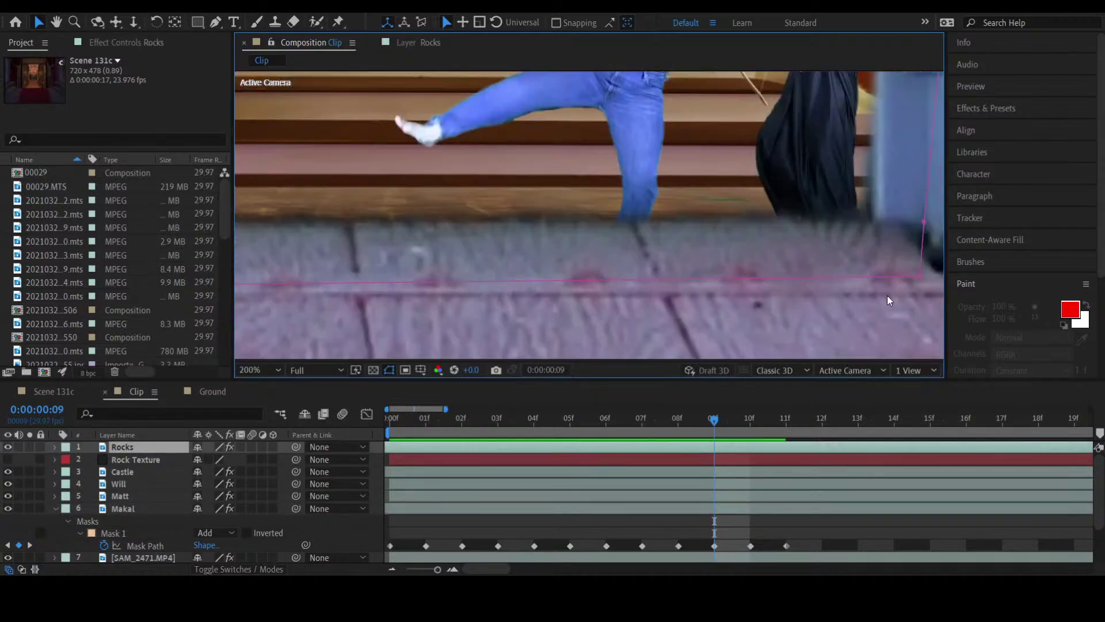
Step: Go to frame 10 and move four of layer 6's lower mask vertices up under the knee and along the extended thigh's underside
left_click(751, 419)
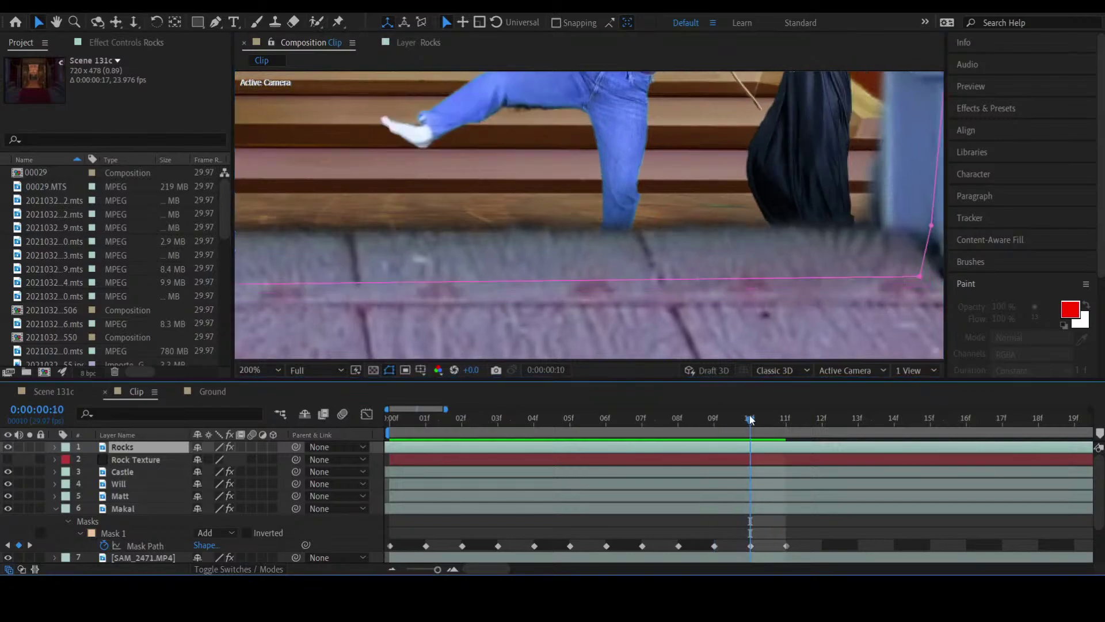
left_click(753, 509)
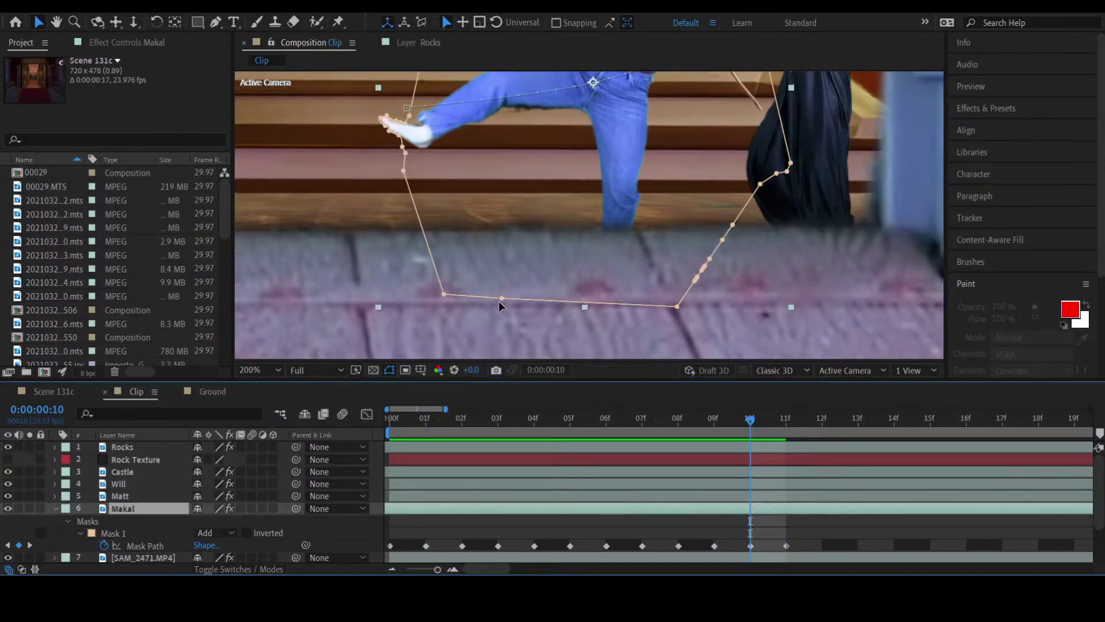
left_click_drag(500, 299, 502, 109)
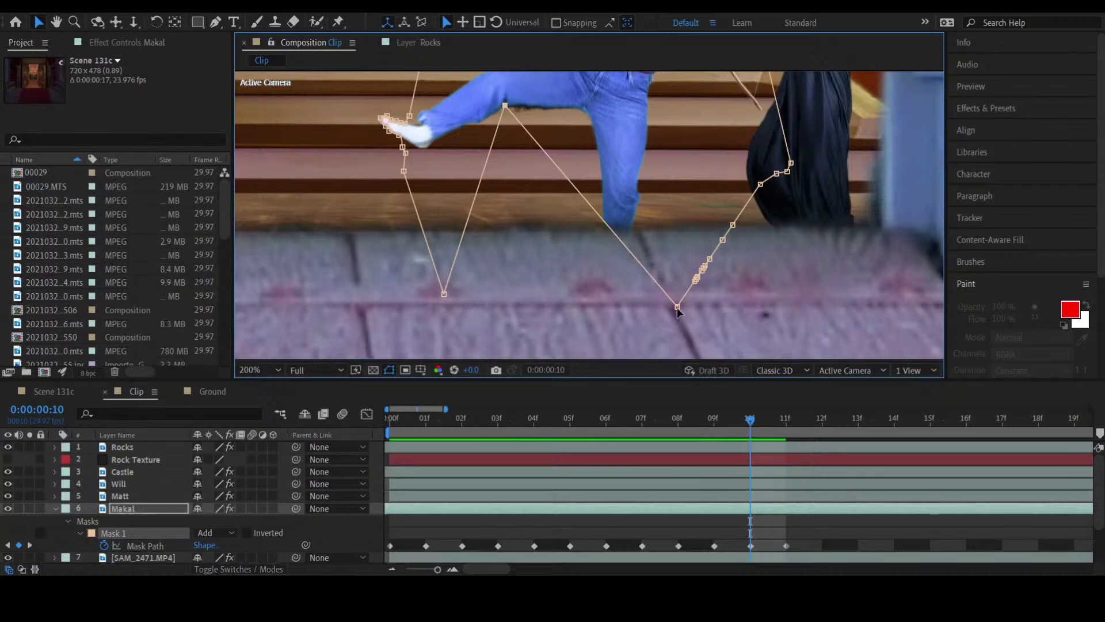
left_click_drag(677, 307, 516, 103)
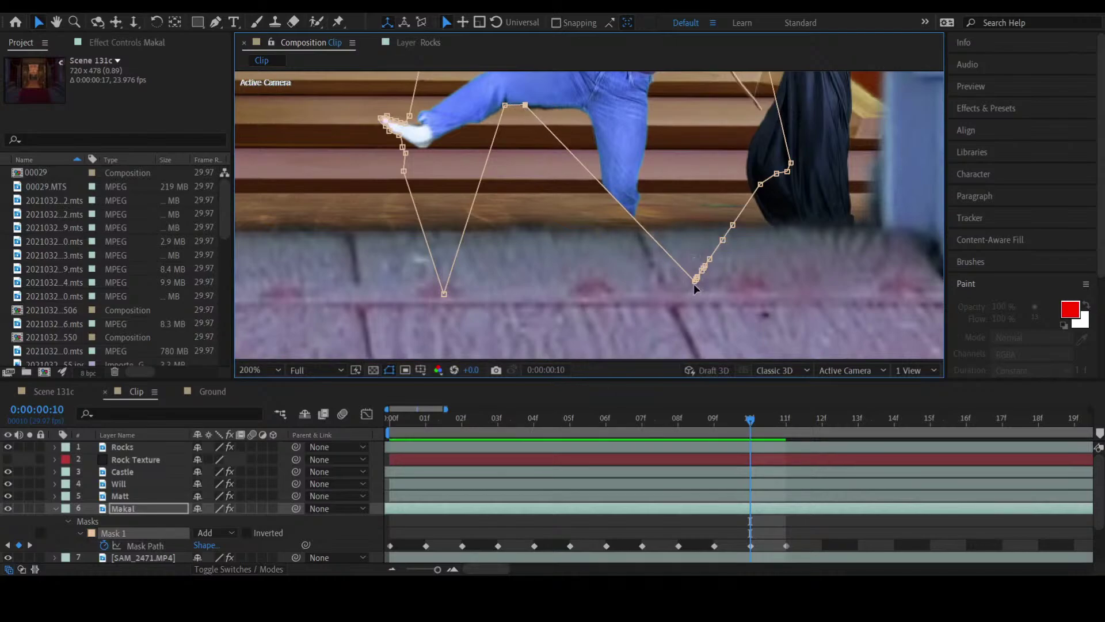
mouse_move(693, 285)
left_mouse_down()
mouse_move(679, 284)
mouse_move(695, 281)
left_mouse_up()
left_click_drag(530, 108, 530, 108)
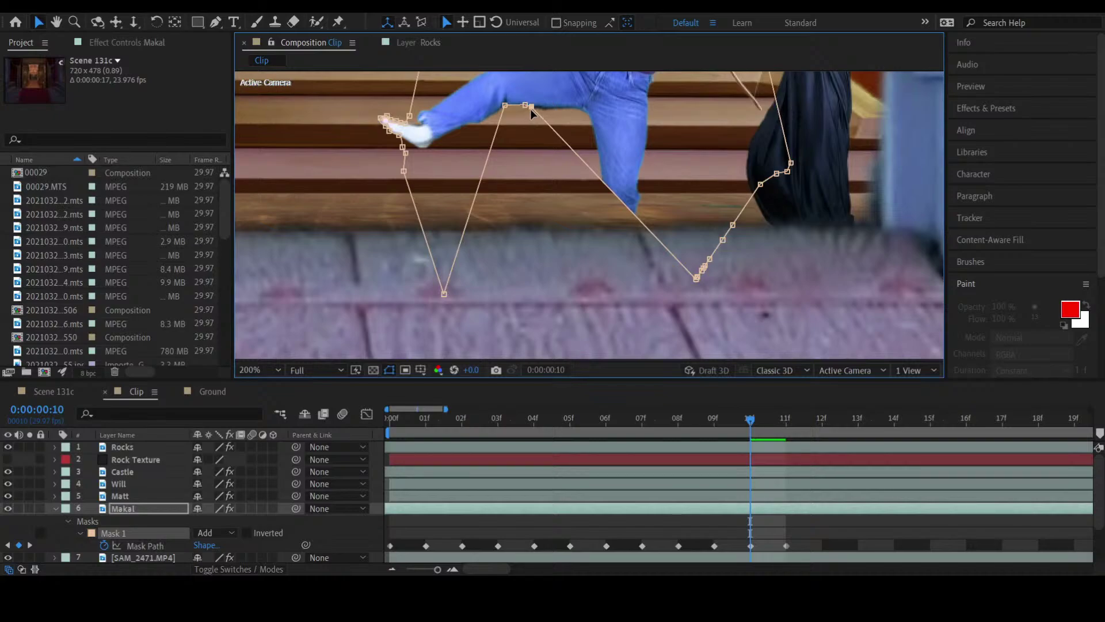
mouse_move(696, 279)
left_mouse_down()
mouse_move(646, 264)
mouse_move(696, 278)
left_mouse_up()
left_click_drag(531, 107, 541, 106)
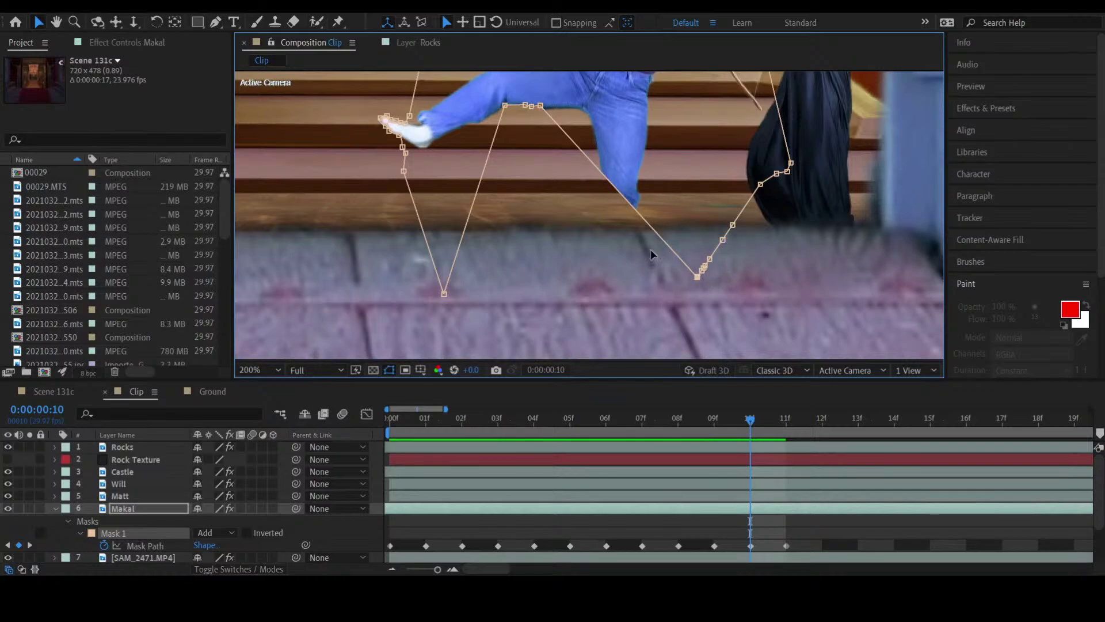
Step: Move further mask vertices at frame 10 up toward the crotch and one below and beside the standing foot, and deselect the layer
left_click_drag(702, 270, 726, 300)
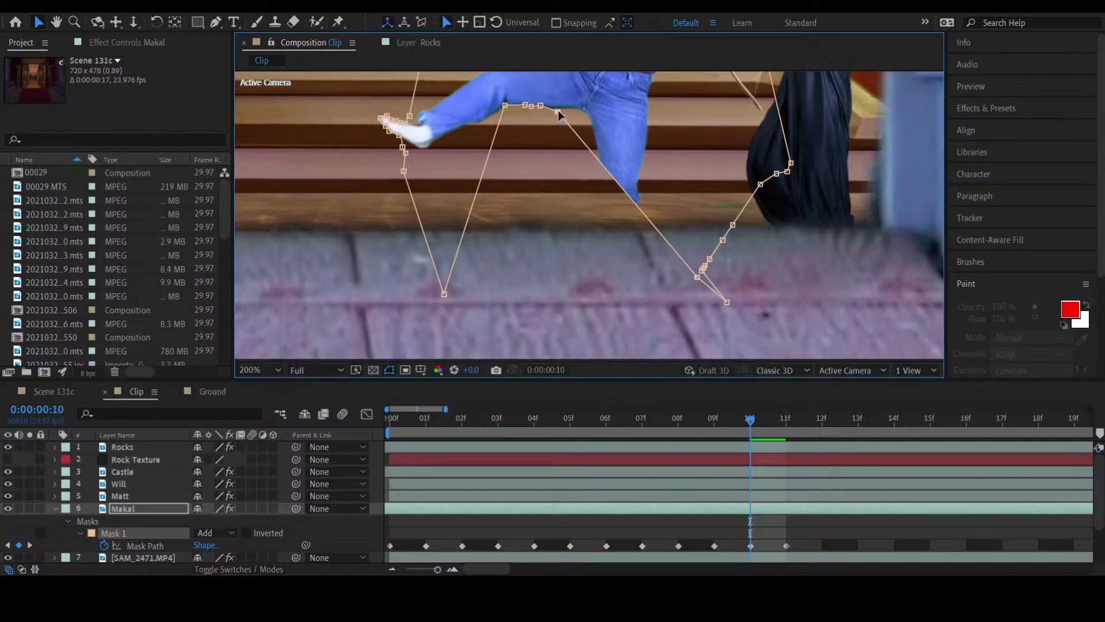
left_click(557, 110)
left_click_drag(557, 110, 557, 108)
left_click_drag(727, 302, 740, 300)
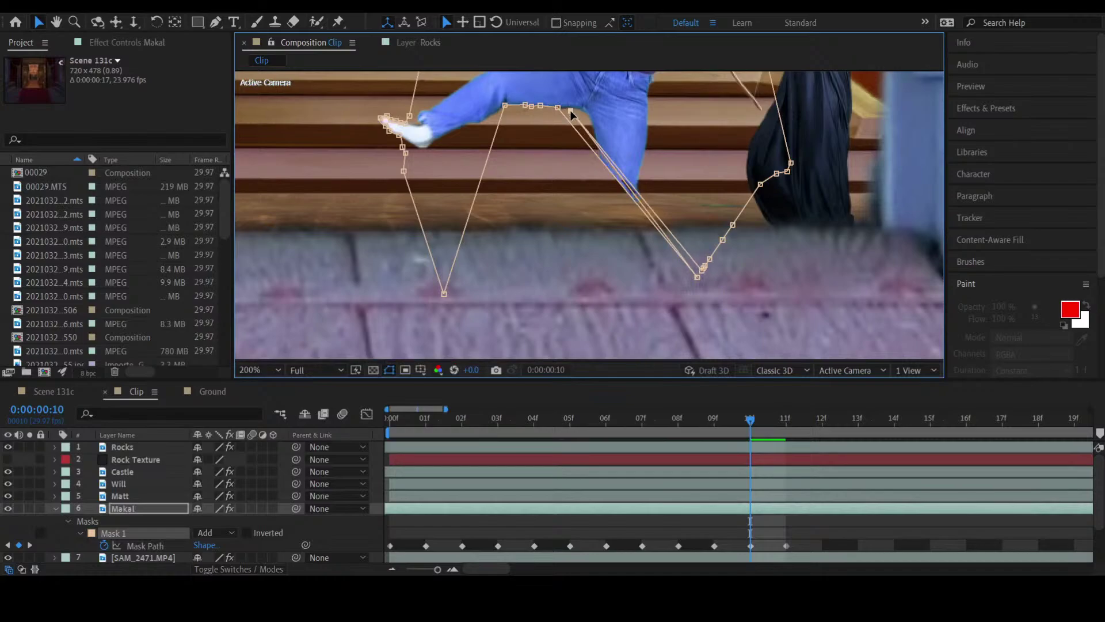
left_click_drag(558, 107, 569, 107)
left_click_drag(698, 277, 568, 285)
left_click(800, 521)
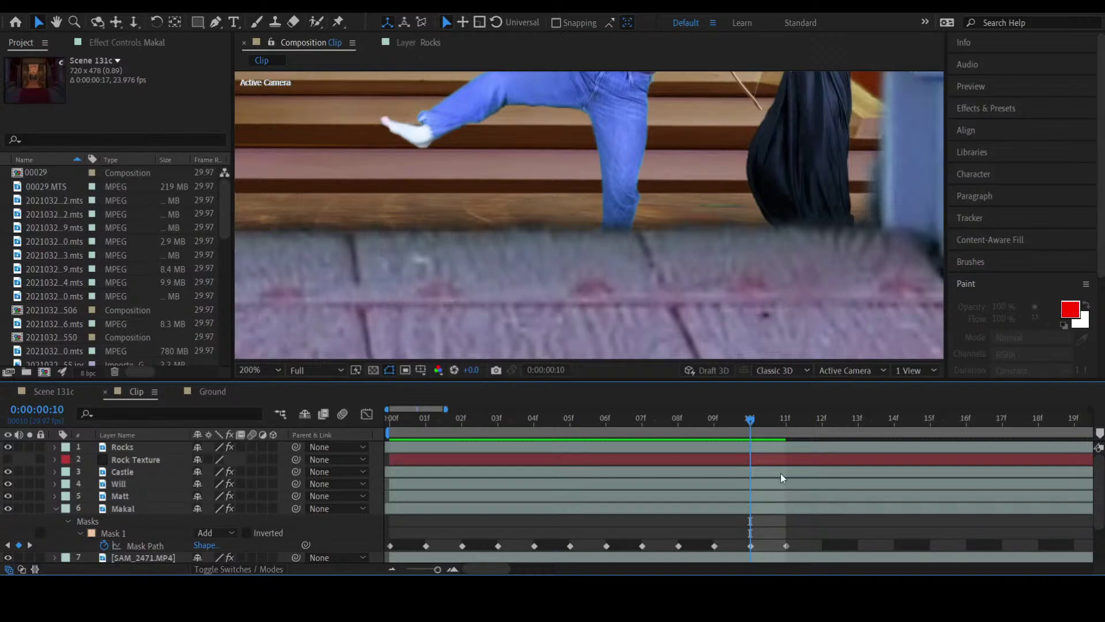
Step: Go to frame 11 and move three of layer 6's lower mask vertices up, one below the calf and two under the extended thigh
left_click(791, 417)
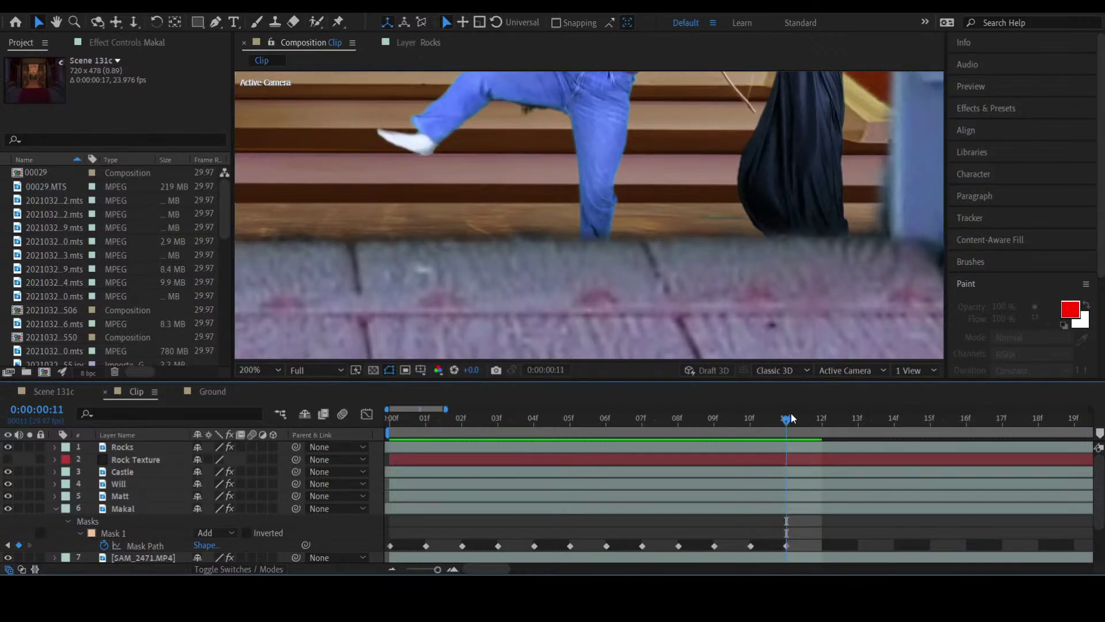
left_click(797, 511)
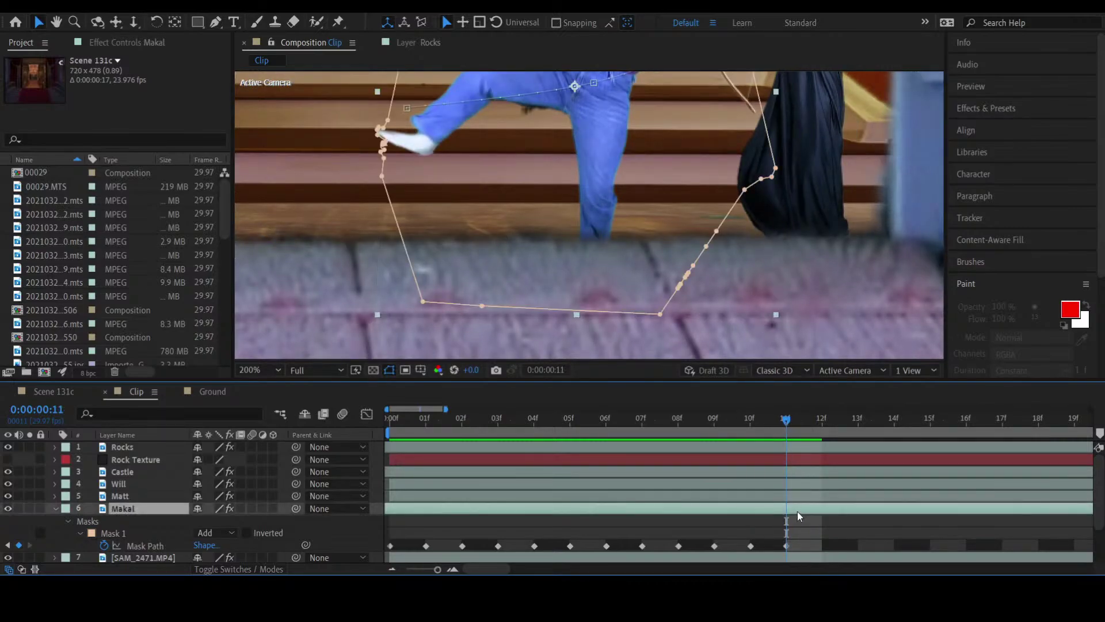
left_click_drag(479, 302, 460, 203)
left_click_drag(660, 315, 513, 157)
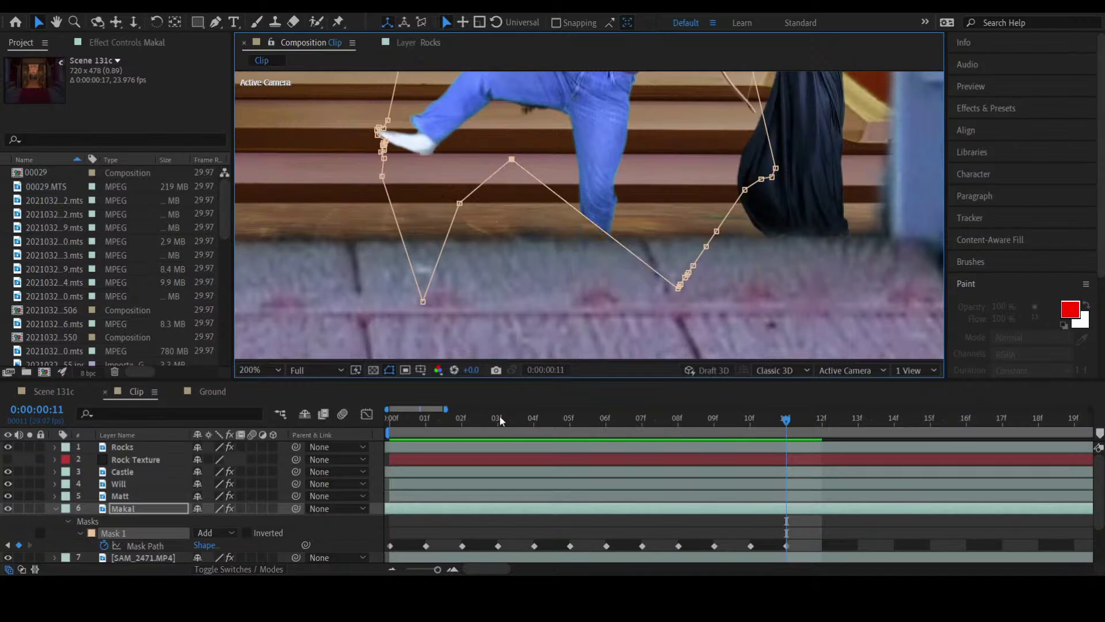
left_click_drag(513, 157, 515, 101)
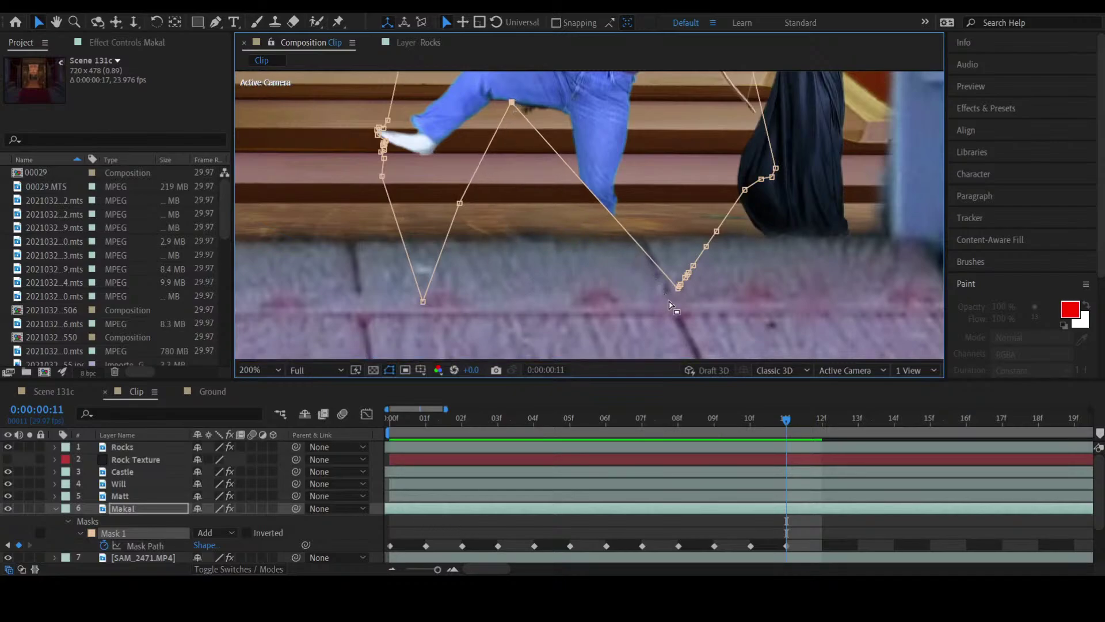
left_click_drag(668, 288, 603, 251)
left_click_drag(548, 184, 523, 106)
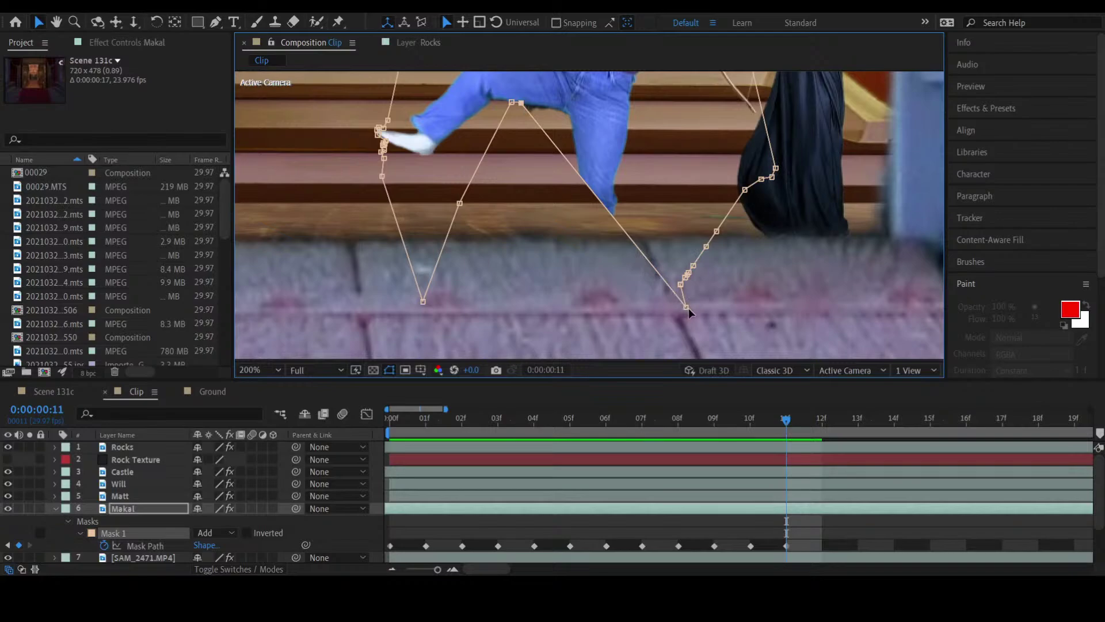
Step: Move further mask vertices at frame 11 along the thigh toward the crotch and one below and beside the standing foot, and deselect layer 6
left_click_drag(687, 308, 538, 111)
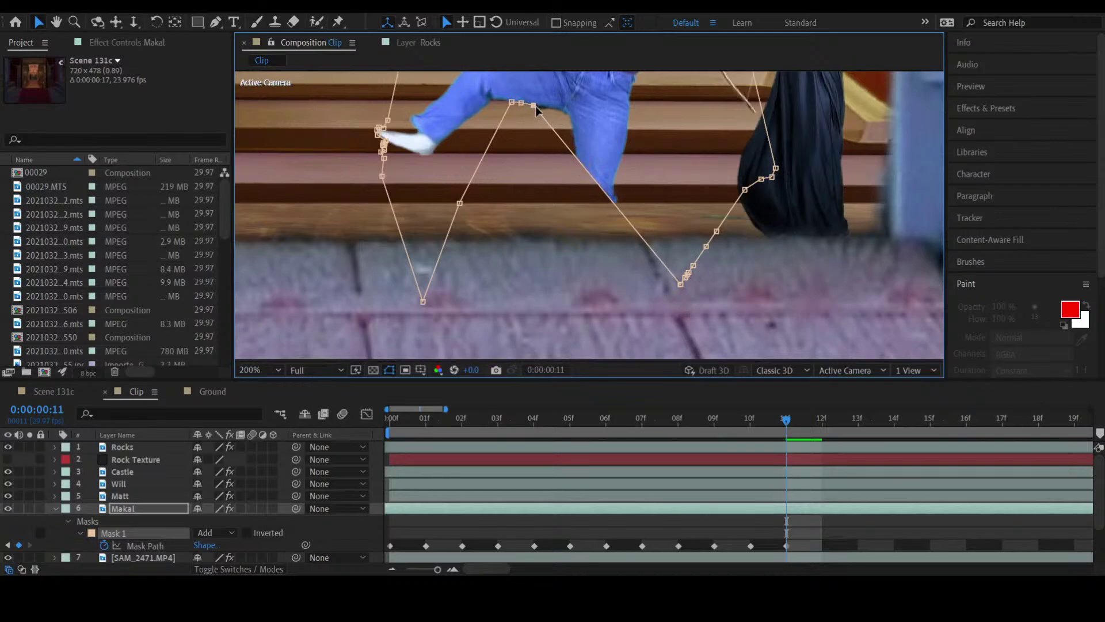
left_click_drag(671, 285, 540, 107)
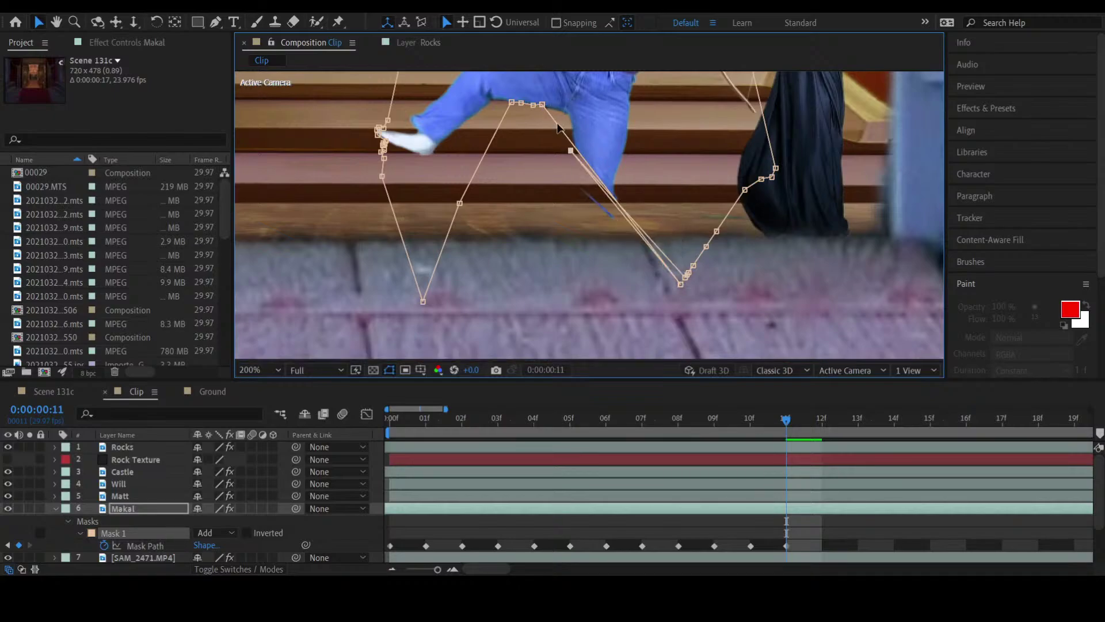
left_click_drag(681, 284, 548, 110)
left_click_drag(680, 284, 556, 309)
left_click(794, 533)
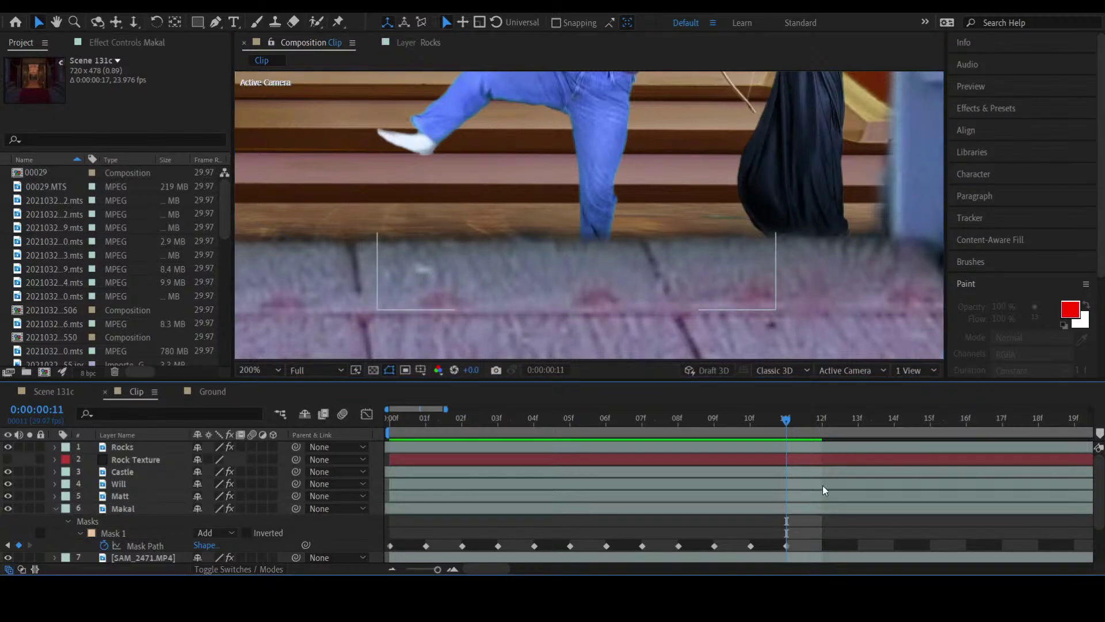
Step: Go to frame 12 and adjust layer 6's mask vertices closely along the thigh's underside and into the crotch
left_click(812, 427)
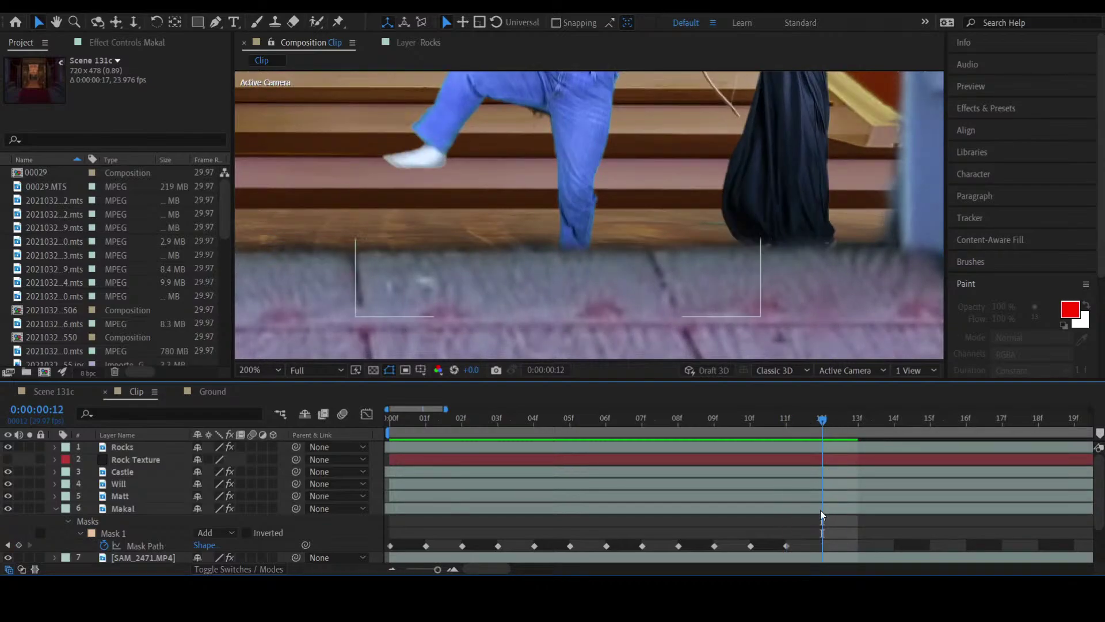
left_click(821, 510)
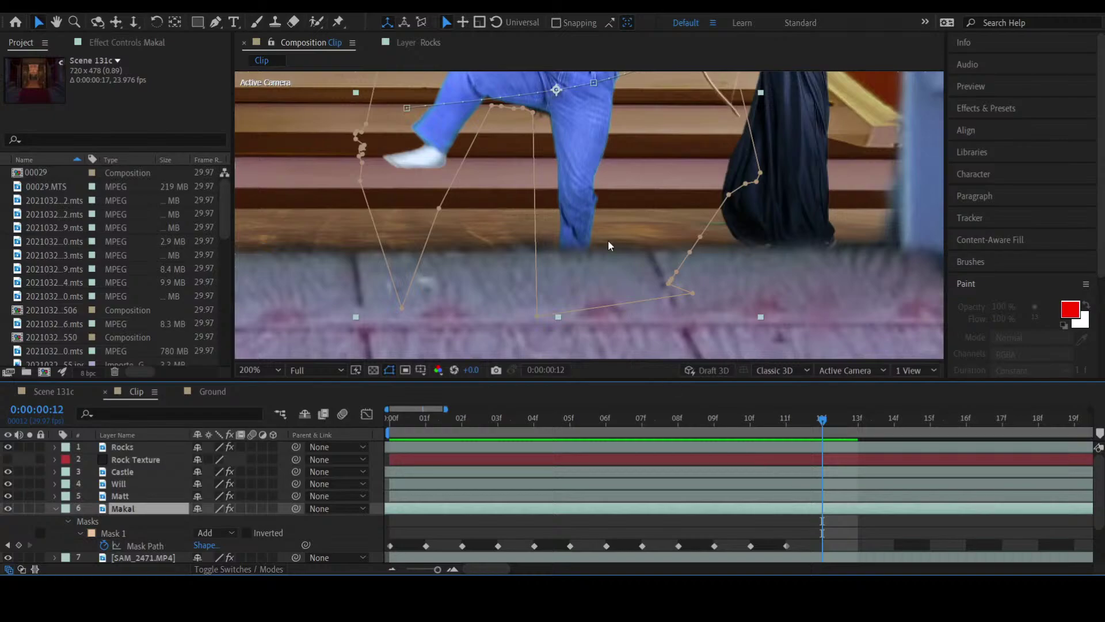
key("period")
key("period")
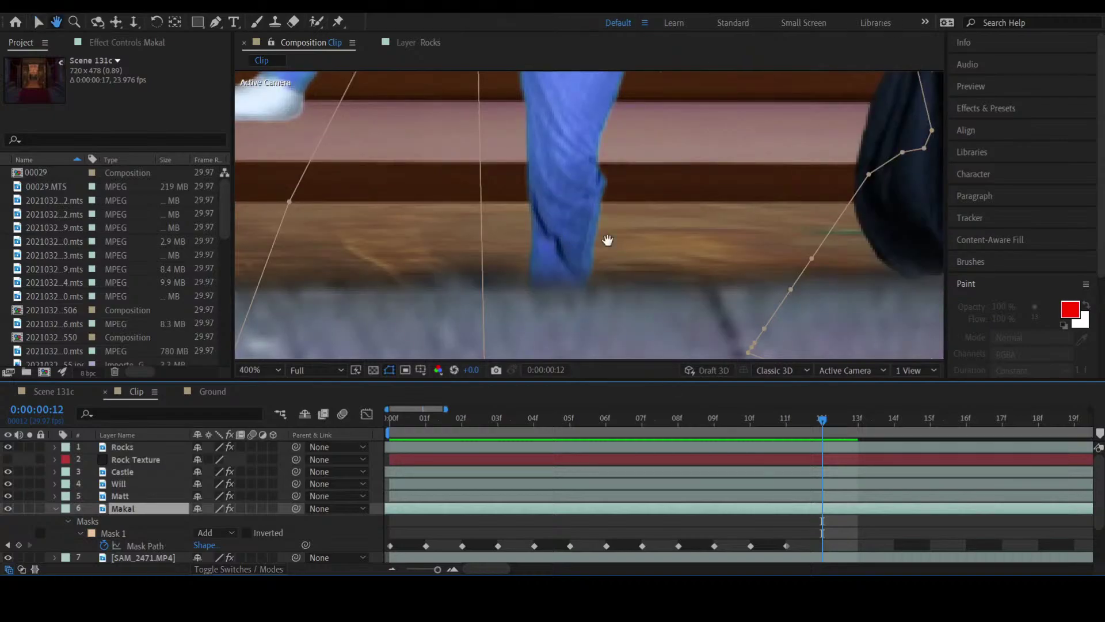
left_click_drag(553, 170, 649, 282)
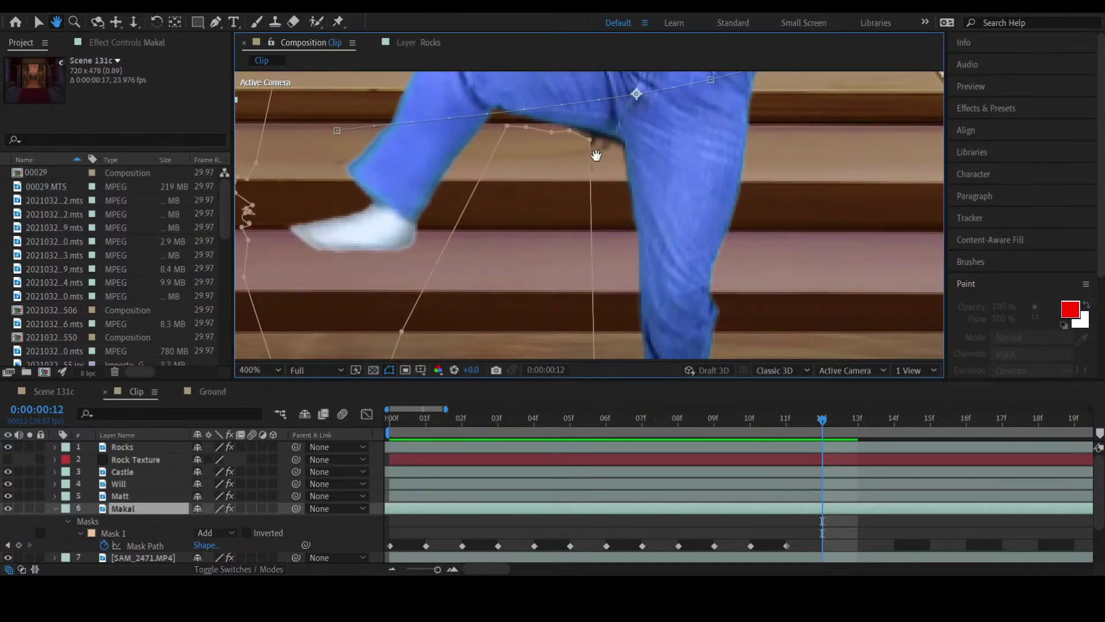
key("v")
left_click_drag(588, 140, 620, 142)
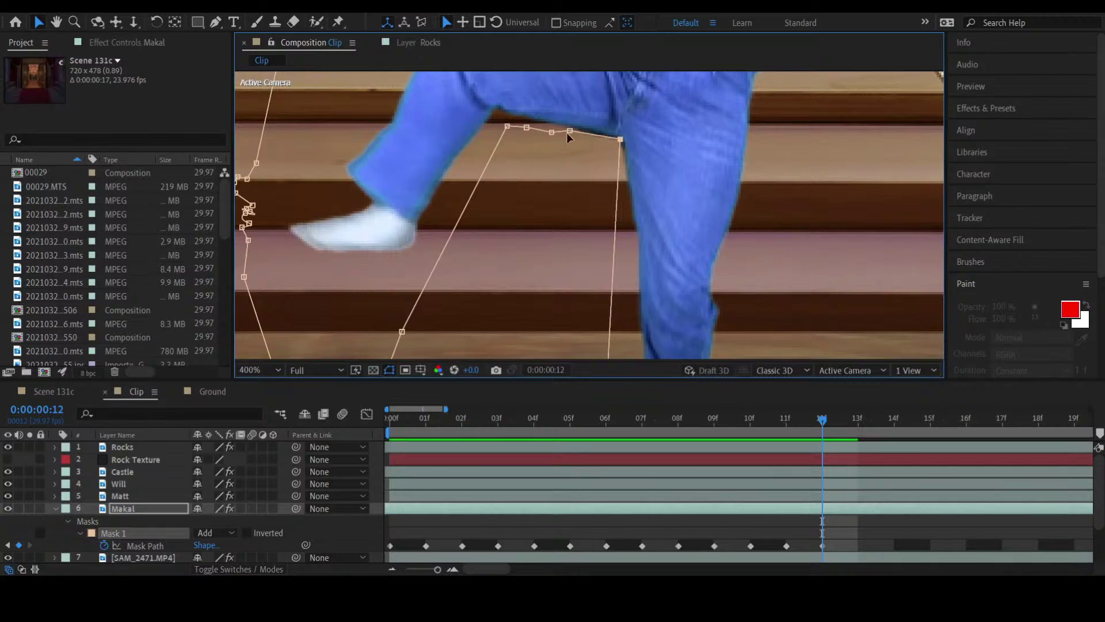
left_click_drag(567, 133, 543, 121)
left_click_drag(621, 140, 621, 138)
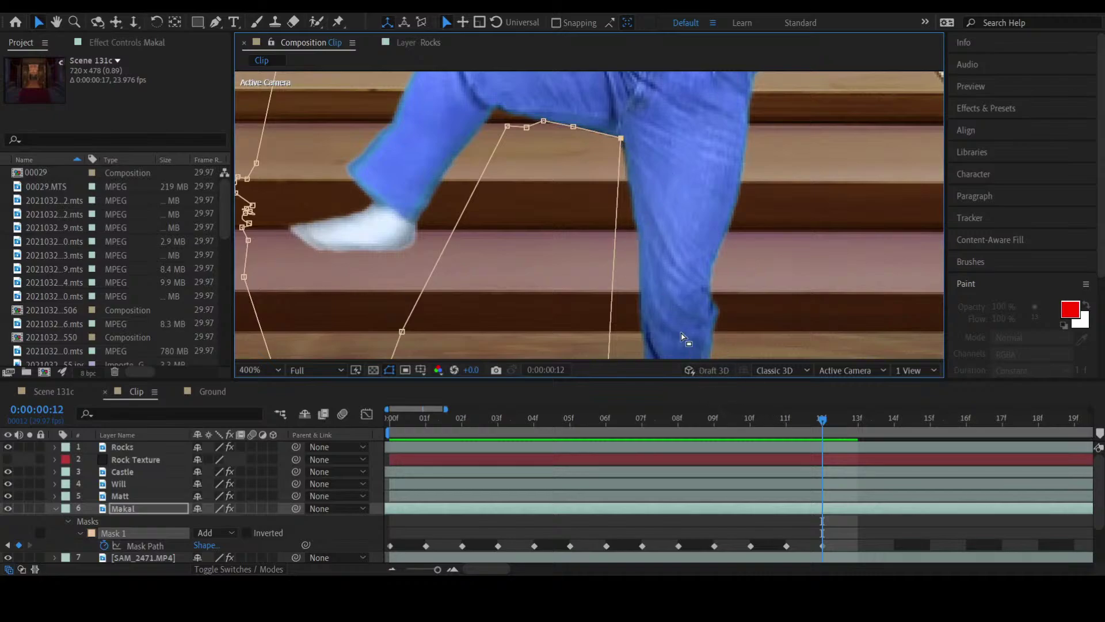
Step: Go to frame 13 and move one mask vertex out beside the raised foot's heel and the next one beneath the bent knee
left_click(851, 421)
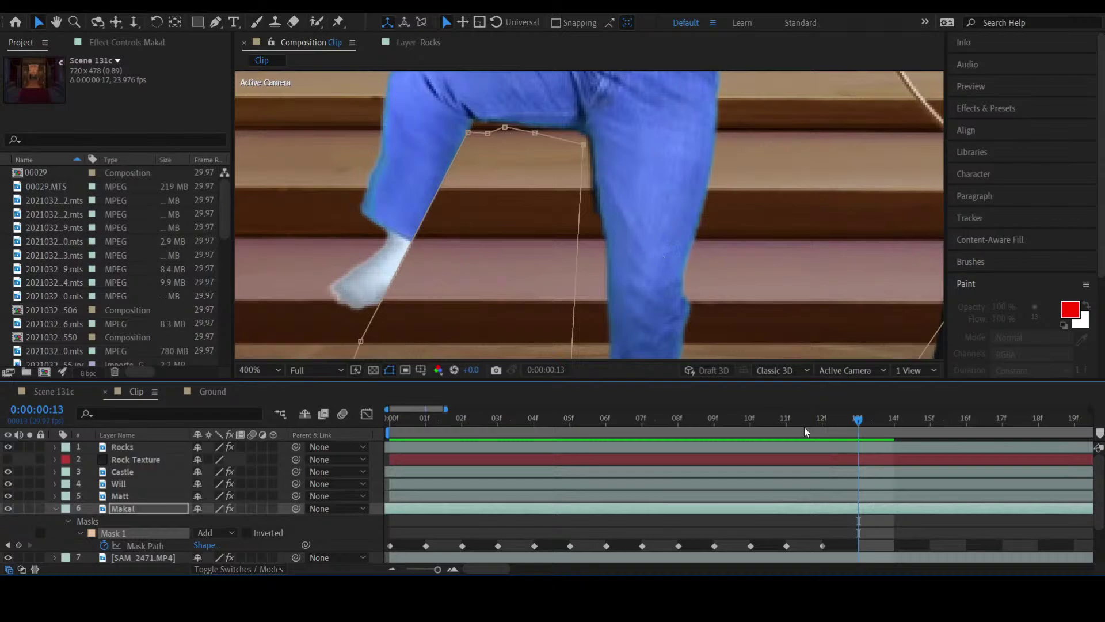
left_click(830, 420)
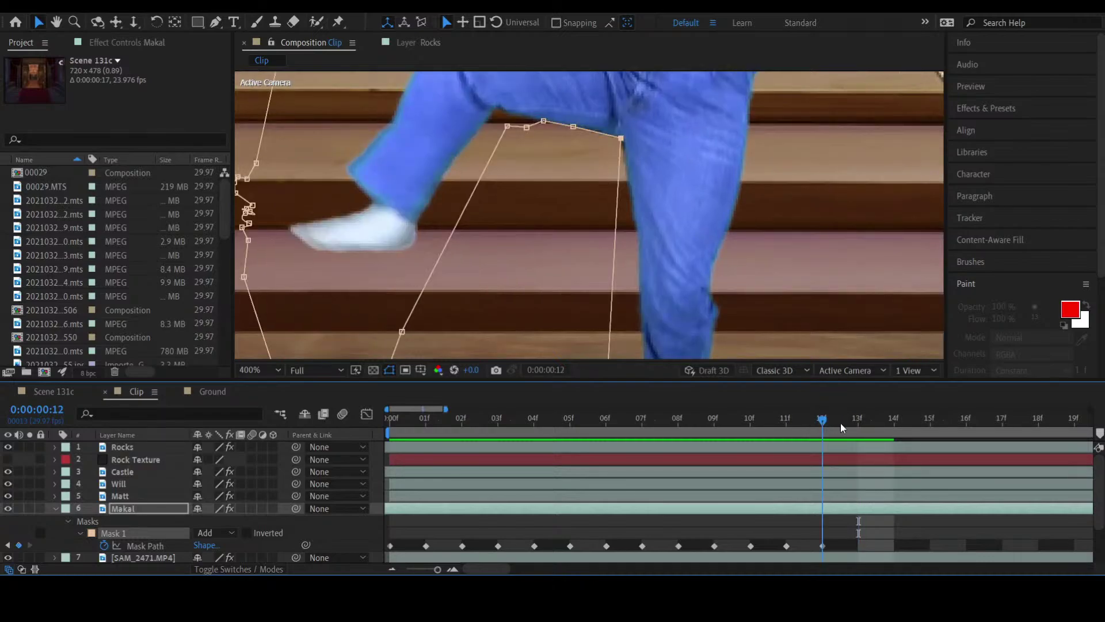
left_click(841, 423)
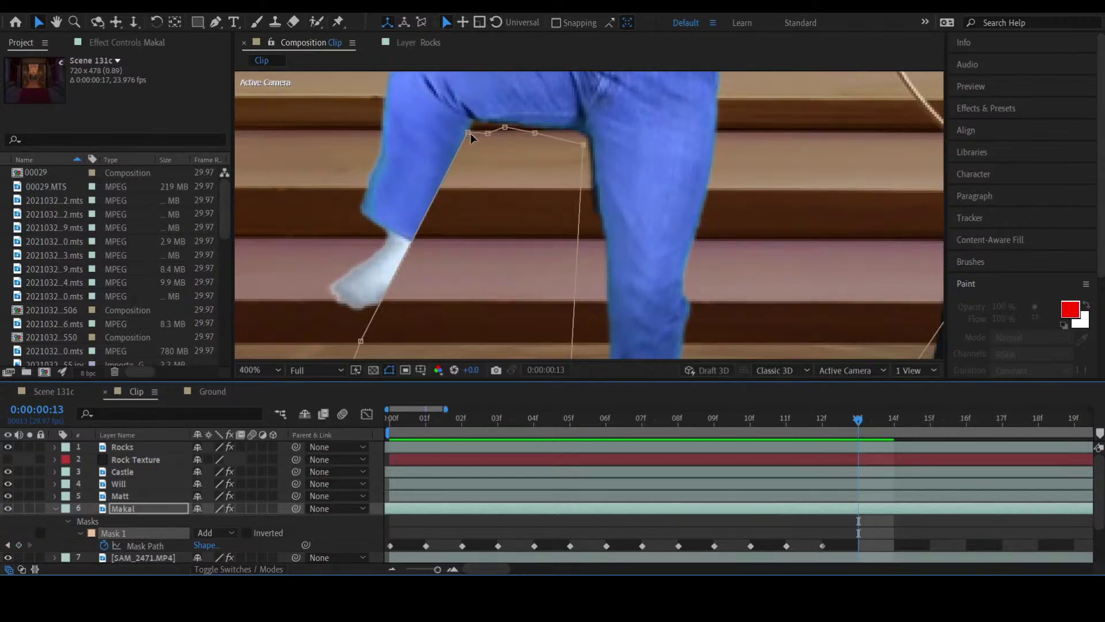
left_click_drag(468, 133, 467, 268)
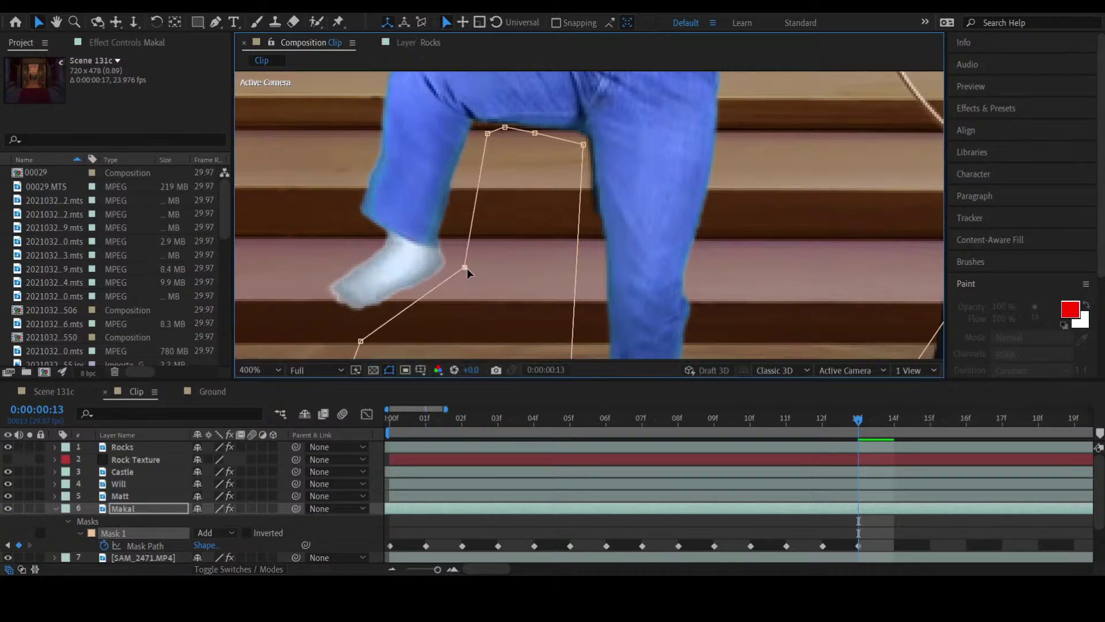
left_click_drag(485, 135, 472, 136)
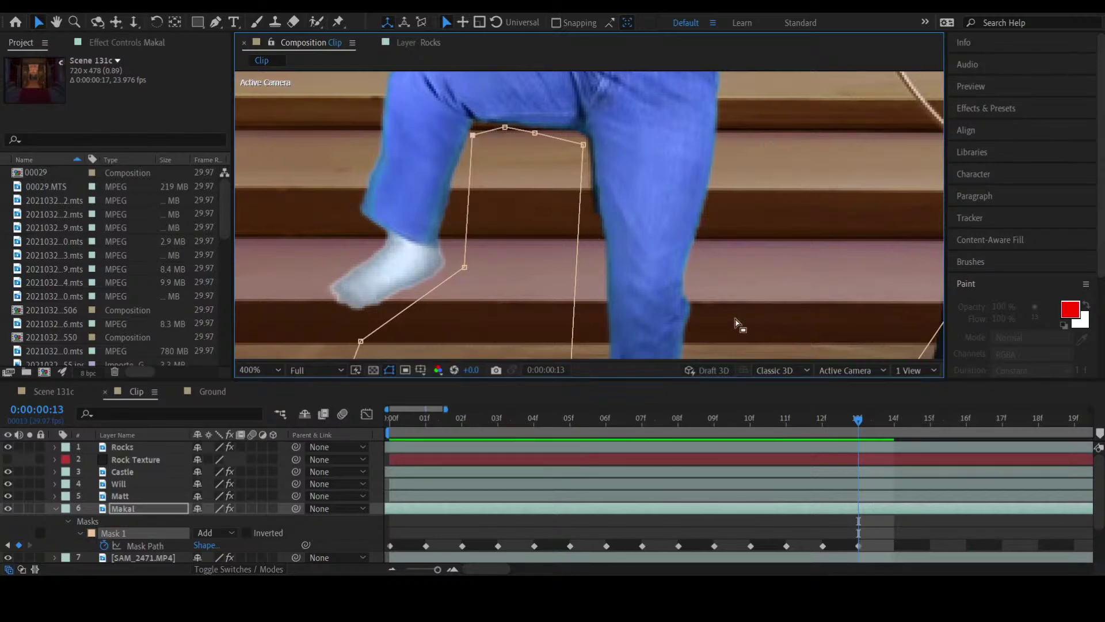
Step: Move two lower mask vertices at frame 13 up beside the standing thigh and one below and beside the standing foot
key("h")
left_click_drag(783, 257, 783, 25)
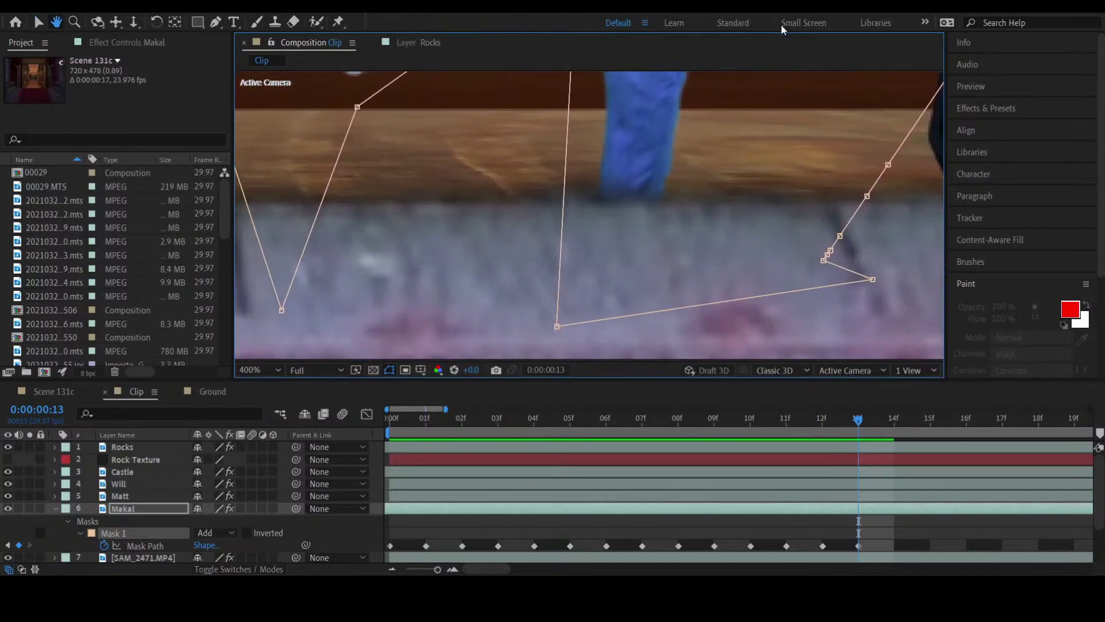
key("v")
key("comma")
key("comma")
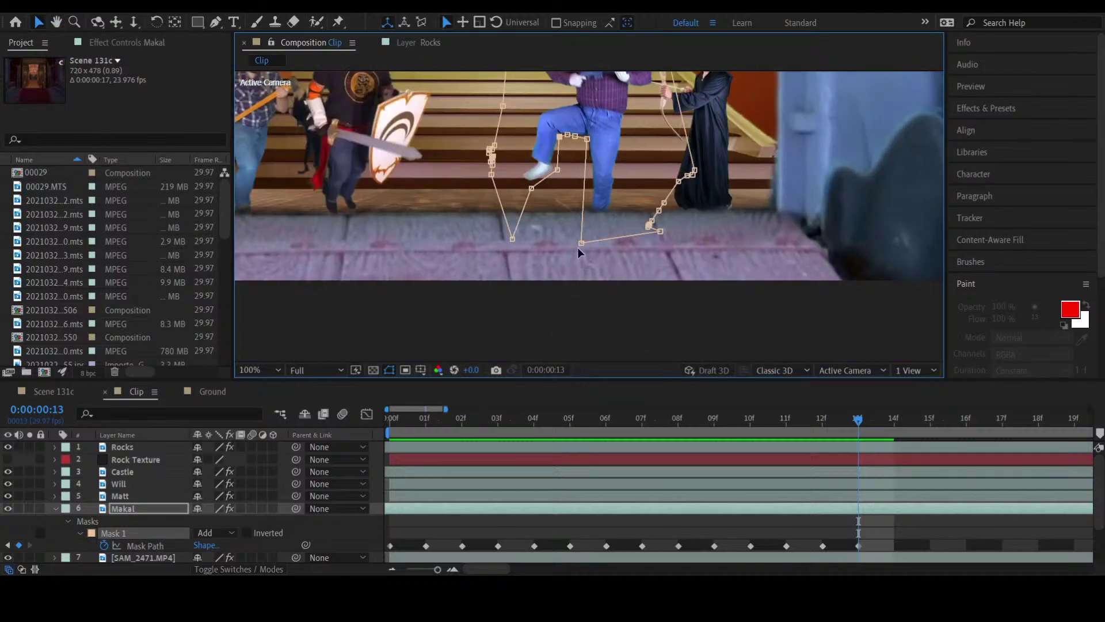
left_click_drag(578, 240, 617, 187)
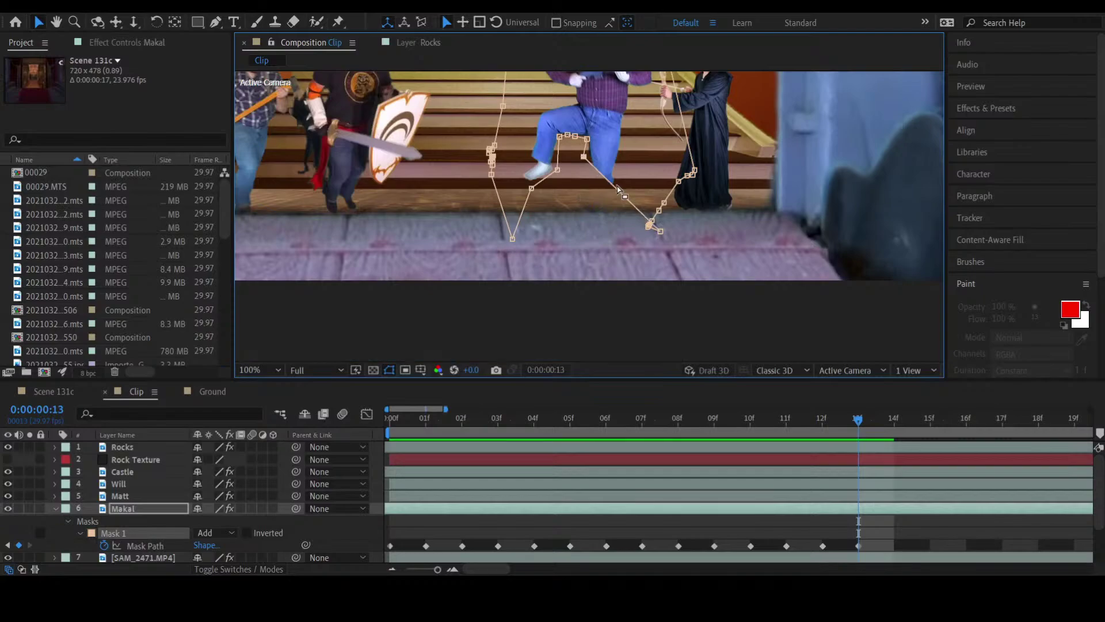
left_click_drag(664, 232, 582, 166)
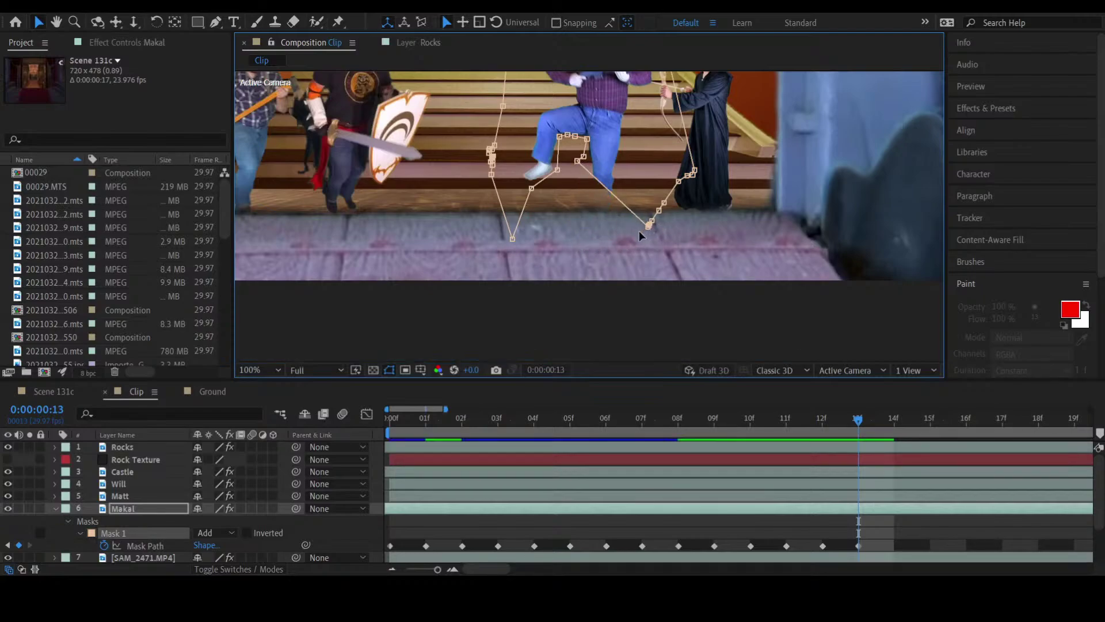
left_click_drag(649, 226, 589, 237)
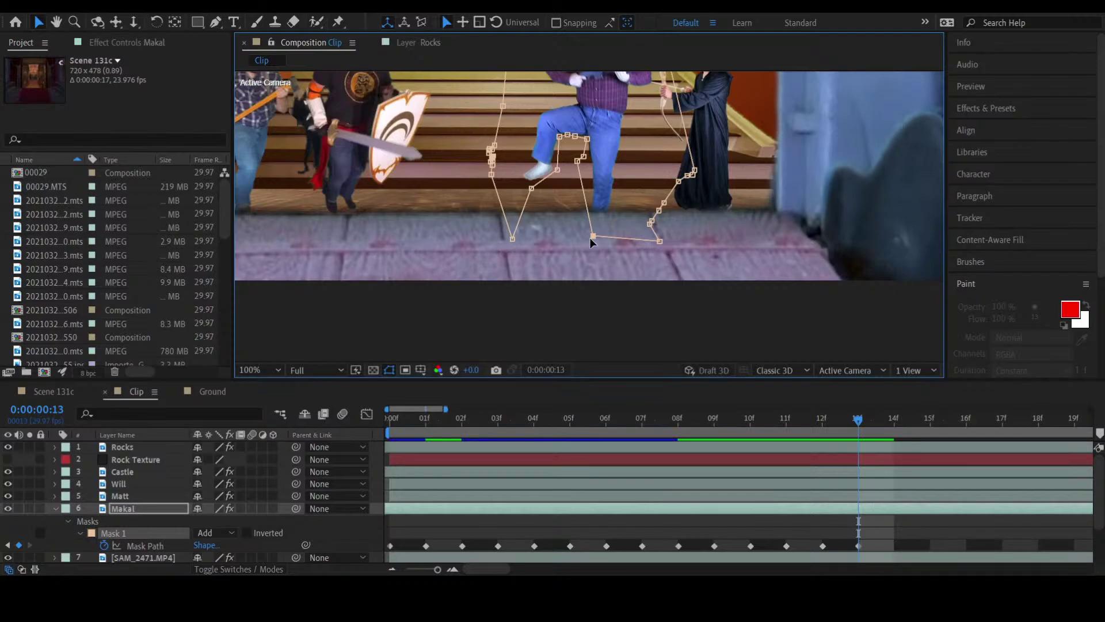
Step: Align four mask vertices at frame 13 along the crotch and the standing leg's inner edge, and check the cutout in the full composition
key("period")
key("period")
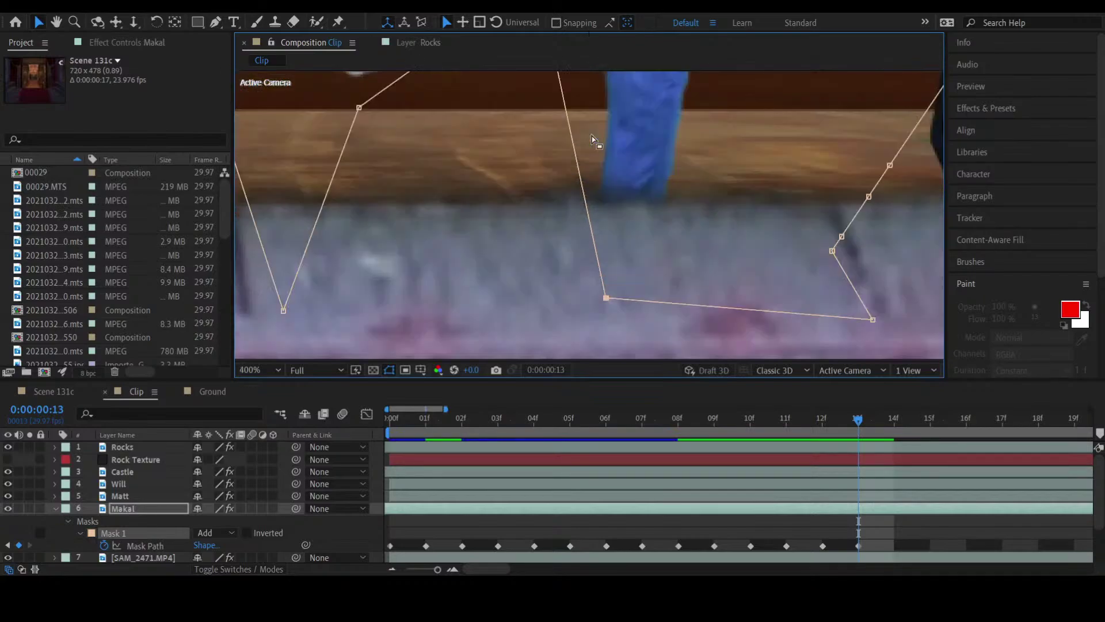
key("space")
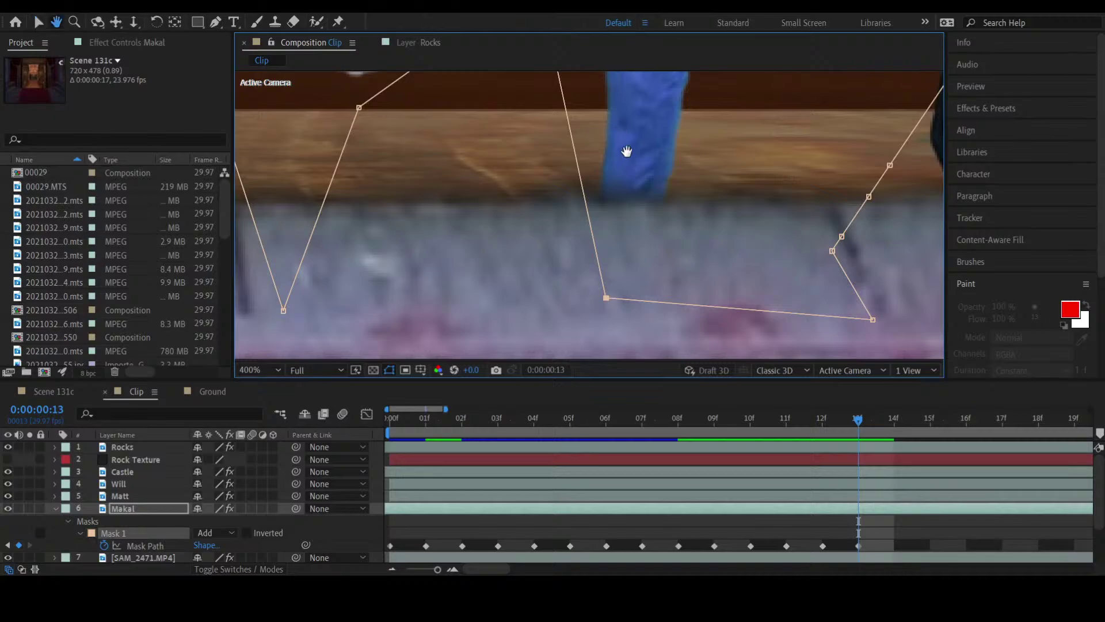
left_click_drag(629, 153, 648, 386)
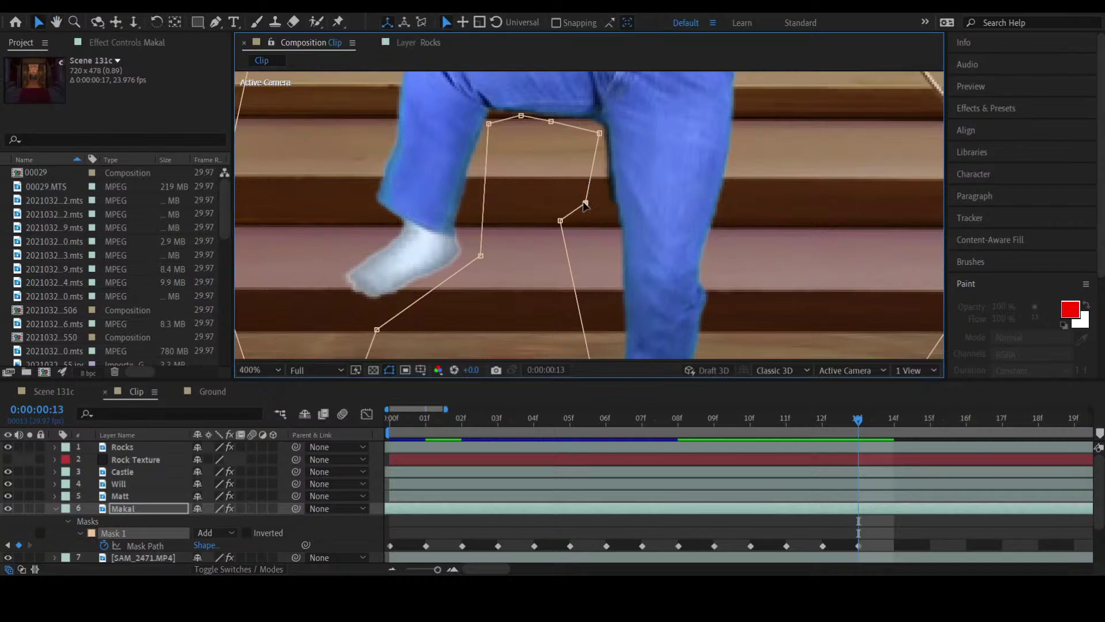
left_click_drag(585, 205, 615, 208)
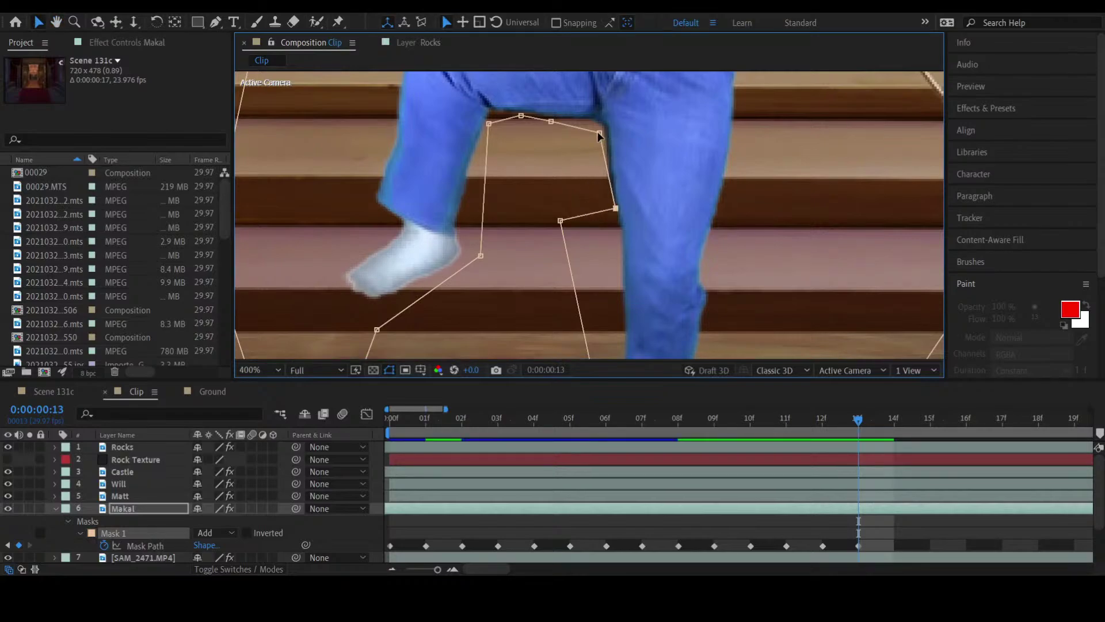
left_click_drag(599, 134, 609, 149)
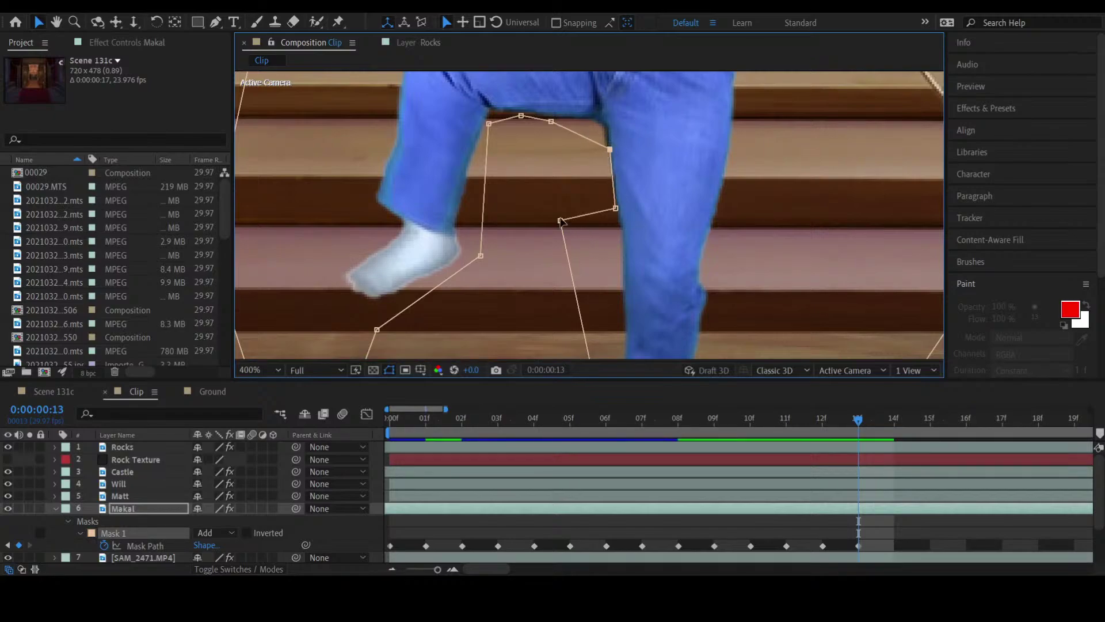
left_click_drag(561, 221, 615, 248)
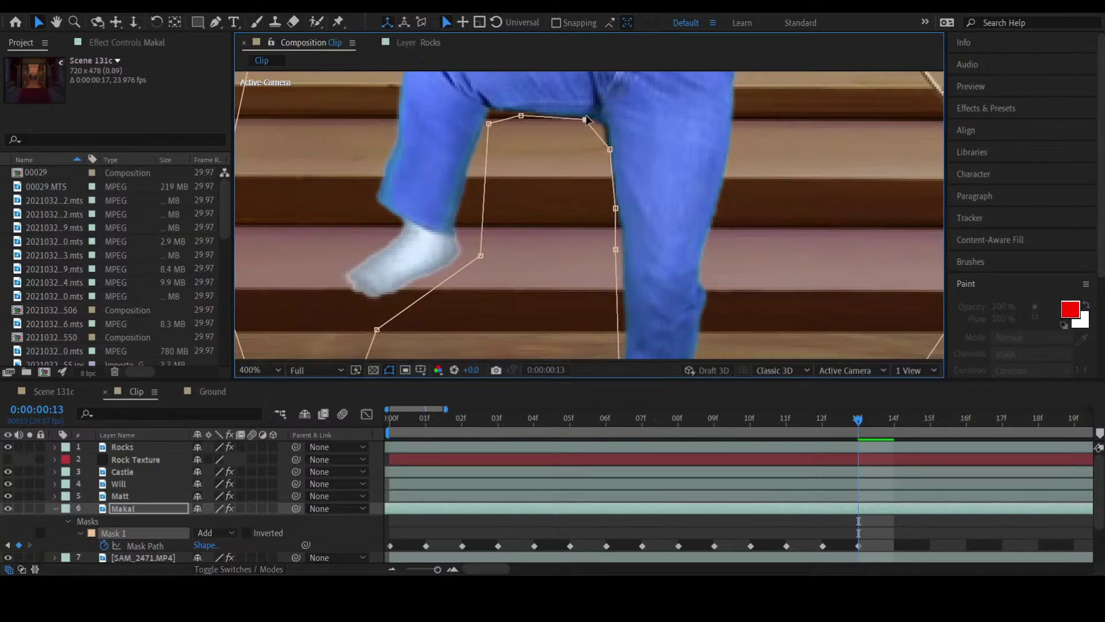
left_click_drag(547, 121, 606, 123)
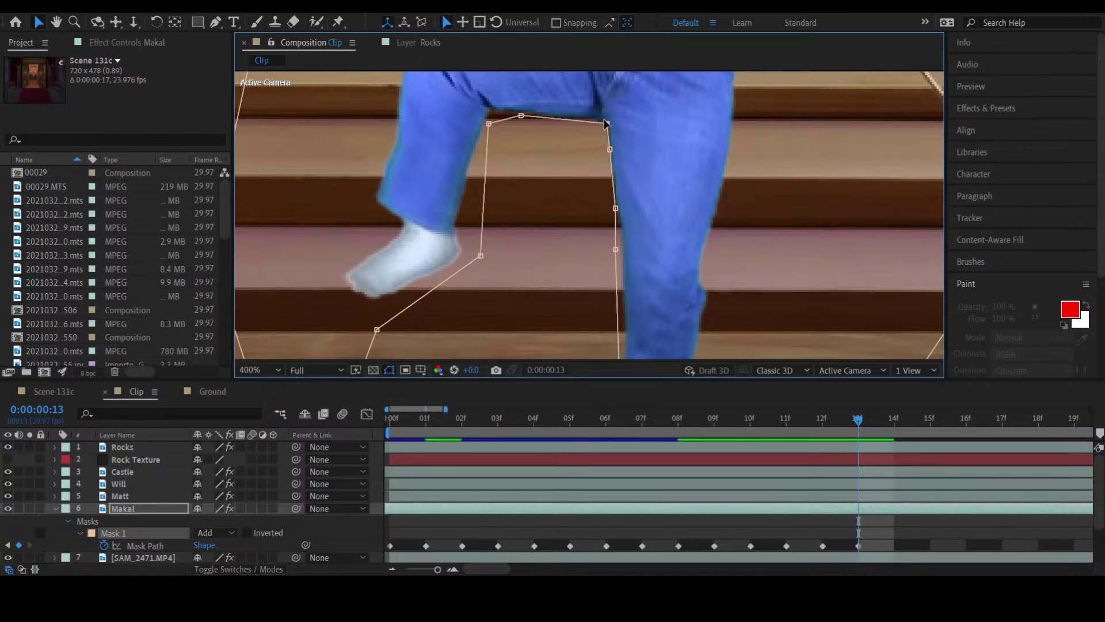
key("comma")
key("comma")
key("comma")
key("comma")
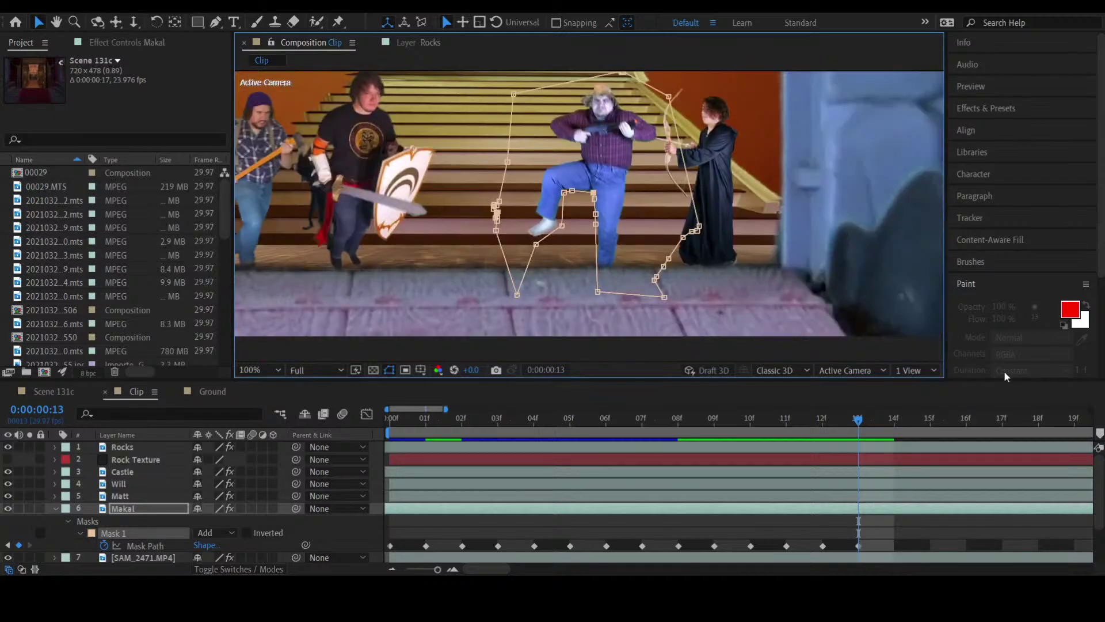
key("comma")
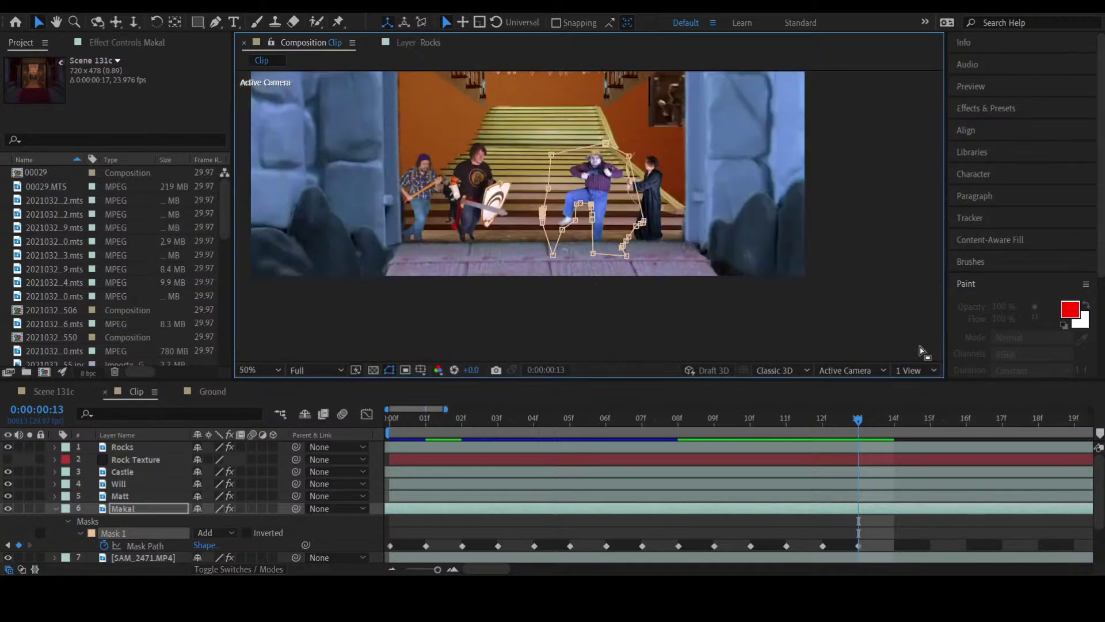
double_click(879, 307)
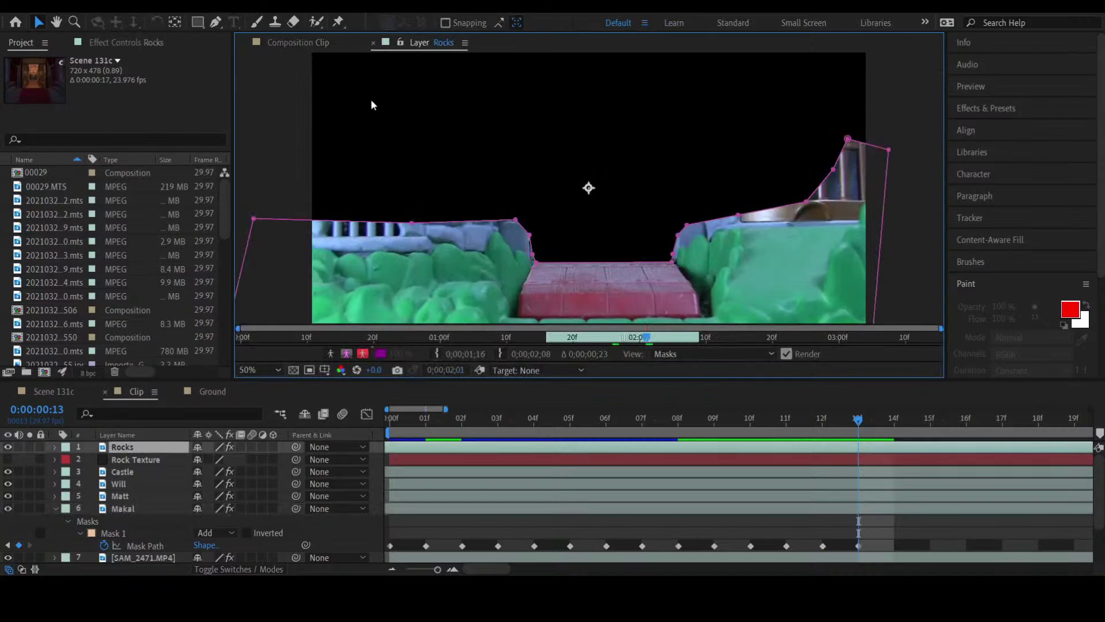
key("KP_6")
left_click(311, 44)
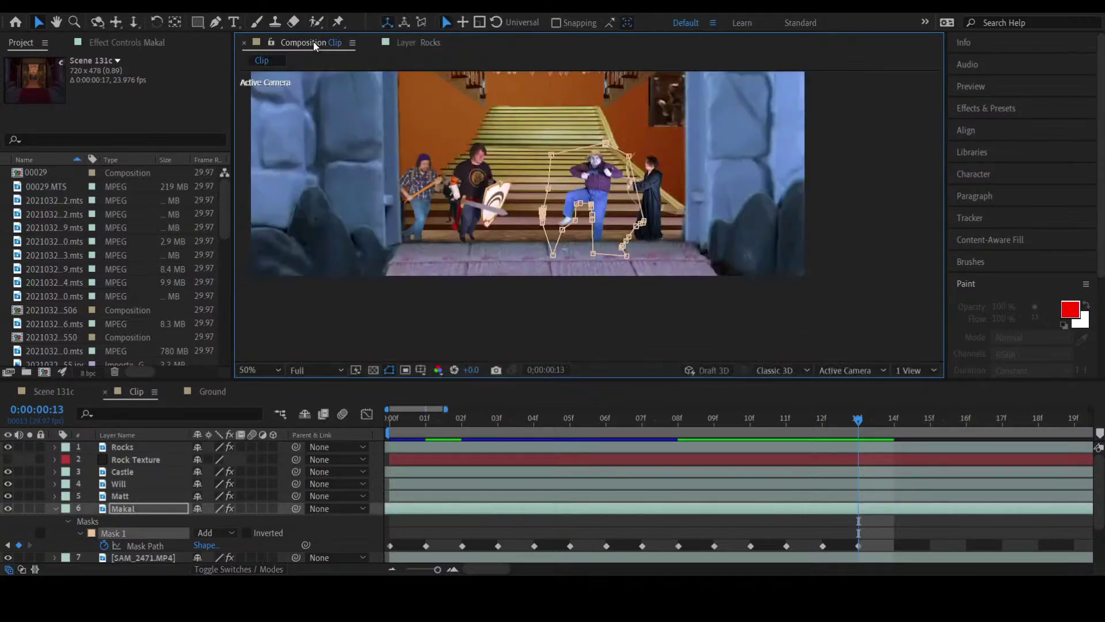
Step: Examine the actor's leg cutout at frame 13 close up and in the full composition with layer 6 deselected
left_click(920, 344)
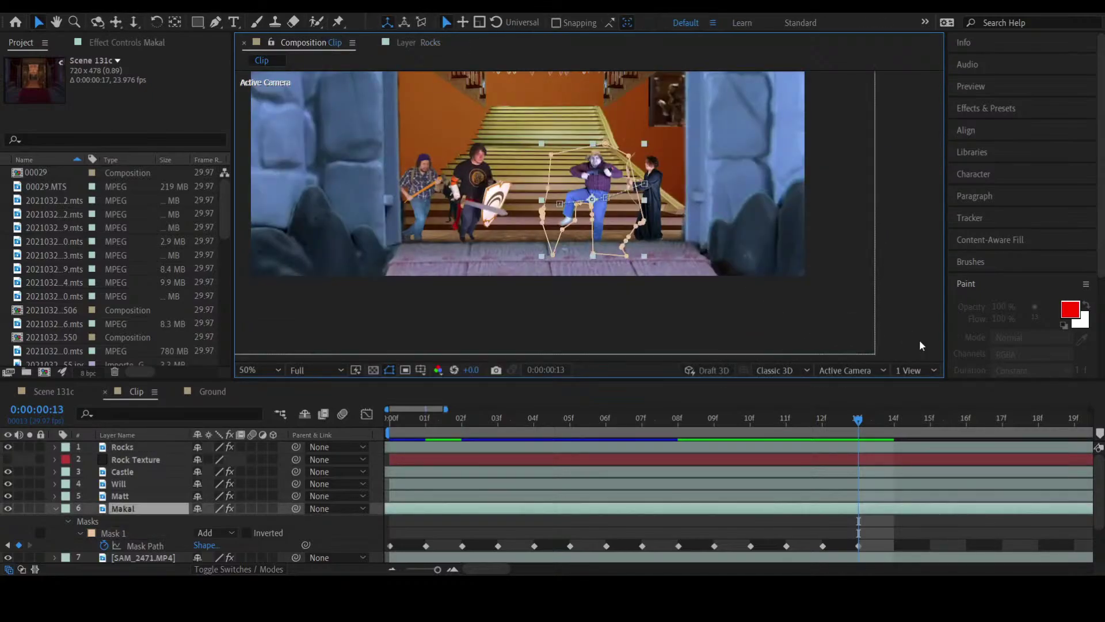
key("KP_1")
key("period")
key("period")
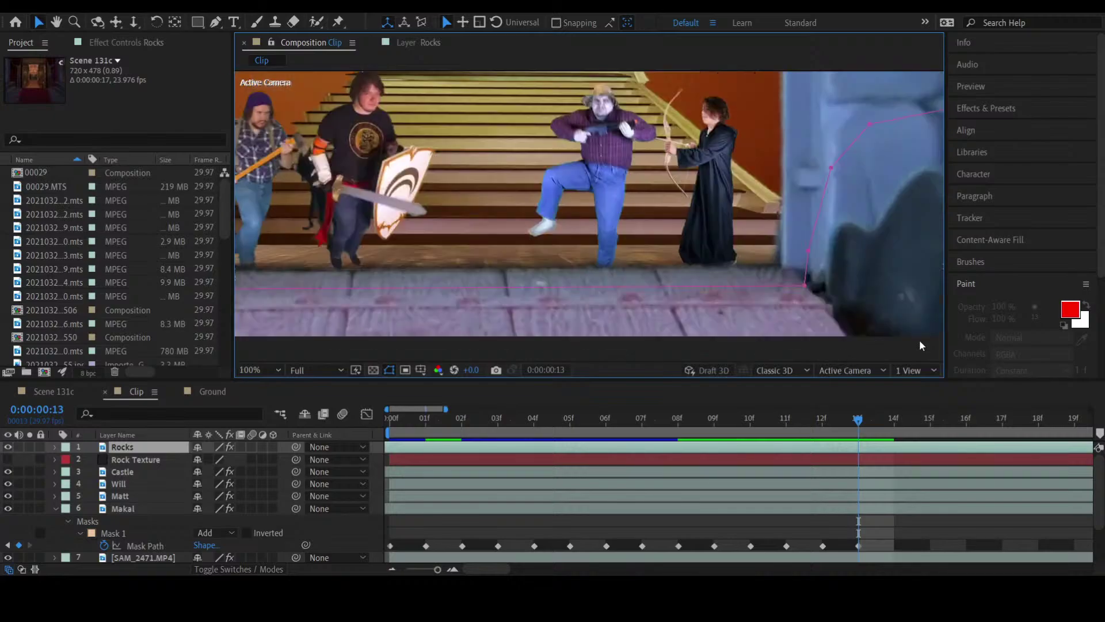
key("comma")
key("comma")
key("comma")
key("comma")
key("period")
key("period")
key("period")
key("period")
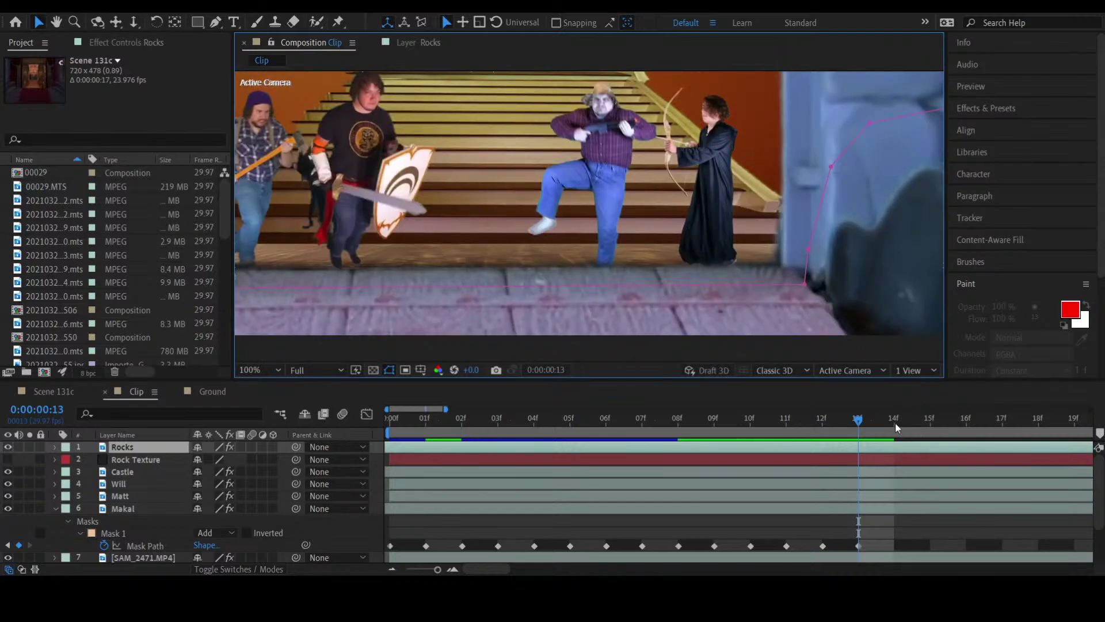
Step: Go to frame 14 and move layer 6's mask vertex that cuts into the raised foot out below it
left_click(896, 422)
mouse_move(896, 422)
left_mouse_down()
mouse_move(879, 448)
mouse_move(870, 422)
mouse_move(852, 423)
mouse_move(910, 424)
left_mouse_up()
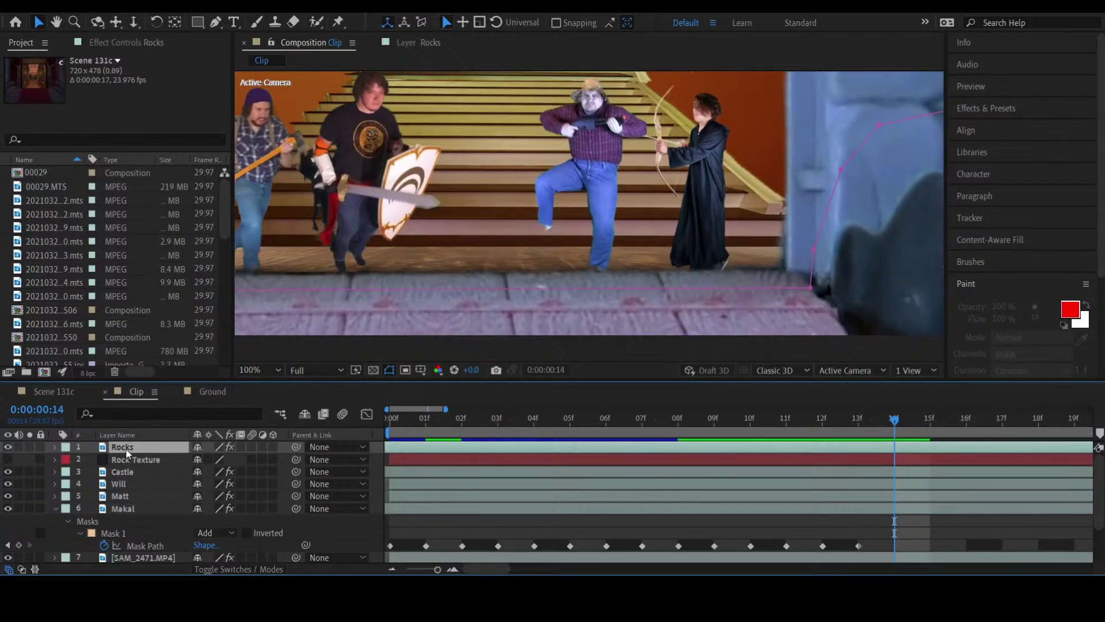
left_click(123, 507)
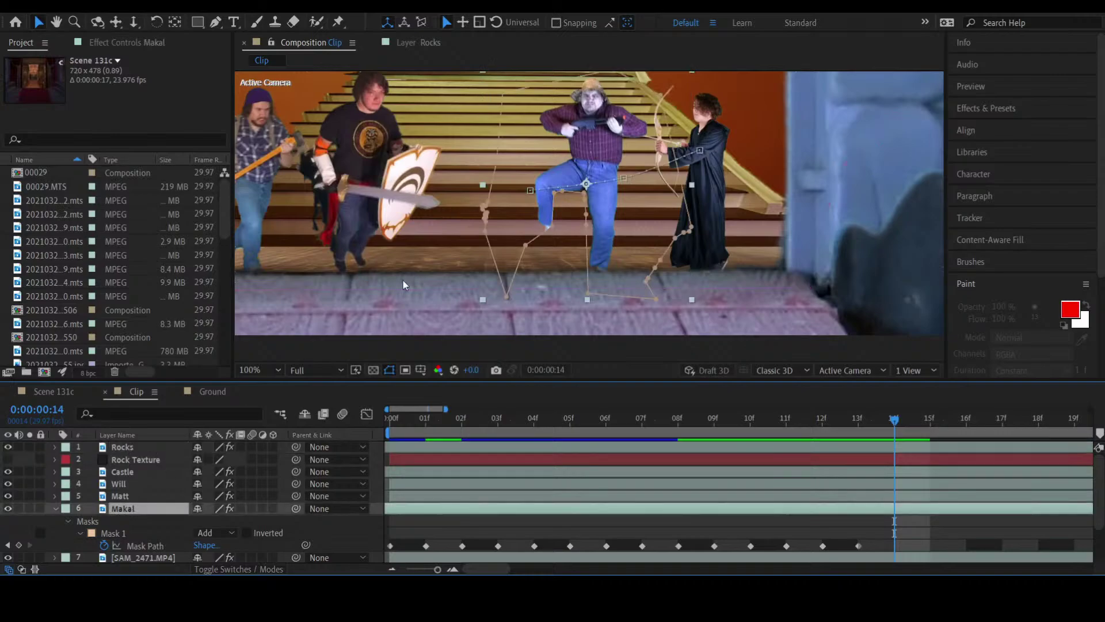
left_click(549, 229)
left_click_drag(549, 228, 529, 257)
Step: Move mask vertices at frame 14 clear of the bent knee and out along the standing leg's inner edge, and check the cutout
key("period")
key("period")
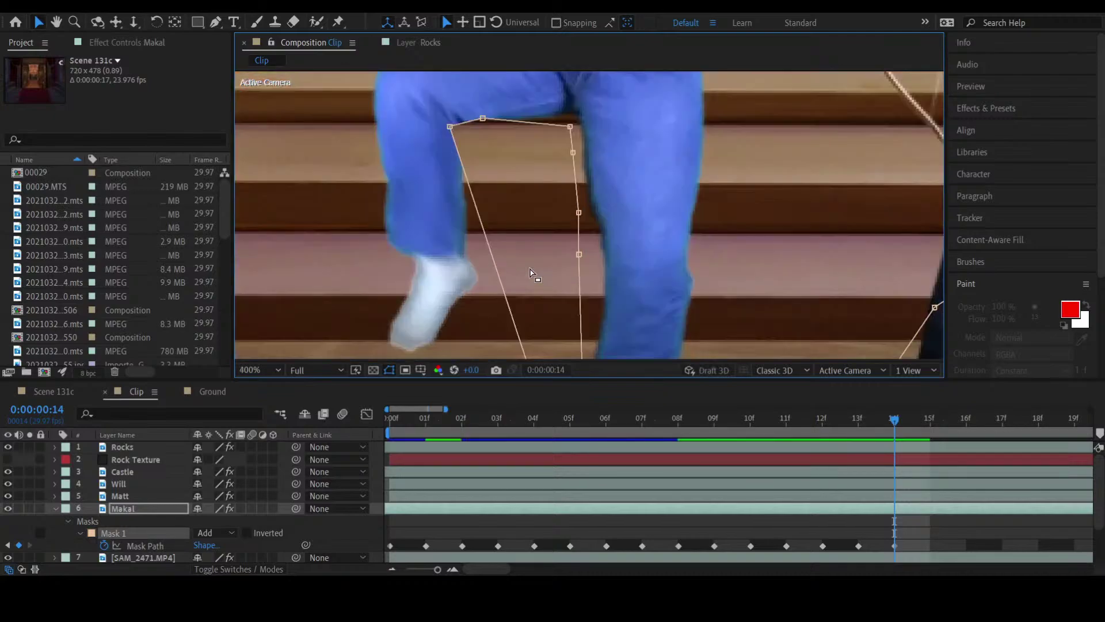
mouse_move(483, 119)
left_mouse_down()
mouse_move(498, 144)
mouse_move(477, 138)
left_mouse_up()
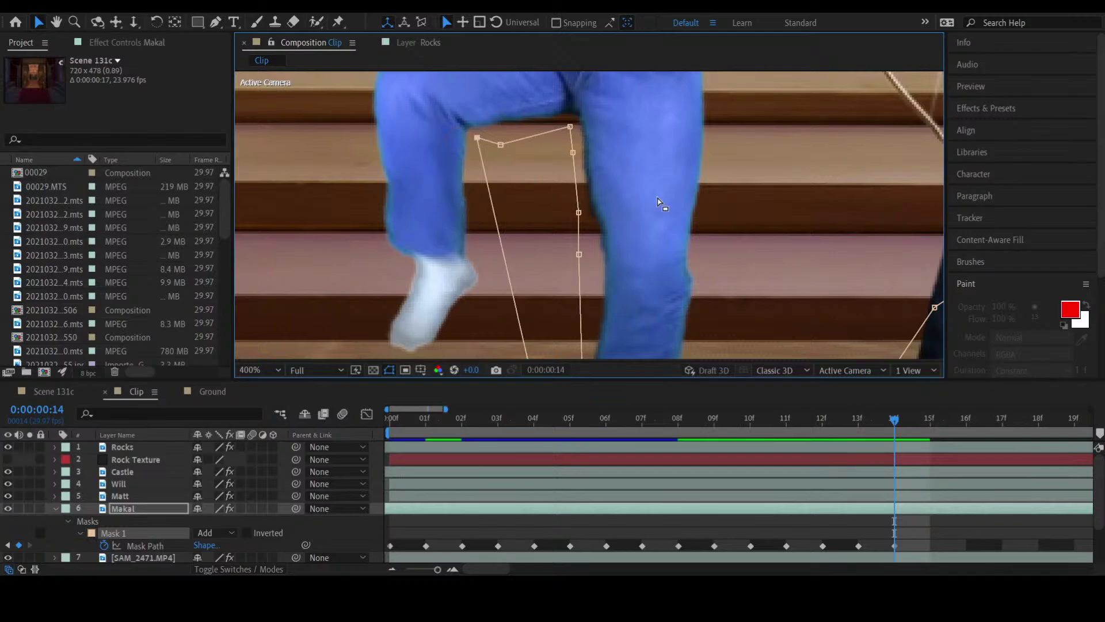
left_click_drag(581, 215, 598, 222)
left_click(585, 175)
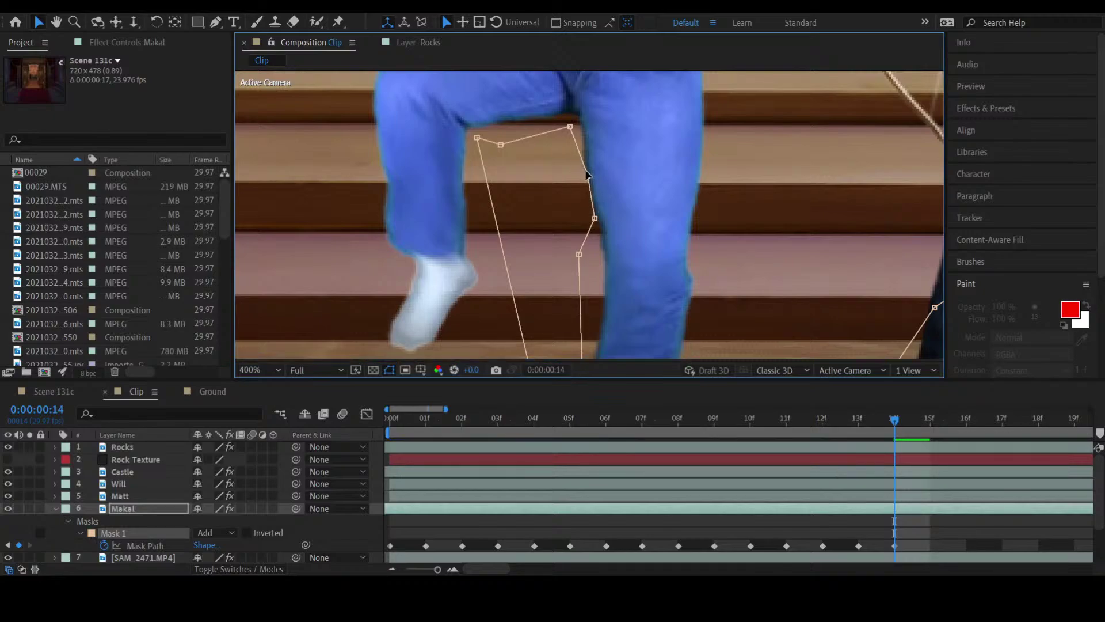
left_click(862, 336)
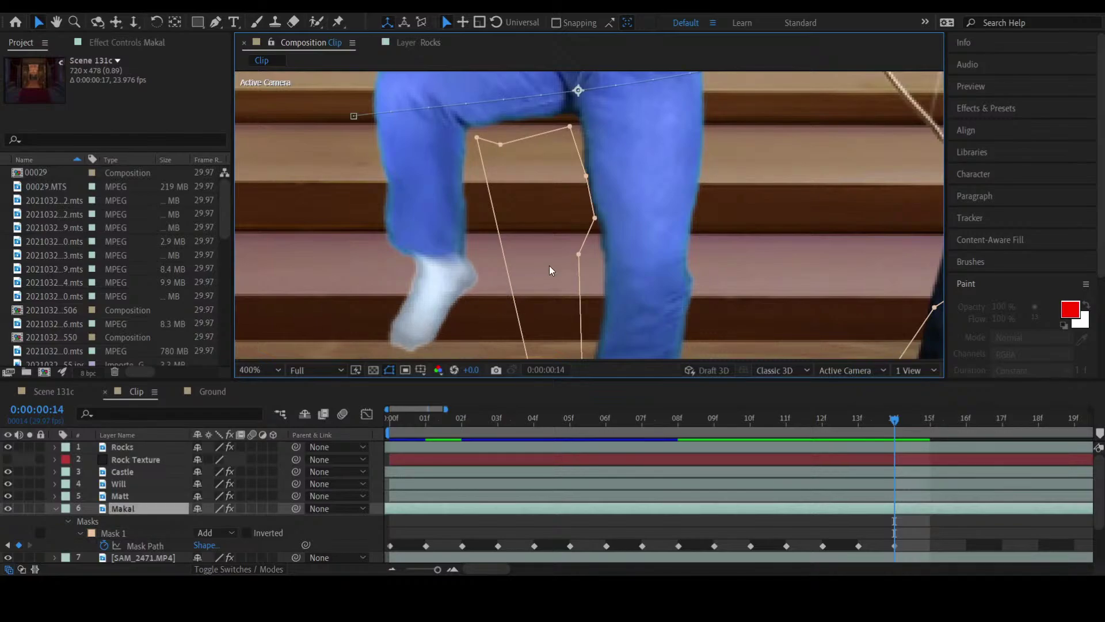
scroll(530, 192, "down", 6)
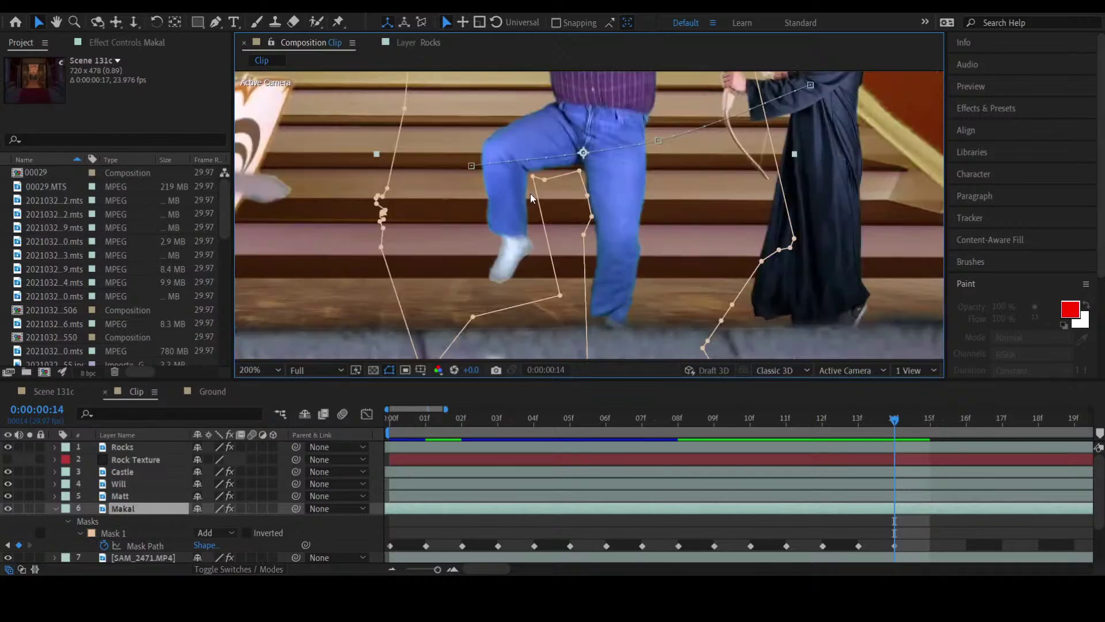
left_click(919, 236)
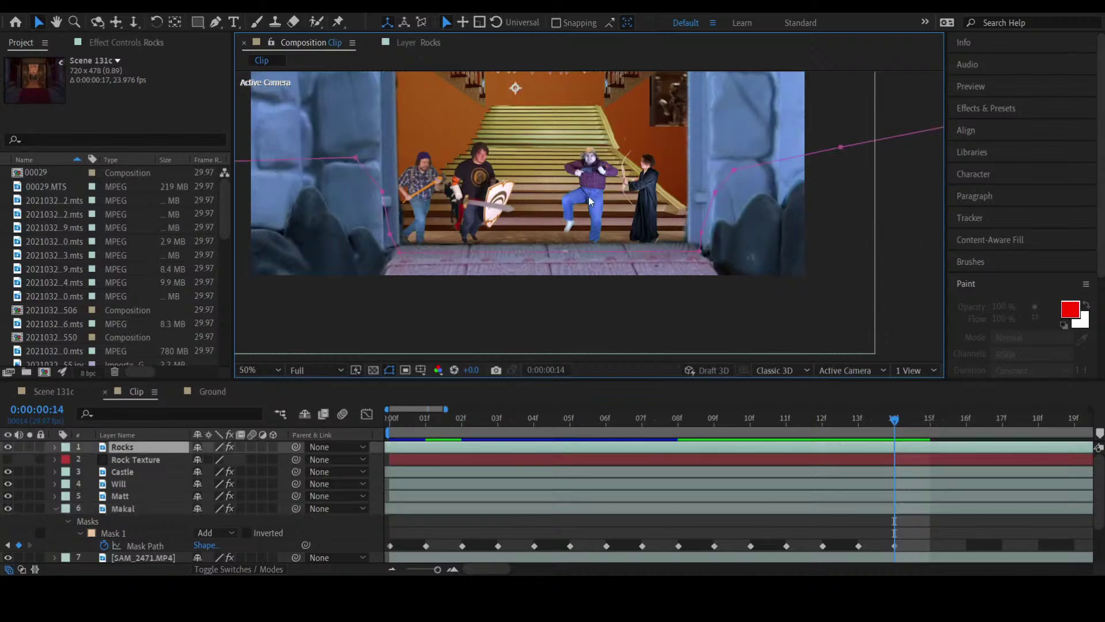
scroll(588, 195, "up", 4)
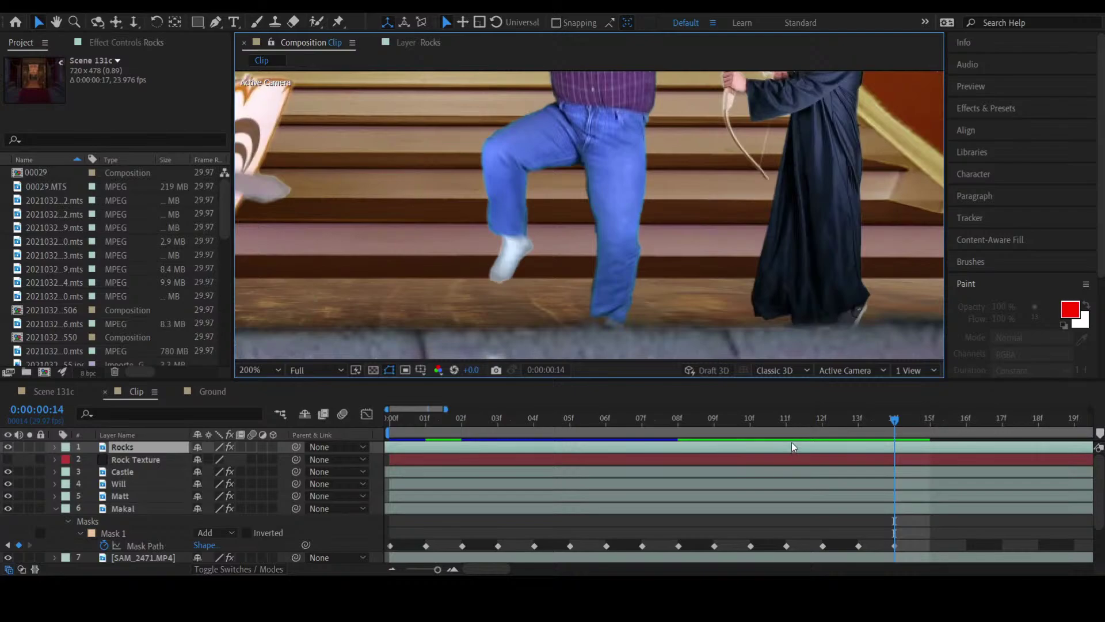
left_click(124, 508)
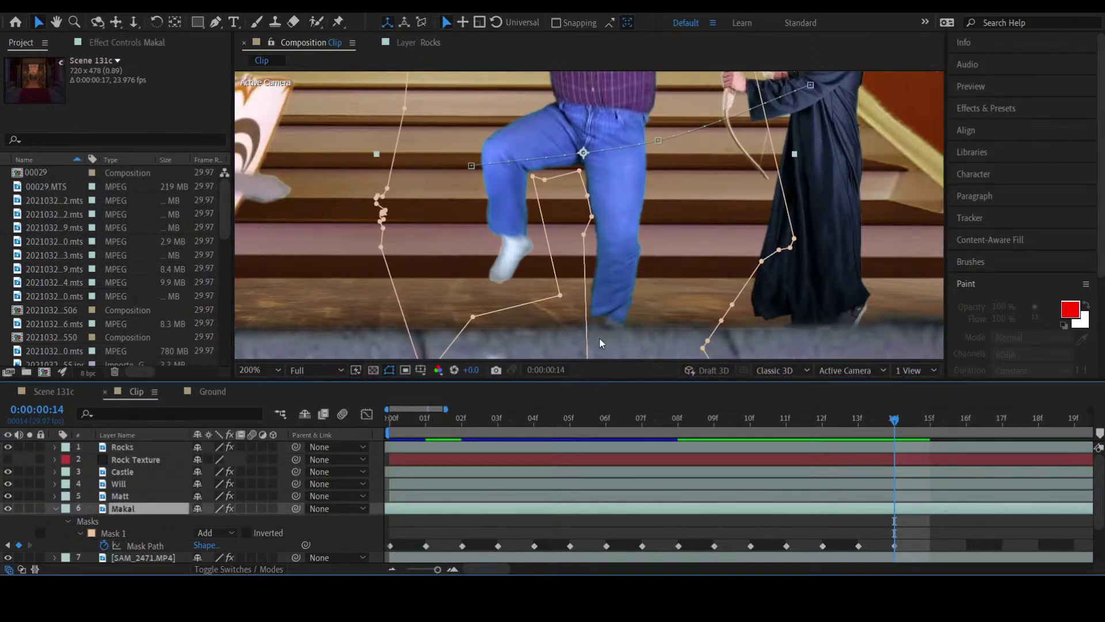
key("comma")
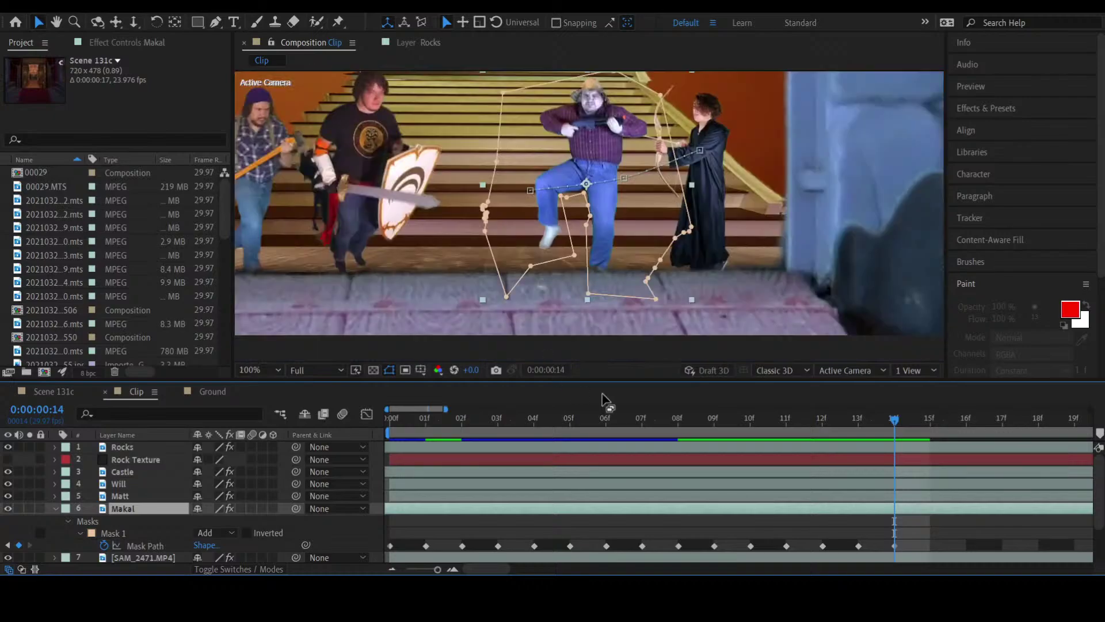
Step: Go to frame 15 and move layer 6's mask vertices away from the bent knee's underside and out toward the standing leg
left_click(931, 424)
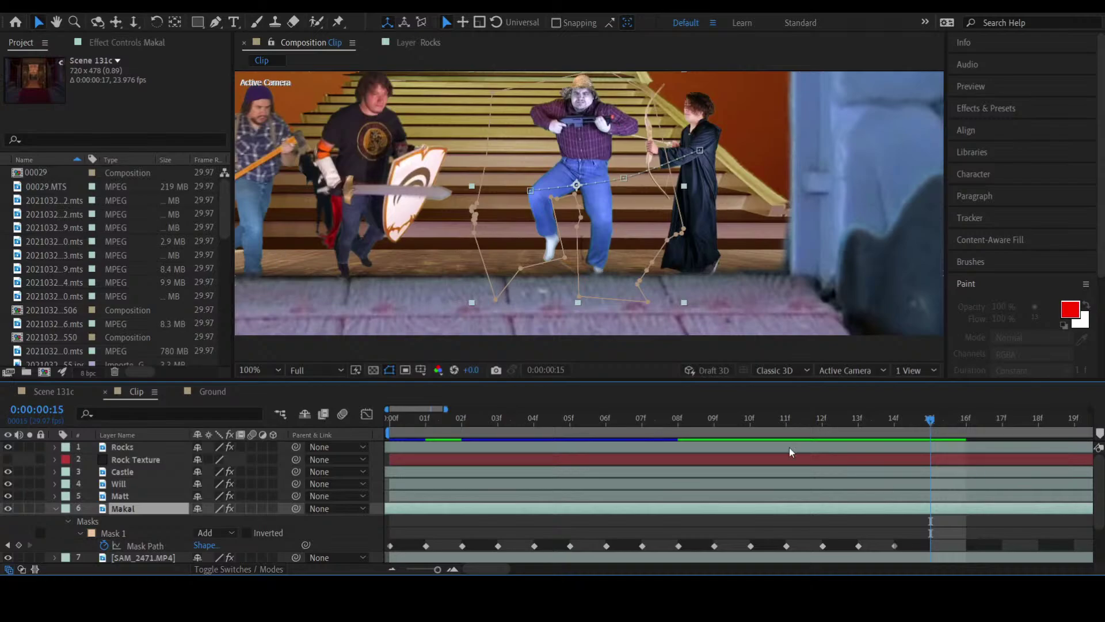
key("period")
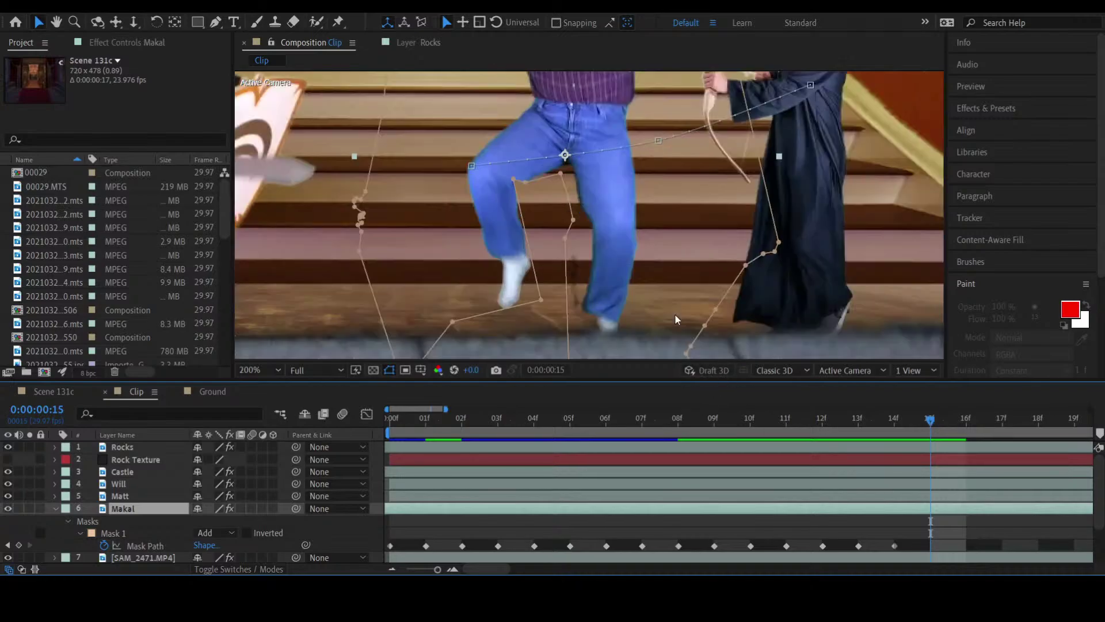
key("period")
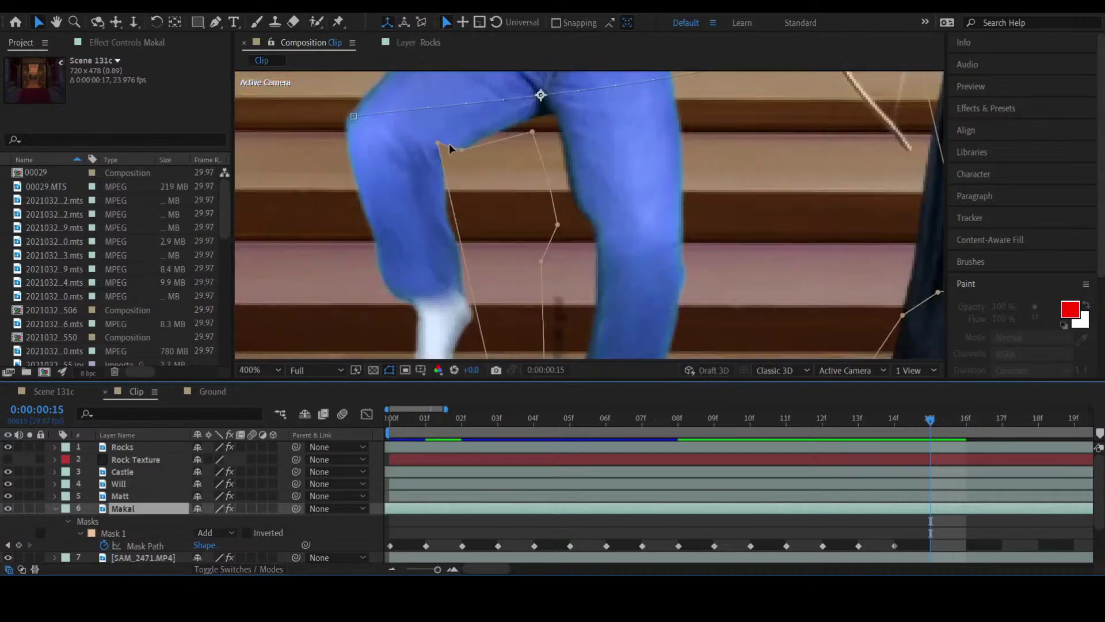
left_click_drag(438, 144, 473, 152)
left_click_drag(542, 261, 576, 294)
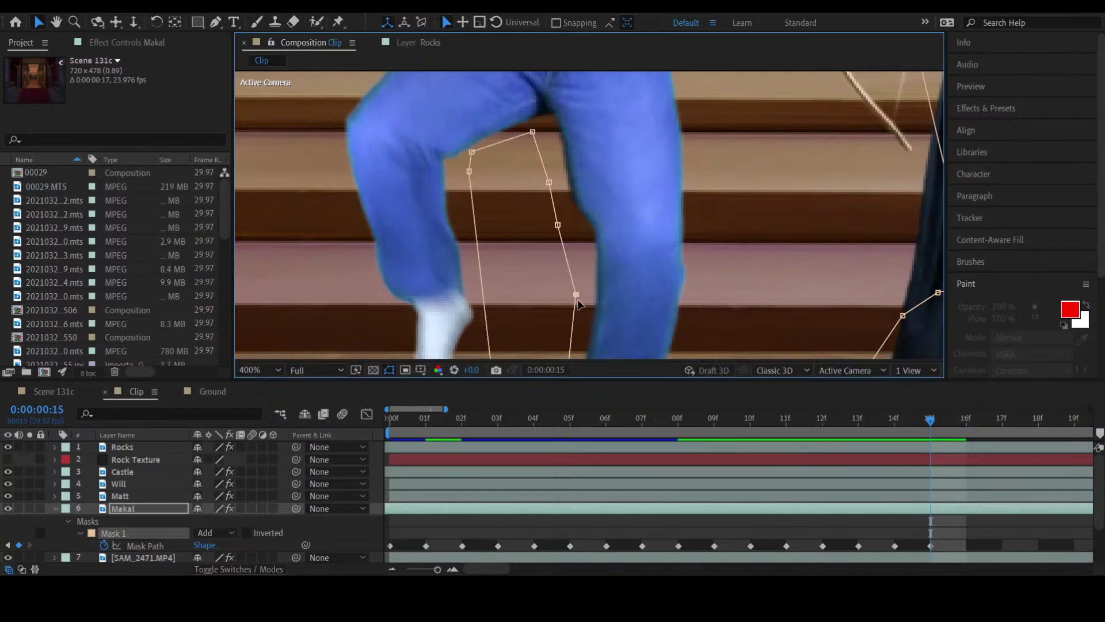
Step: Lower the mask vertex beneath the raised foot at frame 15 and nudge another closer to the standing leg's inner edge
left_click_drag(575, 246, 658, 124)
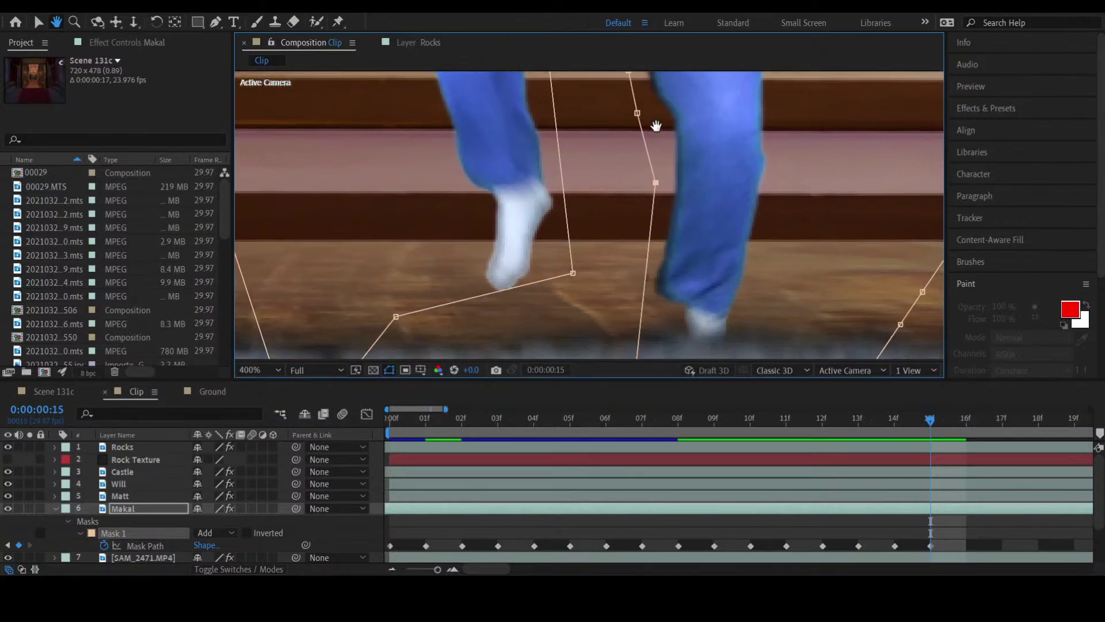
key("v")
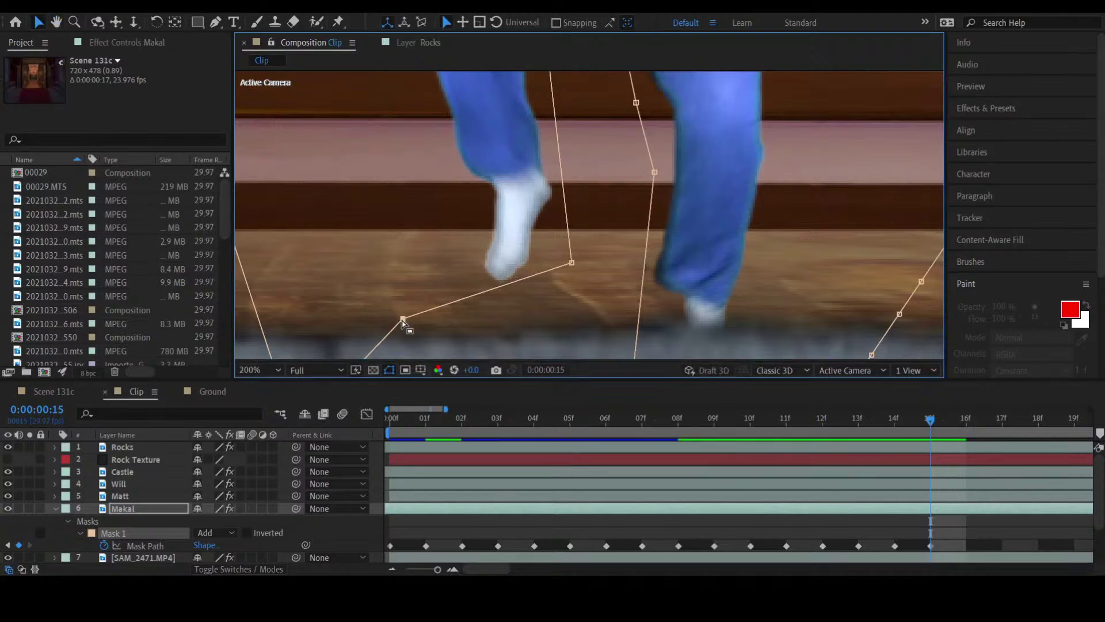
key("slash")
key("period")
key("period")
key("comma")
key("period")
left_click_drag(660, 179, 667, 181)
Step: Examine the leg cutout at frame 15 close up and in the full composition
key("comma")
key("comma")
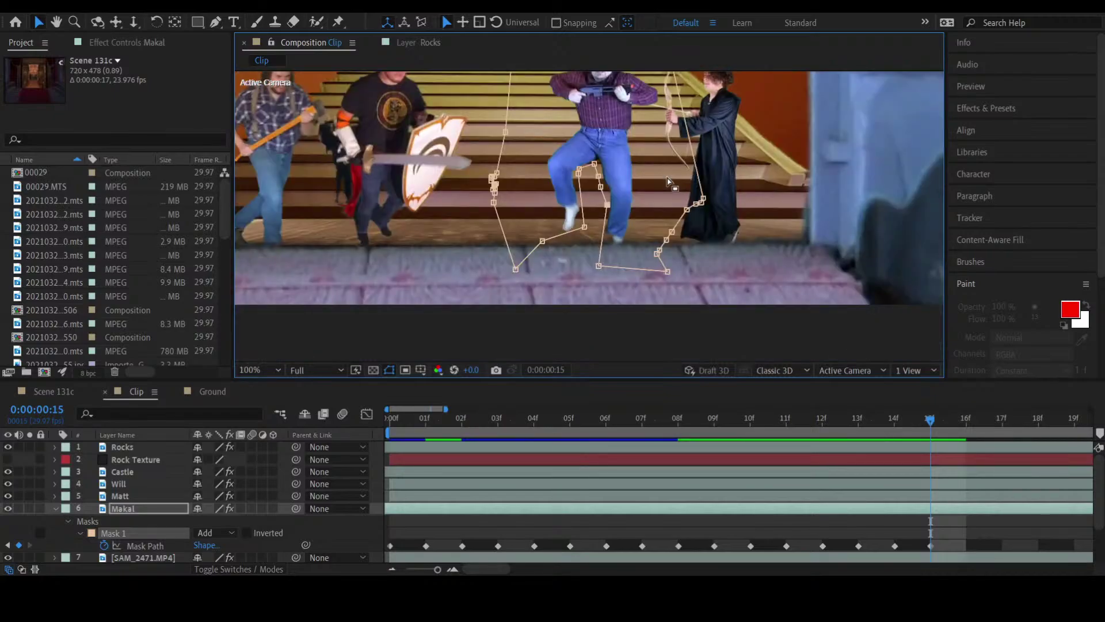
key("period")
key("period")
key("comma")
key("comma")
key("comma")
key("comma")
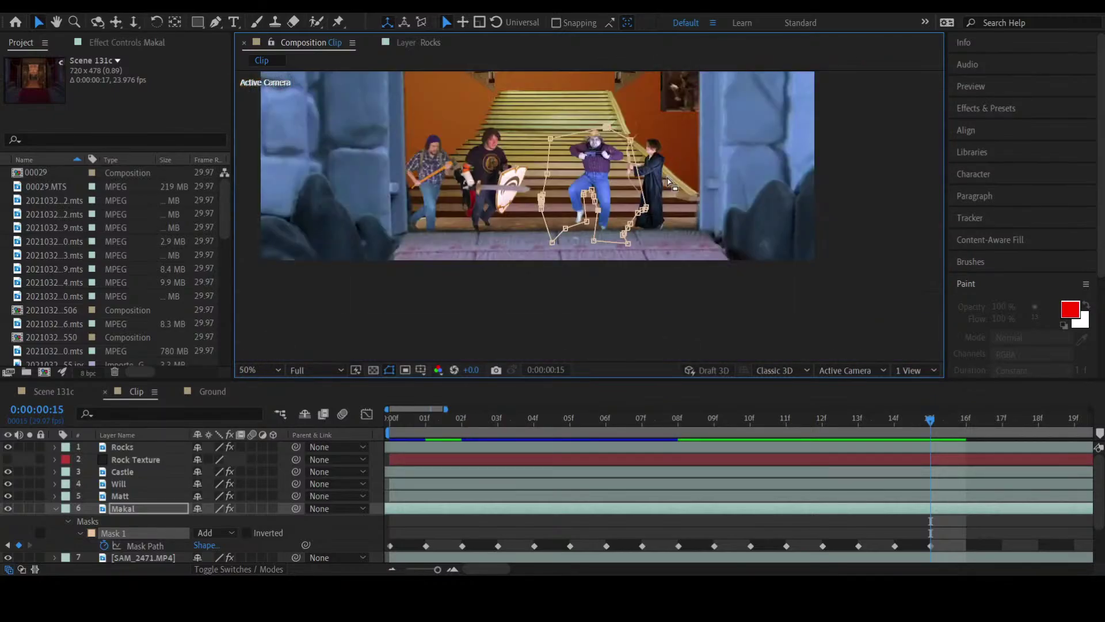
key("period")
key("period")
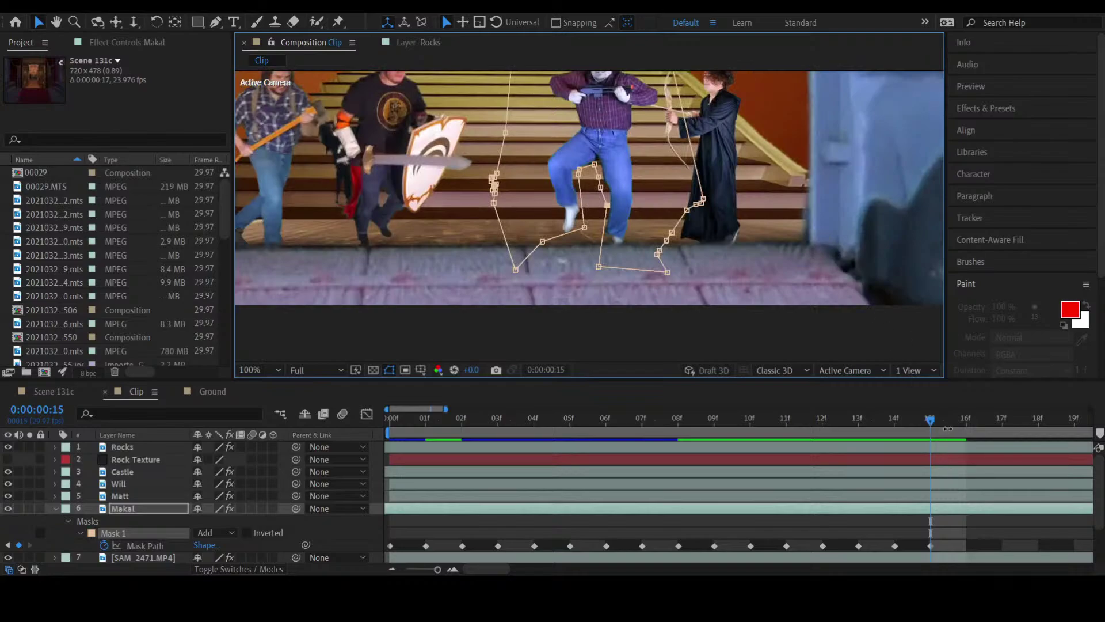
Step: Go to frame 16, move one mask vertex below the lowered foot and shift three out along the opposite leg's inner edge
left_click(969, 427)
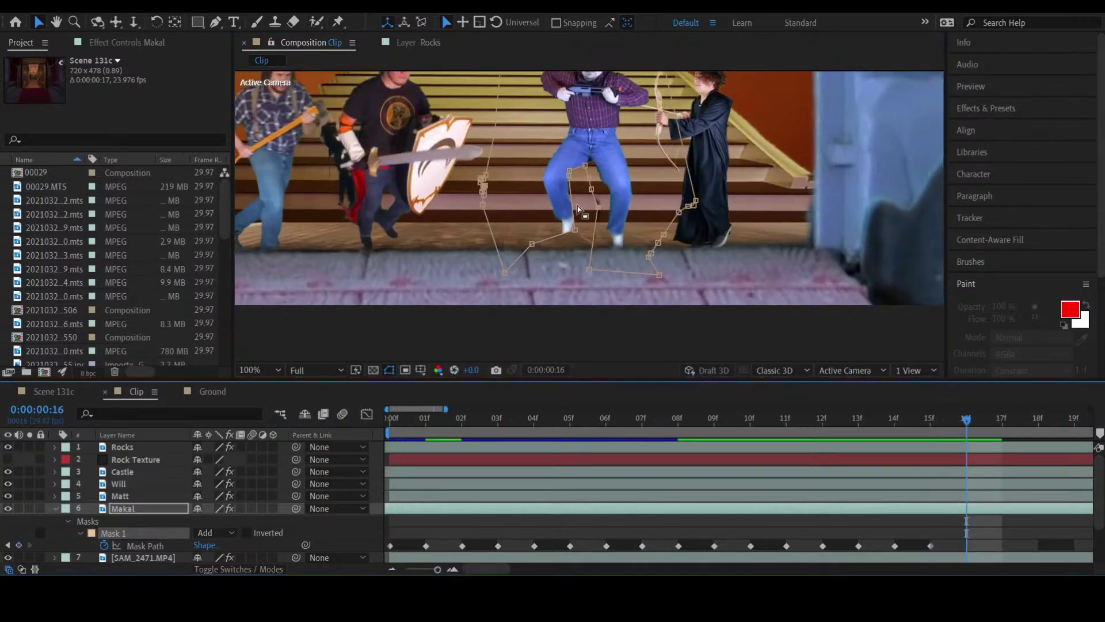
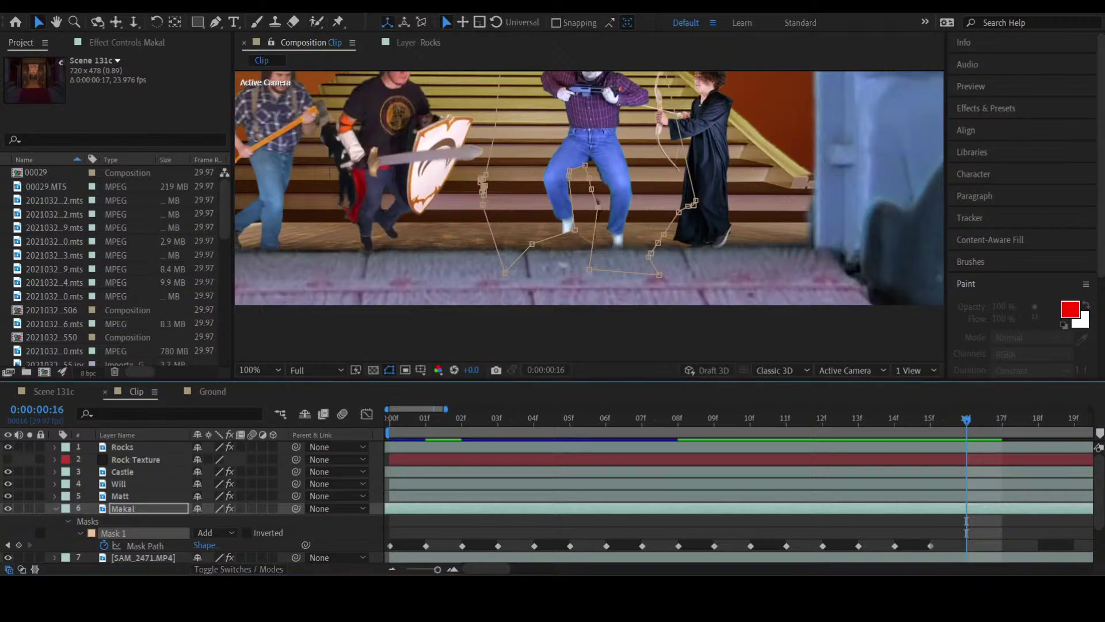
left_click_drag(575, 231, 587, 260)
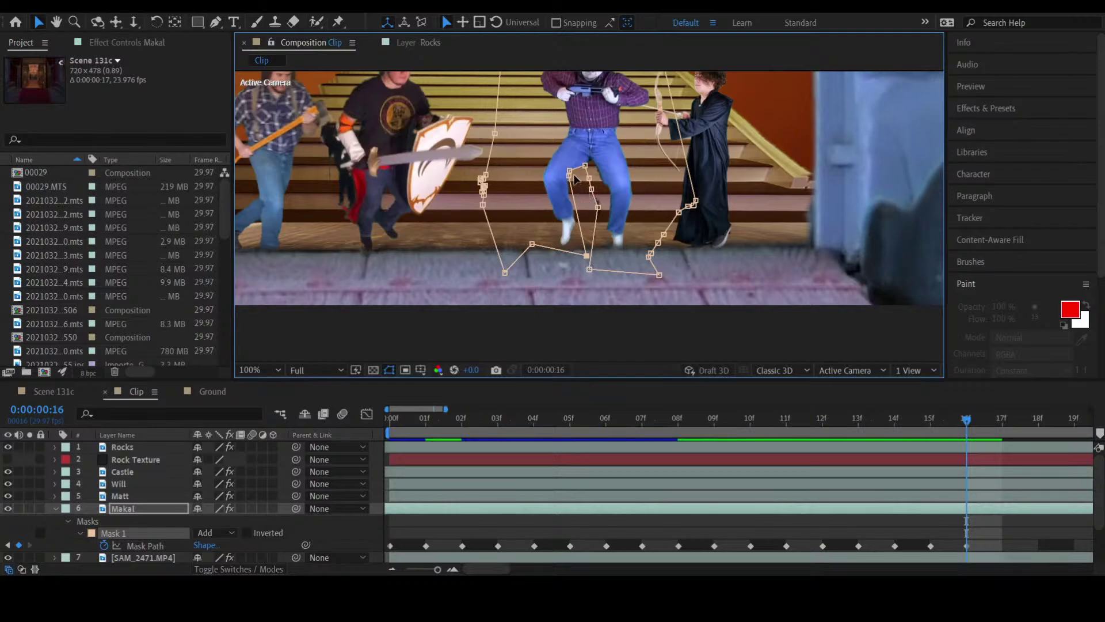
left_click_drag(597, 206, 596, 176)
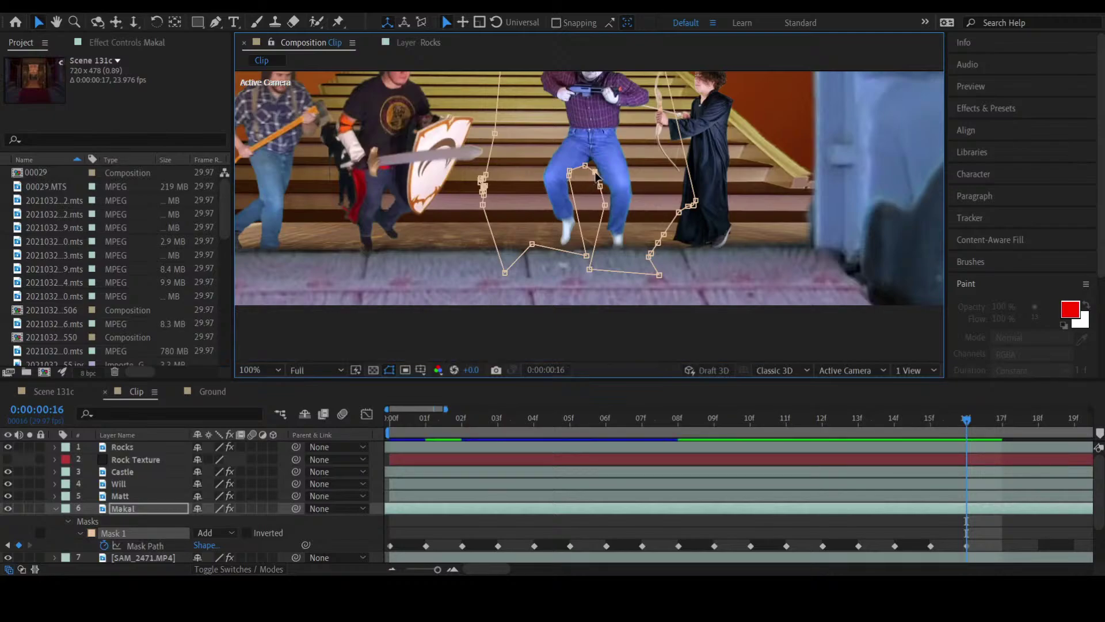
Step: Move two mask vertices at frame 16 off the knee and along the underside of the thigh
key("period")
key("period")
key("h")
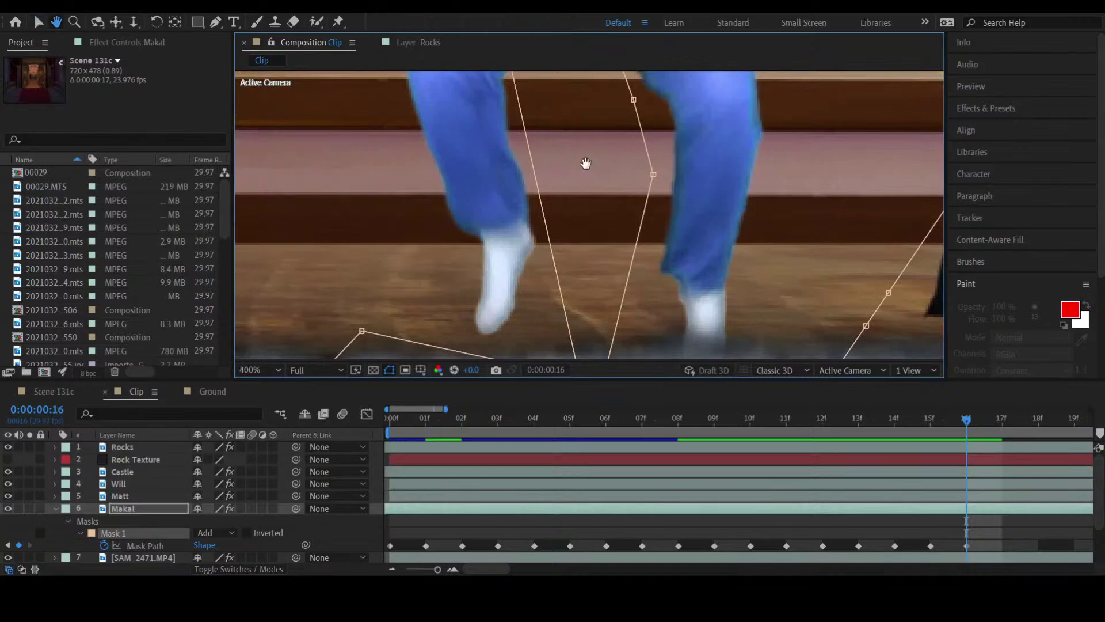
left_click_drag(587, 163, 626, 314)
key("v")
left_click(552, 189)
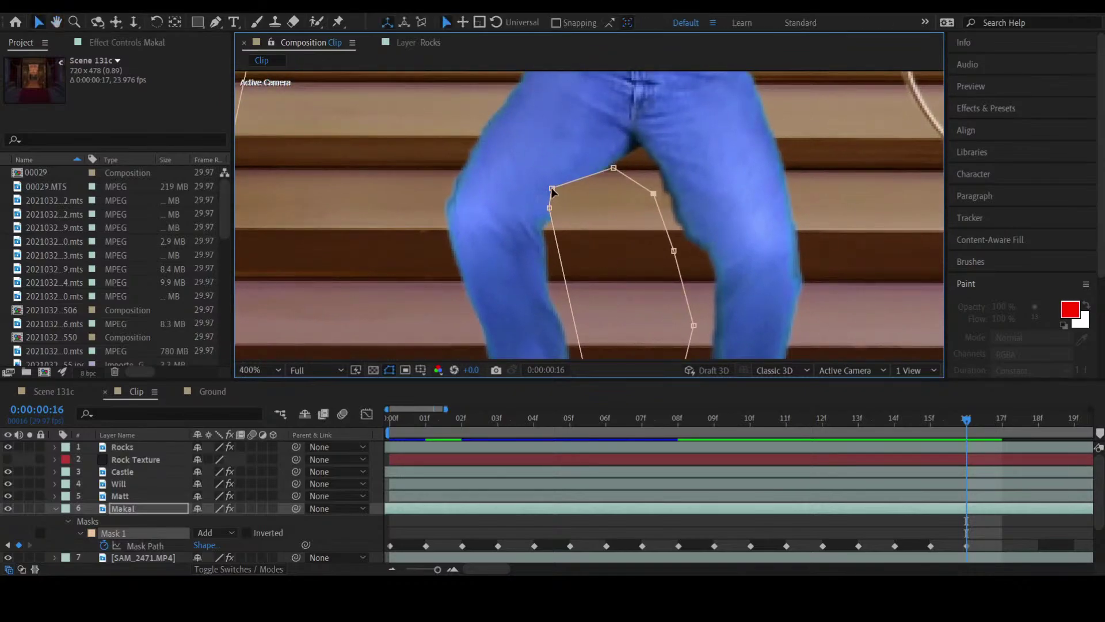
left_click_drag(552, 188, 568, 226)
left_click(549, 208)
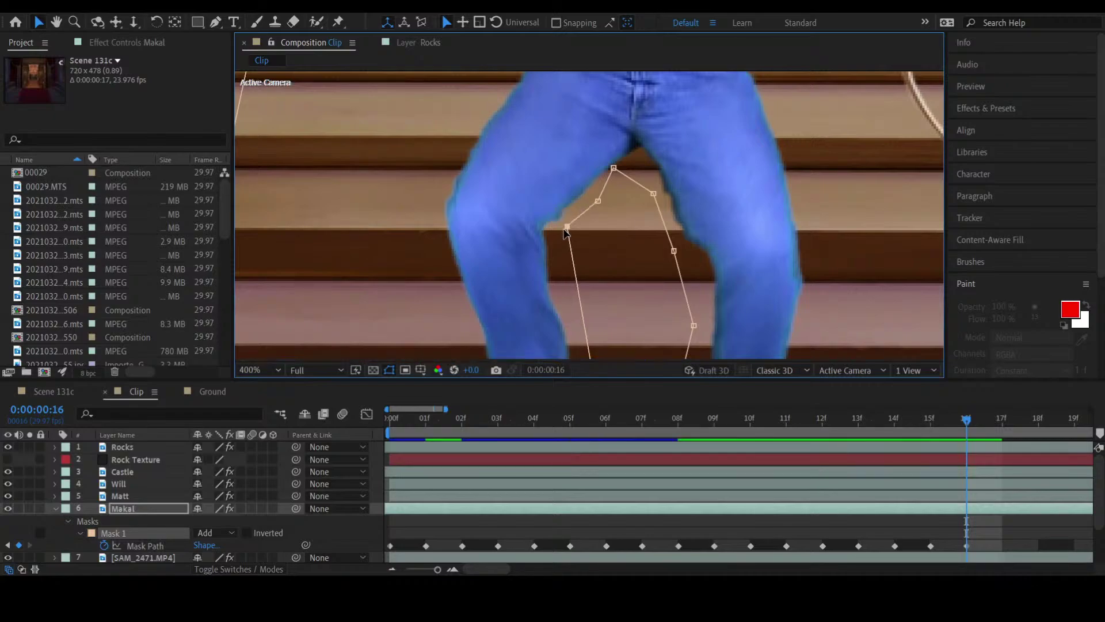
scroll(645, 253, "down", 4)
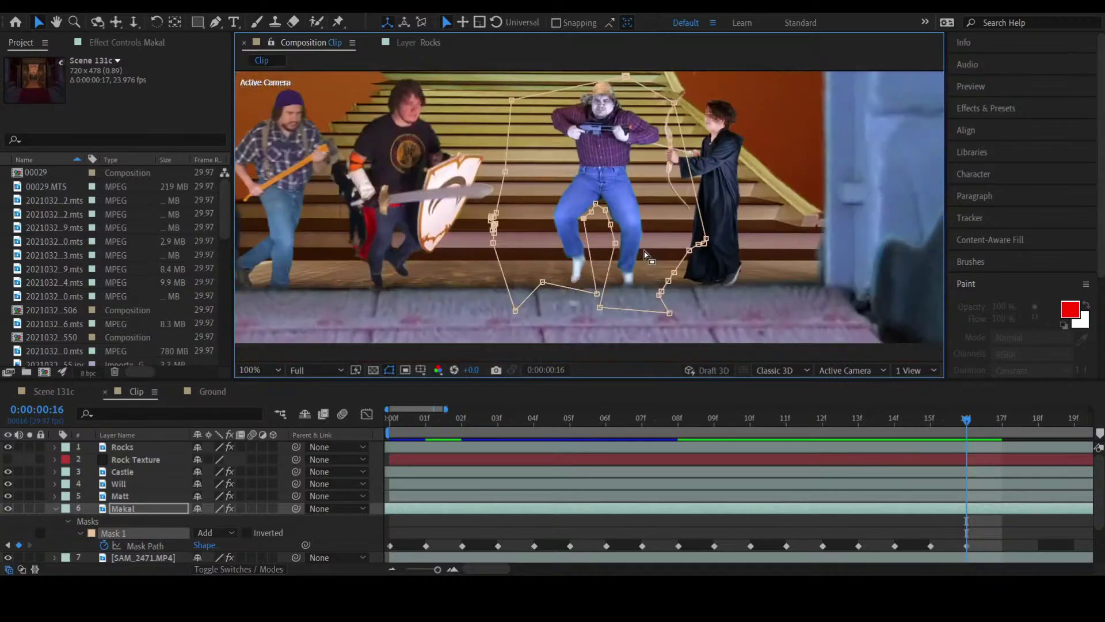
Step: Go to frame 17 and shift the mask vertices between the legs to follow the crotch and both inner thighs
left_click(1004, 410)
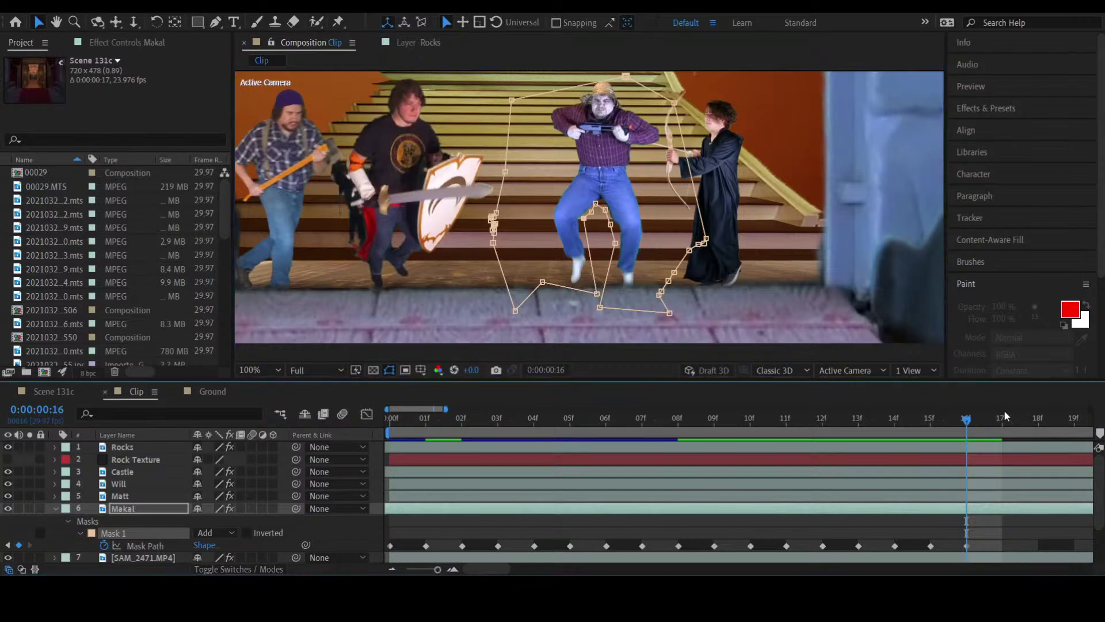
left_click(1001, 420)
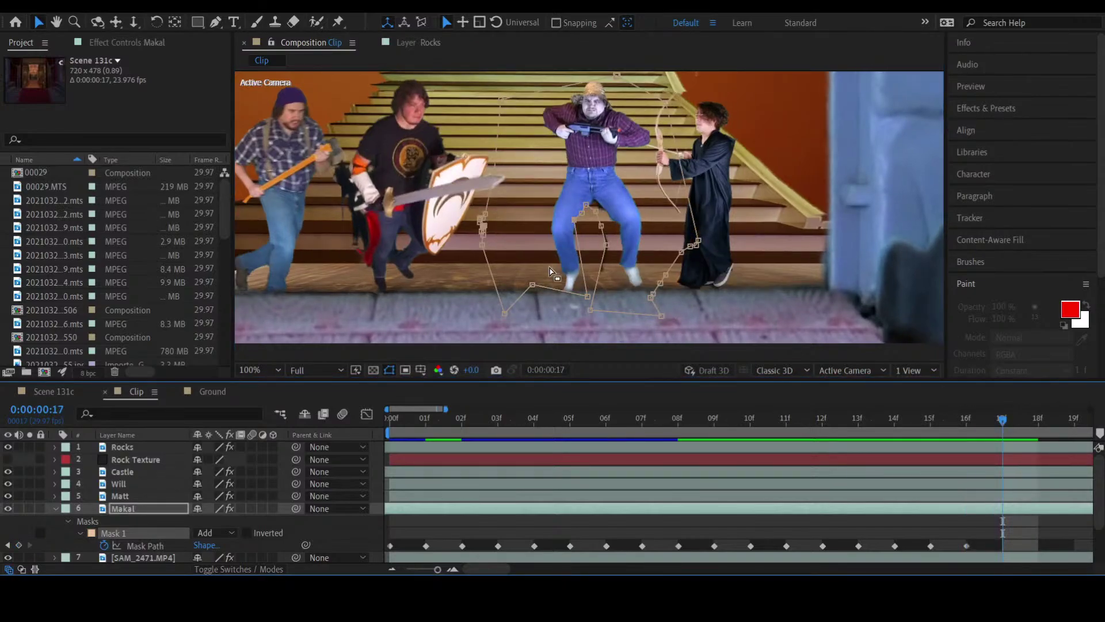
key("period")
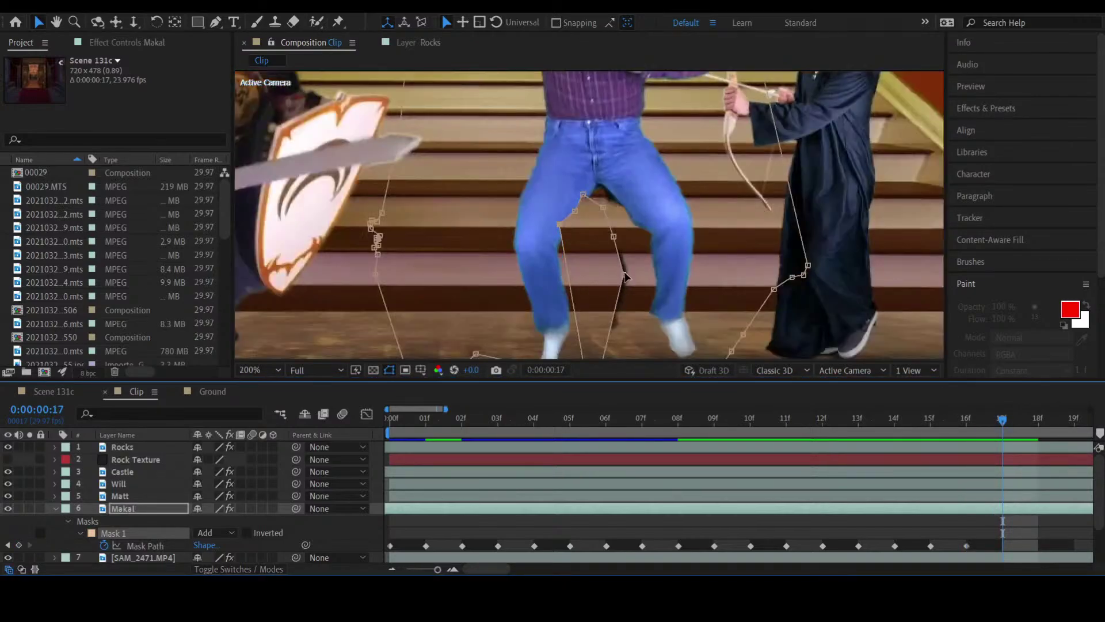
left_click_drag(625, 275, 639, 275)
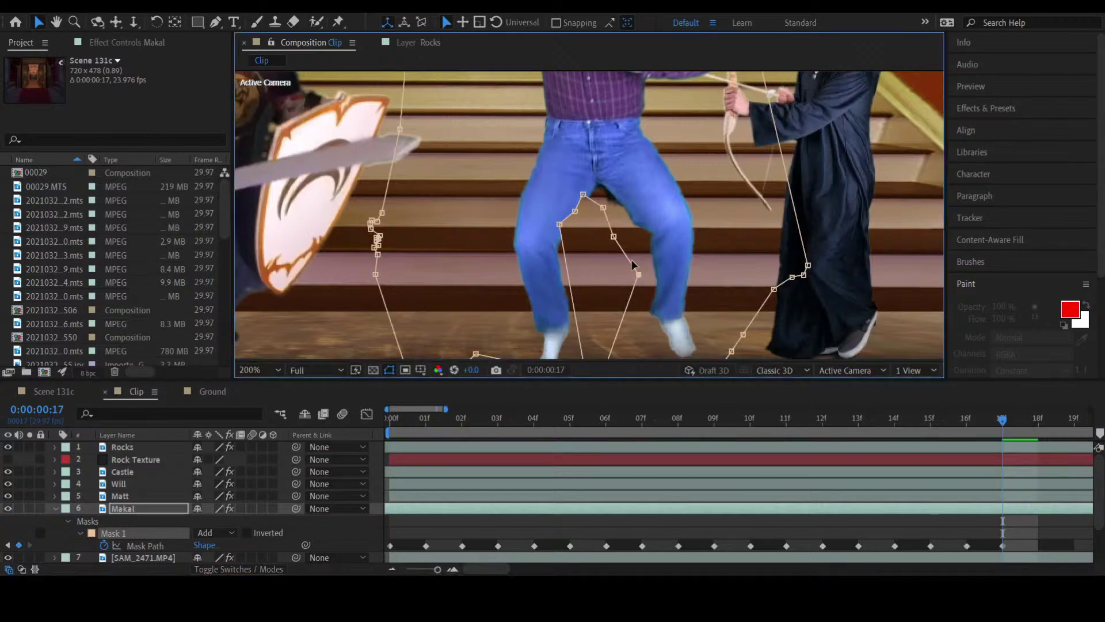
left_click_drag(614, 236, 573, 234)
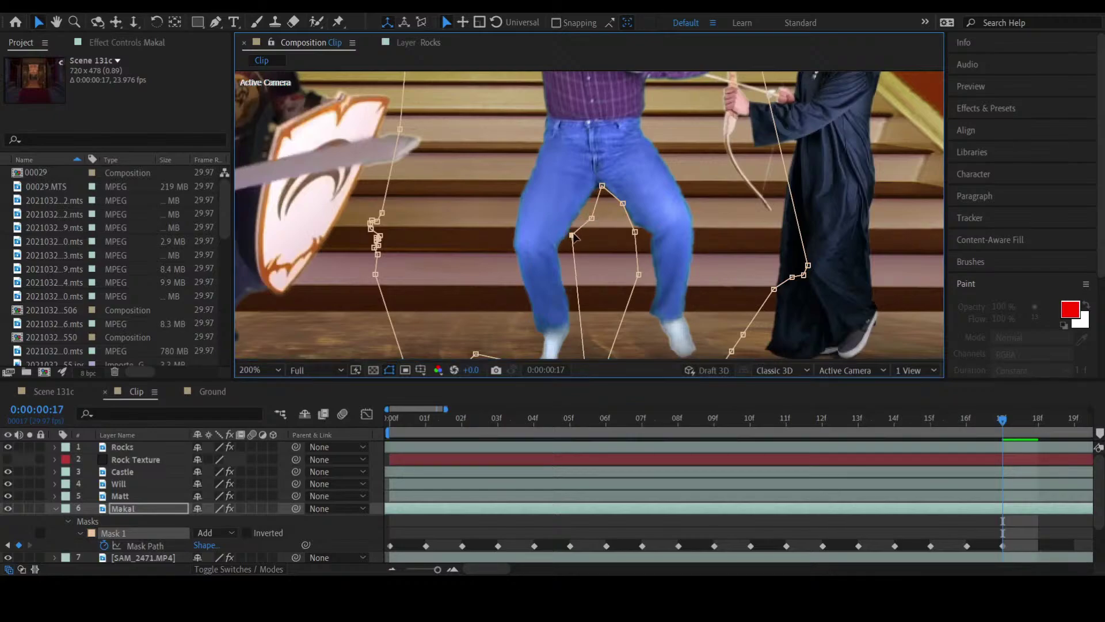
Step: Fine-tune the crotch and inner-thigh mask vertices at frame 17 and lower the vertex beneath the standing foot
key("period")
key("period")
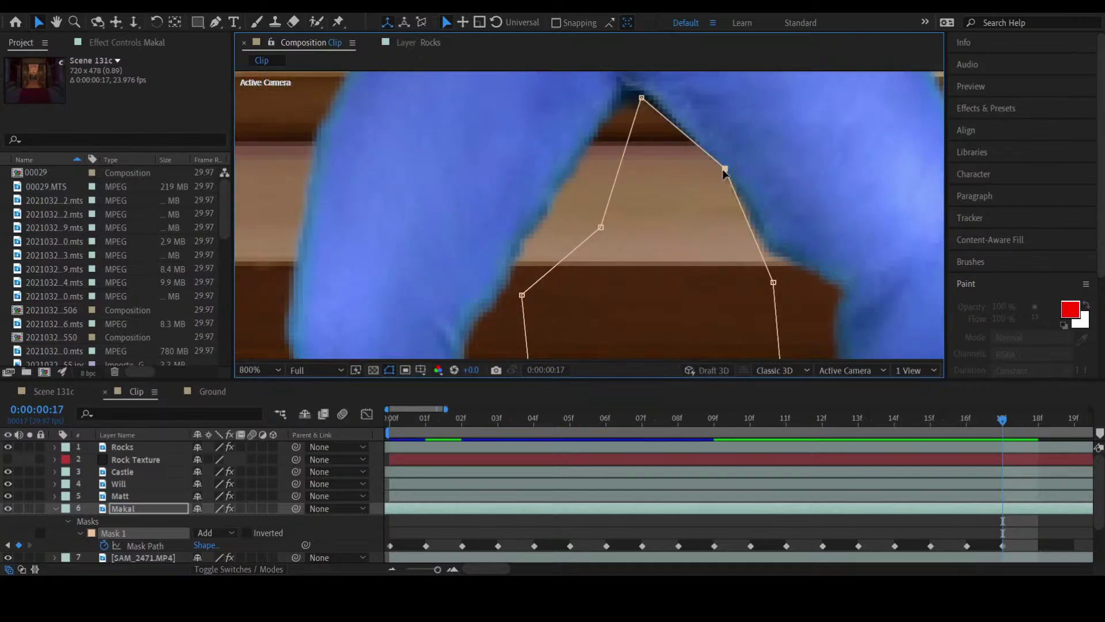
left_click_drag(723, 169, 721, 171)
left_click_drag(641, 98, 646, 98)
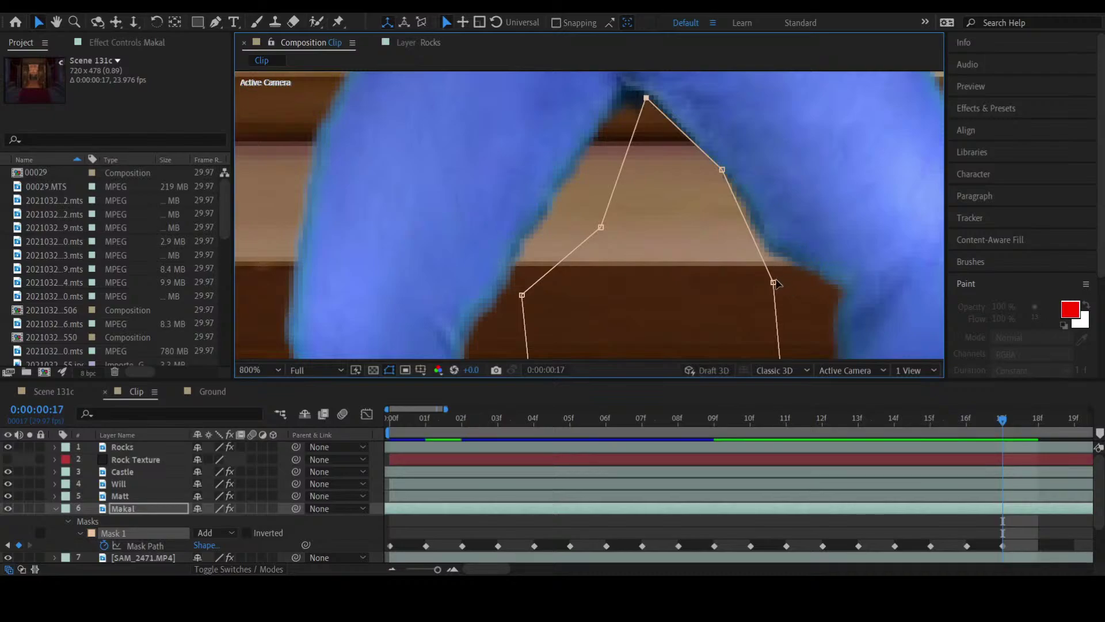
mouse_move(775, 283)
left_mouse_down()
mouse_move(787, 275)
mouse_move(779, 281)
left_mouse_up()
scroll(779, 281, "down", 2)
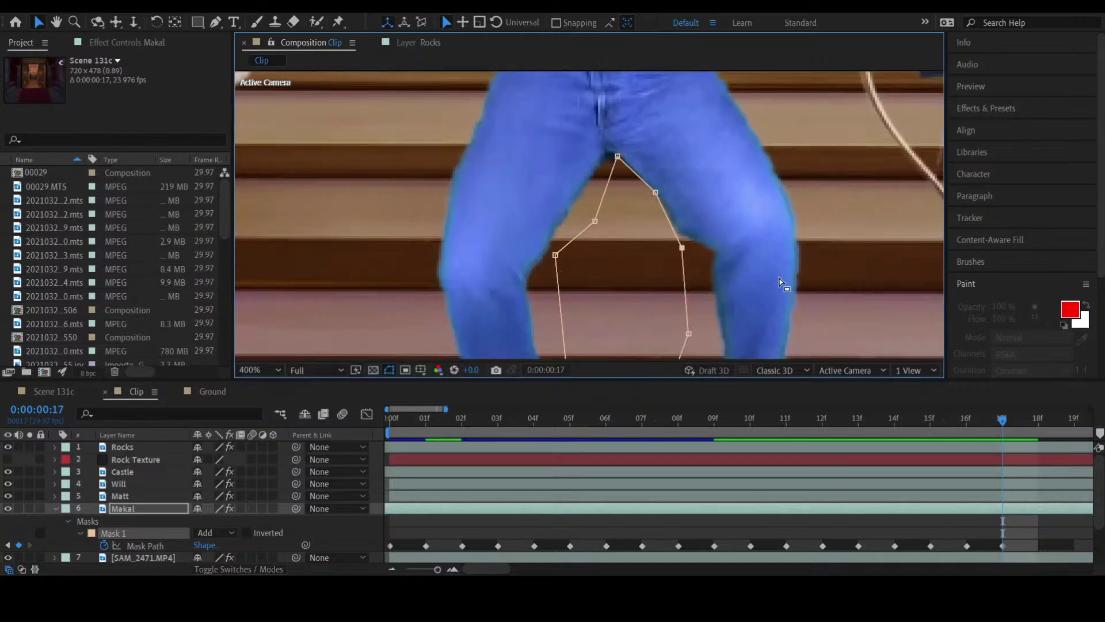
scroll(779, 281, "down", 1)
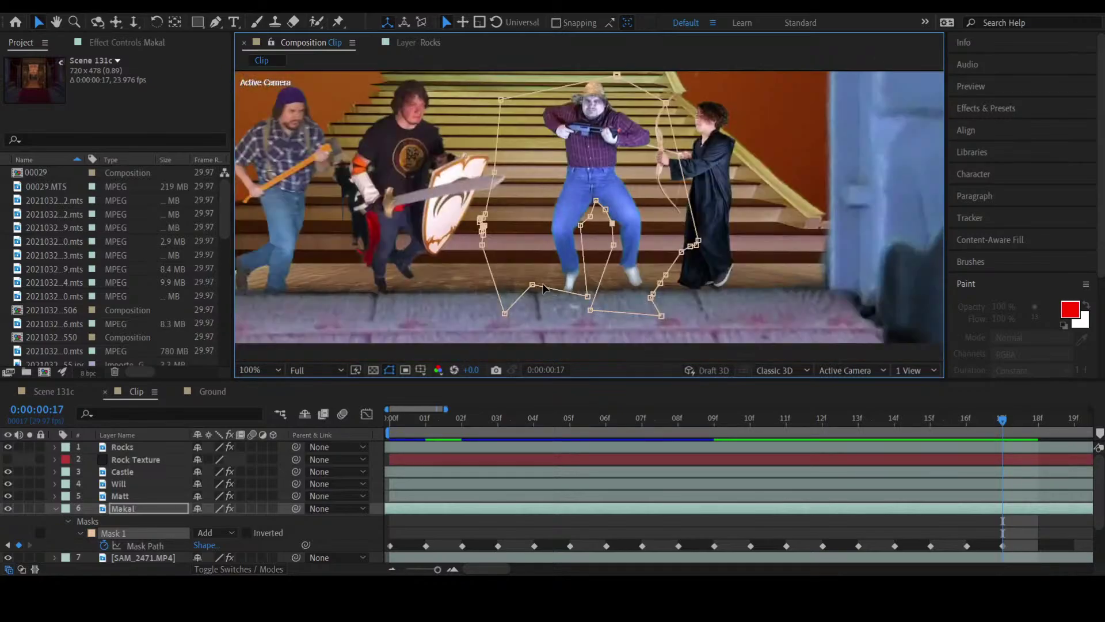
left_click_drag(532, 284, 533, 302)
Step: Go to frame 18, move two mask vertices out toward the raised leg and one off the standing leg's inner edge
left_click(980, 420)
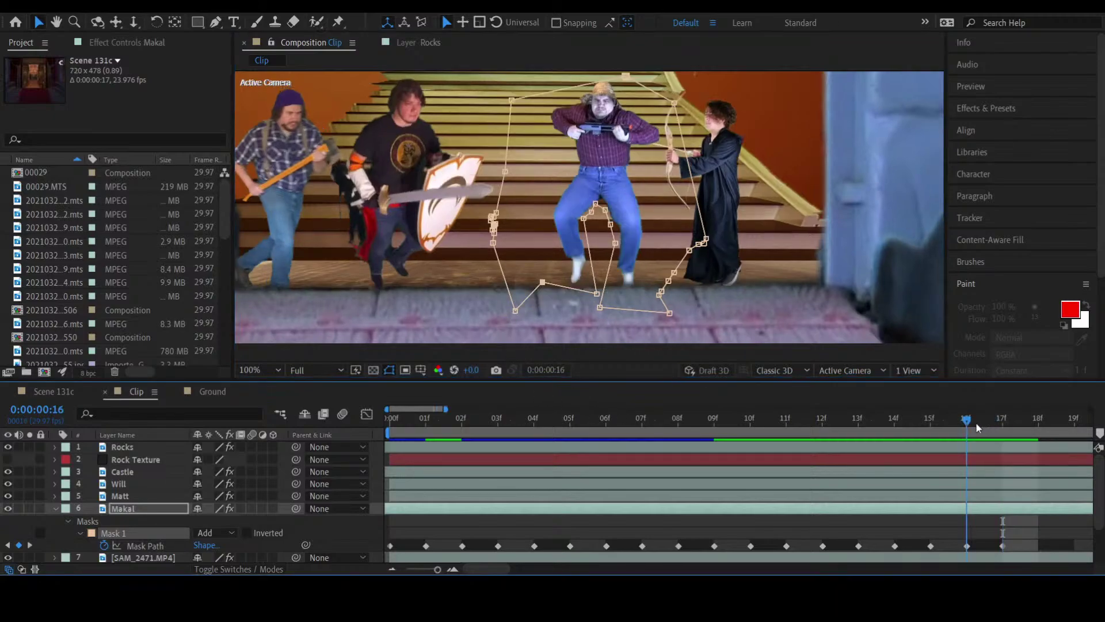
left_click_drag(975, 423, 1031, 460)
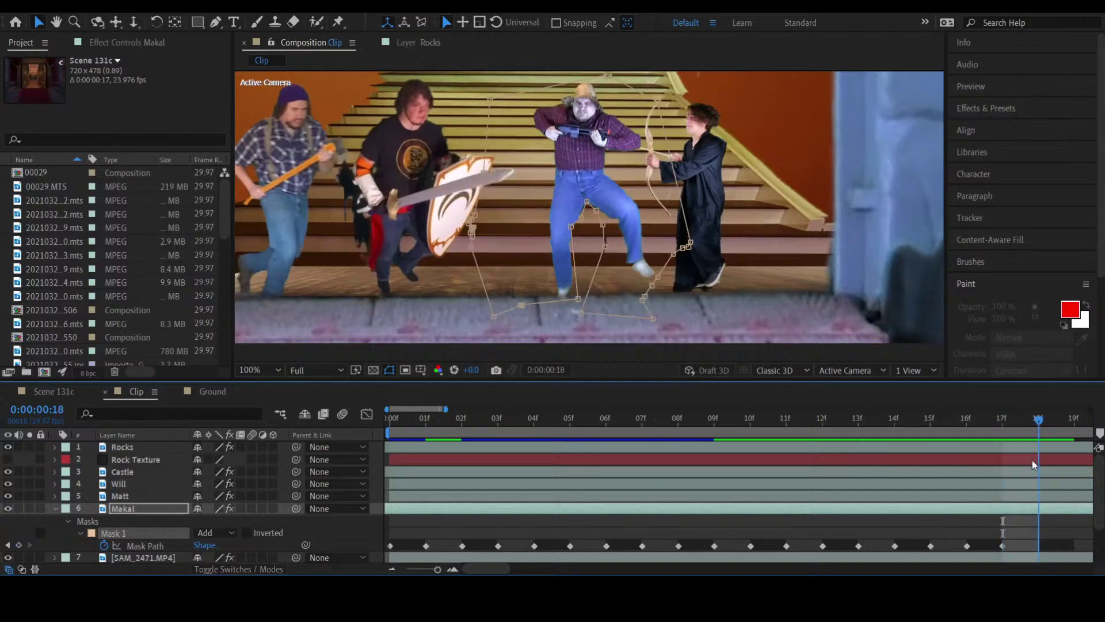
left_click_drag(483, 564, 498, 570)
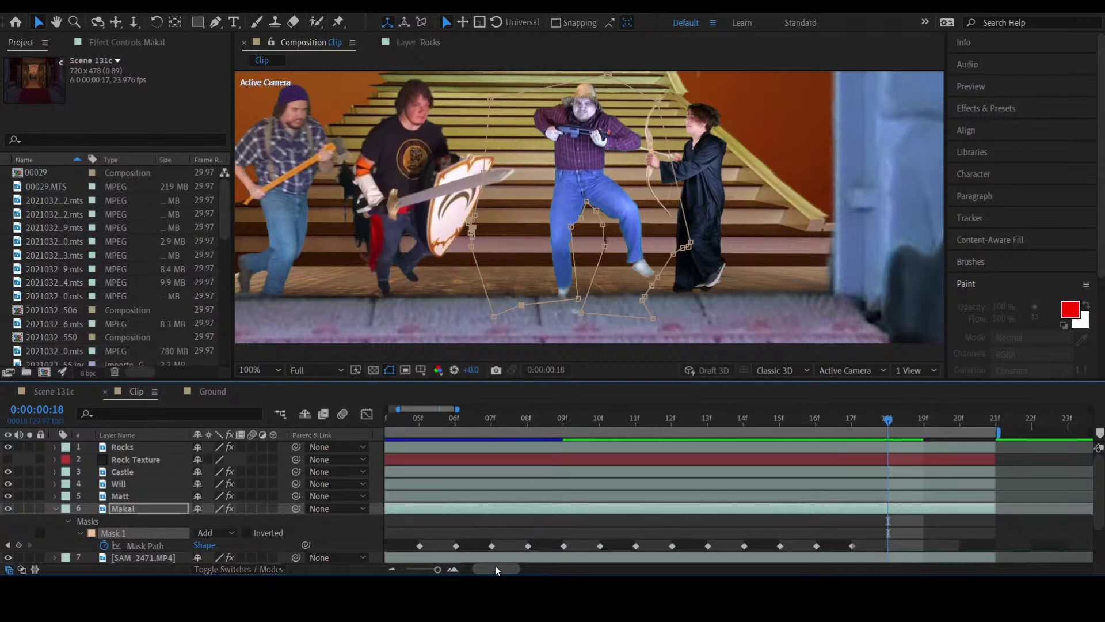
key("period")
key("period")
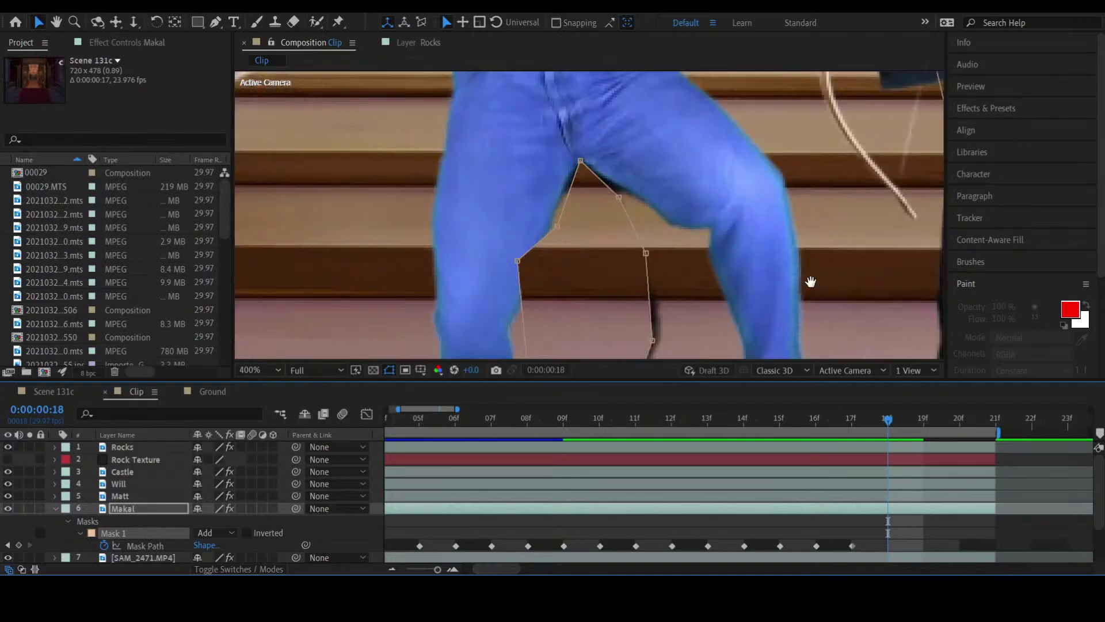
key("h")
left_click_drag(809, 286, 784, 153)
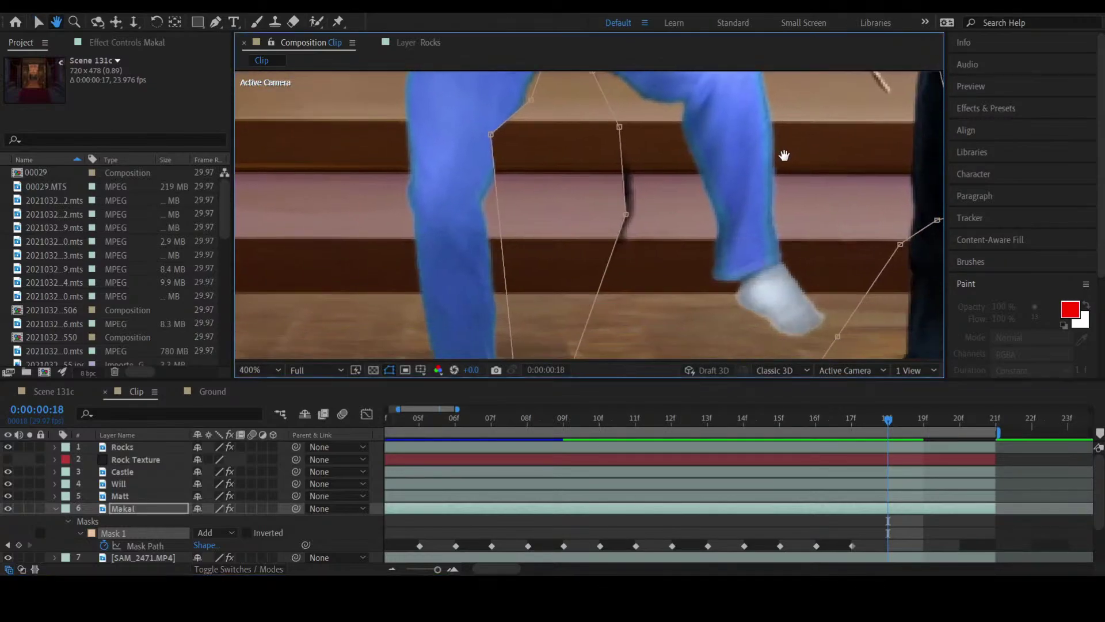
key("v")
left_click_drag(627, 215, 641, 231)
left_click(644, 238)
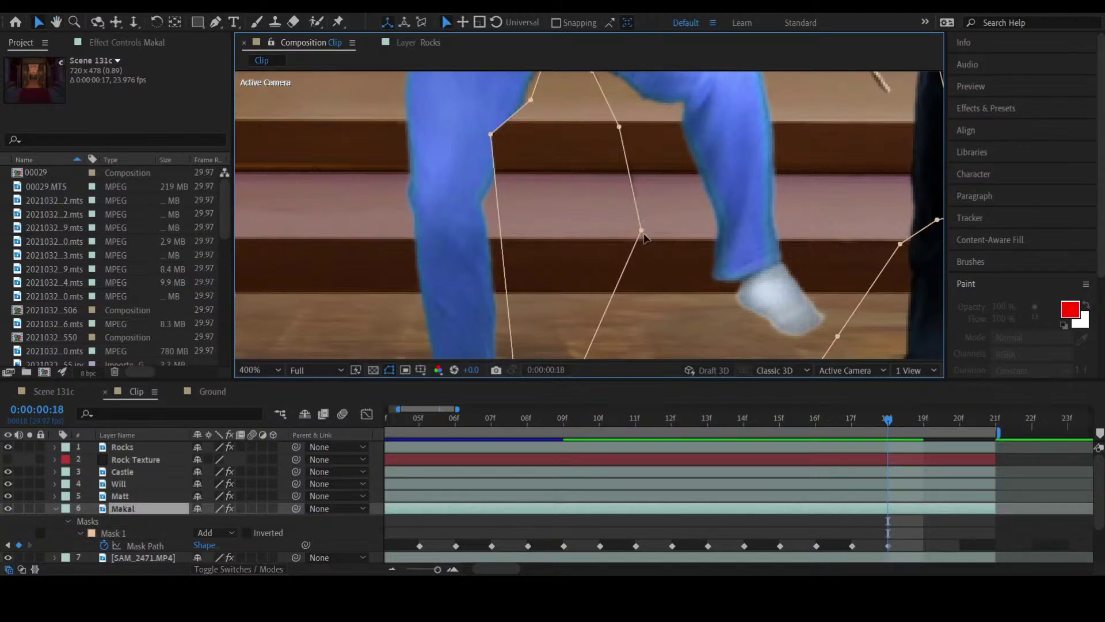
left_click_drag(644, 232, 648, 232)
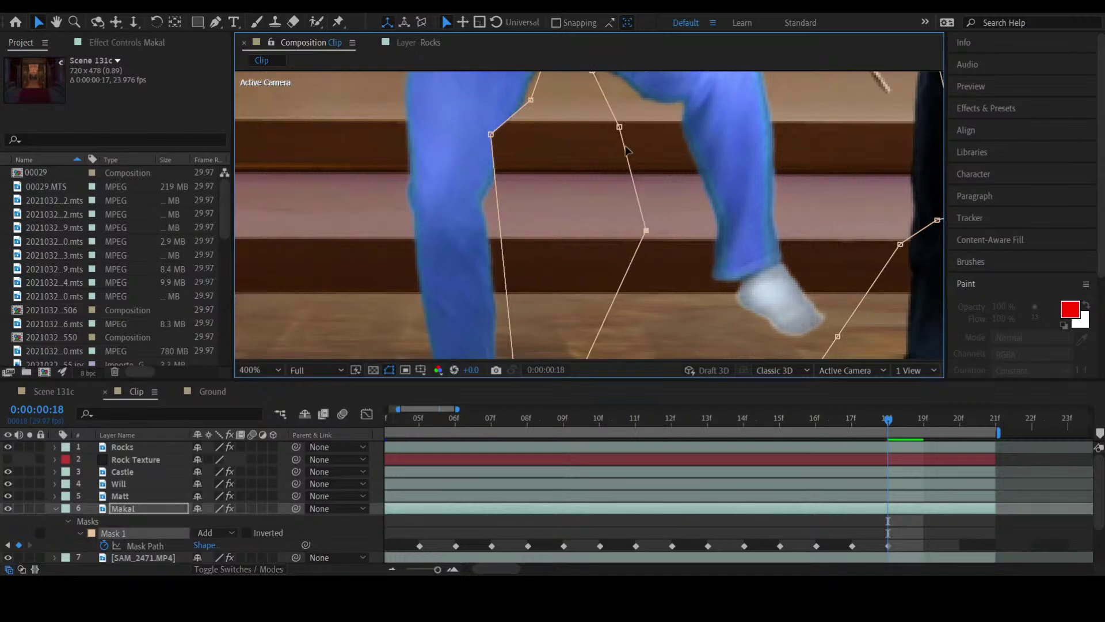
left_click_drag(619, 129, 642, 133)
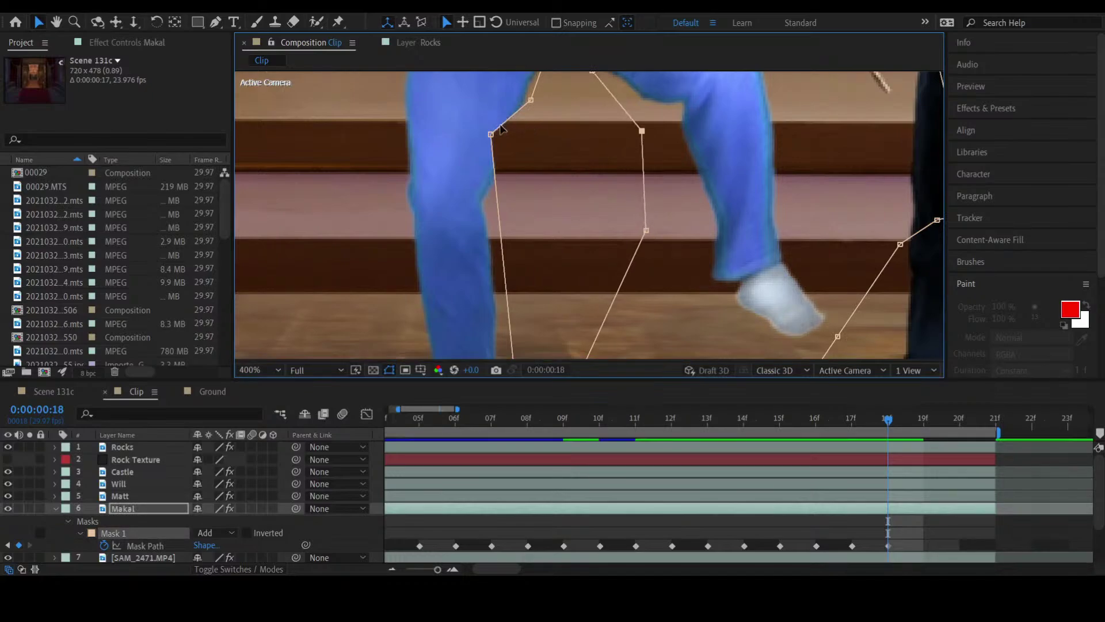
left_click_drag(491, 135, 516, 146)
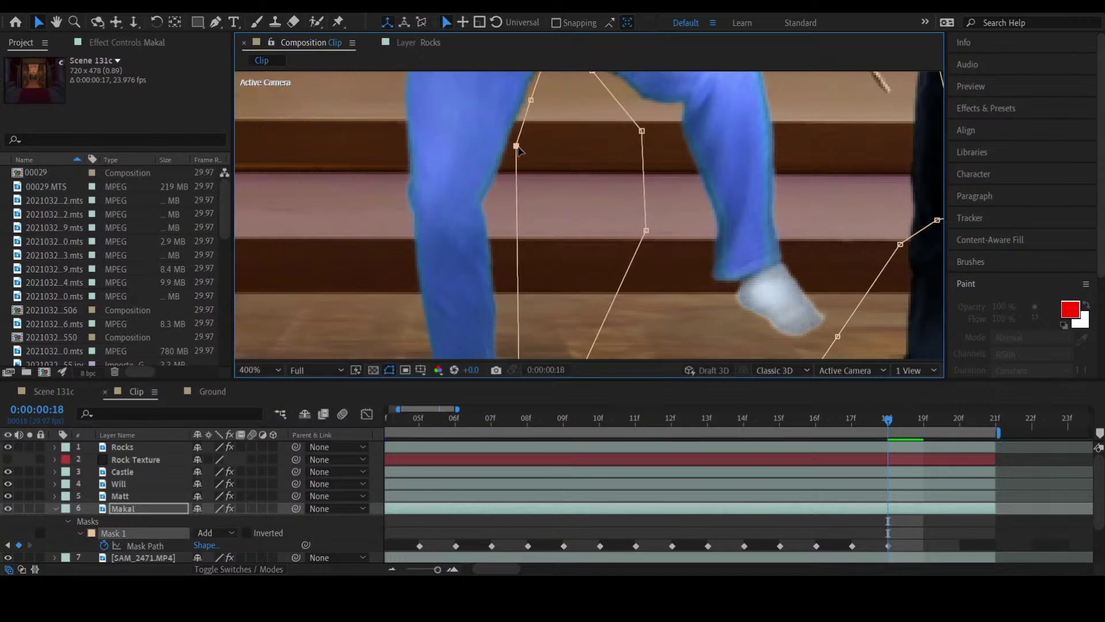
Step: Tighten the mask around the crotch at frame 18, placing vertices close beneath it and along the raised thigh's underside
key("h")
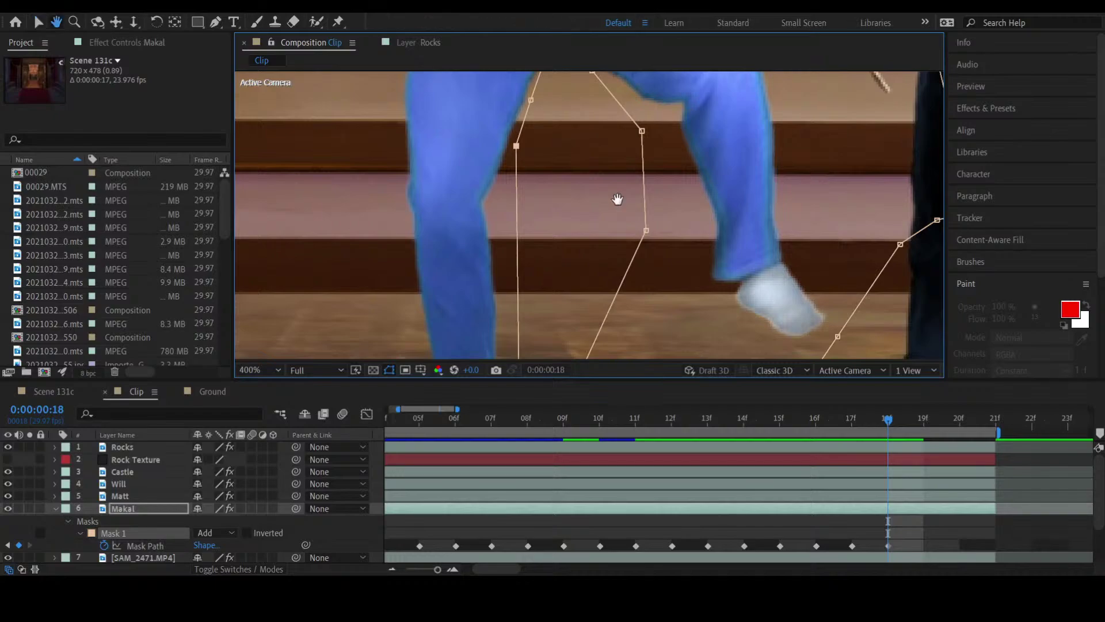
left_click_drag(642, 154, 644, 236)
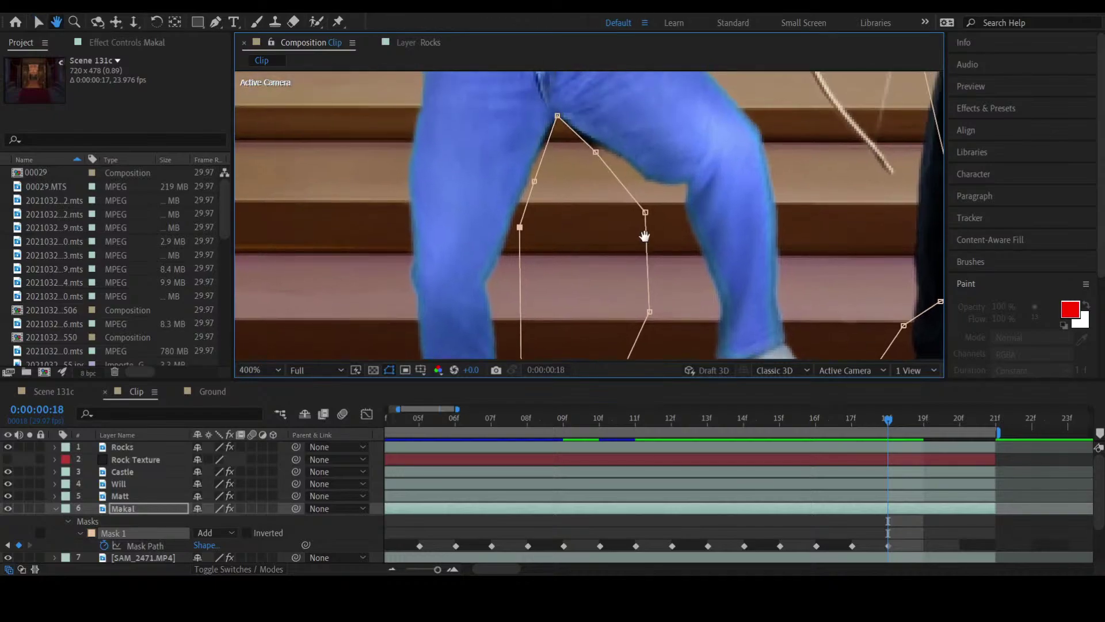
key("v")
left_click_drag(595, 152, 609, 150)
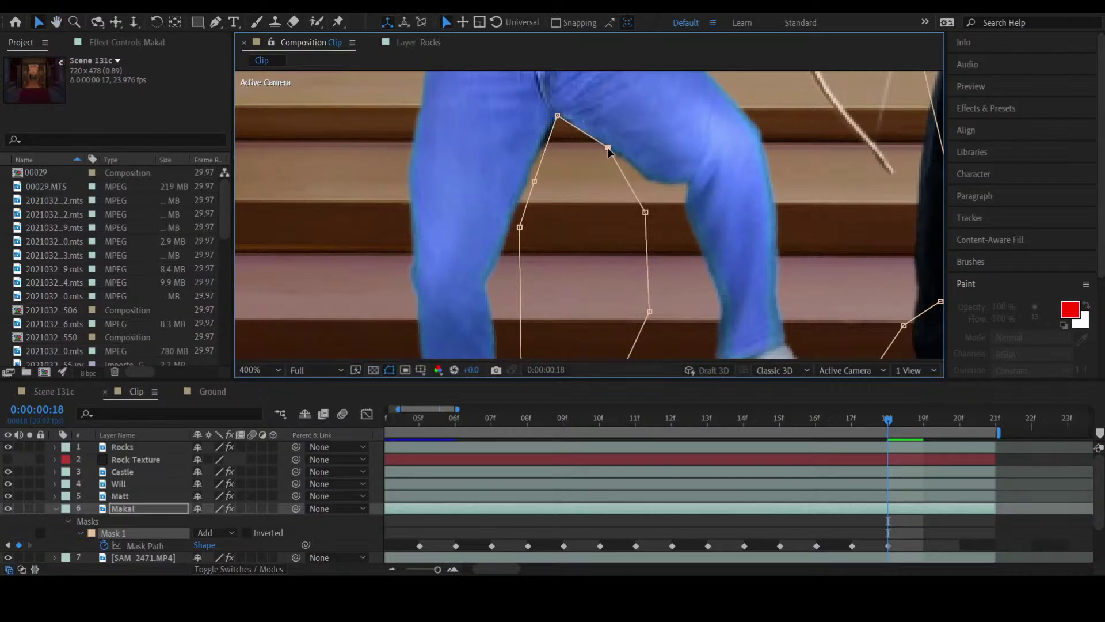
left_click(531, 174)
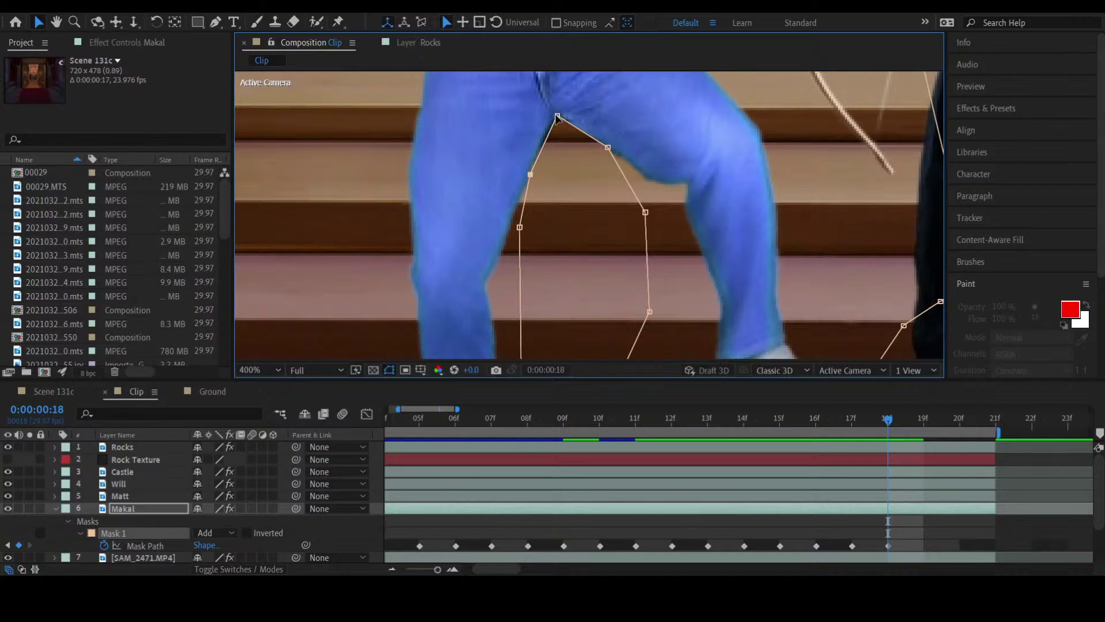
left_click_drag(557, 117, 558, 118)
left_click_drag(530, 174, 541, 142)
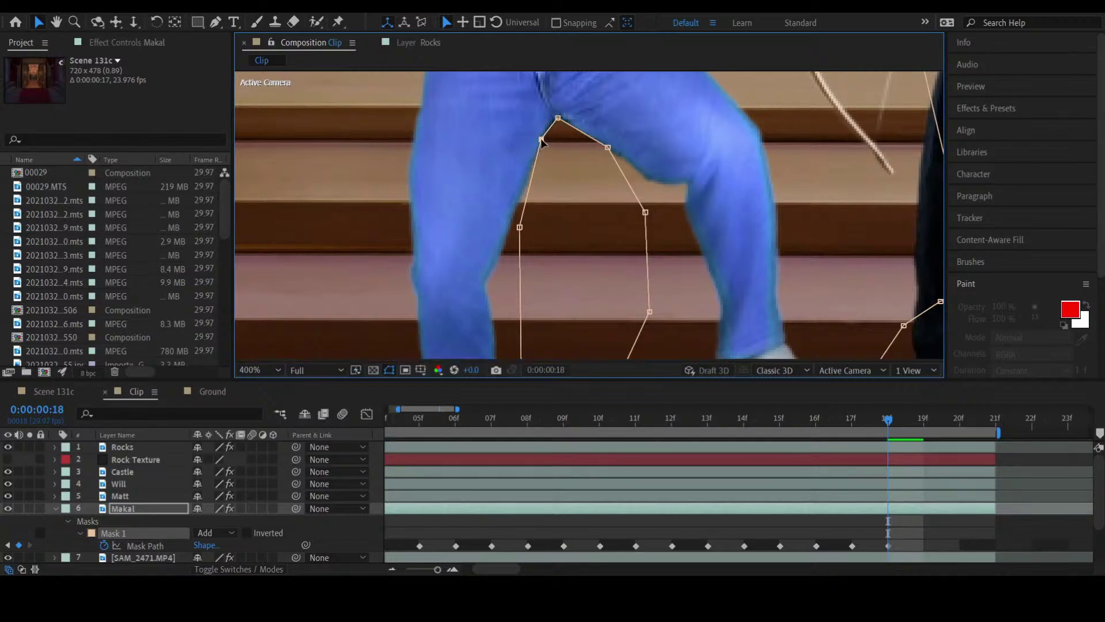
left_click_drag(608, 148, 583, 134)
left_click_drag(646, 213, 612, 154)
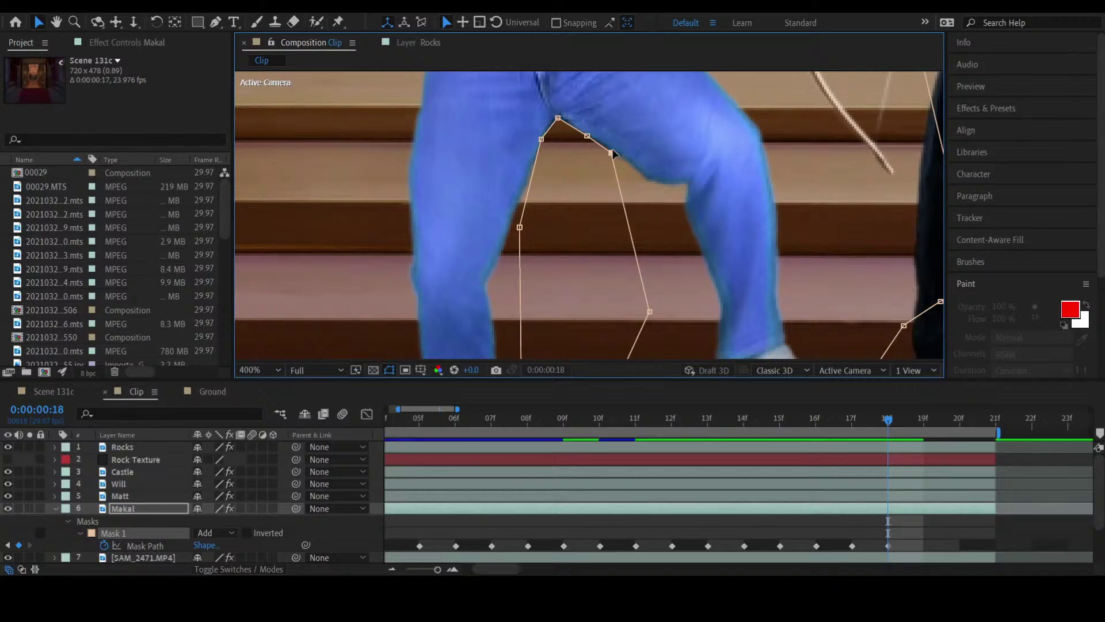
Step: Go to frame 19 and move two mask vertices outward, one beneath the raised thigh and one in the gap below
key("space")
left_click_drag(612, 149, 631, 81)
left_click_drag(614, 330, 621, 379)
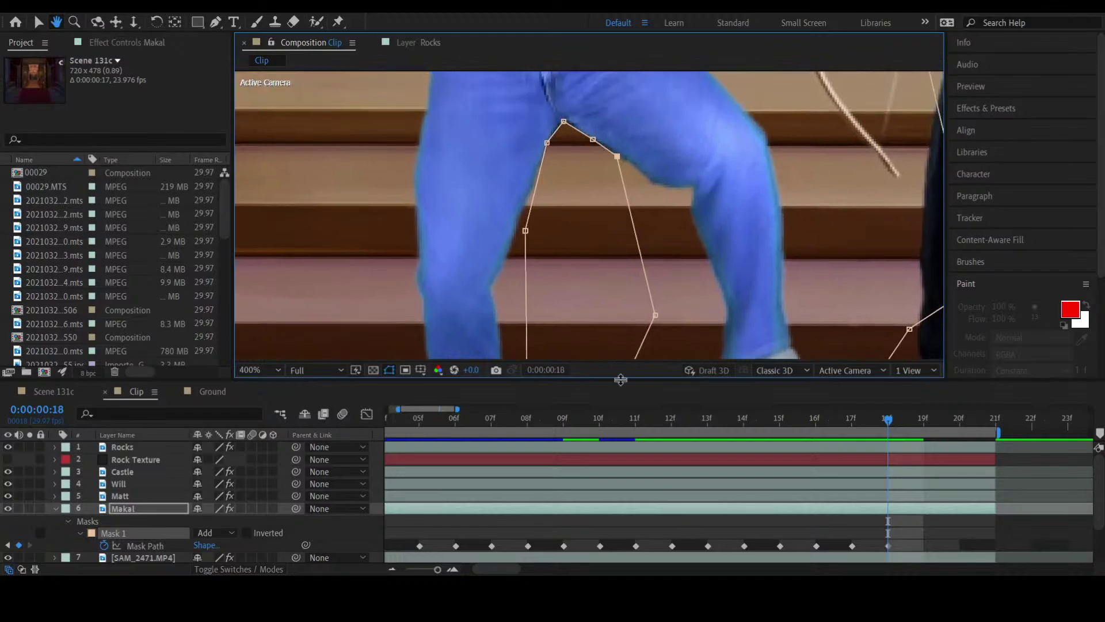
key("comma")
key("comma")
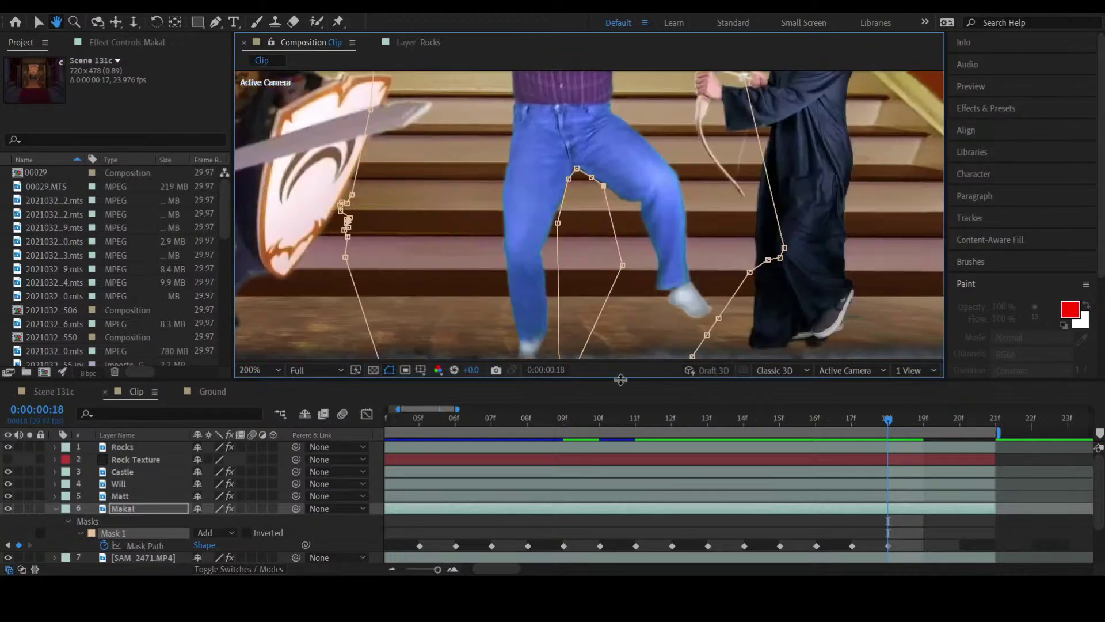
left_click(921, 427)
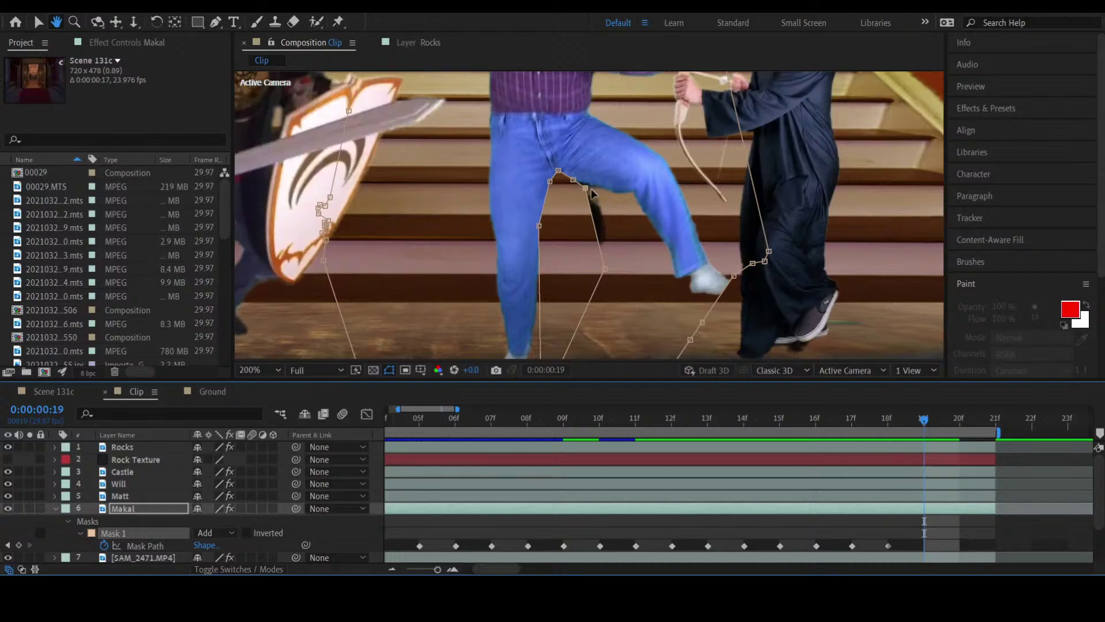
key("v")
left_click_drag(585, 189, 598, 192)
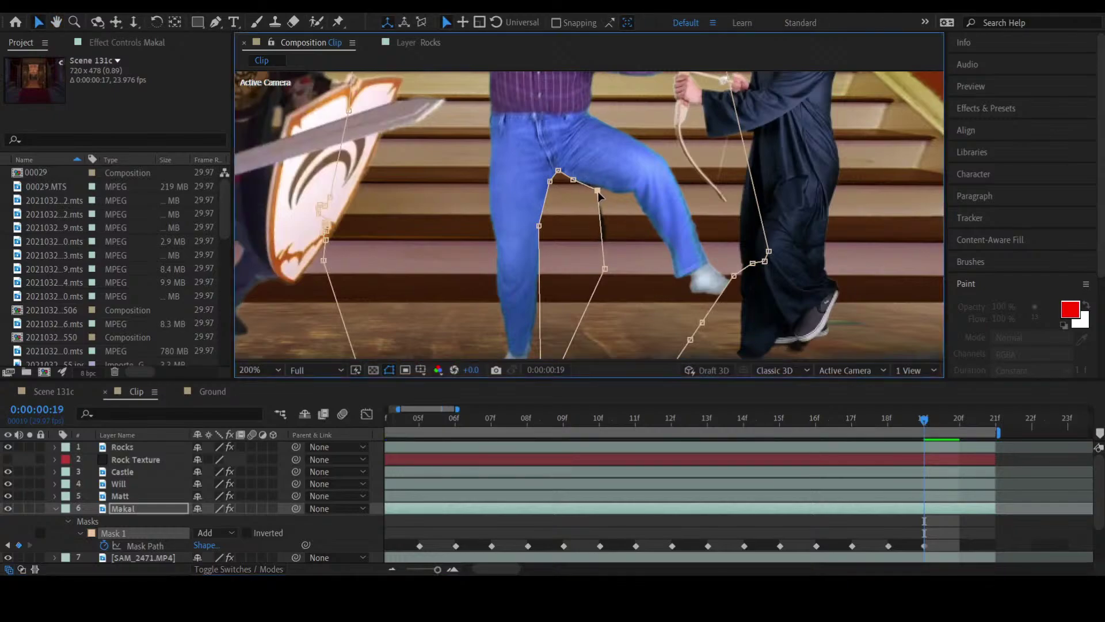
left_click(605, 268)
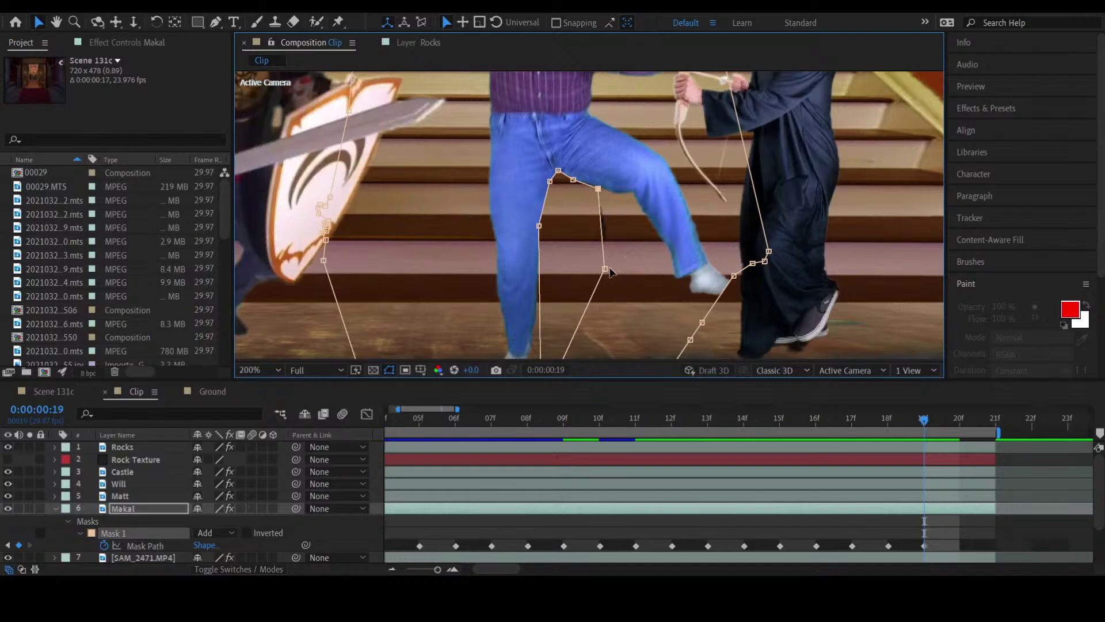
left_click_drag(609, 268, 631, 265)
Step: Reposition the mask's crotch vertex at frame 19 and move another just outside the standing leg's inner edge
key("period")
key("period")
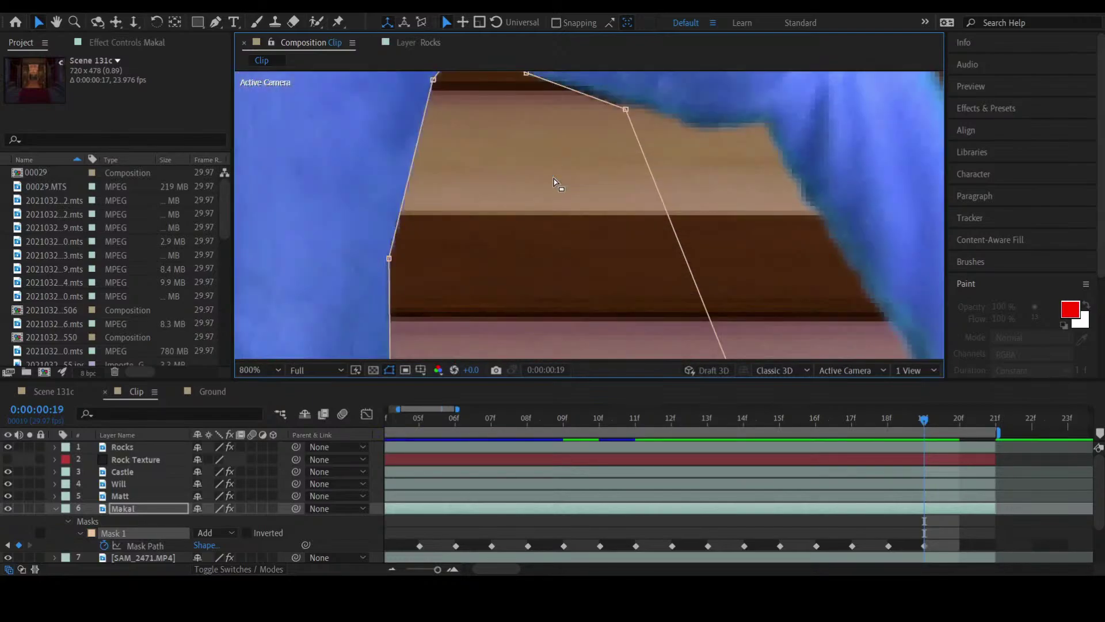
key("space")
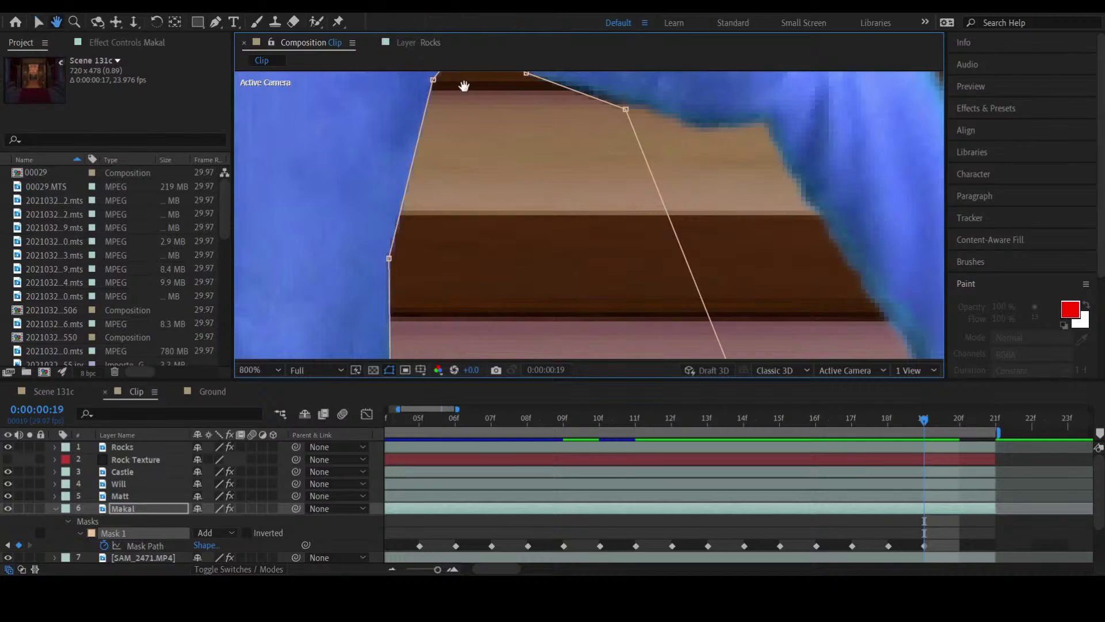
left_click_drag(462, 87, 494, 184)
mouse_move(507, 136)
left_mouse_down()
mouse_move(525, 192)
mouse_move(519, 143)
left_mouse_up()
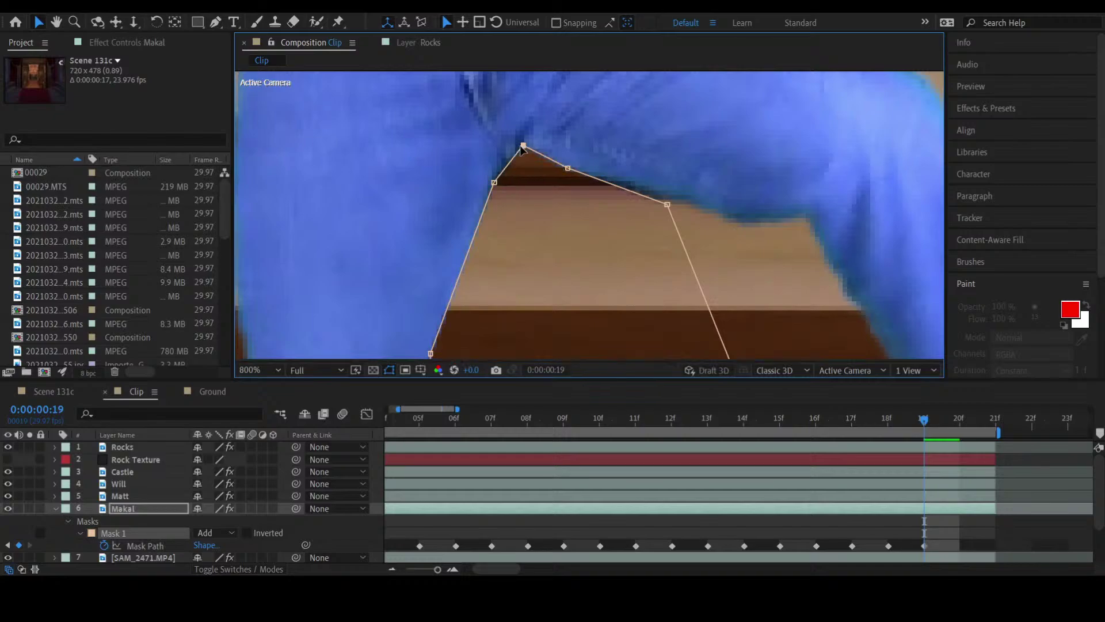
key("h")
left_click_drag(552, 282, 604, 138)
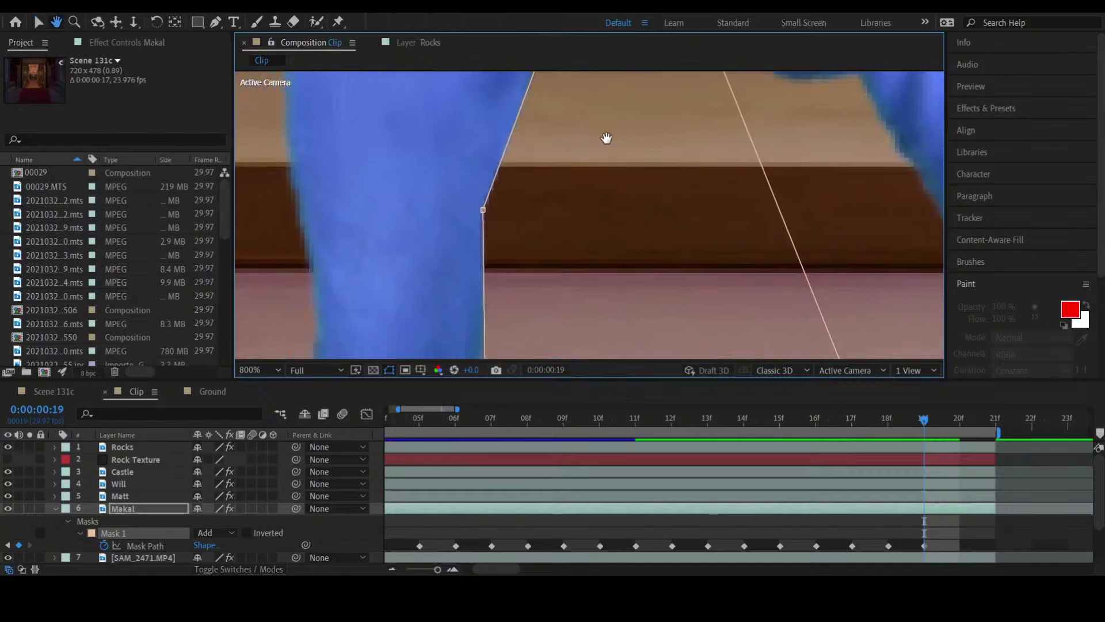
key("v")
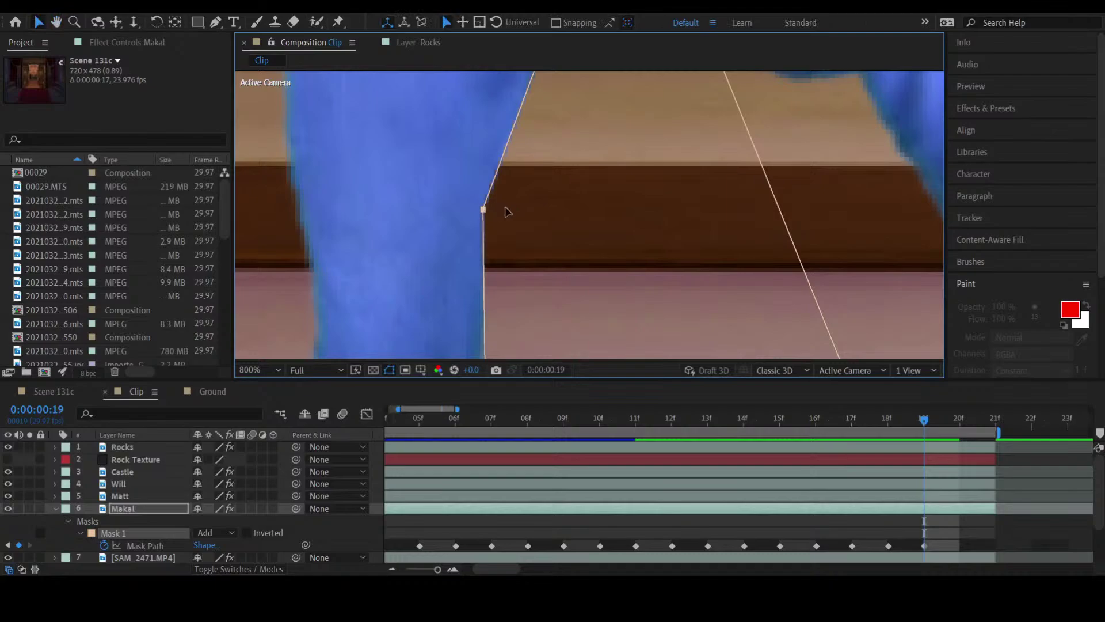
mouse_move(483, 210)
left_mouse_down()
mouse_move(518, 212)
mouse_move(504, 206)
left_mouse_up()
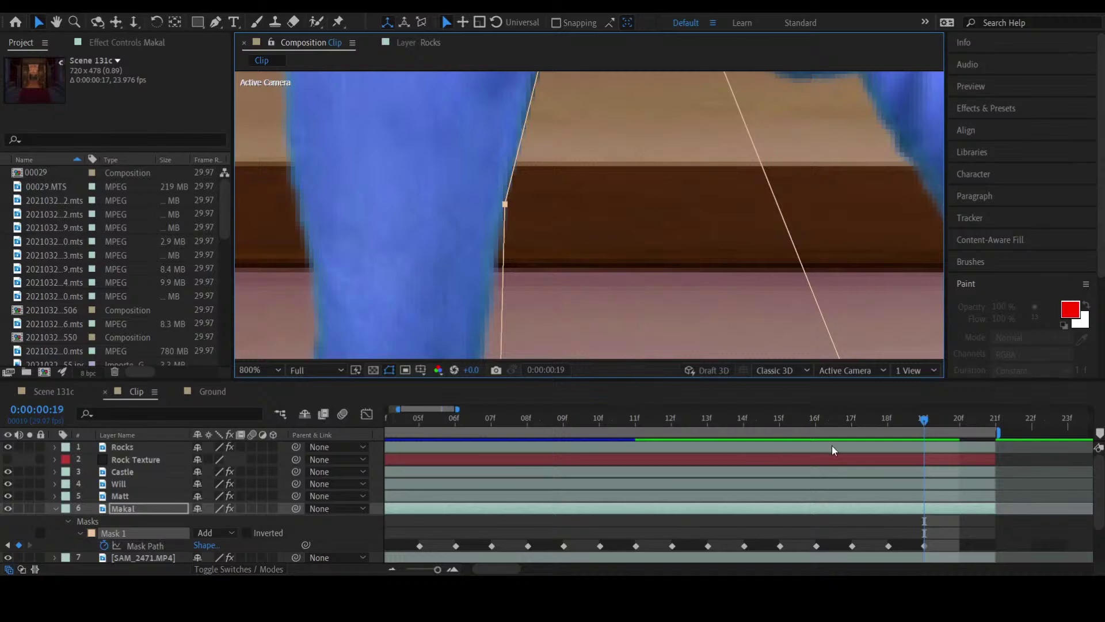
Step: Lower the mask vertex beside the standing foot at frame 19 so the mask edge passes beneath the foot
key("comma")
key("comma")
key("comma")
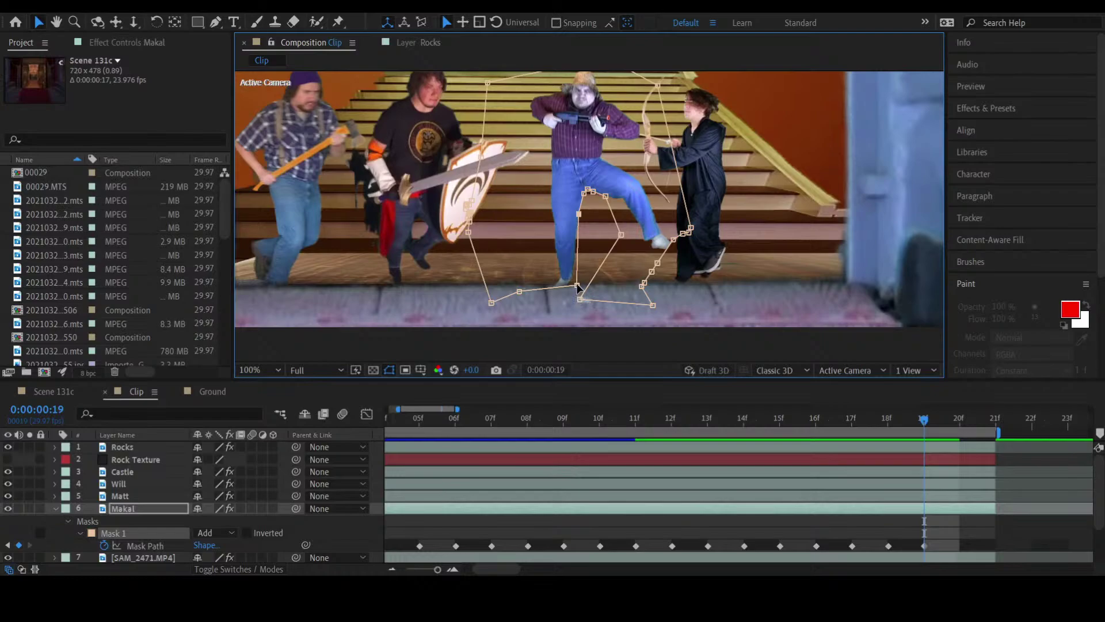
left_click_drag(577, 286, 579, 293)
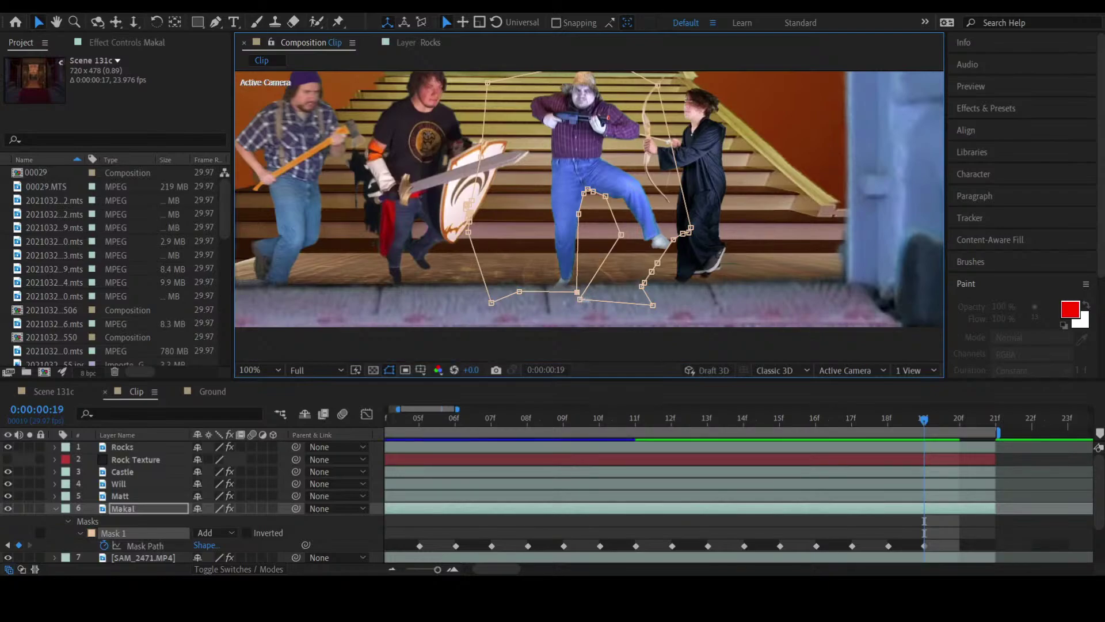
Step: At frame 20, move the mask vertices off the standing leg's inner edge, close beneath the crotch and out along the raised thigh's underside
left_click(963, 420)
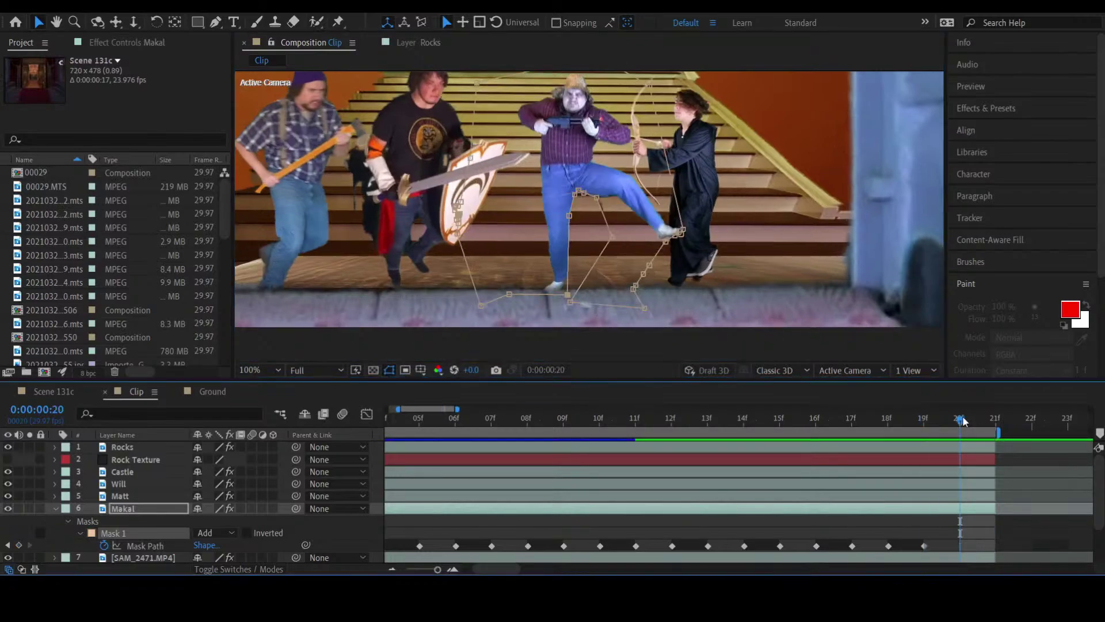
scroll(595, 219, "up", 4)
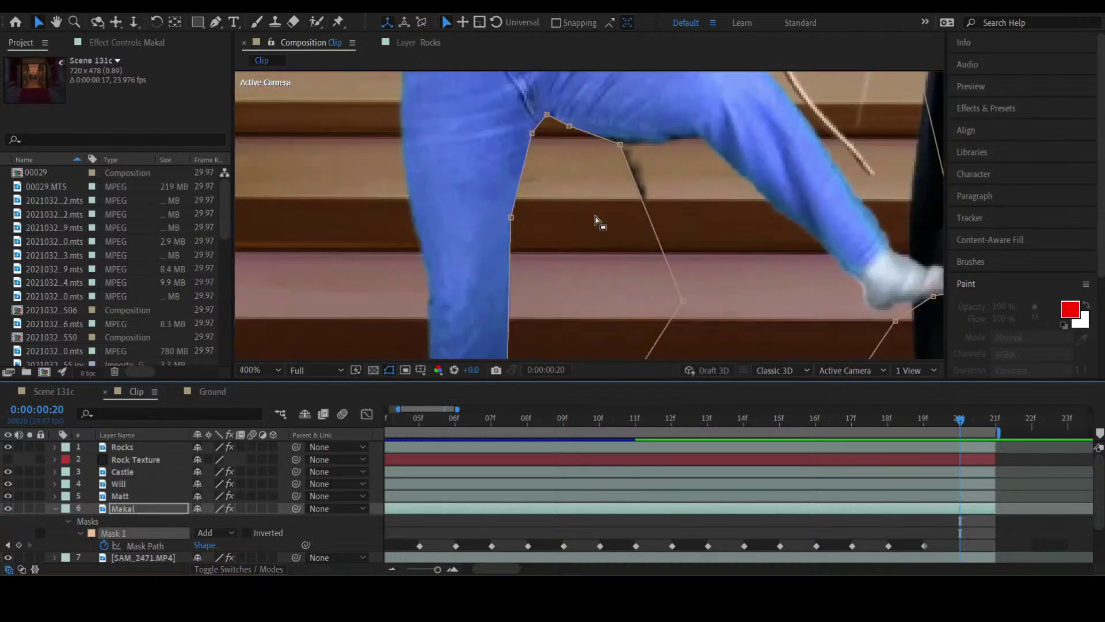
left_click_drag(511, 218, 531, 219)
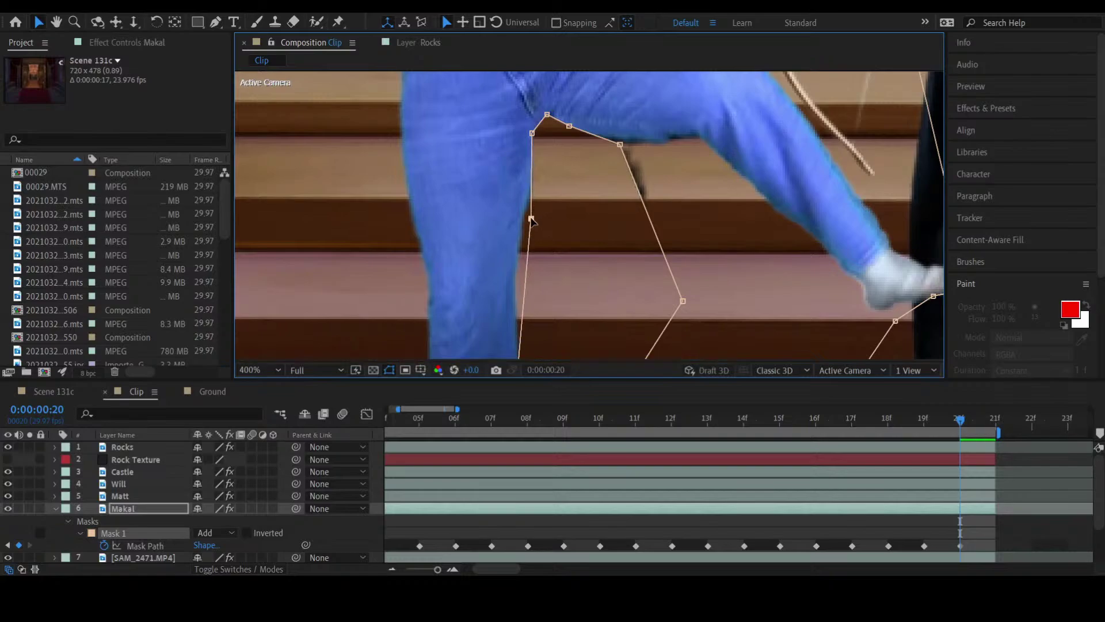
left_click(536, 131)
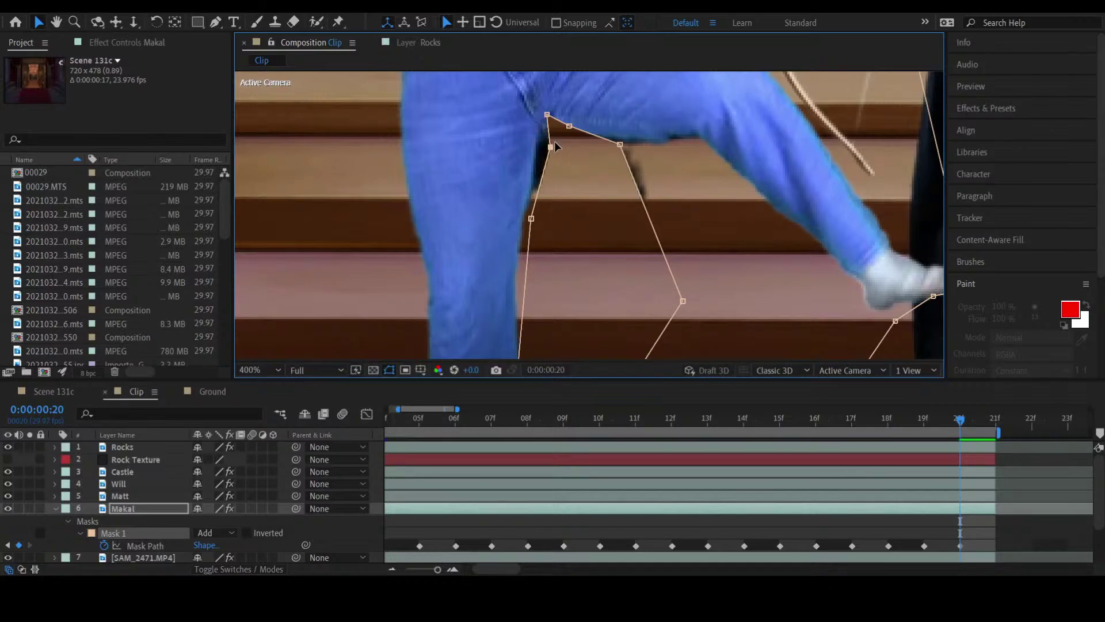
left_click_drag(535, 131, 668, 146)
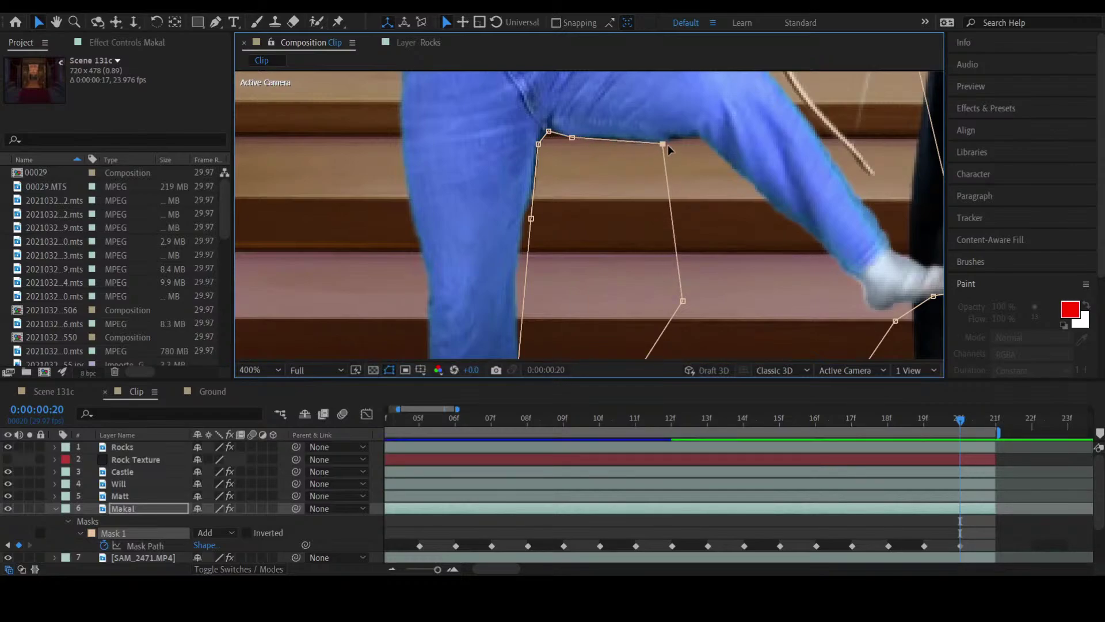
key("slash")
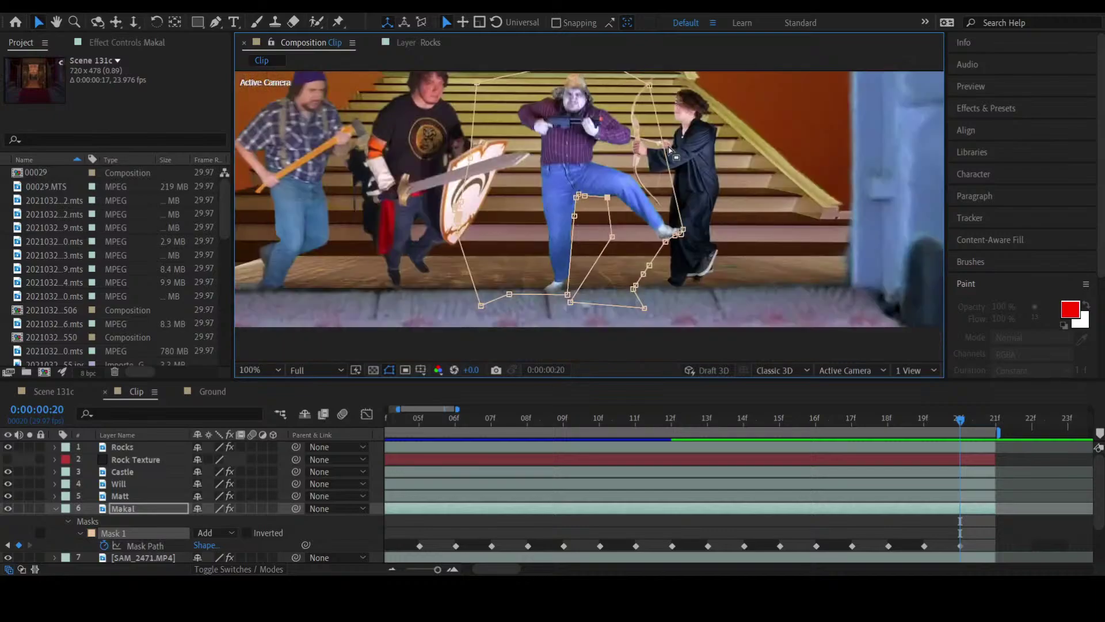
Step: Check frame 21 at the end of the clip and return to frame 0 with the whole scene in view
left_click(986, 428)
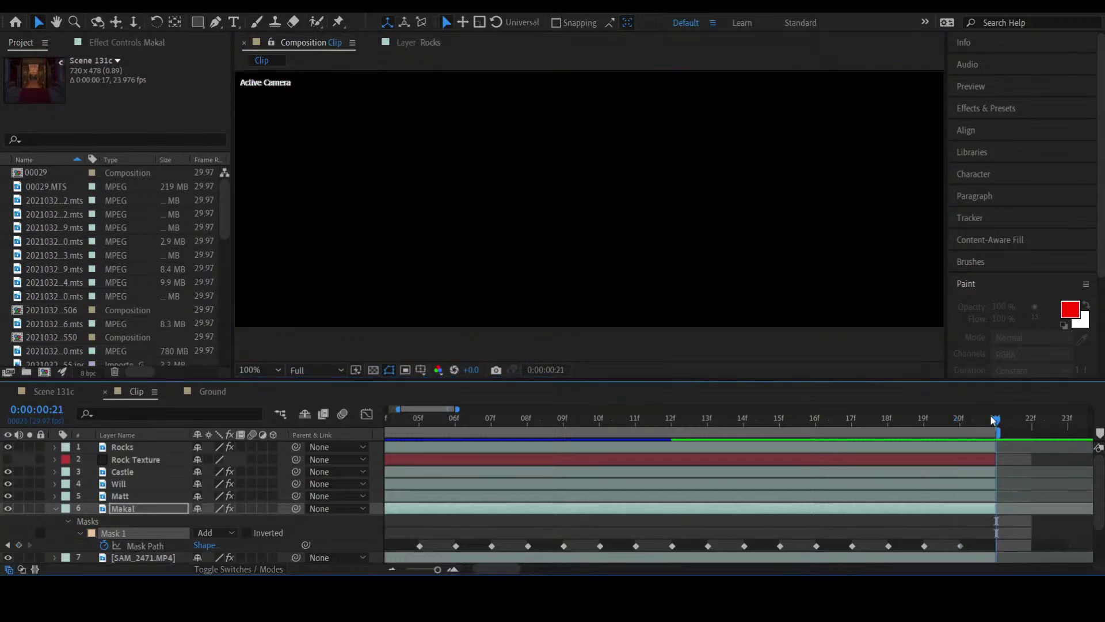
left_click(941, 436)
left_click_drag(924, 419, 177, 560)
key("comma")
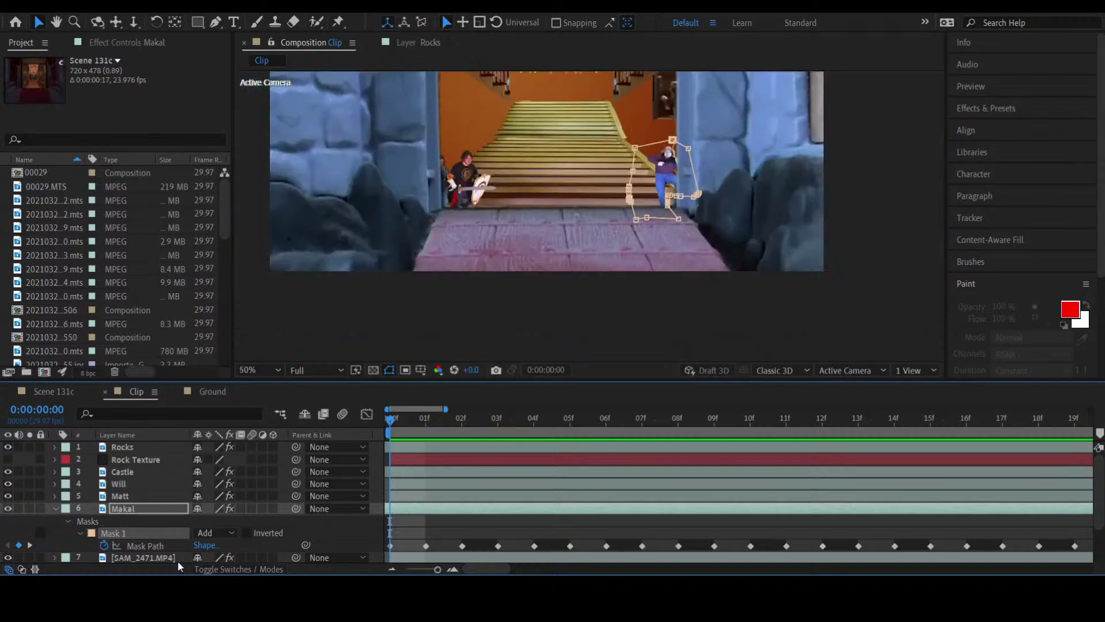
Step: Examine the whole composite at the first frames with the selected mask layer deselected
key("comma")
key("h")
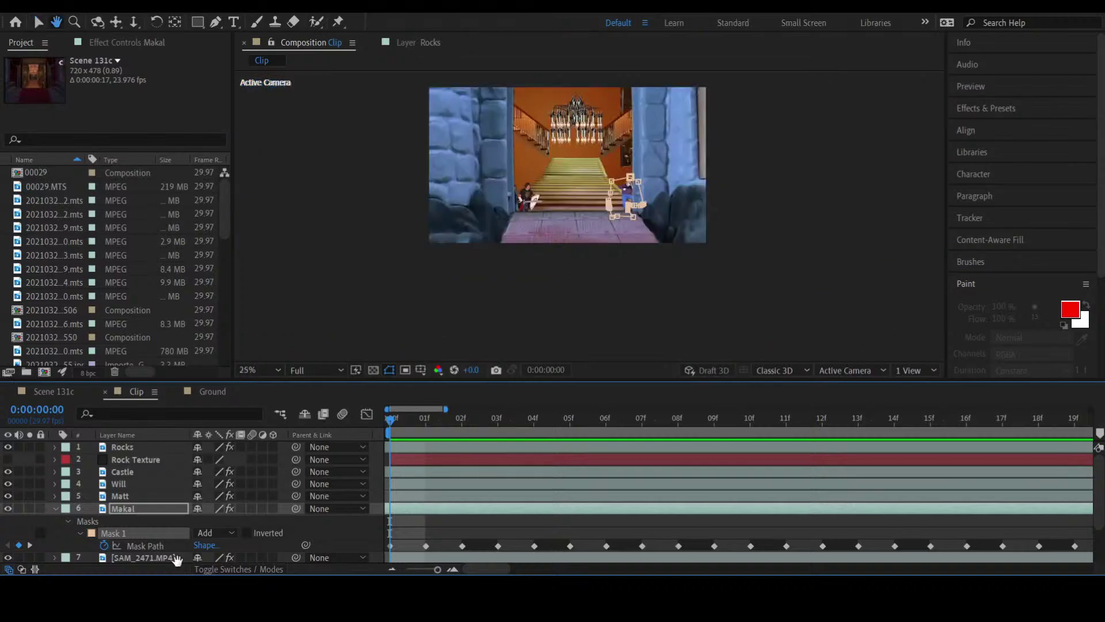
left_click_drag(575, 241, 570, 293)
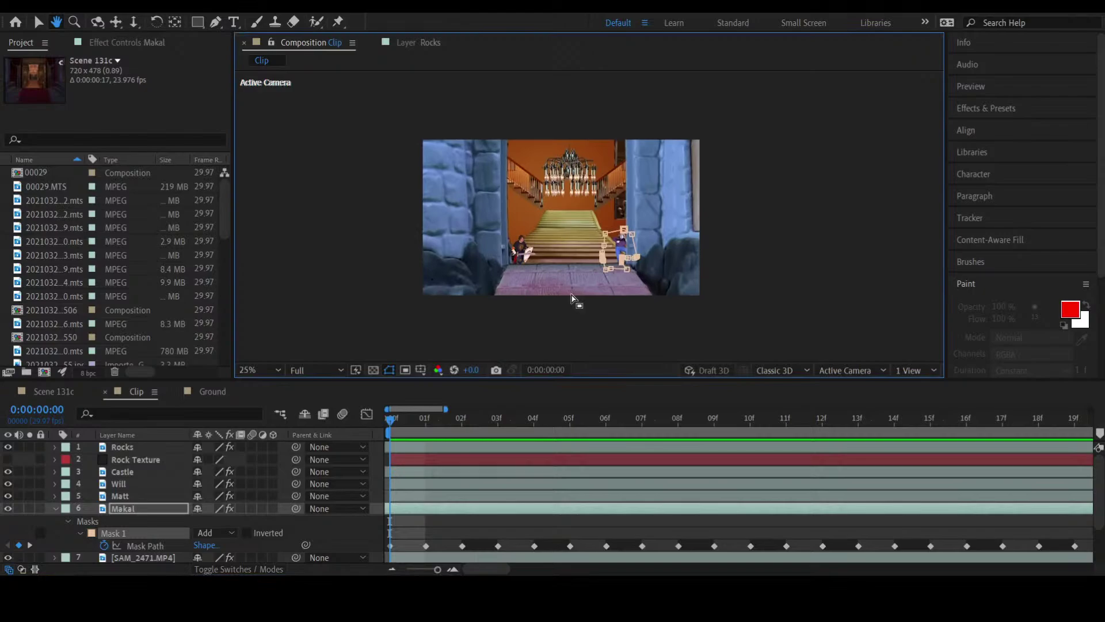
key("period")
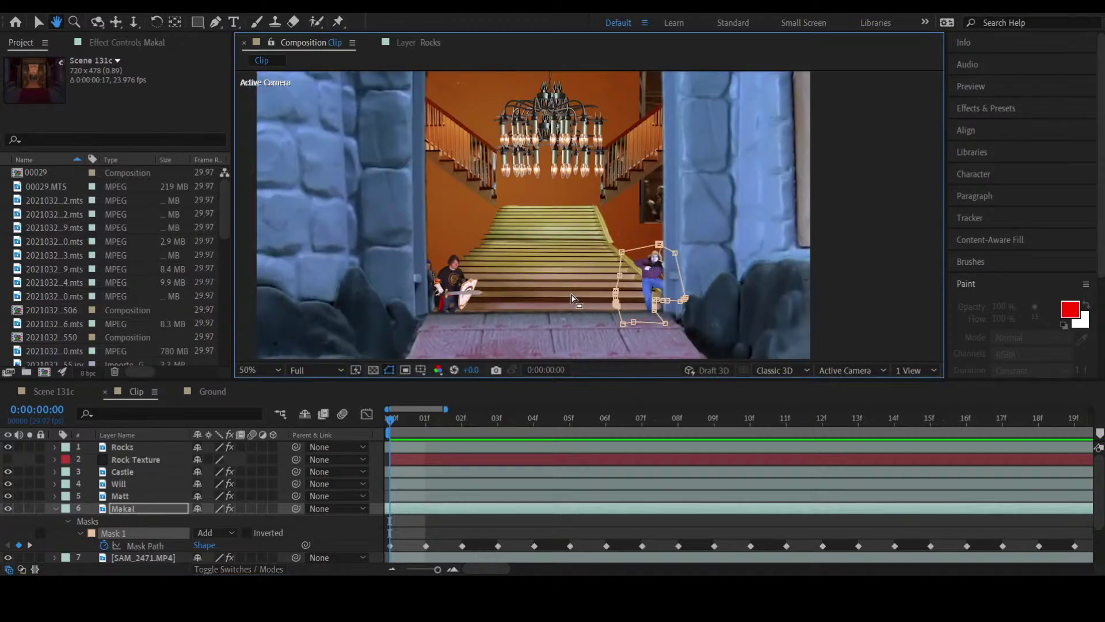
key("v")
left_click(568, 518)
left_click(439, 424)
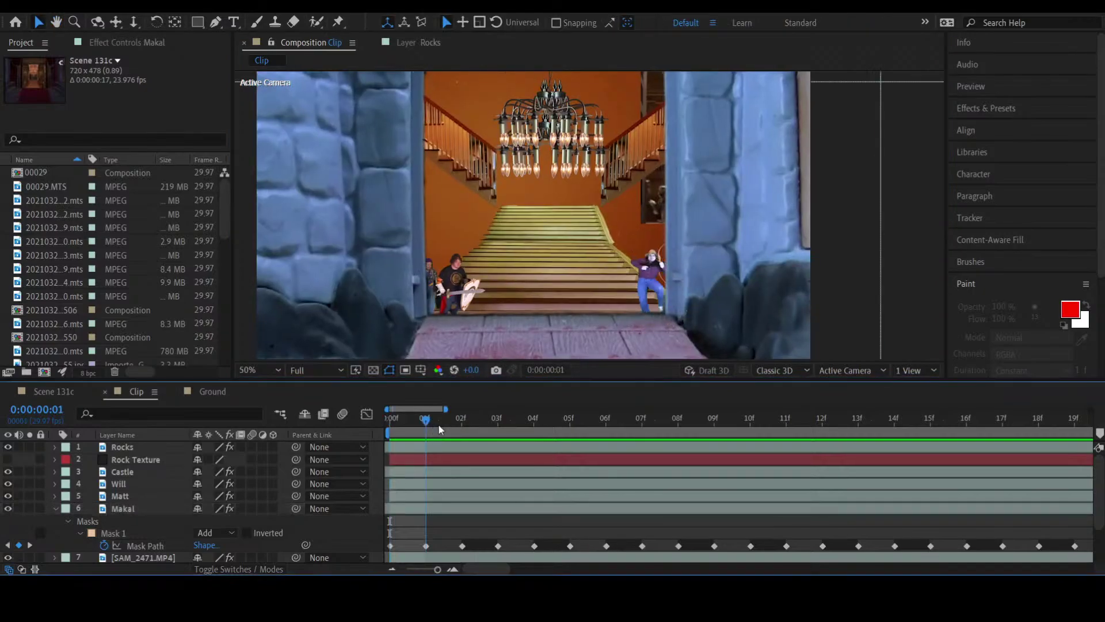
left_click_drag(439, 424, 243, 548)
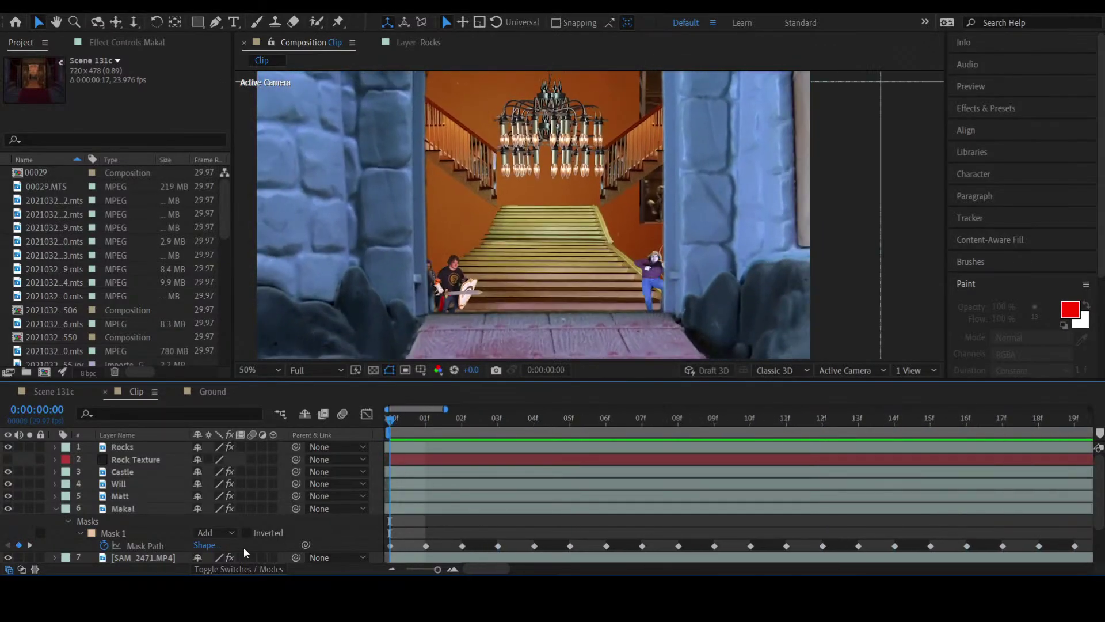
Step: Fit the clip's duration in the timeline and play and scrub through it to check the masked characters
key("minus")
key("minus")
key("minus")
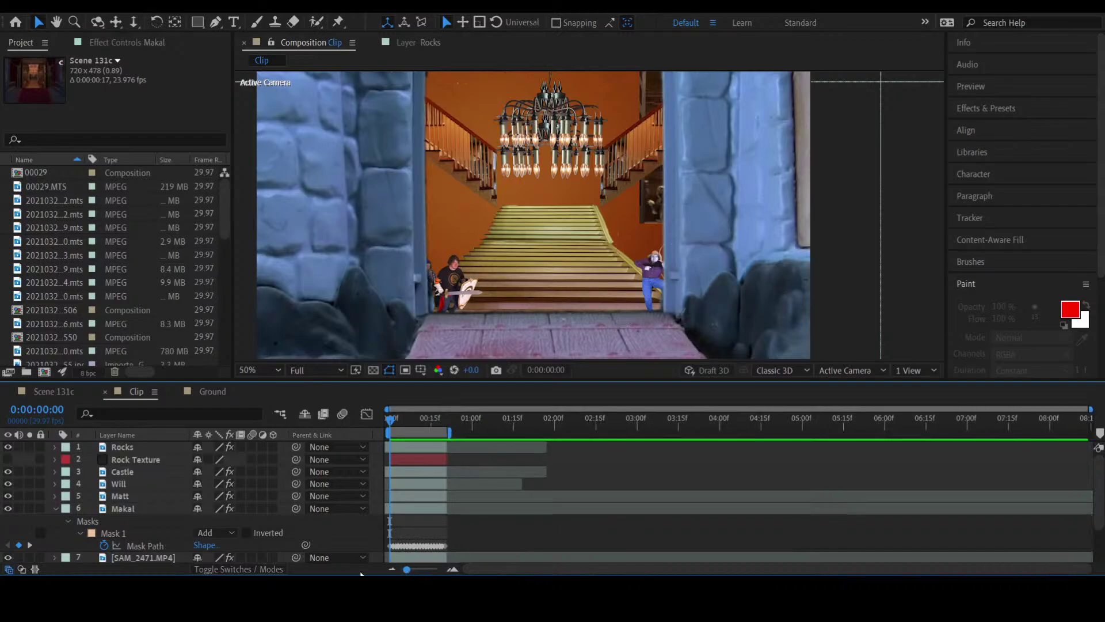
left_click(454, 570)
left_click(453, 569)
left_click(453, 569)
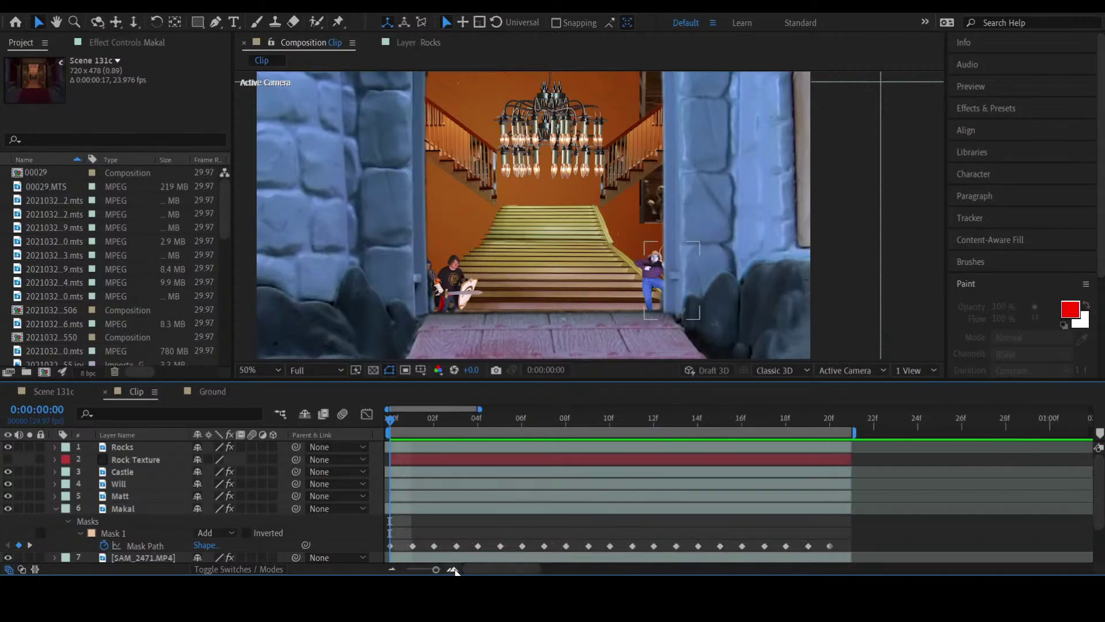
key("space")
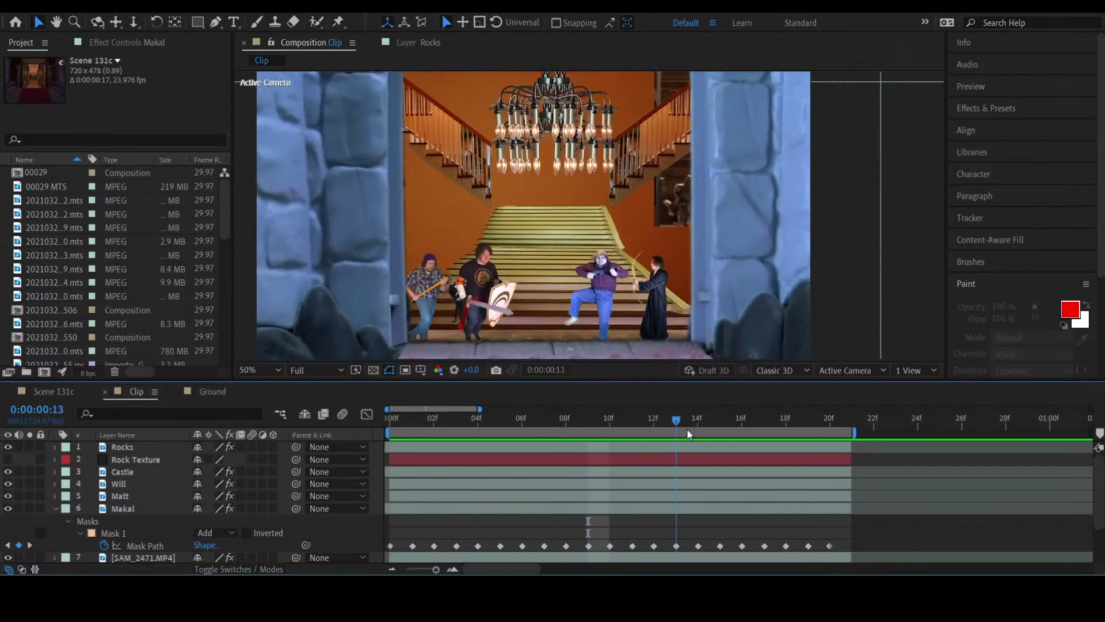
left_click_drag(686, 428, 815, 429)
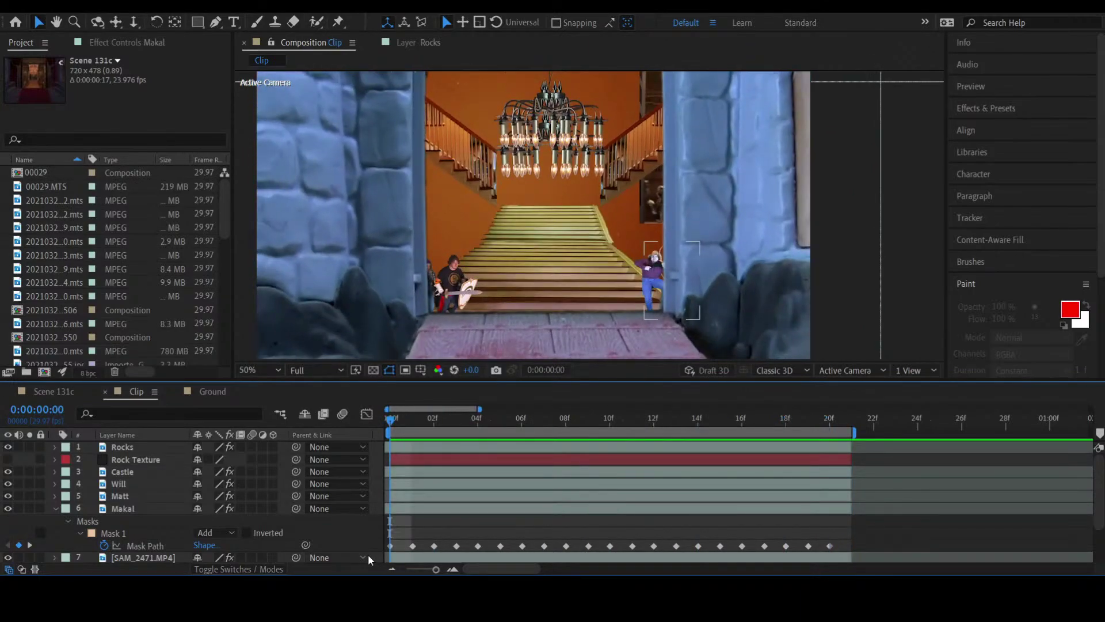
Step: Select the sword-and-shield character's layer and examine its mask outline up close around the arm and legs at frame 0
left_click(118, 484)
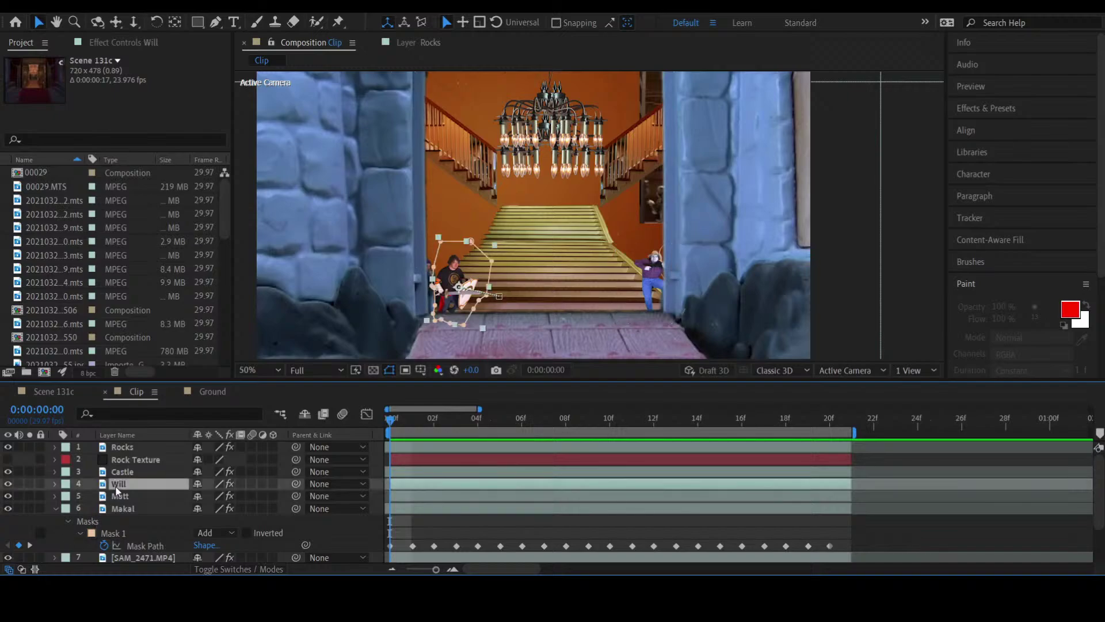
key(".")
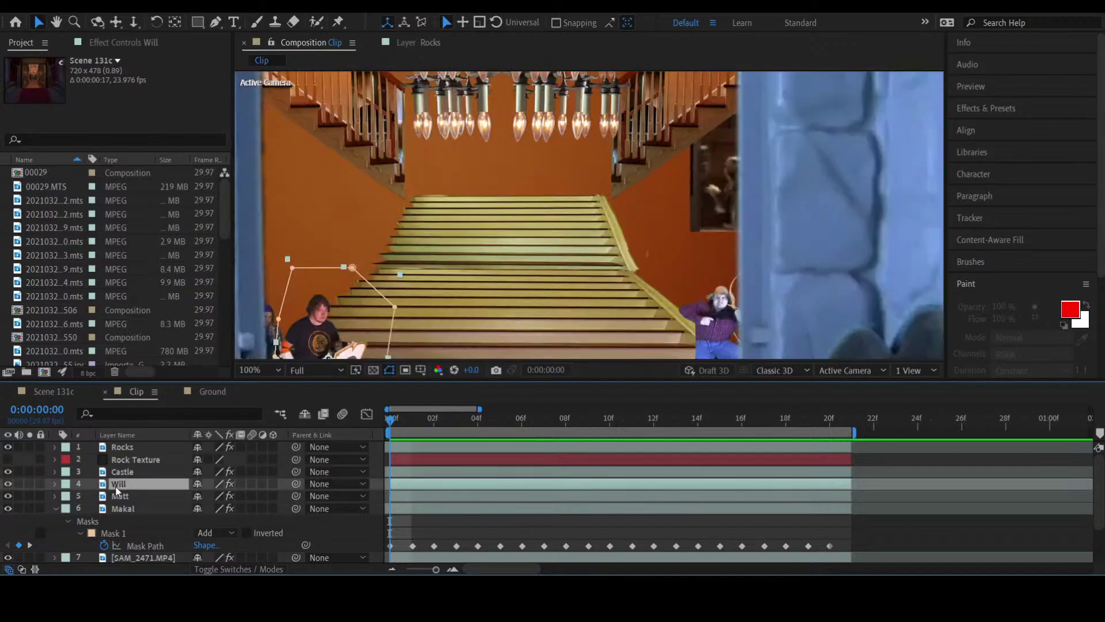
key("h")
left_click_drag(502, 238, 679, 123)
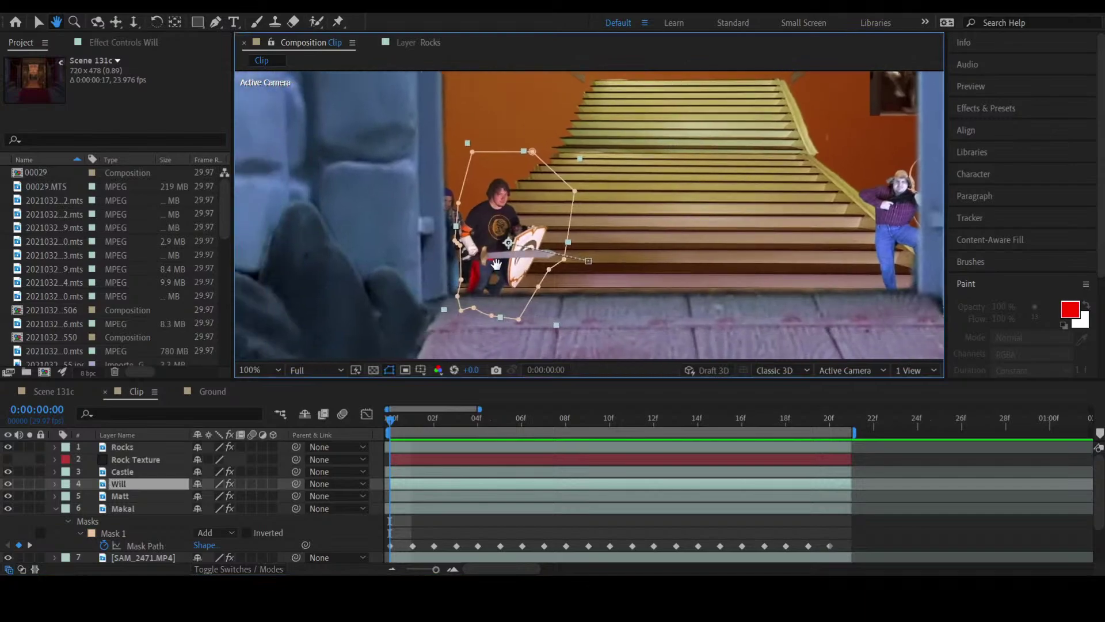
scroll(495, 267, "up", 4)
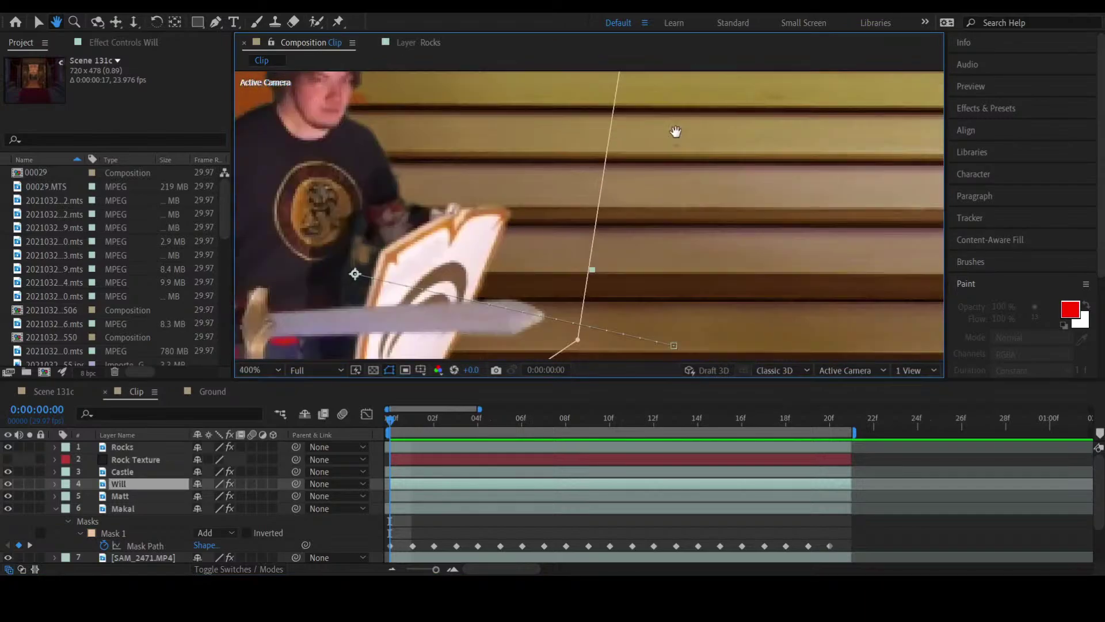
left_click_drag(513, 206, 545, 318)
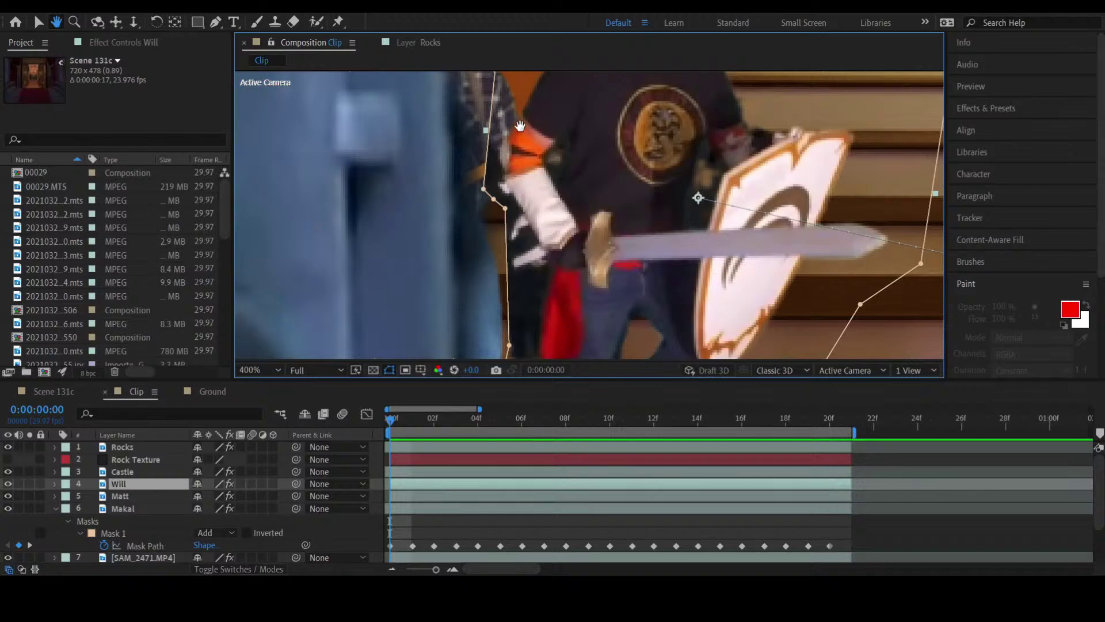
scroll(523, 163, "up", 1)
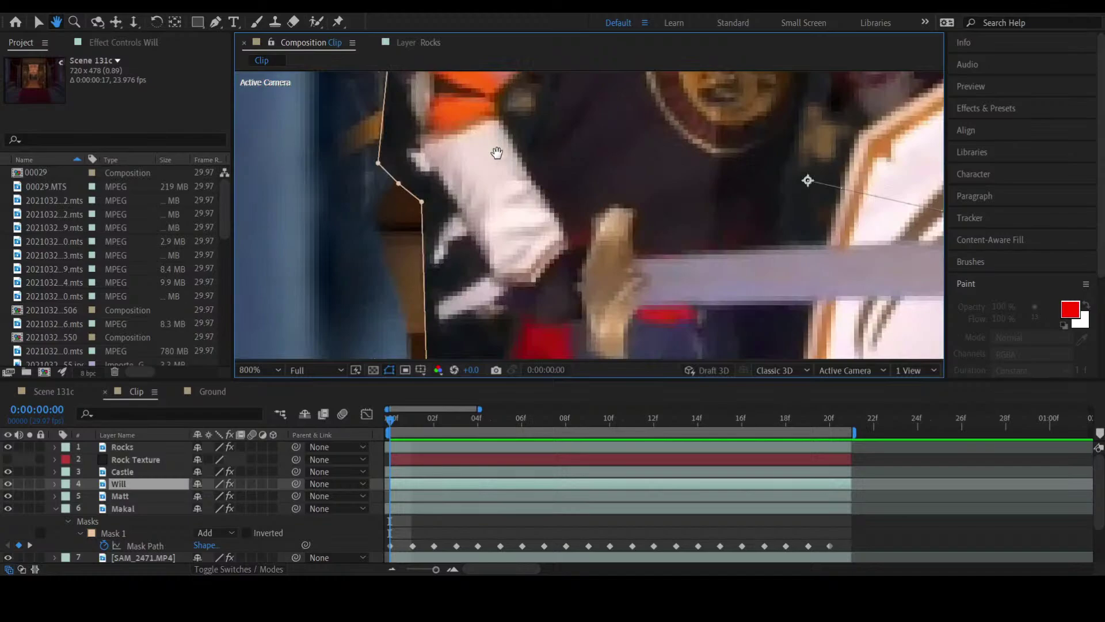
scroll(493, 153, "up", 1)
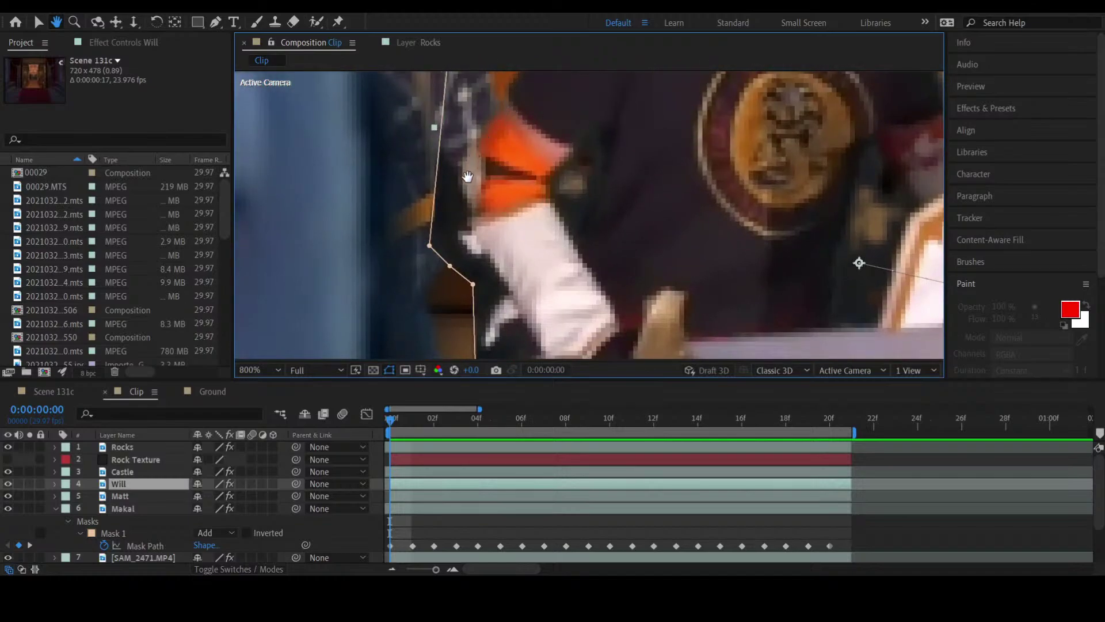
left_click_drag(544, 301, 546, 212)
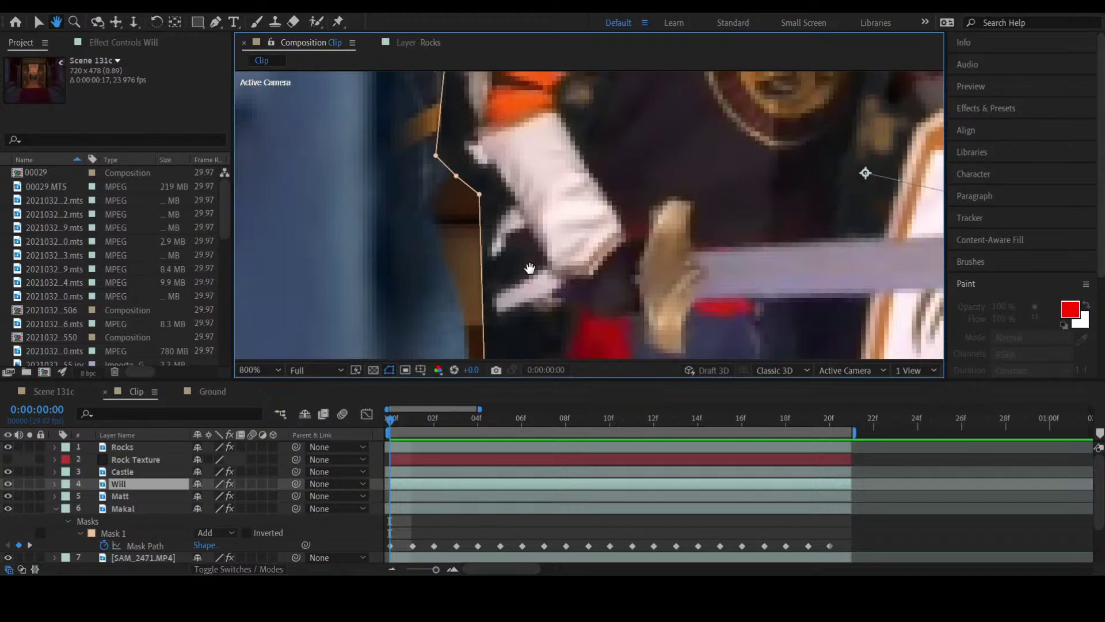
left_click_drag(583, 346, 612, 190)
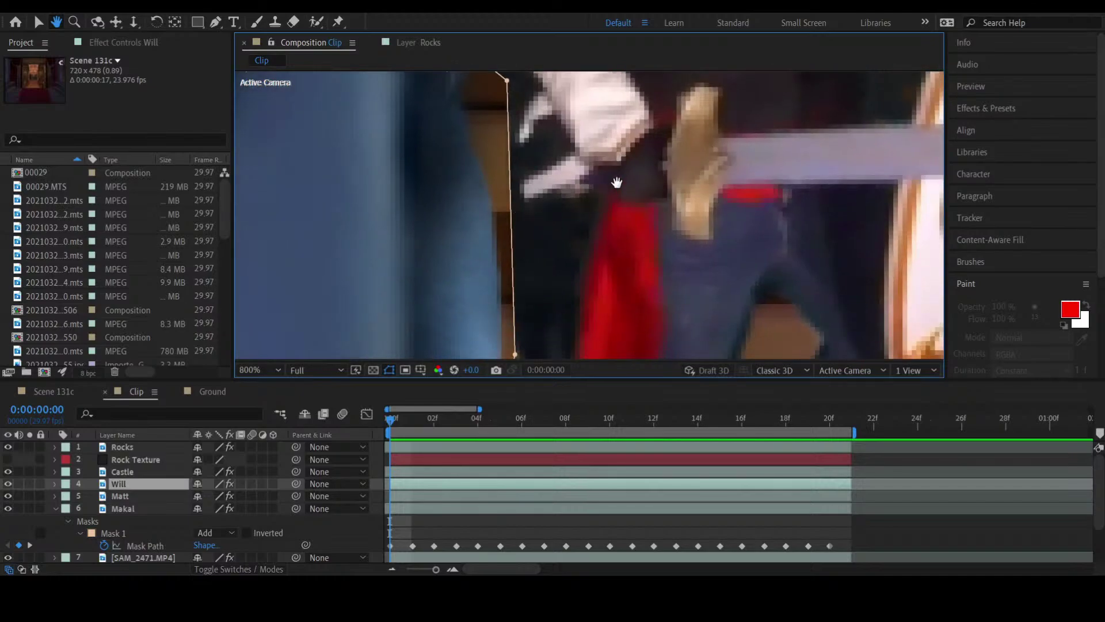
key("comma")
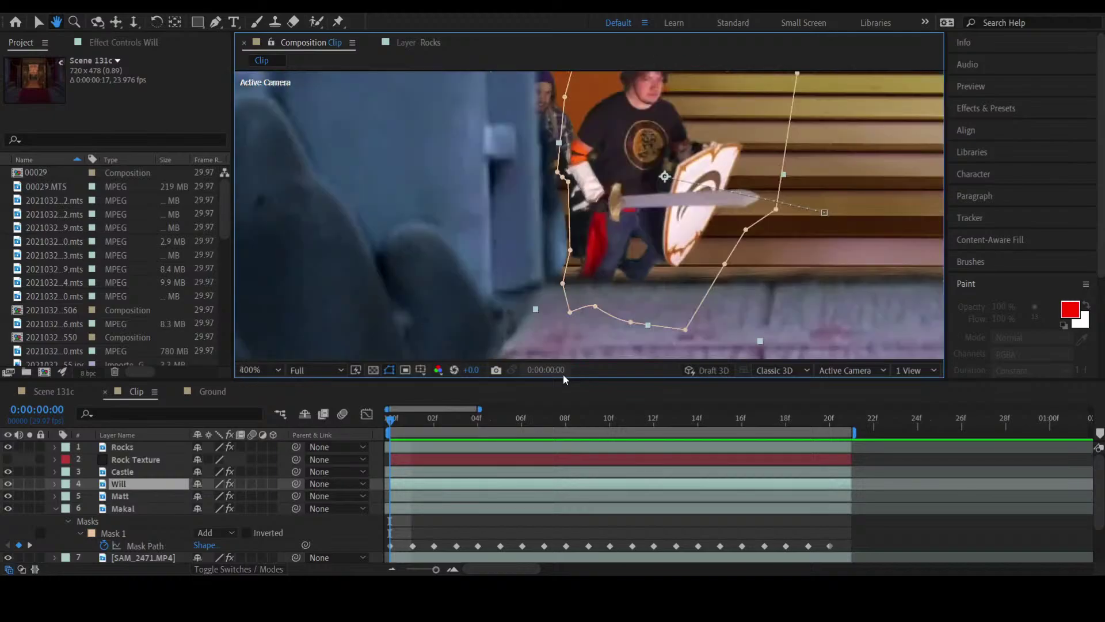
key("comma")
key("period")
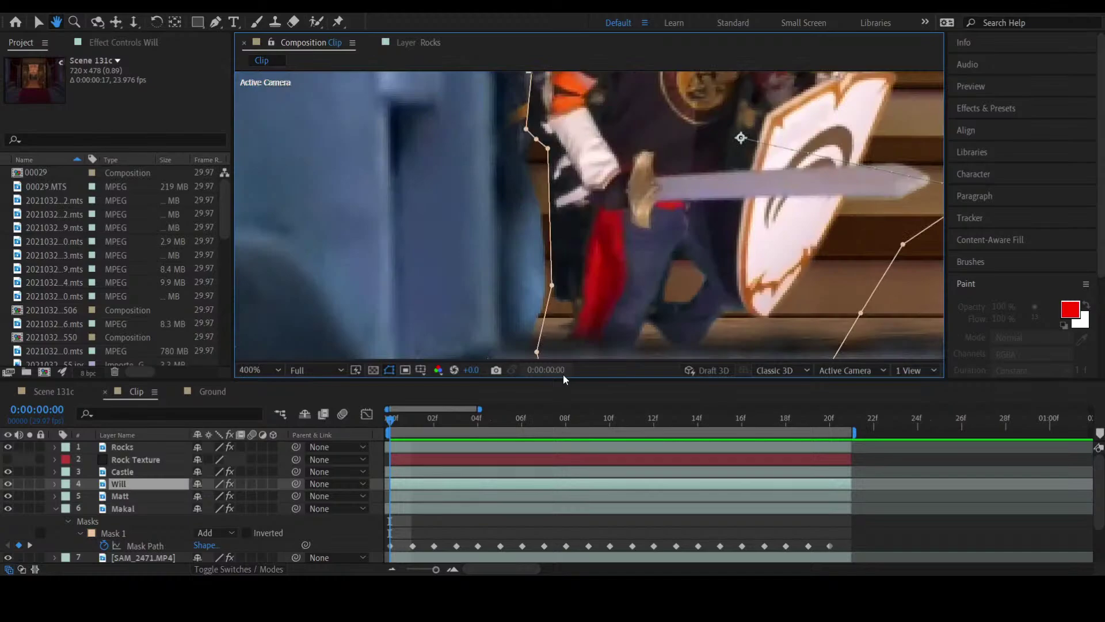
key("period")
key("comma")
key("comma")
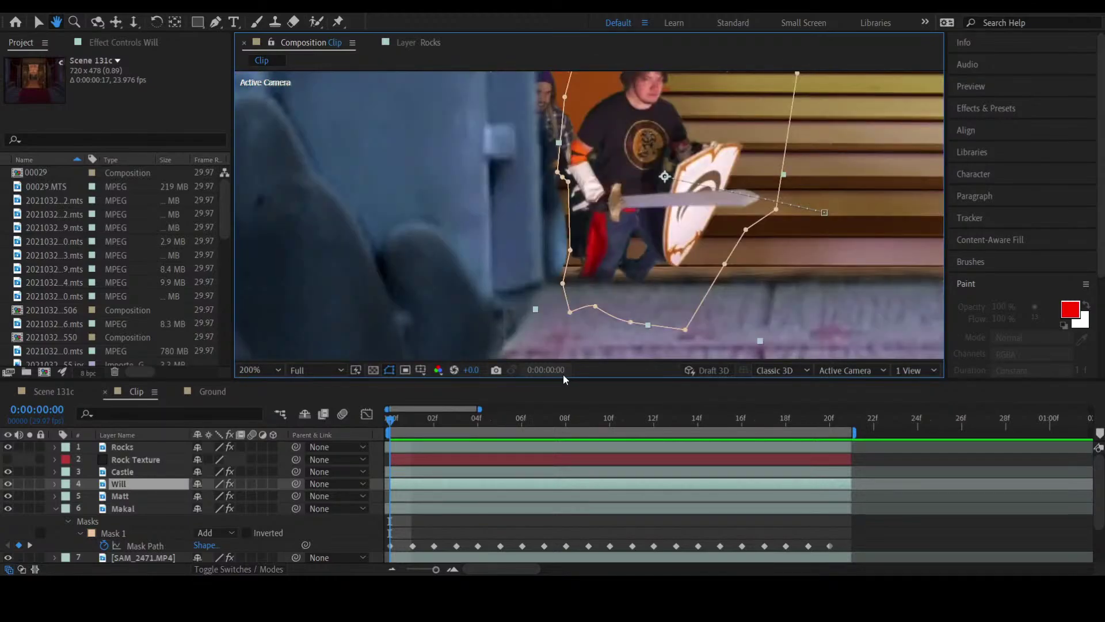
key("period")
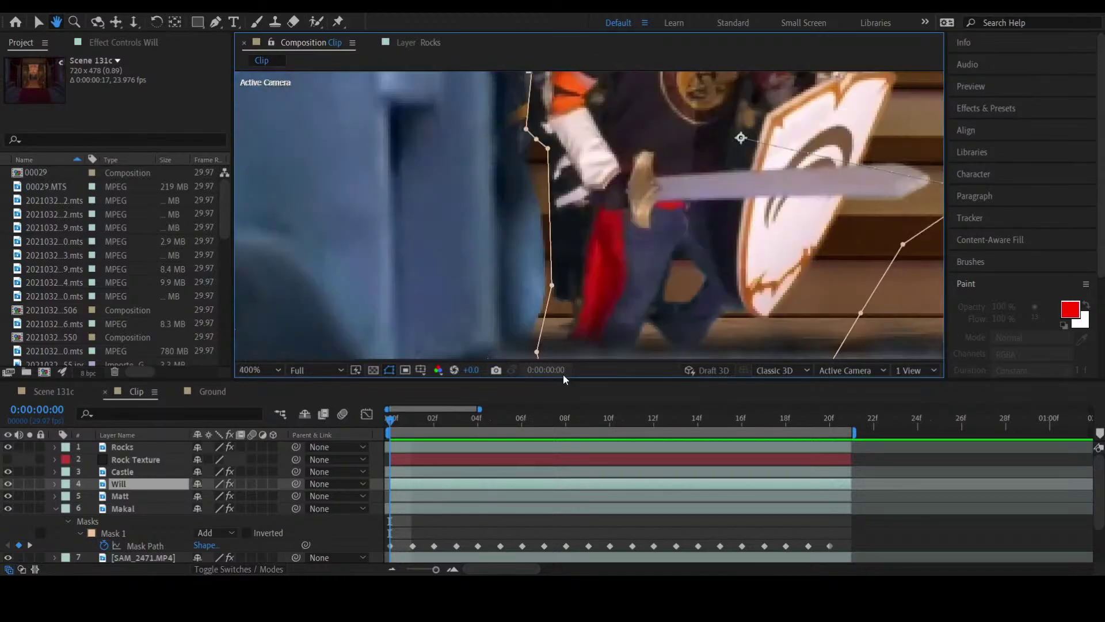
left_click_drag(635, 206, 633, 327)
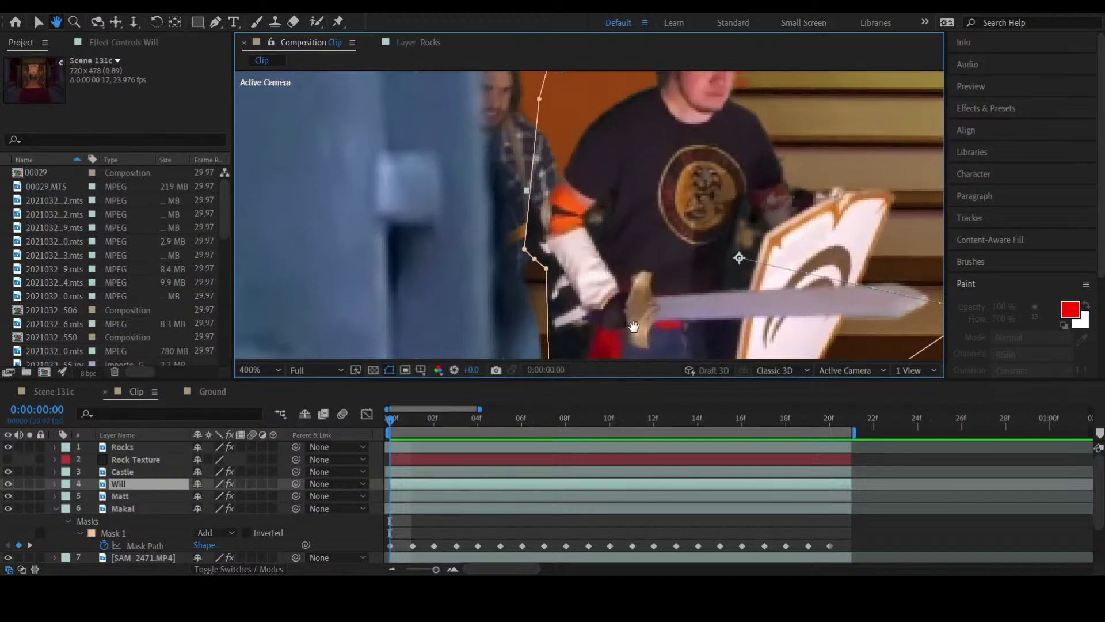
Step: Add two mask points beside the orange armband and pull the neighbouring outline in against the white forearm at frame 0
key("period")
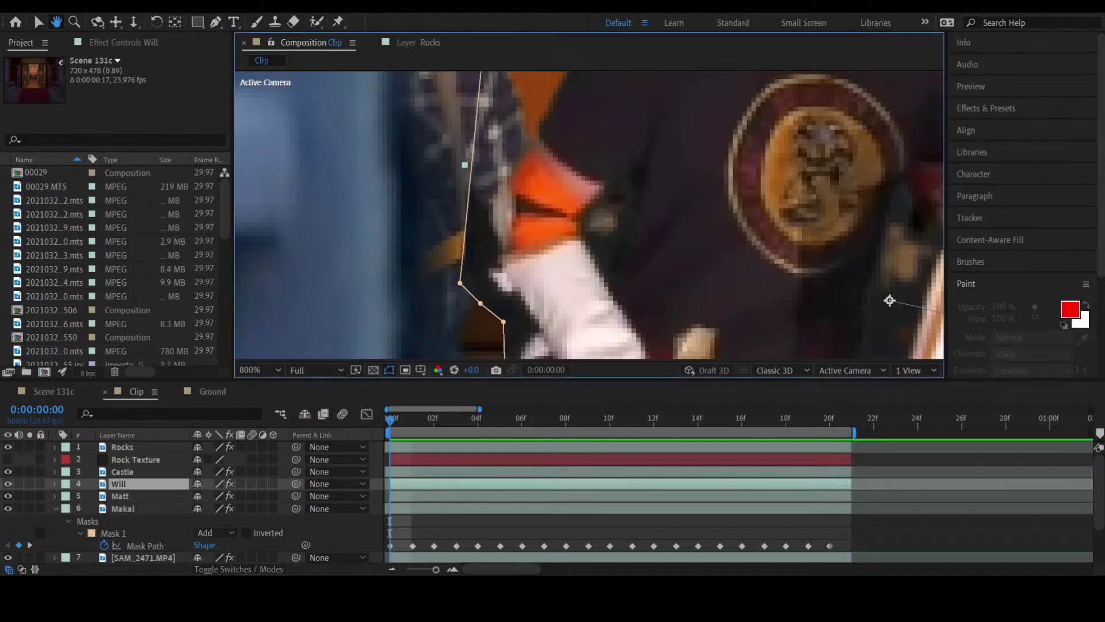
key("g")
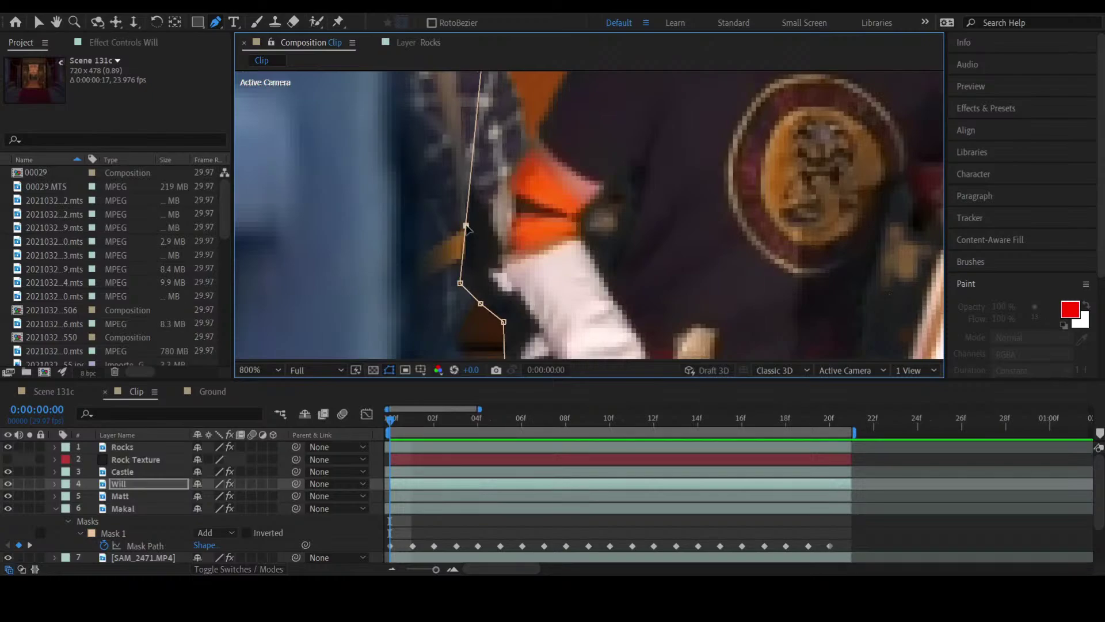
left_click(466, 226)
left_click_drag(471, 226, 498, 254)
left_click(476, 253)
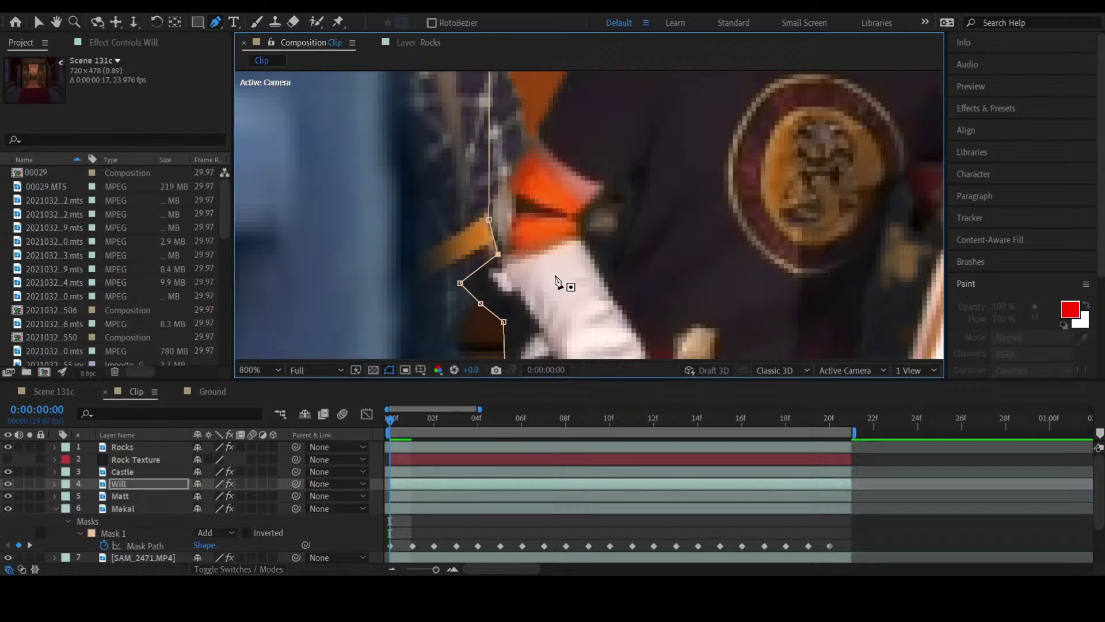
left_click_drag(459, 283, 498, 304)
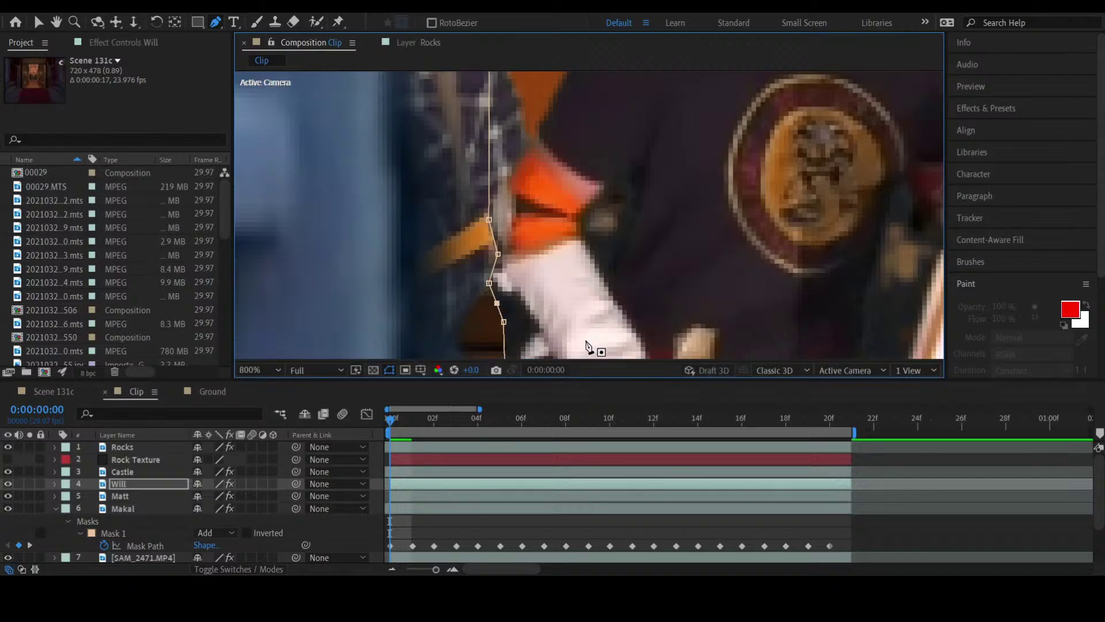
Step: Add three mask points below the forearm and run the outline along the underside of the hand to the red cloth
key("space")
left_click_drag(622, 278, 622, 62)
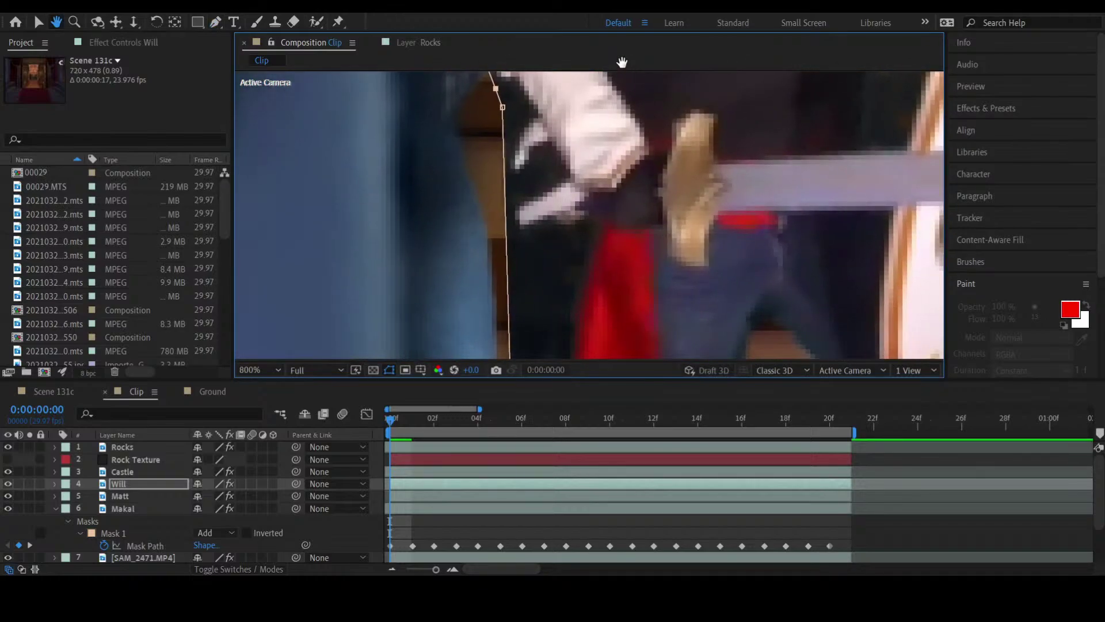
left_click(508, 237)
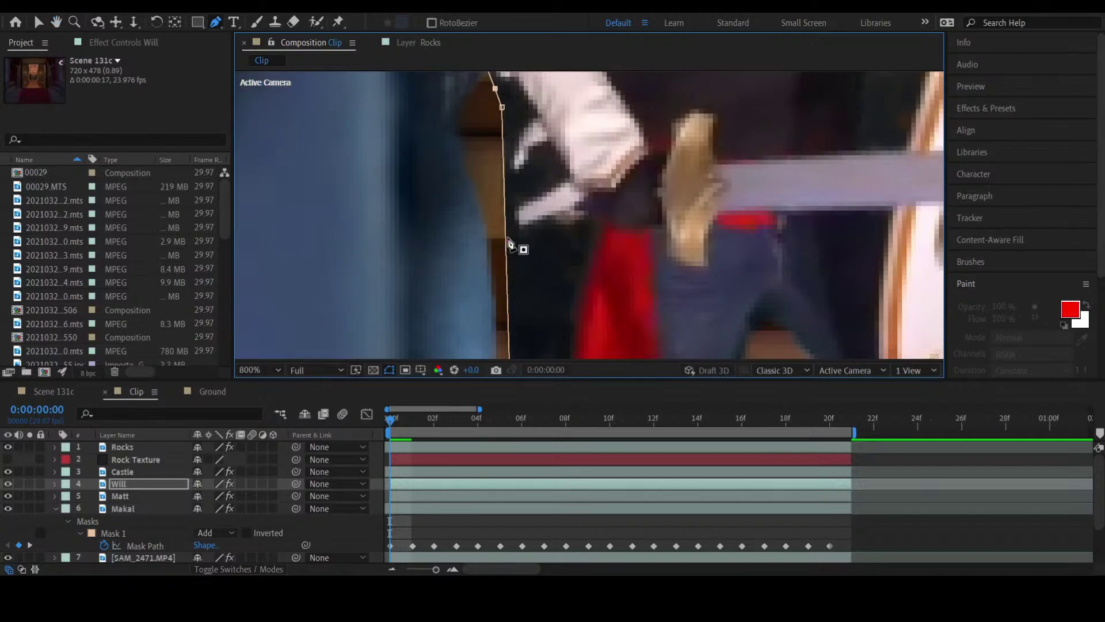
left_click_drag(506, 239, 515, 230)
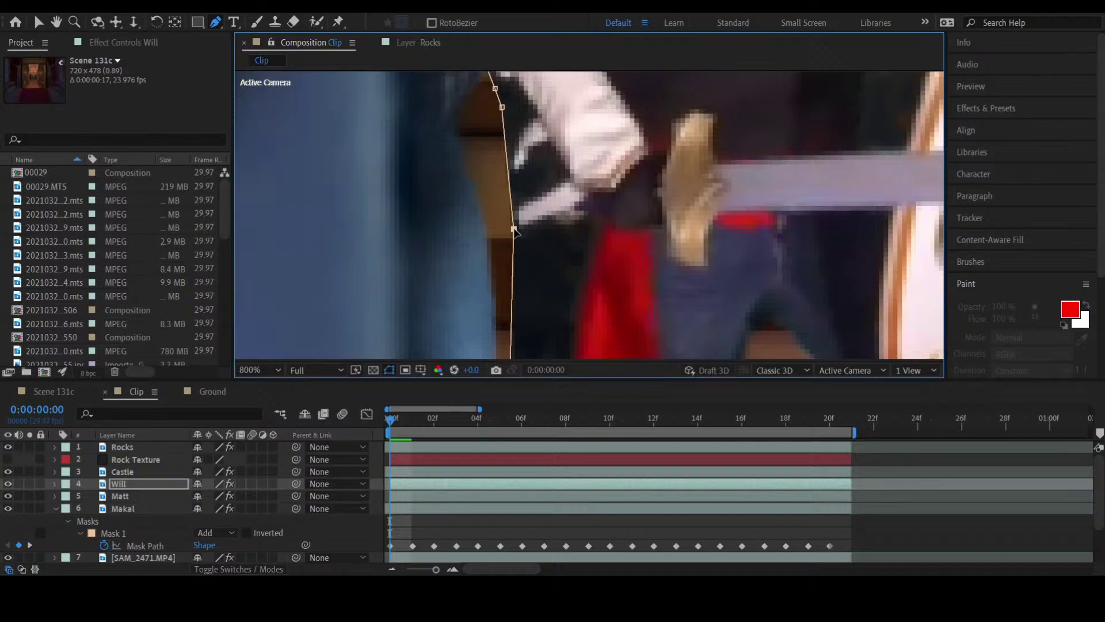
left_click(513, 271)
left_click_drag(512, 272, 547, 233)
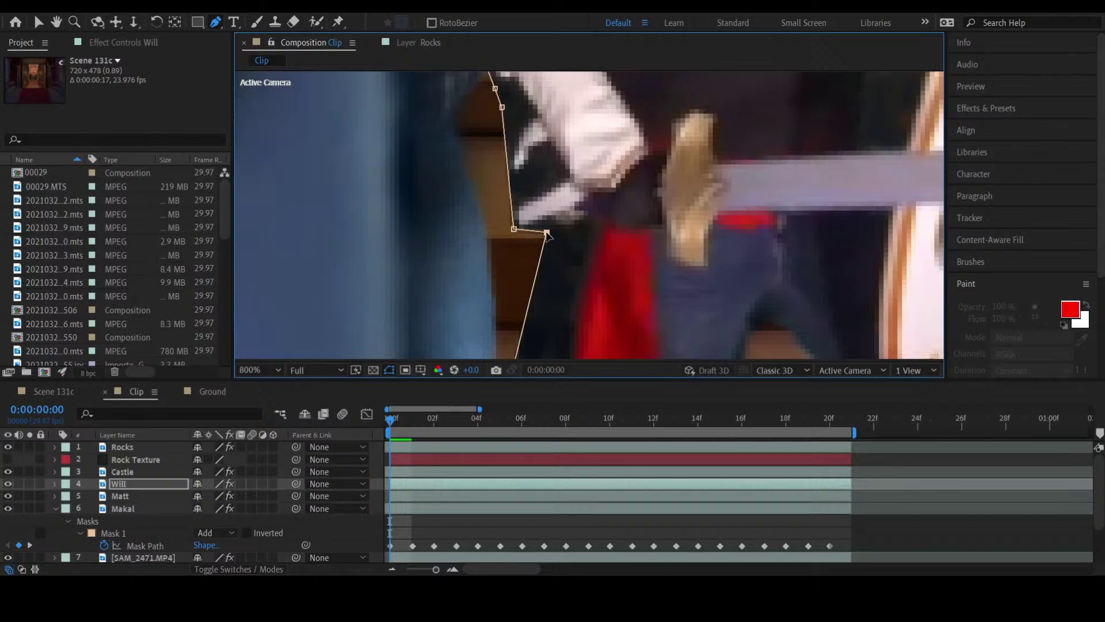
left_click(540, 260)
key("v")
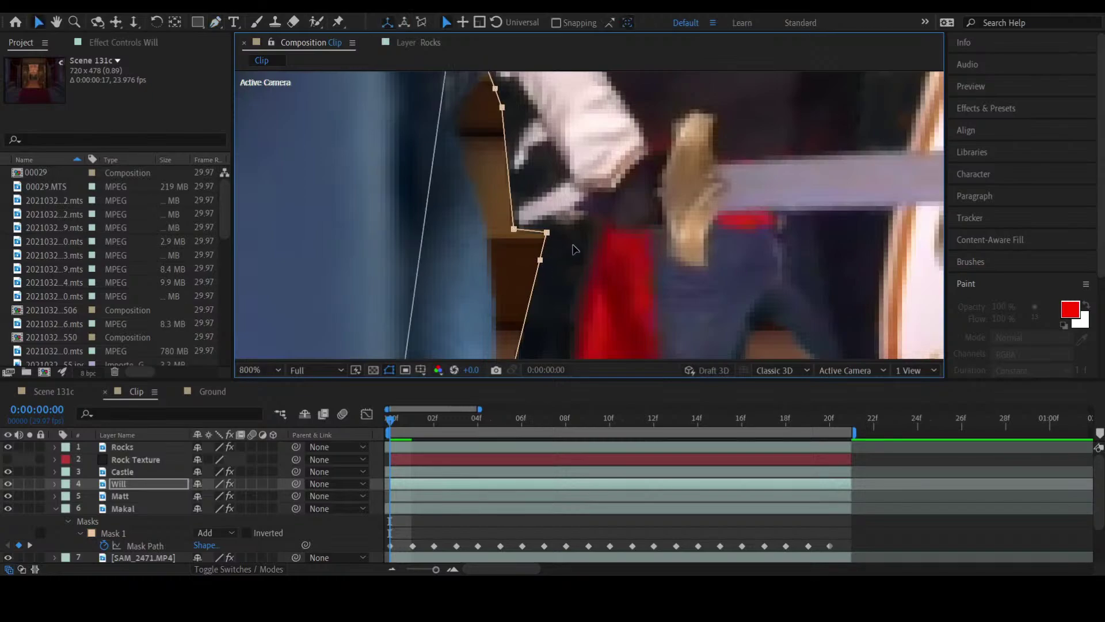
left_click_drag(540, 260, 593, 229)
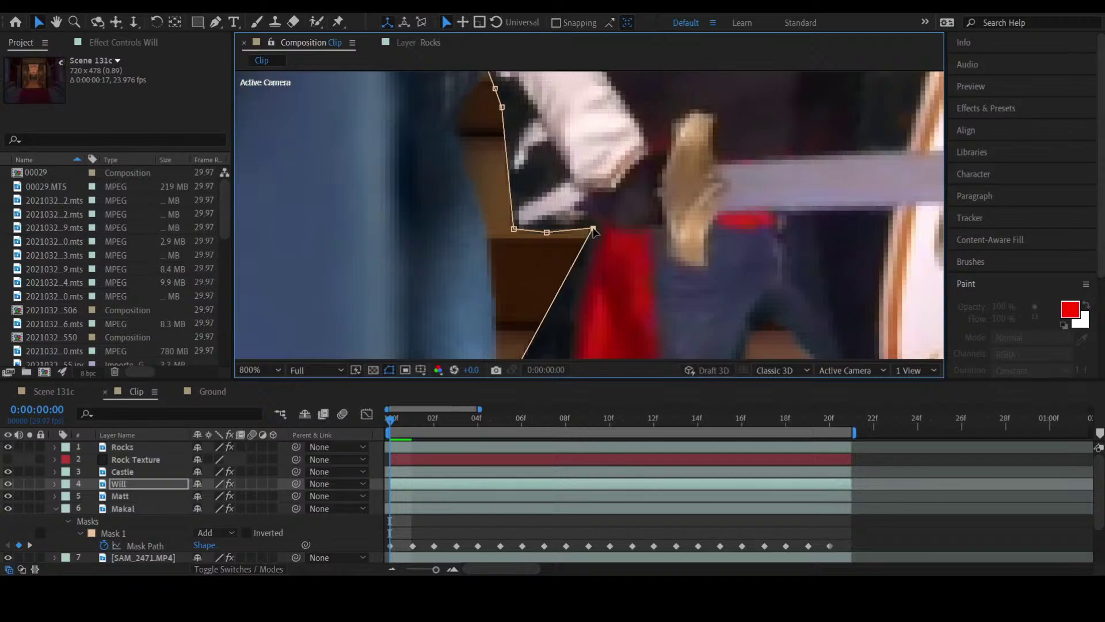
Step: Add a mask point on the edge below the hand and pull it in against the red cloth
key("g")
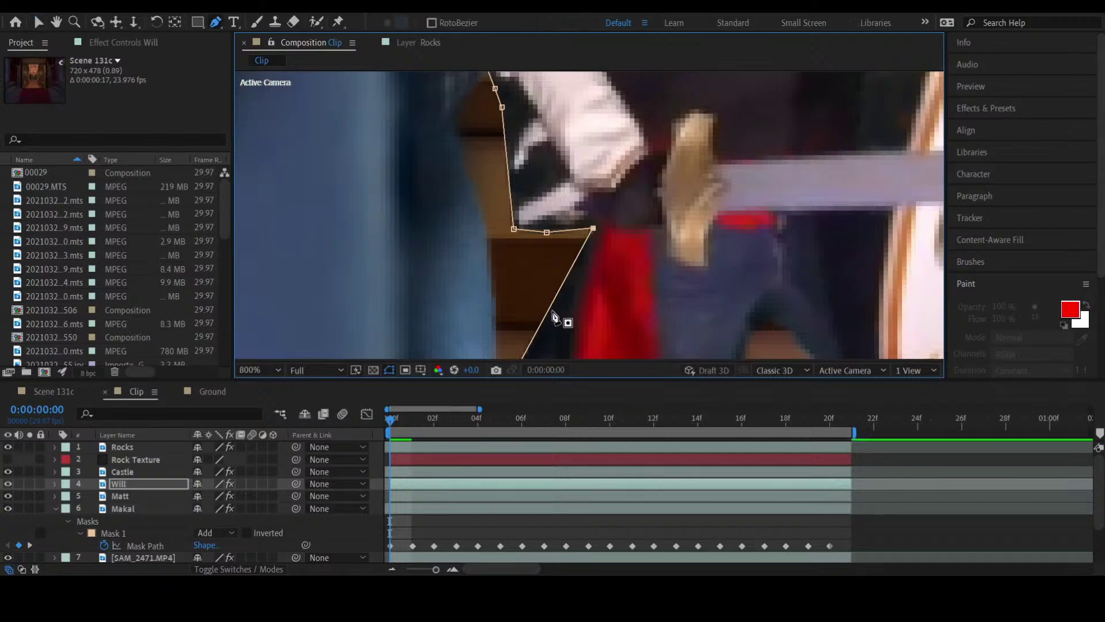
left_click(552, 312)
left_click_drag(554, 315, 576, 286)
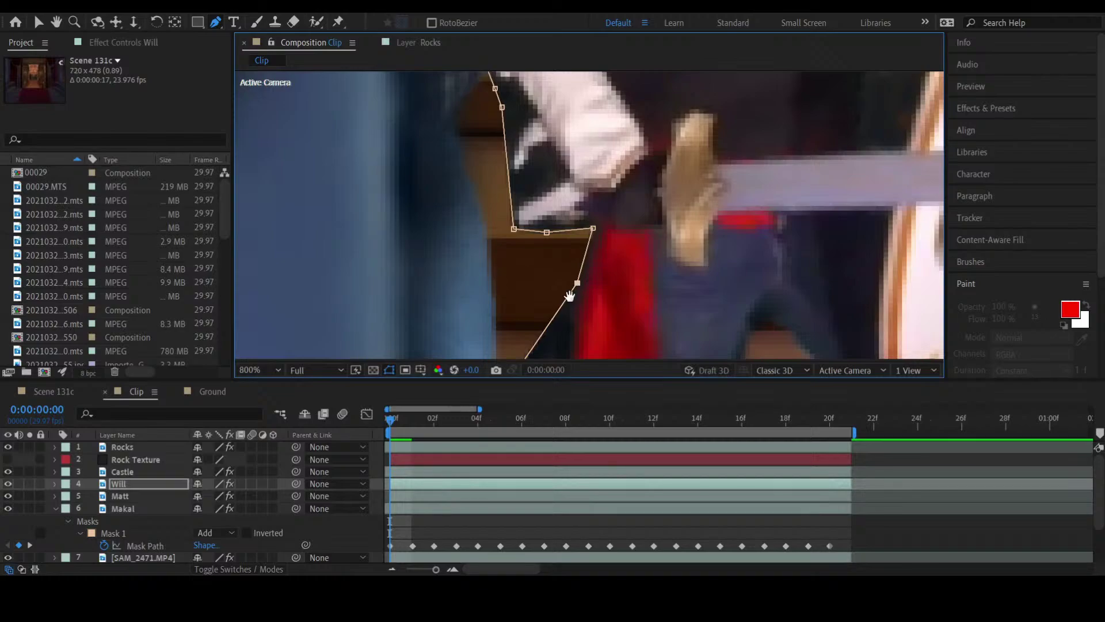
Step: Add two mask points below the hand and pull the outline in along the red cloth's edge down to its hem
key("h")
left_click_drag(562, 329, 582, 217)
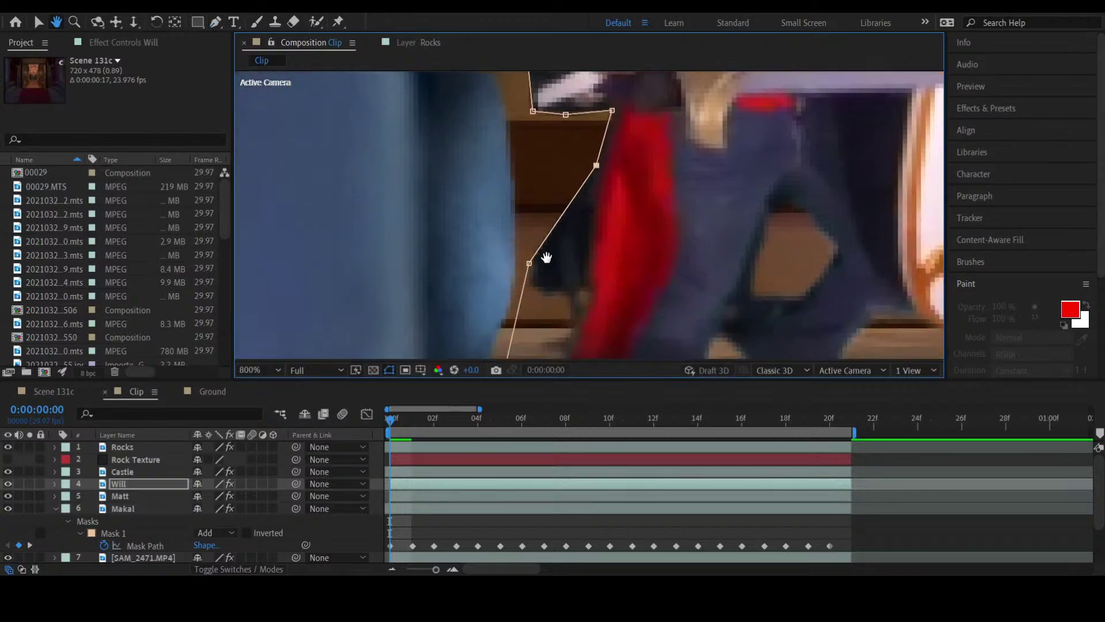
key("g")
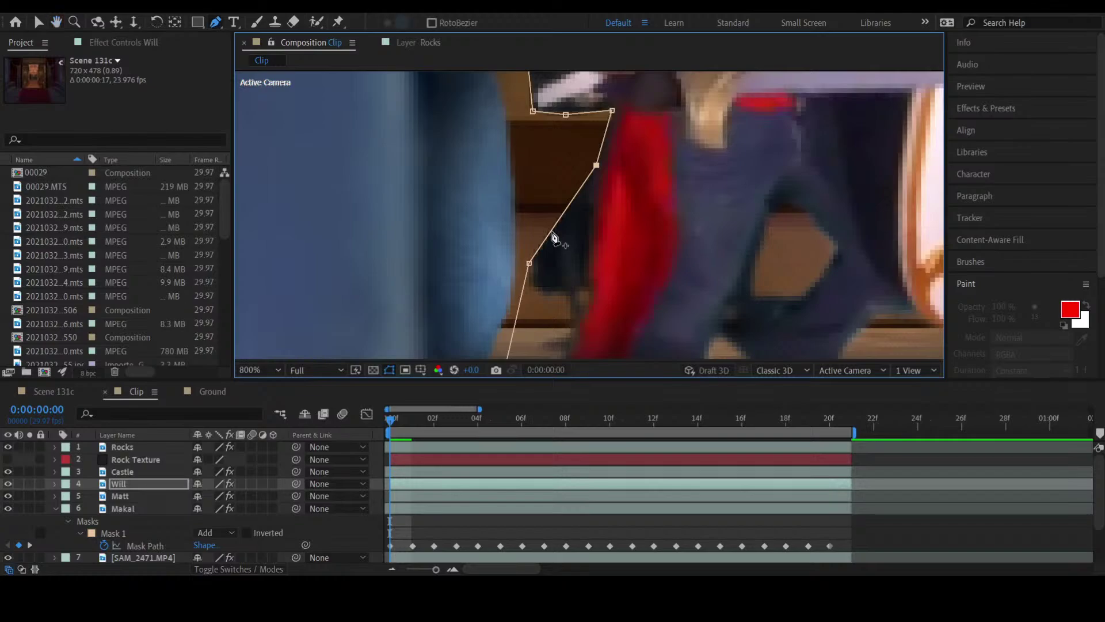
left_click(566, 241)
left_click_drag(567, 240, 593, 244)
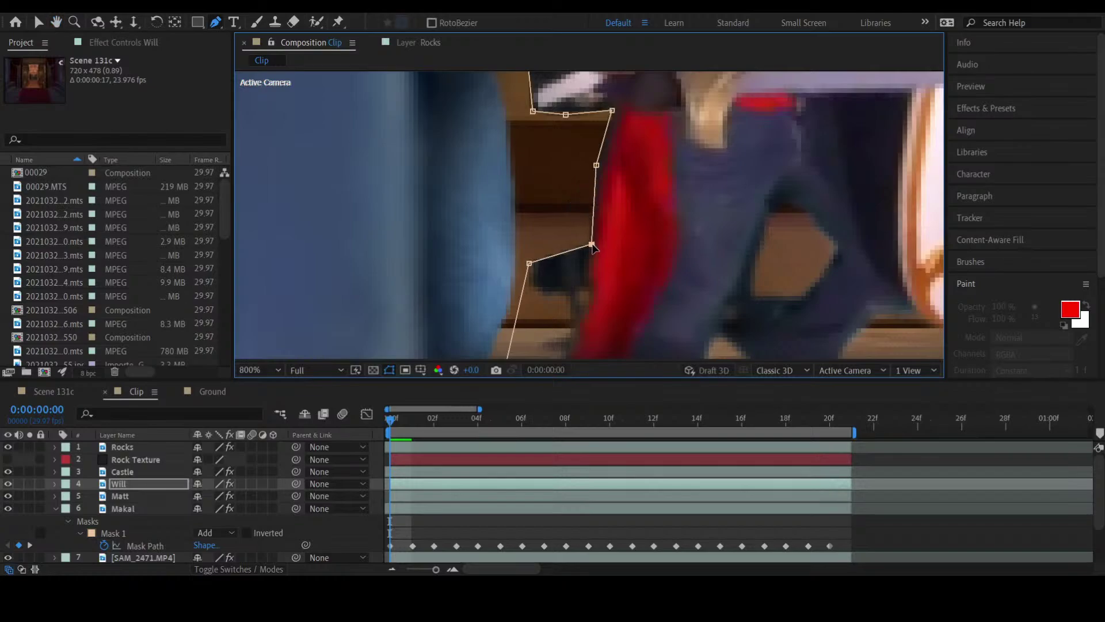
left_click(556, 254)
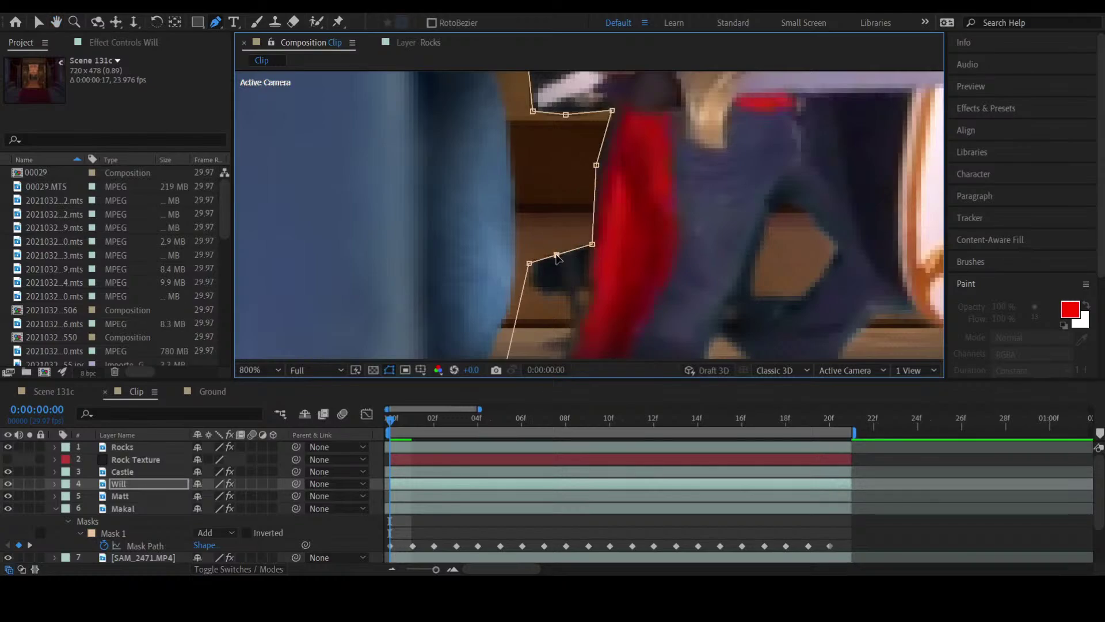
left_click_drag(556, 255, 586, 295)
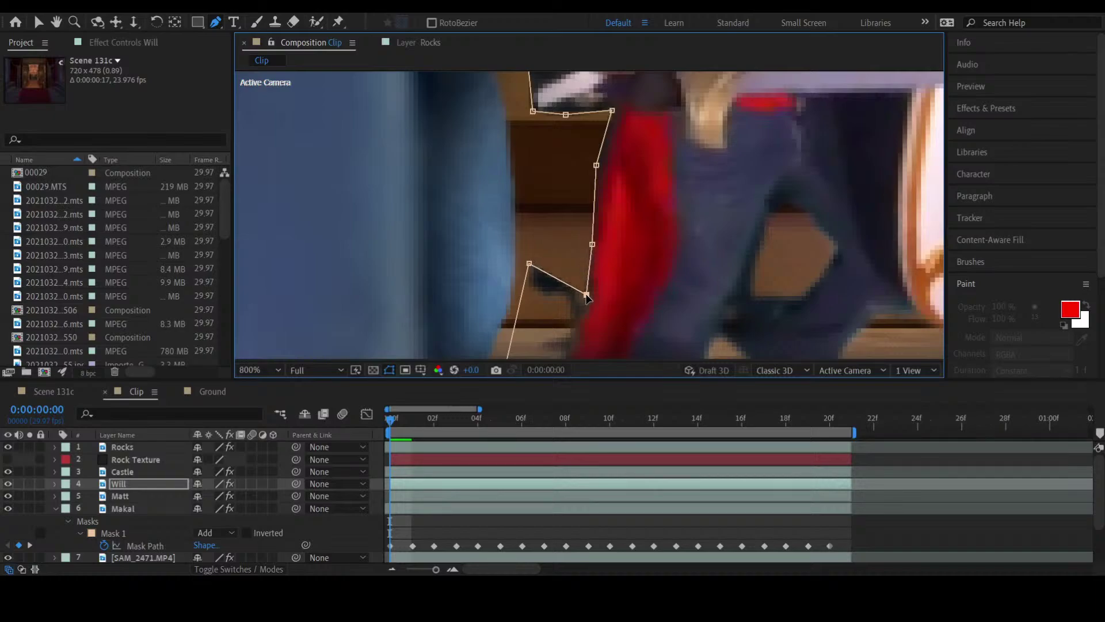
left_click_drag(529, 263, 572, 332)
Step: Nudge the mask point beside the feet inward at ground level and enable Mask Path keyframing at frame 0
scroll(571, 332, "down", 1)
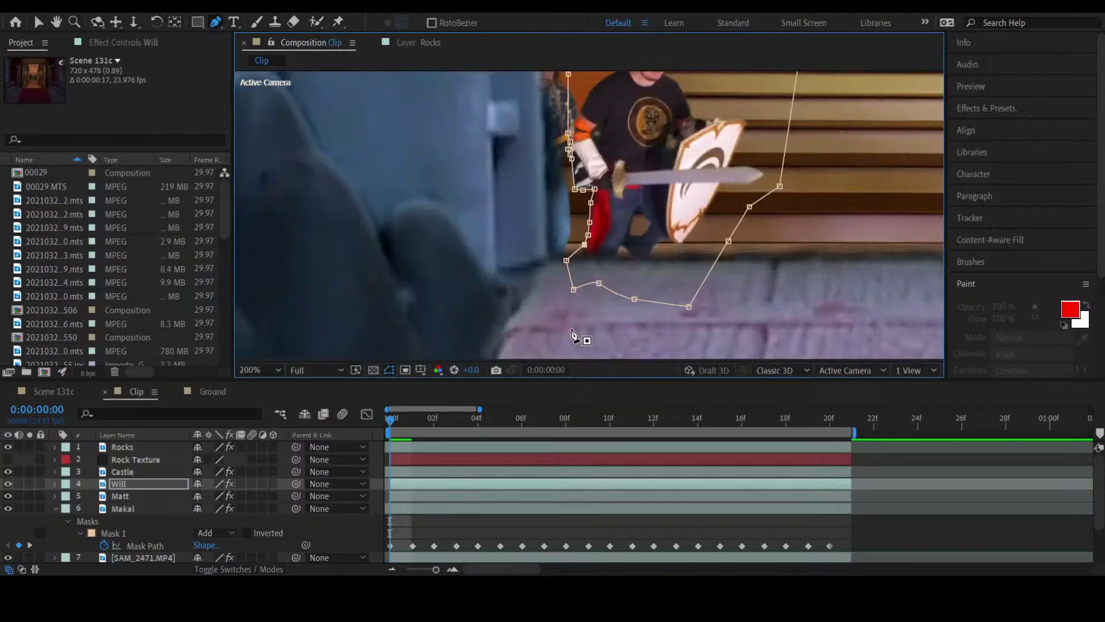
scroll(572, 333, "down", 1)
scroll(574, 334, "up", 1)
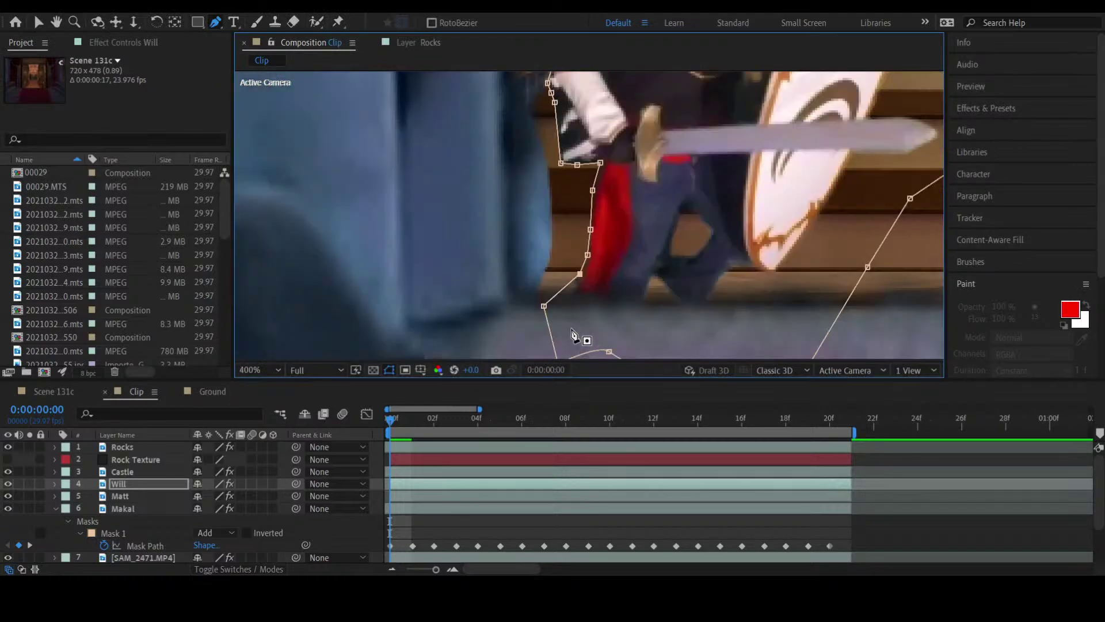
scroll(574, 334, "down", 1)
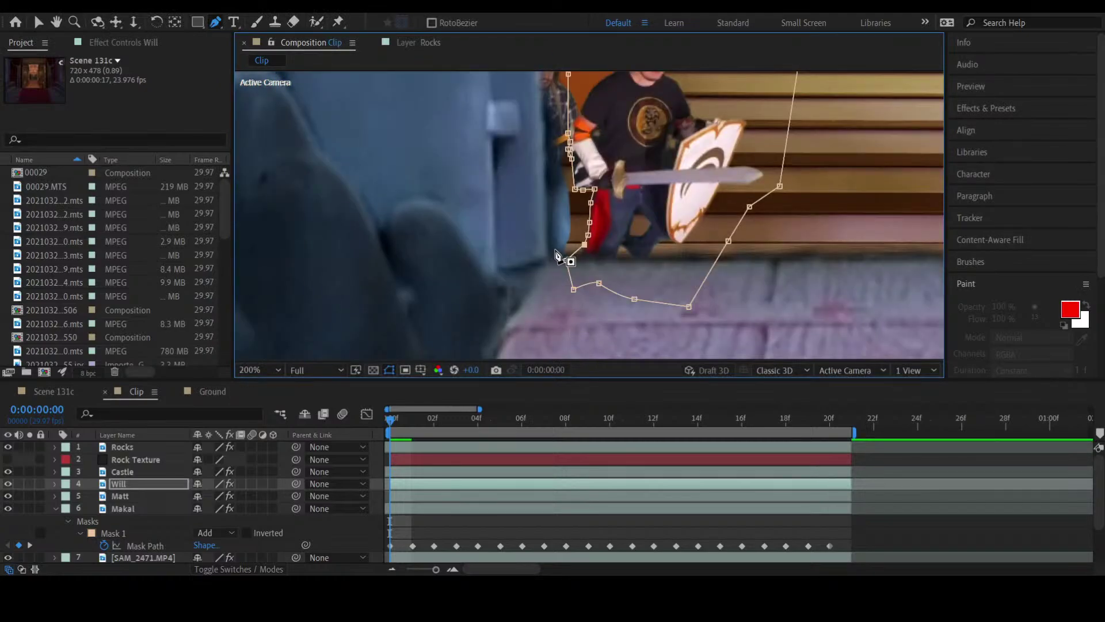
left_click_drag(569, 266, 575, 273)
key("m")
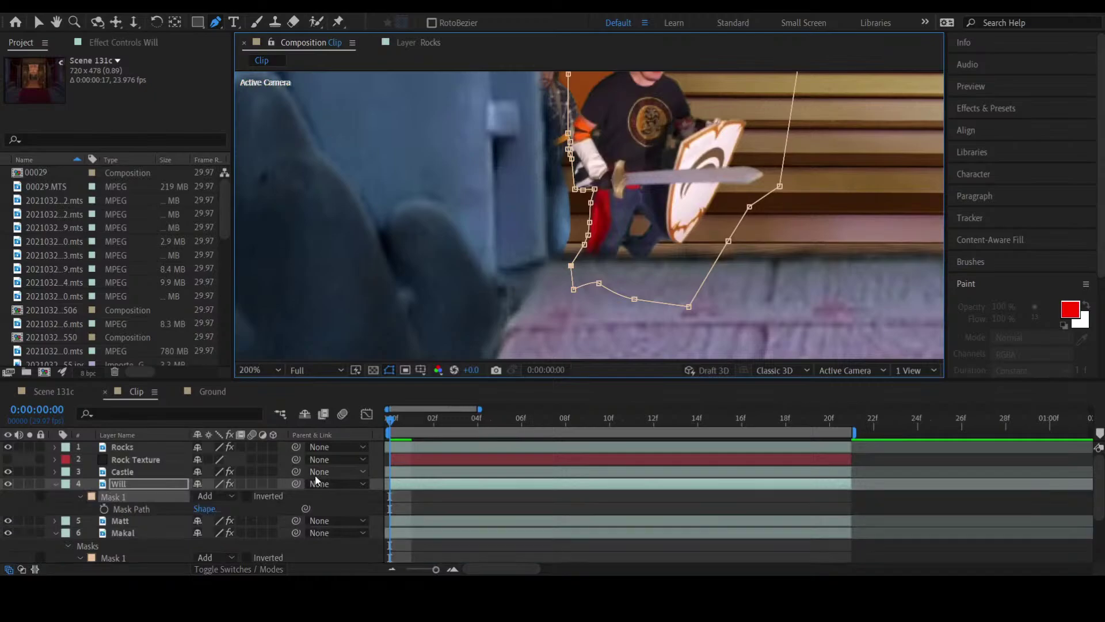
left_click(108, 507)
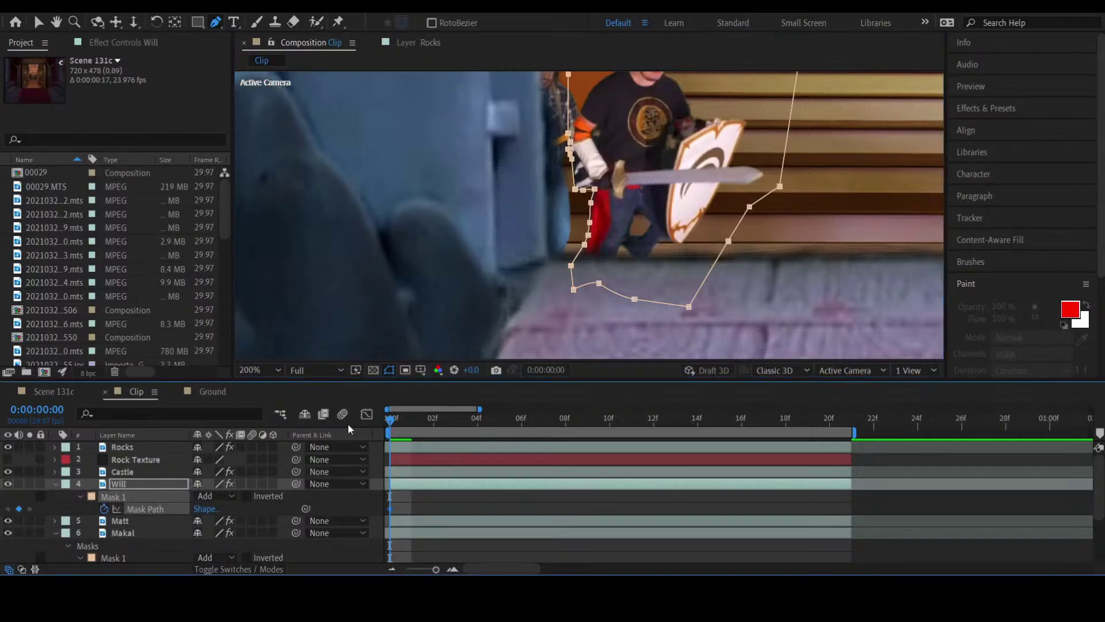
Step: At frame 4, reposition the mask points beside the red cloth to follow its edge
key("period")
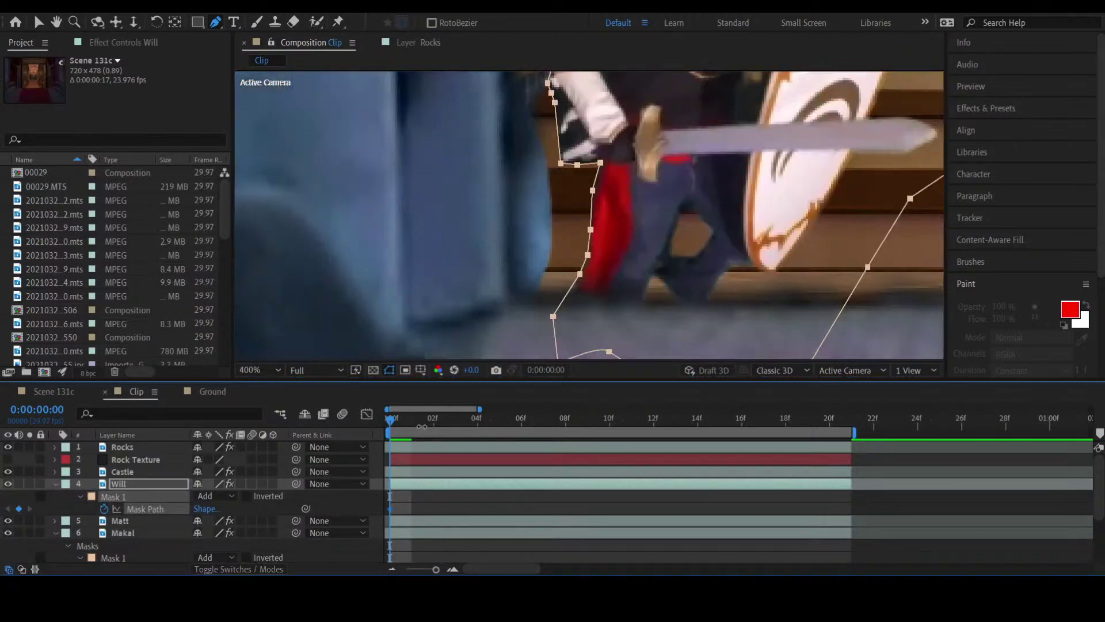
left_click_drag(395, 423, 482, 423)
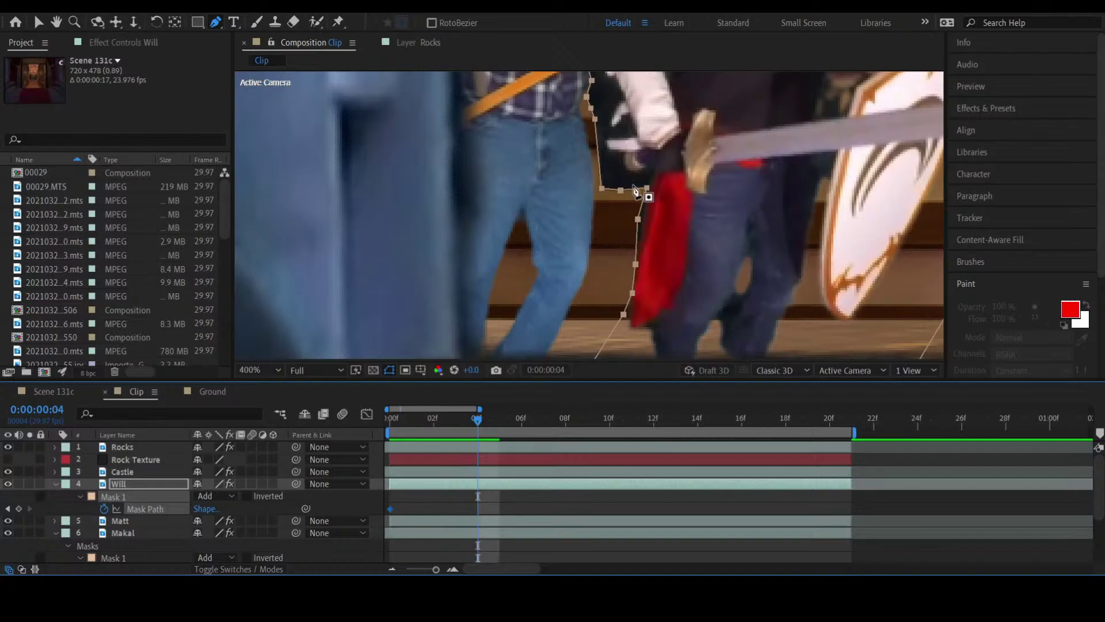
left_click(638, 219)
key("v")
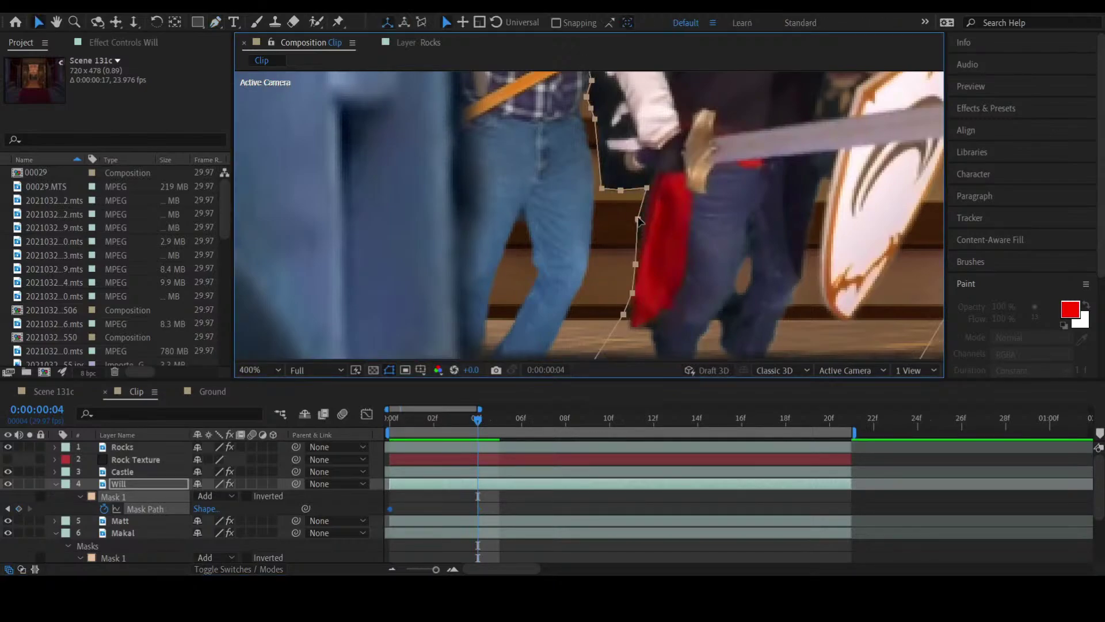
left_click(640, 218)
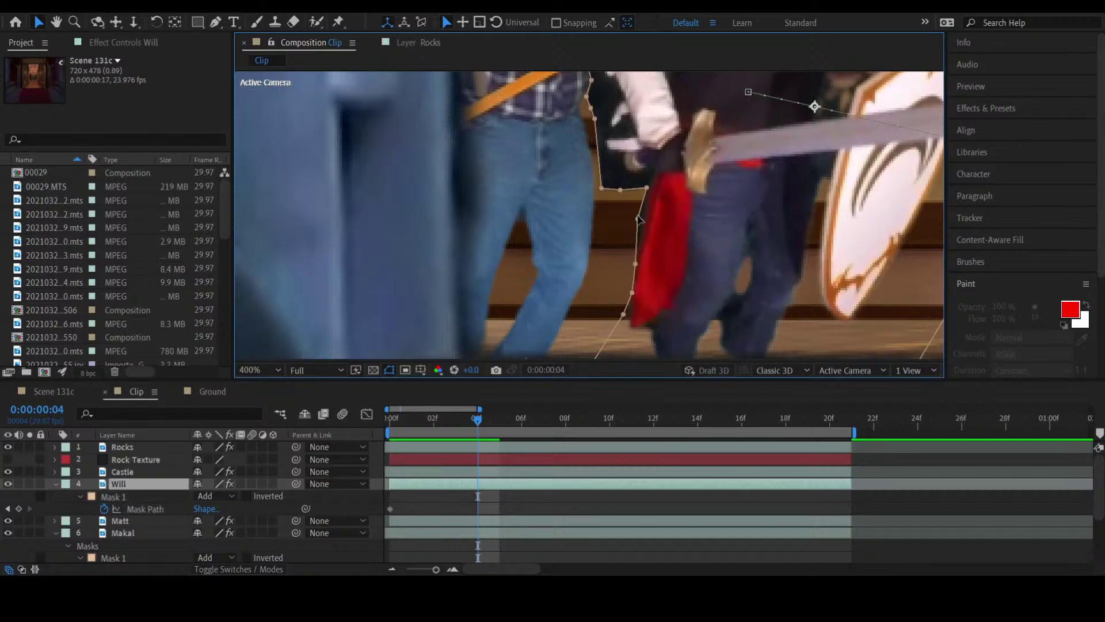
left_click(639, 218)
left_click_drag(634, 264, 629, 296)
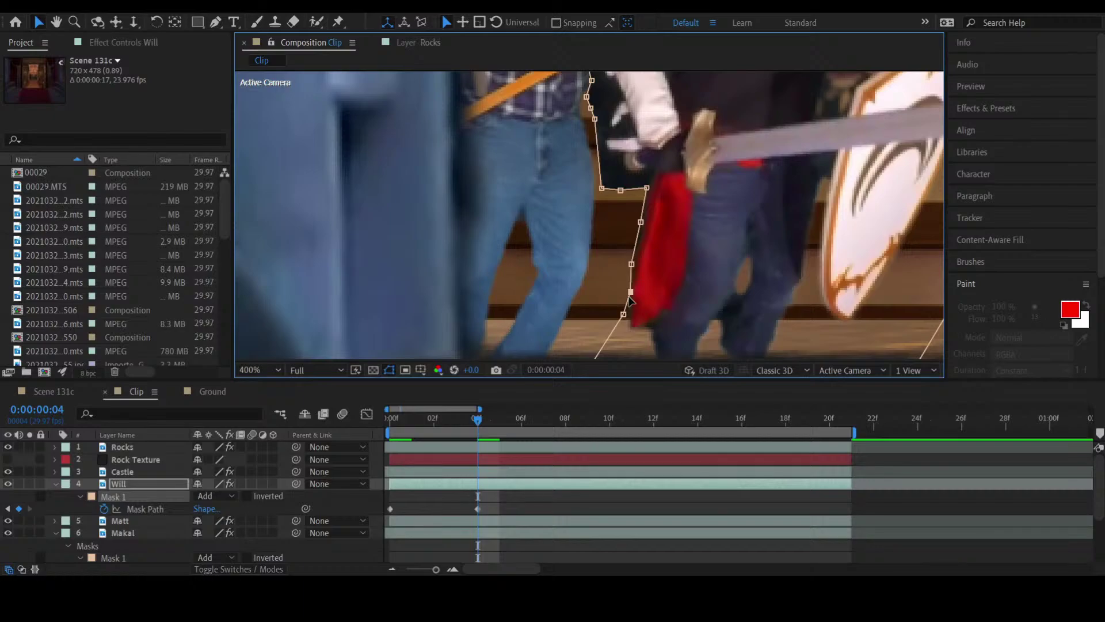
Step: At frame 4, pull the mask outline in around the forearm and along the underside of the hand
key("h")
left_click_drag(702, 202, 695, 389)
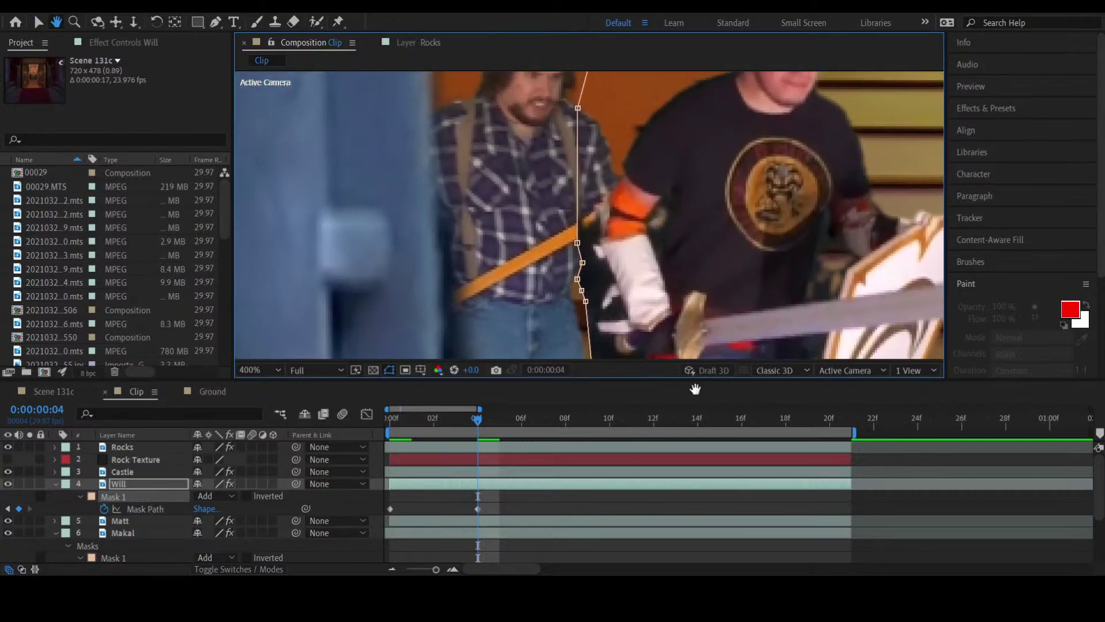
mouse_move(664, 176)
left_mouse_down()
mouse_move(671, 208)
mouse_move(669, 157)
left_mouse_up()
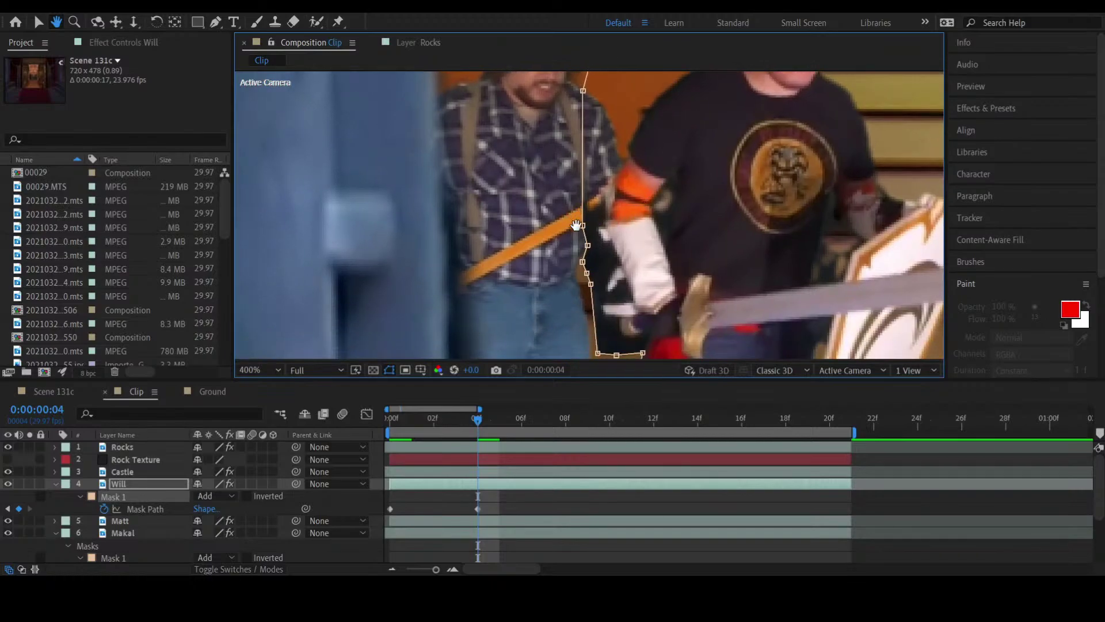
key("v")
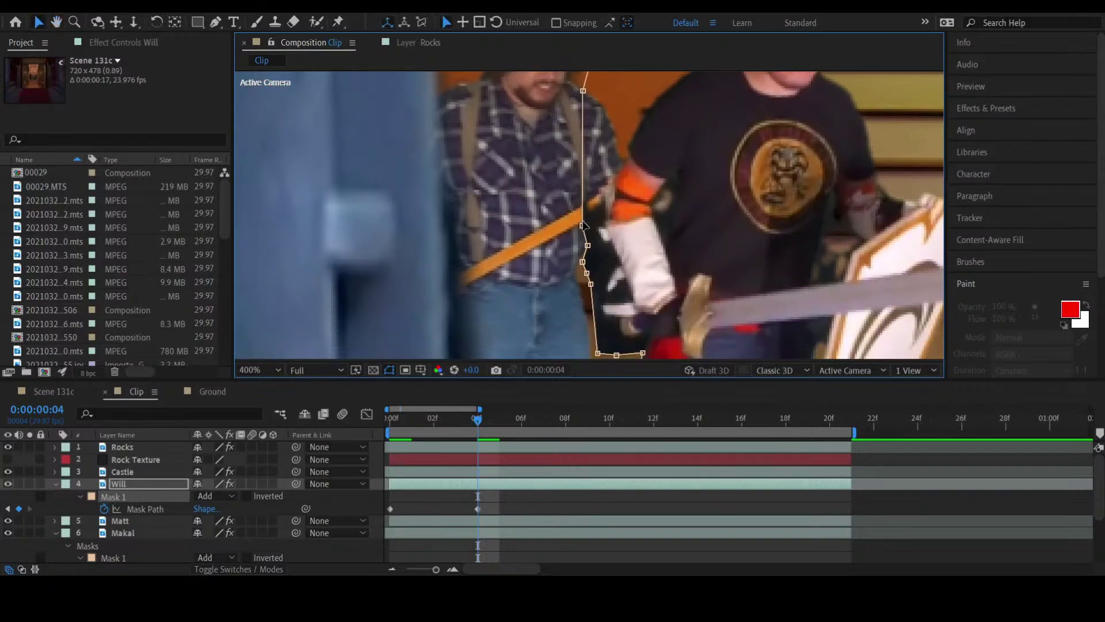
left_click_drag(582, 223, 594, 262)
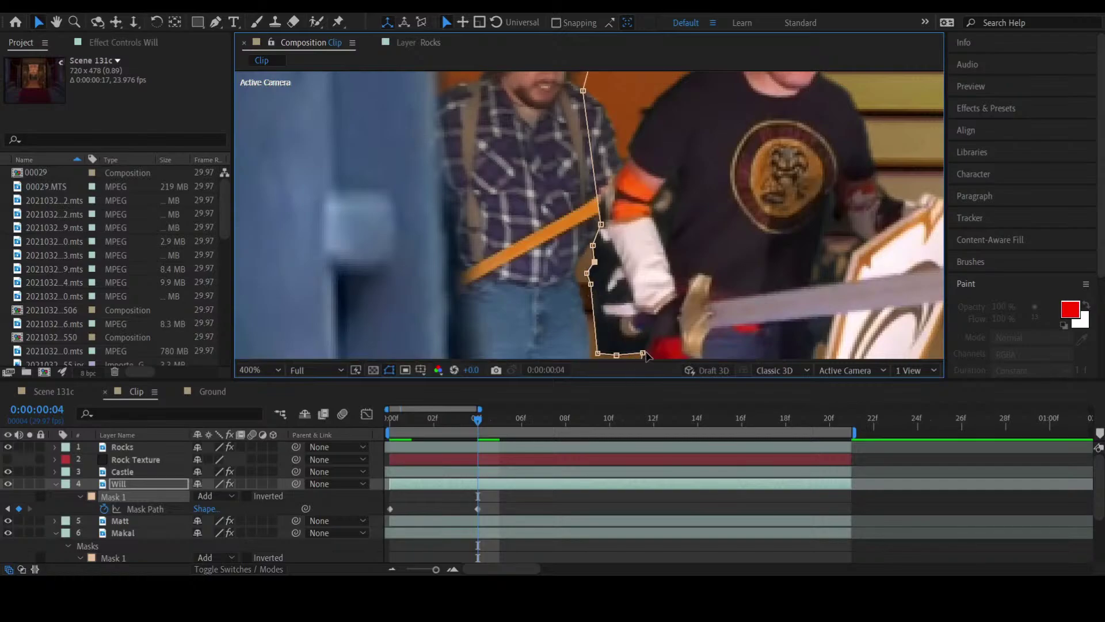
scroll(645, 354, "down", 2)
left_click_drag(643, 341, 612, 328)
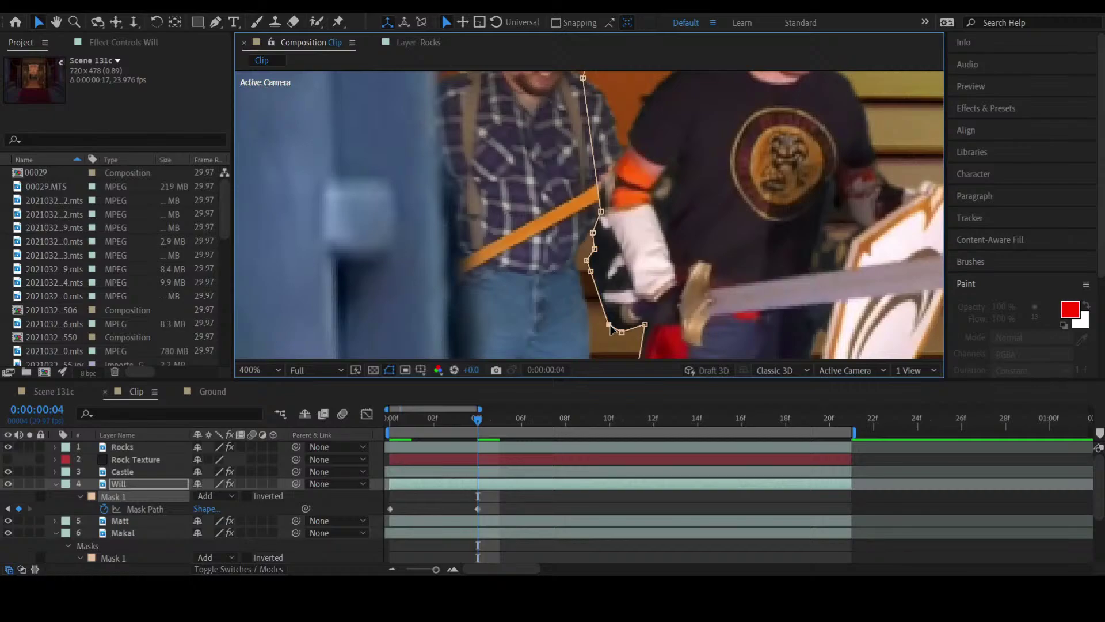
Step: Examine the sword-and-shield character's masked edge between frames 2 and 4, with the layer deselected for a clear view
scroll(612, 329, "down", 4)
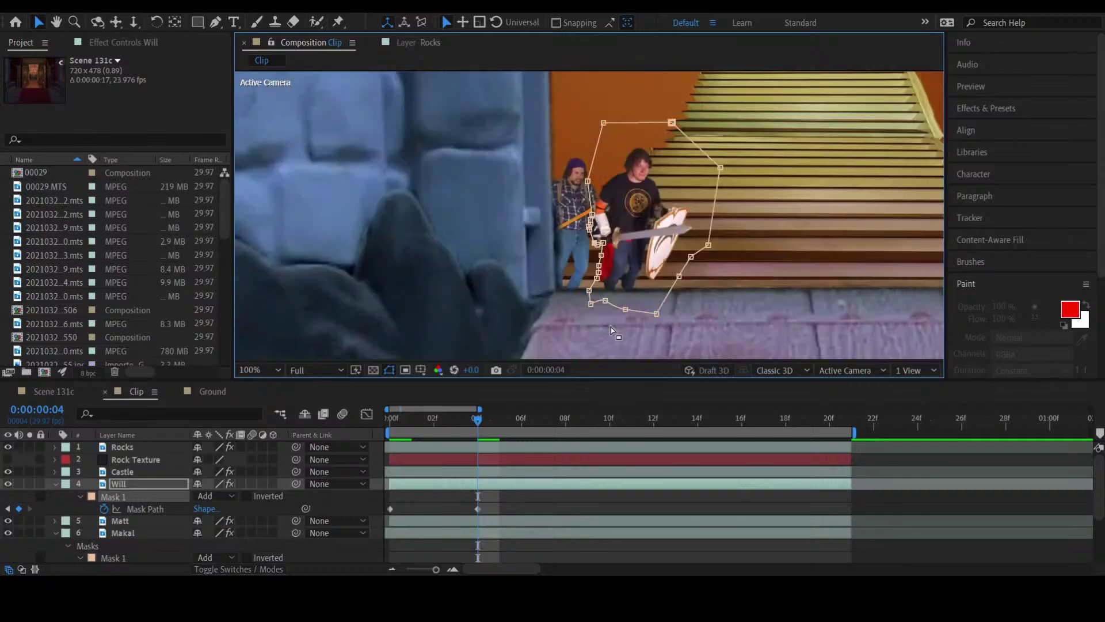
scroll(612, 331, "up", 2)
scroll(613, 332, "down", 2)
scroll(612, 329, "up", 2)
scroll(612, 329, "down", 2)
left_click_drag(472, 419, 441, 473)
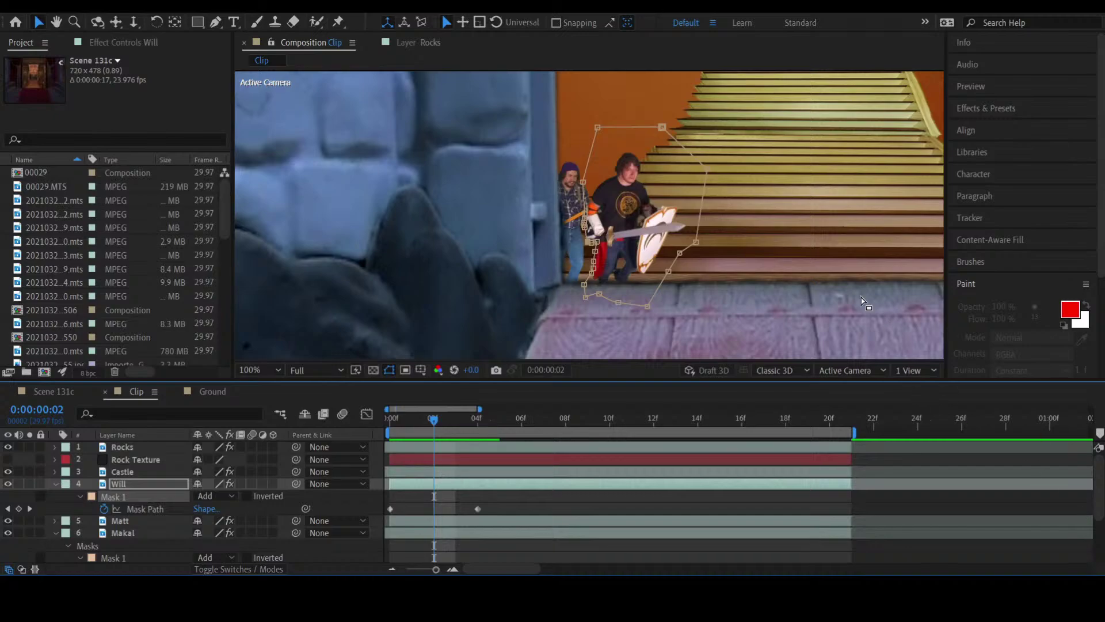
scroll(862, 301, "down", 4)
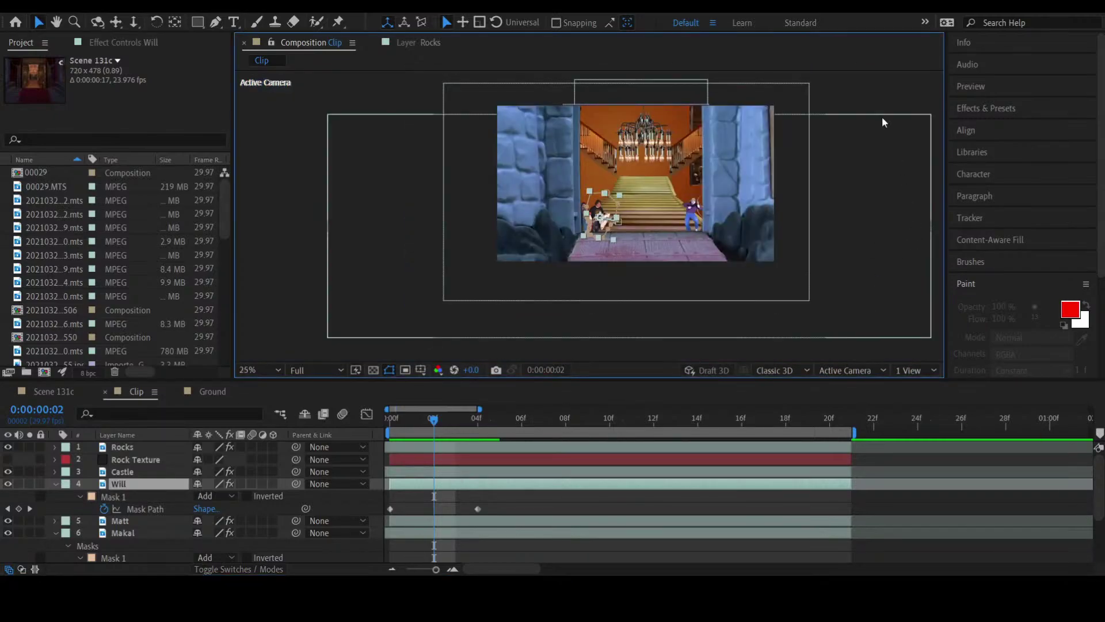
left_click(883, 118)
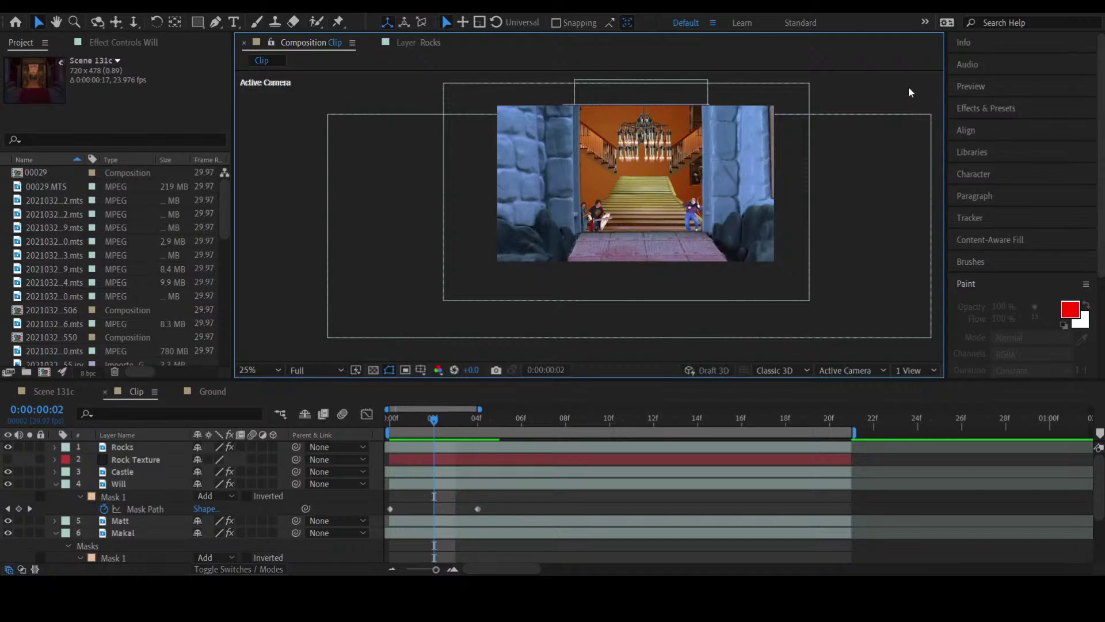
scroll(908, 88, "up", 5)
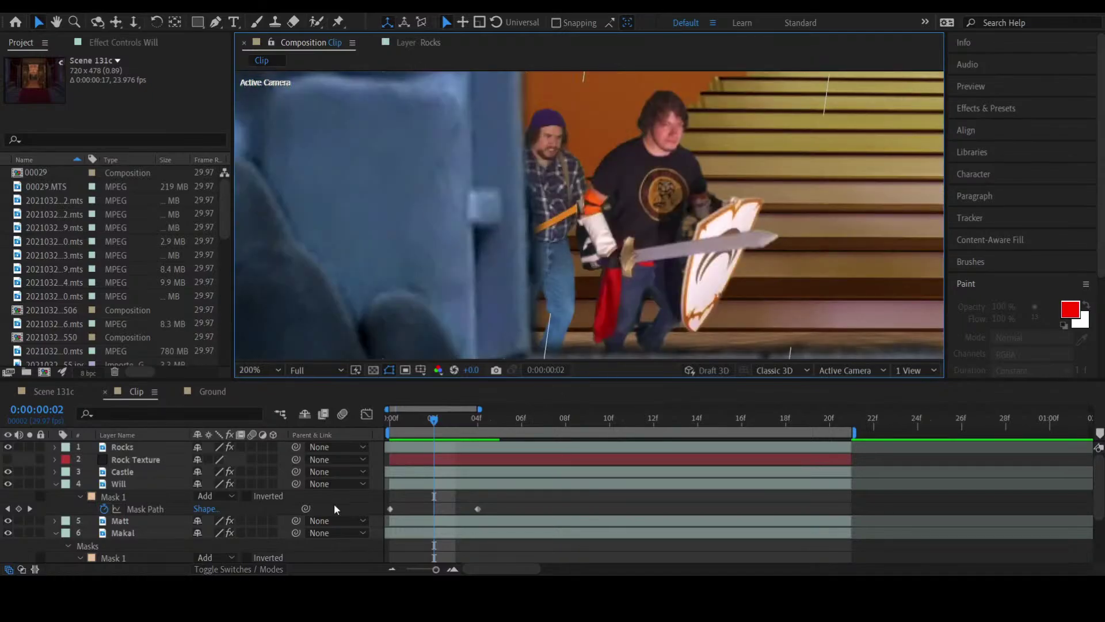
left_click_drag(433, 421, 476, 499)
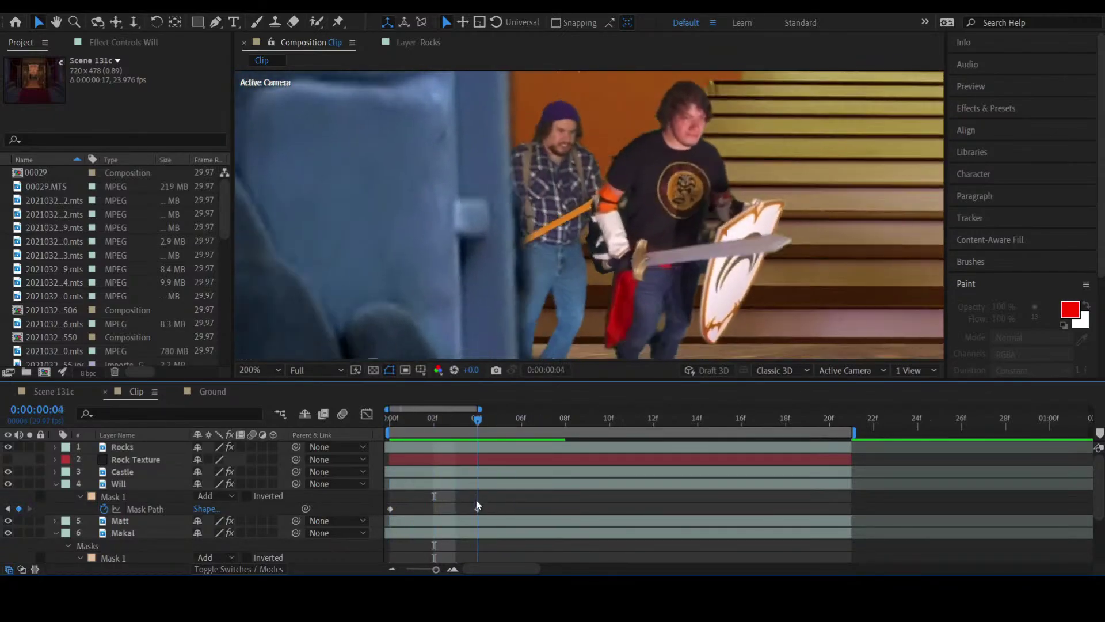
Step: Set the Mask Feather of the sword-and-shield character's mask to 13 pixels
left_click(161, 485)
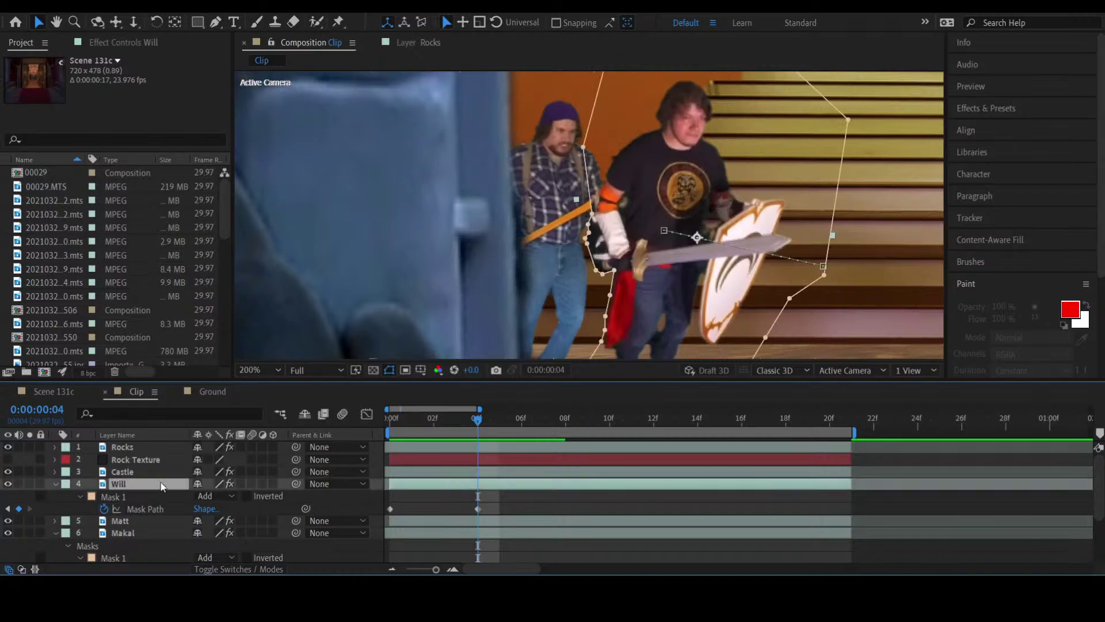
key("f")
left_click_drag(221, 508, 231, 507)
left_click(151, 487)
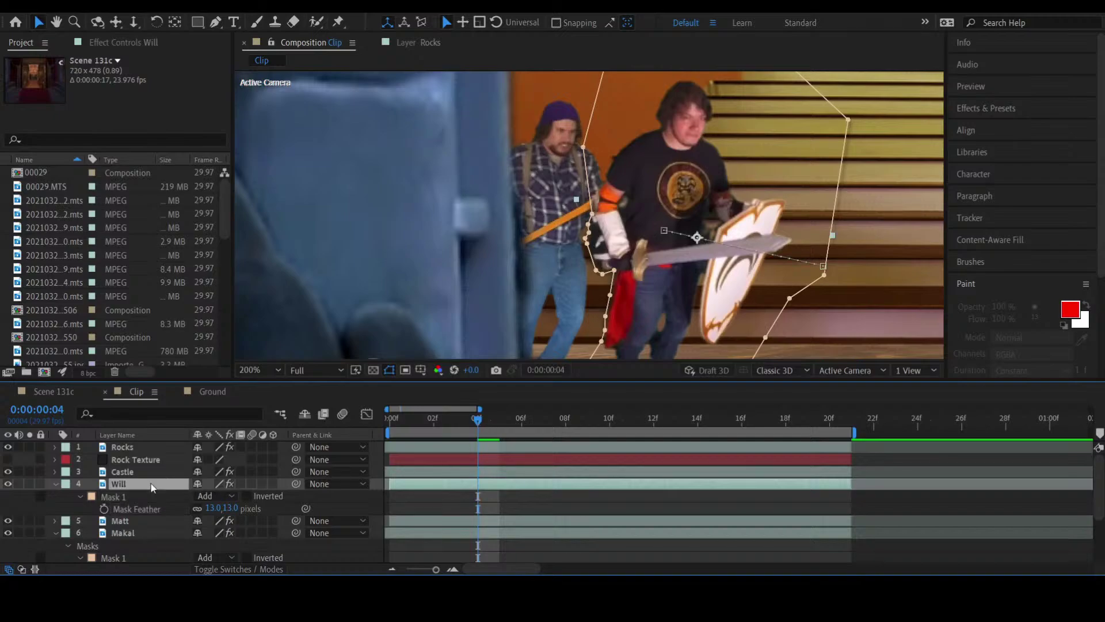
Step: At frame 10, move the mask points along the red cloth in to follow its edge down to the hem
left_click_drag(502, 420, 605, 432)
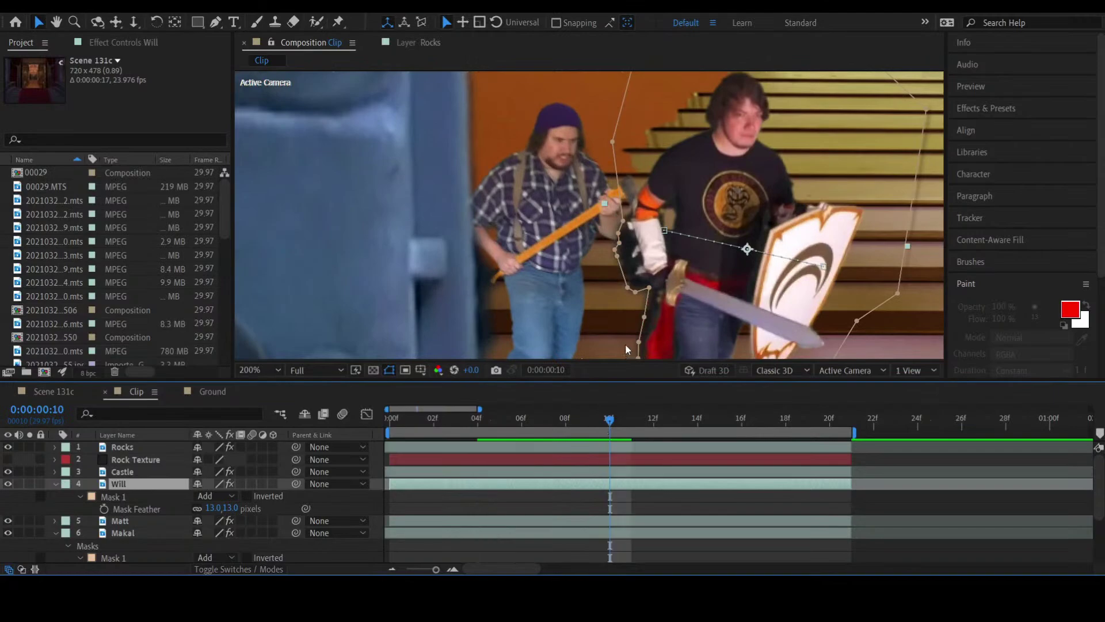
left_click(644, 317)
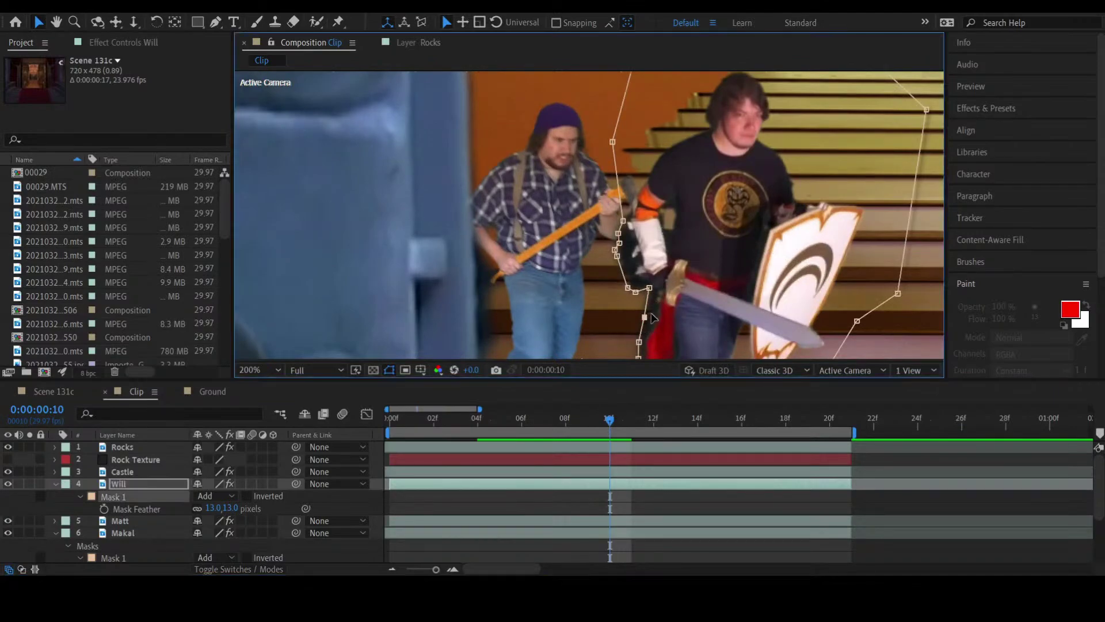
mouse_move(644, 317)
left_mouse_down()
mouse_move(654, 316)
mouse_move(641, 342)
mouse_move(656, 317)
left_mouse_up()
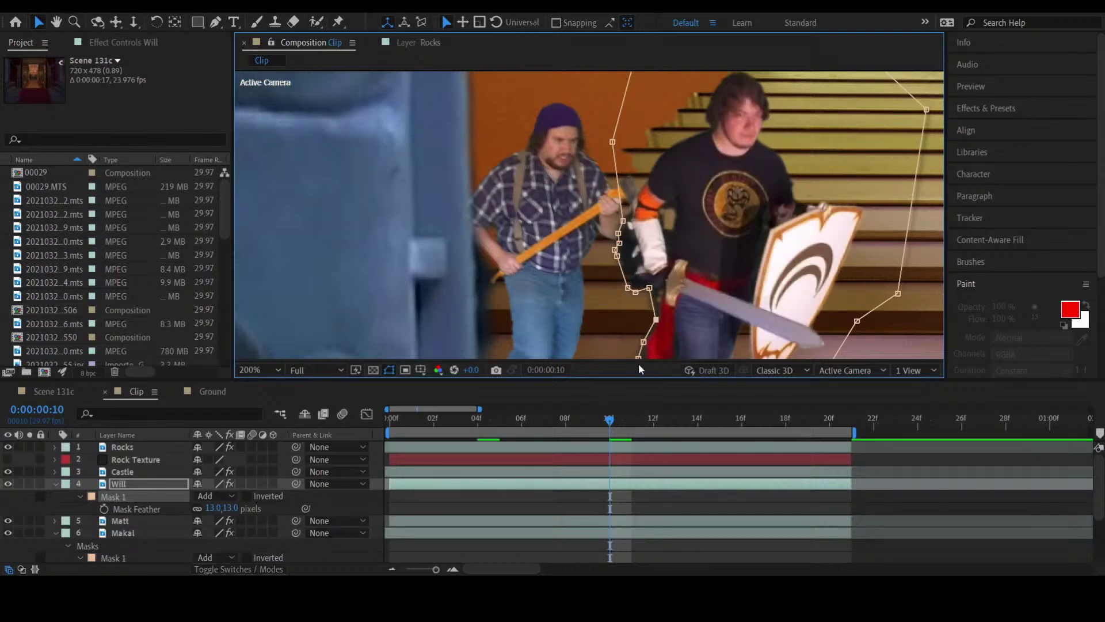
scroll(638, 364, "down", 3)
scroll(642, 373, "down", 3)
left_click_drag(638, 325, 639, 219)
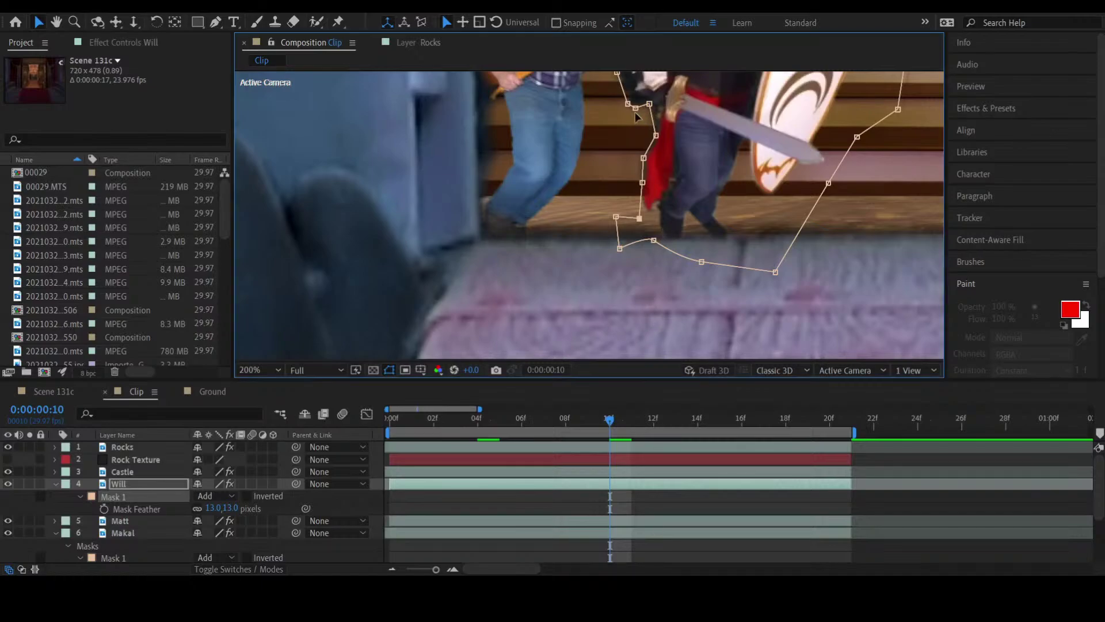
Step: At frame 10, tighten the mask points under the hand and beside the forearm
key("space")
left_click_drag(611, 203, 596, 291)
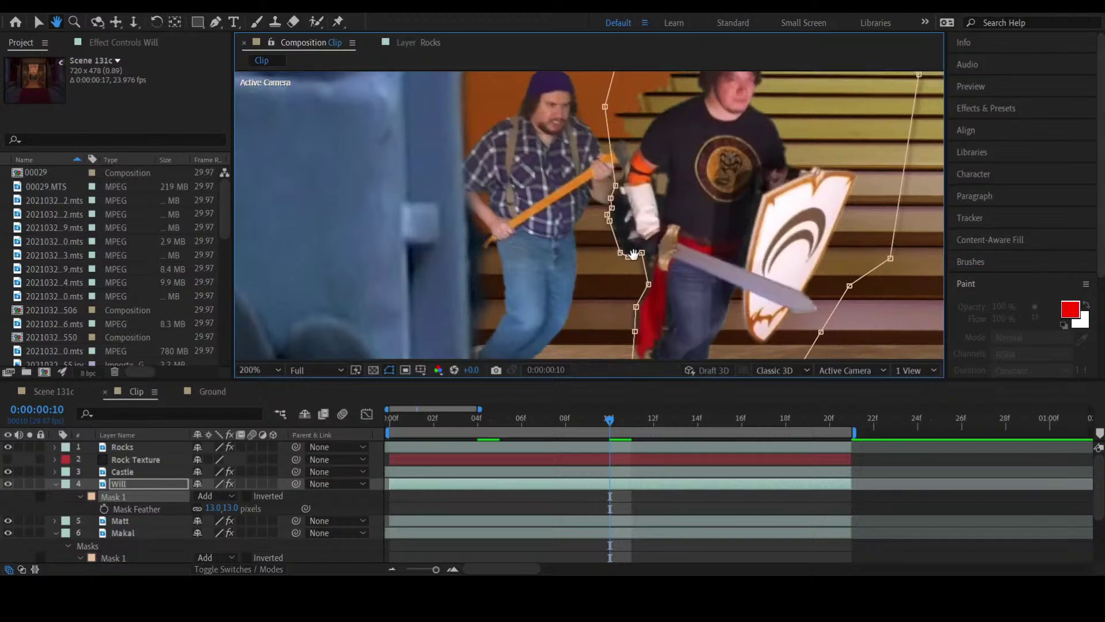
key("v")
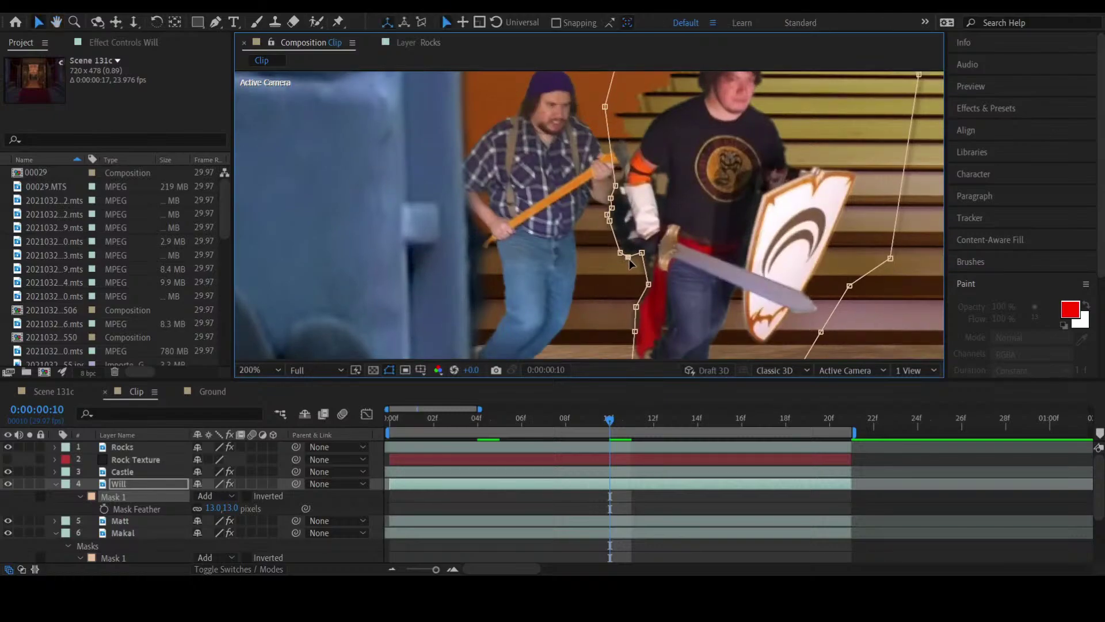
left_click_drag(629, 259, 631, 255)
left_click_drag(625, 256, 628, 254)
left_click_drag(611, 216, 613, 218)
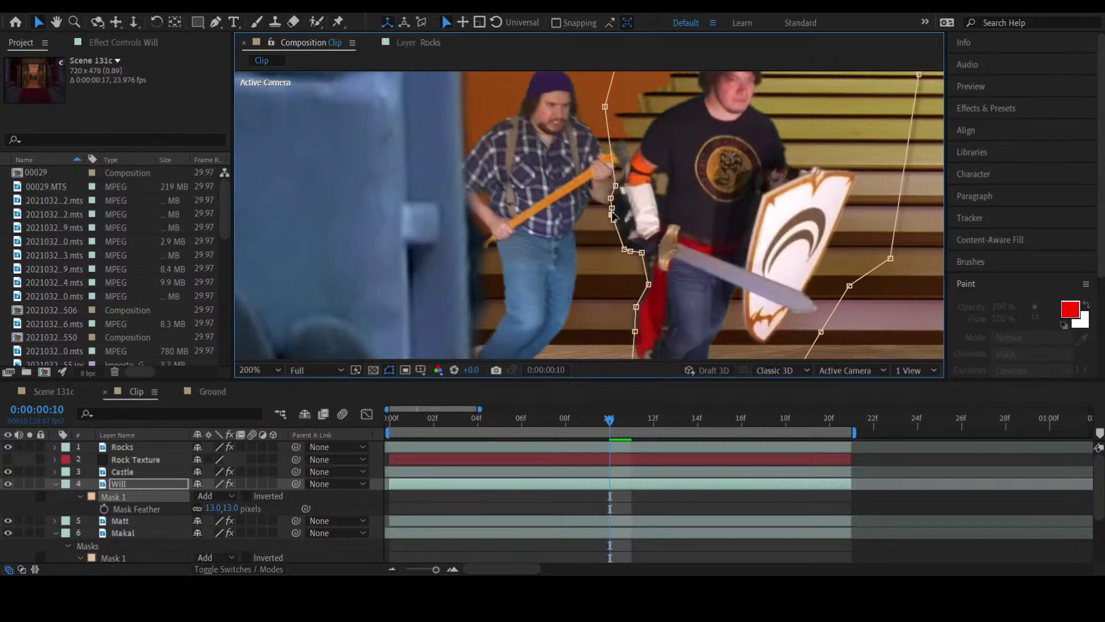
Step: At frame 14, move the sword-and-shield character's mask points beside the forearm in toward the arm's edge
left_click(627, 418)
left_click_drag(635, 423, 670, 426)
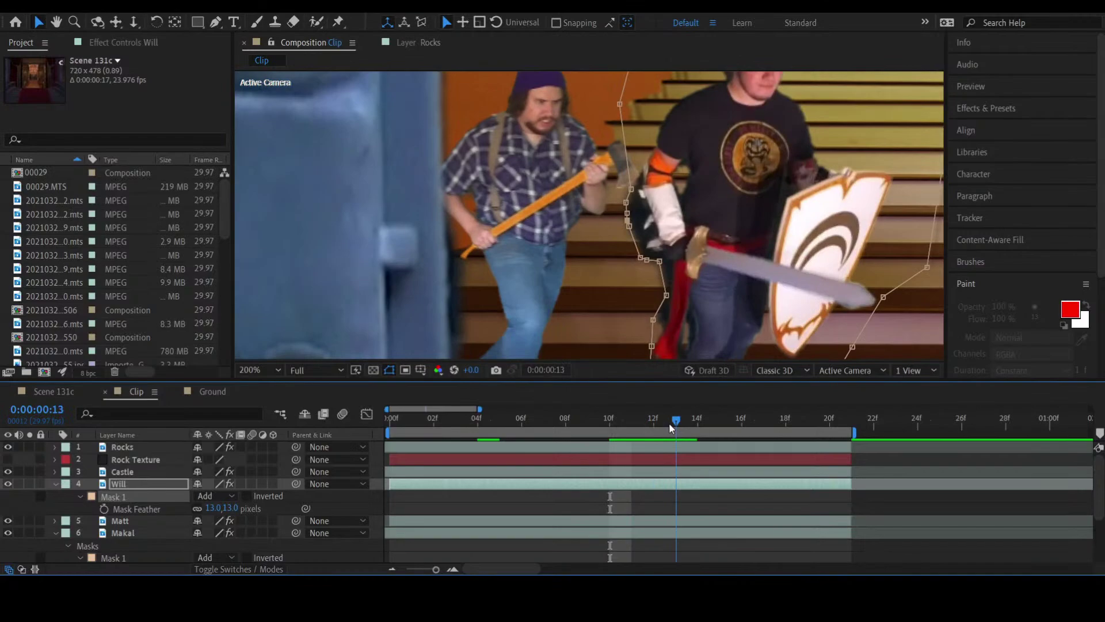
left_click(694, 422)
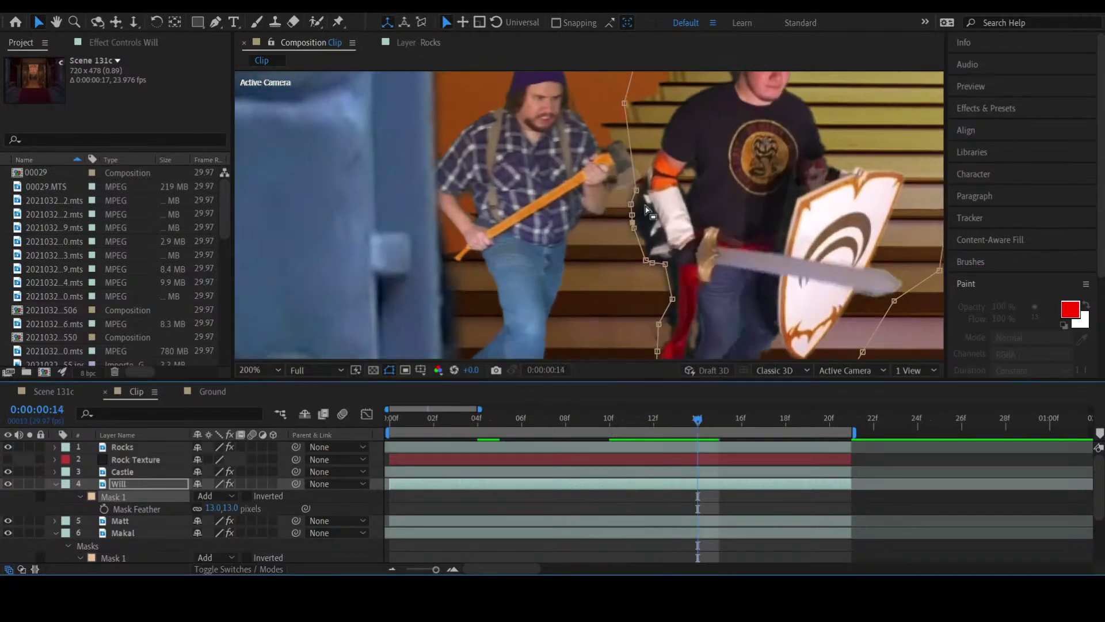
left_click_drag(636, 190, 644, 229)
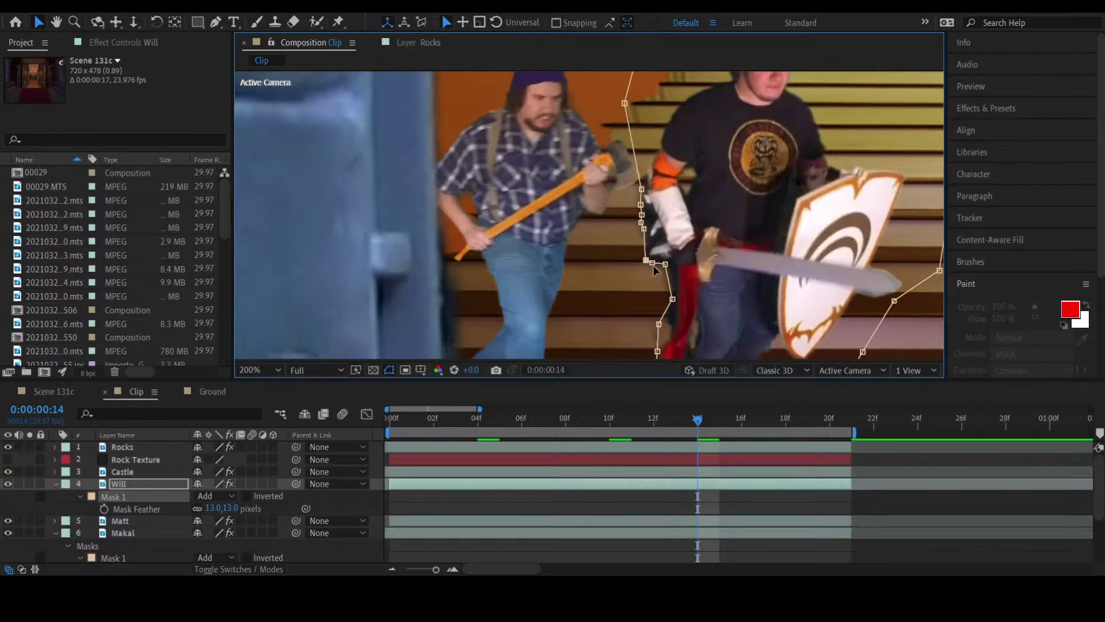
Step: At frame 14, move the mask points below the hand in to follow the red cloth's edge
left_click_drag(666, 264, 672, 333)
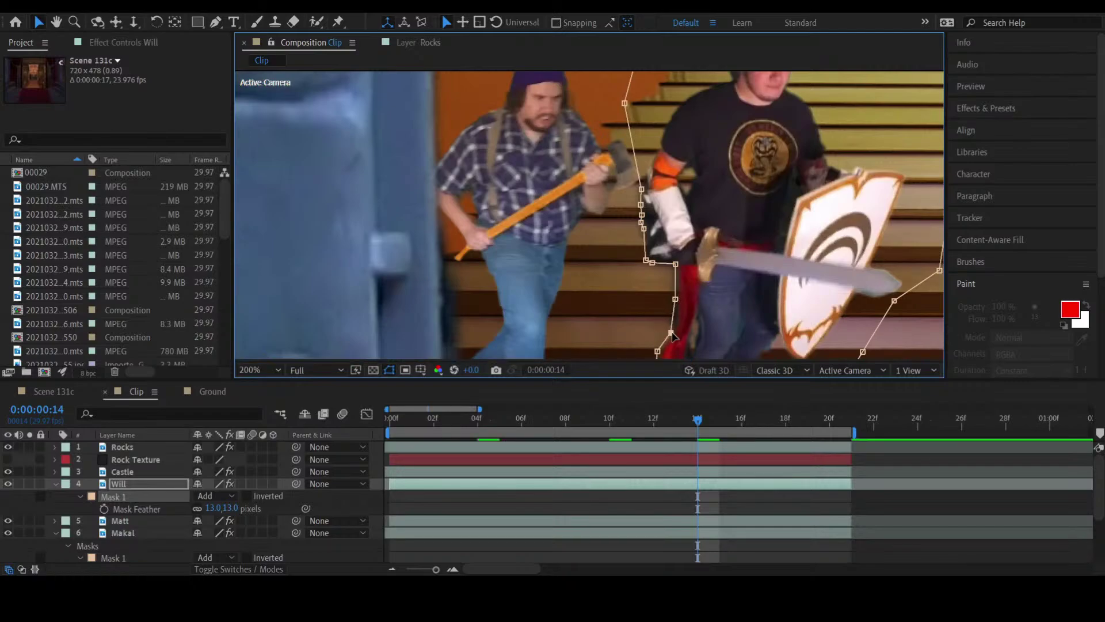
key("Home")
key("space")
left_click_drag(657, 327, 674, 335)
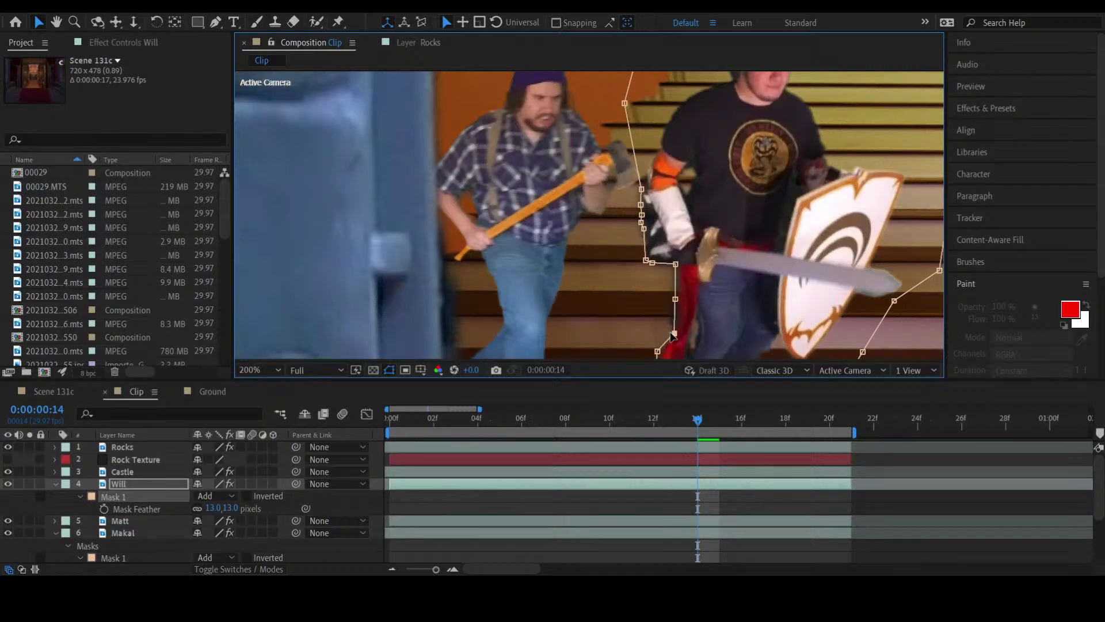
Step: At frame 19, reshape the mask points under the hand and along the red cloth to follow its edge down to the hem
key("space")
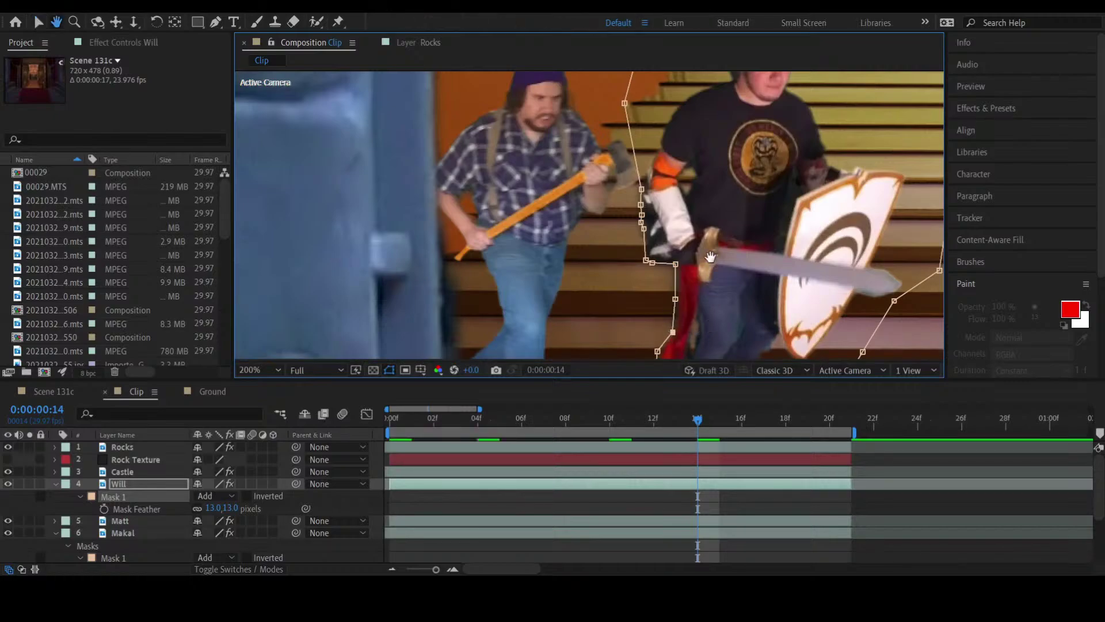
left_click_drag(710, 256, 632, 329)
left_click_drag(714, 416, 803, 419)
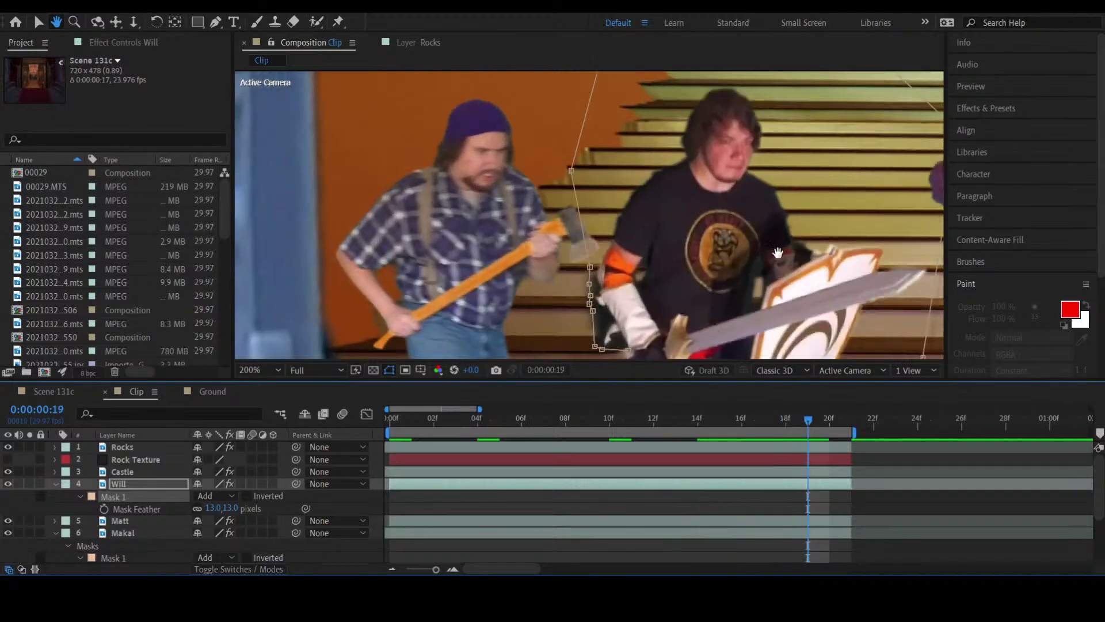
left_click_drag(780, 246, 670, 78)
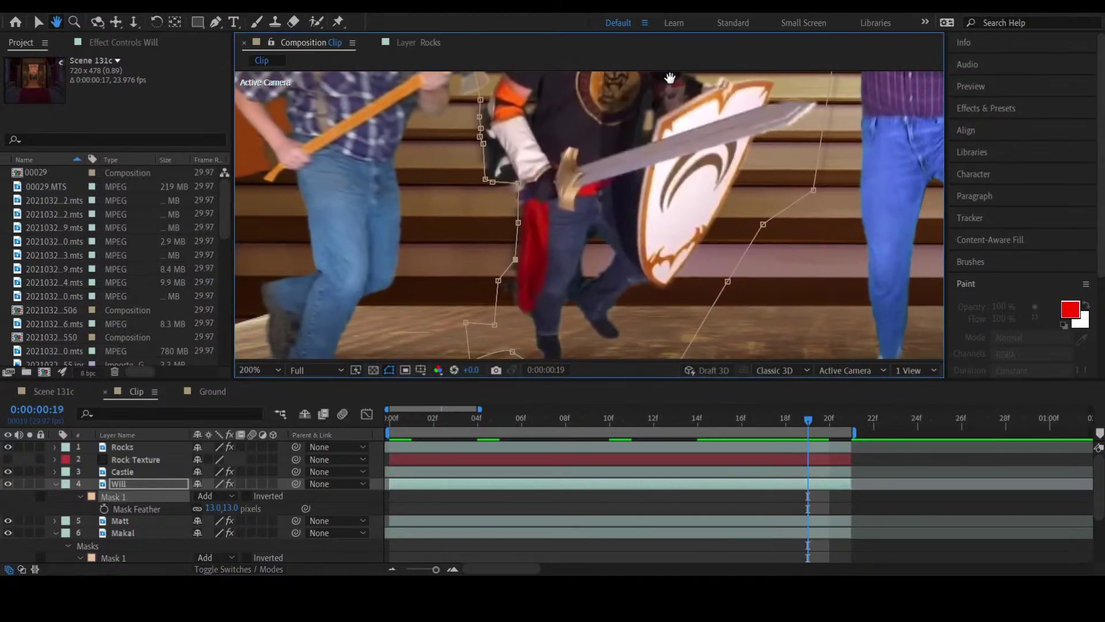
key("v")
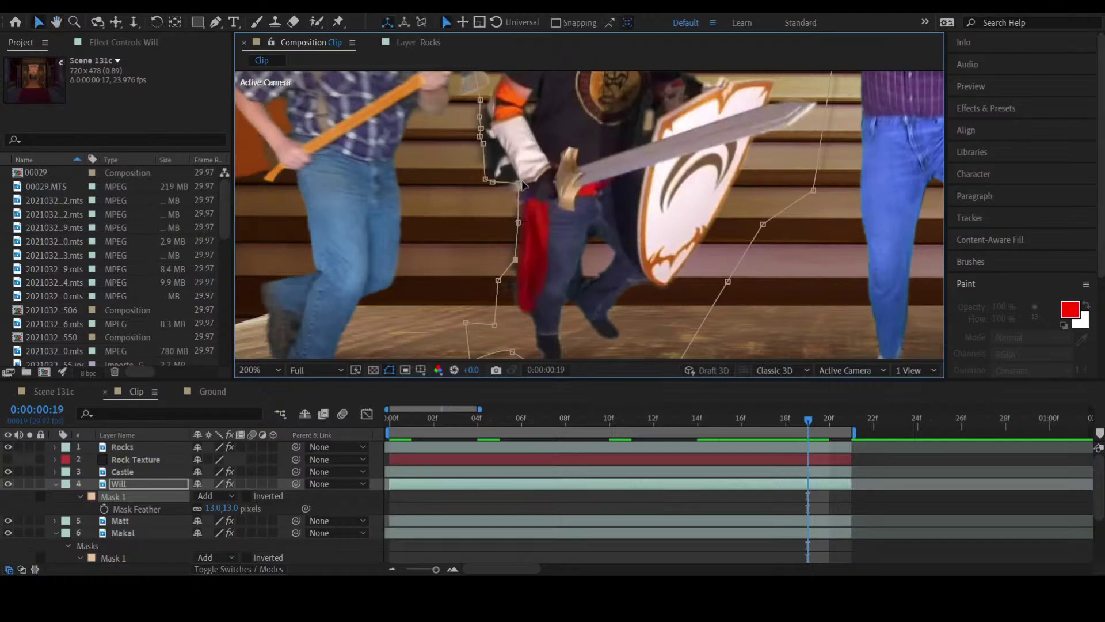
left_click_drag(523, 185, 521, 219)
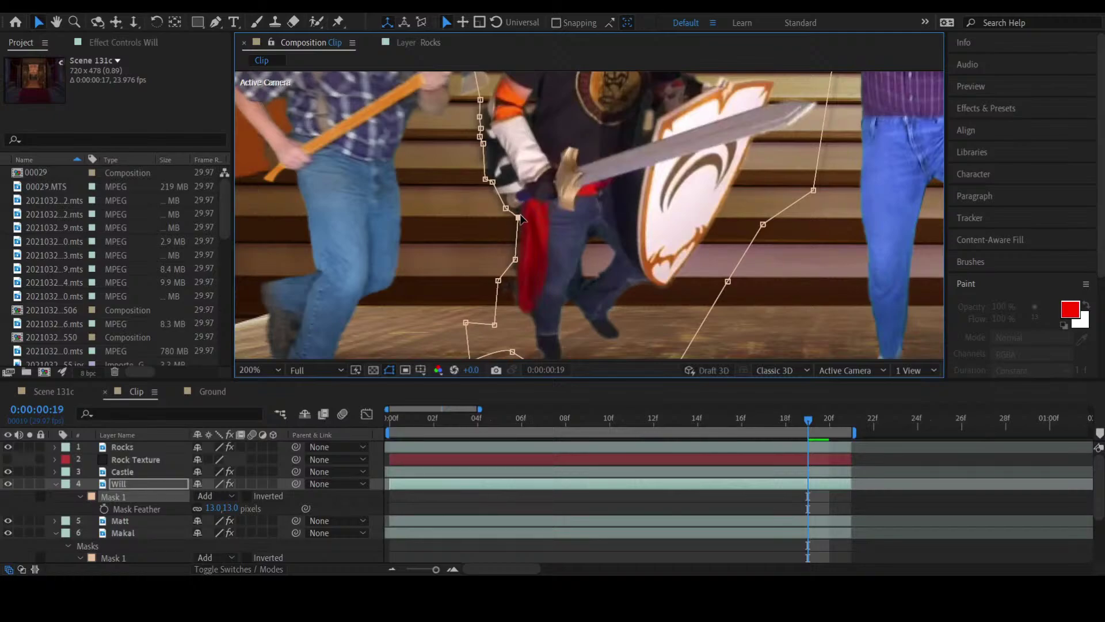
left_click_drag(515, 259, 518, 265)
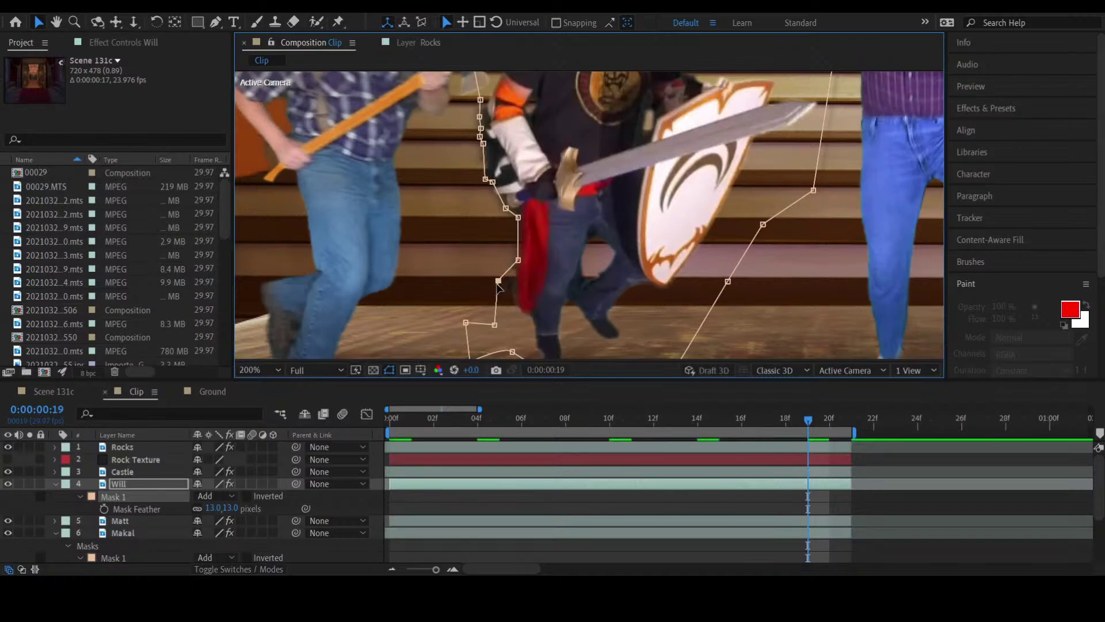
left_click_drag(499, 282, 517, 332)
Step: At frame 20, tighten the mask points at the red cloth's hem and beside the forearm
left_click(831, 426)
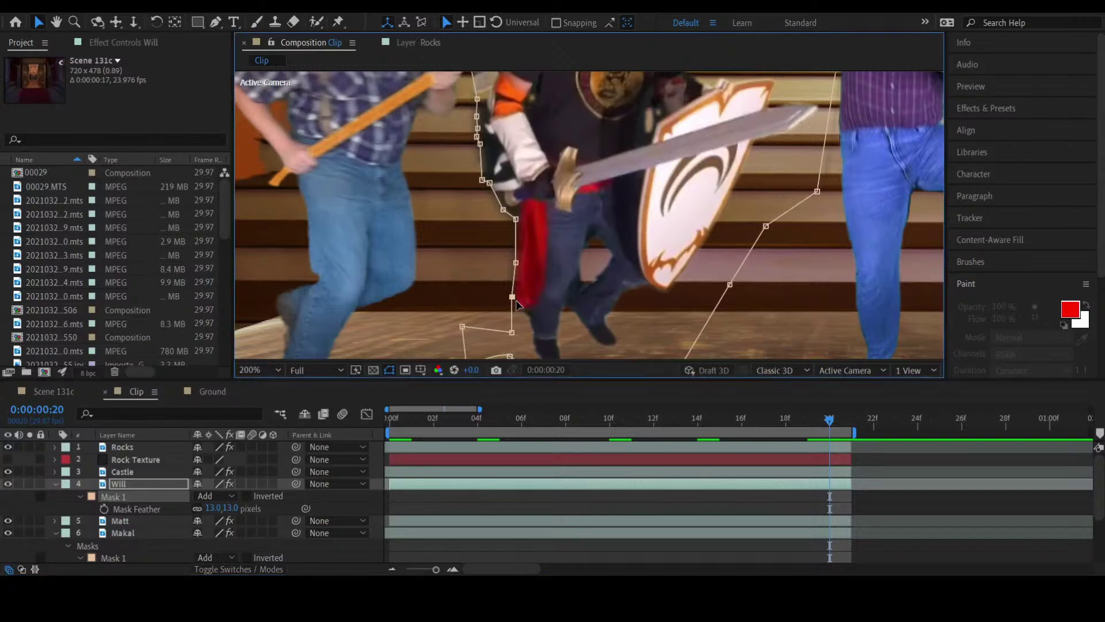
left_click_drag(512, 297, 516, 298)
left_click_drag(480, 144, 481, 115)
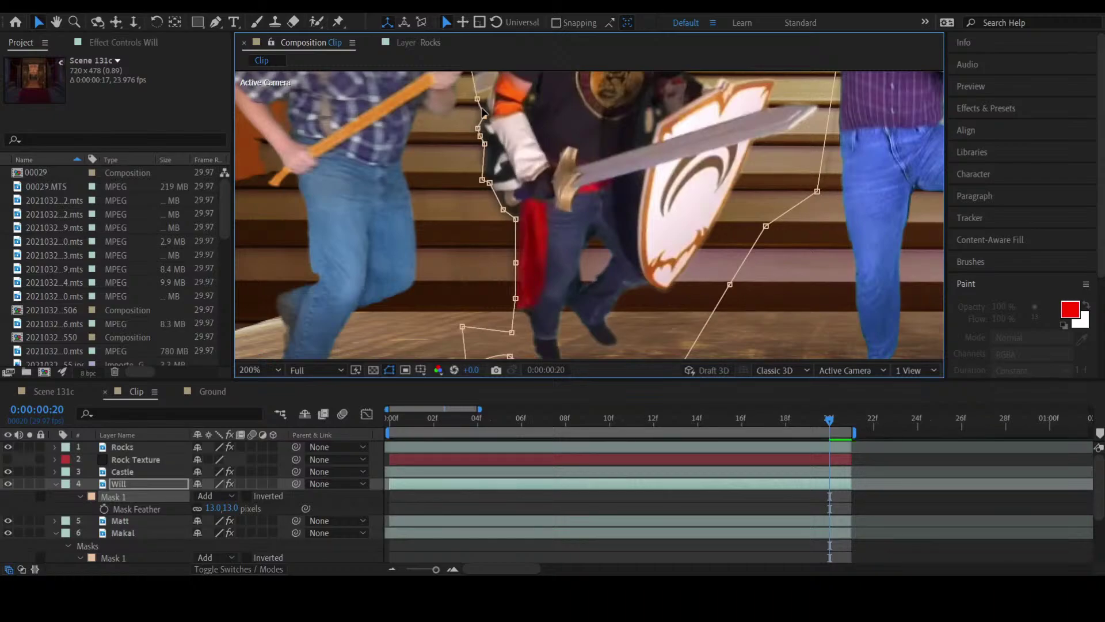
left_click_drag(479, 99, 483, 98)
Step: Review the full composite from the start of the clip with the layer deselected to check the mask edges
key("comma")
key("comma")
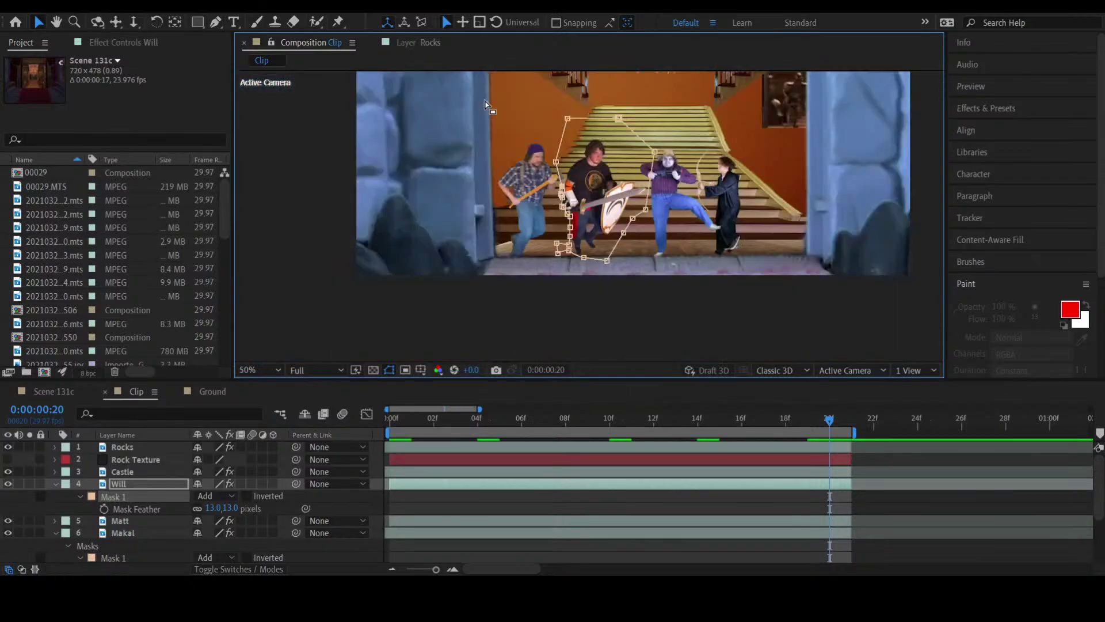
left_click(544, 495)
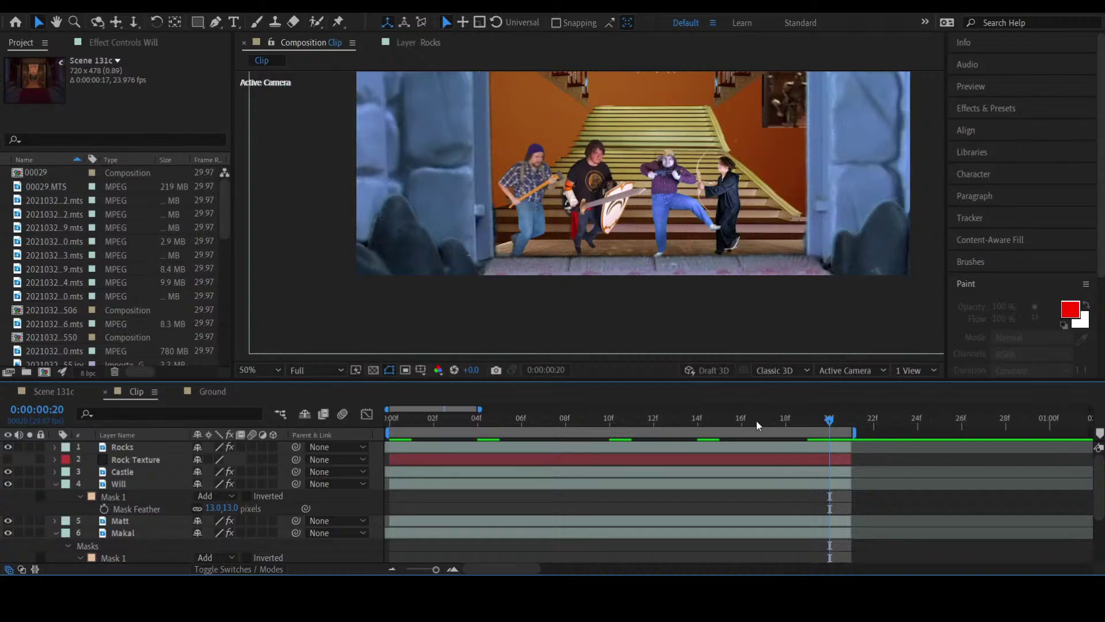
left_click_drag(827, 422, 486, 482)
key("space")
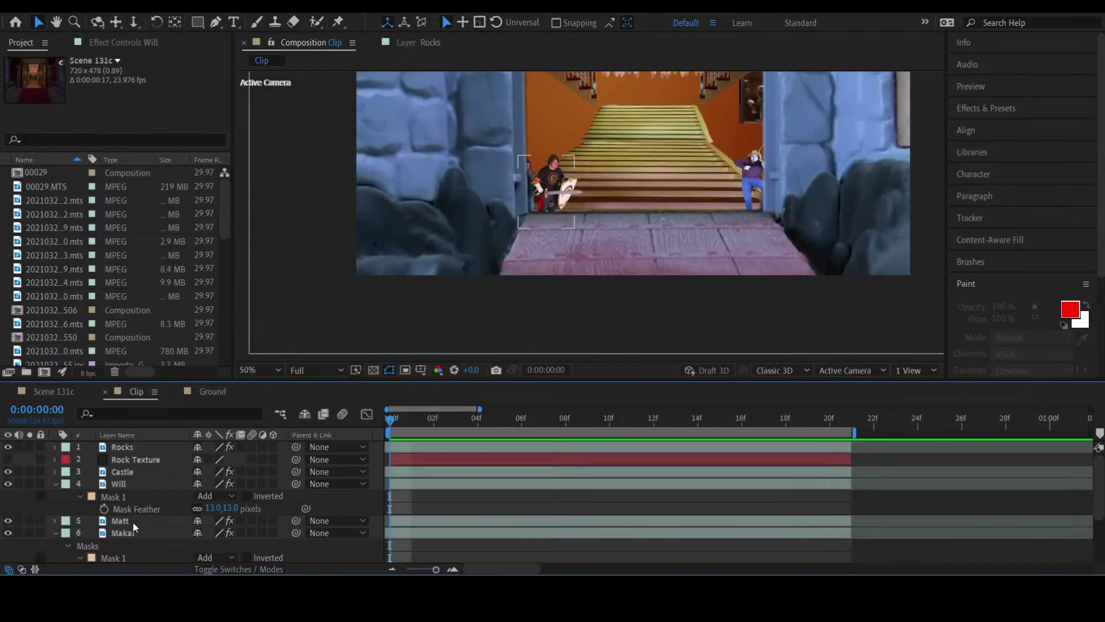
Step: At frame 0, move the sword-and-shield character's mask points above the shield and at the sword tip slightly inward
left_click(123, 535)
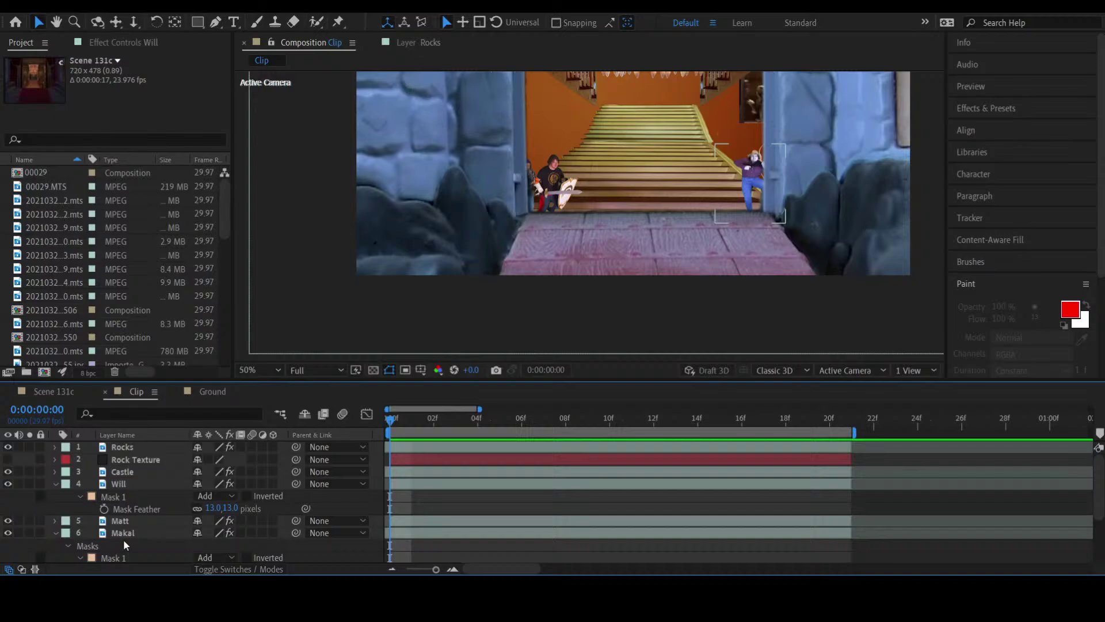
left_click(115, 485)
key("period")
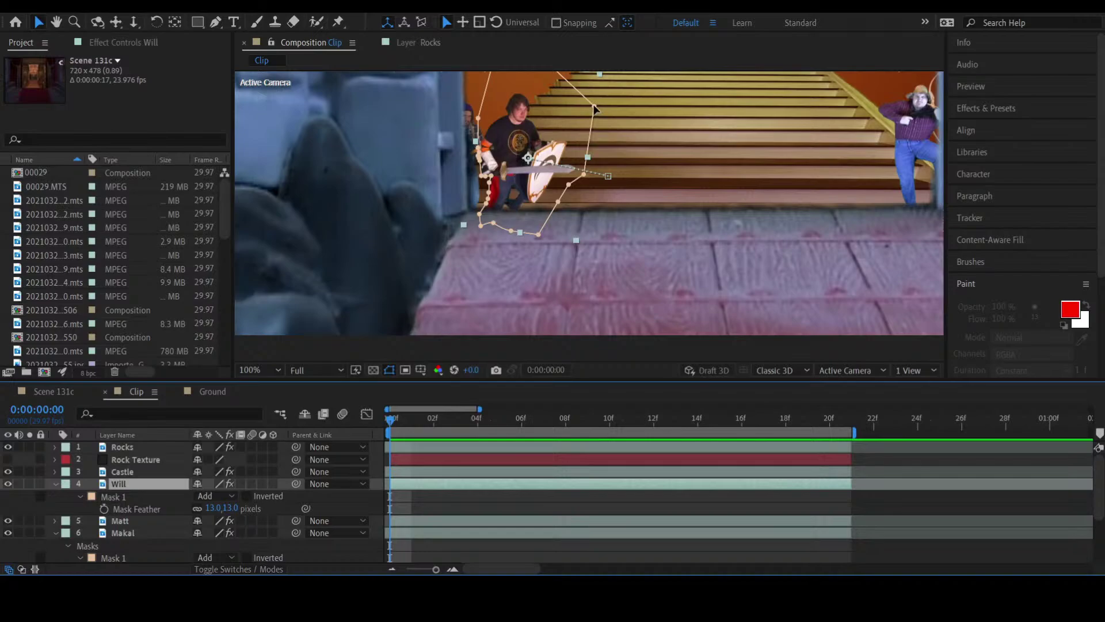
left_click_drag(594, 108, 587, 107)
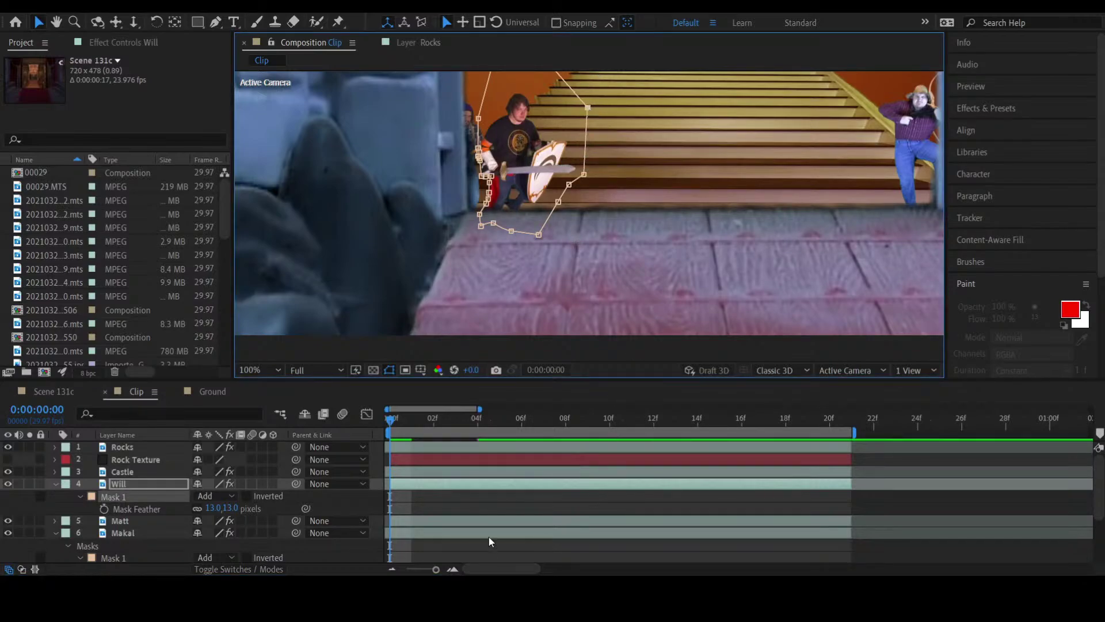
left_click(476, 507)
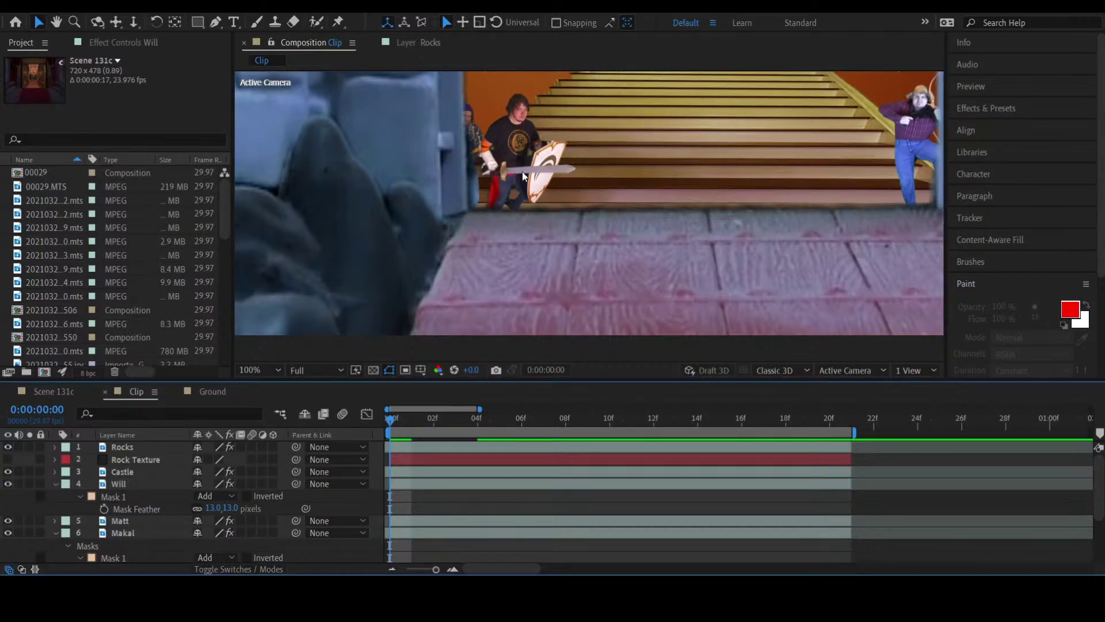
left_click(534, 143)
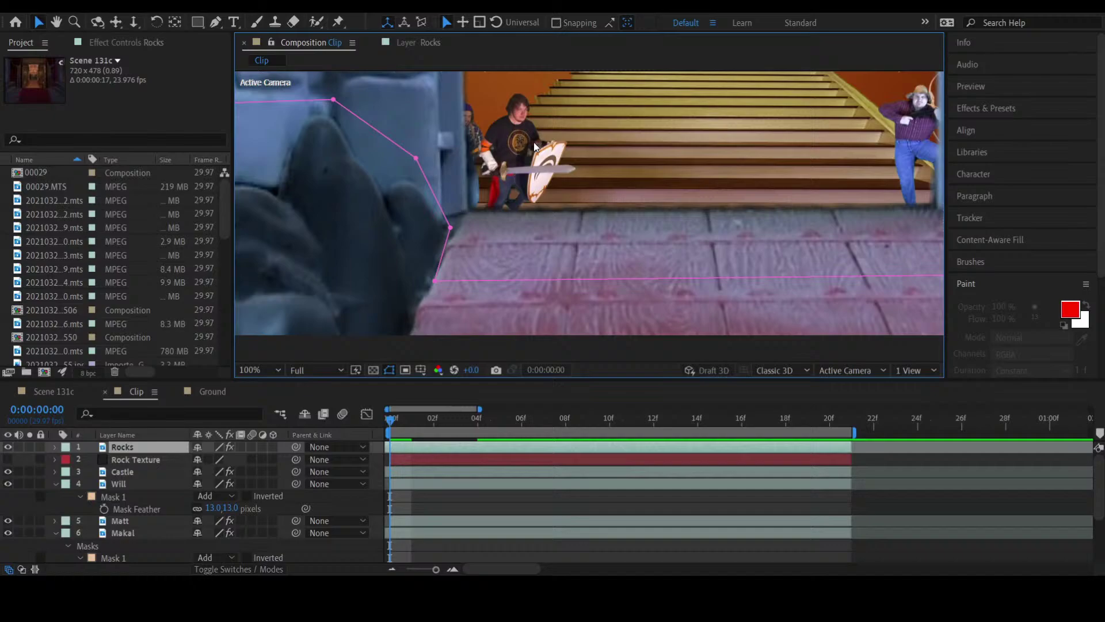
left_click(129, 485)
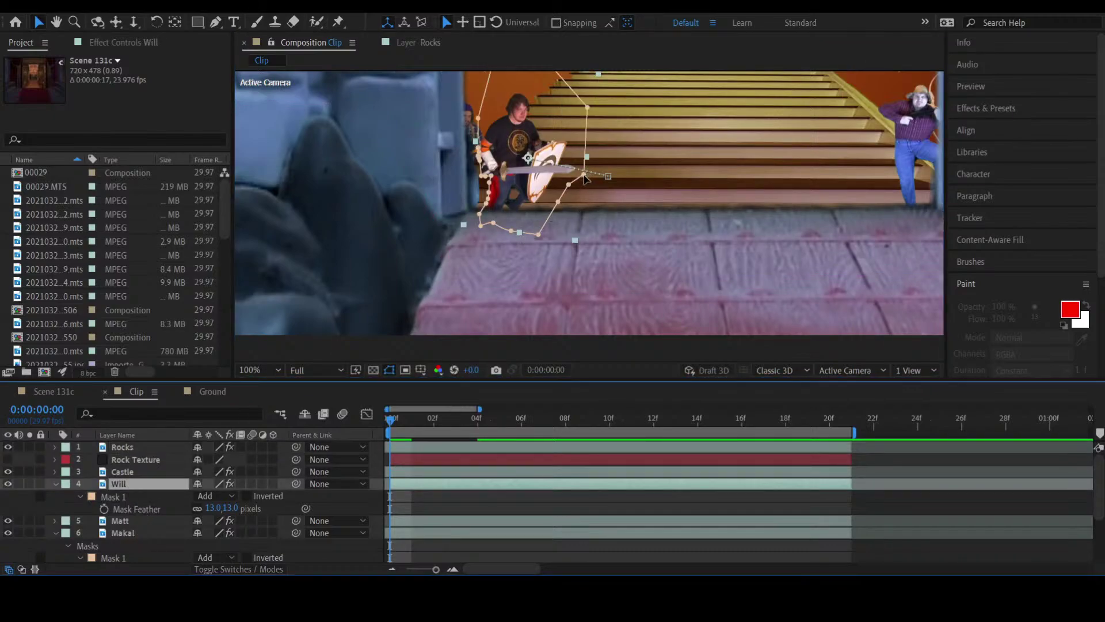
left_click_drag(583, 174, 578, 174)
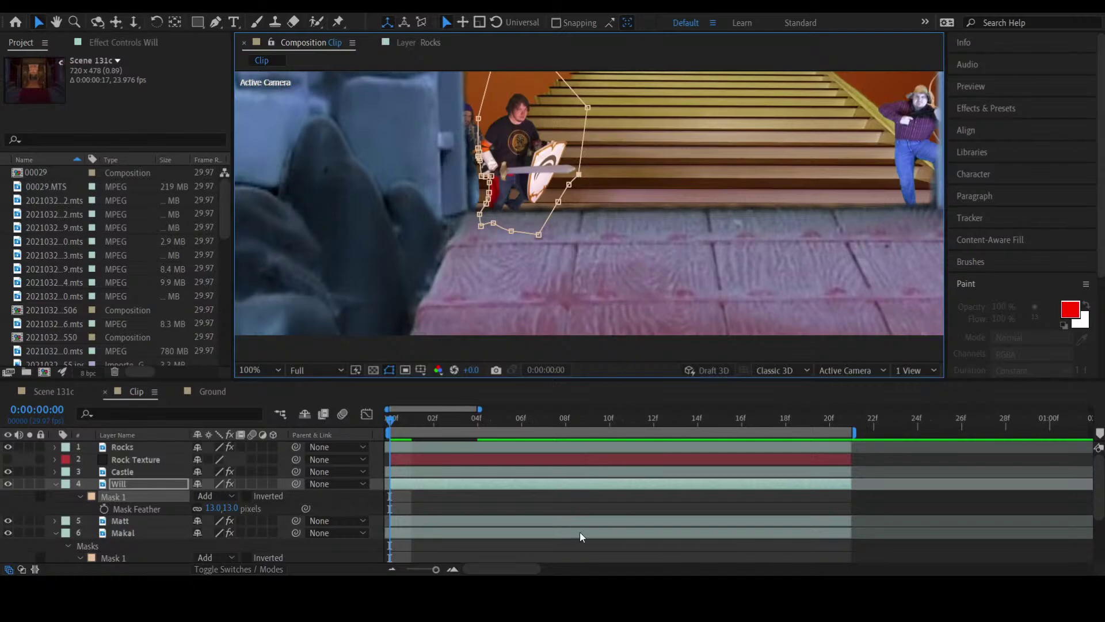
left_click(587, 511)
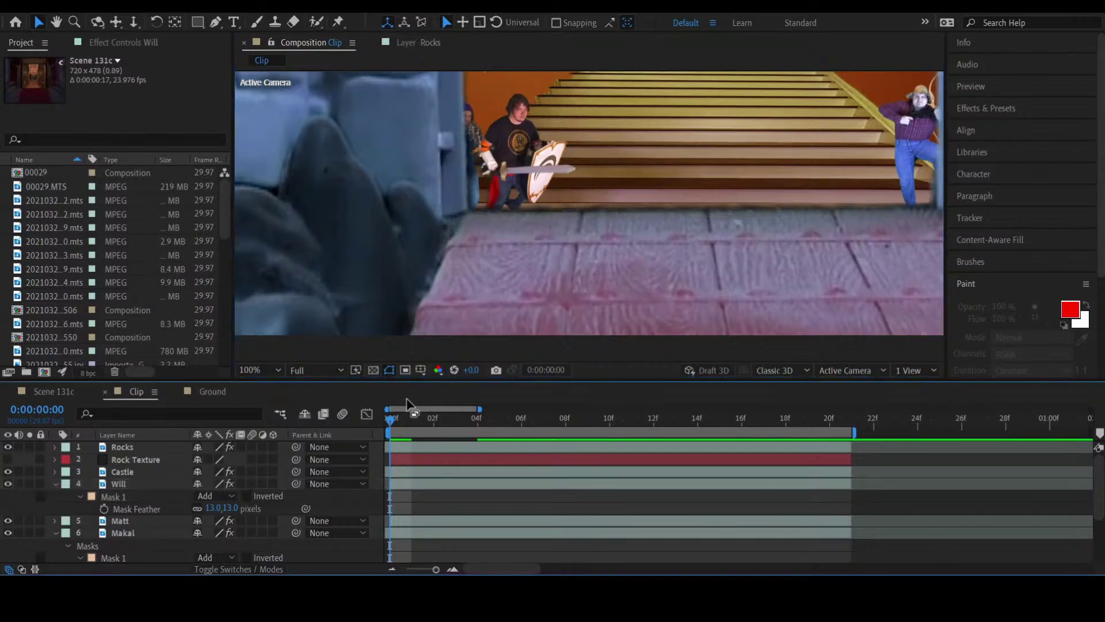
Step: Reveal the Mask Path of the sword-and-shield character's layer and add a Mask Path keyframe at frame 3
left_click_drag(399, 429, 462, 440)
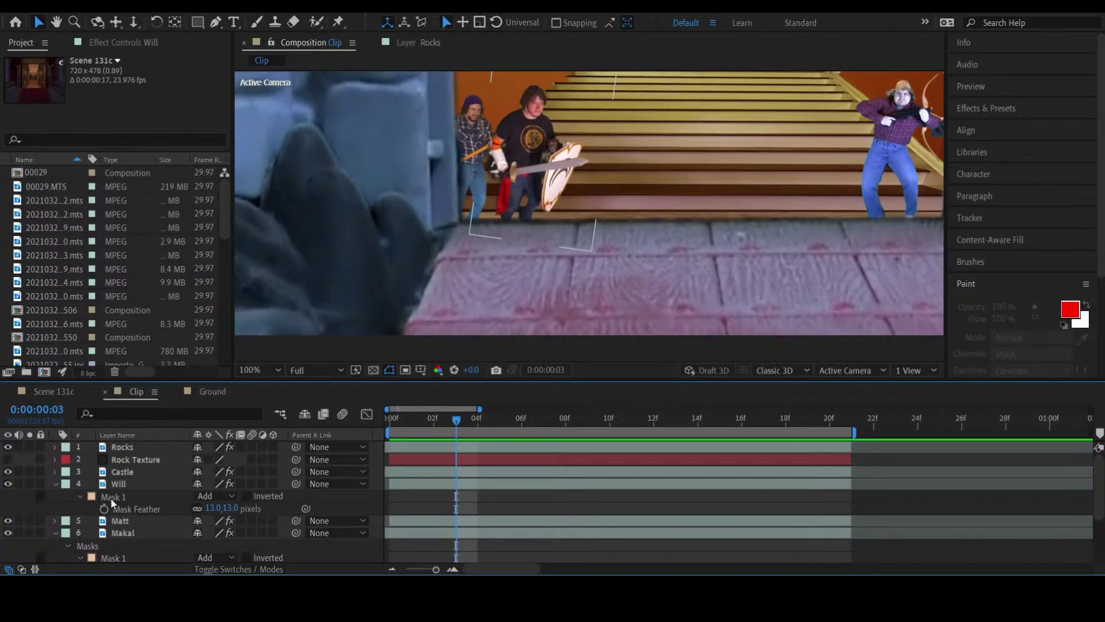
key("m")
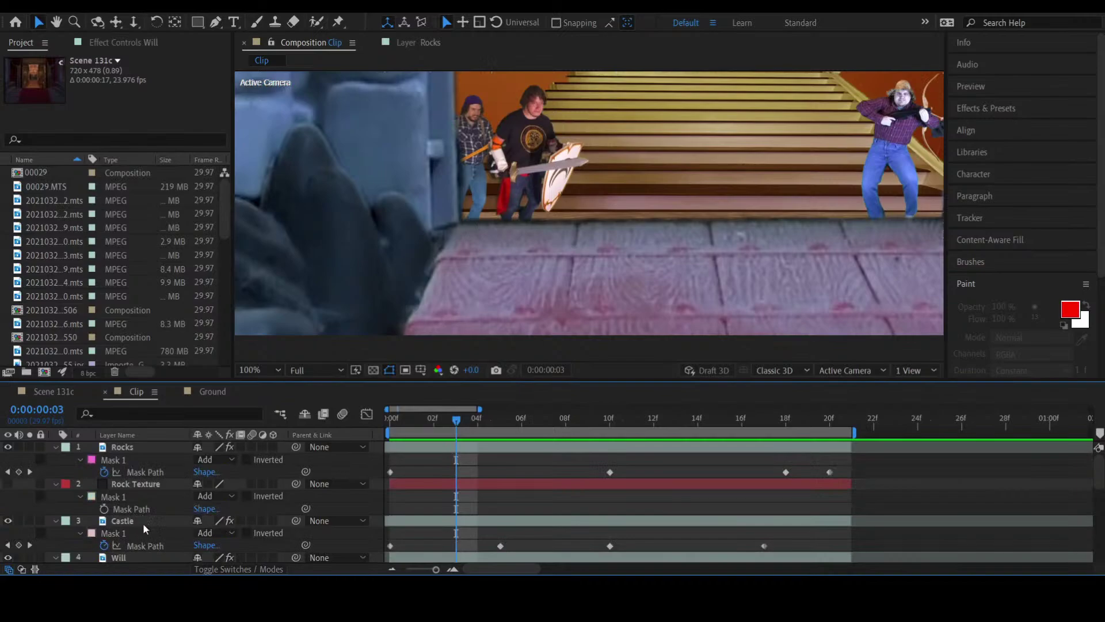
key("m")
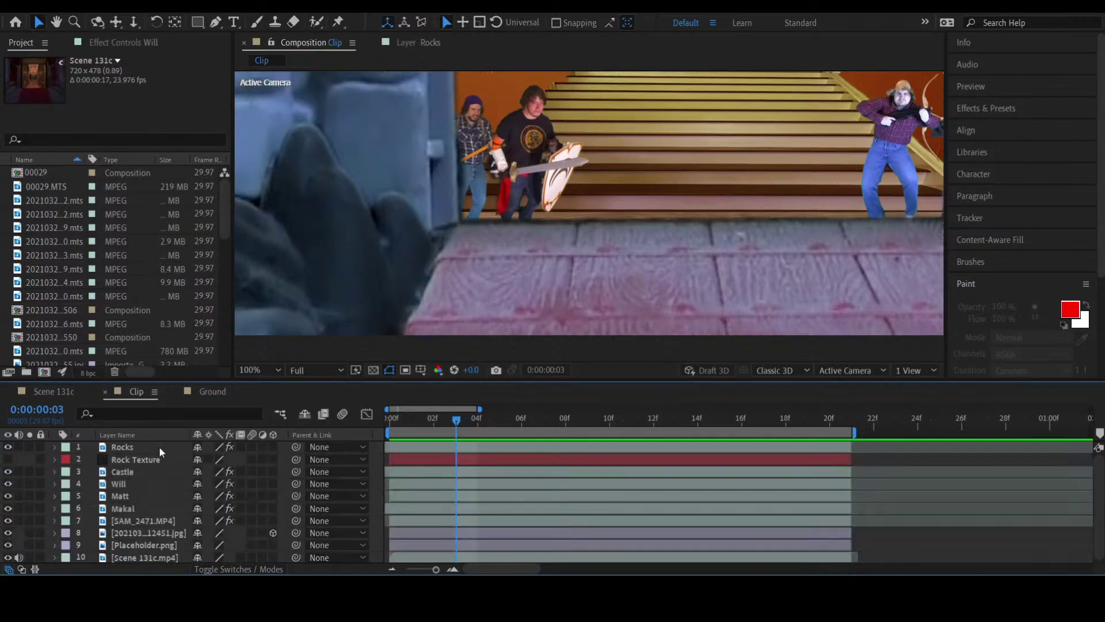
left_click(122, 495)
left_click(115, 477)
left_click(115, 482)
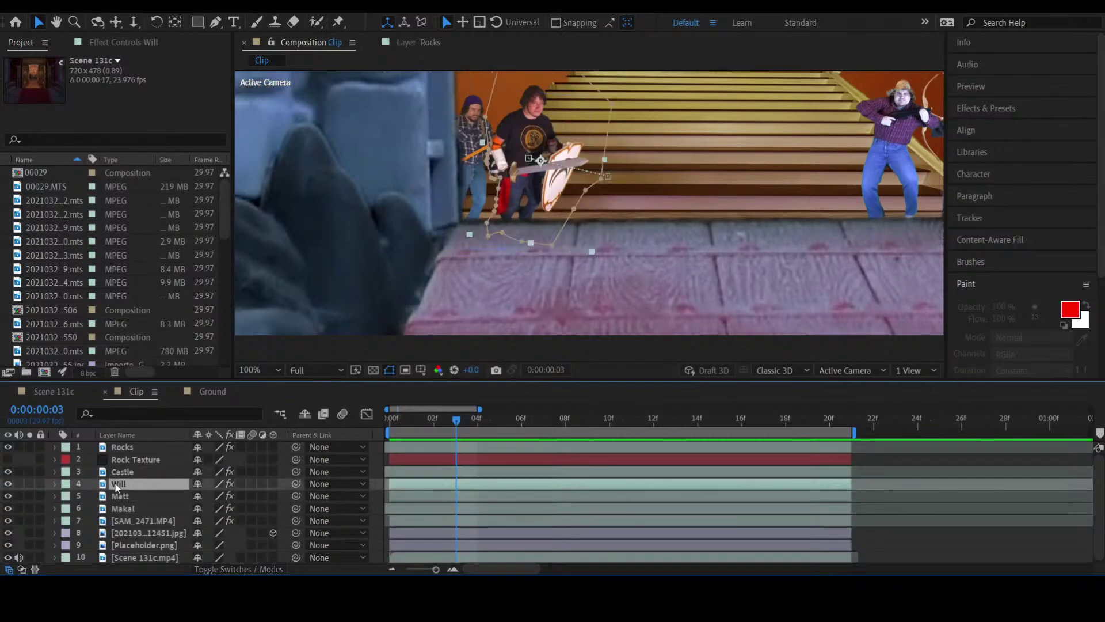
key("m")
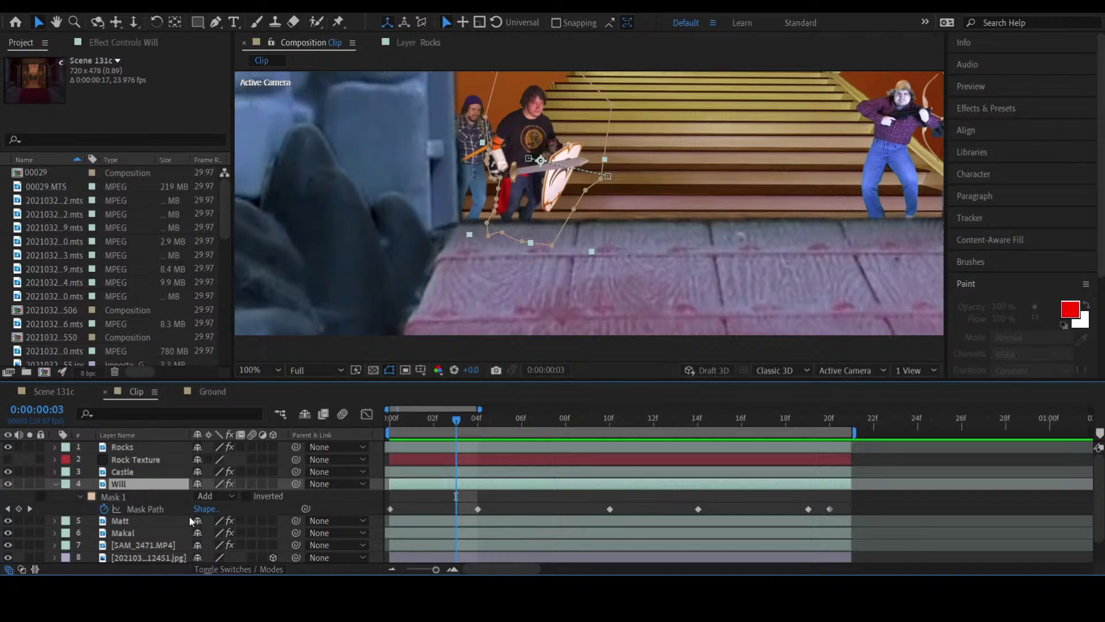
left_click(19, 509)
Step: At the frame 4 keyframe, move the mask points near the sword tip and above the shield inward
left_click(29, 508)
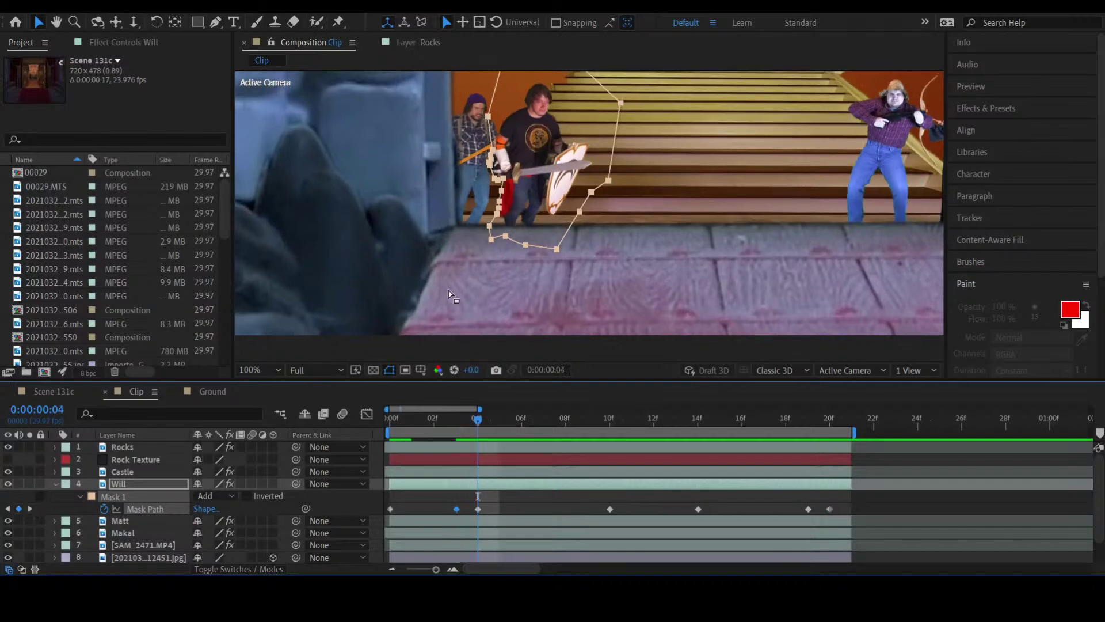
left_click_drag(608, 183, 608, 177)
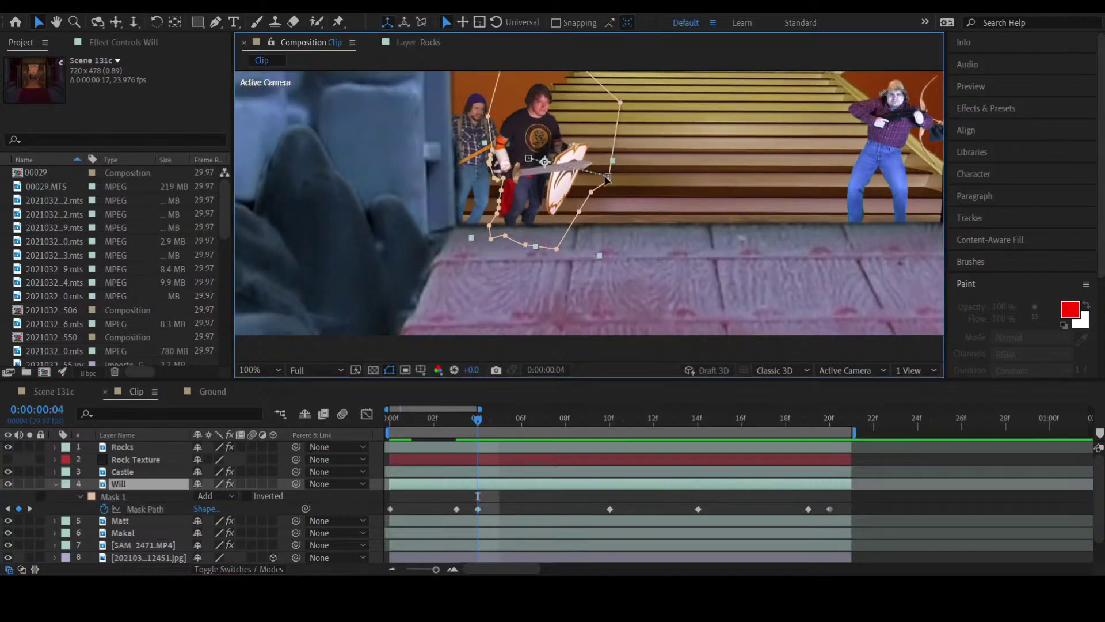
left_click_drag(607, 183, 599, 180)
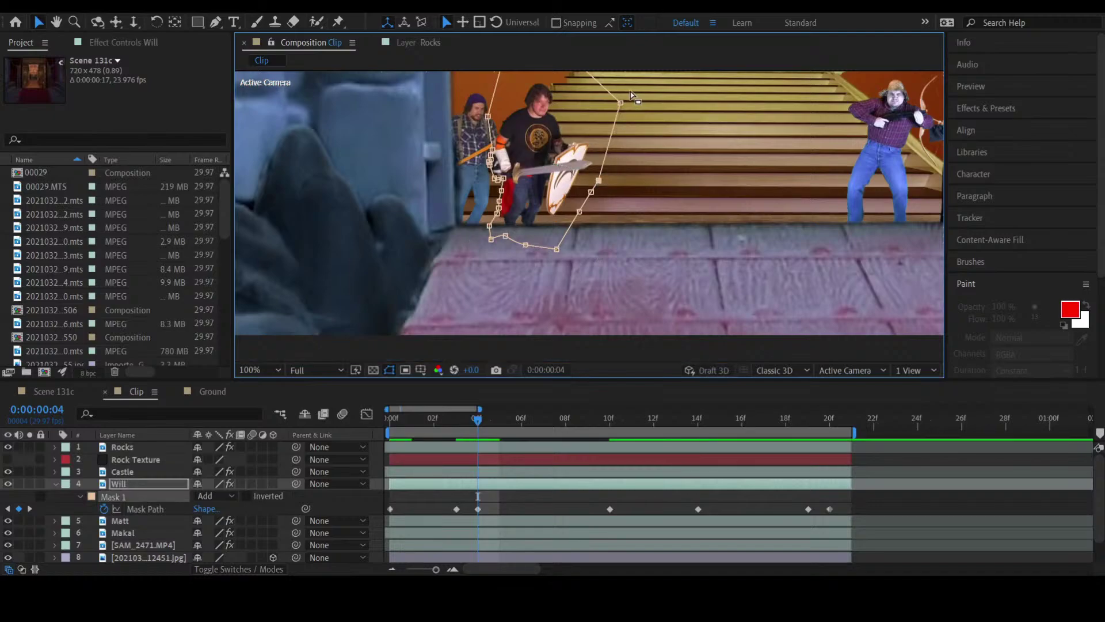
left_click_drag(620, 105, 612, 106)
Step: At the frame 10 keyframe, move the sword-and-shield character's mask points beside and above the shield slightly inward
left_click(493, 422)
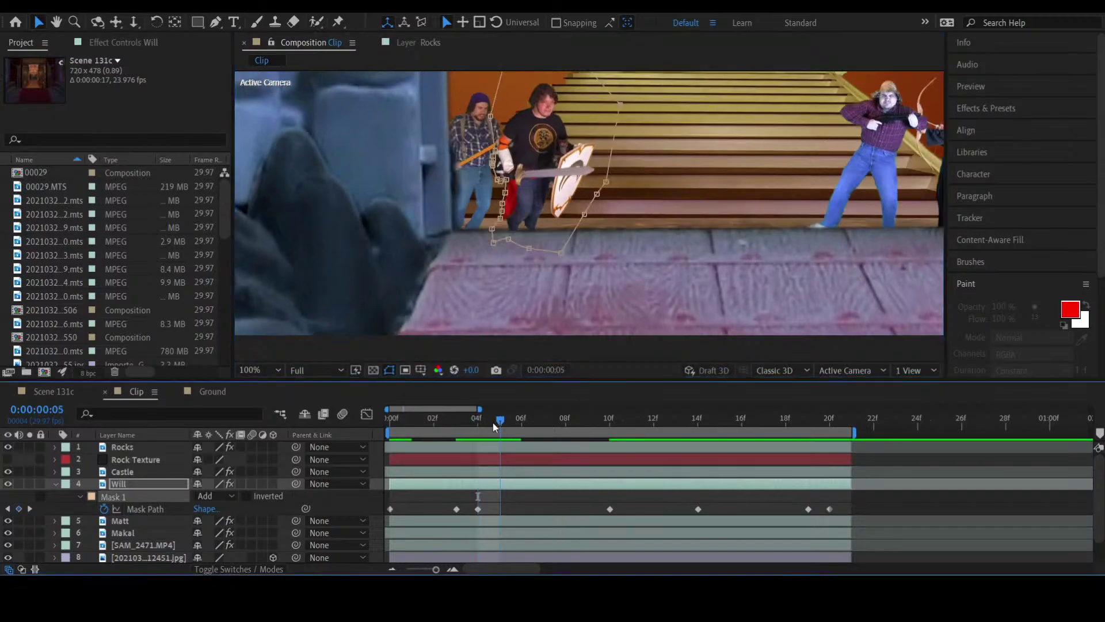
left_click(677, 350)
left_click_drag(541, 418, 601, 438)
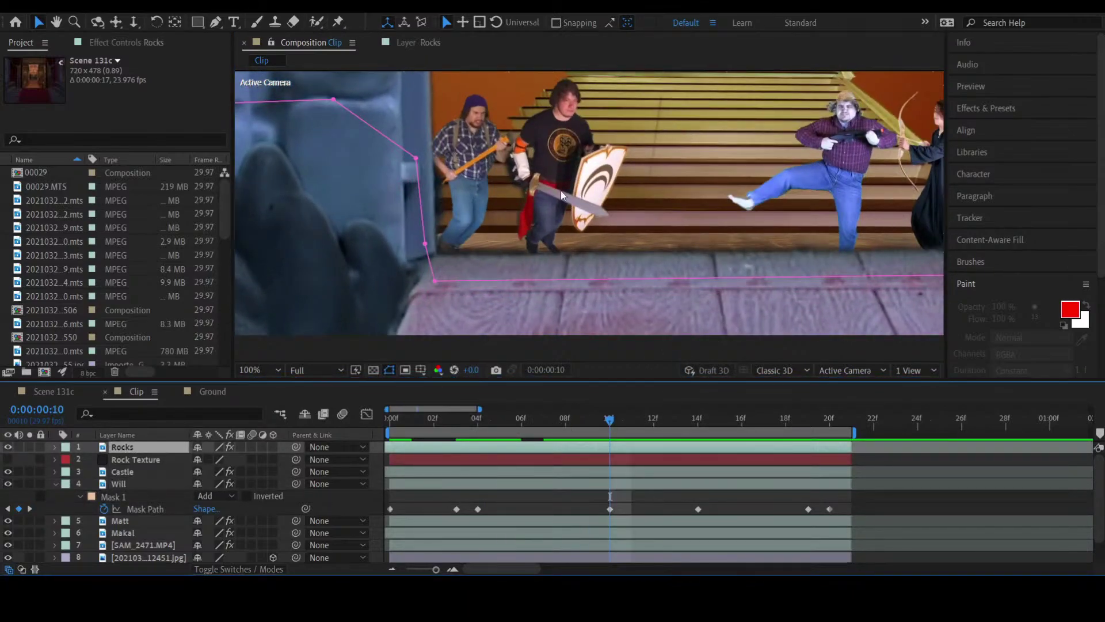
left_click(117, 484)
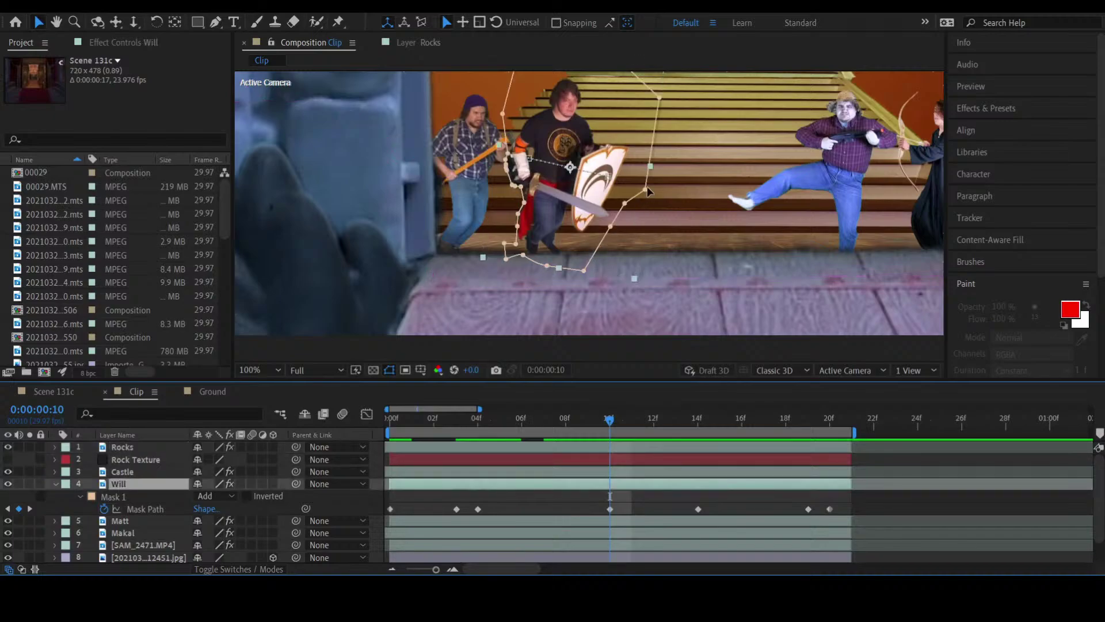
left_click_drag(645, 189, 636, 183)
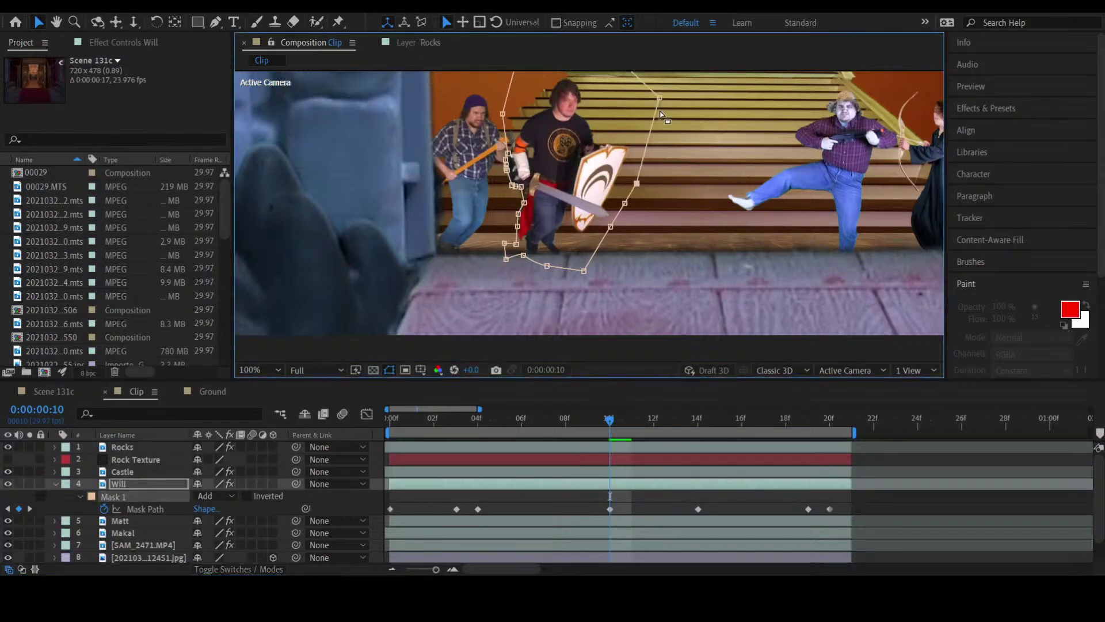
left_click_drag(660, 101, 650, 99)
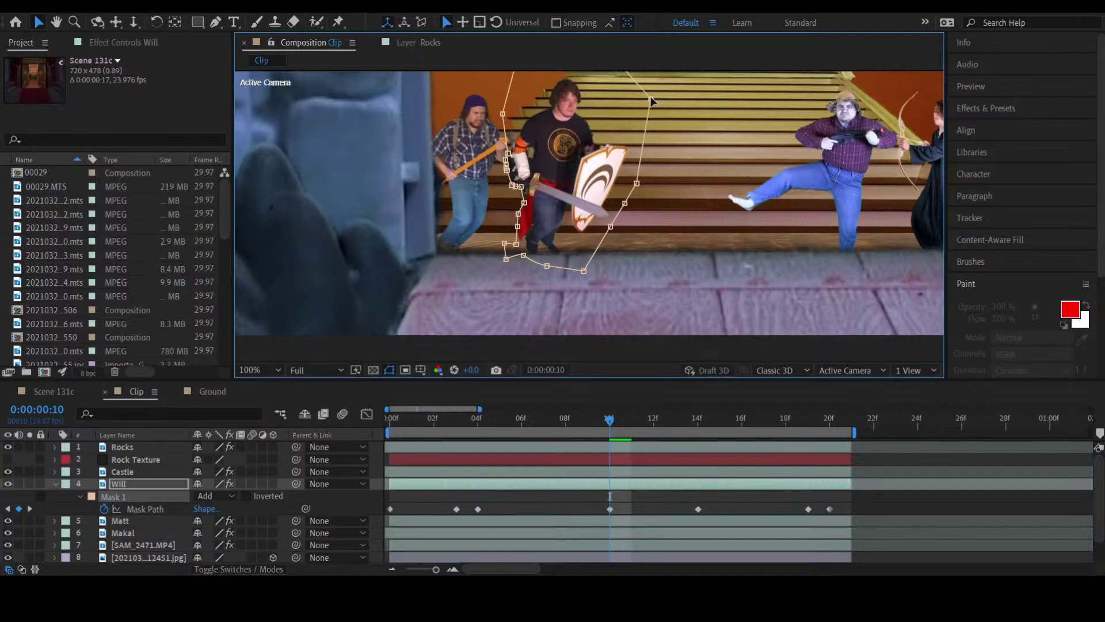
Step: At the frame 14 keyframe, move the mask points at the sword tip and above the shield inward
left_click(698, 420)
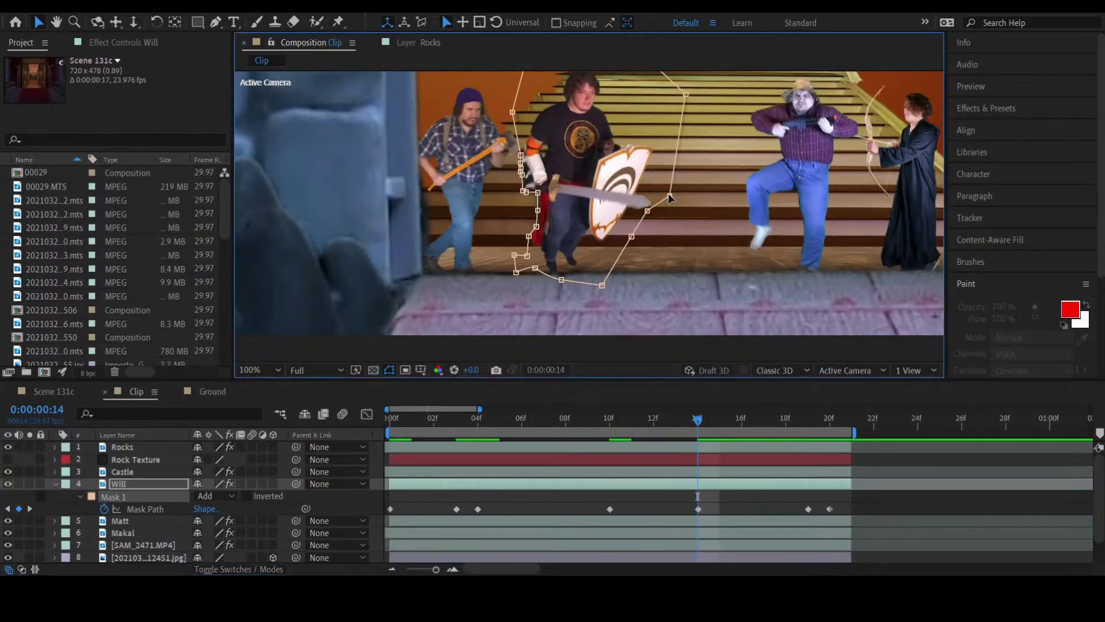
left_click_drag(670, 196, 661, 196)
left_click_drag(685, 95, 677, 97)
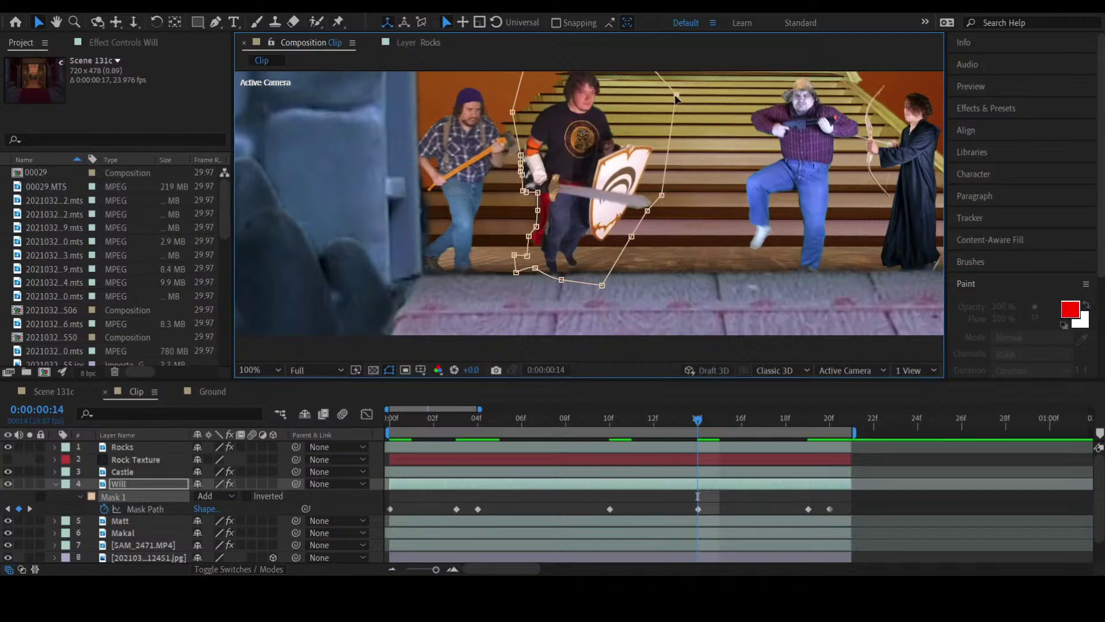
Step: At the frame 19 and 20 keyframes, pull the mask points below the sword tip and above the shield slightly inward
left_click(796, 418)
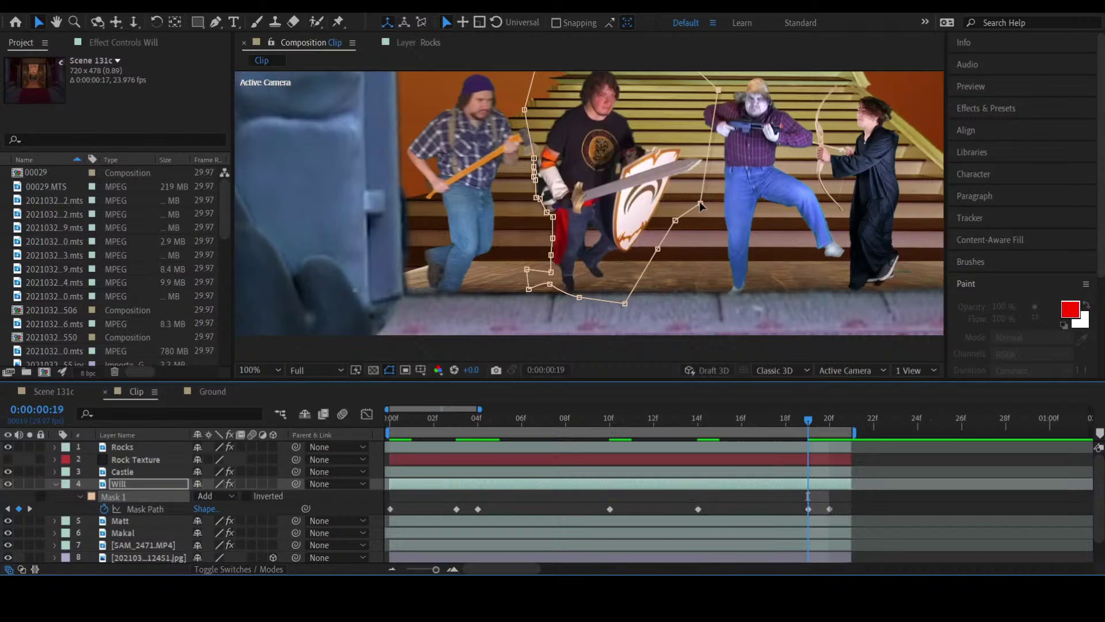
left_click_drag(701, 203, 696, 202)
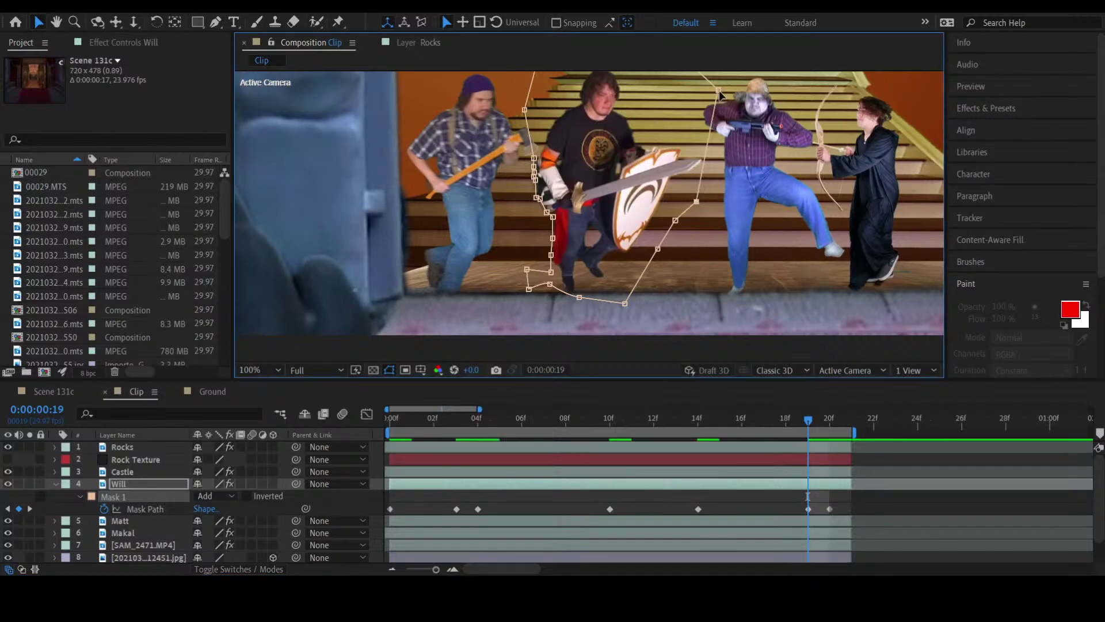
left_click_drag(719, 91, 716, 92)
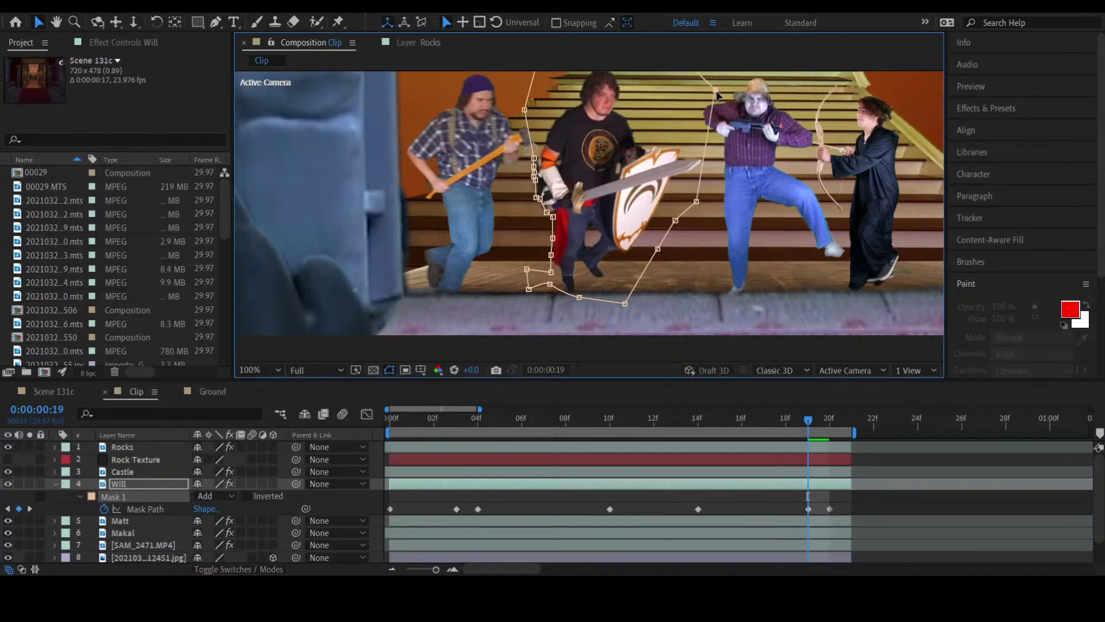
left_click(828, 420)
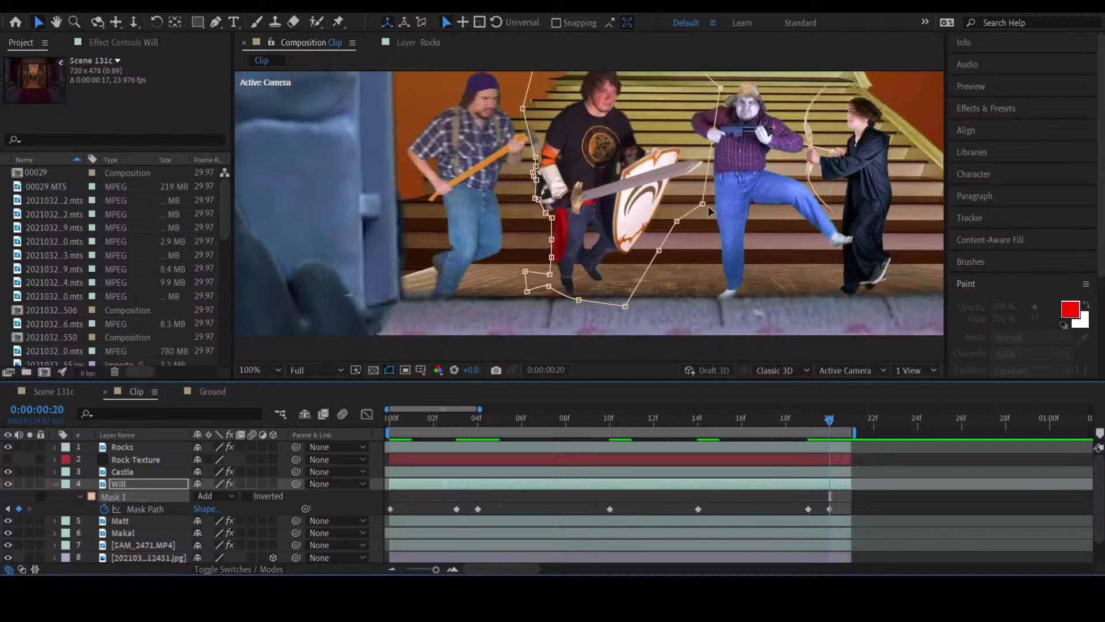
left_click_drag(702, 204, 697, 204)
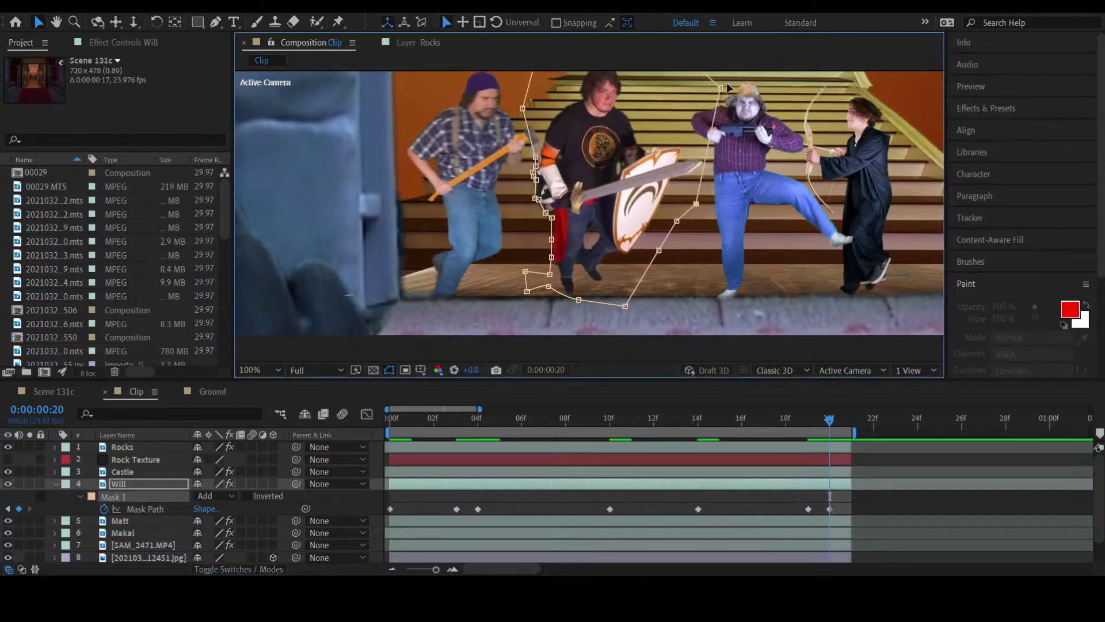
left_click_drag(720, 91, 717, 91)
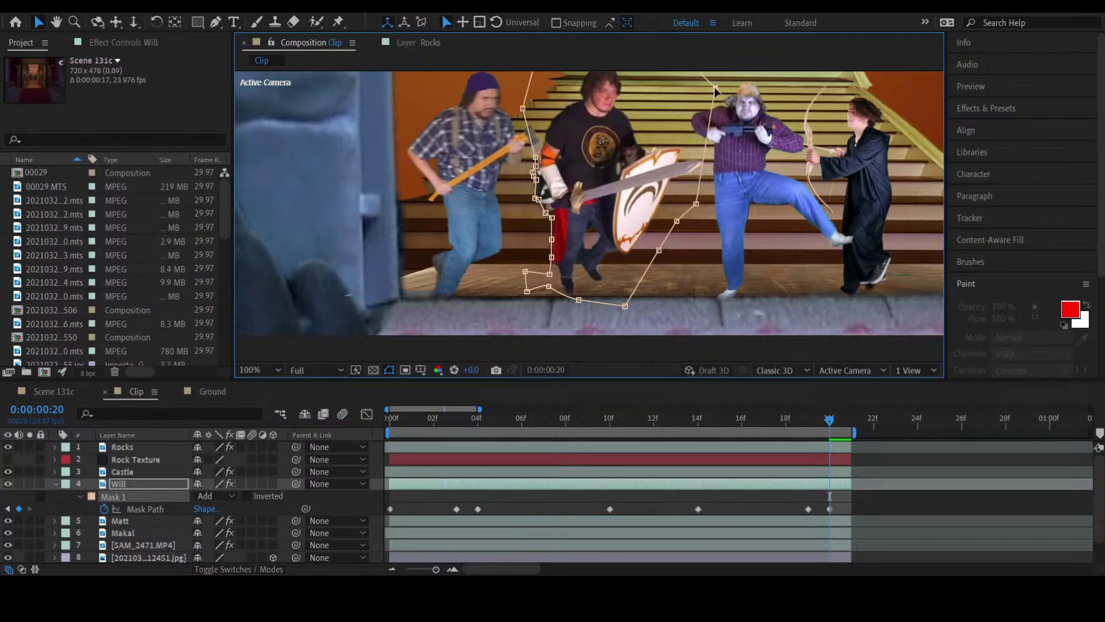
Step: Preview the full composite from frame 0 with the layer deselected to check the adjusted mask in motion
left_click(893, 481)
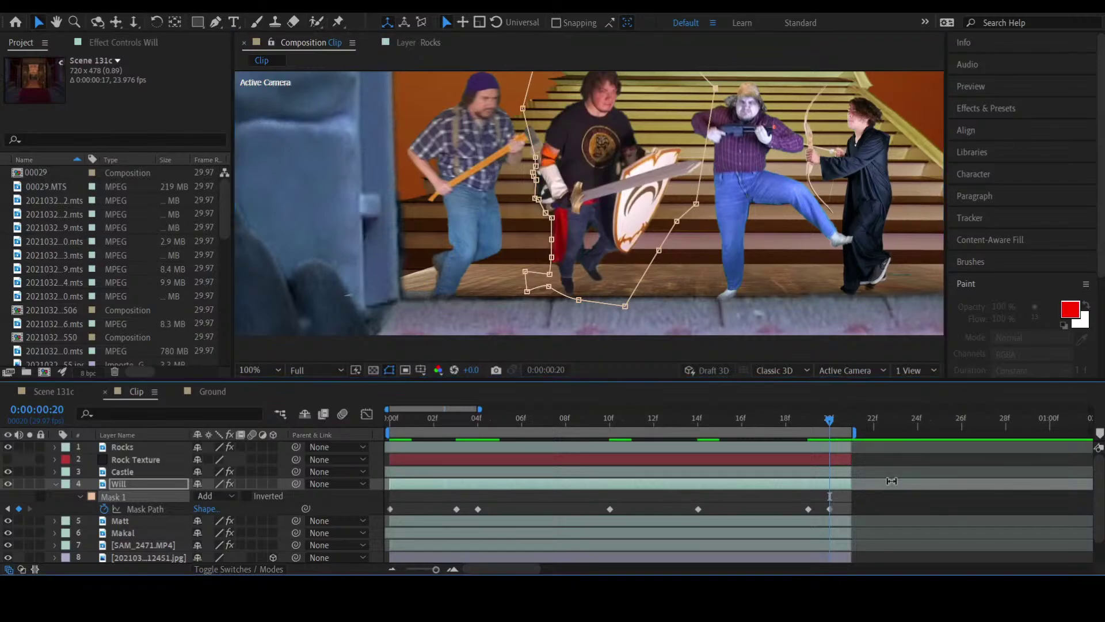
key("comma")
key("comma")
key("comma")
key("comma")
left_click(847, 284)
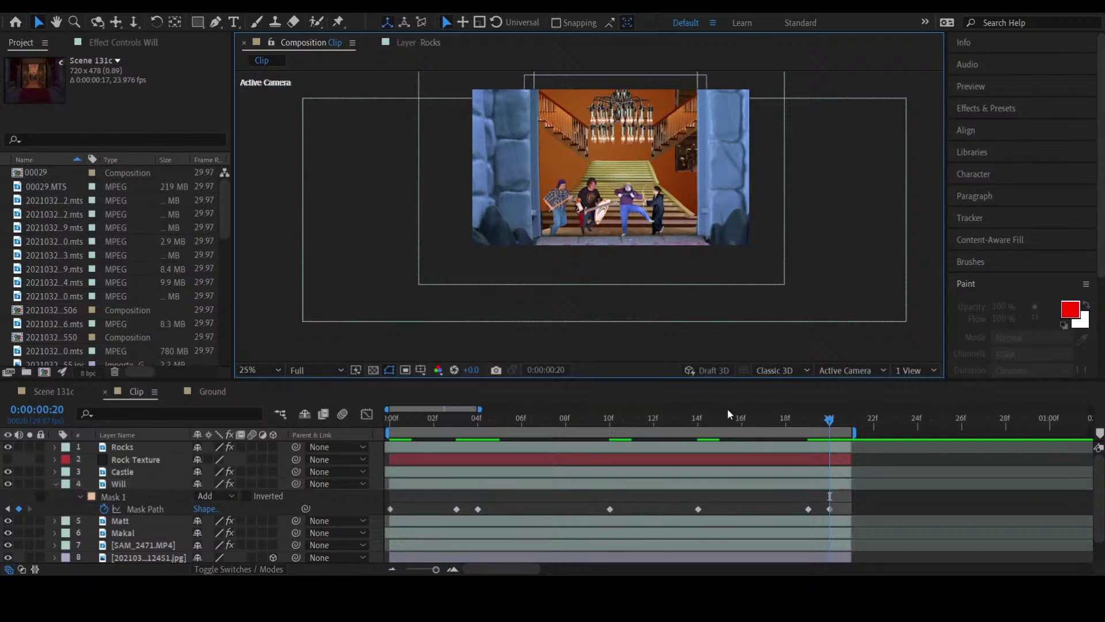
left_click_drag(727, 415, 330, 447)
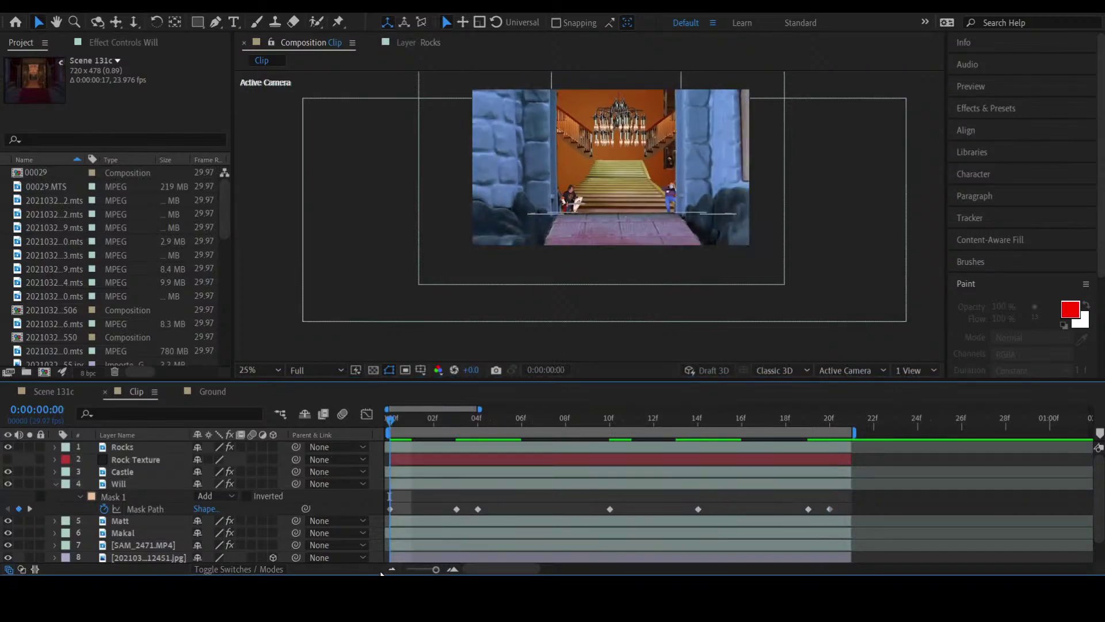
key("space")
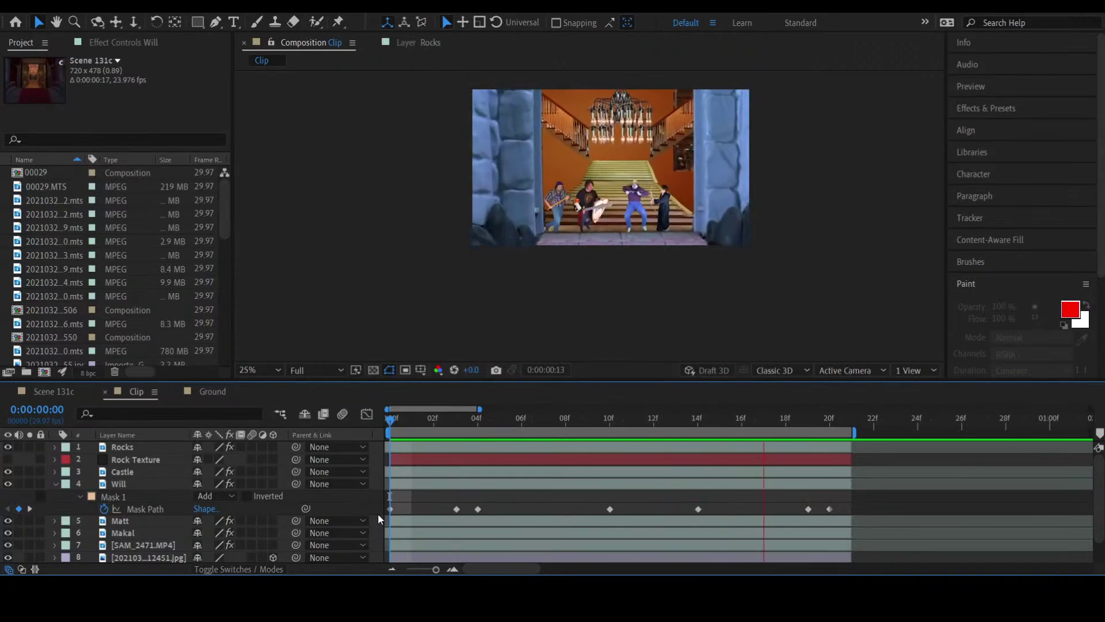
key("space")
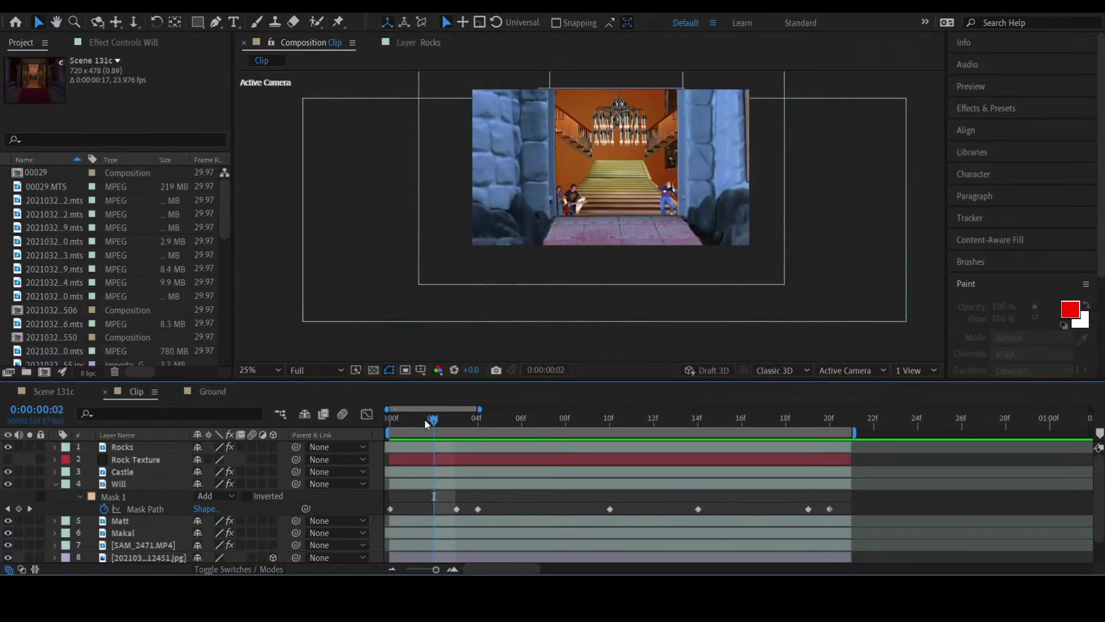
left_click_drag(424, 419, 697, 419)
key("space")
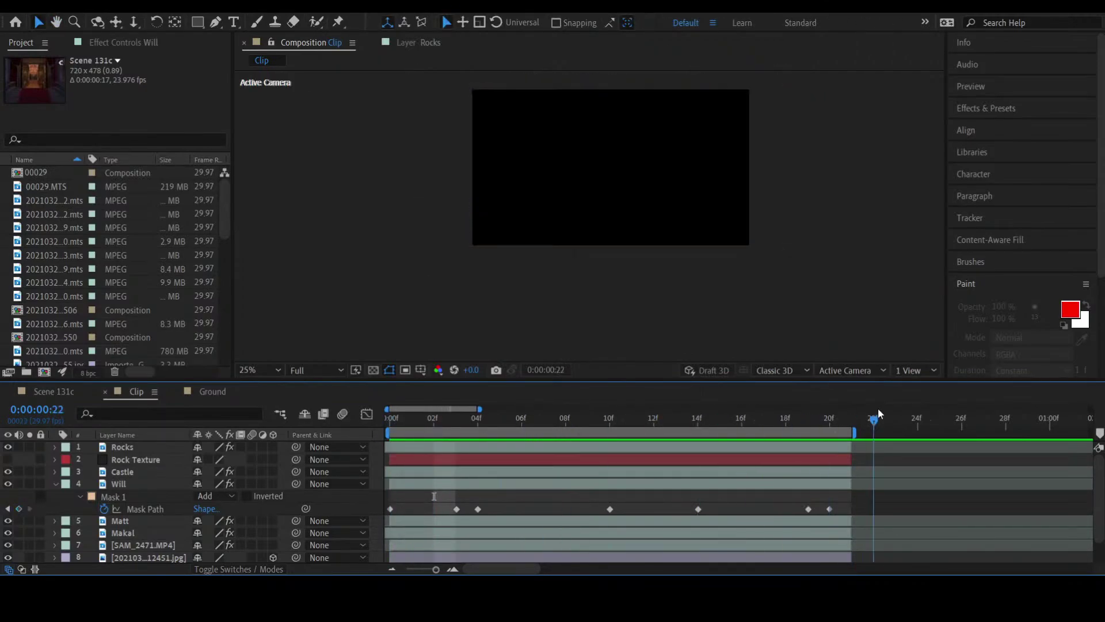
key("space")
Step: Examine the mask edges around the sword-and-shield character up close near frames 15 and 16
left_click_drag(477, 460, 720, 496)
scroll(547, 254, "up", 6)
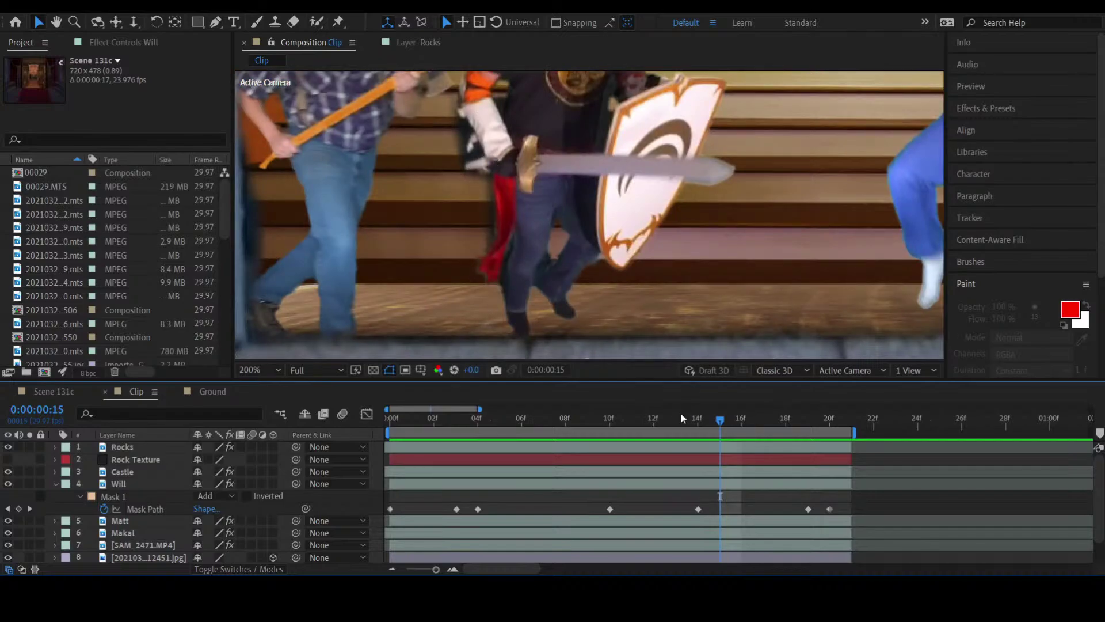
left_click_drag(684, 419, 741, 487)
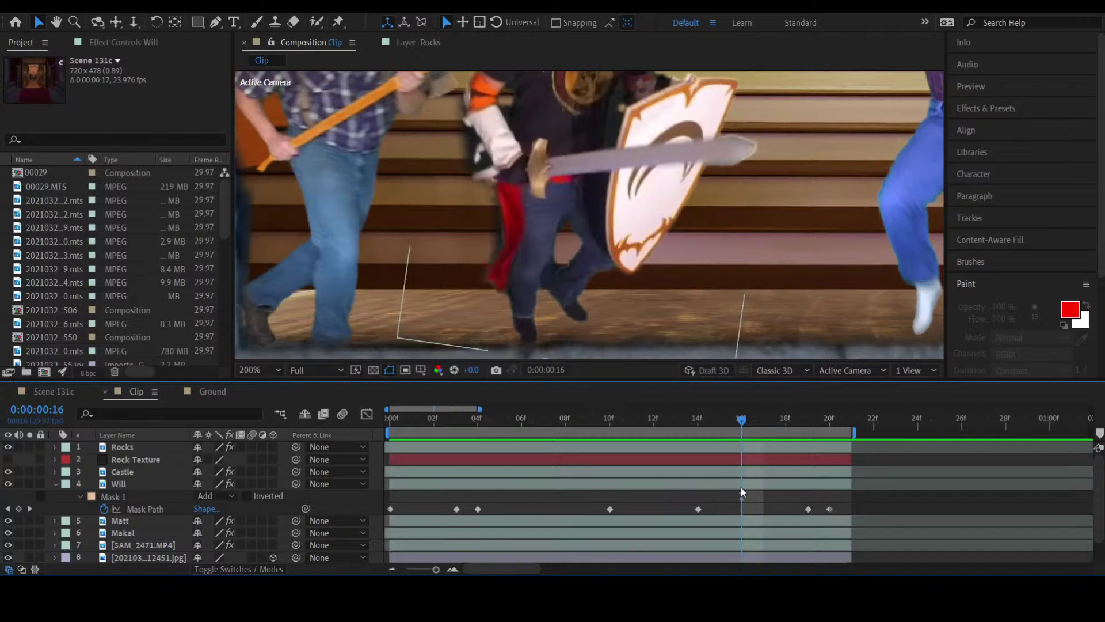
key("comma")
key("comma")
key("comma")
key("comma")
key("comma")
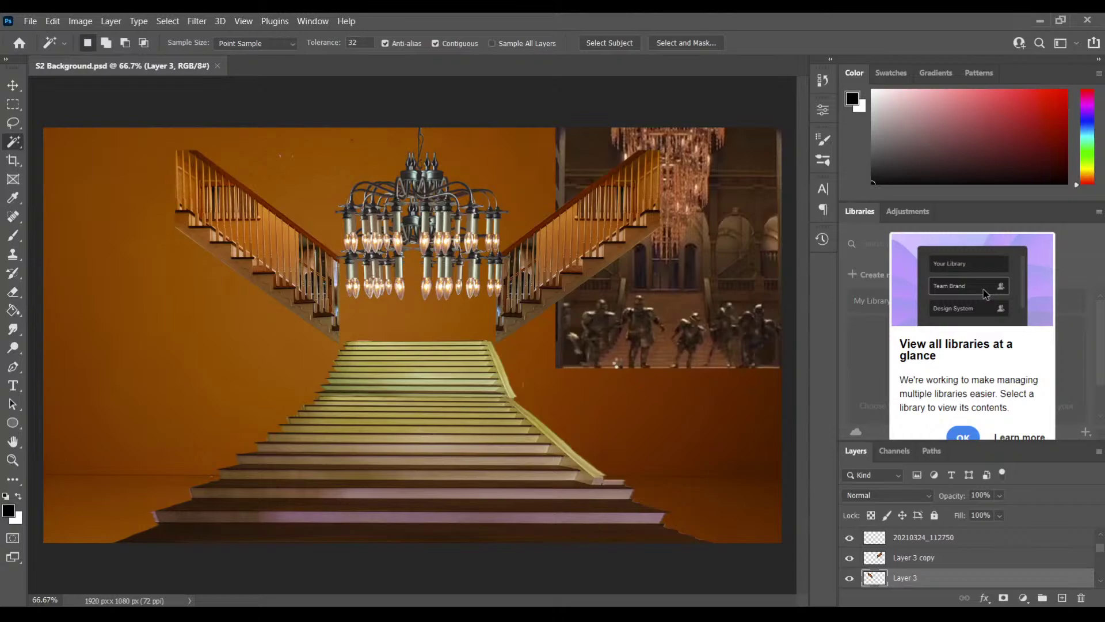
Step: In Photoshop, place the railing photo 20210325_210602 into S2 Background.psd and move its layer above all other layers
left_click_drag(617, 363, 614, 364)
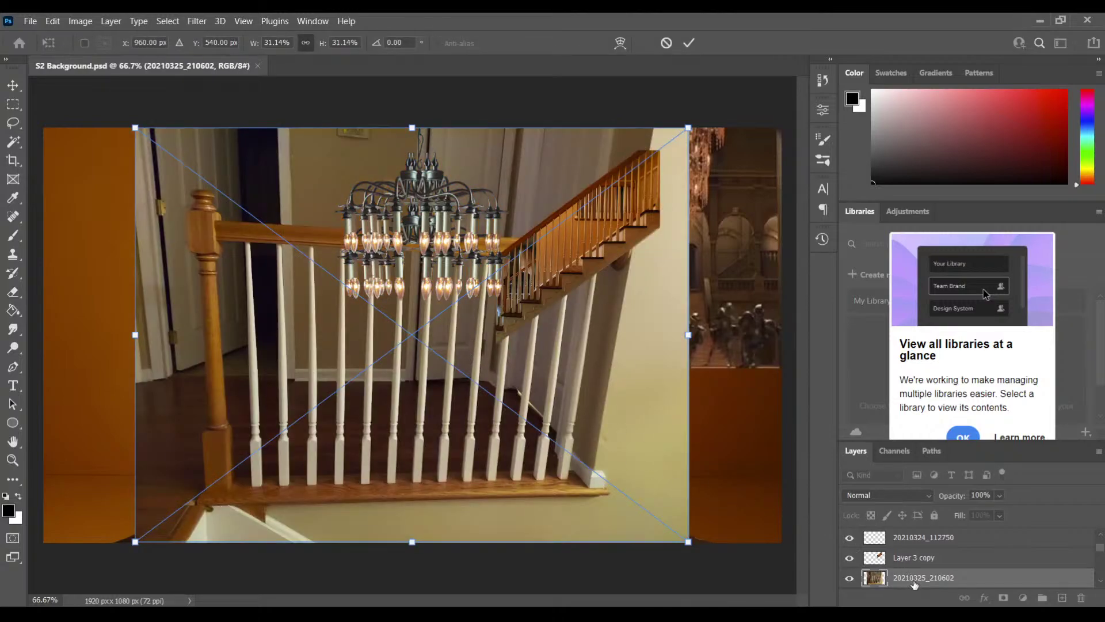
left_click_drag(912, 582, 905, 529)
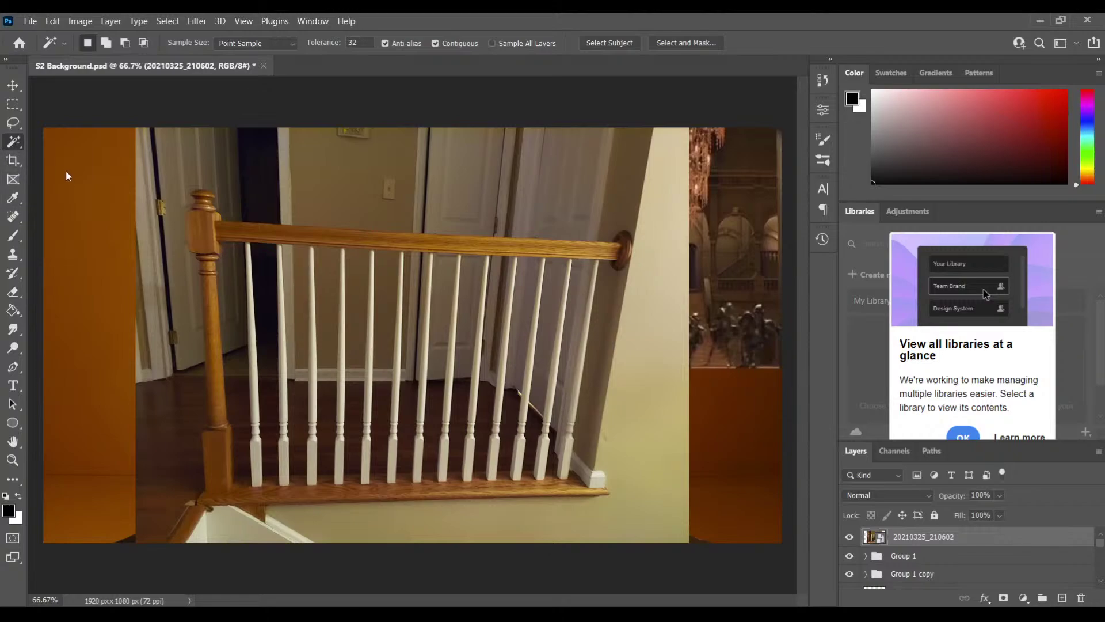
Step: Select the walls, doors and floor around the railing with the Quick Selection tool, enlarging the brush to 21 and subtracting spill on the newel post
key("shift+w")
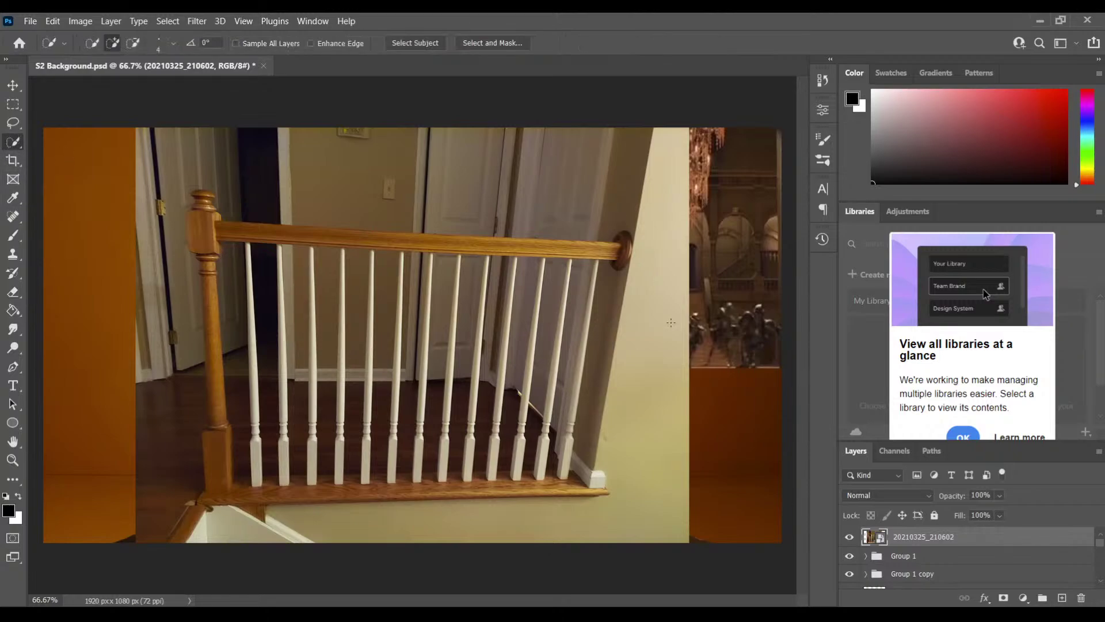
left_click_drag(671, 322, 657, 485)
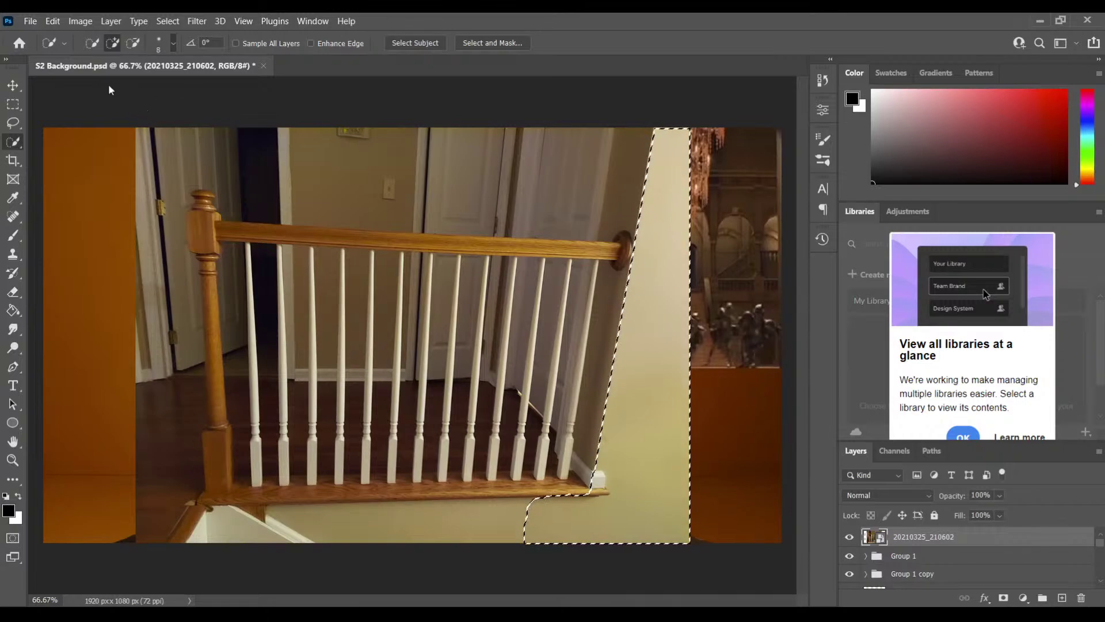
key("bracketright")
key("bracketright")
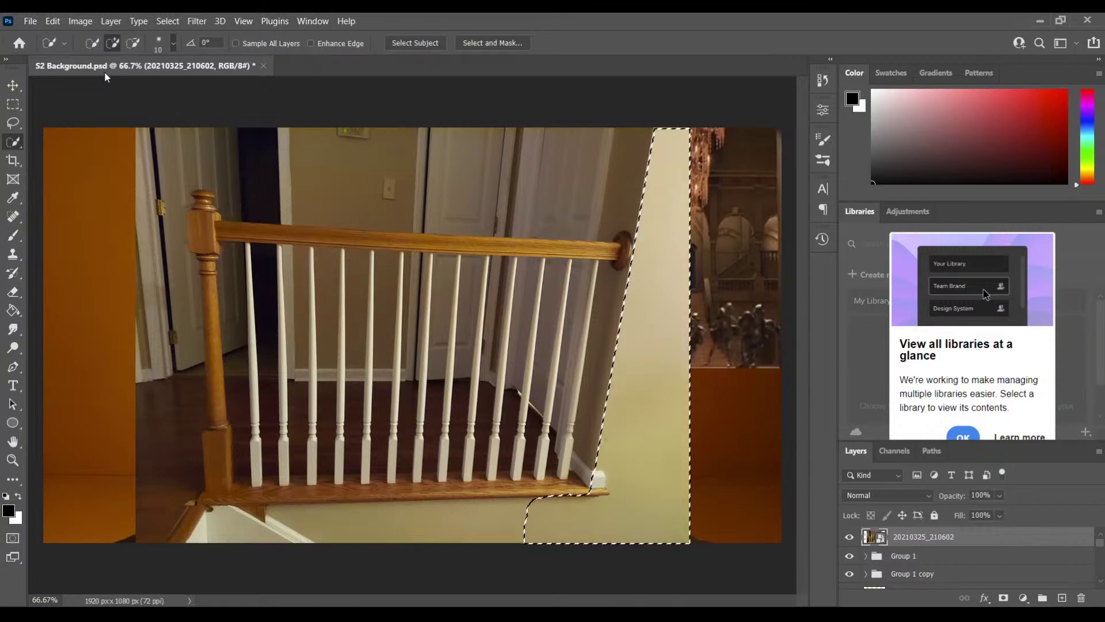
key("bracketright")
key("bracketright")
key("alt")
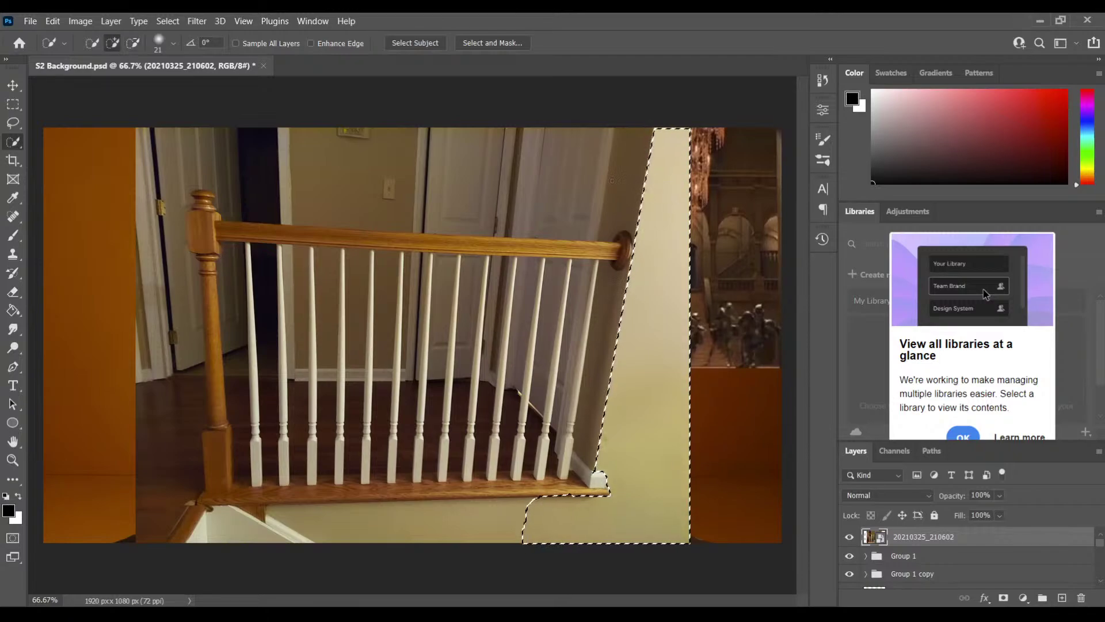
mouse_move(612, 180)
left_mouse_down()
mouse_move(512, 147)
mouse_move(143, 157)
mouse_move(143, 369)
mouse_move(161, 277)
mouse_move(195, 265)
mouse_move(184, 405)
mouse_move(247, 495)
left_mouse_up()
mouse_move(115, 506)
left_mouse_down()
mouse_move(190, 518)
mouse_move(249, 494)
mouse_move(210, 509)
mouse_move(203, 472)
mouse_move(214, 403)
mouse_move(210, 243)
left_mouse_up()
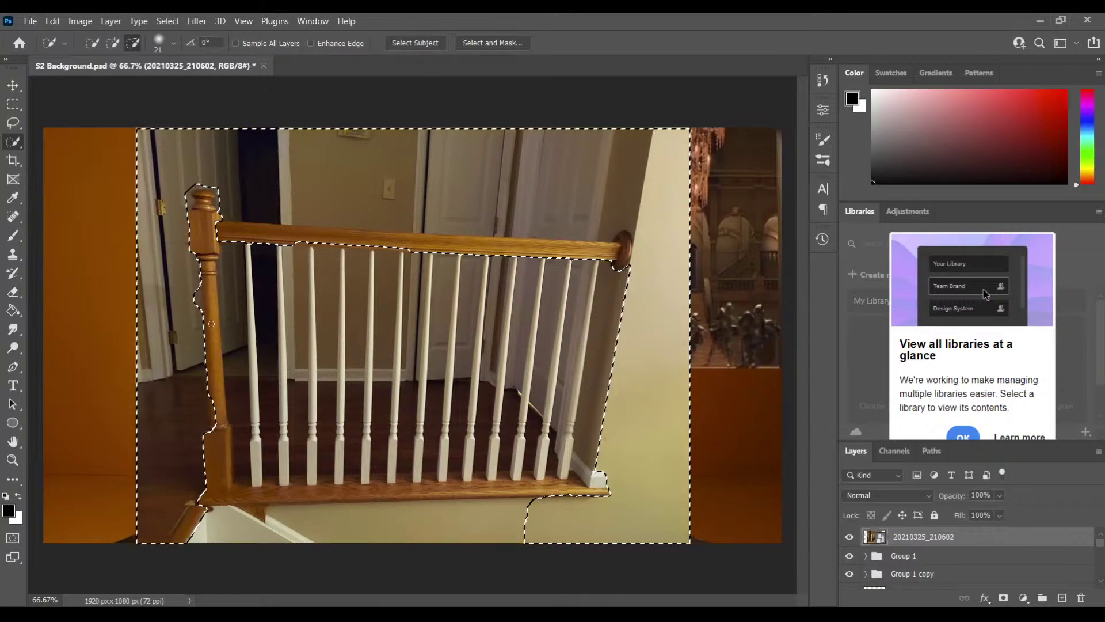
Step: Subtract the newel post's lower part from the selection and add the wall beneath the railing's base
left_click(195, 296)
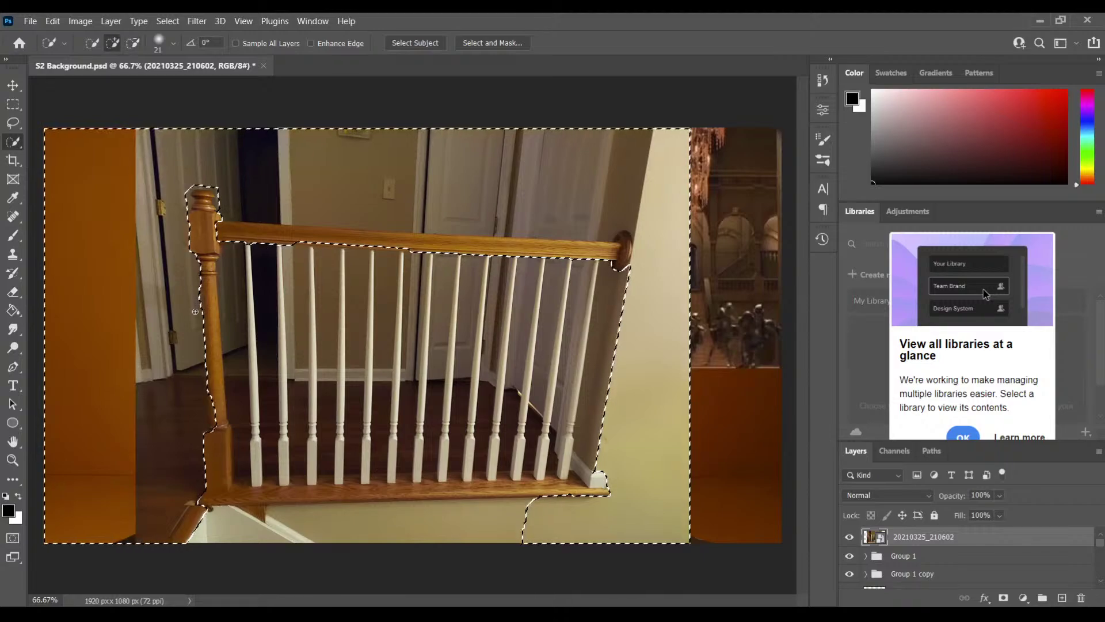
key("ctrl+z")
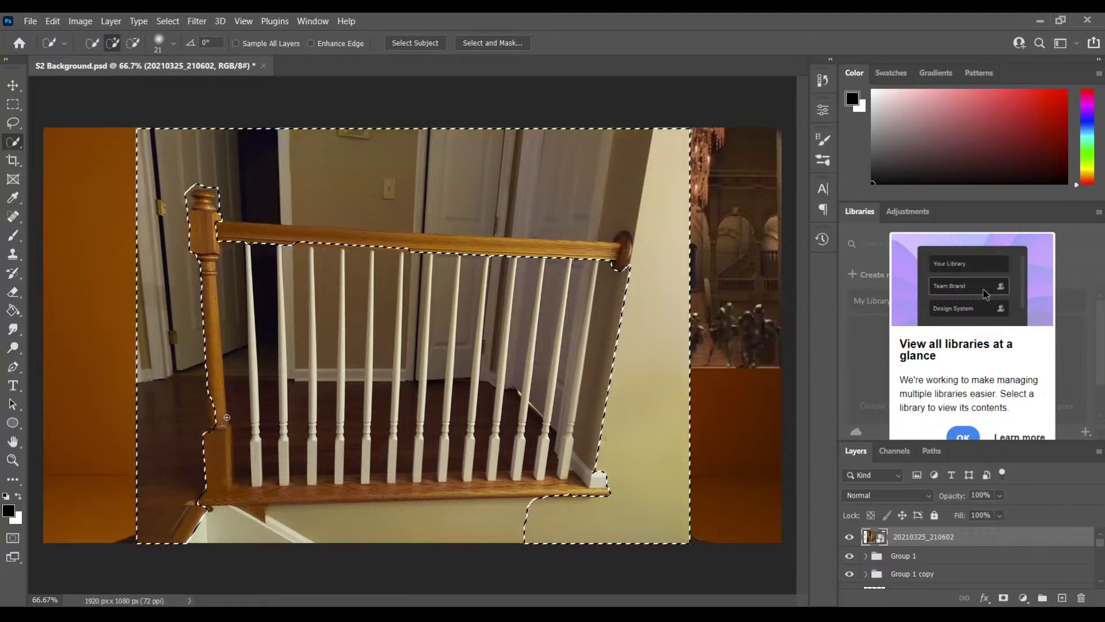
key("alt")
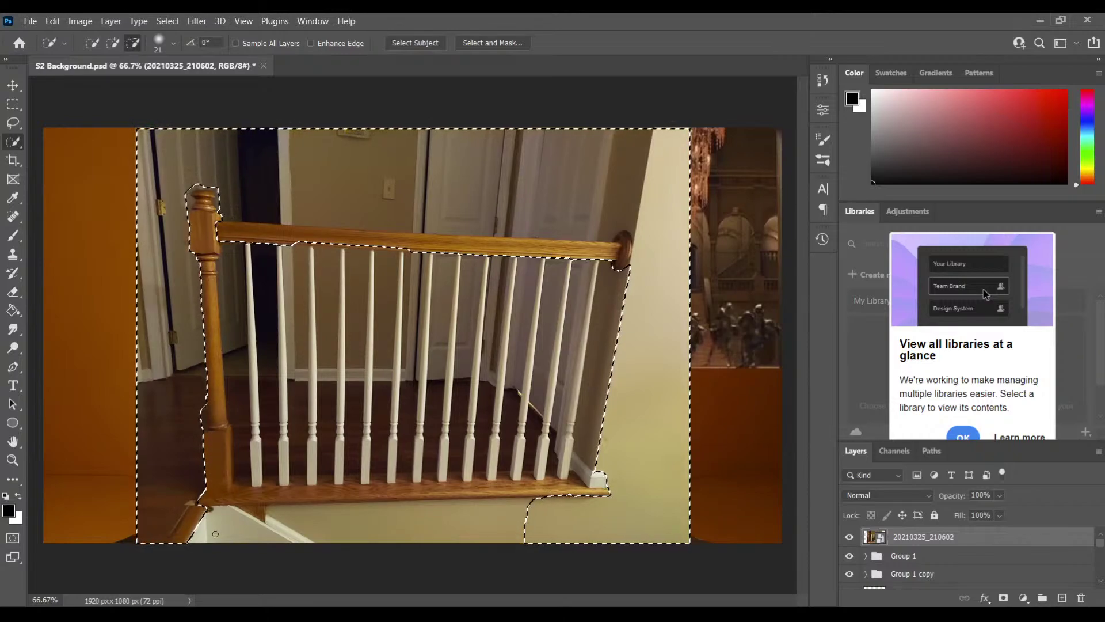
left_click_drag(200, 531, 420, 518)
key("ctrl+z")
key("alt")
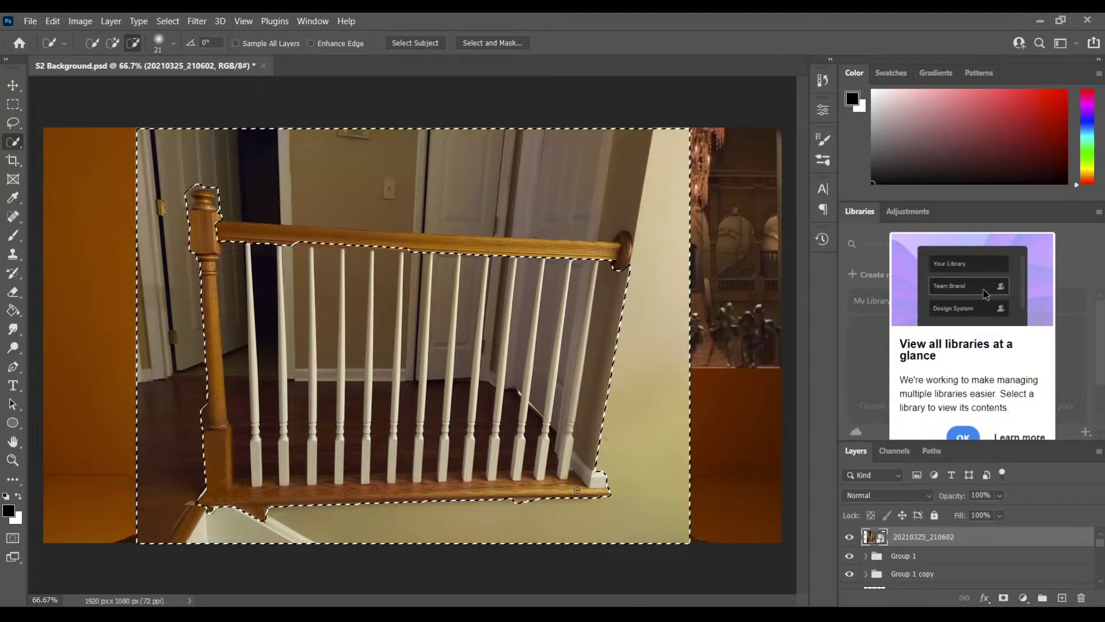
Step: Subtract the handrail from the selection, then delete the selected surroundings of the railing and clear the selection
key("ctrl+shift+z")
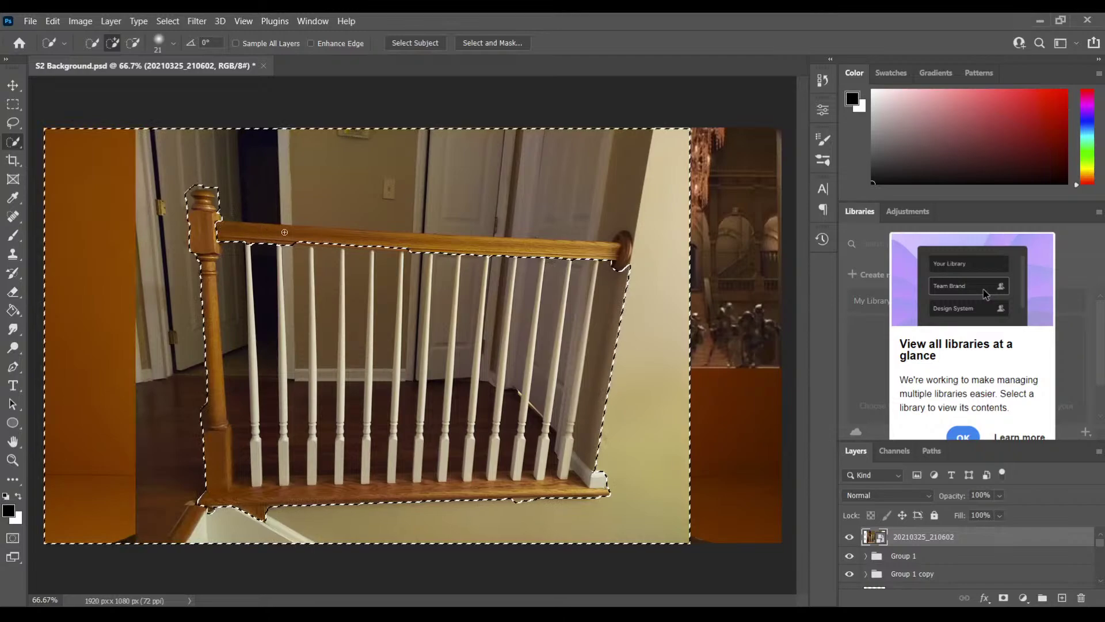
key("ctrl+z")
key("alt")
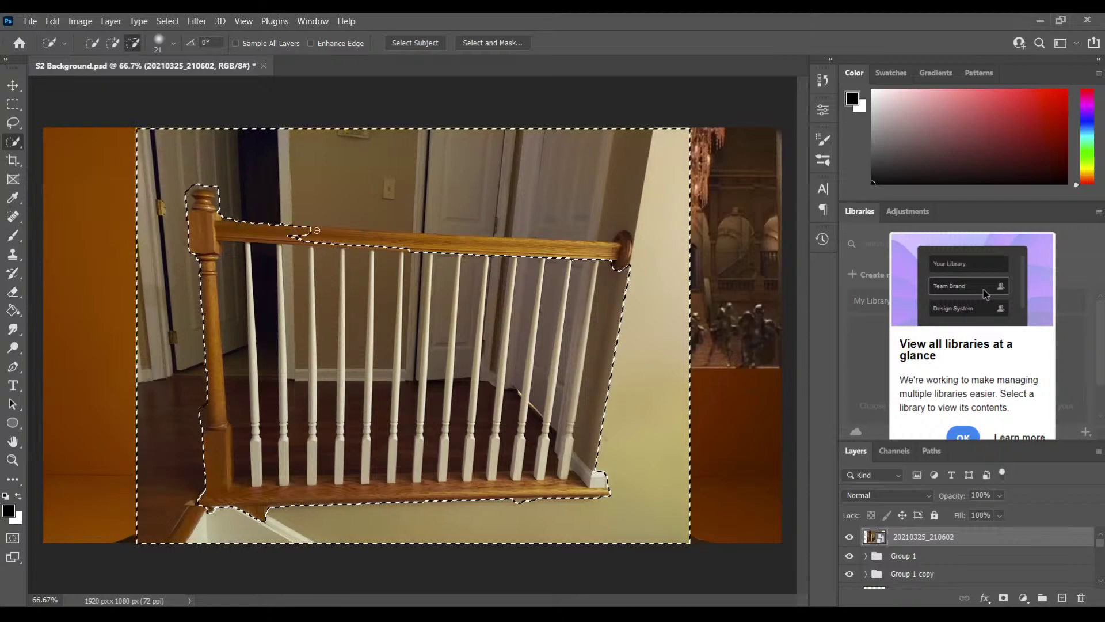
left_click_drag(422, 240, 488, 243)
left_click_drag(604, 244, 621, 247)
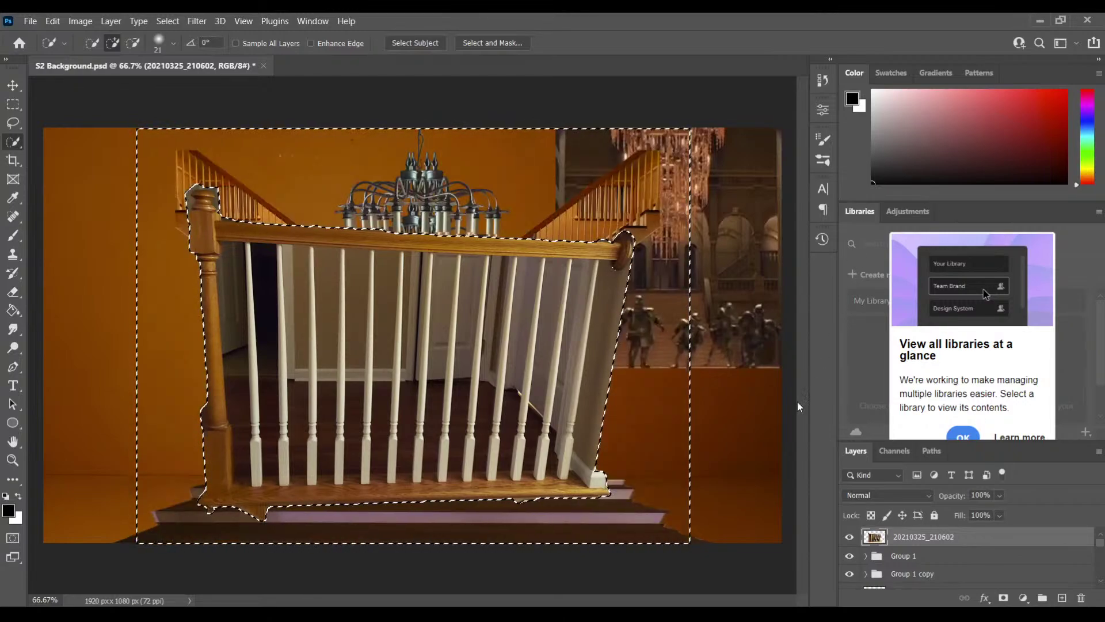
key("ctrl+d")
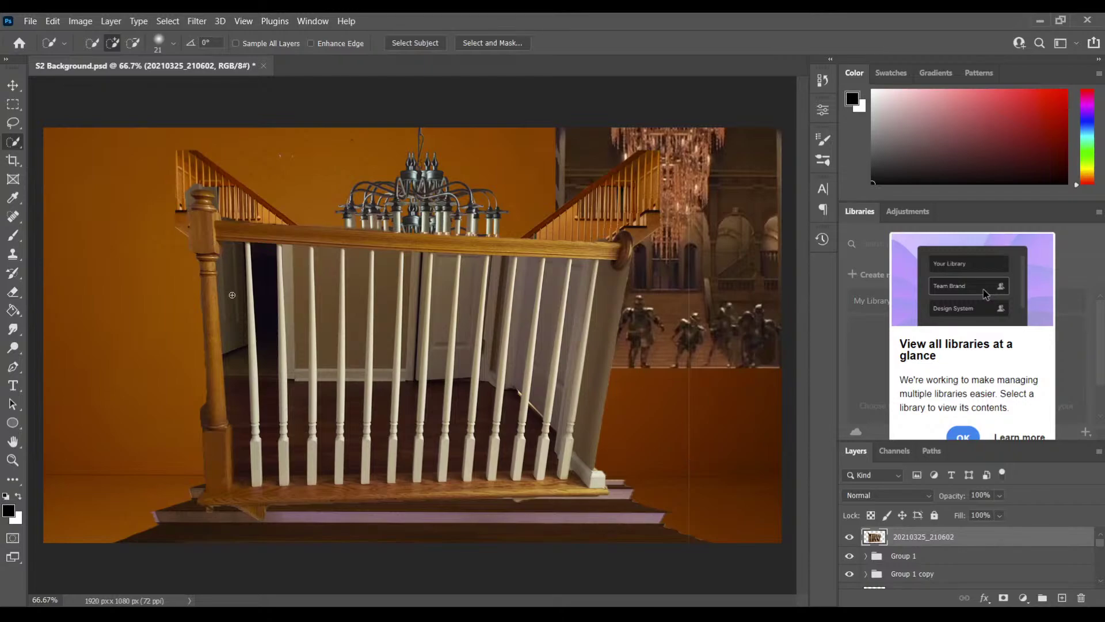
Step: Erase the outer edge of the leftover wall beyond the railing's right end with the Eraser tool
left_click(7, 309)
left_click(21, 293)
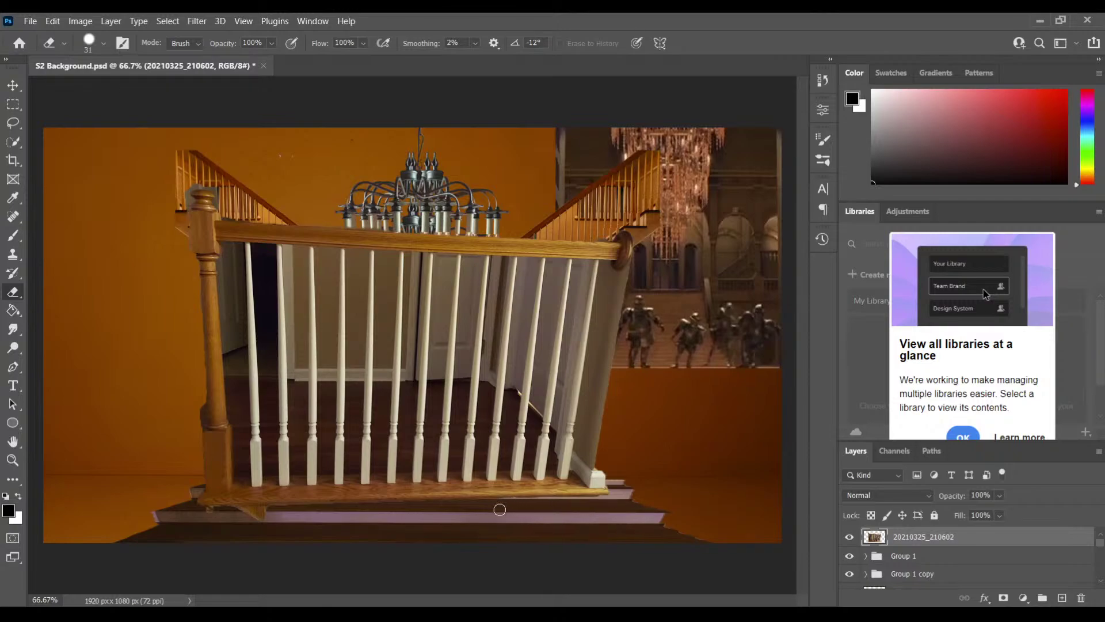
mouse_move(605, 461)
left_mouse_down()
mouse_move(594, 457)
mouse_move(610, 335)
left_mouse_up()
left_click_drag(613, 340, 619, 299)
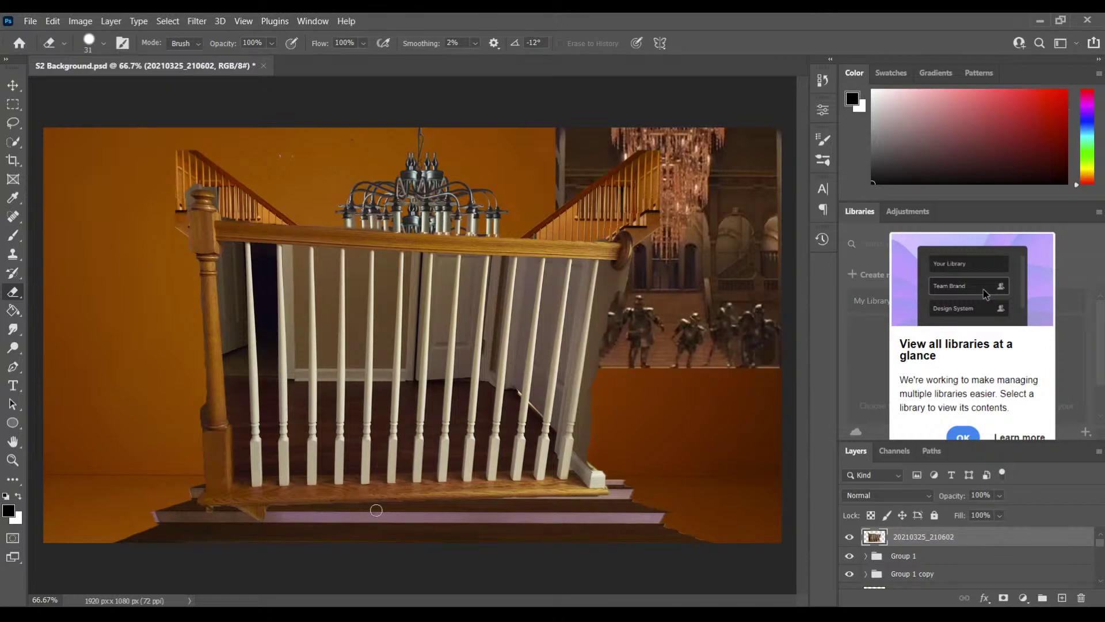
Step: Erase the leftover wooden pieces hanging beneath the left end of the railing's base
key("ctrl+plus")
key("ctrl+plus")
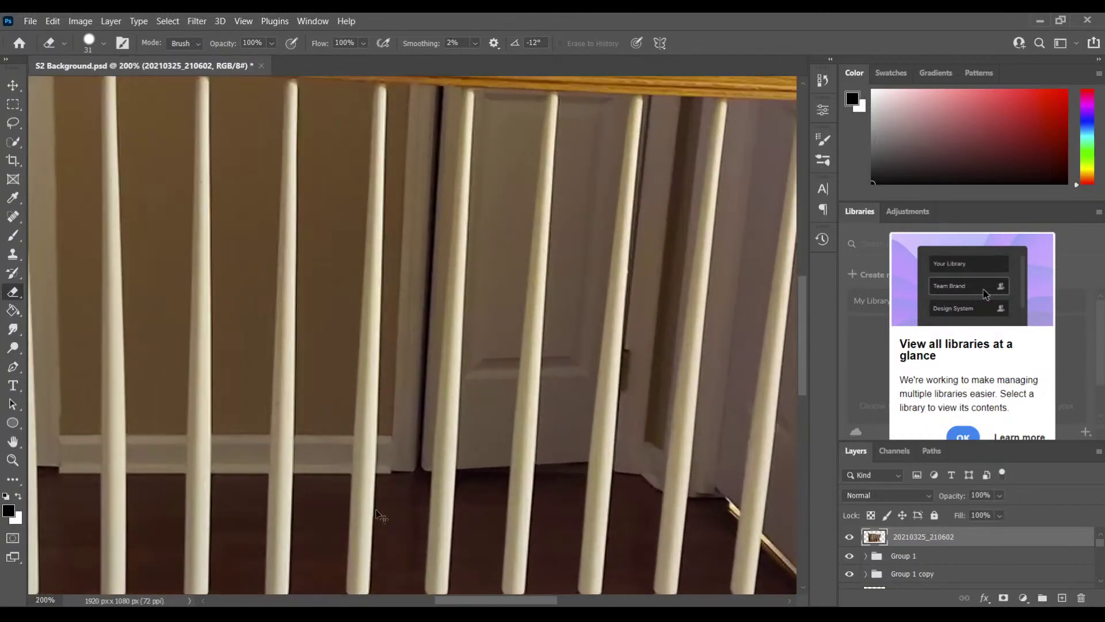
scroll(380, 516, "down", 2)
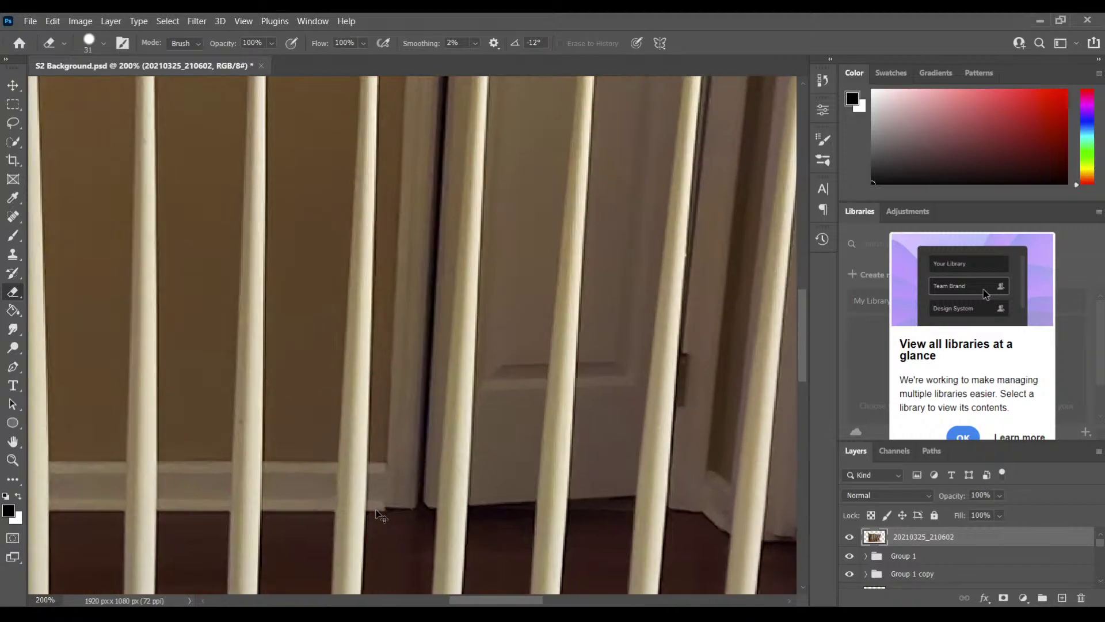
key("h")
key("ctrl+plus")
scroll(521, 281, "down", 2)
scroll(520, 280, "left", 2)
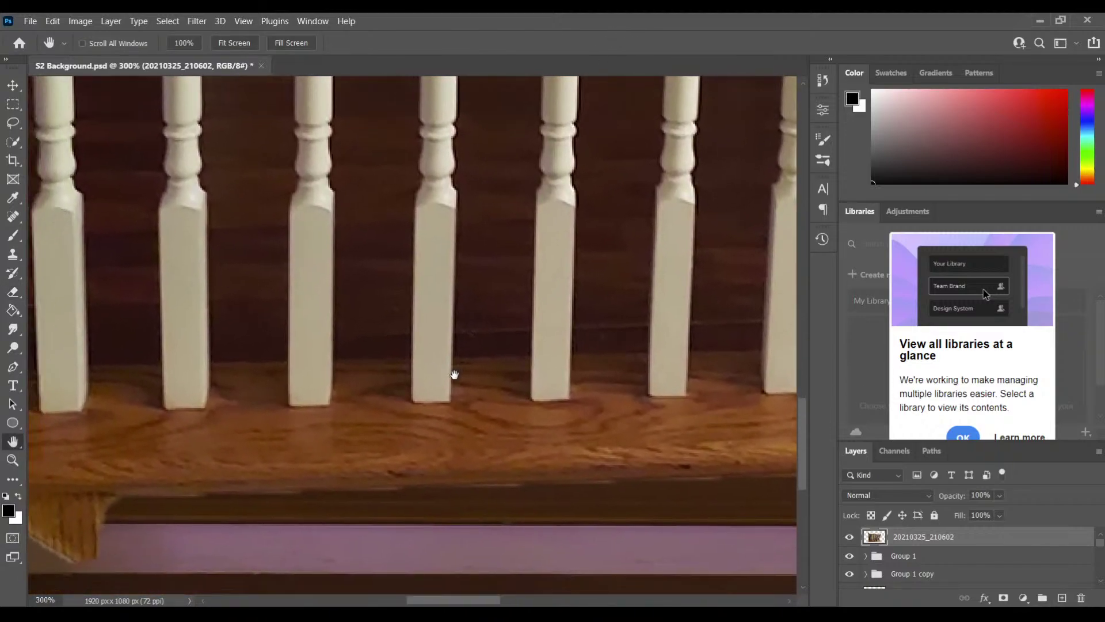
left_click(14, 296)
key("h")
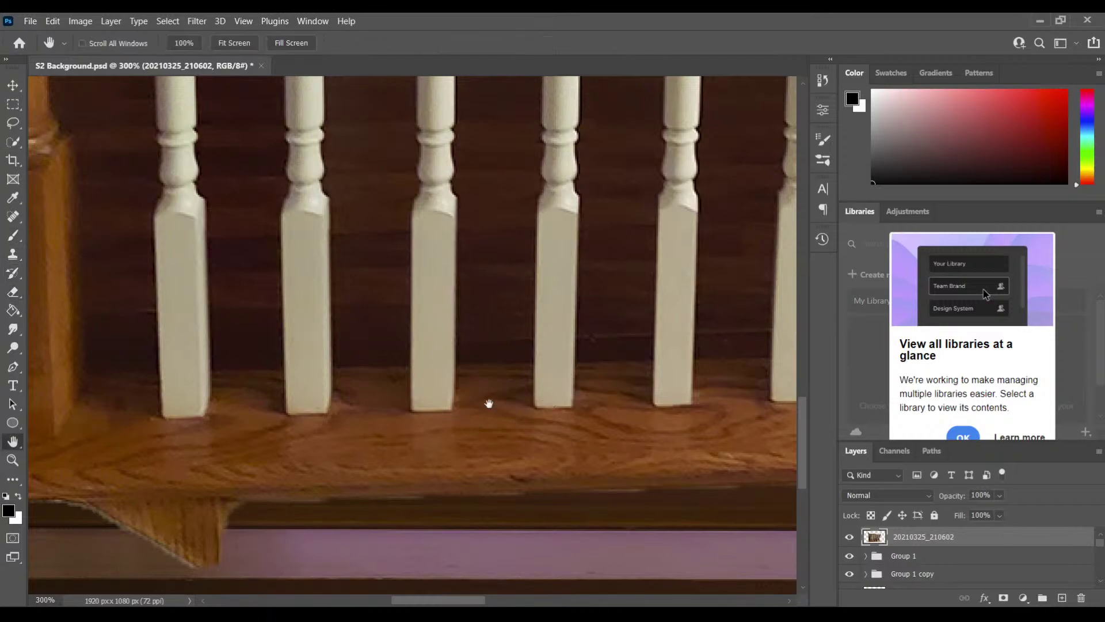
left_click_drag(488, 400, 673, 265)
left_click_drag(230, 245, 278, 242)
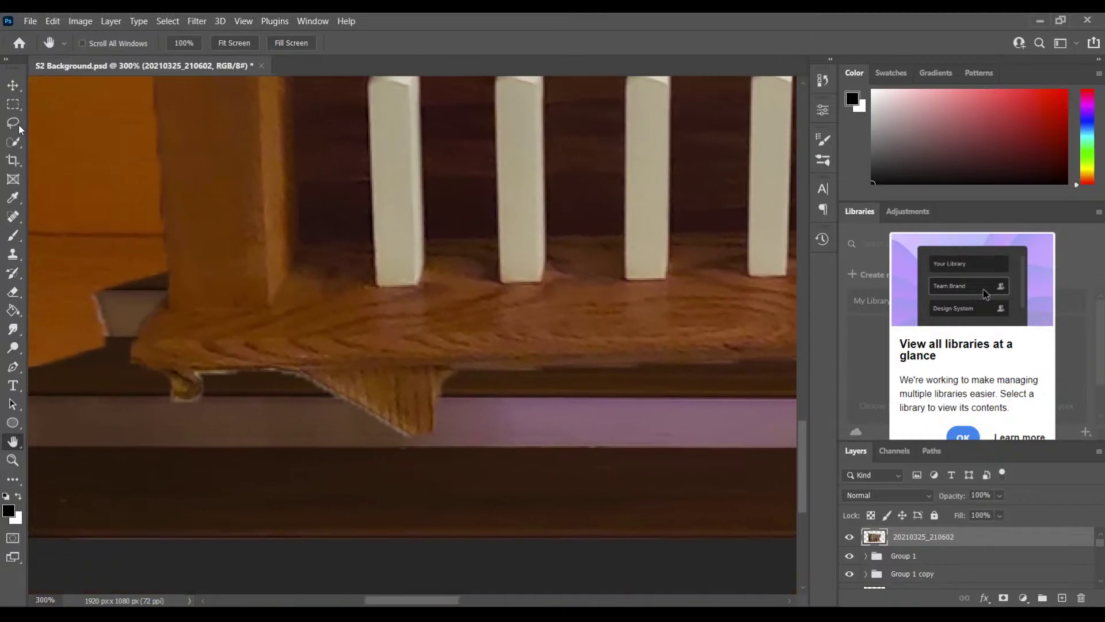
key("e")
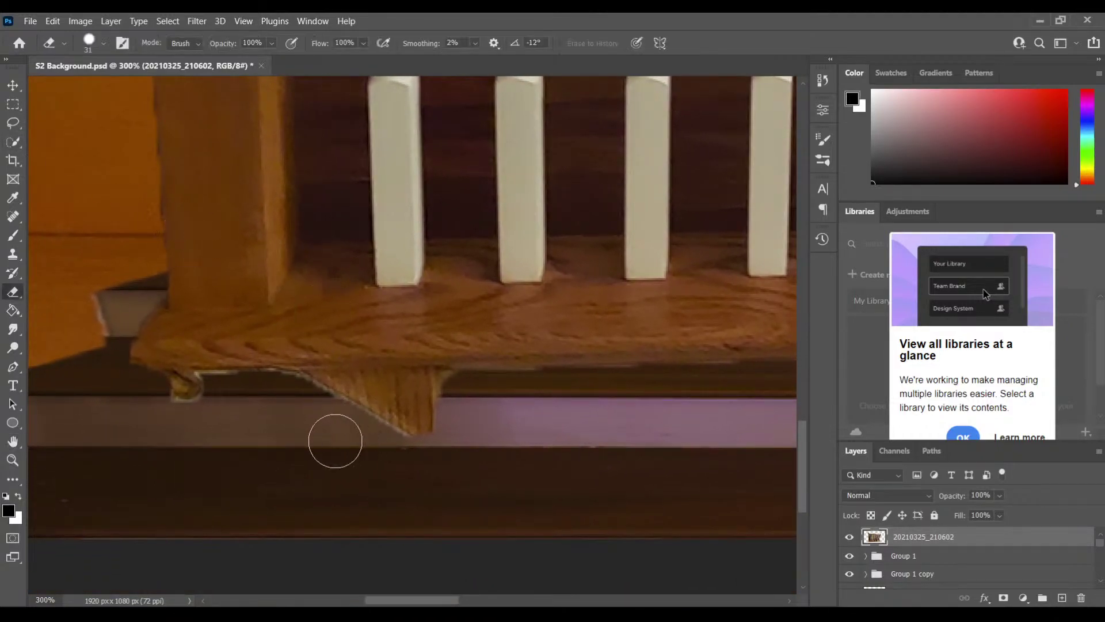
mouse_move(148, 421)
left_mouse_down()
mouse_move(215, 422)
mouse_move(217, 407)
left_mouse_up()
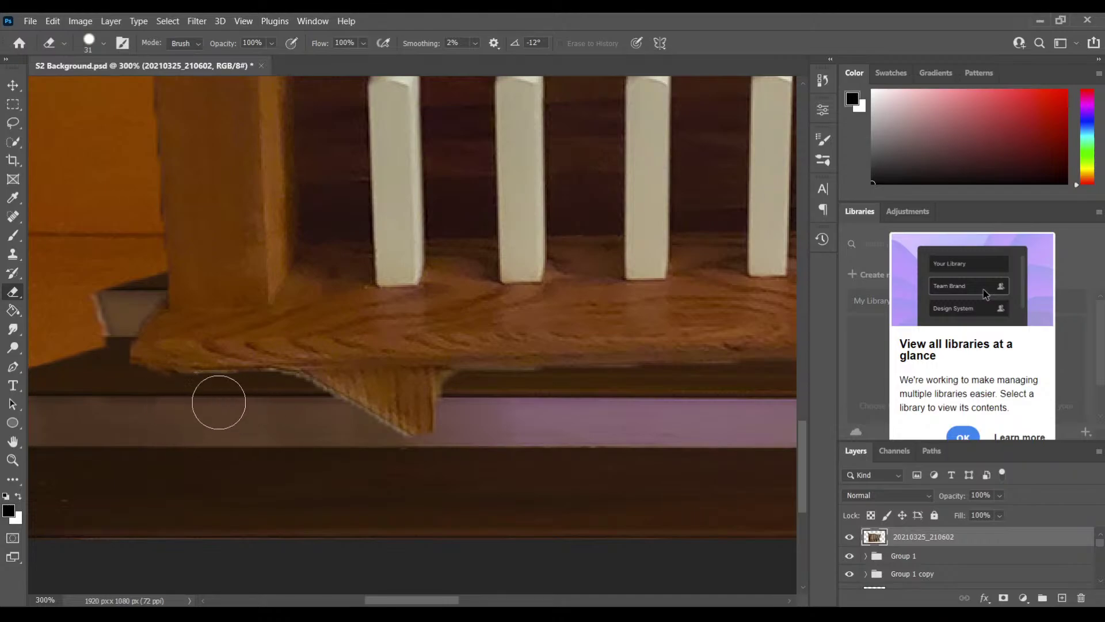
mouse_move(382, 451)
left_mouse_down()
mouse_move(440, 440)
mouse_move(373, 437)
mouse_move(360, 420)
mouse_move(398, 402)
mouse_move(286, 402)
mouse_move(530, 396)
left_mouse_up()
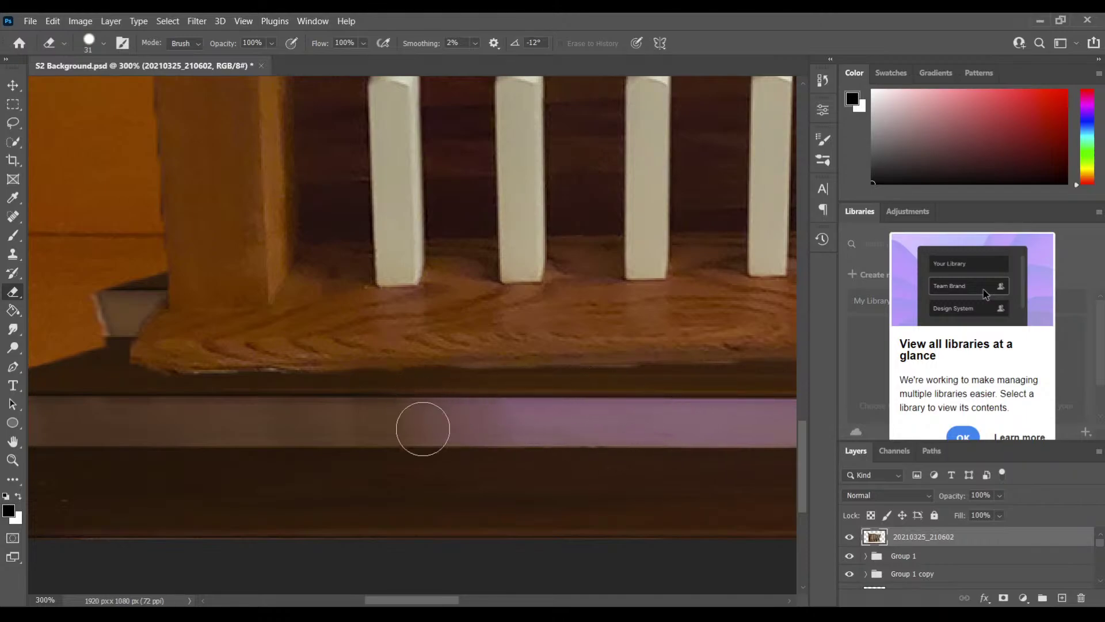
Step: Erase the leftover background fringe along the handrail's upper edge in front of the chandelier
scroll(423, 429, "down", 3)
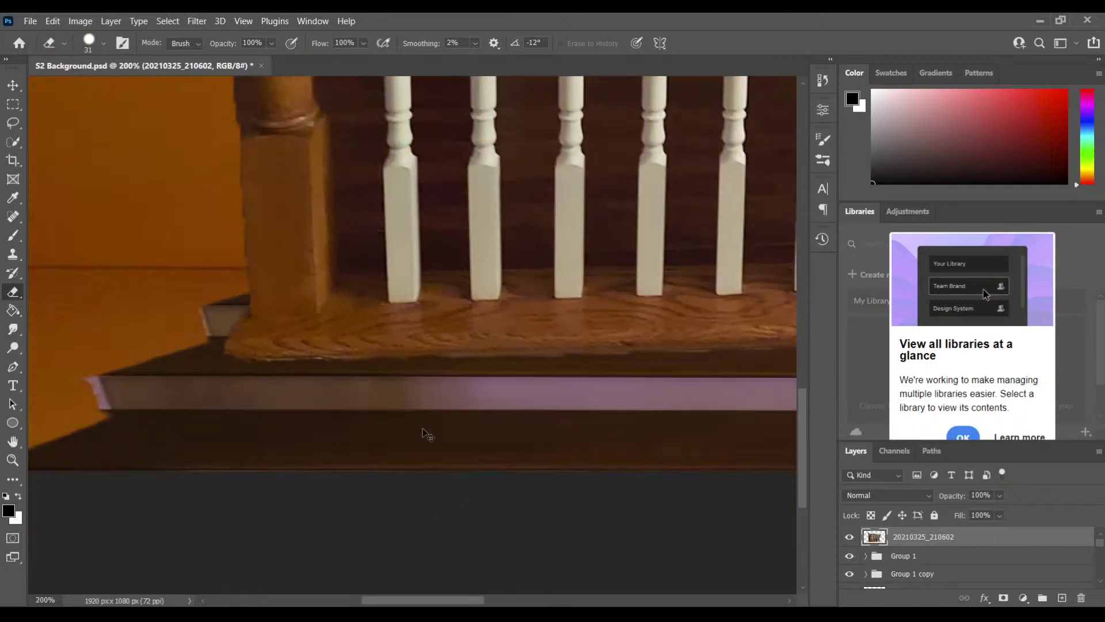
scroll(424, 431, "up", 1)
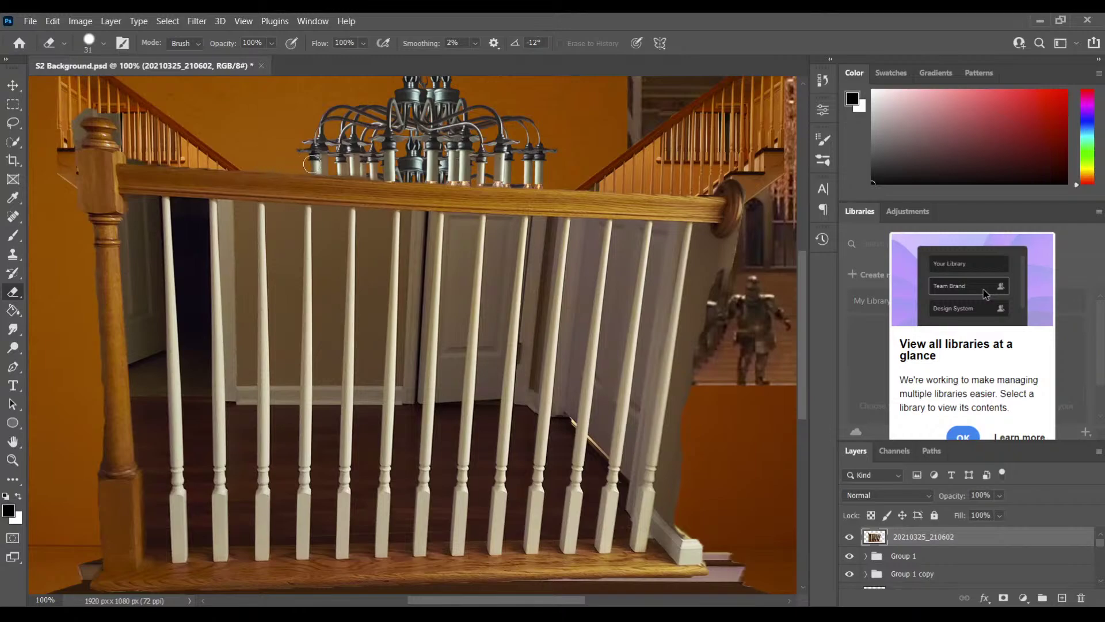
left_click_drag(369, 170, 244, 166)
key("ctrl+plus")
key("ctrl+plus")
key("h")
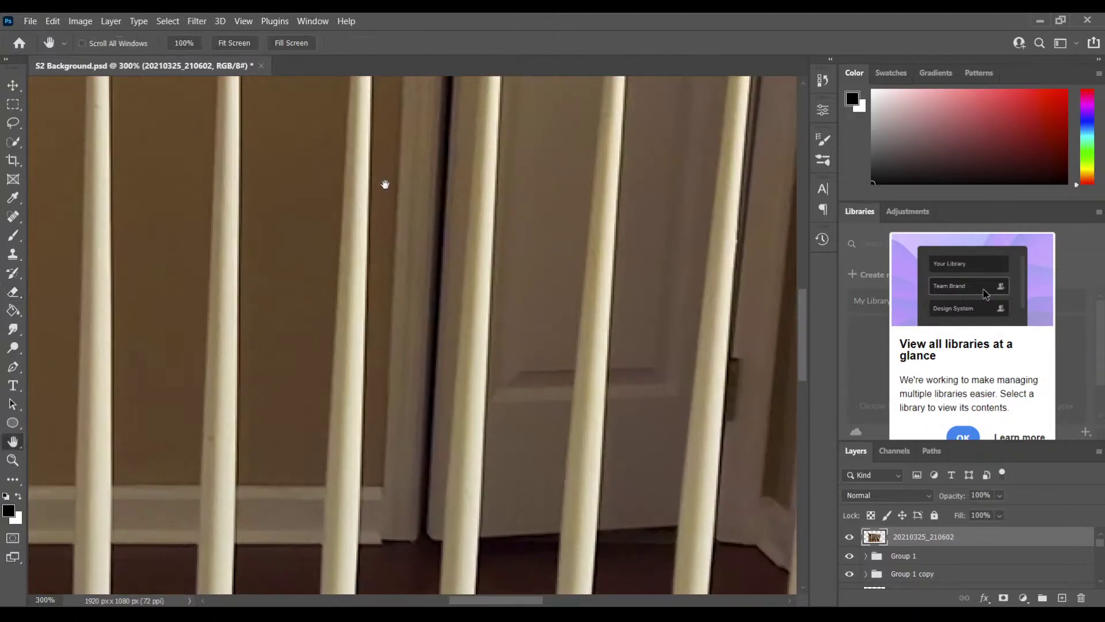
left_click_drag(431, 230, 651, 569)
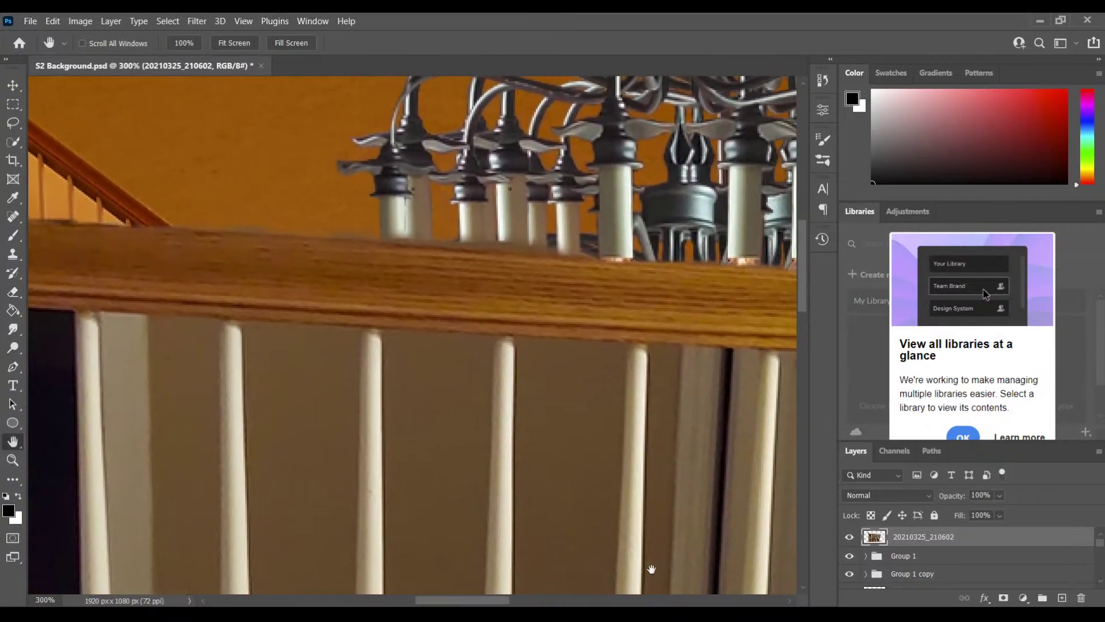
left_click(13, 292)
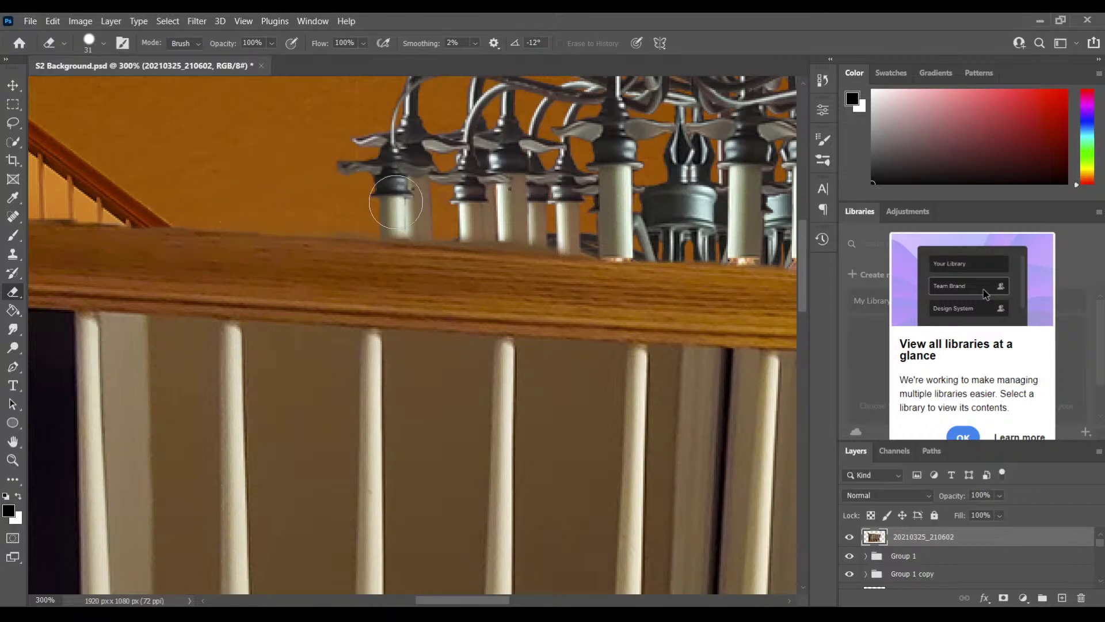
mouse_move(347, 203)
left_mouse_down()
mouse_move(365, 217)
mouse_move(437, 199)
mouse_move(474, 220)
mouse_move(577, 209)
mouse_move(587, 232)
mouse_move(575, 231)
mouse_move(591, 242)
mouse_move(579, 222)
mouse_move(371, 219)
mouse_move(568, 227)
left_mouse_up()
key("ctrl+z")
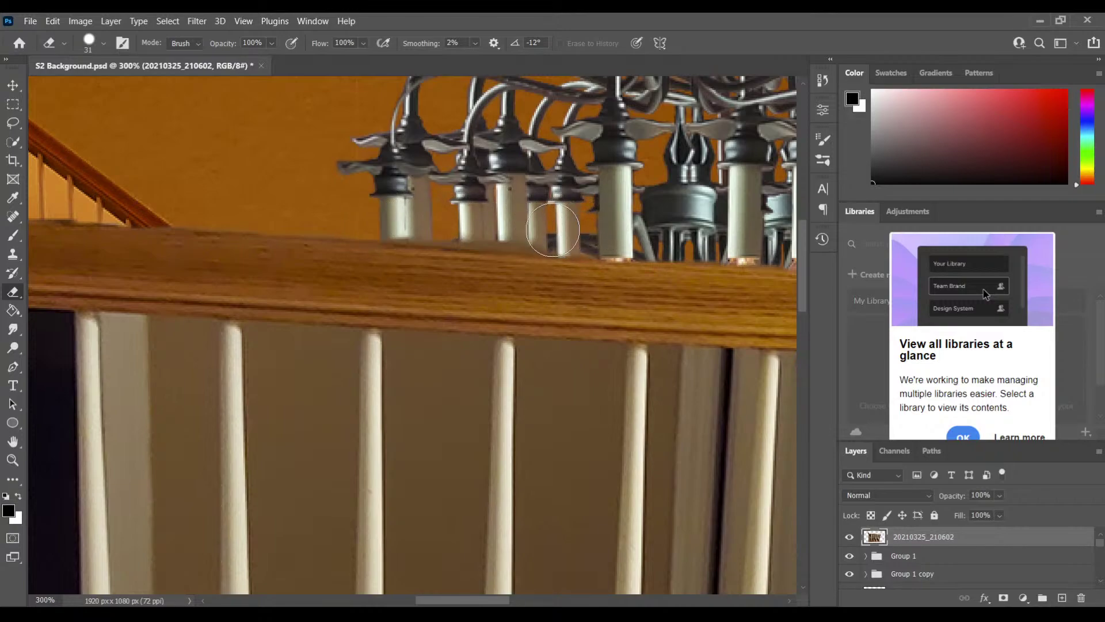
mouse_move(474, 217)
left_mouse_down()
mouse_move(404, 213)
mouse_move(574, 221)
mouse_move(387, 207)
mouse_move(451, 223)
mouse_move(512, 216)
mouse_move(406, 216)
mouse_move(576, 224)
left_mouse_up()
key("ctrl+z")
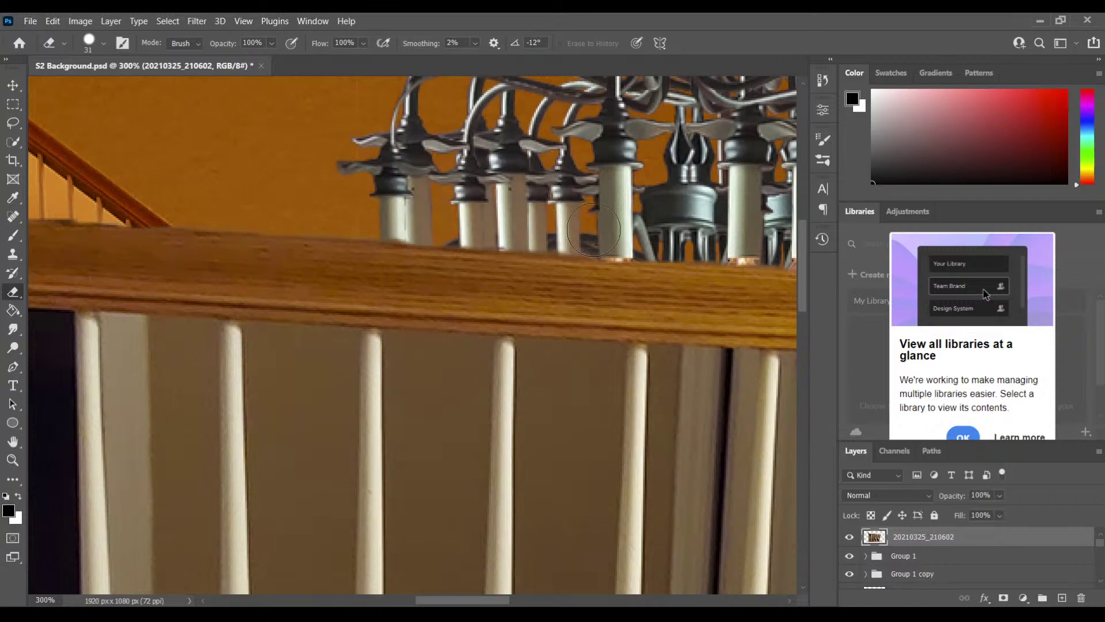
Step: Erase the outer part of the grey wall remnant on the right side of the newel post's cap
key("ctrl+1")
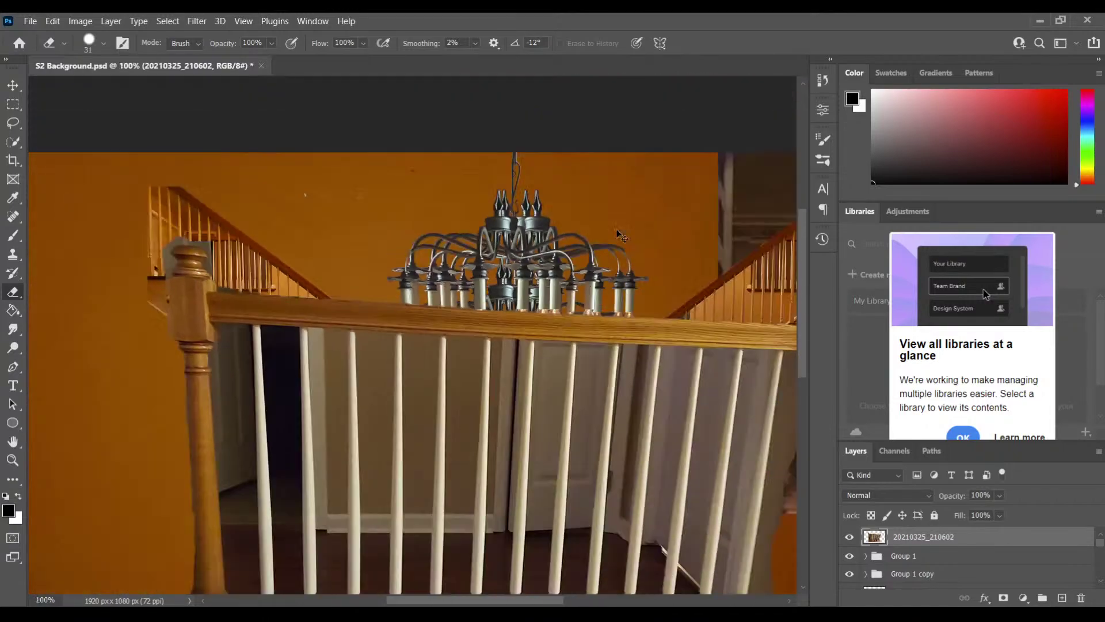
key("ctrl+plus")
key("ctrl+plus")
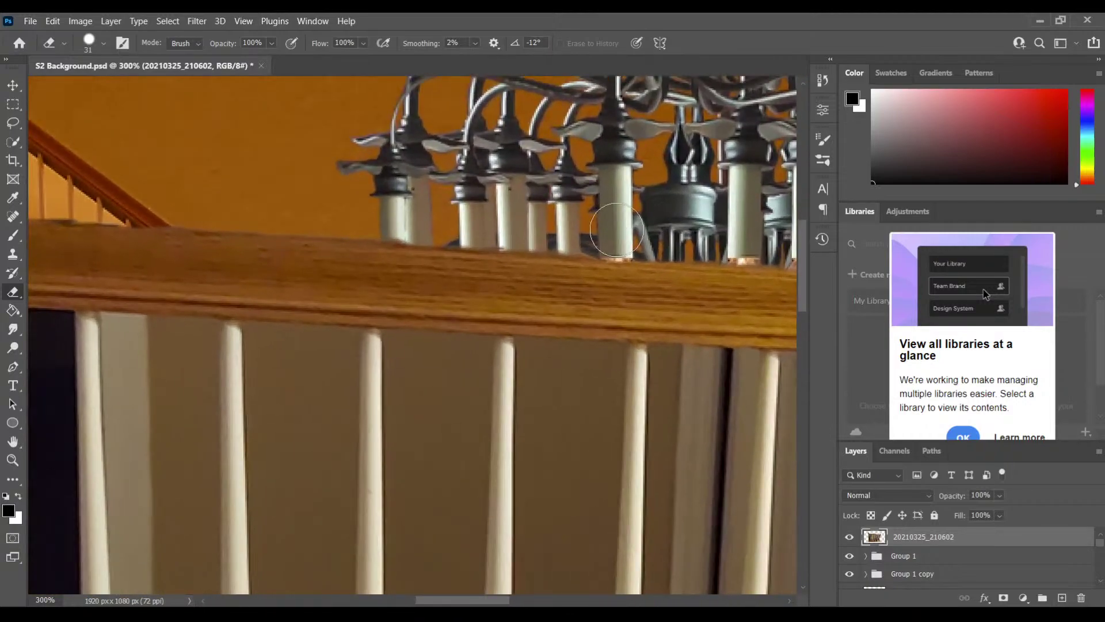
key("space")
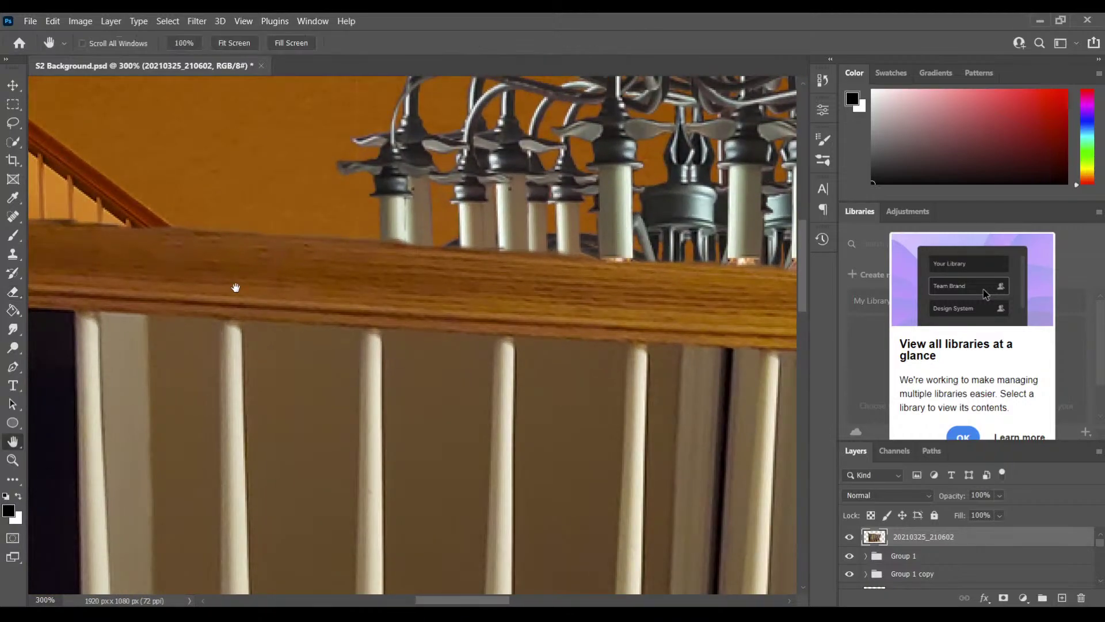
left_click_drag(235, 287, 557, 337)
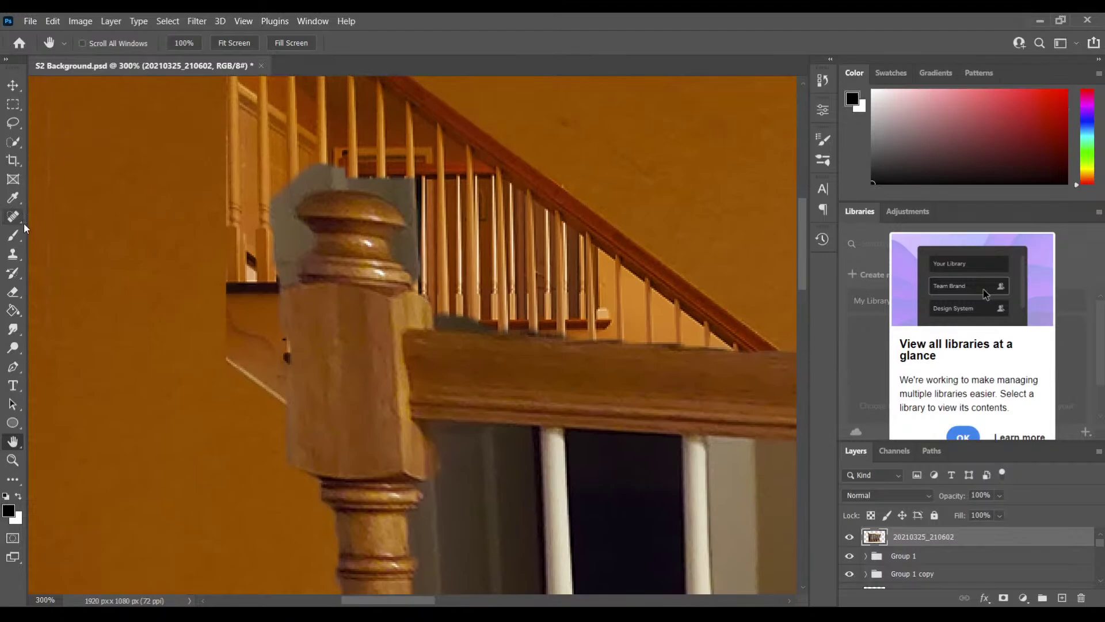
left_click(14, 294)
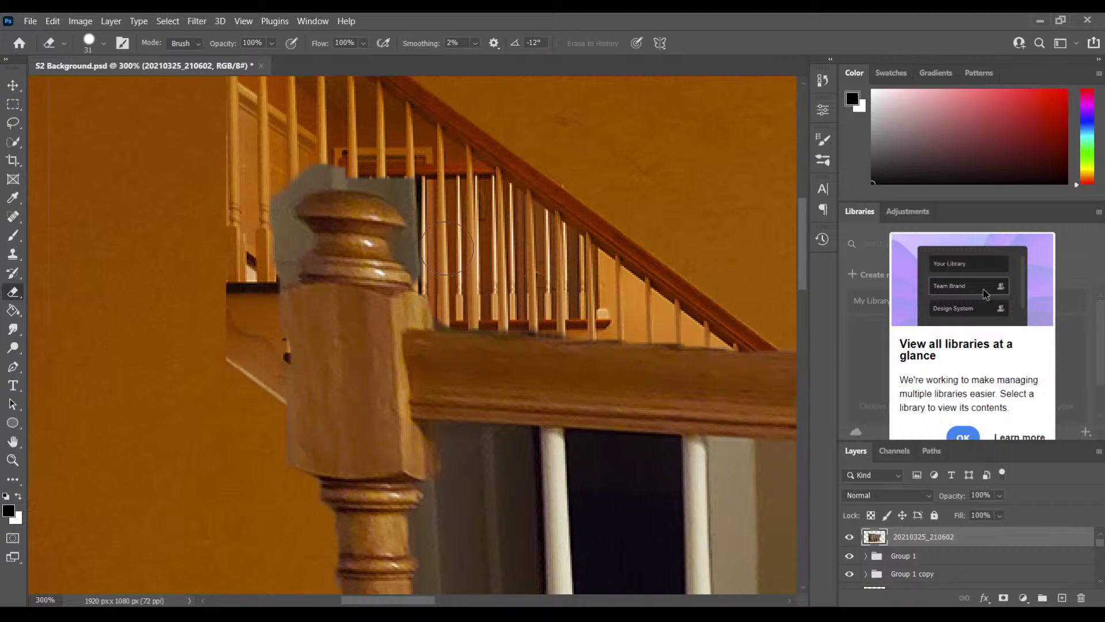
left_click_drag(442, 256, 430, 201)
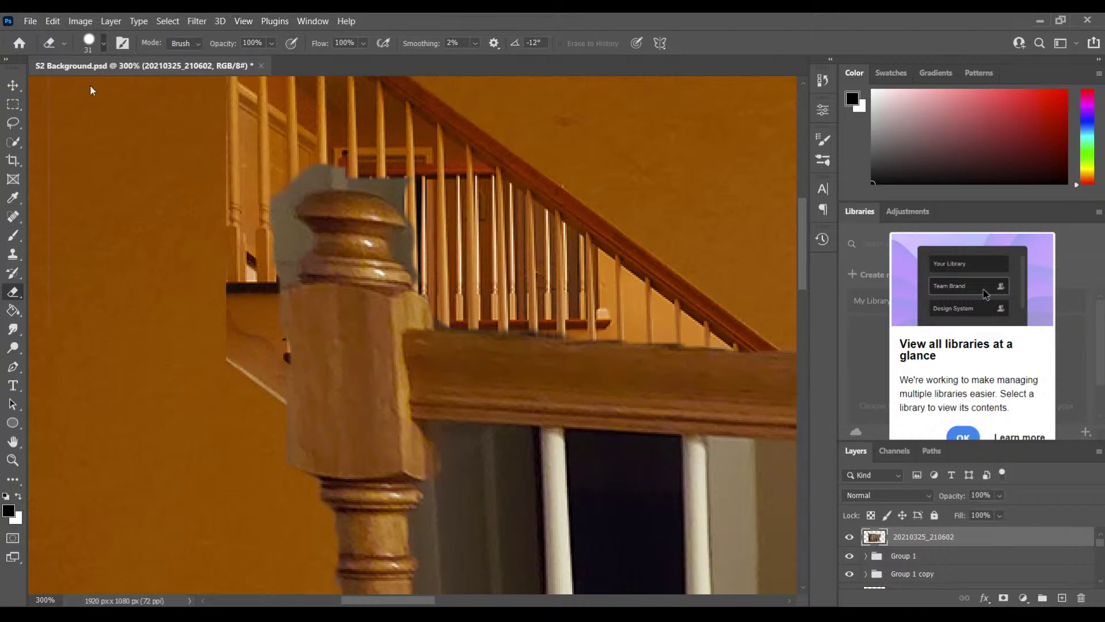
Step: Reduce the eraser size to 7 and erase the grey remnants above and closely along the right side of the newel cap
key("bracketleft")
key("bracketleft")
key("bracketleft")
key("bracketleft")
key("bracketleft")
key("bracketleft")
key("bracketleft")
key("bracketleft")
mouse_move(346, 195)
left_mouse_down()
mouse_move(300, 174)
mouse_move(387, 179)
left_mouse_up()
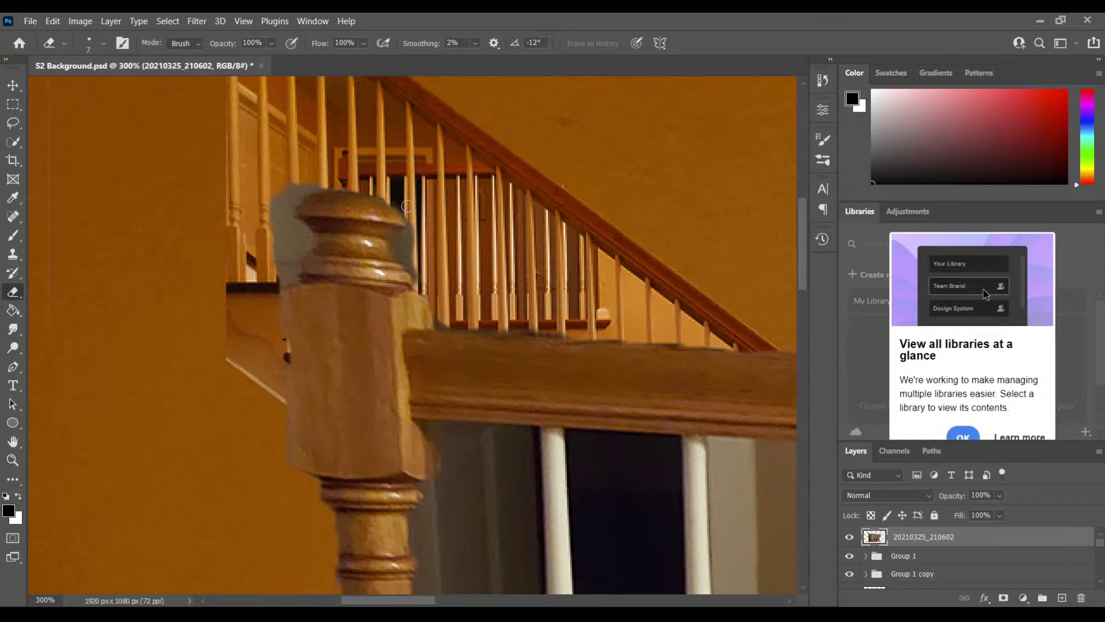
left_click_drag(408, 206, 415, 232)
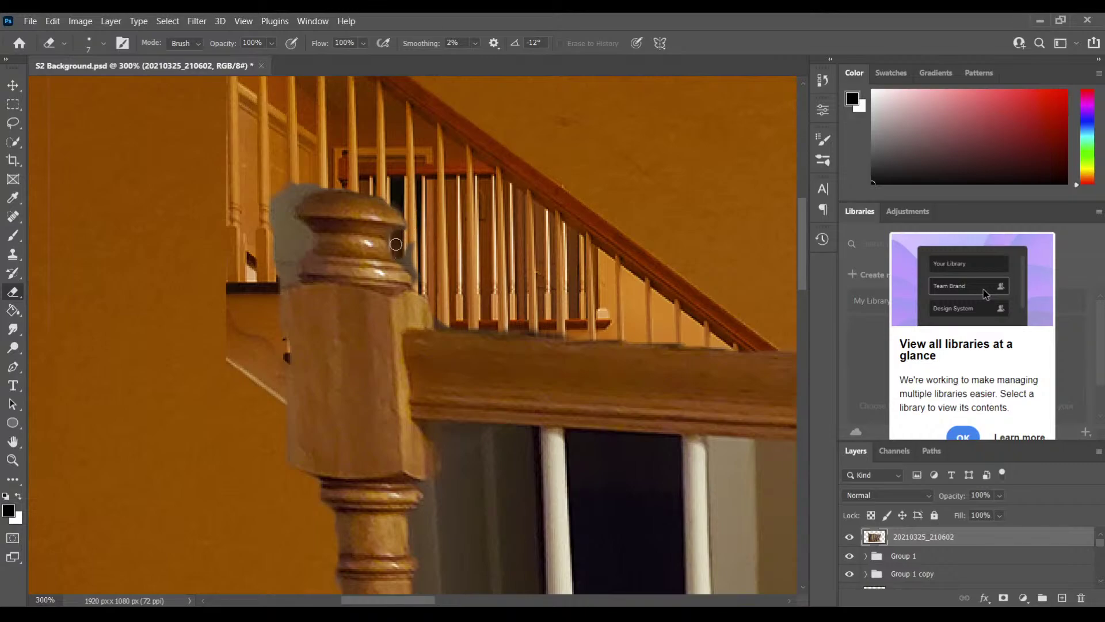
left_click_drag(396, 244, 410, 253)
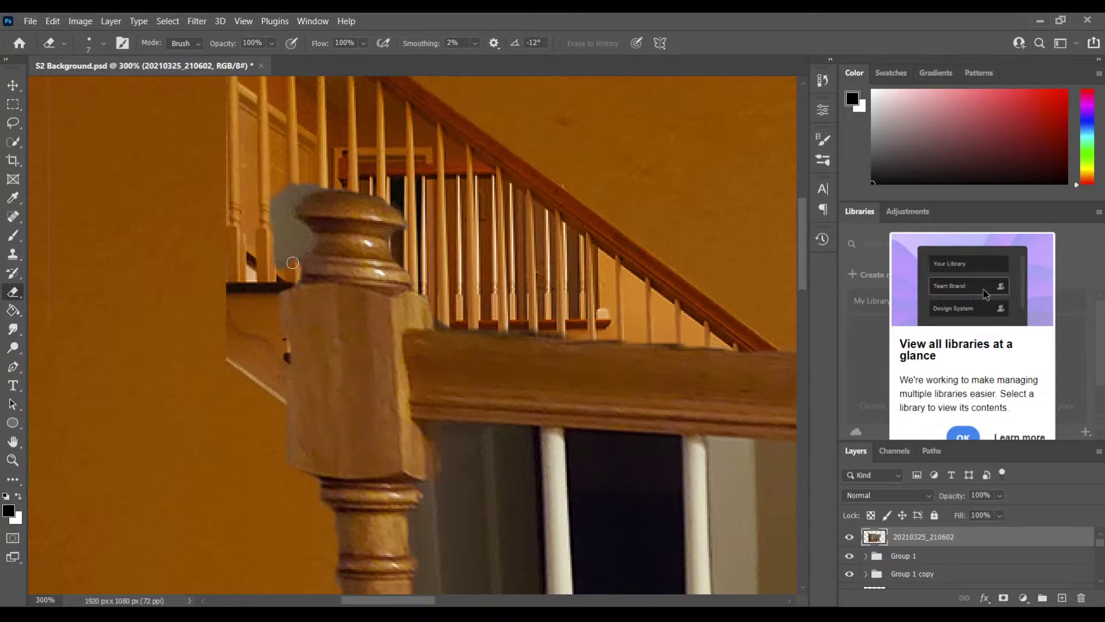
Step: Erase the remaining grey wall remnants around the left side of the newel post's cap
left_click_drag(292, 262, 270, 226)
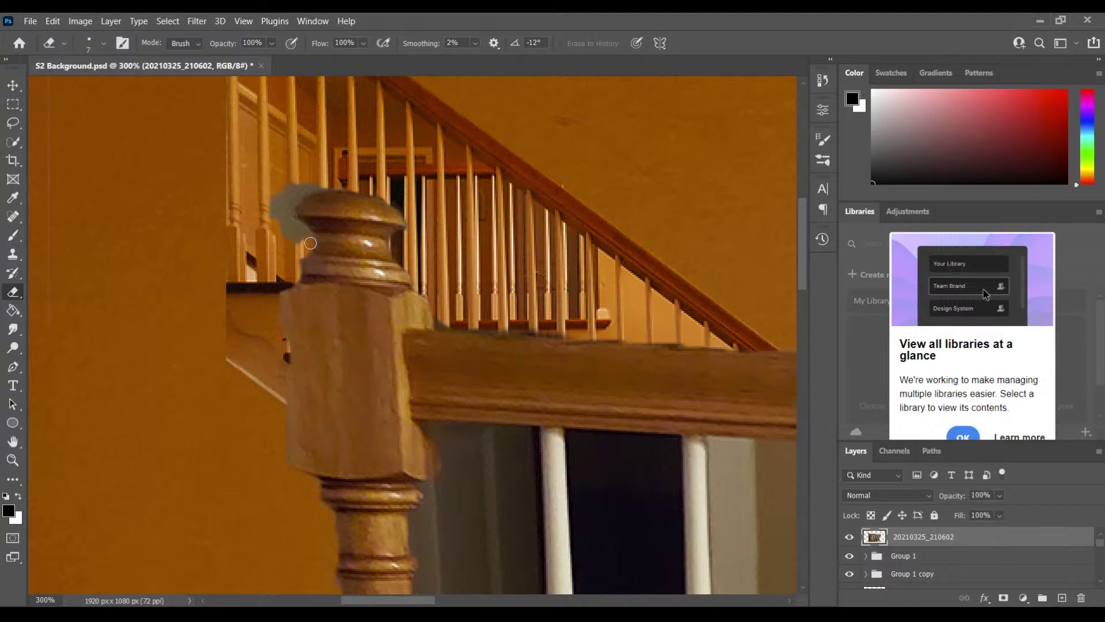
mouse_move(308, 237)
left_mouse_down()
mouse_move(296, 228)
mouse_move(310, 238)
mouse_move(288, 245)
mouse_move(303, 246)
left_mouse_up()
left_click_drag(289, 224, 272, 208)
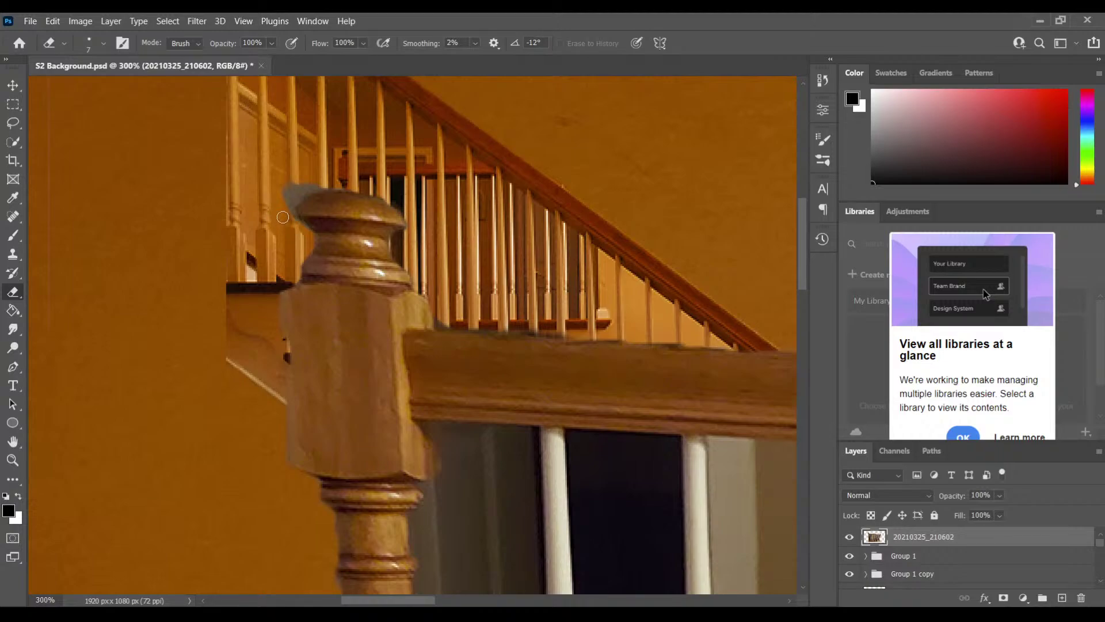
left_click_drag(285, 212, 291, 193)
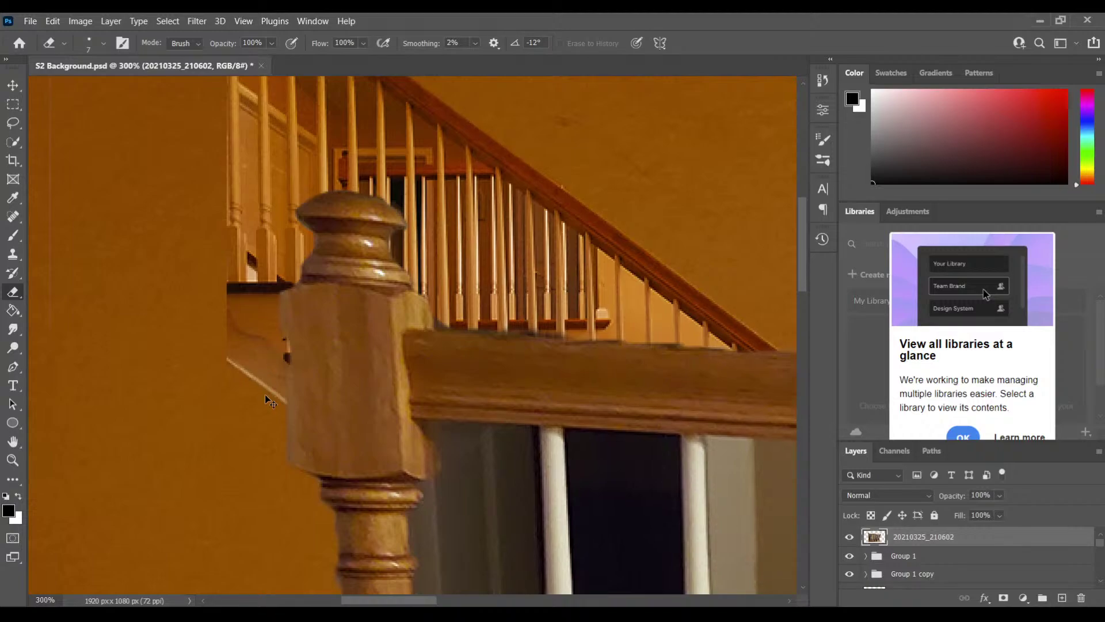
key("ctrl+minus")
key("ctrl+minus")
key("ctrl+minus")
key("ctrl+minus")
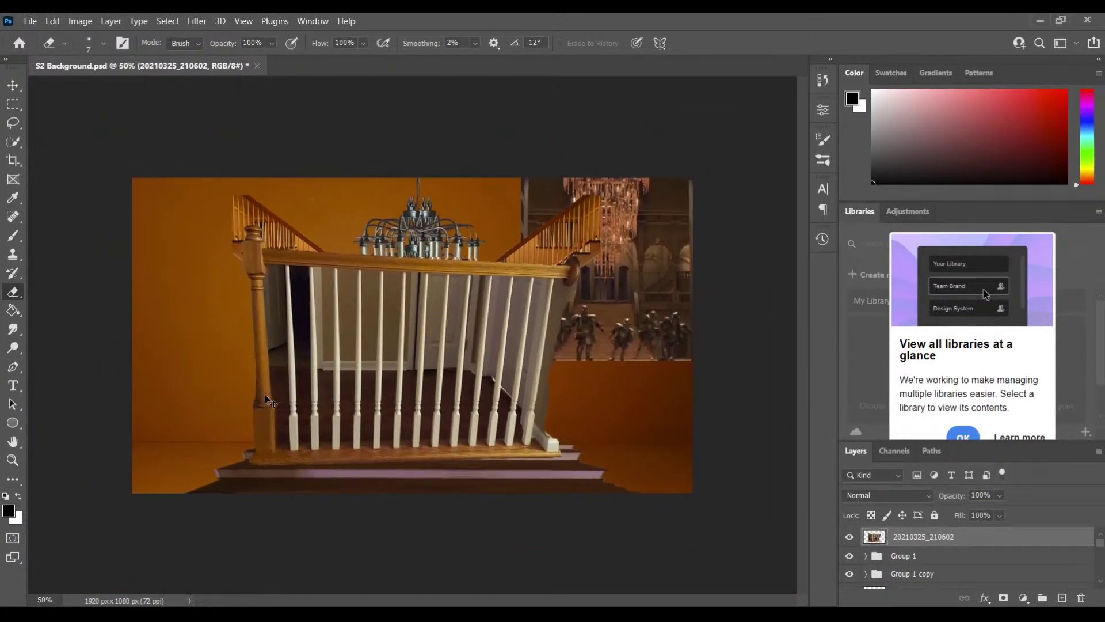
key("ctrl+plus")
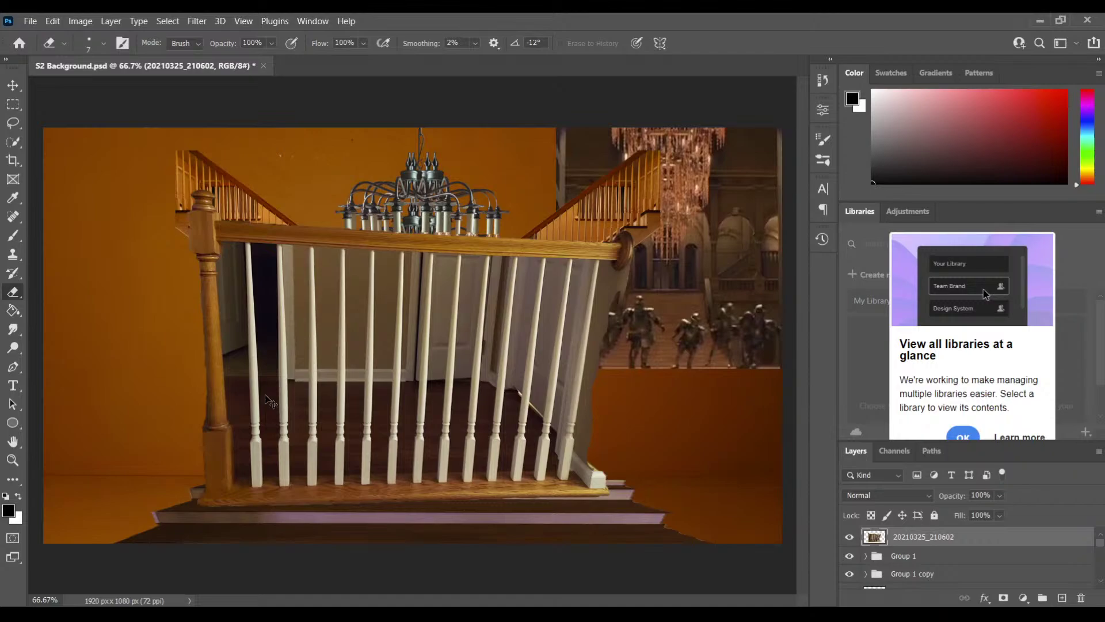
Step: Set the eraser size to 17 and erase the white baseboard end and the lowest wall remnant beside the last baluster's base
key("ctrl+plus")
key("ctrl+plus")
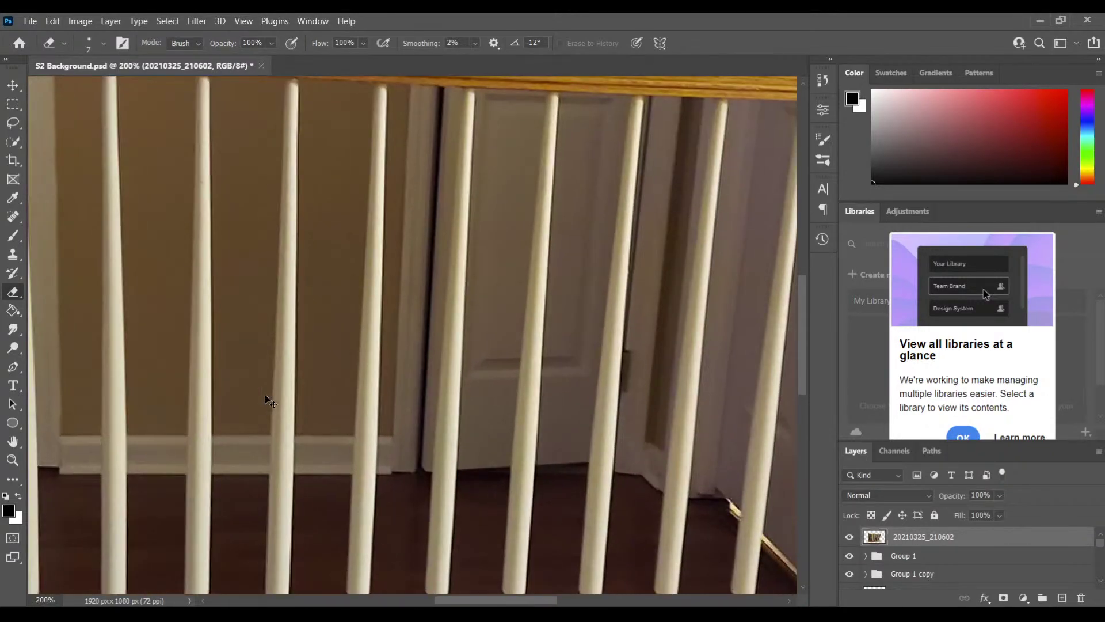
key("h")
left_click_drag(380, 385, 293, 380)
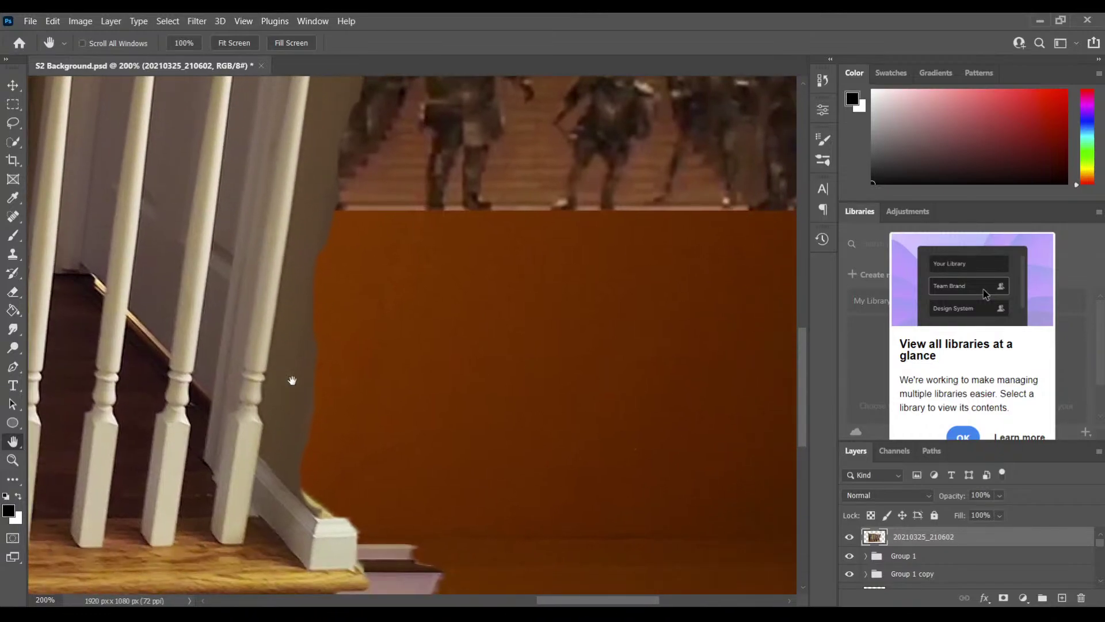
left_click_drag(445, 446, 501, 357)
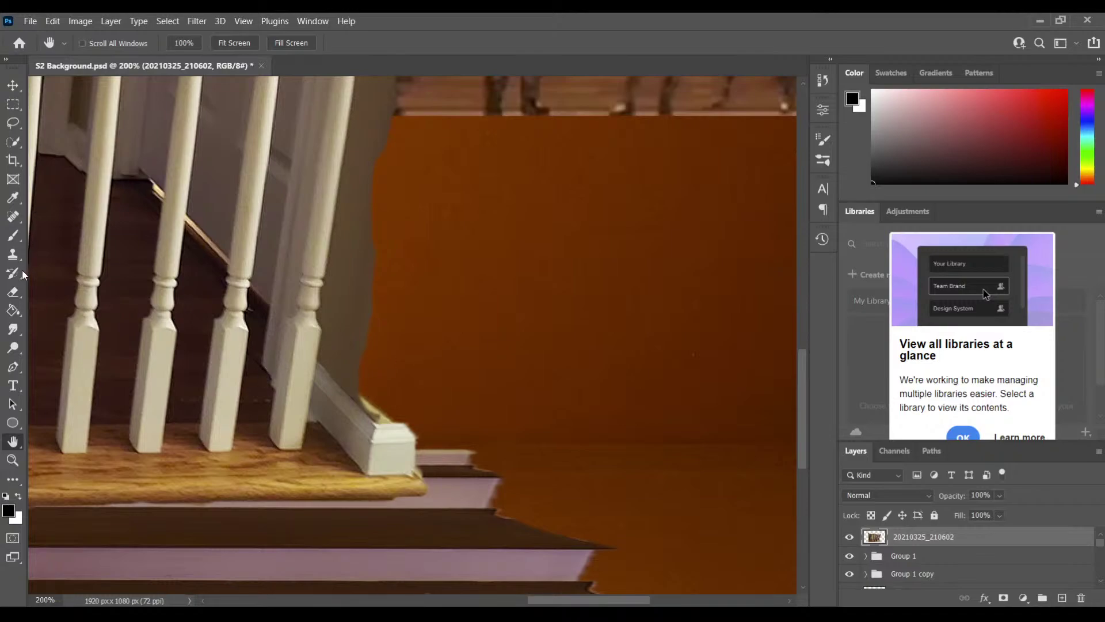
left_click(12, 293)
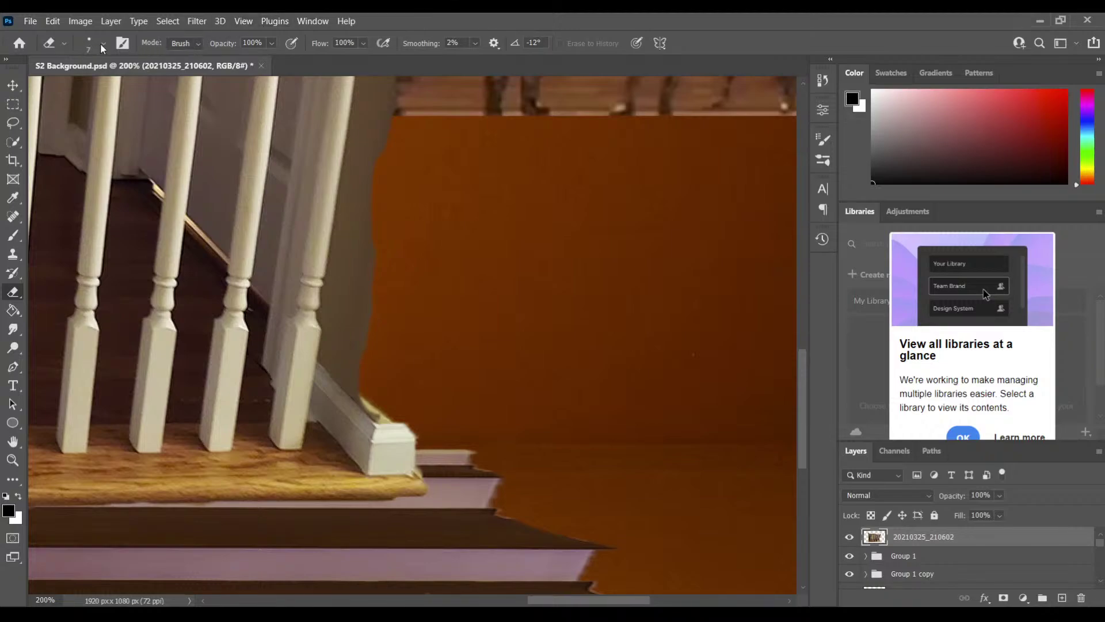
key("bracketright")
key("bracketright")
key("bracketright")
key("bracketright")
key("bracketright")
key("bracketright")
key("bracketright")
key("bracketright")
key("bracketright")
key("bracketright")
mouse_move(417, 423)
left_mouse_down()
mouse_move(412, 412)
mouse_move(409, 503)
mouse_move(397, 461)
mouse_move(393, 486)
mouse_move(387, 434)
mouse_move(382, 487)
mouse_move(380, 444)
mouse_move(381, 476)
left_mouse_up()
mouse_move(358, 391)
left_mouse_down()
mouse_move(328, 423)
mouse_move(376, 469)
mouse_move(362, 458)
mouse_move(376, 499)
mouse_move(382, 460)
mouse_move(375, 431)
mouse_move(366, 436)
mouse_move(368, 396)
mouse_move(369, 419)
mouse_move(388, 433)
mouse_move(322, 409)
mouse_move(332, 361)
left_mouse_up()
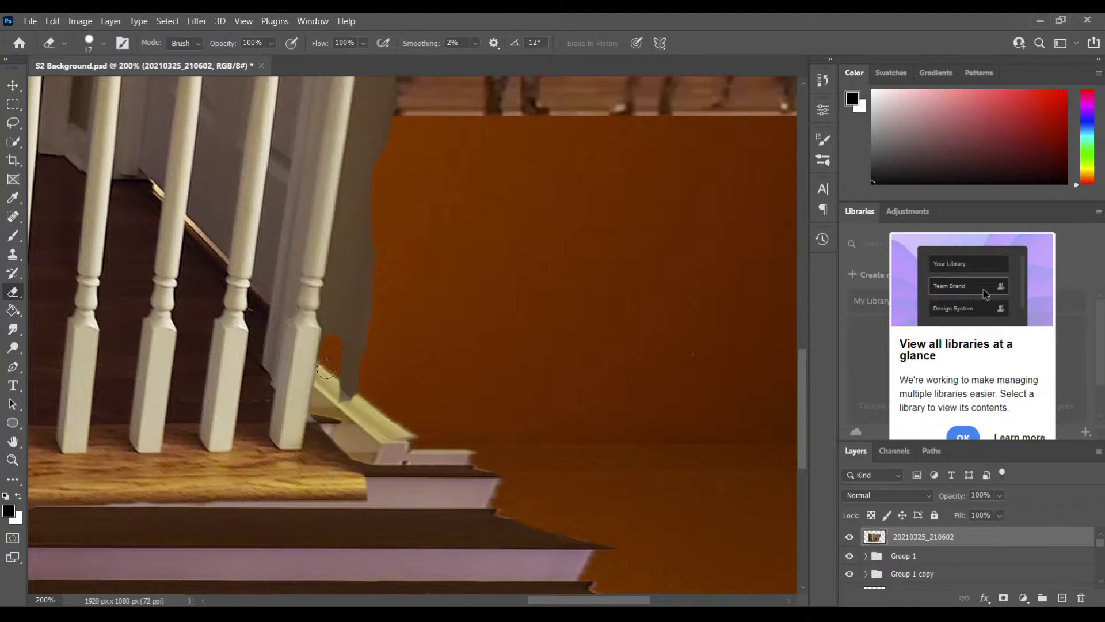
left_click_drag(332, 354, 351, 399)
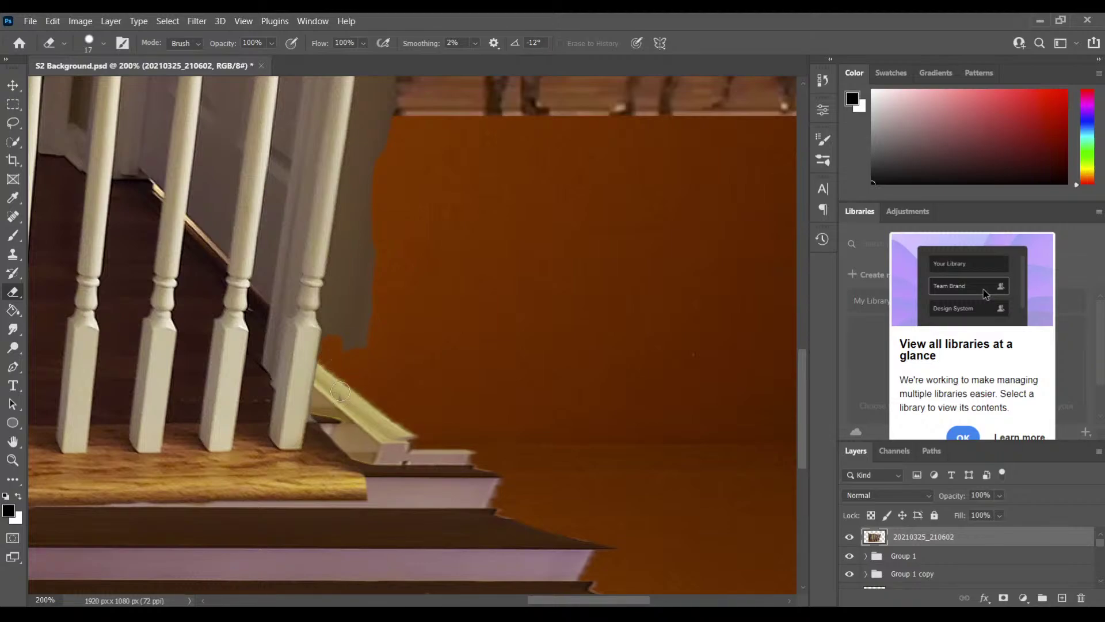
Step: Erase the grey wall strip along the outer side of the last baluster, from its turned base up past the armoured soldiers
mouse_move(356, 353)
left_mouse_down()
mouse_move(384, 166)
mouse_move(362, 217)
mouse_move(356, 182)
mouse_move(346, 215)
mouse_move(348, 204)
mouse_move(328, 315)
mouse_move(329, 345)
mouse_move(360, 321)
mouse_move(346, 353)
mouse_move(360, 246)
left_mouse_up()
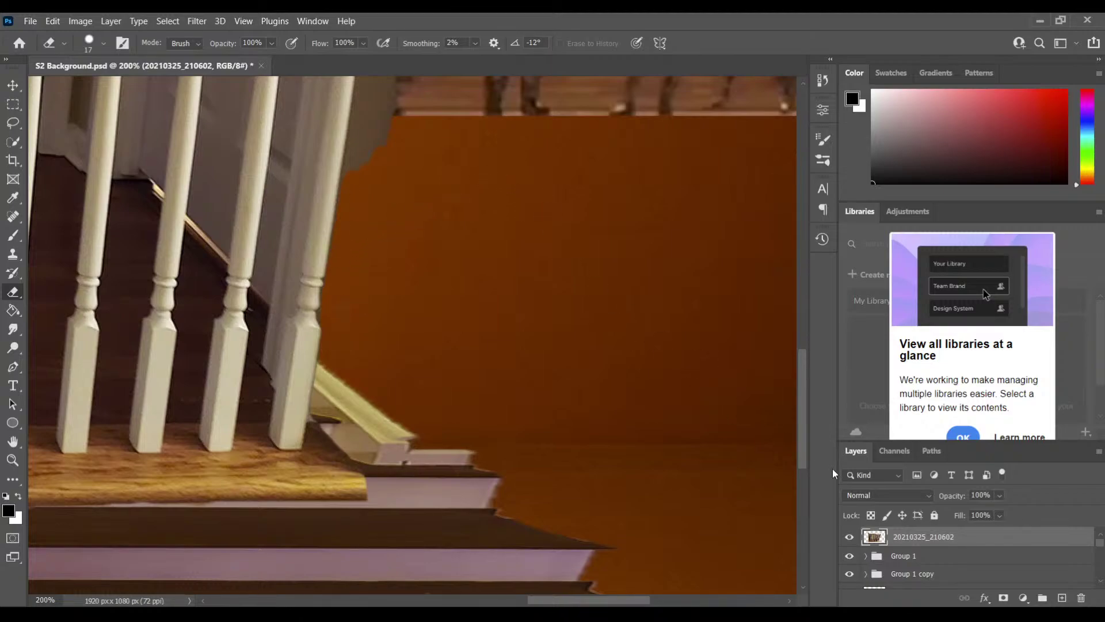
left_click_drag(804, 431, 814, 374)
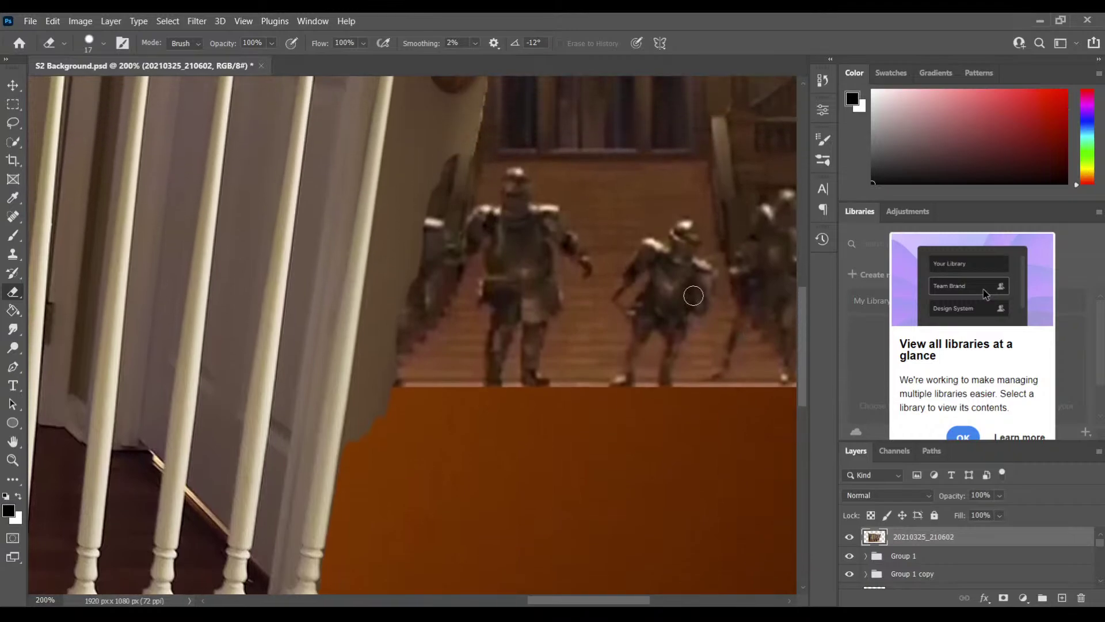
mouse_move(459, 179)
left_mouse_down()
mouse_move(472, 139)
mouse_move(458, 148)
mouse_move(482, 107)
mouse_move(477, 98)
mouse_move(461, 108)
left_mouse_up()
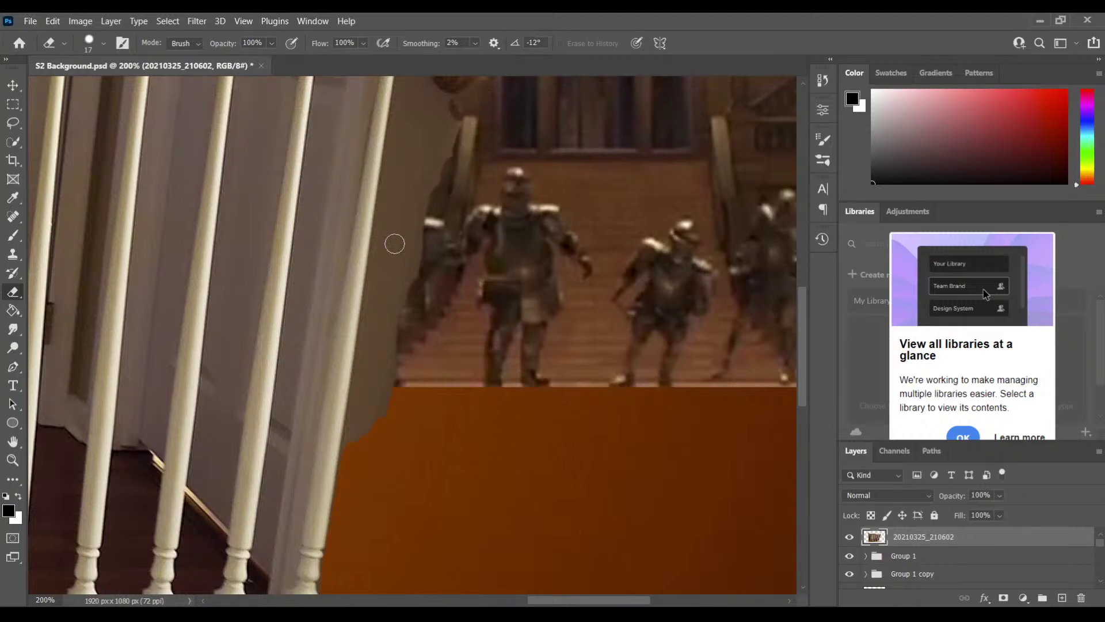
mouse_move(380, 320)
left_mouse_down()
mouse_move(396, 347)
mouse_move(402, 309)
mouse_move(389, 398)
mouse_move(371, 435)
left_mouse_up()
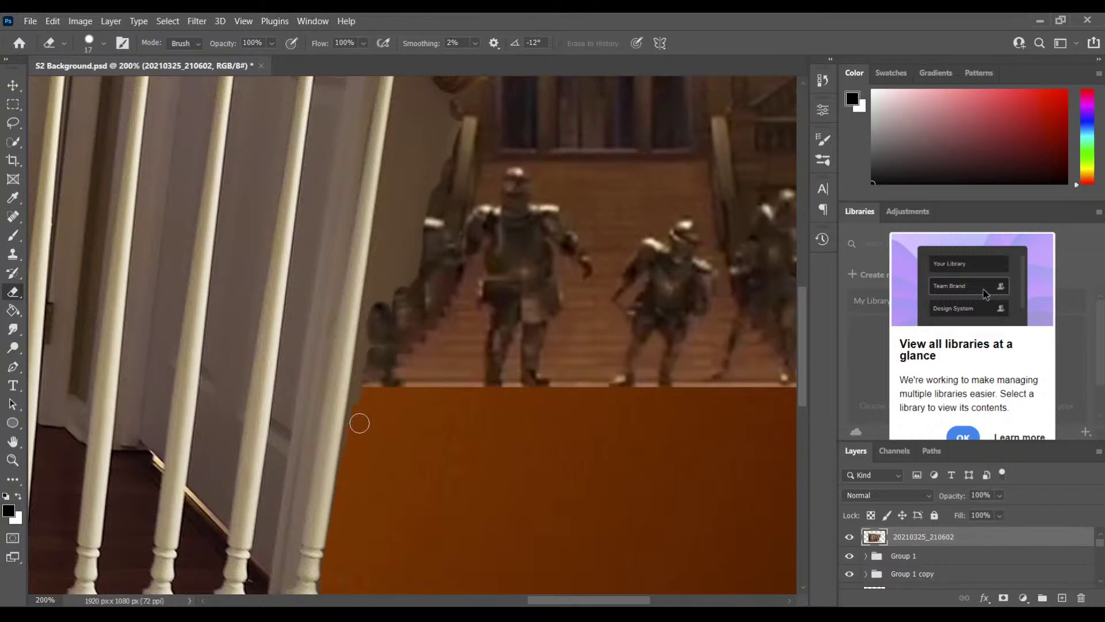
mouse_move(355, 443)
left_mouse_down()
mouse_move(368, 341)
mouse_move(364, 381)
mouse_move(369, 345)
mouse_move(404, 319)
mouse_move(393, 310)
mouse_move(398, 277)
mouse_move(412, 235)
mouse_move(423, 248)
mouse_move(433, 236)
mouse_move(463, 110)
mouse_move(447, 122)
mouse_move(437, 160)
mouse_move(433, 151)
mouse_move(368, 341)
left_mouse_up()
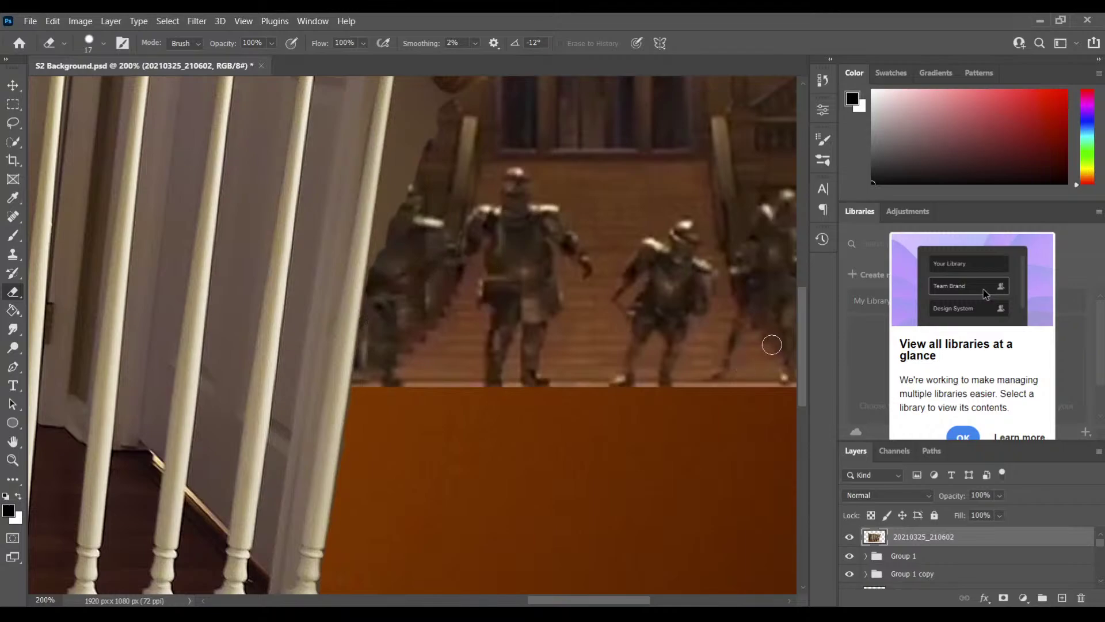
Step: Erase the remaining wall patch between the last baluster's top and the round end piece of the handrail
left_click_drag(806, 322, 821, 275)
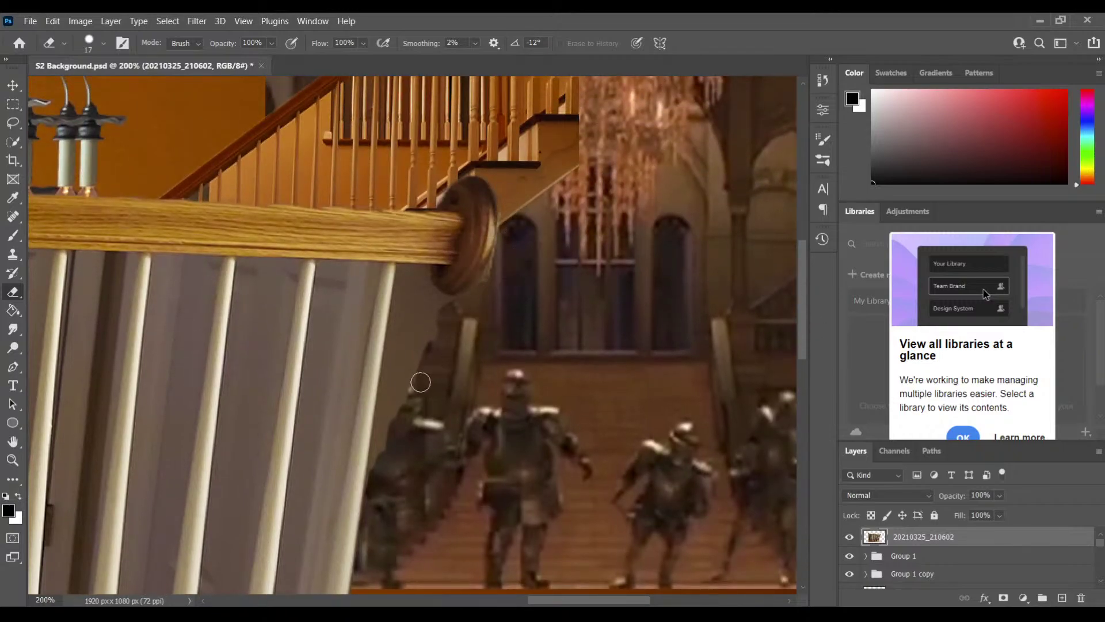
mouse_move(411, 356)
left_mouse_down()
mouse_move(402, 411)
mouse_move(398, 372)
mouse_move(405, 361)
mouse_move(416, 372)
mouse_move(438, 309)
mouse_move(479, 306)
left_mouse_up()
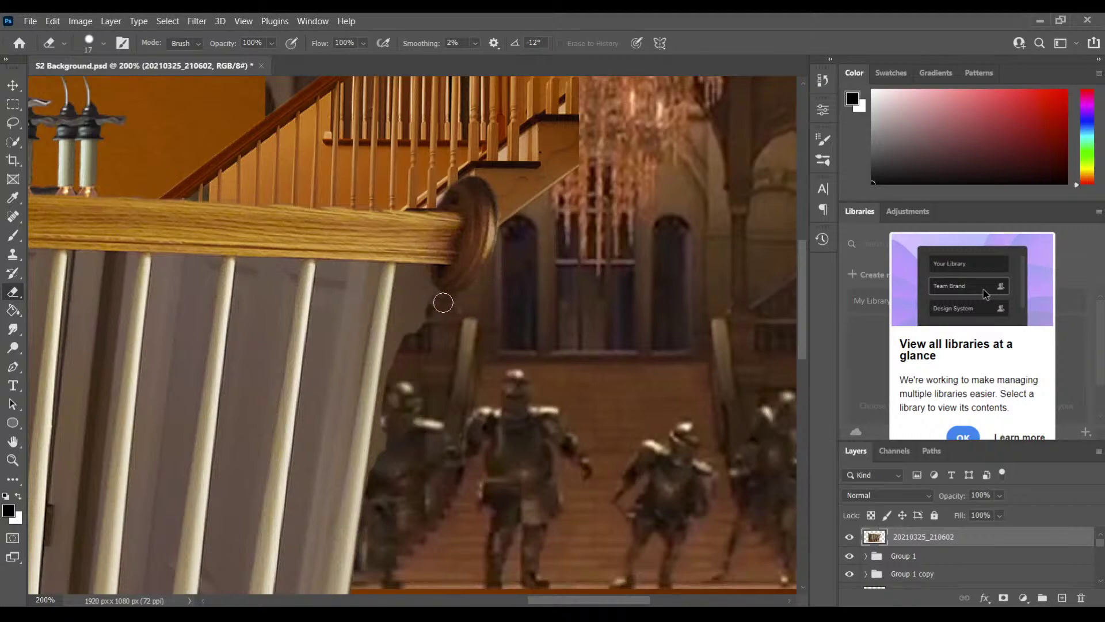
mouse_move(420, 320)
left_mouse_down()
mouse_move(399, 337)
mouse_move(403, 307)
mouse_move(396, 332)
mouse_move(423, 348)
mouse_move(414, 318)
mouse_move(409, 349)
mouse_move(425, 297)
left_mouse_up()
key("ctrl+z")
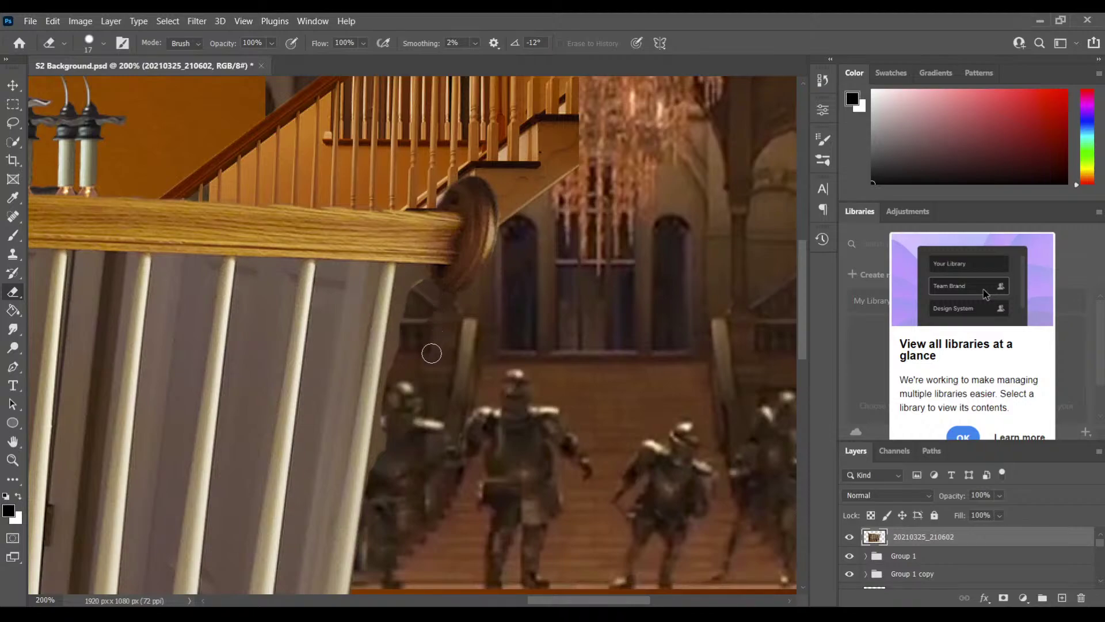
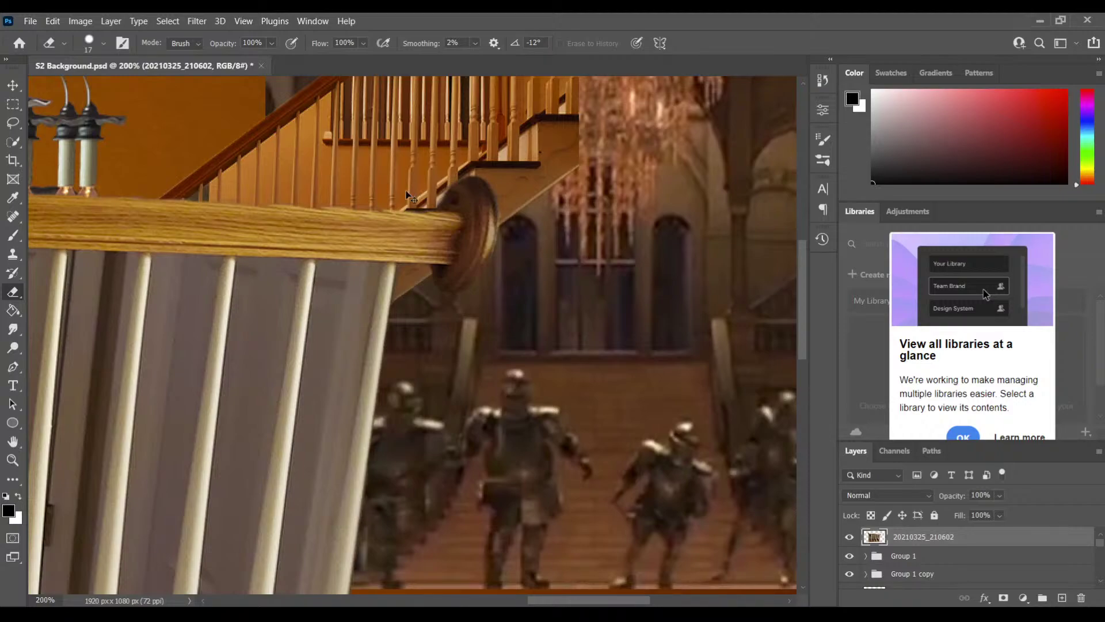
Step: Start a free transform of the railing layer 20210325_210602
key("ctrl+minus")
key("ctrl+minus")
key("ctrl+minus")
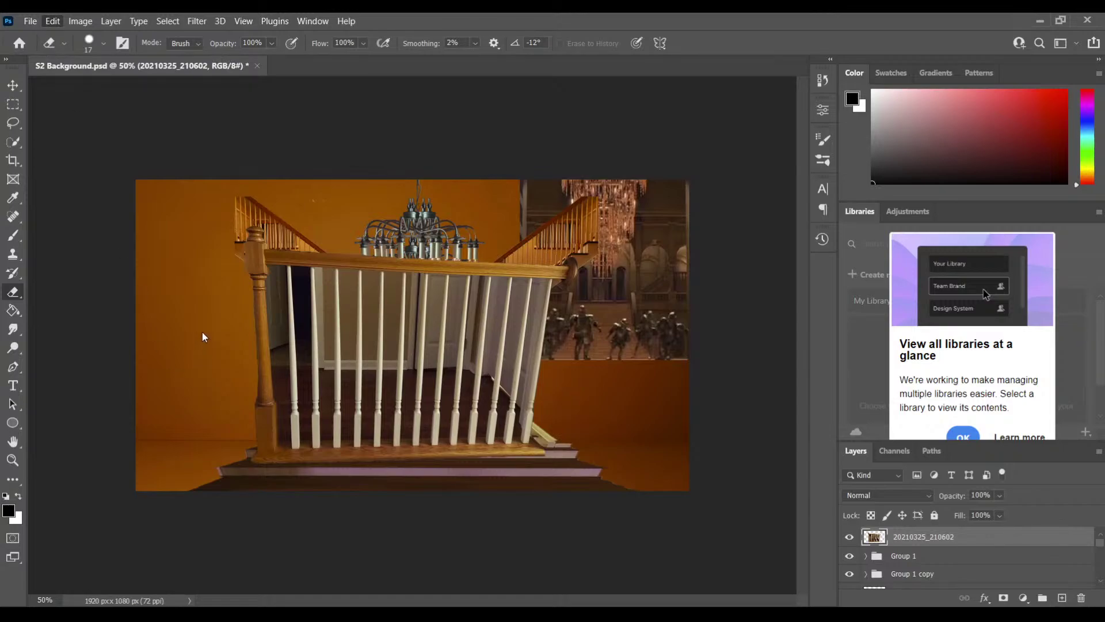
key("ctrl+t")
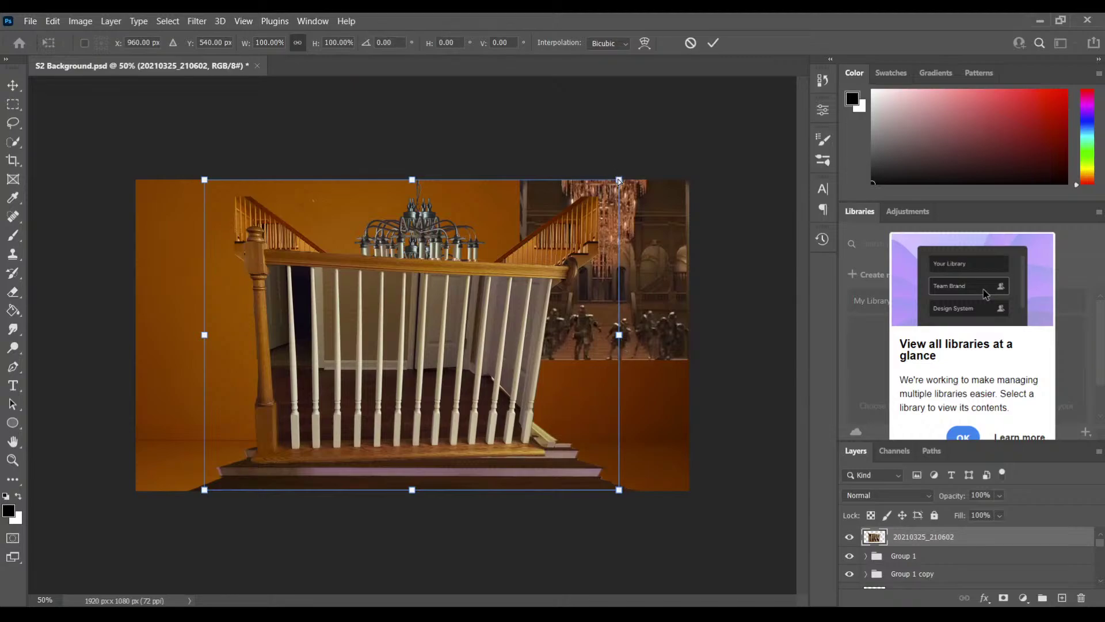
mouse_move(619, 180)
left_mouse_down()
mouse_move(593, 180)
mouse_move(603, 180)
left_mouse_up()
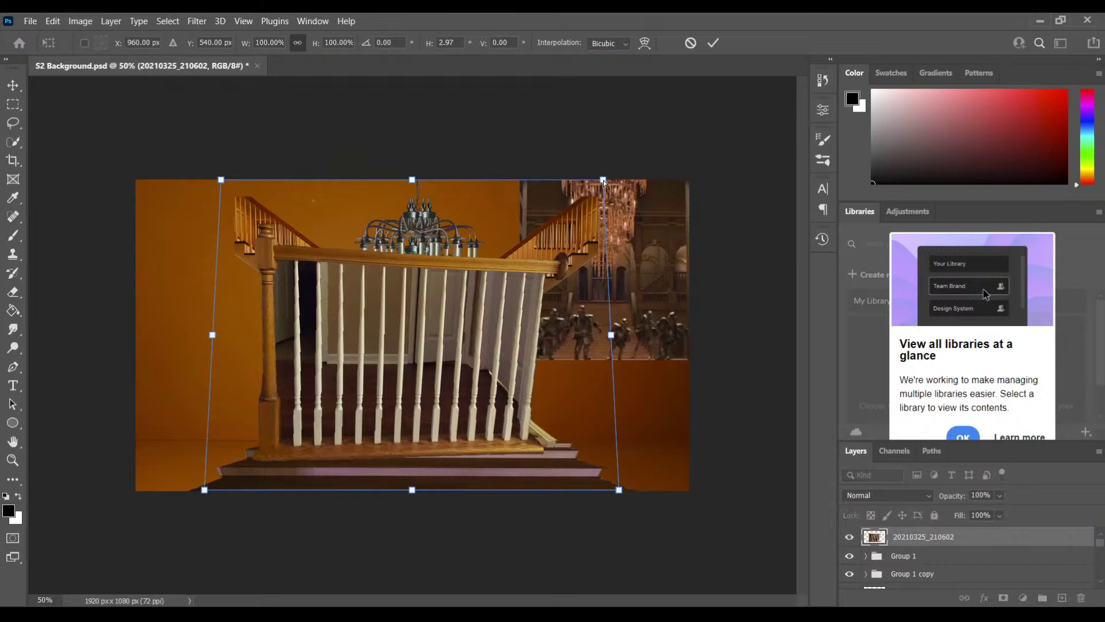
mouse_move(602, 180)
left_mouse_down()
mouse_move(587, 180)
mouse_move(602, 181)
left_mouse_up()
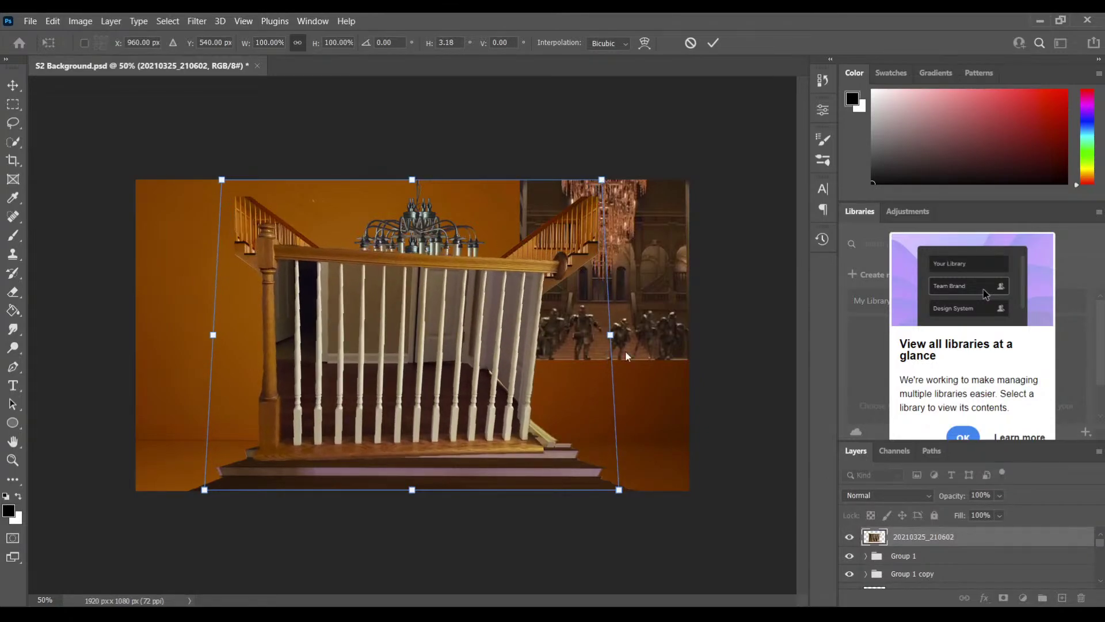
left_click_drag(610, 332, 621, 327)
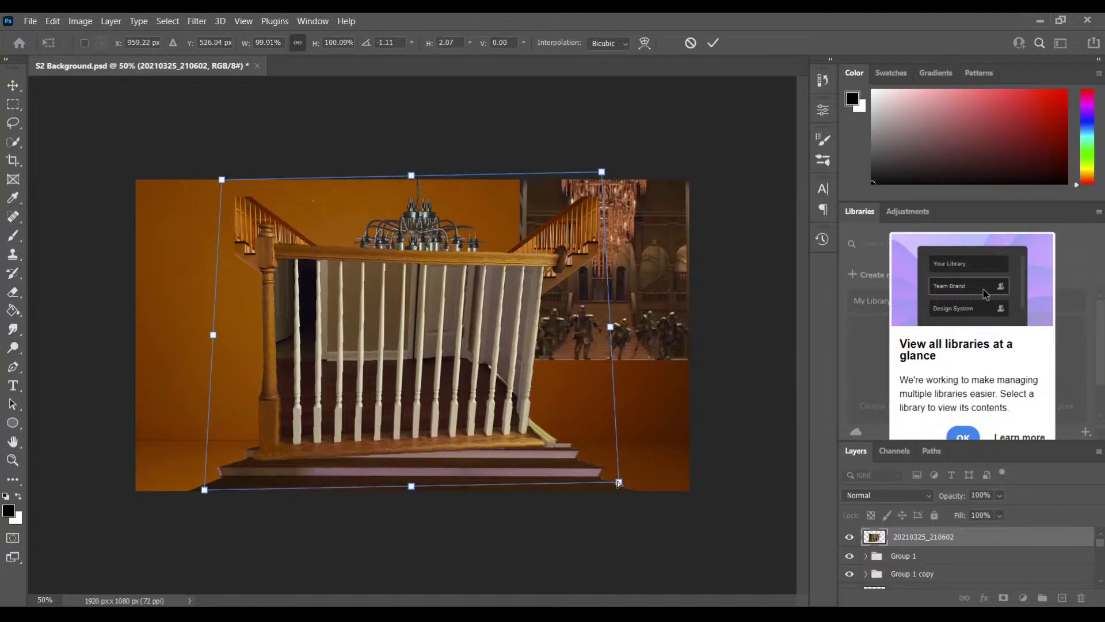
left_click_drag(619, 481, 657, 432)
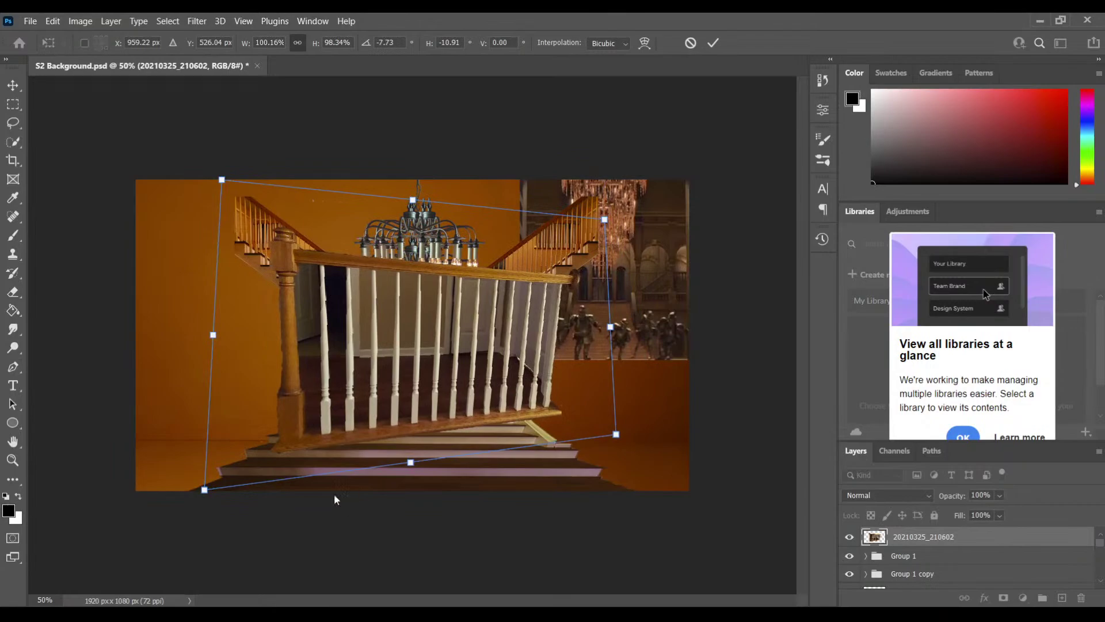
left_click_drag(206, 494, 115, 506)
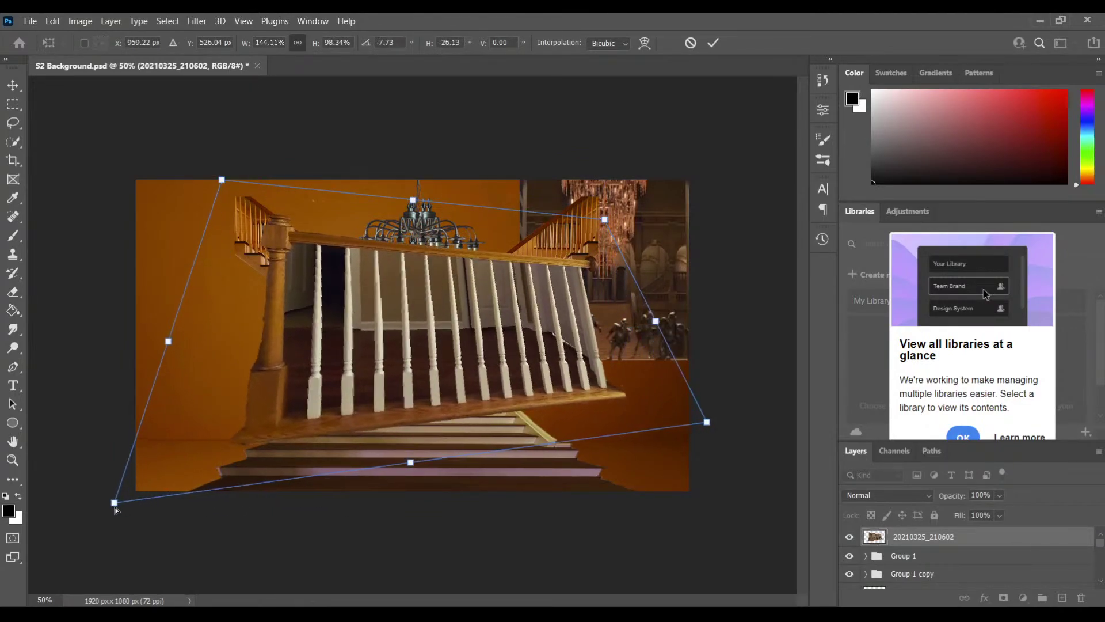
key("ctrl+z")
key("ctrl+z")
key("ctrl+z")
key("ctrl+z")
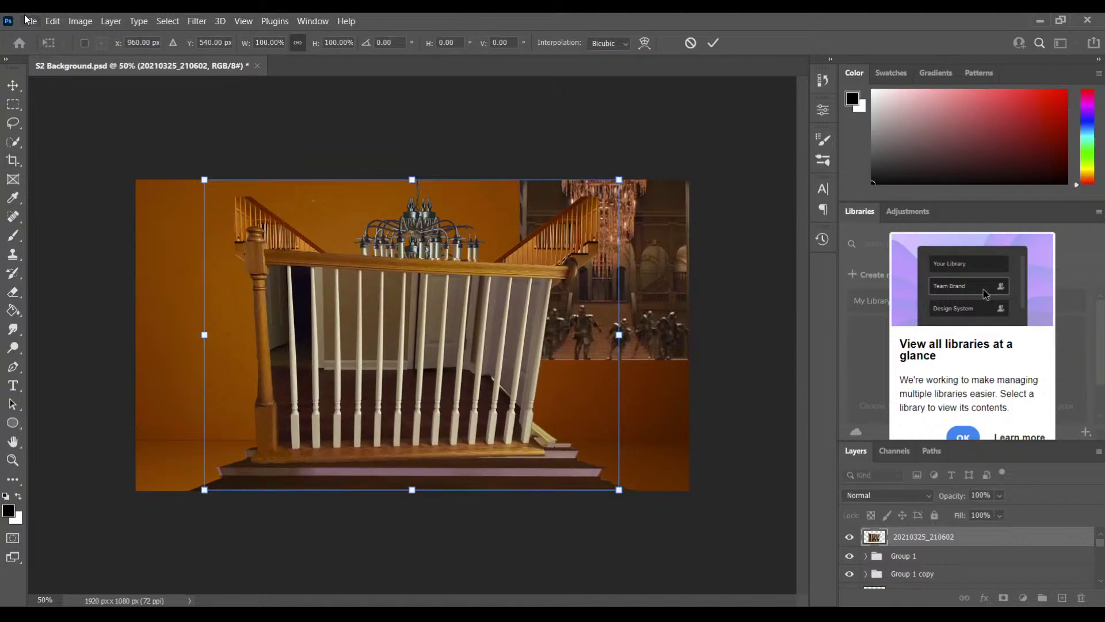
key("ctrl+shift+z")
key("ctrl+z")
Step: Distort the railing by pulling both lower corners and the upper-left corner outward so the handrail and base run nearly level
left_click_drag(618, 492, 666, 473)
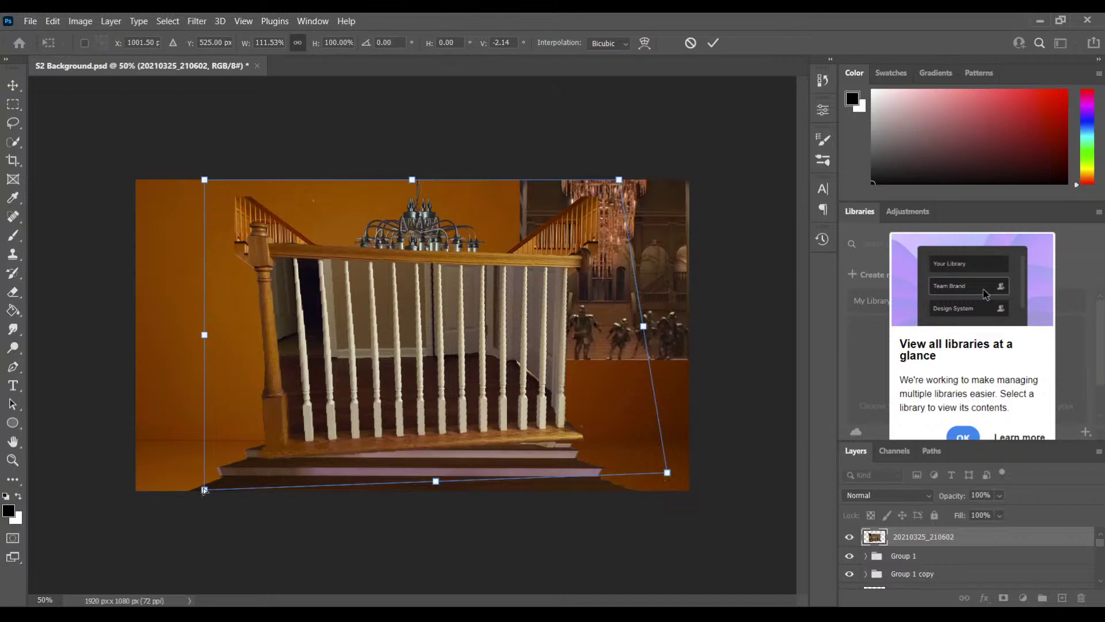
left_click_drag(205, 490, 144, 474)
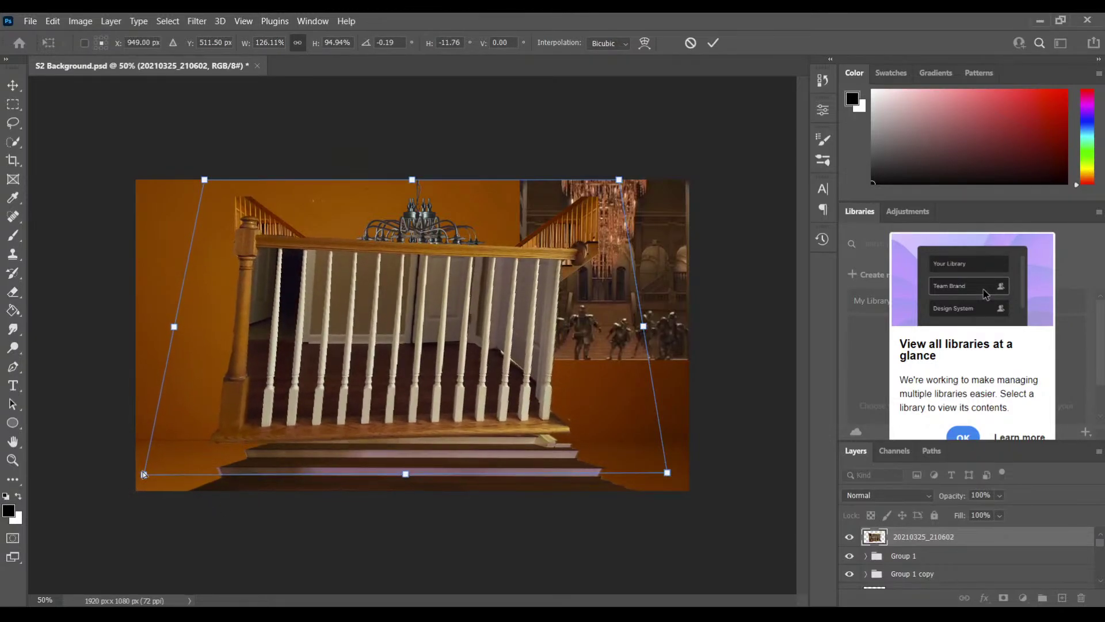
left_click_drag(204, 181, 171, 204)
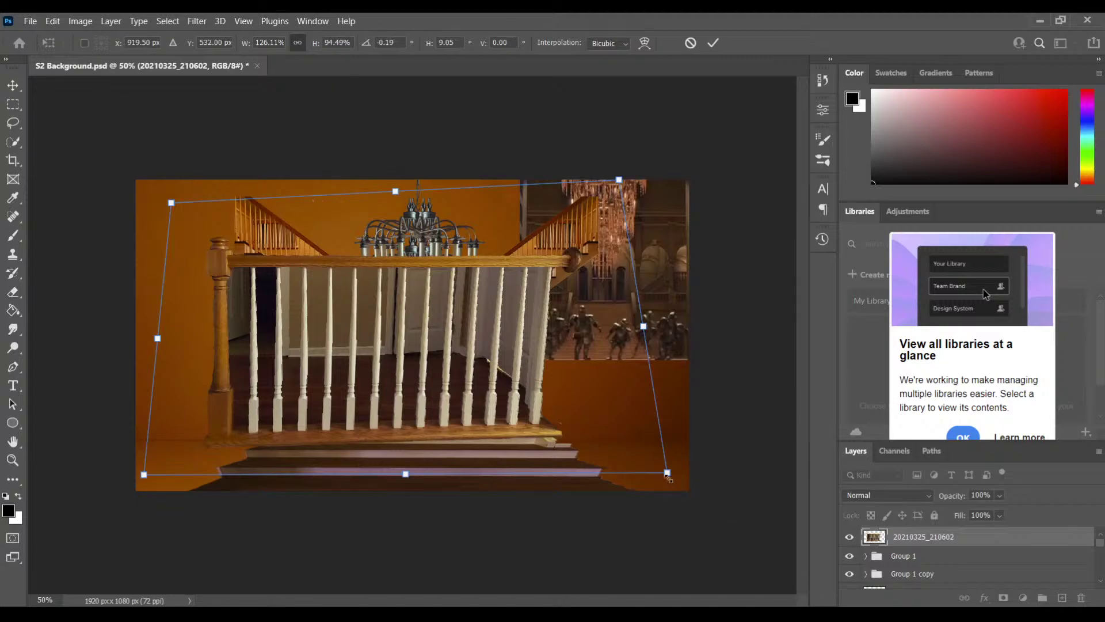
Step: Shrink the railing to about 22% width and 14% height and place it left of the central stairs' top, under the left flight
left_click_drag(667, 473, 461, 370)
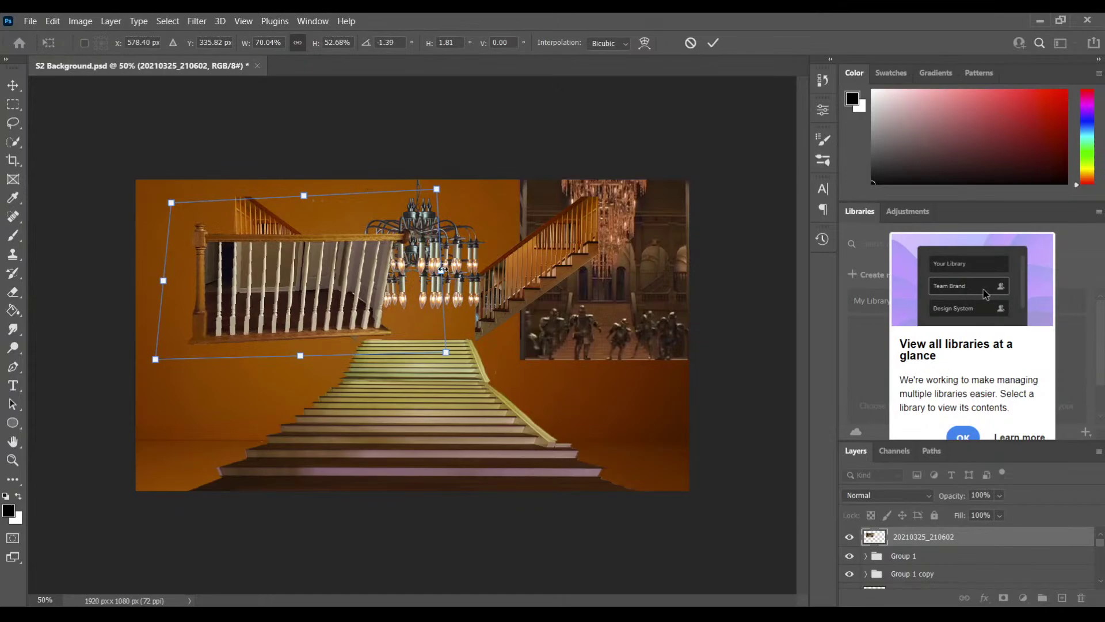
left_click_drag(459, 276, 700, 274)
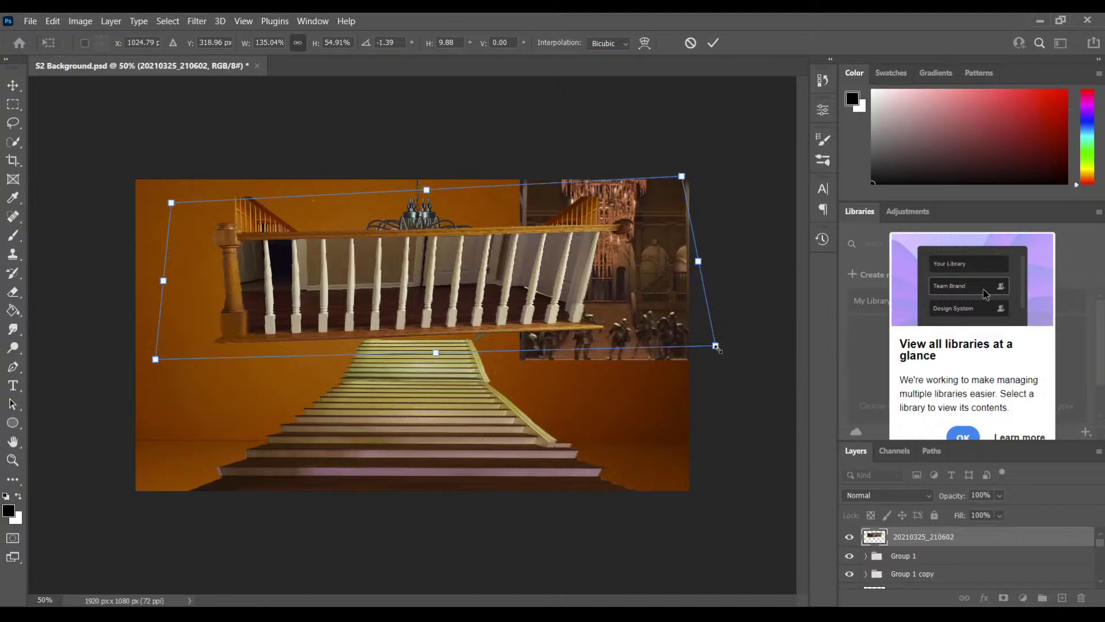
left_click_drag(716, 343, 432, 269)
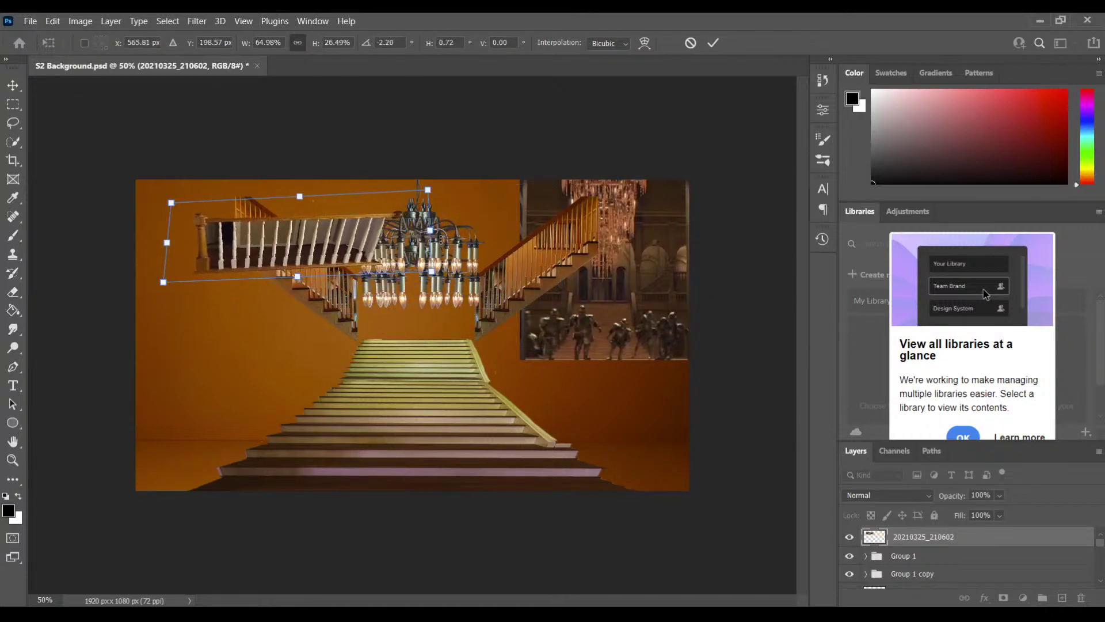
left_click_drag(349, 249, 328, 334)
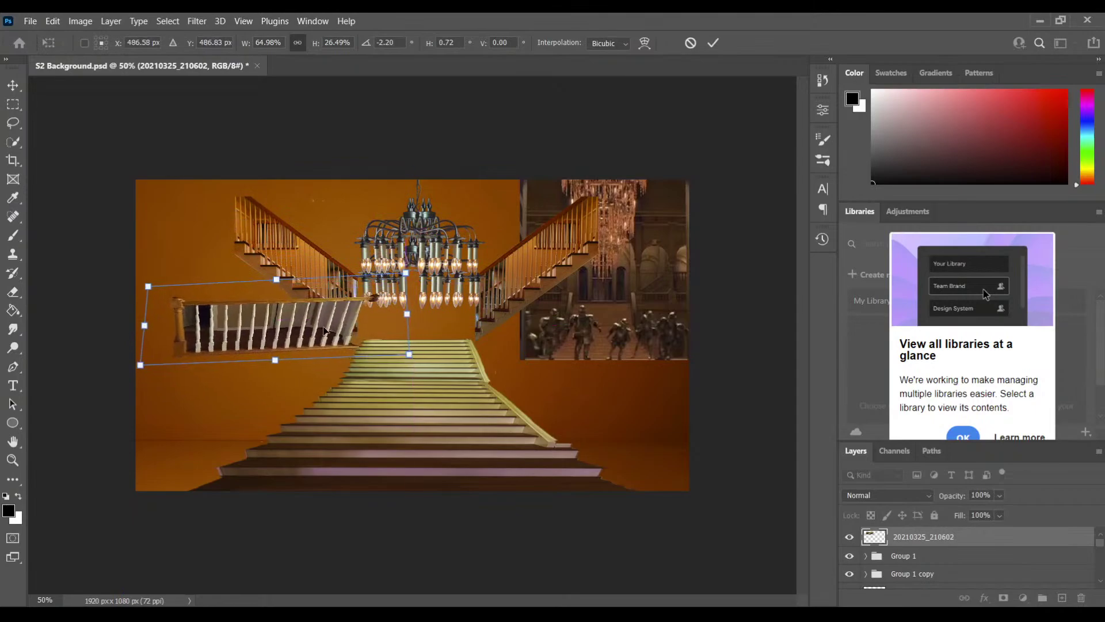
left_click_drag(403, 316, 340, 341)
key("shift")
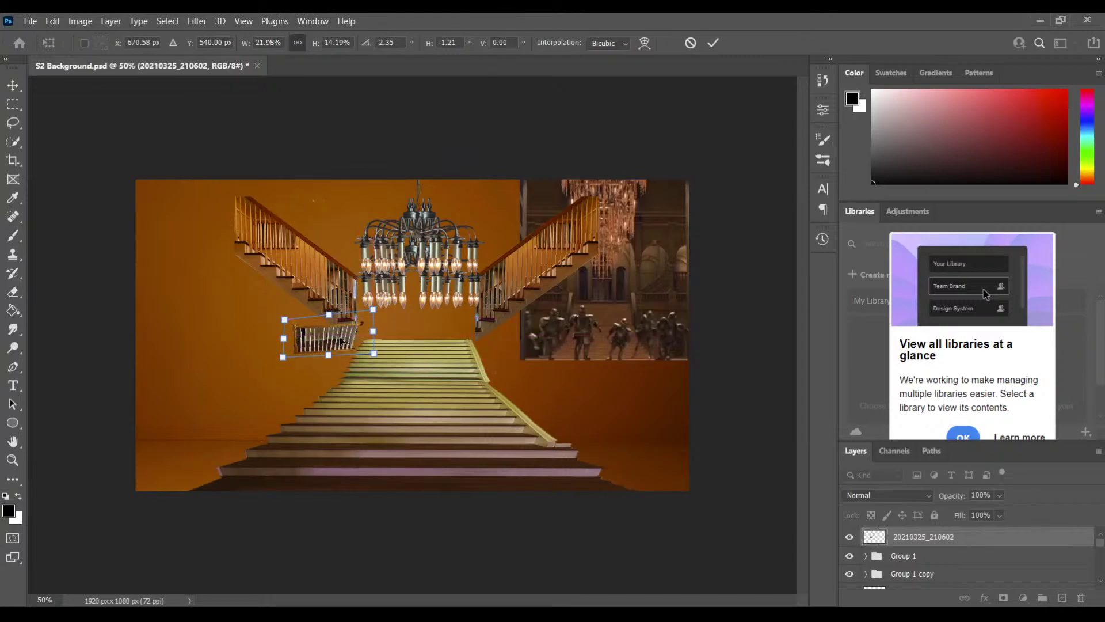
Step: Nudge the small railing 14 px to the left, away from the top of the central stairs
key("Left")
key("Left")
key("Left")
key("Left")
key("Left")
key("Left")
key("Left")
key("Left")
key("Left")
key("Left")
key("Left")
key("Left")
key("Left")
key("Left")
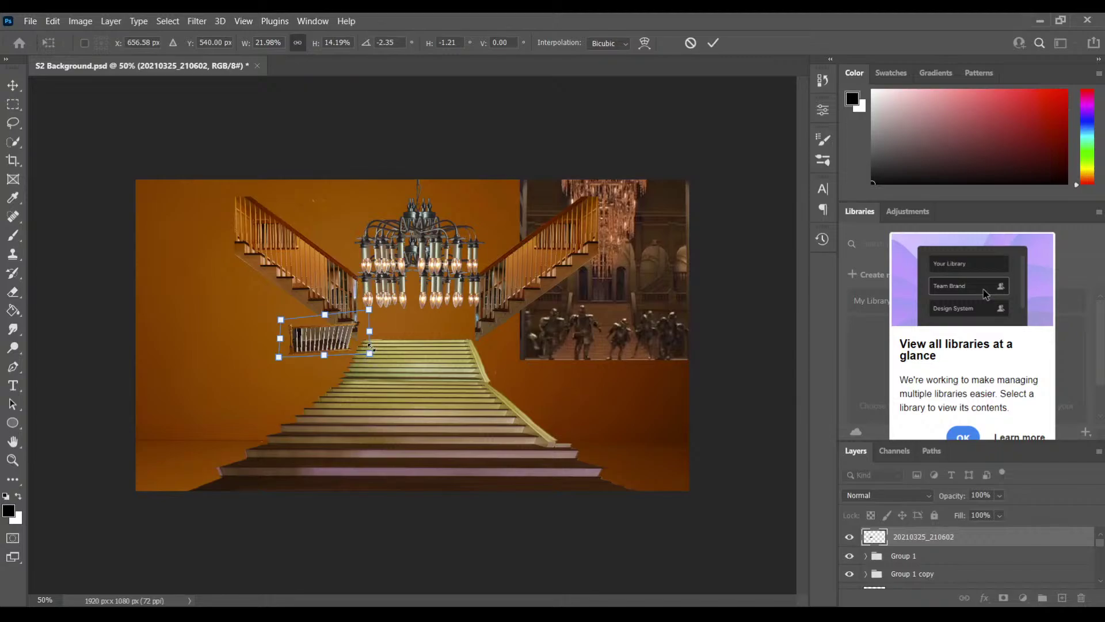
Step: Distort the small railing by its two left corners and lower-right corner so it runs level beside the stair landing, and apply the transform
left_click_drag(371, 357, 382, 356)
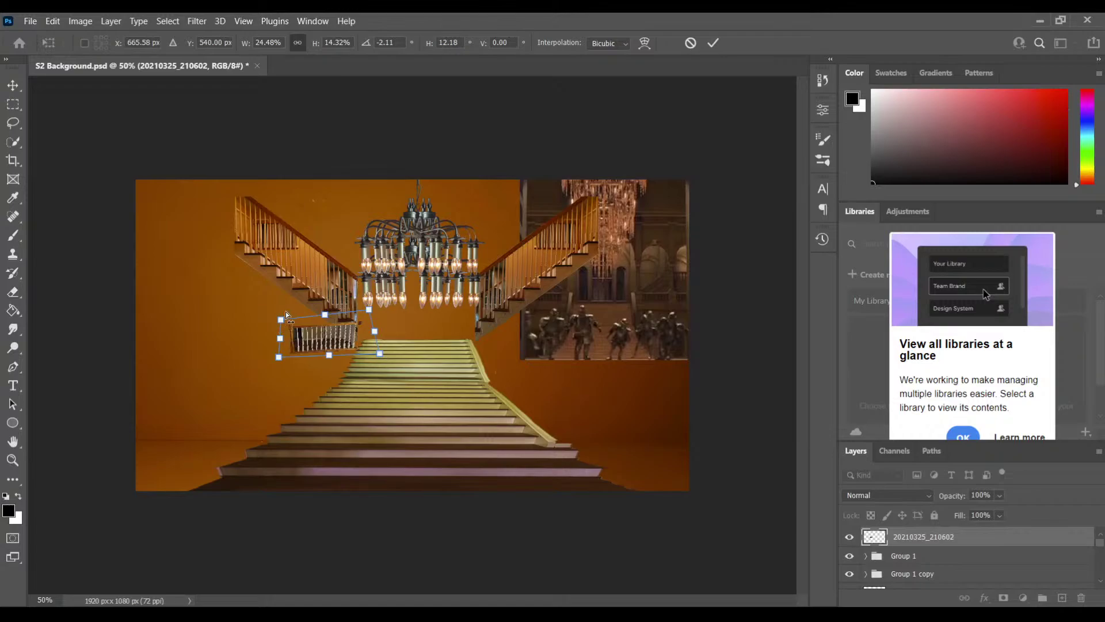
left_click_drag(281, 320, 272, 312)
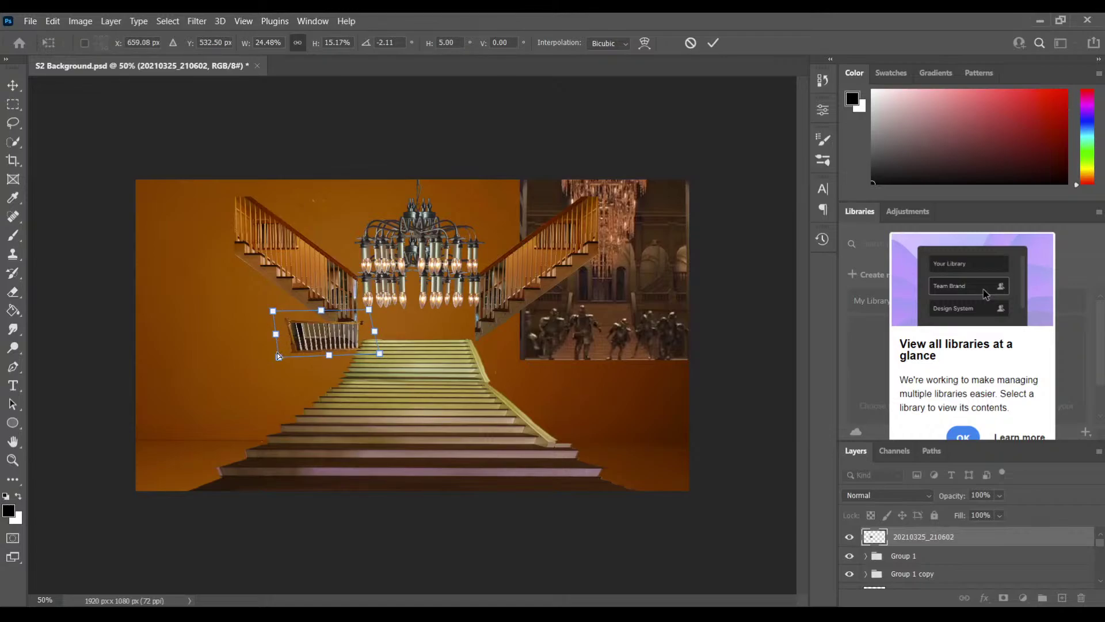
left_click_drag(277, 355, 275, 348)
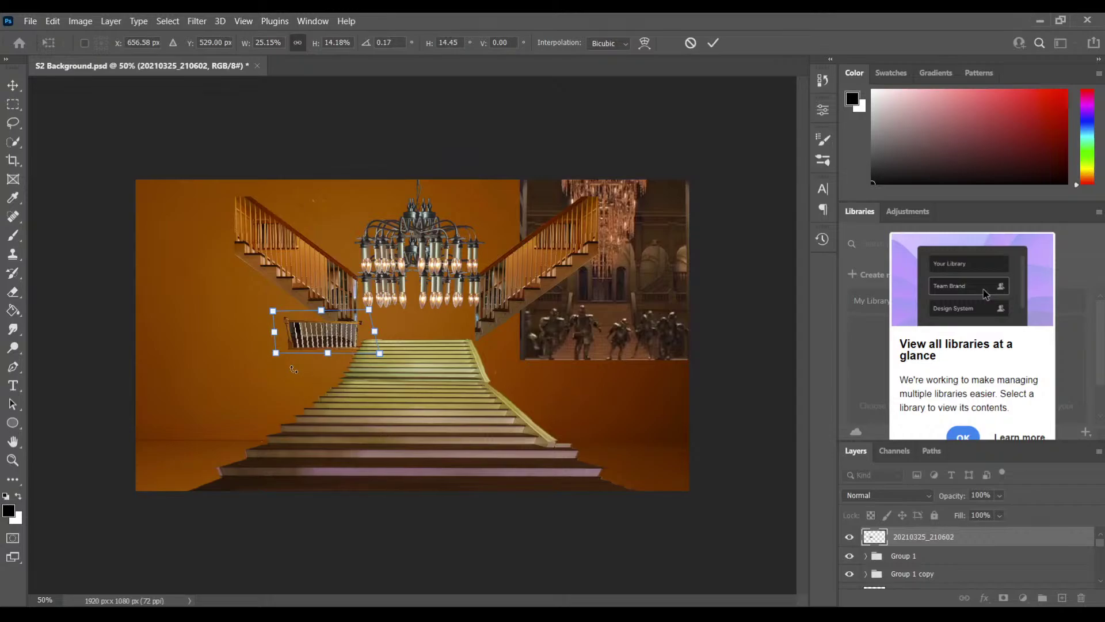
key("Return")
key("e")
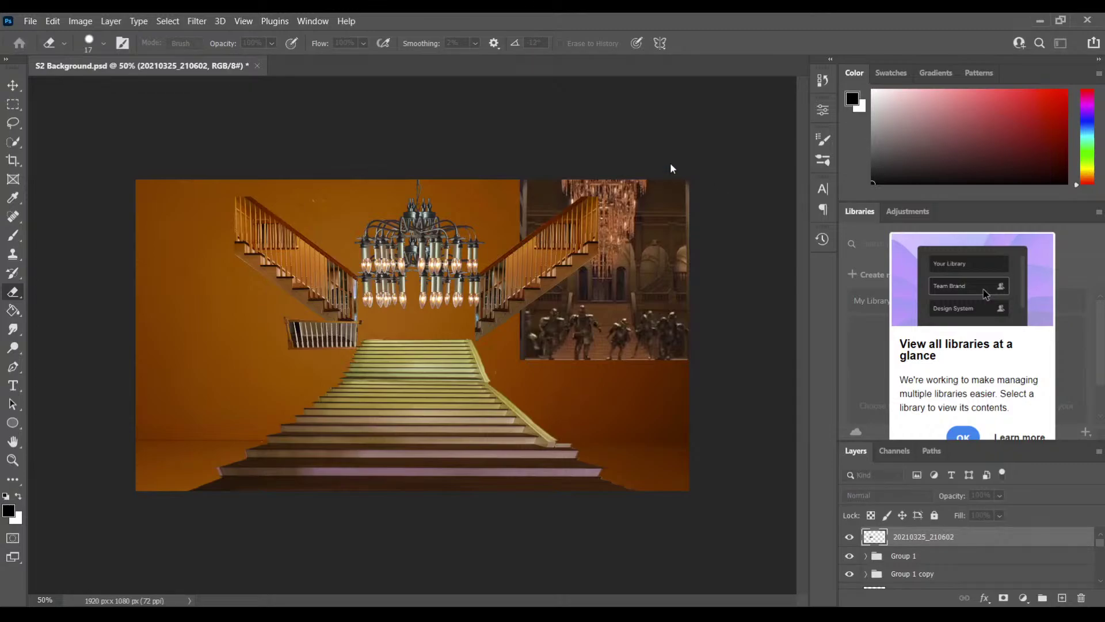
Step: Duplicate the railing layer and place a horizontally flipped copy end to end with the original, on the side away from the stairs
key("ctrl+j")
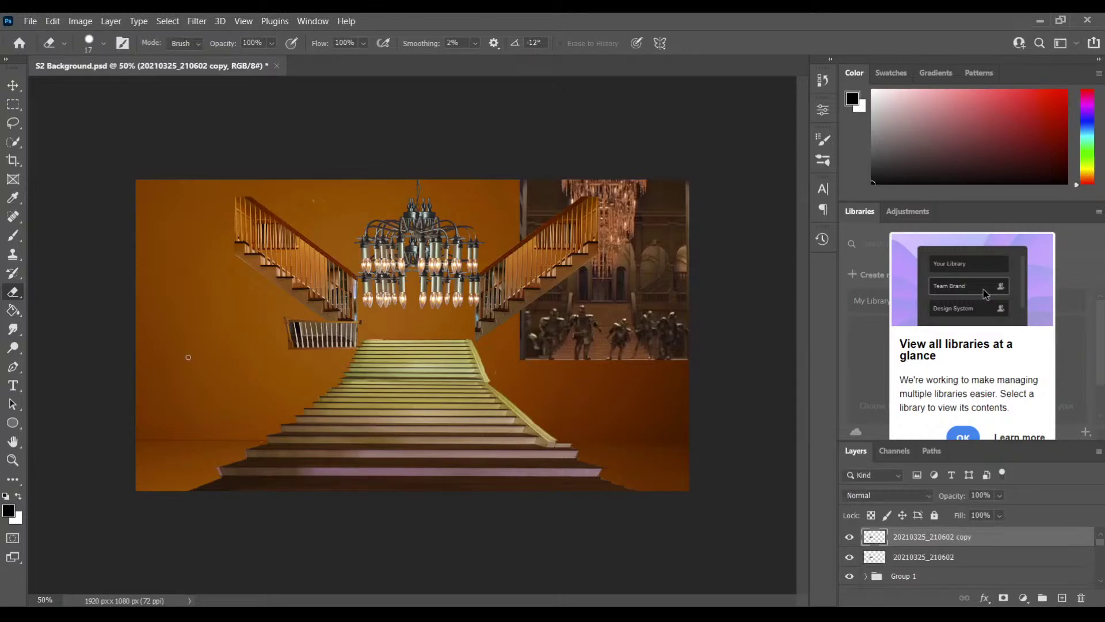
left_click(13, 85)
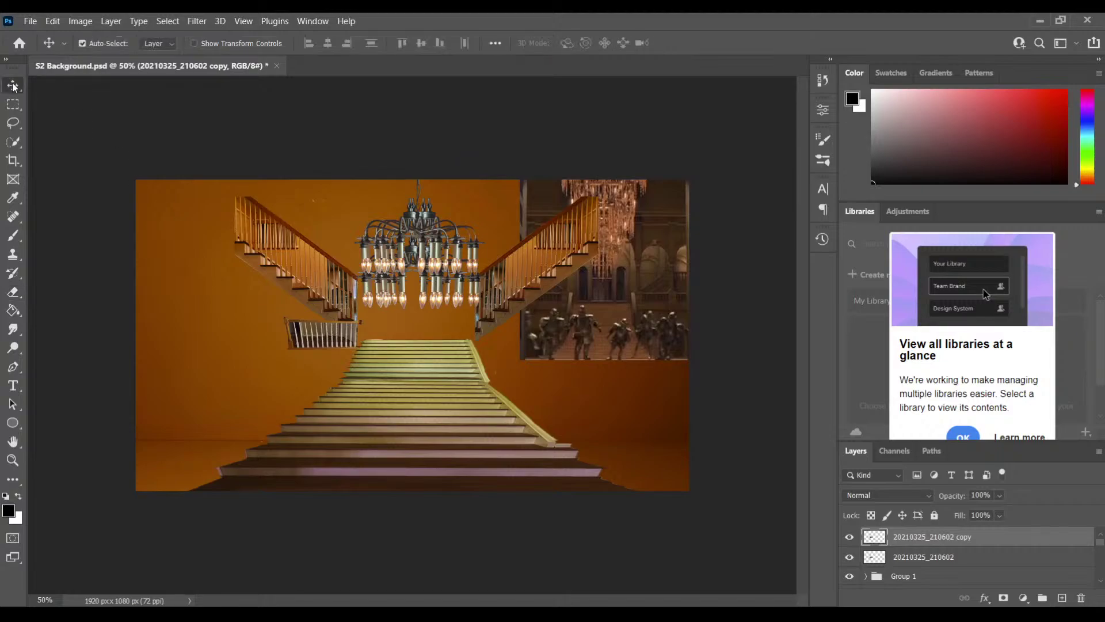
left_click_drag(313, 333, 257, 334)
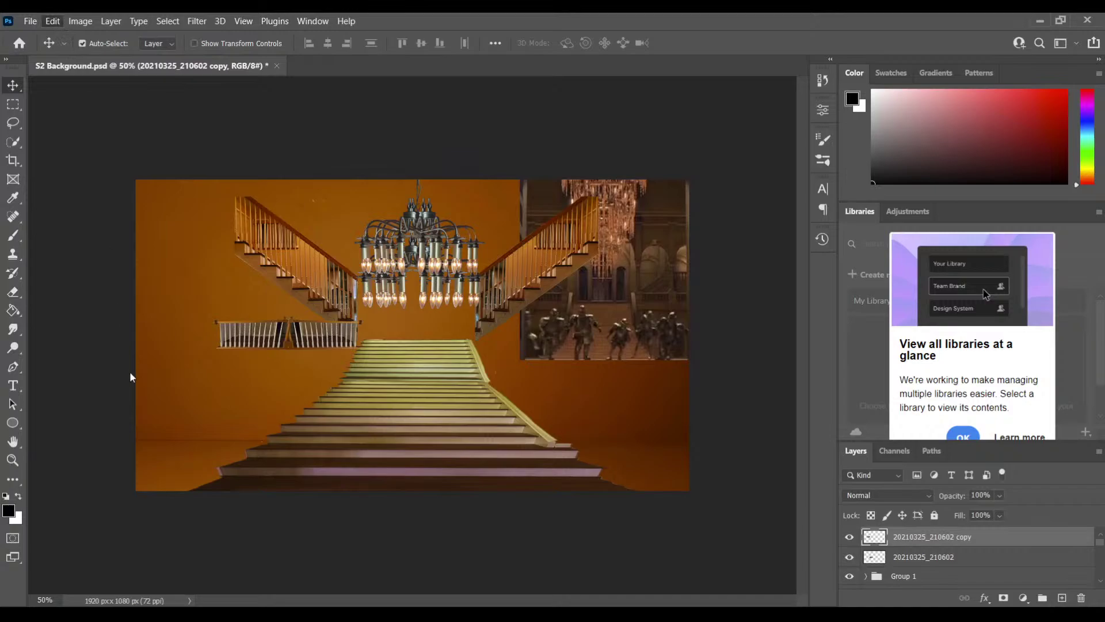
Step: Distort the railing copy's corners to about 112% width and 105% height so its balusters stand upright, and apply the transform
key("ctrl+t")
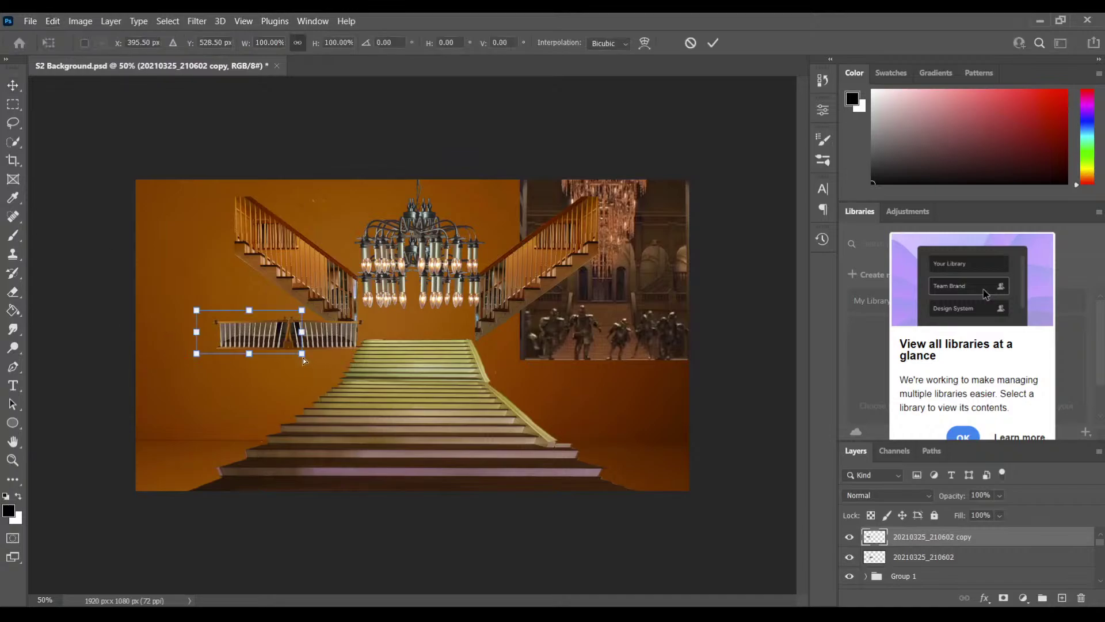
left_click_drag(303, 359, 311, 359)
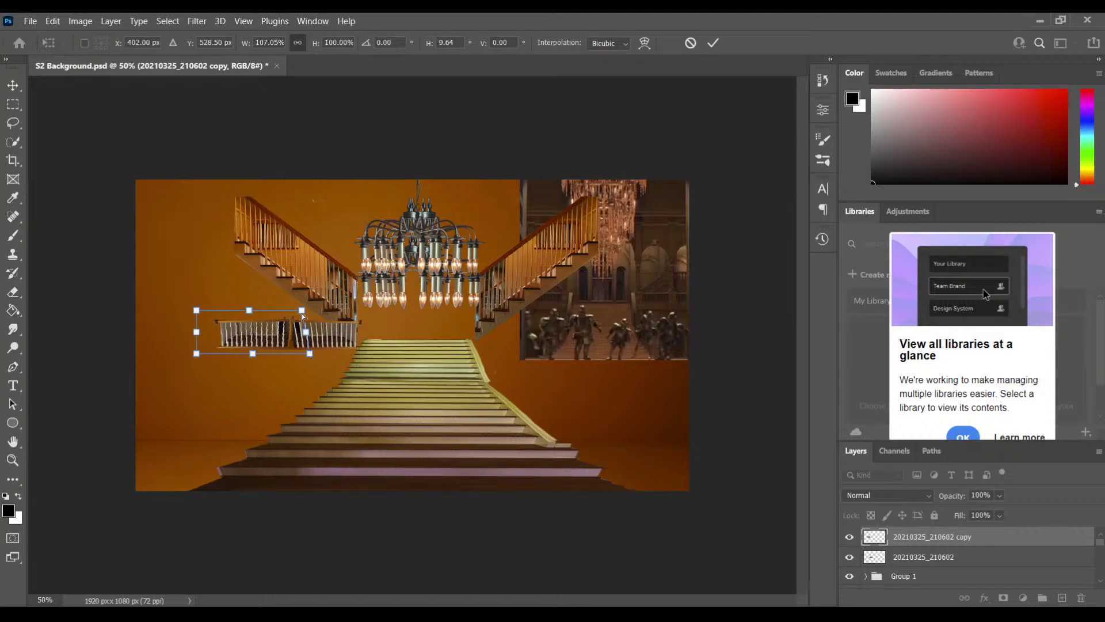
left_click_drag(302, 313, 299, 313)
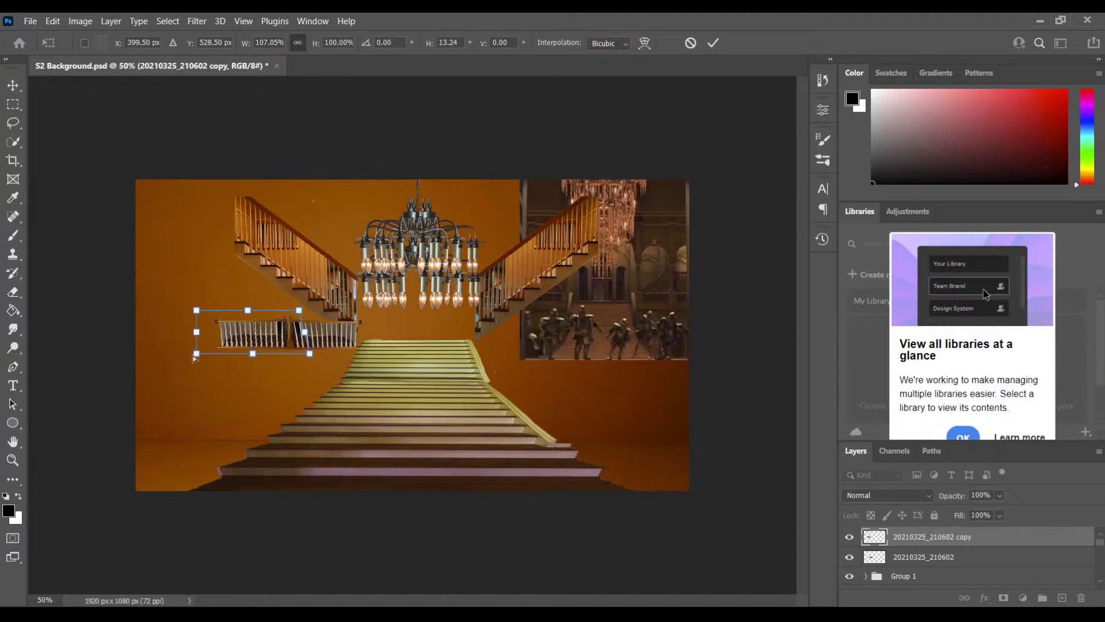
left_click_drag(199, 305, 200, 306)
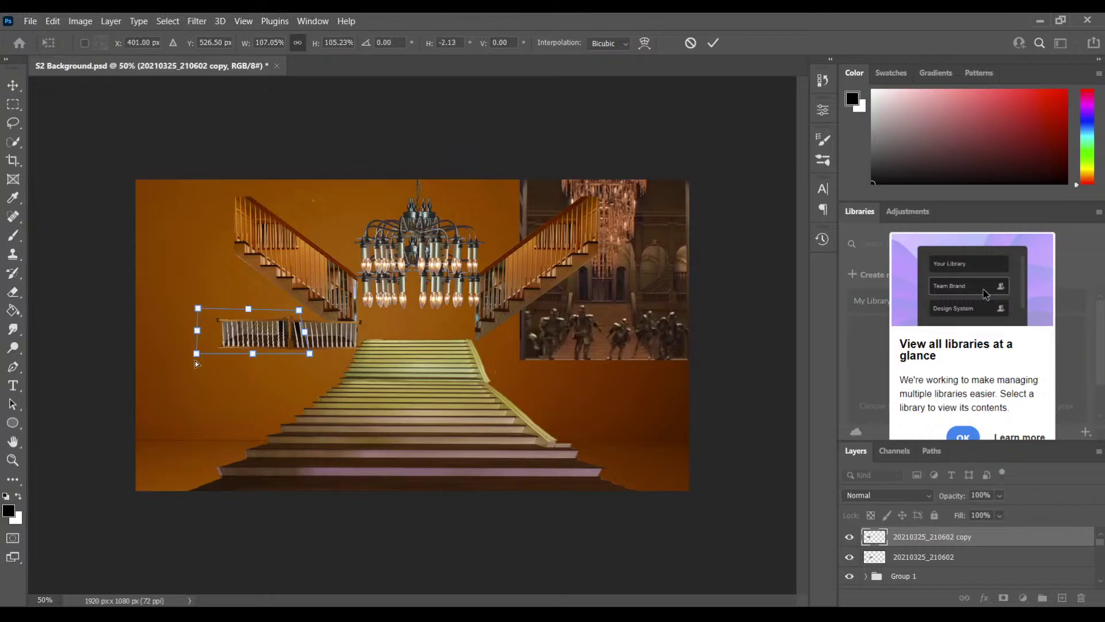
left_click_drag(196, 361, 191, 360)
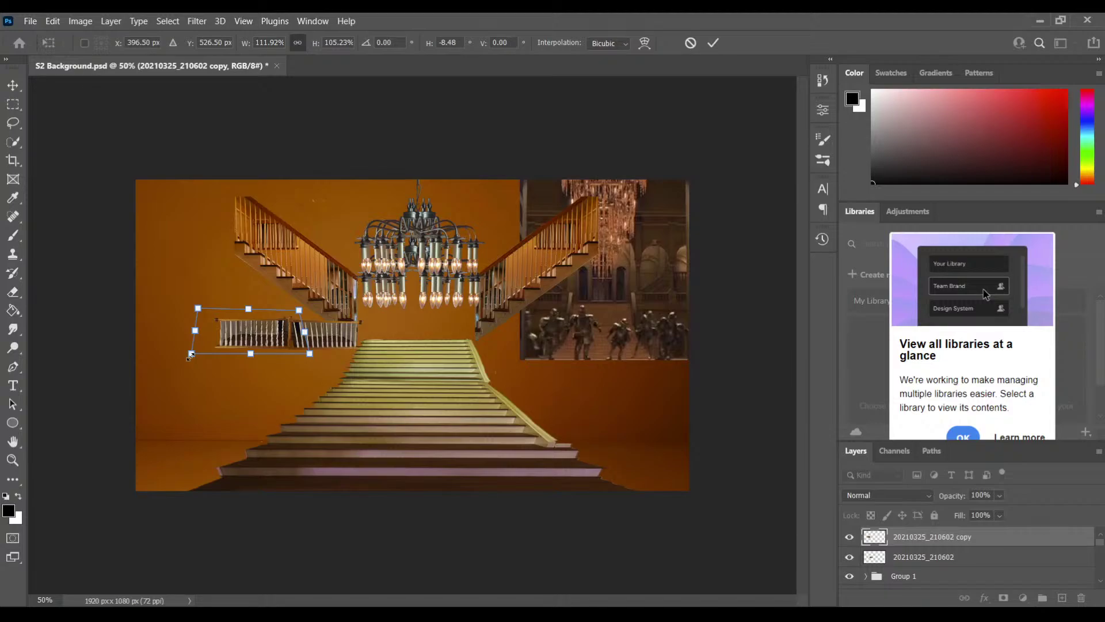
left_click_drag(190, 356, 190, 355)
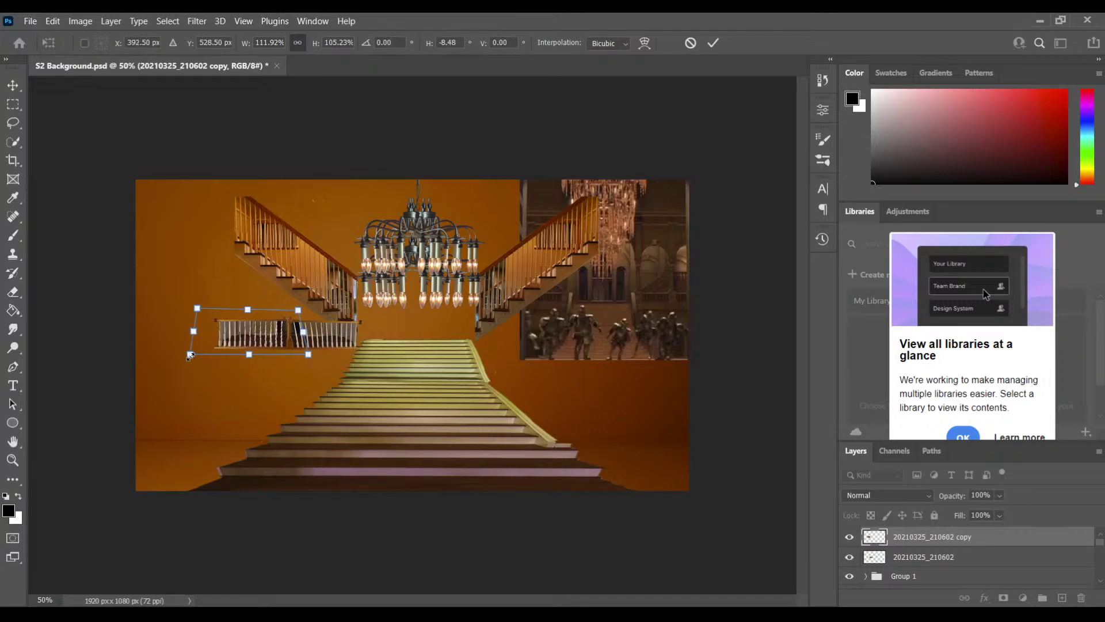
key("Return")
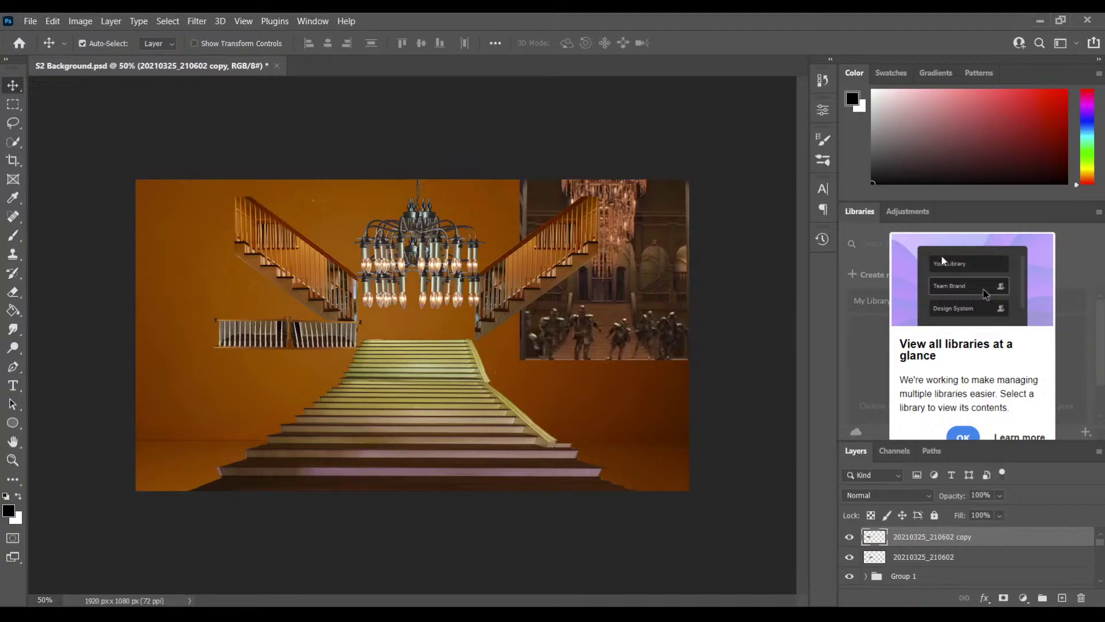
Step: Duplicate the straightened railing copy and shift the new section left until it sits end to end with the previous one
left_click(908, 79)
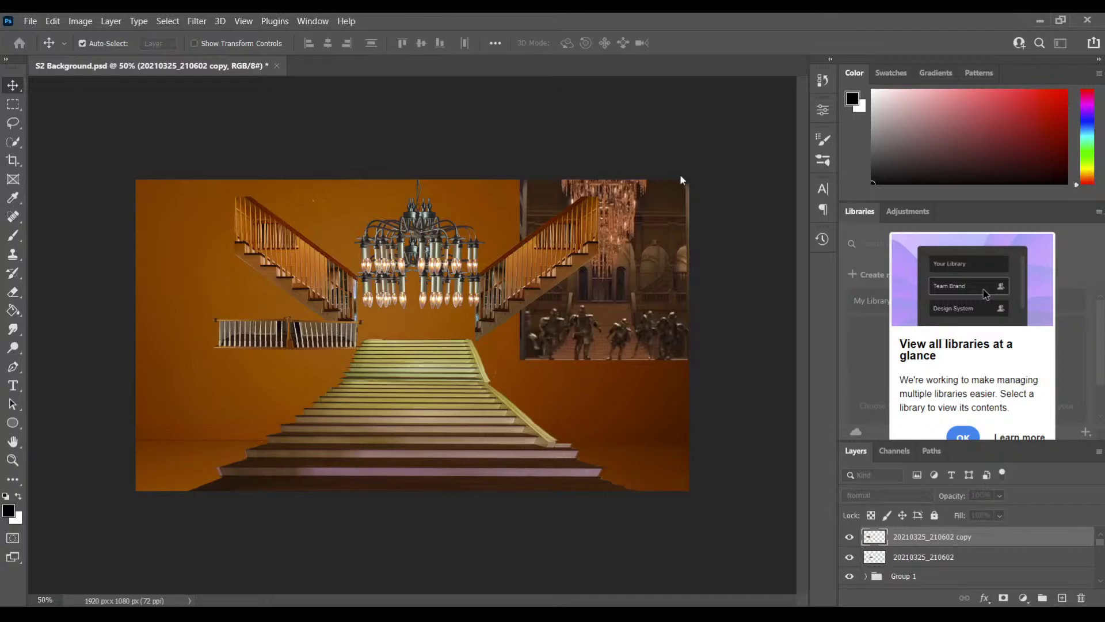
key("Return")
key("shift+Left")
key("shift+Left")
key("shift+Left")
key("shift+Left")
key("shift+Left")
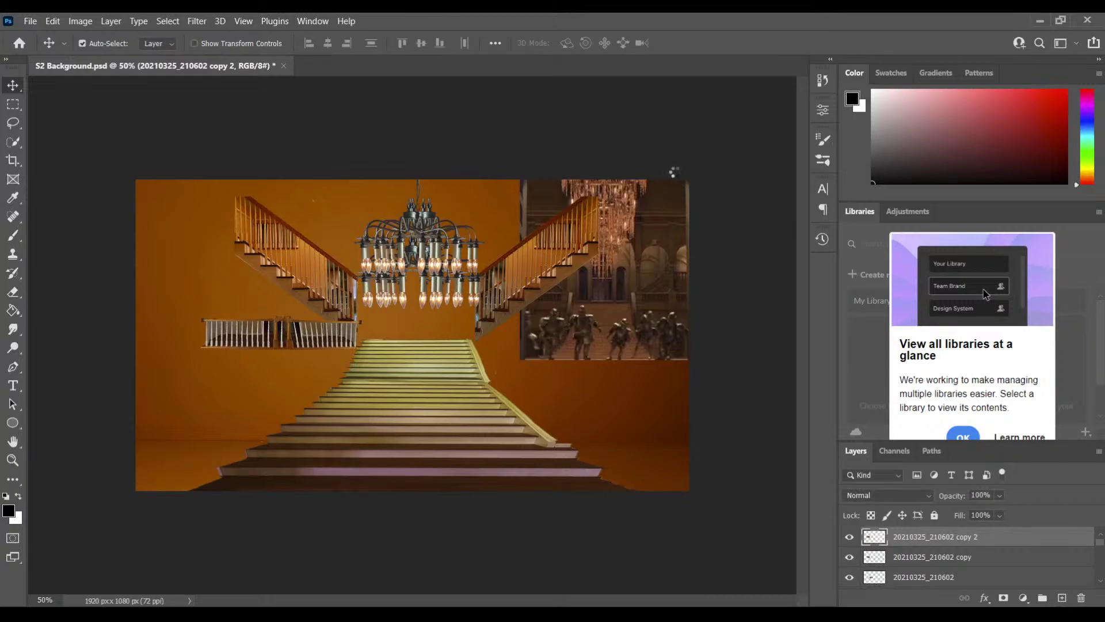
key("shift+Left")
key("shift+Left")
key("shift+Left")
key("shift+Left")
key("shift+Left")
key("shift+Left")
key("shift+Left")
key("shift+Left")
key("shift+Left")
key("shift+Left")
key("shift+Left")
key("shift+Left")
key("shift+Left")
key("shift+Left")
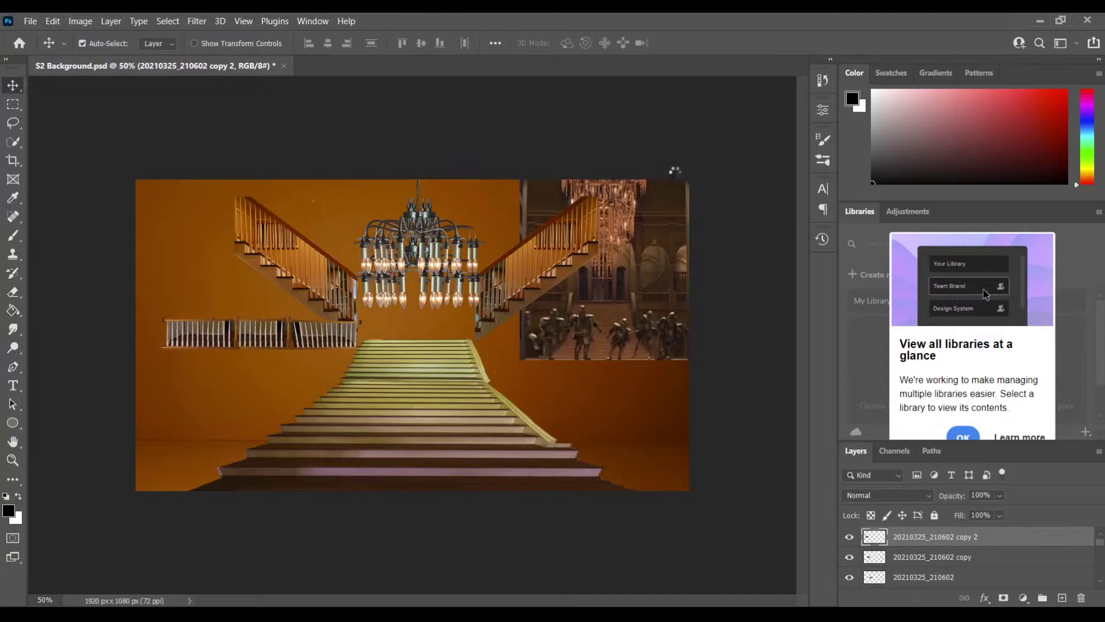
key("shift+Left")
key("shift+Left")
key("shift+Left")
key("shift+Left")
key("shift+Left")
key("shift+Left")
key("shift+Left")
key("shift+Left")
key("shift+Left")
key("shift+Left")
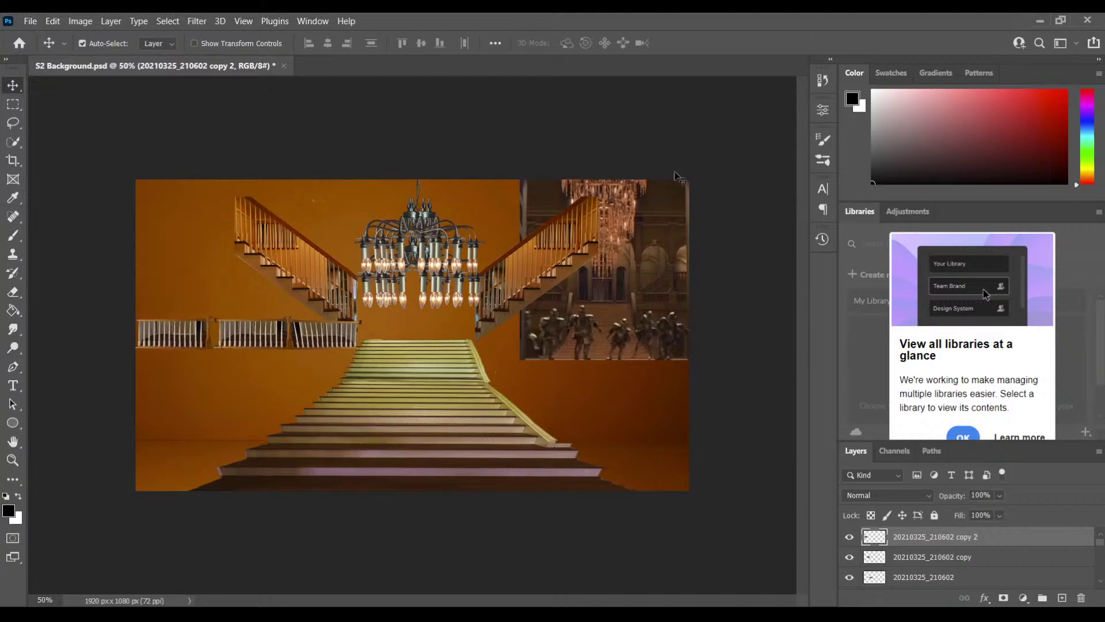
key("shift+Right")
key("shift+Right")
key("shift+Right")
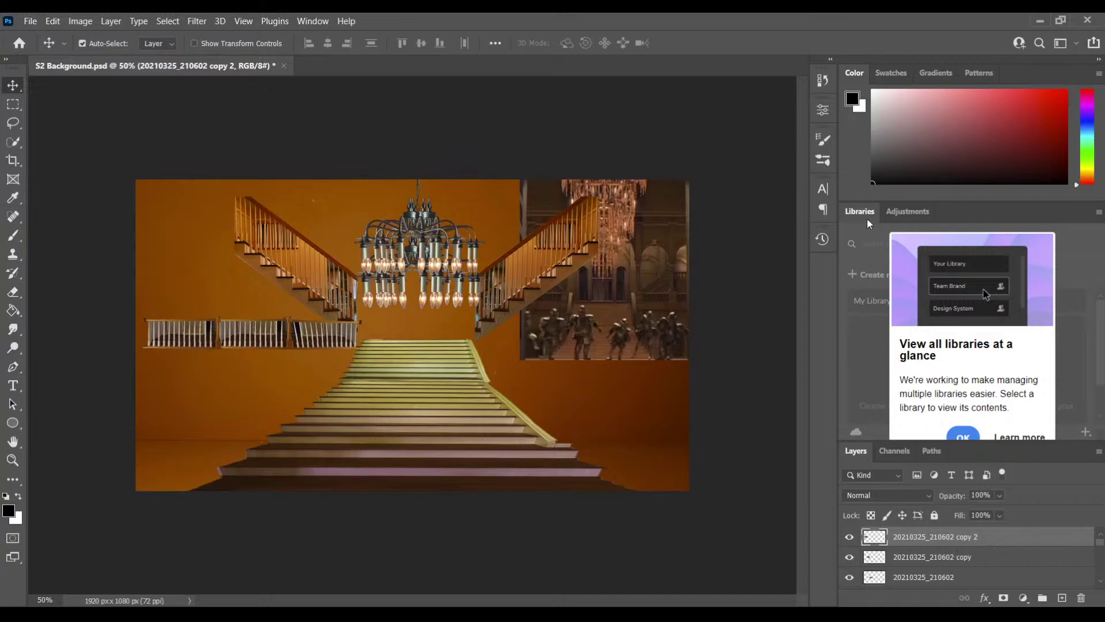
Step: Duplicate the outermost railing section and shift the new copy left to fill the remaining gap up to the canvas edge
left_click(837, 75)
key("alt+shift+Left")
key("shift+Left")
key("shift+Left")
key("shift+Left")
key("shift+Left")
key("shift+Left")
key("shift+Left")
key("shift+Left")
key("shift+Left")
key("shift+Left")
key("shift+Left")
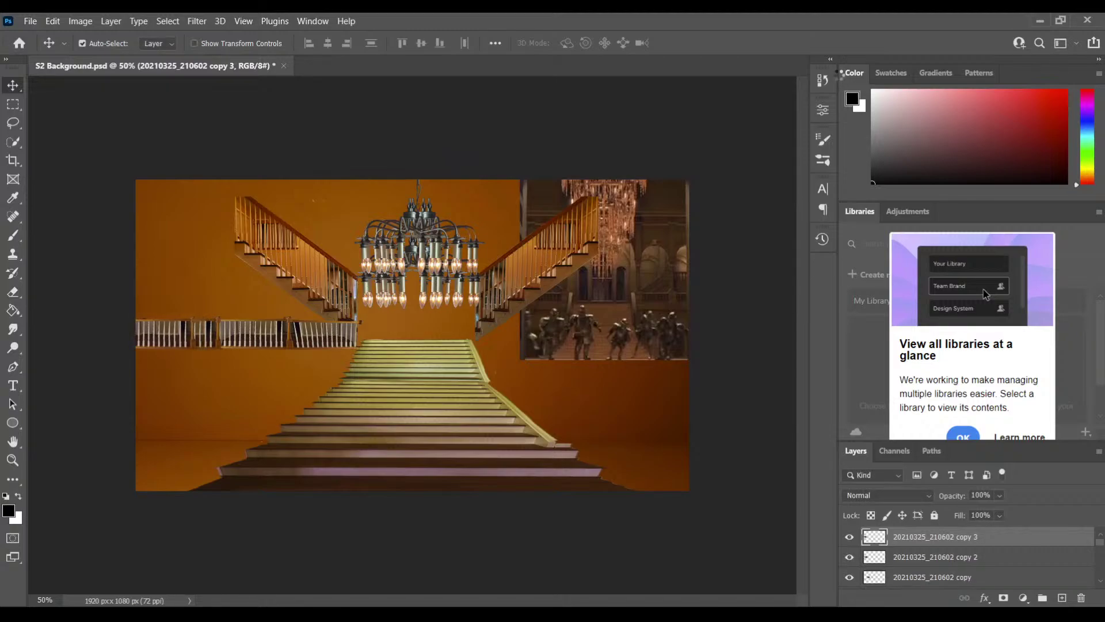
key("shift+Left")
key("shift+Left")
key("shift+Left")
key("shift+Left")
key("shift+Left")
key("shift+Left")
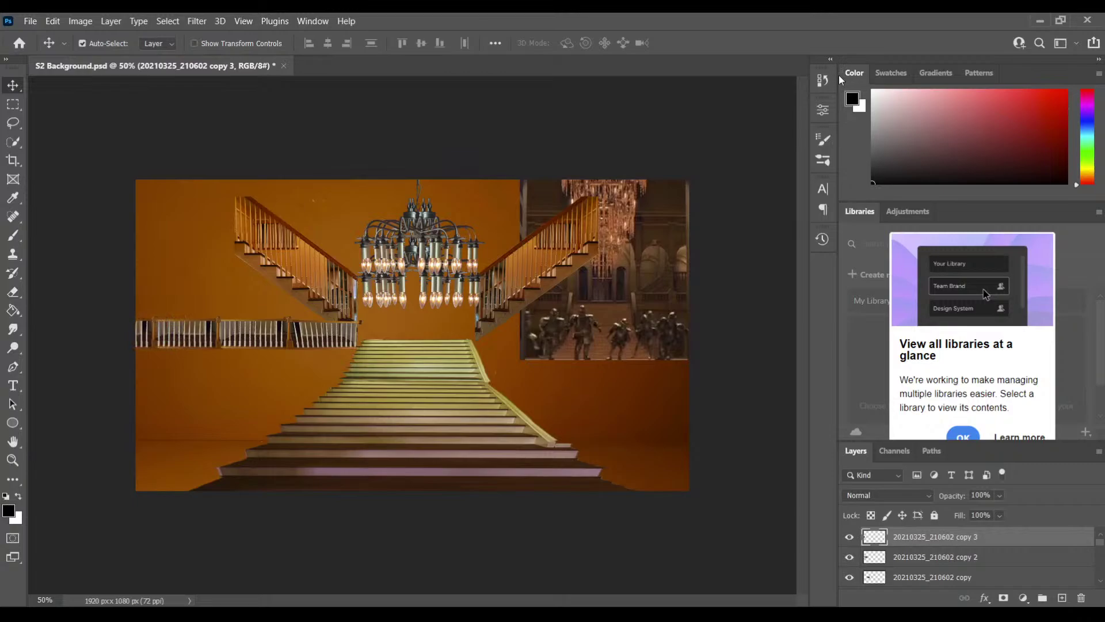
key("shift+Left")
key("shift+Left")
key("shift+Left")
key("shift+Left")
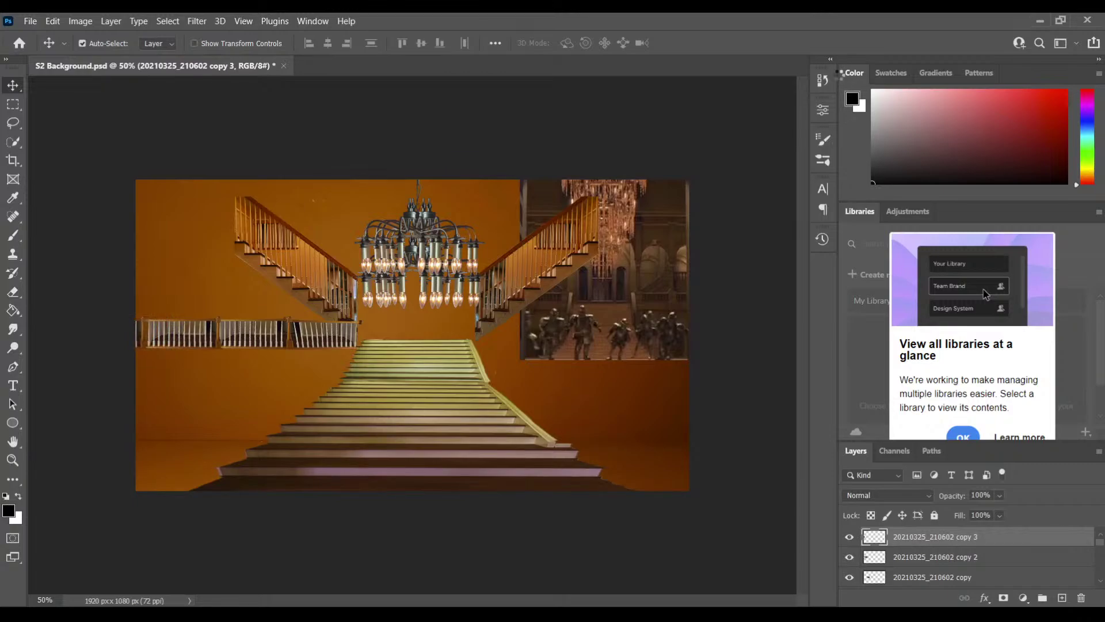
key("shift+Left")
key("shift+Left")
key("shift+Left")
key("shift+Left")
key("shift+Left")
key("shift+Left")
Step: Select the four railing layers from 20210325_210602 copy 3 down to 20210325_210602 and group them
scroll(1102, 583, "down", 2)
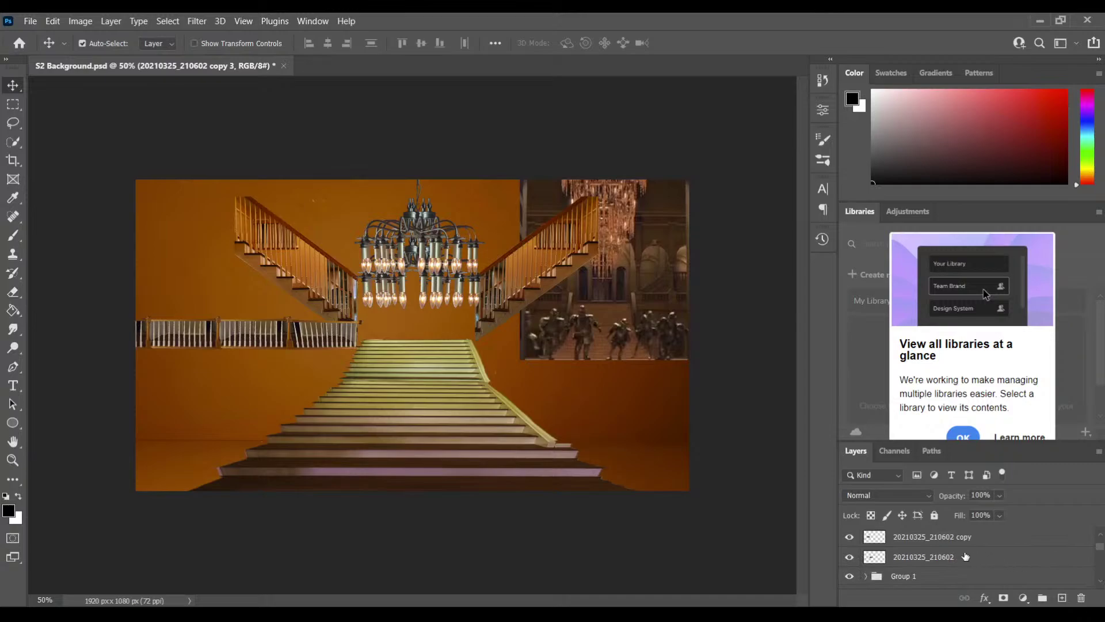
left_click(965, 556, "shift")
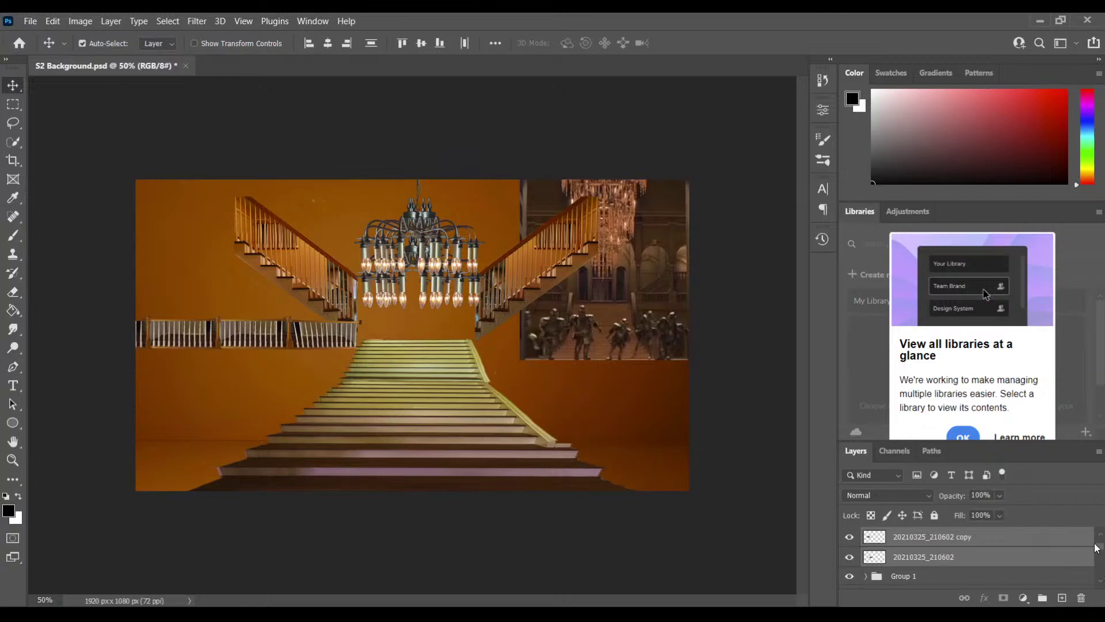
key("ctrl+j")
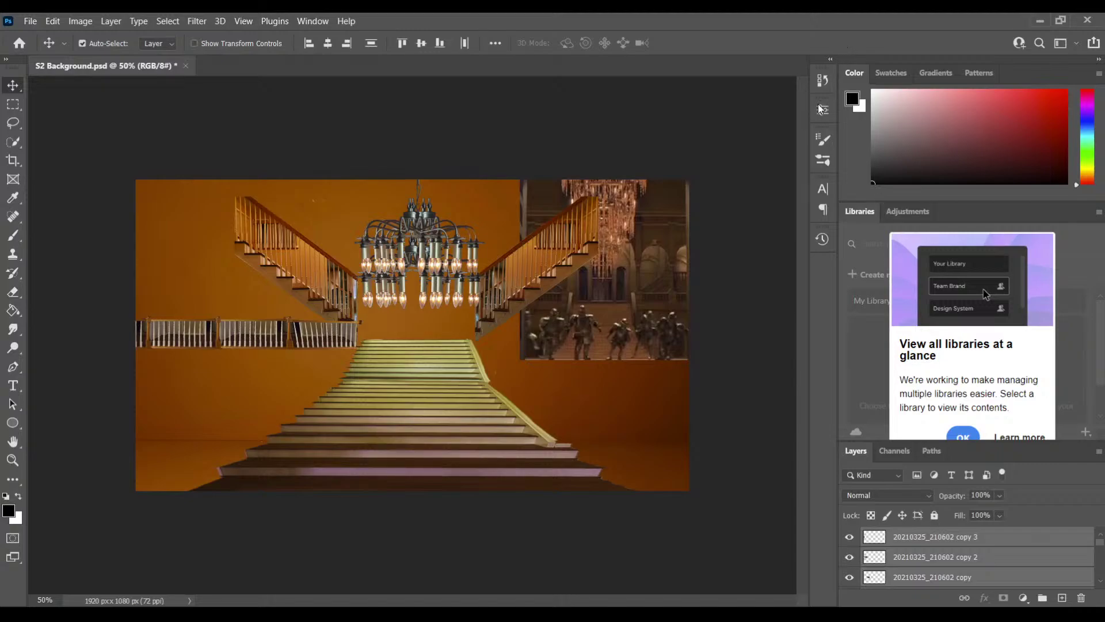
key("ctrl+t")
key("ctrl+g")
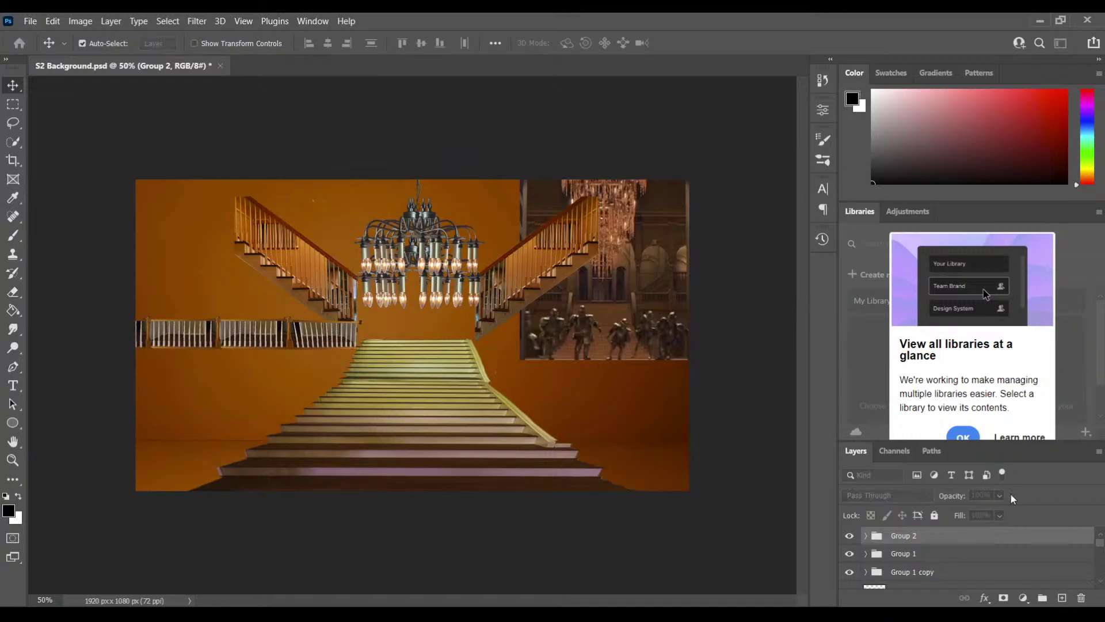
Step: Duplicate the railing group and shift the copy right until it starts at the right side of the central stairs' top
left_click(675, 173, "alt")
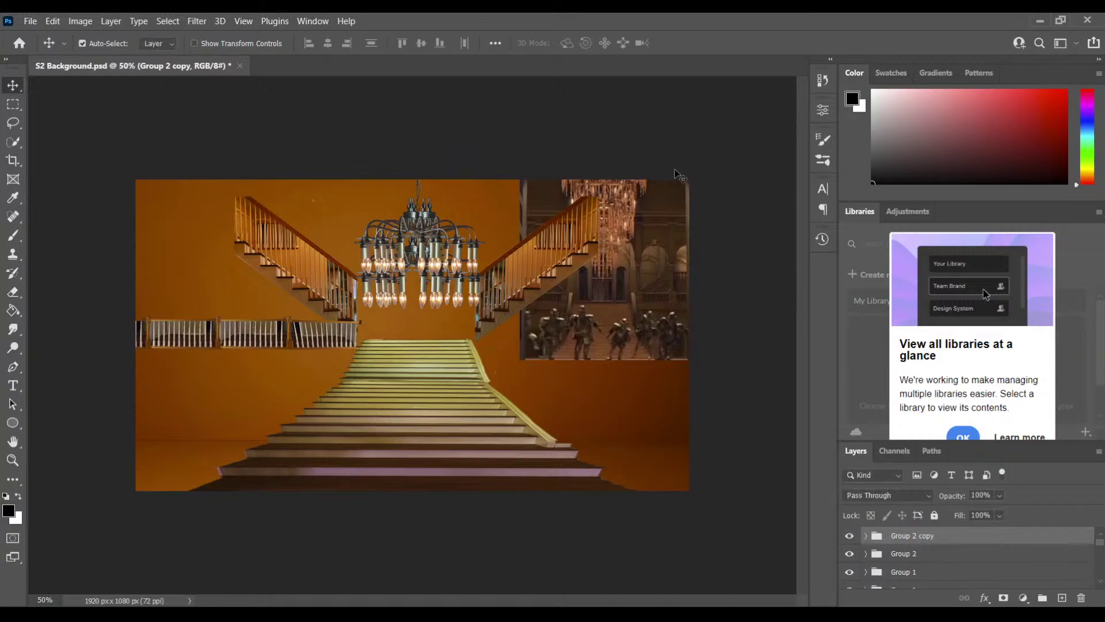
key("shift+Right")
key("shift+Right")
key("shift+Right")
key("shift+Right")
key("shift+Right")
key("shift+Right")
key("shift+Right")
key("shift+Right")
key("shift+Right")
key("shift+Right")
key("shift+Right")
key("shift+Right")
key("shift+Right")
key("shift+Right")
key("shift+Right")
key("shift+Right")
key("shift+Right")
key("shift+Right")
key("shift+Right")
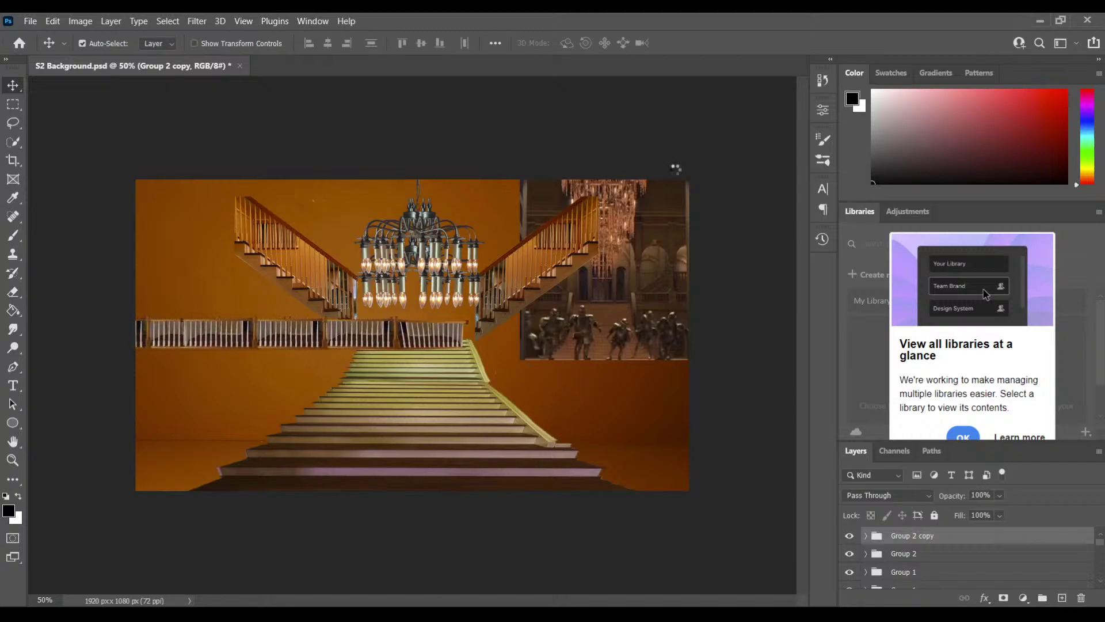
key("shift+Right")
key("shift+Right")
key("shift+Right")
key("shift+Right")
key("shift+Right")
key("shift+Right")
key("shift+Right")
key("shift+Right")
key("shift+Right")
key("shift+Right")
key("shift+Right")
key("shift+Right")
key("shift+Right")
key("shift+Right")
key("shift+Right")
key("shift+Right")
key("shift+Right")
key("shift+Right")
key("shift+Right")
key("shift+Right")
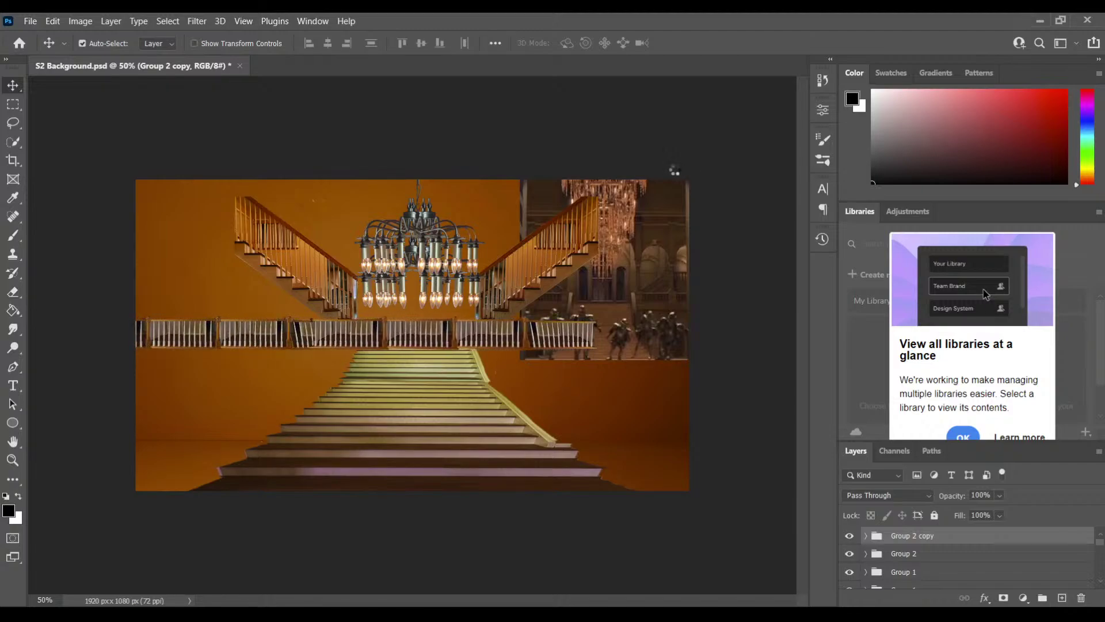
key("shift+Right")
key("shift+Right")
key("shift+Right")
key("shift+Right")
key("shift+Right")
key("shift+Right")
key("shift+Right")
key("shift+Right")
key("shift+Right")
key("shift+Right")
key("shift+Right")
key("shift+Right")
key("shift+Right")
key("shift+Right")
key("shift+Right")
key("shift+Right")
key("shift+Right")
key("shift+Right")
key("shift+Right")
key("shift+Right")
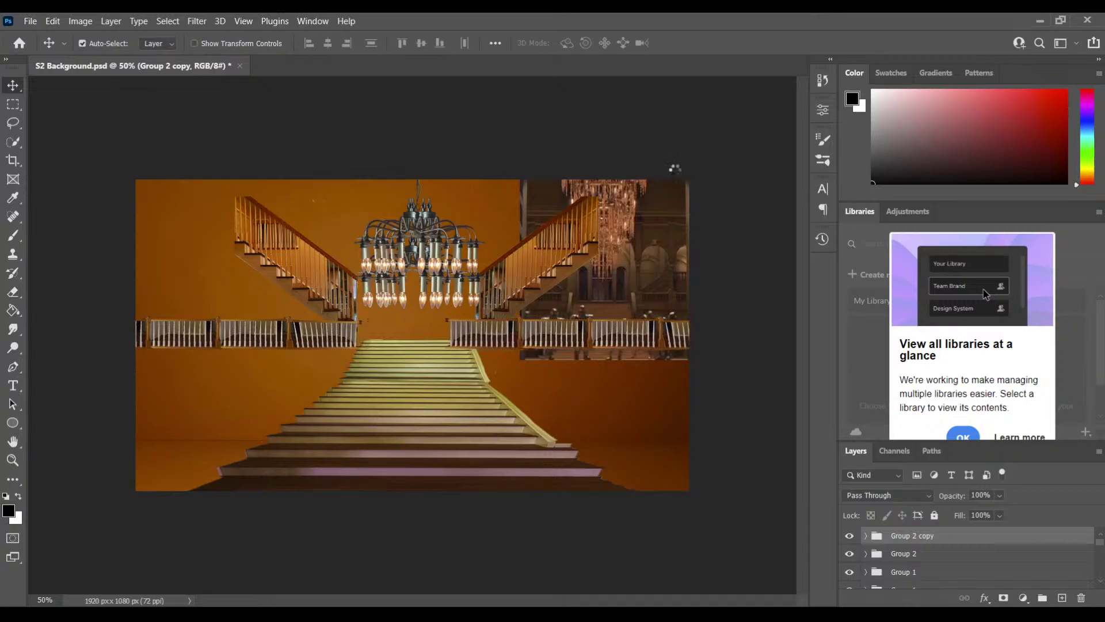
key("shift+Right")
key("shift+Right")
key("shift+Right")
key("shift+Right")
key("shift+Right")
key("shift+Right")
key("shift+Right")
key("shift+Right")
key("shift+Right")
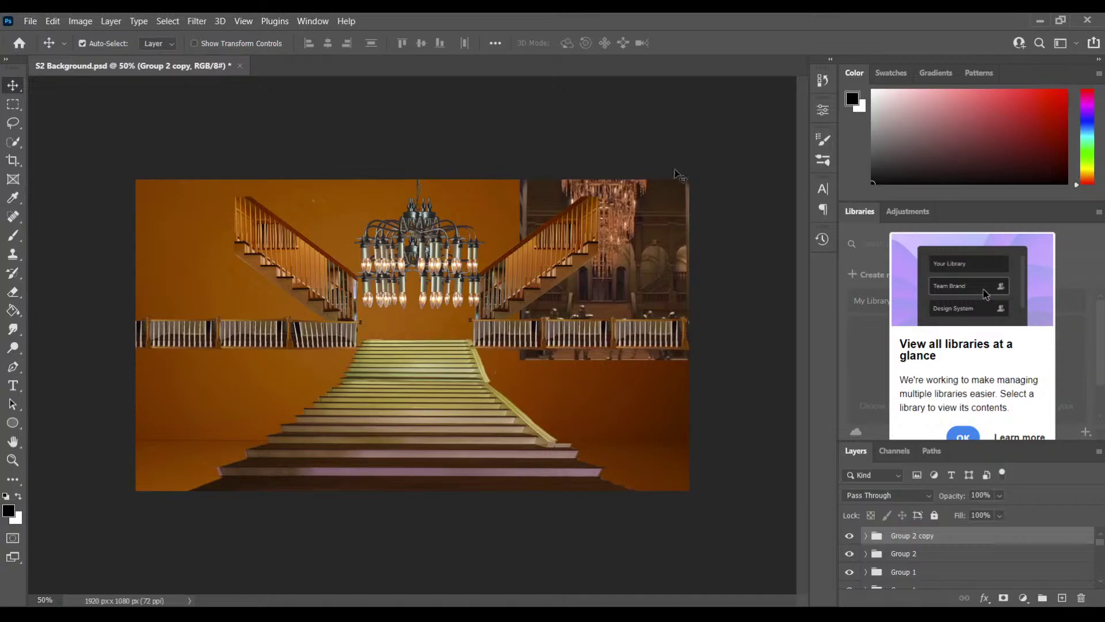
key("shift+Right")
key("shift+Right")
key("shift+Left")
key("shift+Left")
left_click_drag(526, 340, 525, 340)
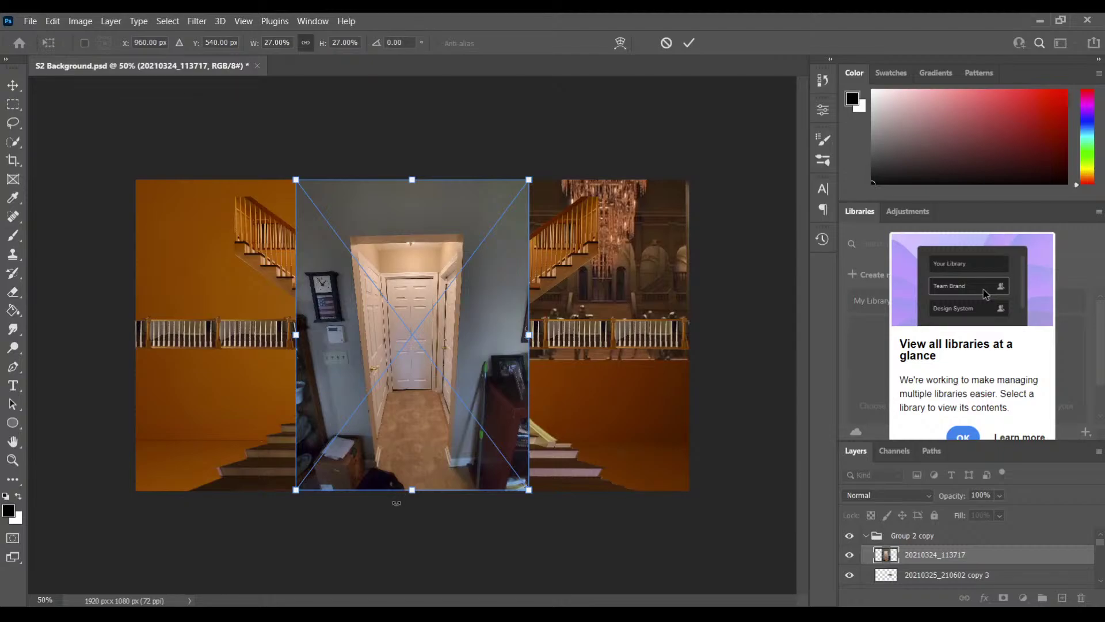
left_click_drag(414, 493, 410, 412)
key("ctrl+z")
left_click_drag(529, 491, 514, 433)
key("ctrl+z")
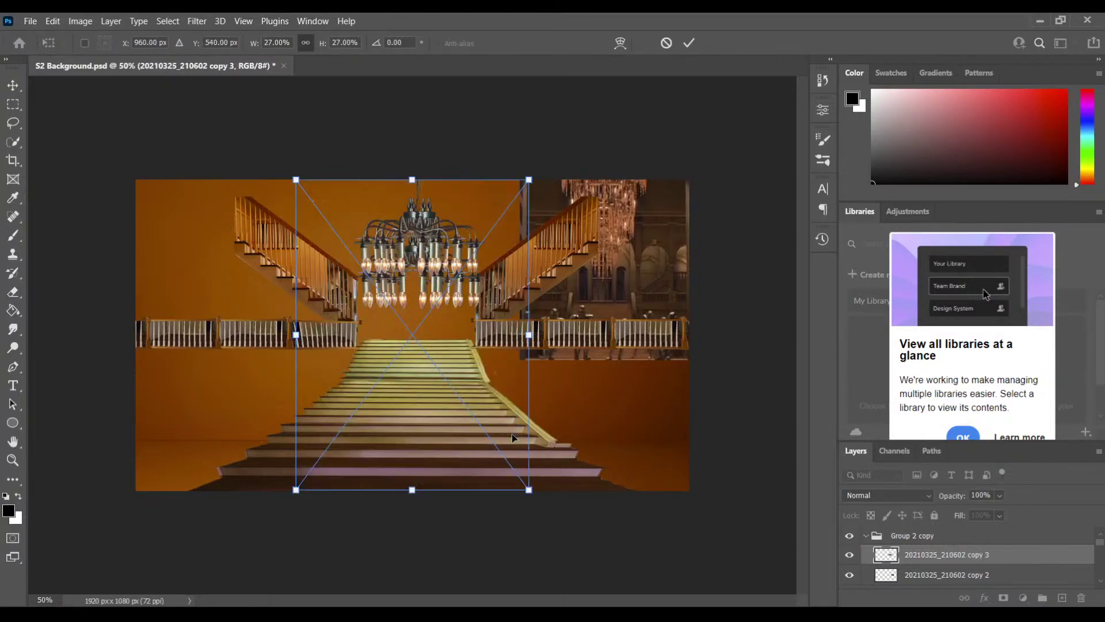
Step: Reshape the placed doorway photo with a slight horizontal skew and a height of 23.10%, and commit the placement
left_click_drag(412, 489, 408, 396)
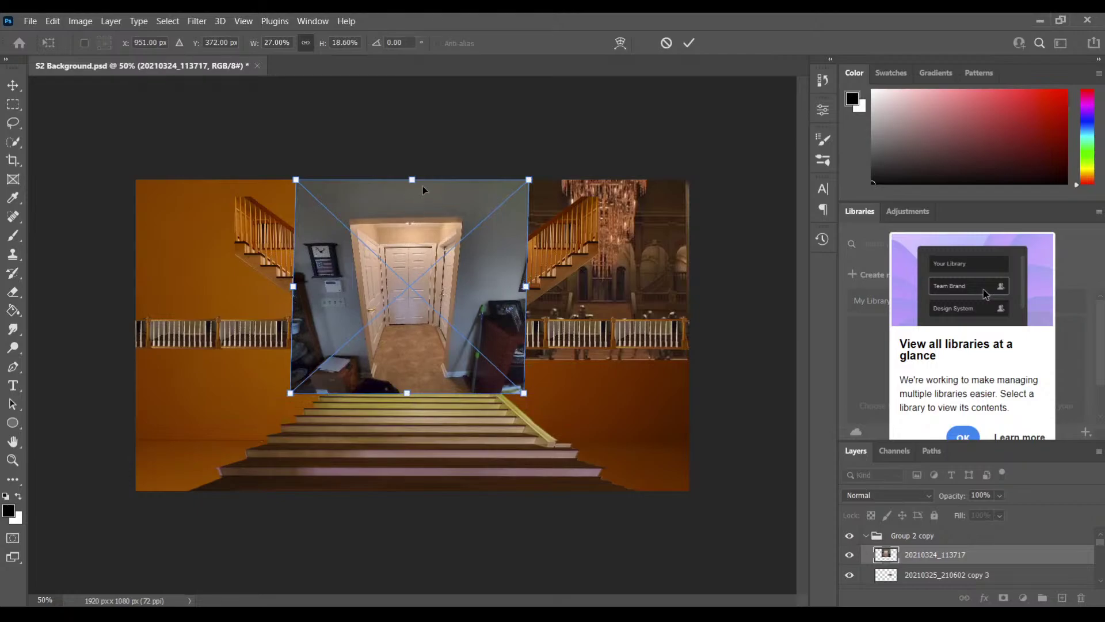
mouse_move(413, 179)
left_mouse_down()
mouse_move(413, 148)
mouse_move(417, 206)
mouse_move(415, 162)
left_mouse_up()
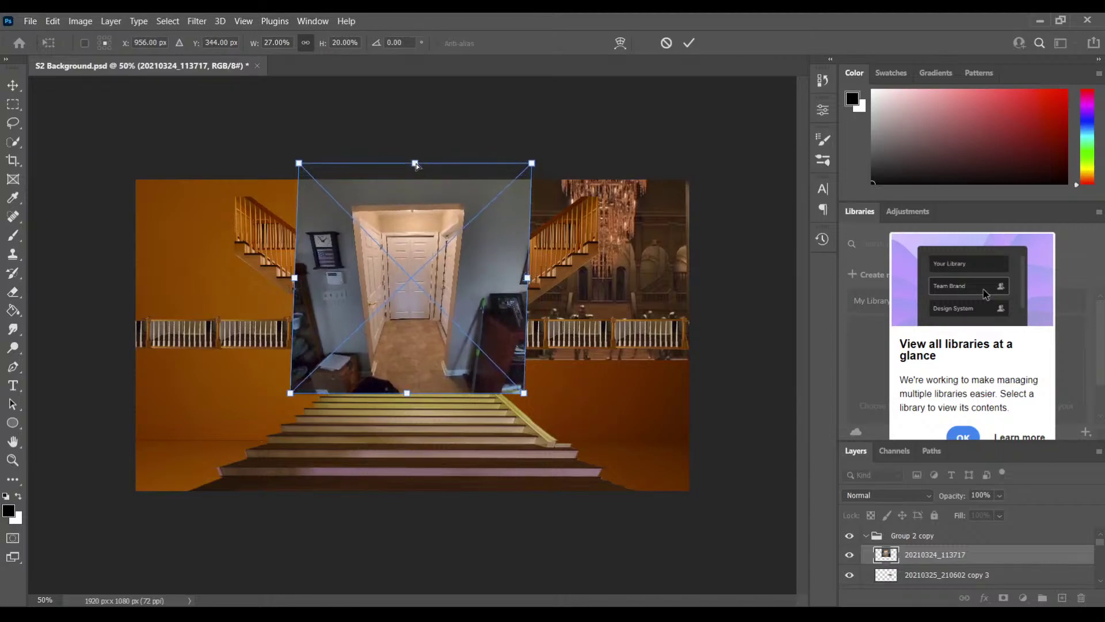
left_click_drag(408, 393, 406, 426)
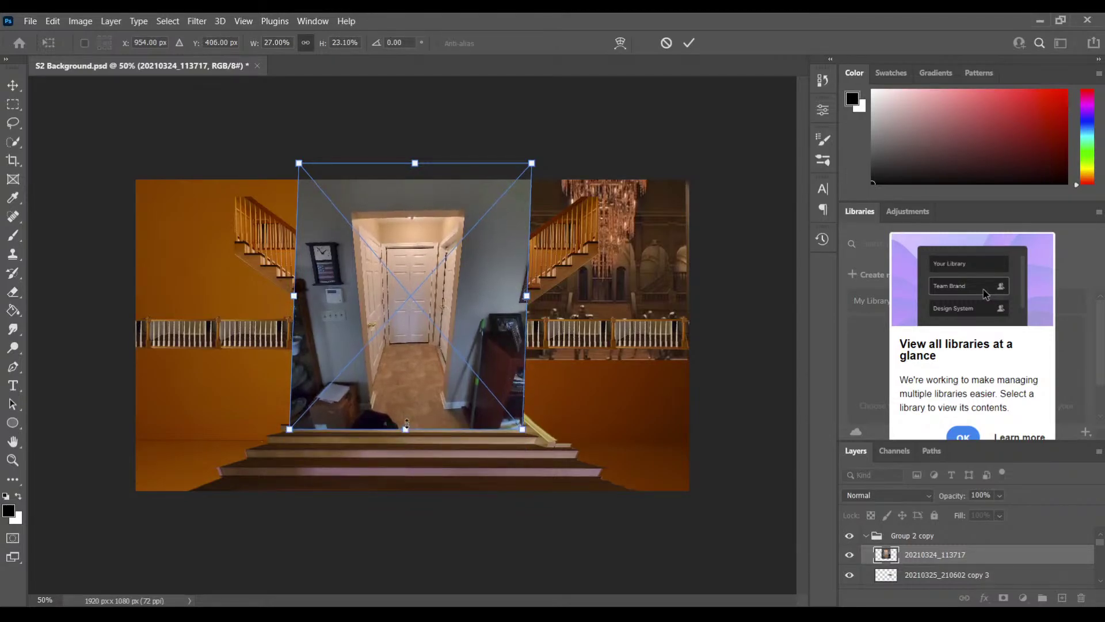
key("Return")
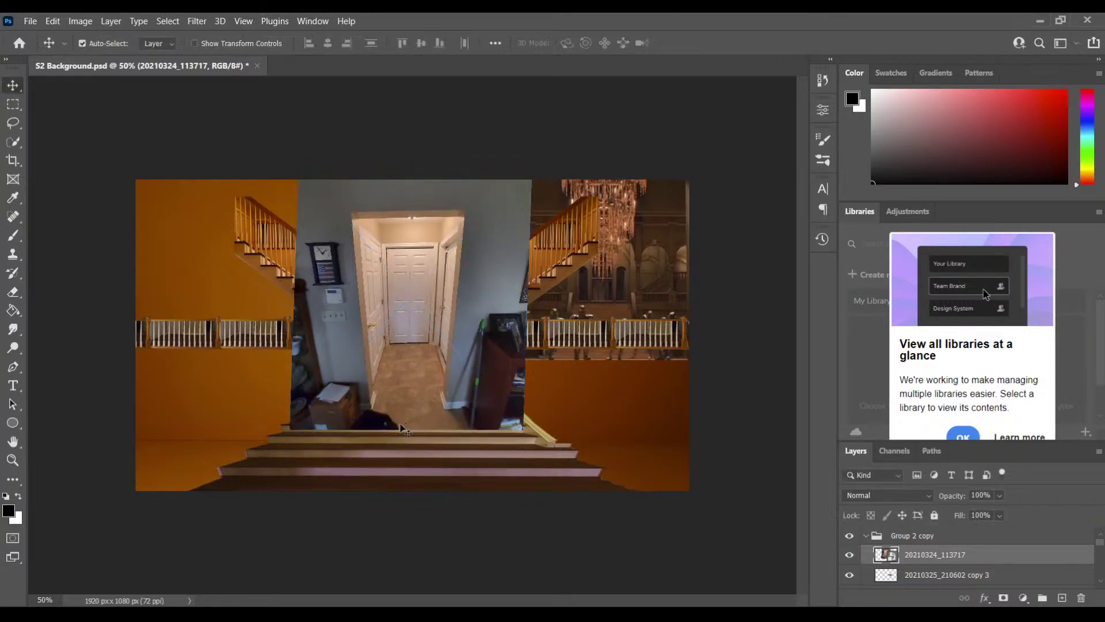
Step: Move the doorway photo to the canvas's lower-left corner and scale it down to 15.71% wide by 13.44% high
left_click_drag(450, 337, 282, 395)
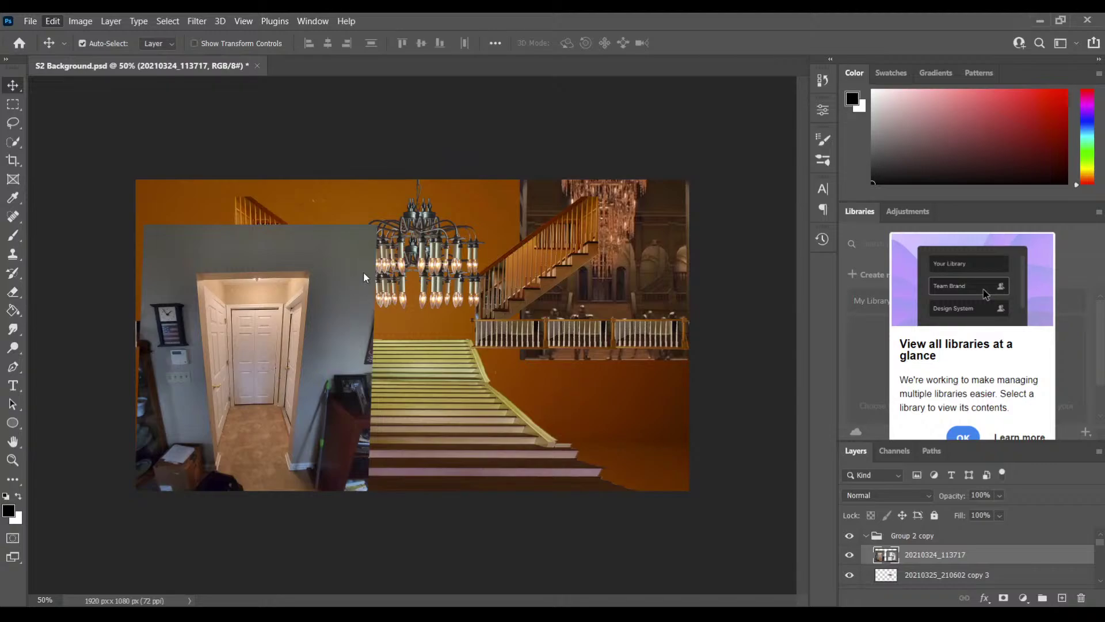
key("ctrl+t")
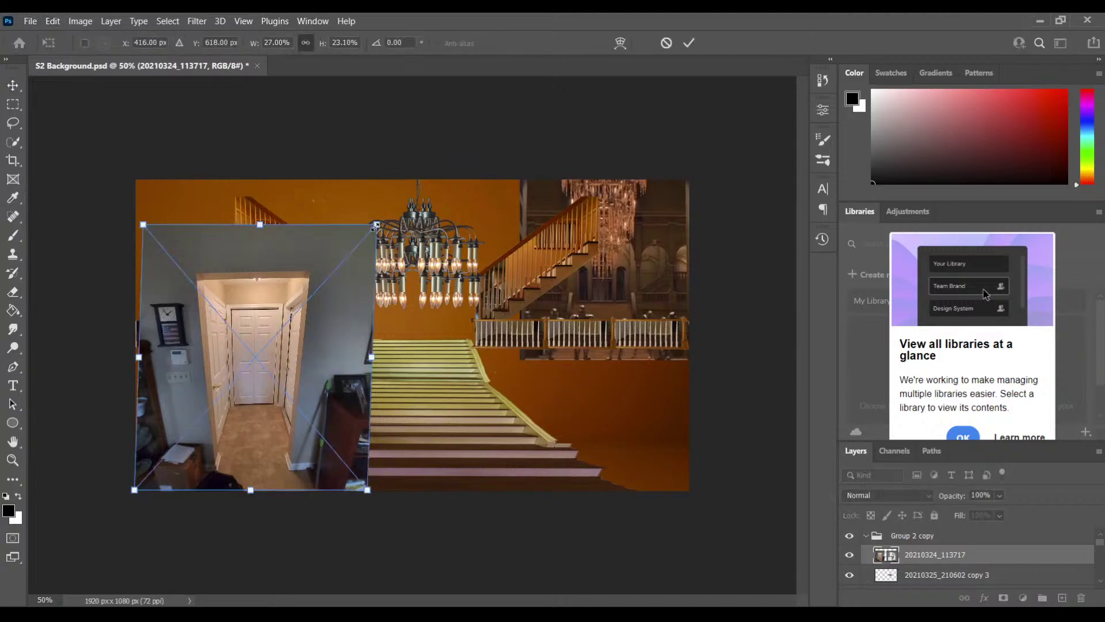
left_click_drag(376, 224, 301, 364)
mouse_move(235, 417)
left_mouse_down()
mouse_move(208, 420)
mouse_move(230, 412)
left_mouse_up()
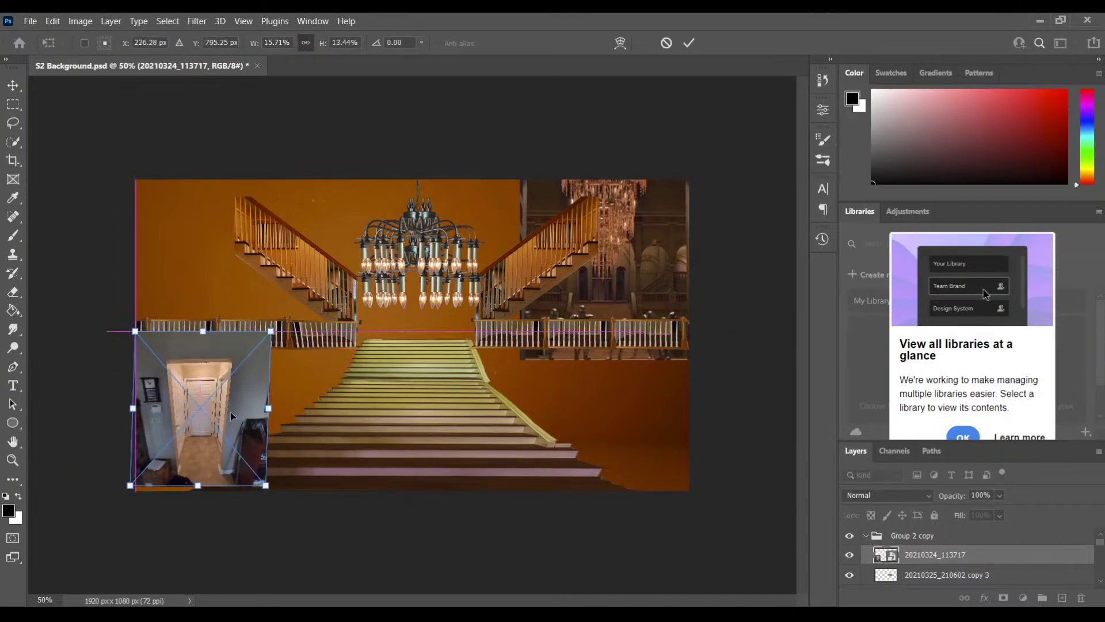
Step: Nudge the shrunken doorway photo slightly right and down to align it with the canvas's left edge, and apply the transform
key("Left")
key("Left")
key("Left")
key("Left")
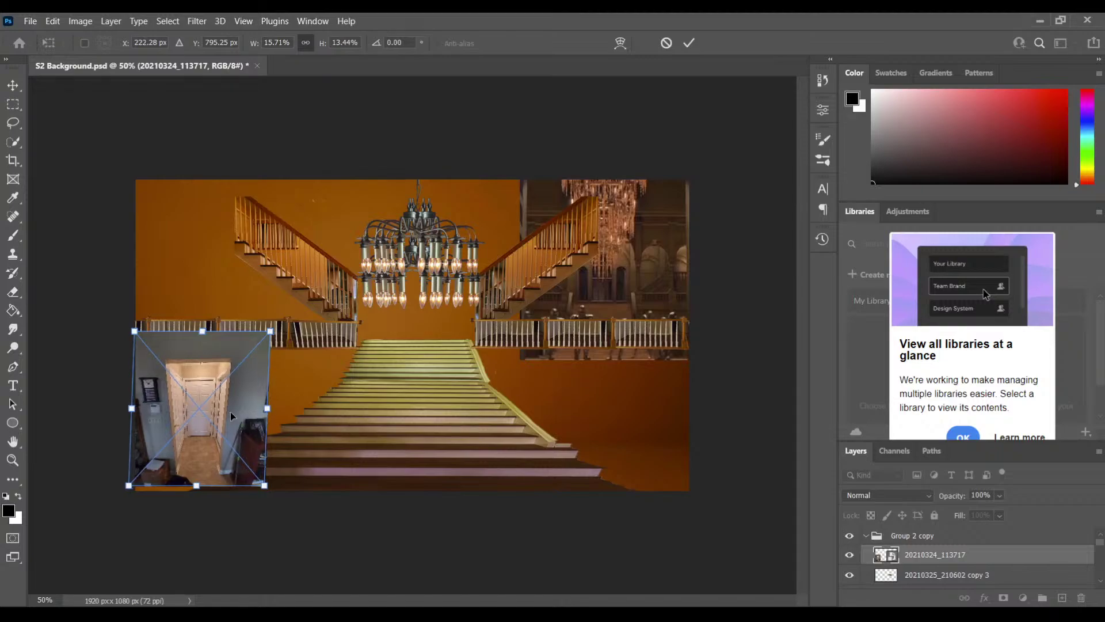
key("Right")
key("Right")
key("Right")
key("Right")
key("Down")
key("Down")
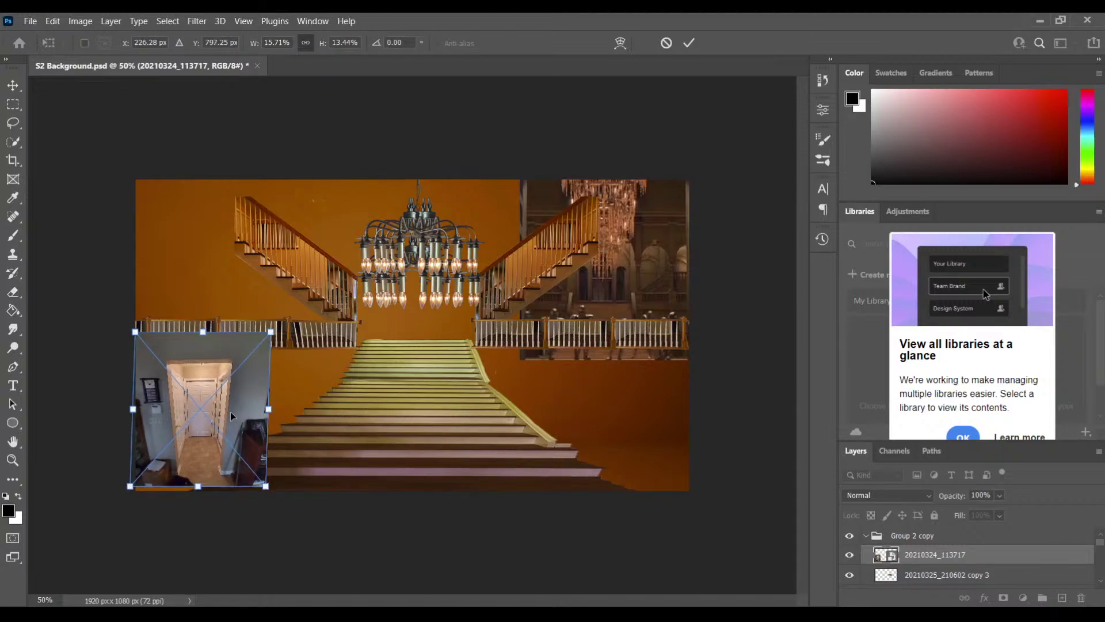
key("Right")
key("Right")
key("Right")
key("Right")
key("Right")
key("Right")
key("Right")
key("Right")
key("Right")
key("Right")
key("Right")
key("Right")
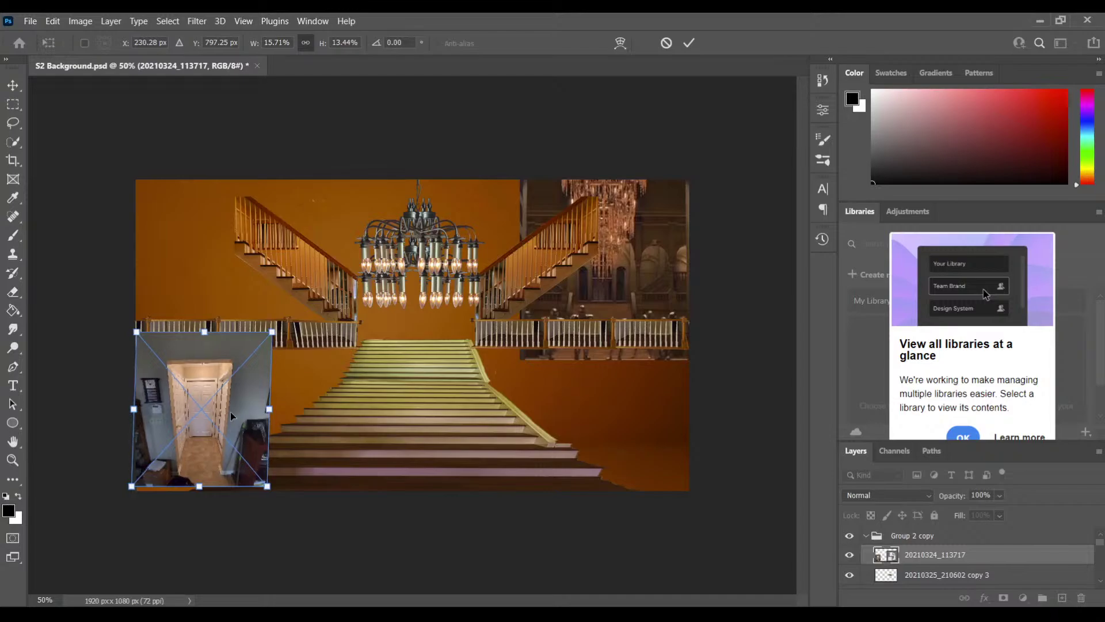
key("Down")
key("Down")
key("Return")
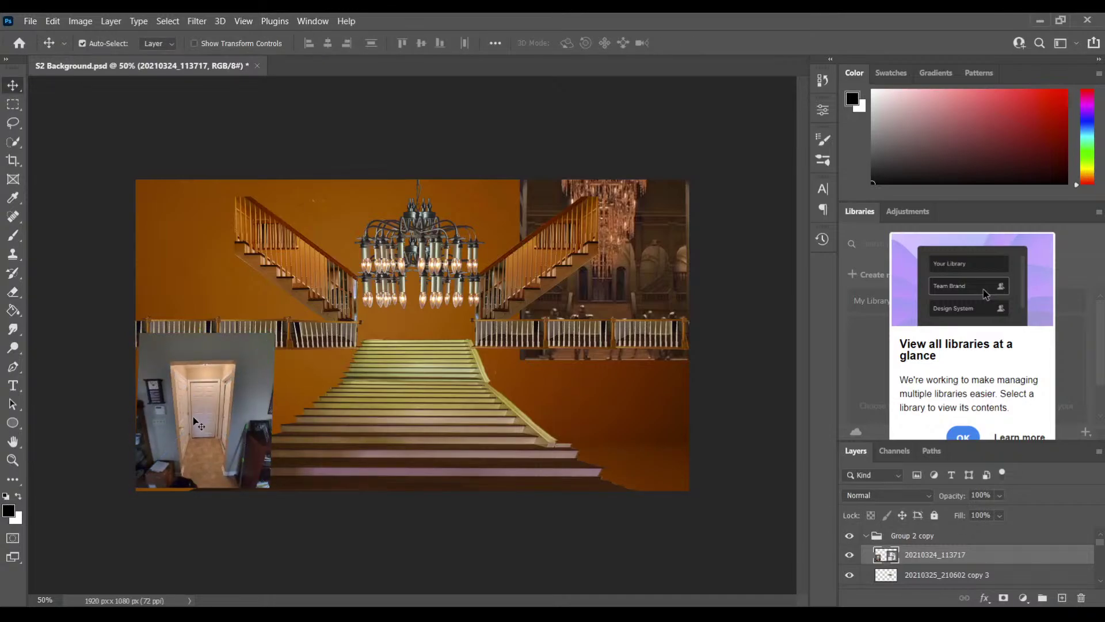
Step: Nudge the doorway photo down until its lower edge nearly meets the bottom of the canvas
key("ctrl+z")
key("ctrl+plus")
key("ctrl+plus")
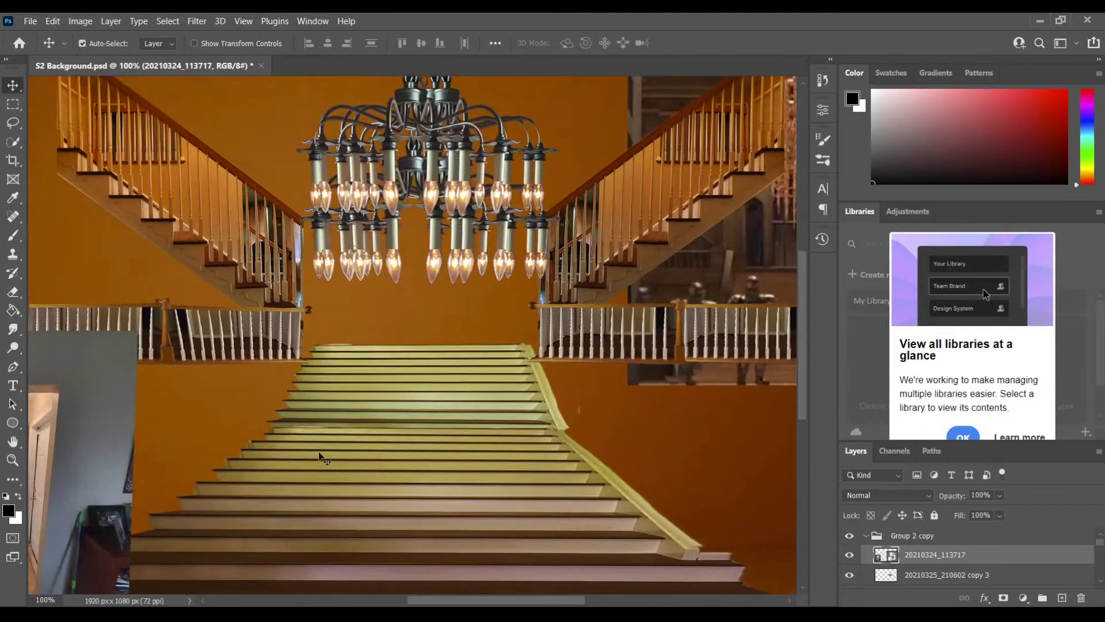
left_click_drag(495, 604, 416, 604)
left_click_drag(804, 399, 800, 438)
key("Down")
key("Down")
key("Down")
key("Down")
key("Down")
key("Down")
key("Down")
key("Down")
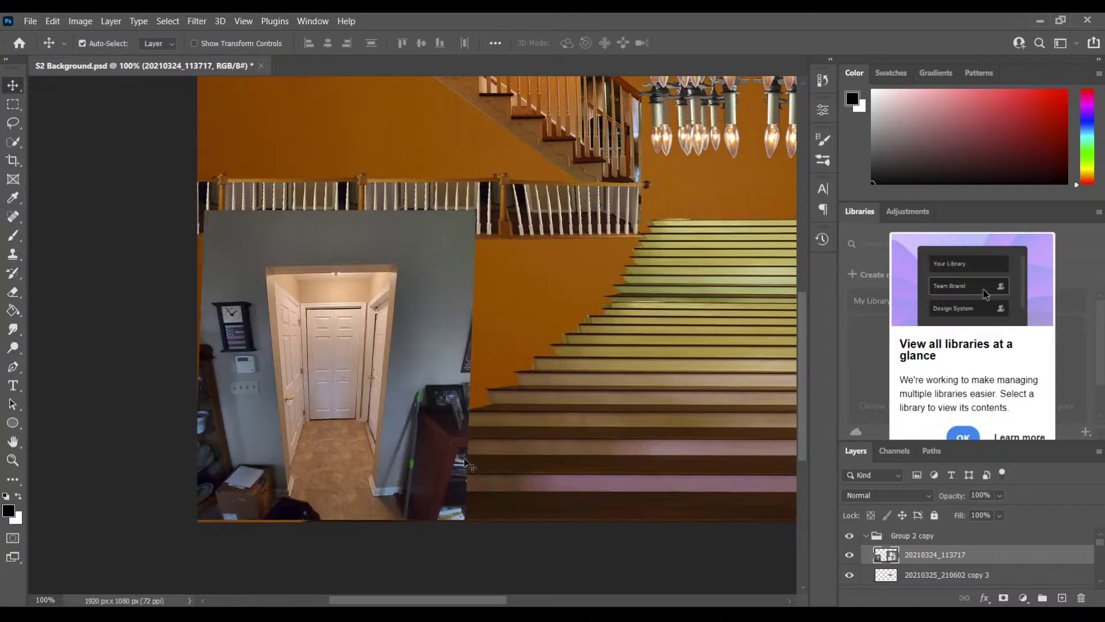
Step: Apply a Curves adjustment to the doorway photo that warms its colours to match the castle's orange wall
key("ctrl+s")
key("i")
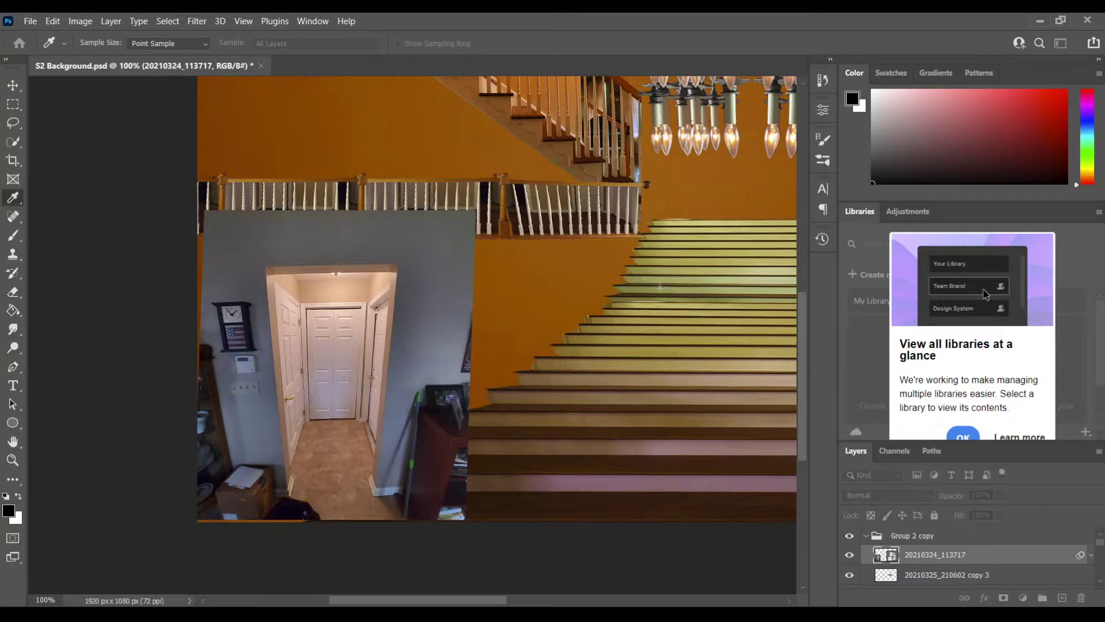
key("ctrl+z")
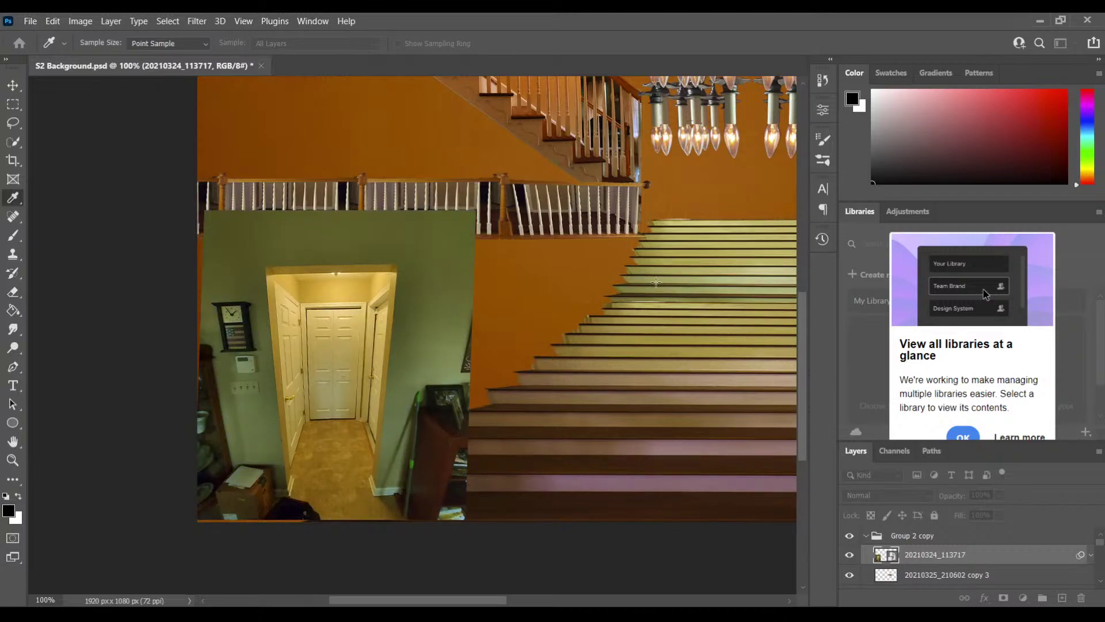
key("ctrl+z")
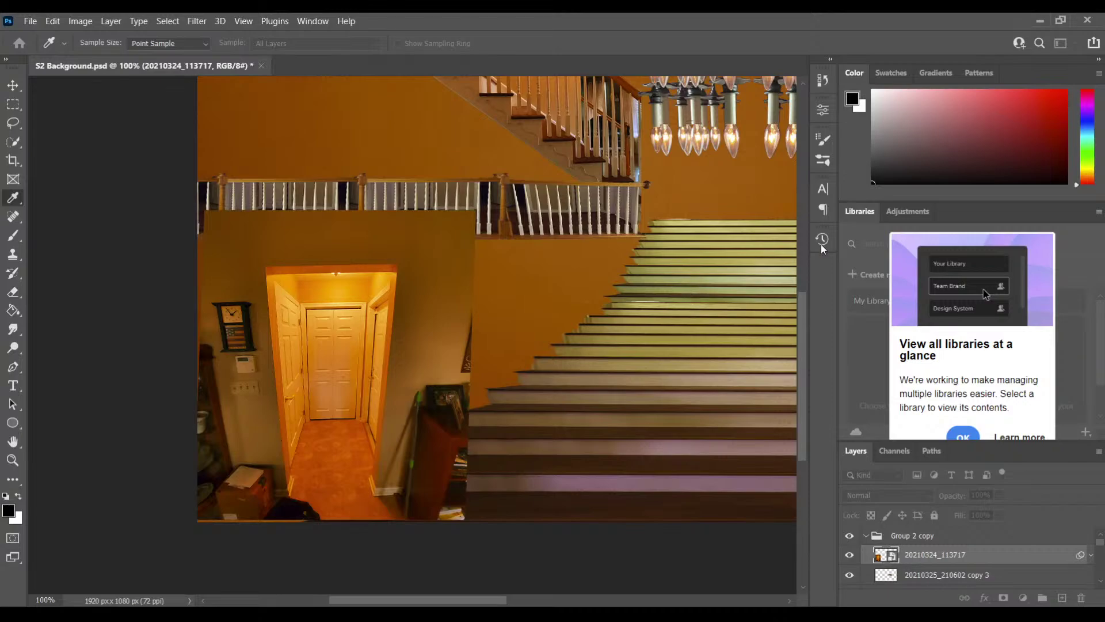
key("v")
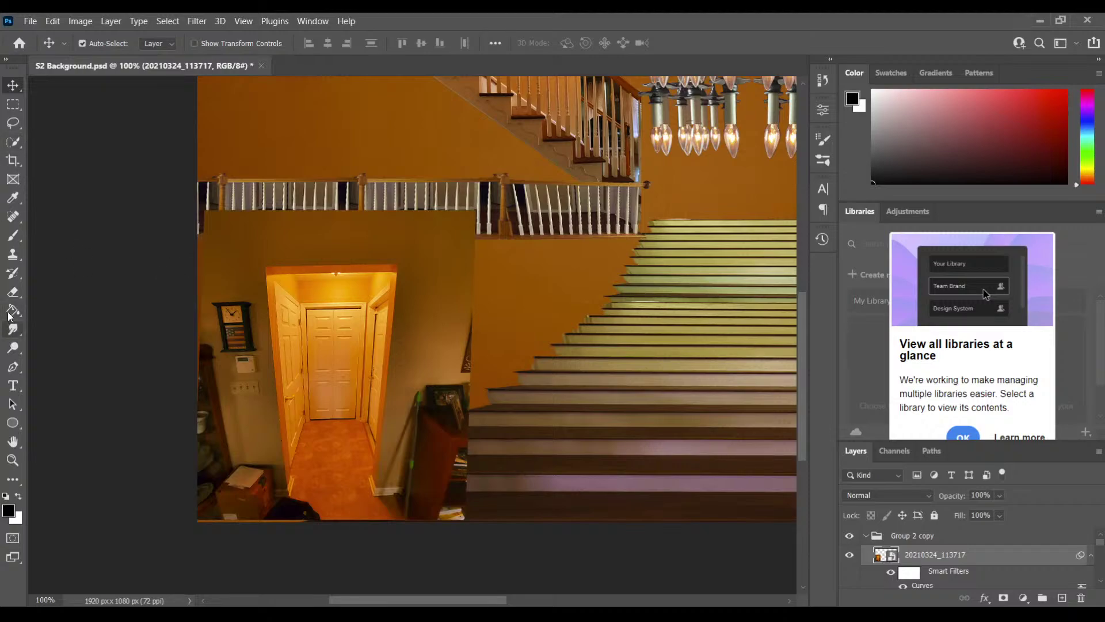
Step: Rasterize the doorway layer and erase the wall, furniture and floor around the door frame with a soft 86 px Eraser
left_click(12, 292)
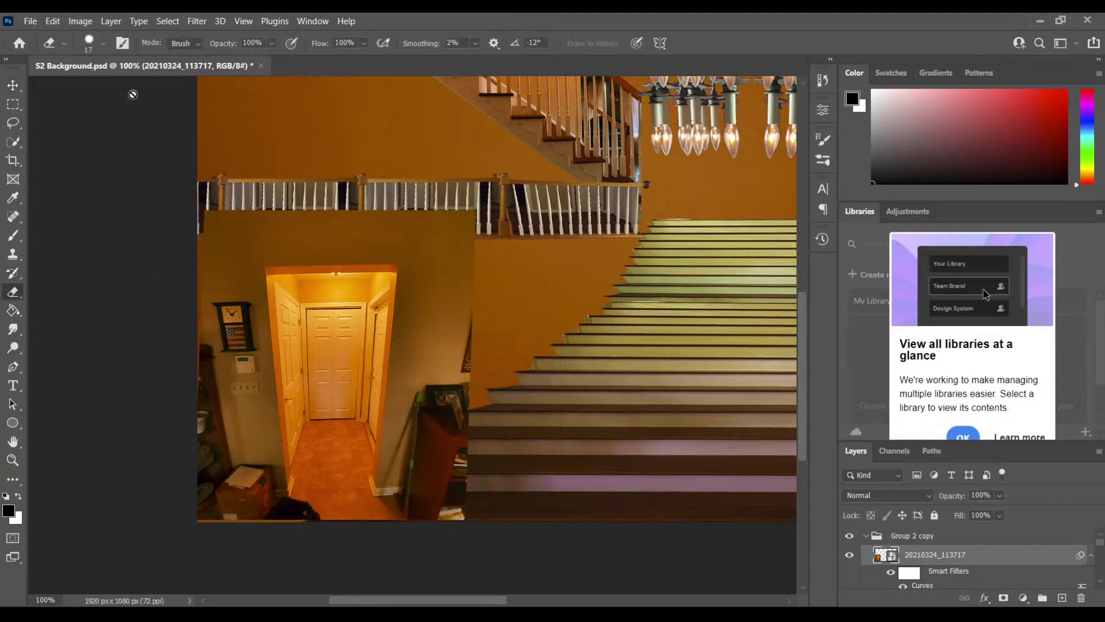
key("shift+bracketleft")
key("shift+bracketleft")
key("bracketleft")
key("bracketright")
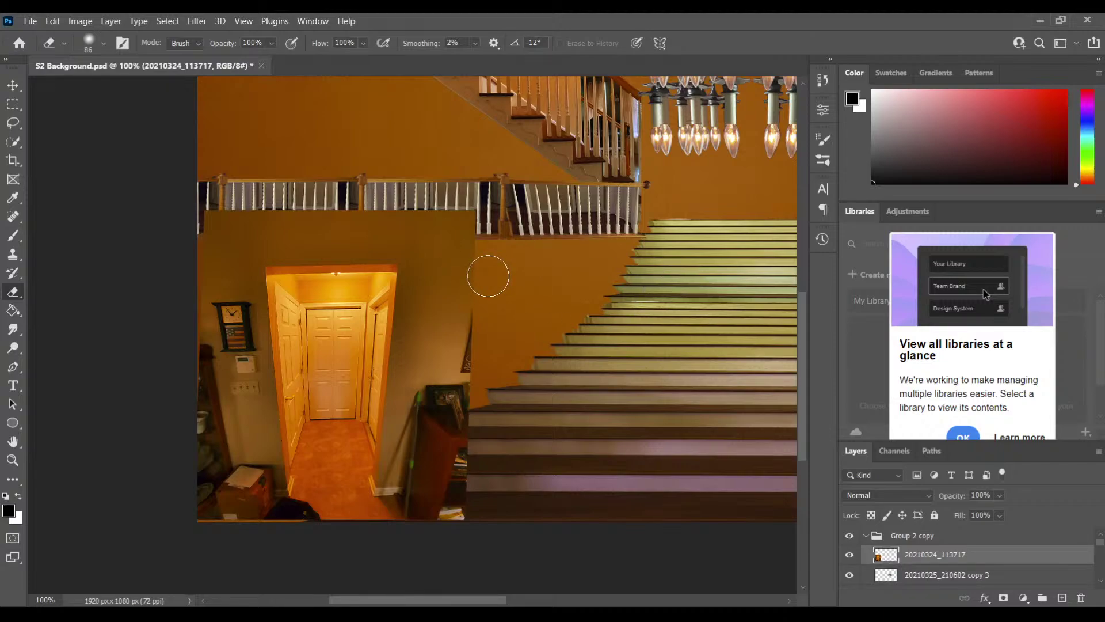
mouse_move(480, 219)
left_mouse_down()
mouse_move(478, 276)
mouse_move(486, 254)
mouse_move(482, 445)
mouse_move(469, 412)
mouse_move(490, 389)
mouse_move(454, 501)
mouse_move(440, 502)
mouse_move(442, 431)
mouse_move(423, 515)
mouse_move(416, 490)
mouse_move(423, 452)
mouse_move(416, 503)
mouse_move(431, 393)
mouse_move(423, 434)
mouse_move(432, 446)
mouse_move(459, 367)
mouse_move(471, 369)
mouse_move(458, 439)
mouse_move(442, 212)
mouse_move(348, 219)
mouse_move(342, 206)
mouse_move(363, 223)
mouse_move(303, 200)
mouse_move(376, 217)
mouse_move(210, 217)
mouse_move(195, 263)
mouse_move(203, 524)
mouse_move(209, 406)
mouse_move(256, 521)
mouse_move(228, 429)
mouse_move(227, 335)
mouse_move(242, 358)
mouse_move(224, 298)
left_mouse_up()
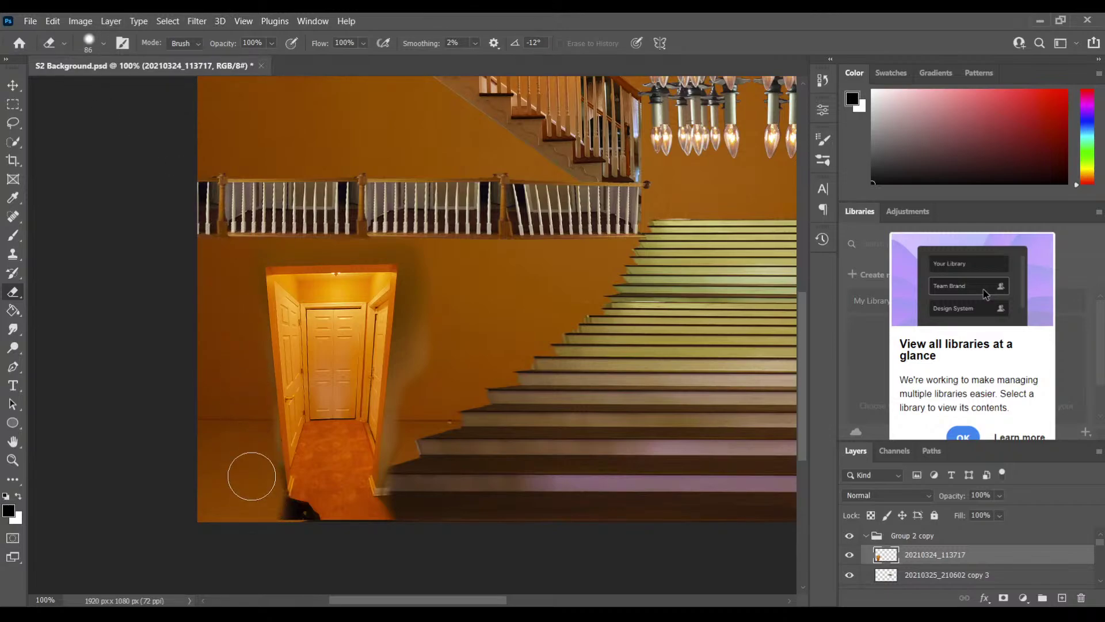
mouse_move(264, 506)
left_mouse_down()
mouse_move(289, 554)
mouse_move(310, 533)
mouse_move(298, 526)
mouse_move(334, 520)
mouse_move(357, 534)
mouse_move(342, 521)
mouse_move(384, 524)
left_mouse_up()
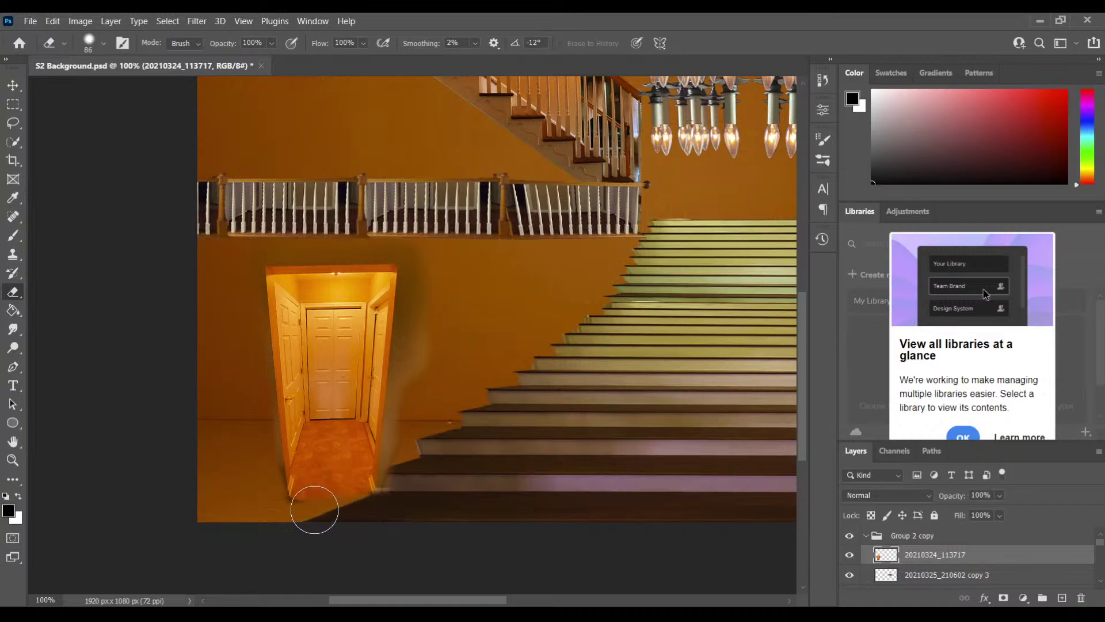
mouse_move(279, 503)
left_mouse_down()
mouse_move(387, 503)
mouse_move(295, 504)
left_mouse_up()
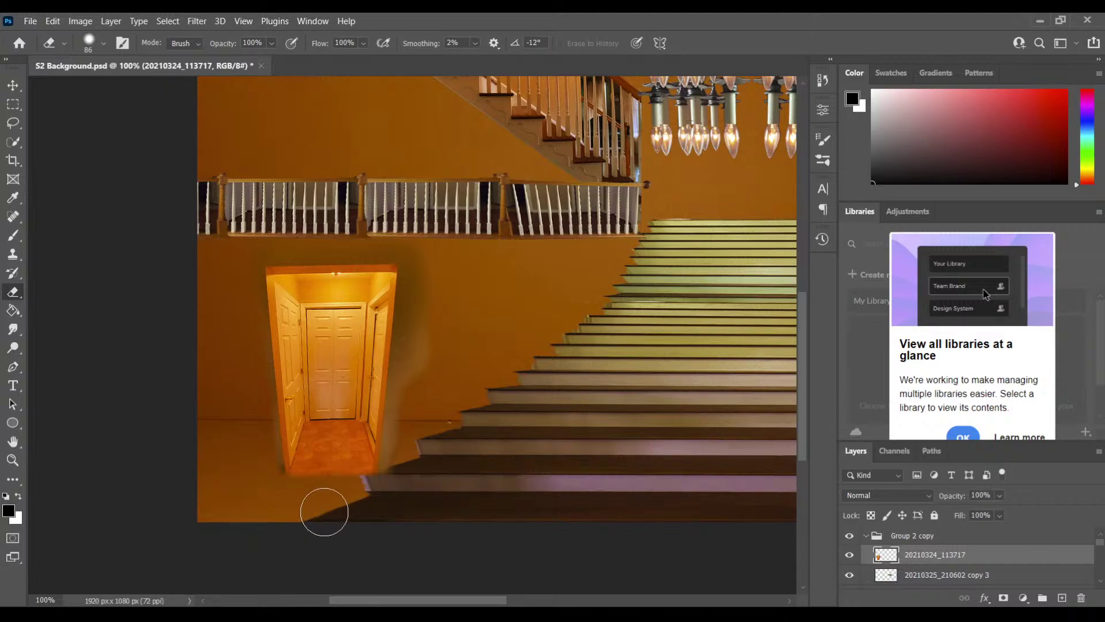
Step: Move the erased doorway up onto the wall left of the stairs so its base meets the floor line
left_click(13, 85)
left_click_drag(371, 381, 332, 336)
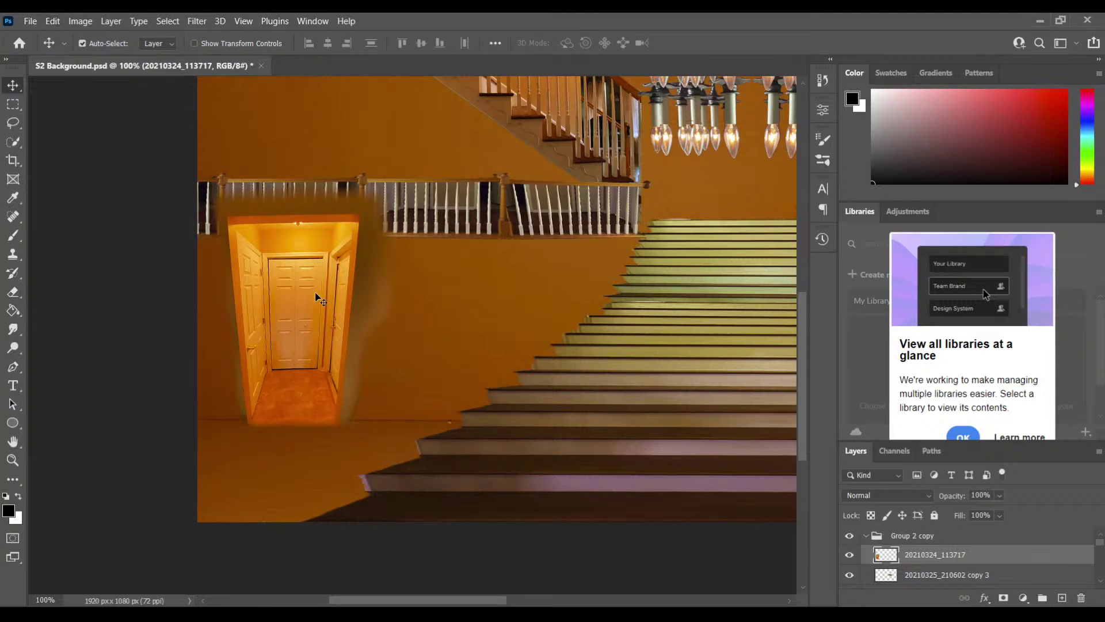
left_click_drag(315, 293, 352, 295)
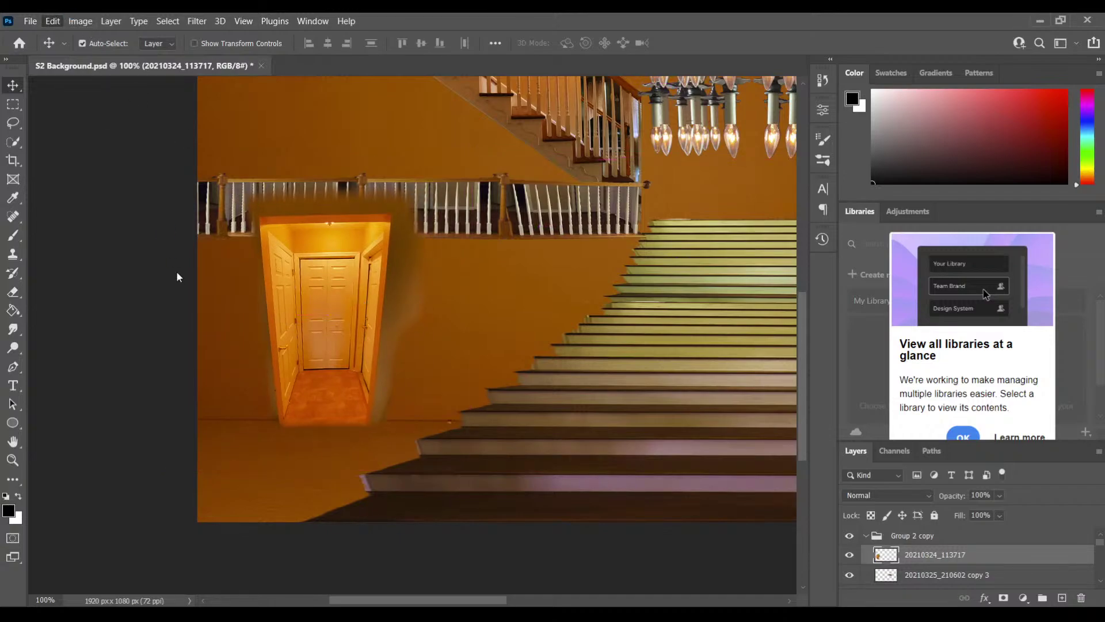
Step: Reduce the doorway's height to 86.78% and nudge it up so its base sits on the floor line again
key("ctrl+t")
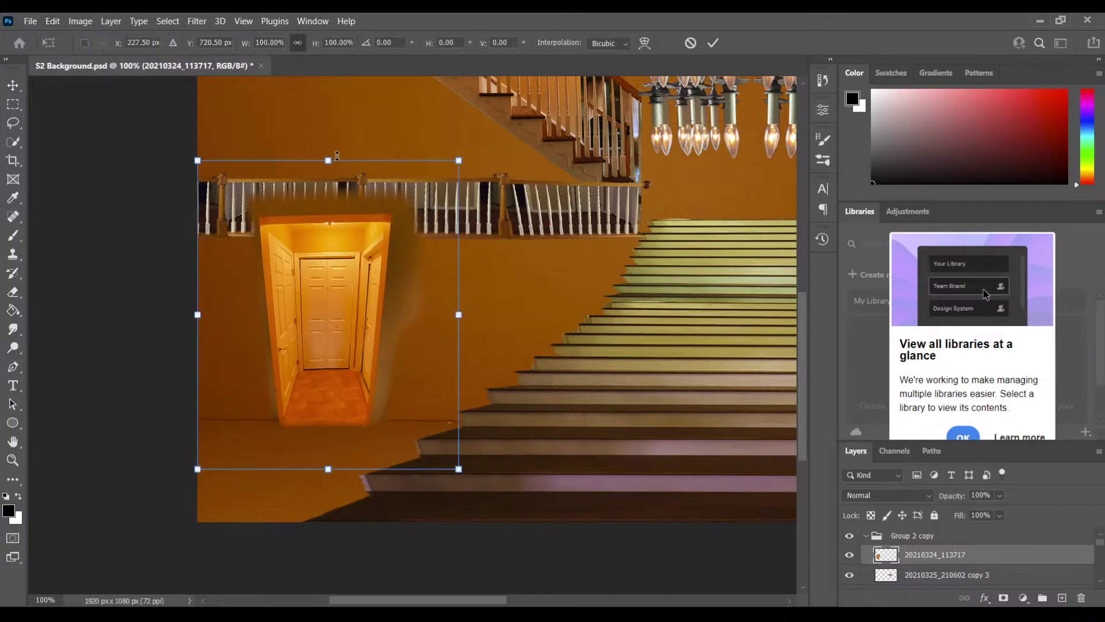
left_click_drag(326, 160, 325, 202)
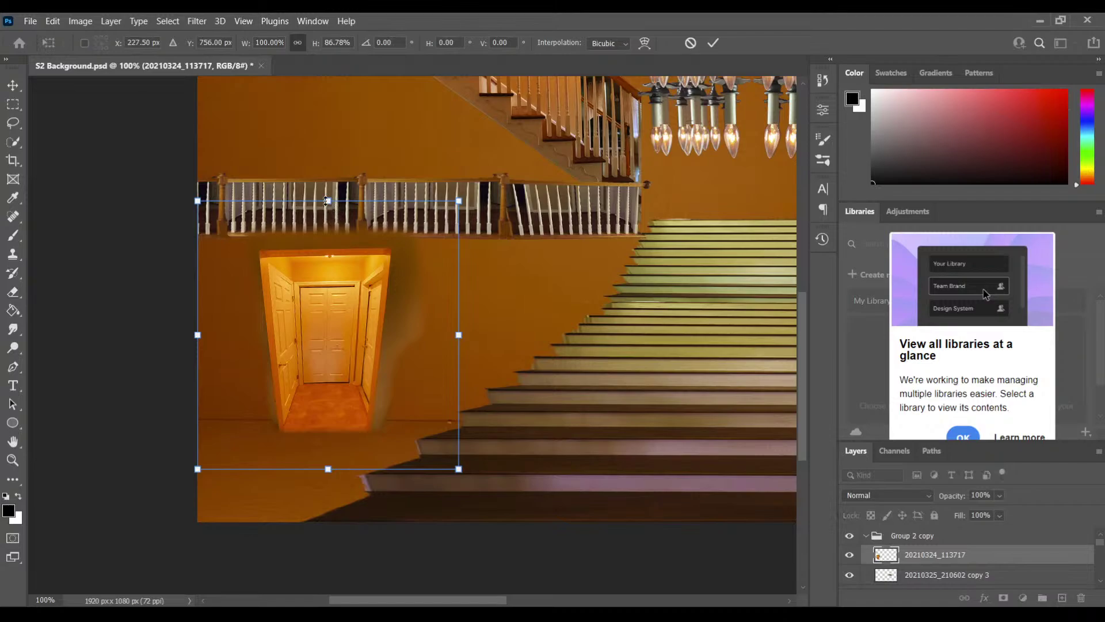
key("Up")
key("Up")
key("Up")
key("Up")
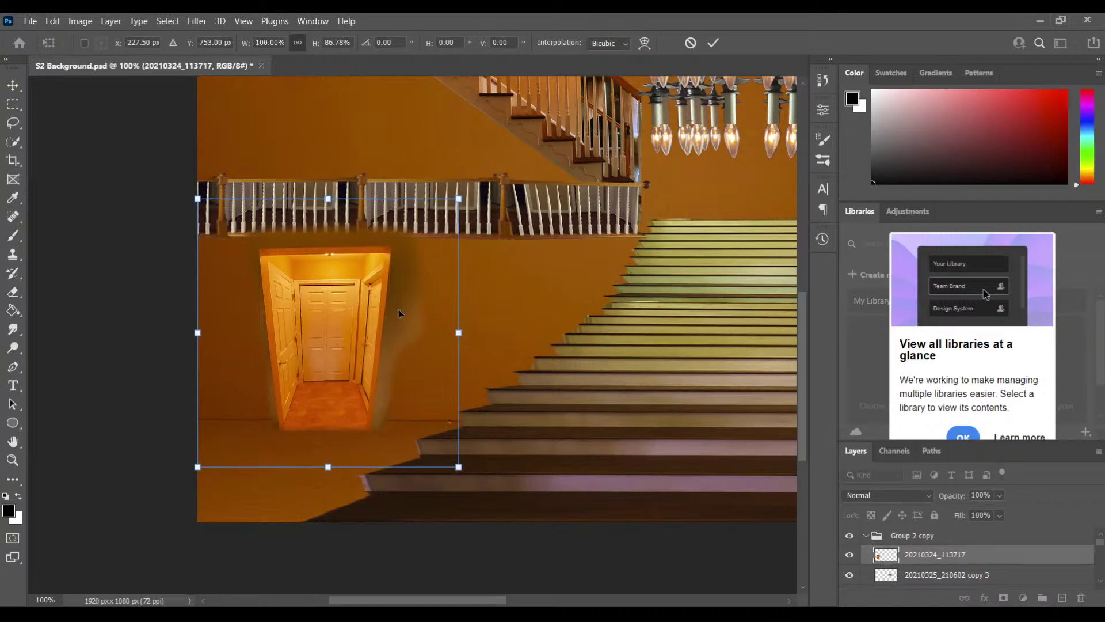
key("Up")
key("Up")
key("Up")
key("Up")
key("Up")
key("Up")
key("Up")
key("Up")
key("Up")
key("Up")
key("Up")
key("Up")
key("Up")
key("Up")
key("Up")
key("Up")
key("Up")
key("Up")
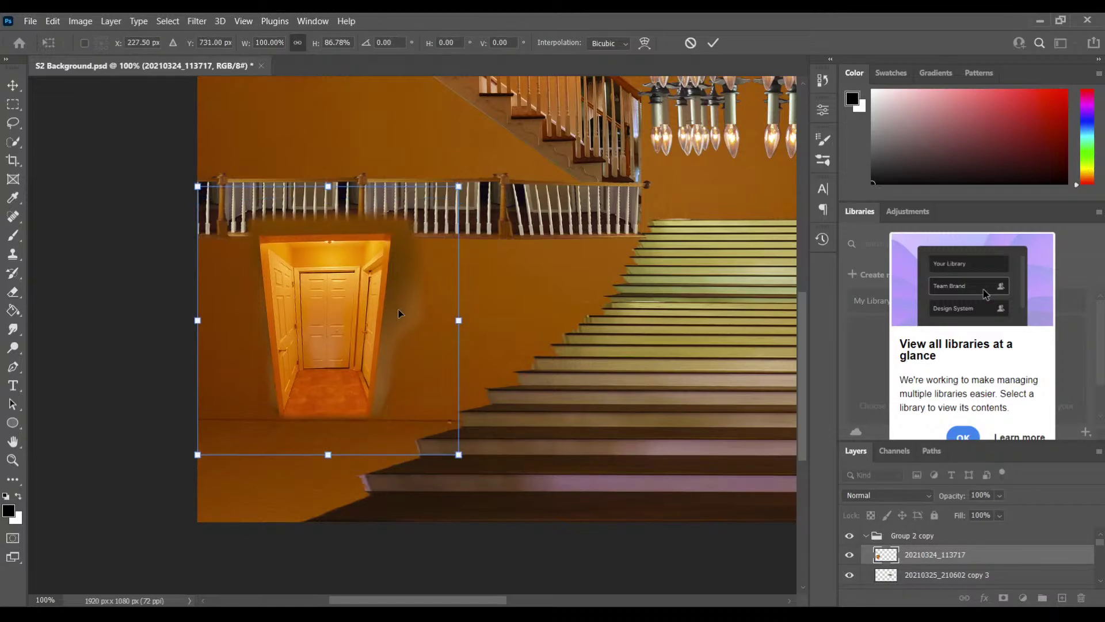
key("Down")
key("Down")
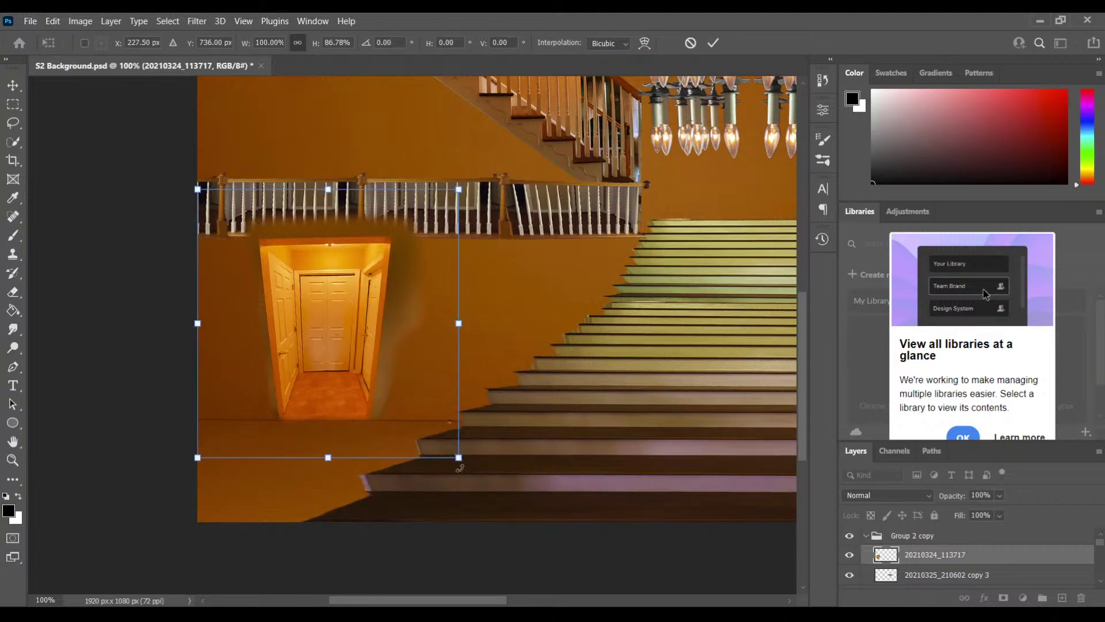
Step: Skew the doorway's lower-right corner slightly and lower its height to 83.67% so it fits beneath the railing, keeping its base on the floor line
left_click_drag(461, 468, 458, 473)
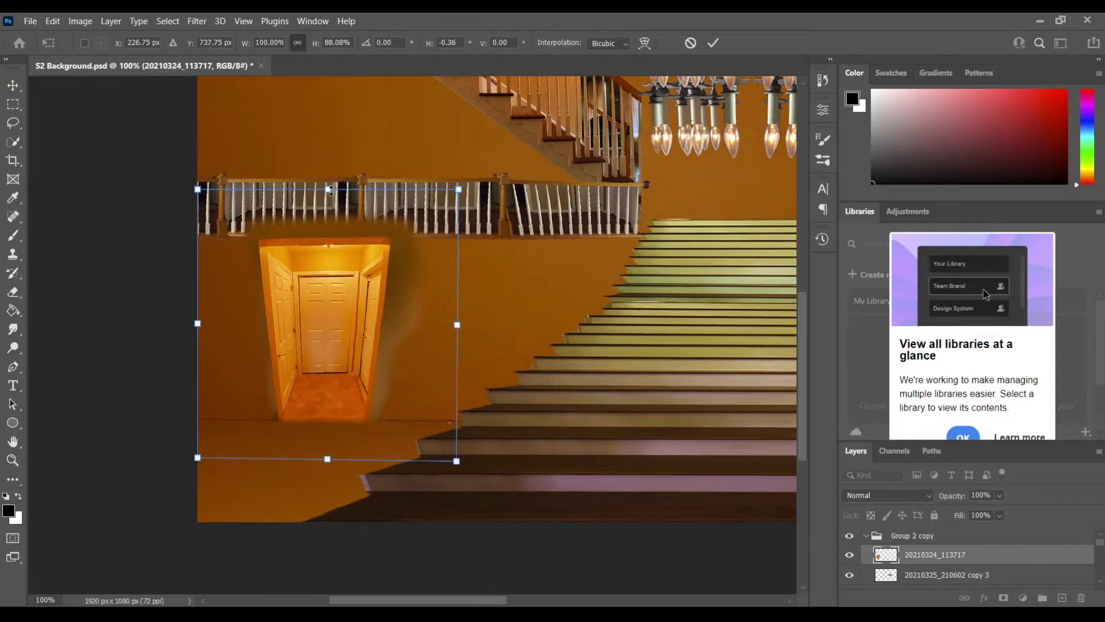
left_click_drag(330, 190, 332, 201)
key("Up")
key("Up")
key("Up")
key("Up")
key("Up")
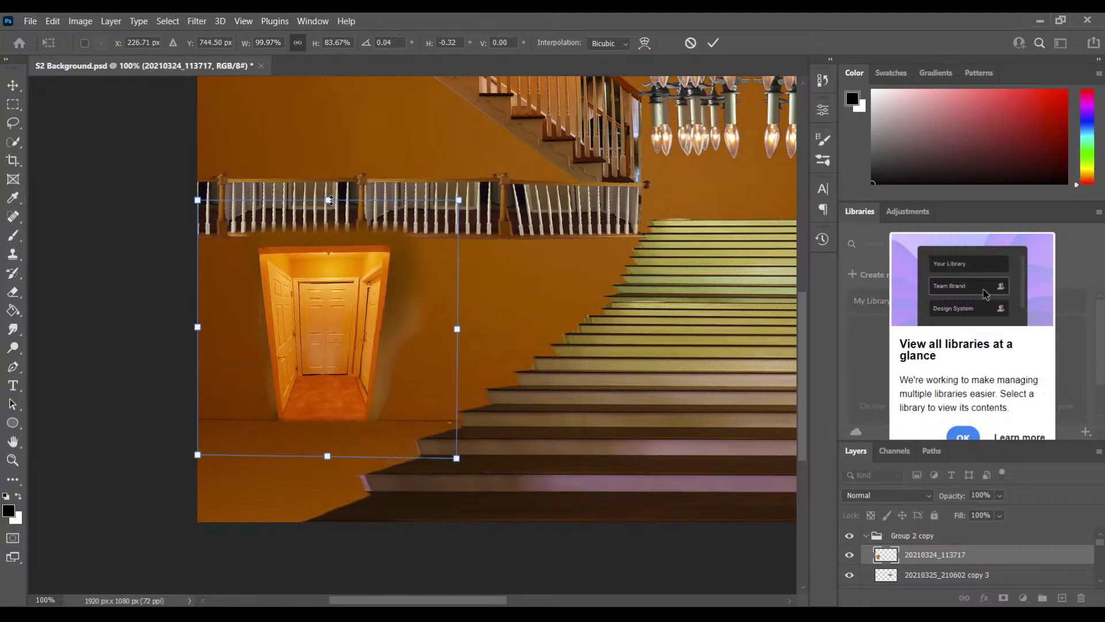
Step: Shift the doorway right along the wall toward the stairs and apply the transform
key("Right")
key("Right")
key("Right")
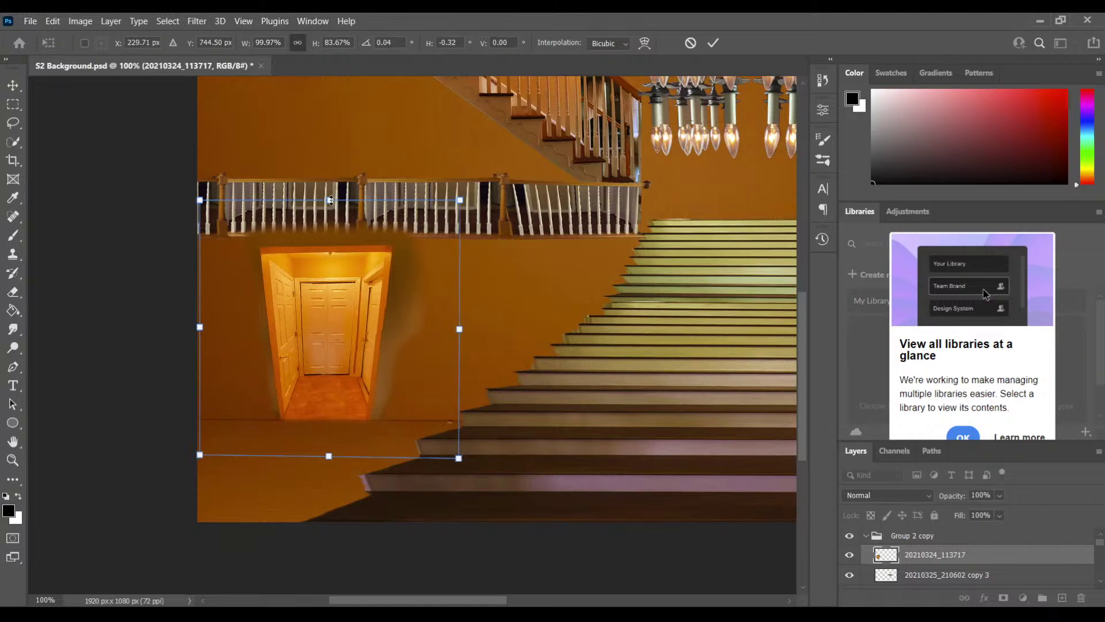
key("shift+Right")
key("shift+Right")
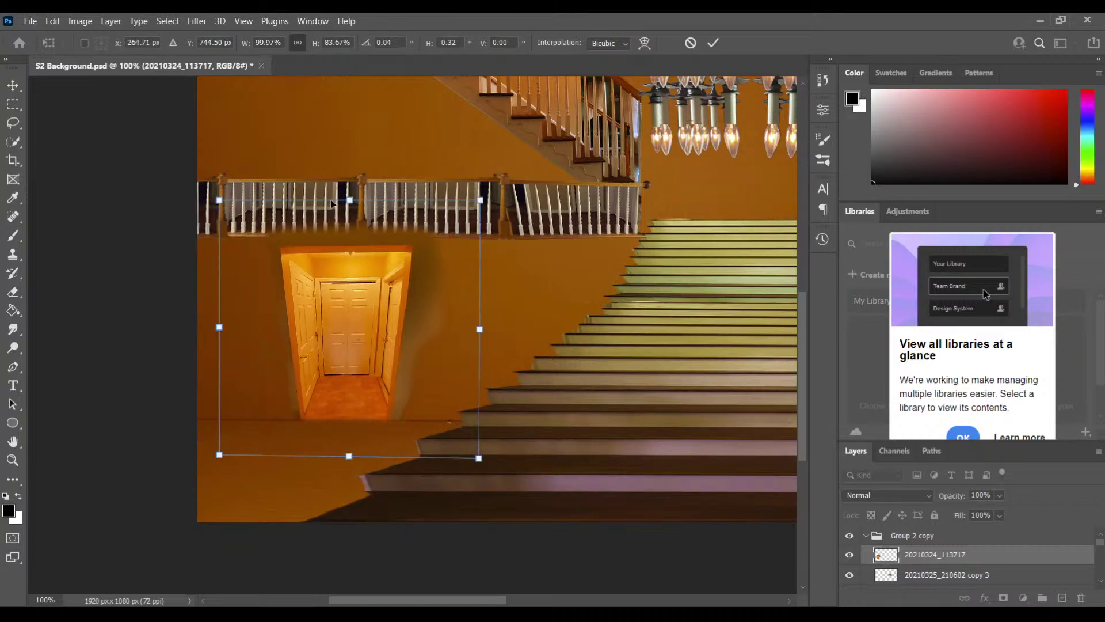
key("Right")
key("Right")
key("Right")
key("Right")
key("Right")
key("Right")
key("Left")
key("Left")
key("Left")
key("Left")
key("Left")
key("Left")
key("Left")
key("Left")
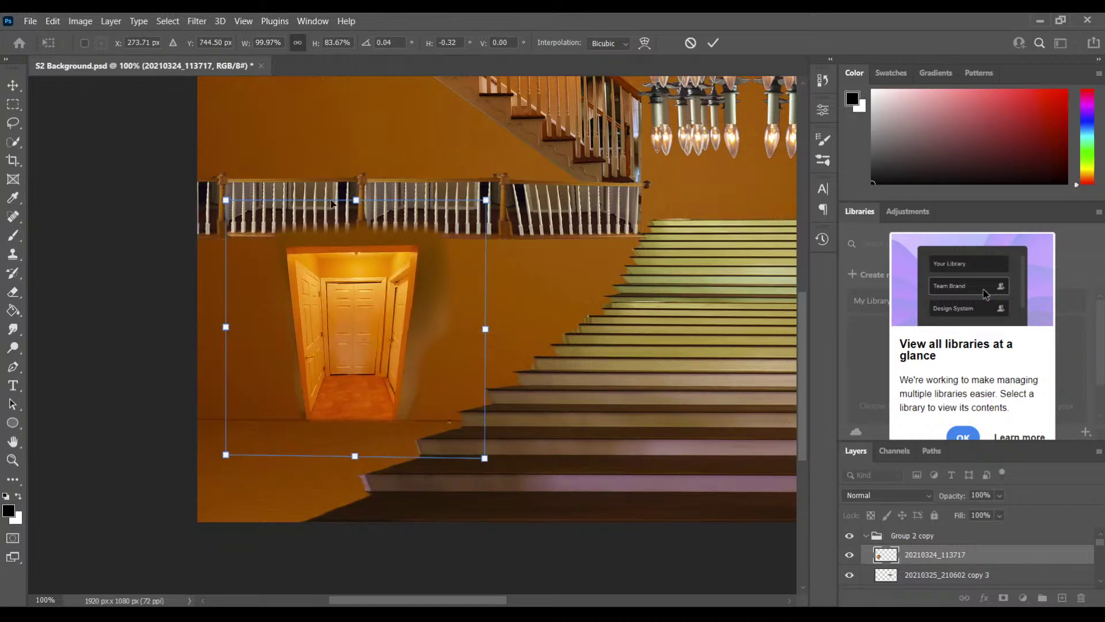
key("Return")
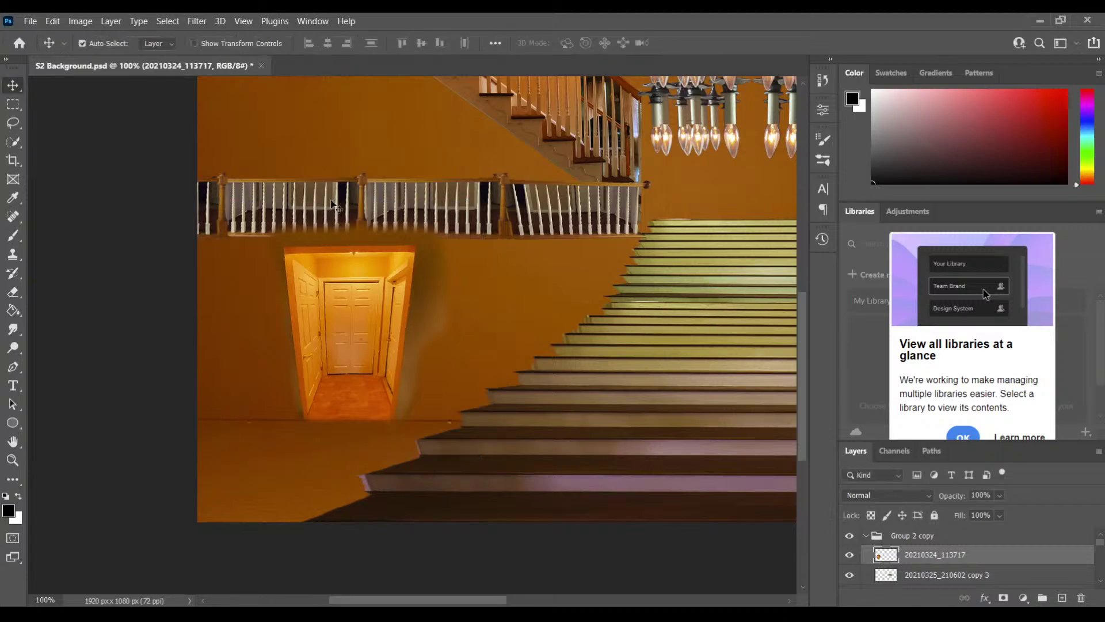
Step: Erase the leftover wall patches around the doorway up to the landing railing, and smudge the top edge of its frame
left_click(12, 296)
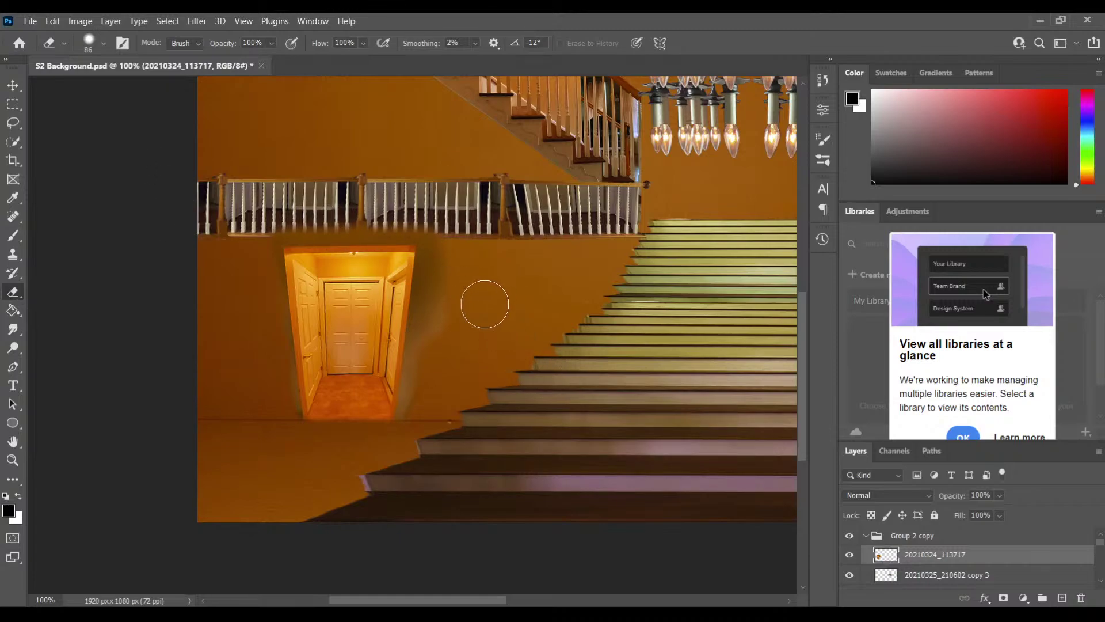
mouse_move(464, 298)
left_mouse_down()
mouse_move(449, 334)
mouse_move(458, 256)
mouse_move(435, 347)
mouse_move(432, 443)
left_mouse_up()
left_click_drag(450, 234, 424, 397)
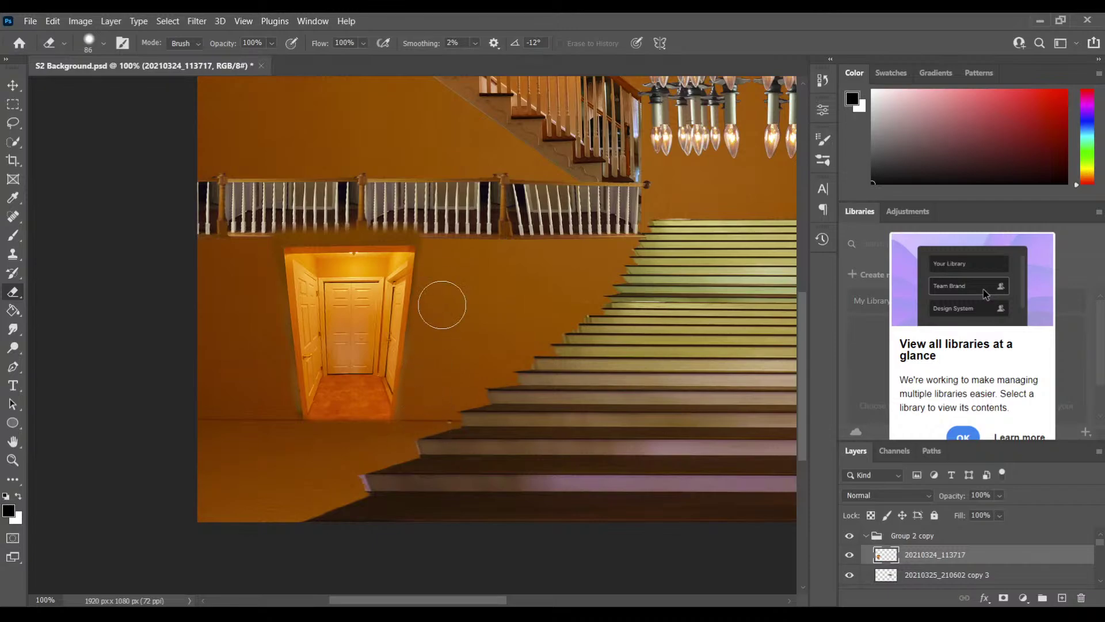
mouse_move(306, 210)
left_mouse_down()
mouse_move(333, 228)
mouse_move(414, 230)
mouse_move(351, 196)
mouse_move(328, 218)
mouse_move(417, 221)
mouse_move(438, 230)
mouse_move(441, 252)
mouse_move(395, 230)
mouse_move(271, 210)
mouse_move(322, 220)
mouse_move(272, 224)
mouse_move(257, 251)
mouse_move(271, 395)
mouse_move(424, 372)
mouse_move(456, 396)
mouse_move(432, 451)
mouse_move(358, 456)
mouse_move(395, 449)
mouse_move(353, 447)
mouse_move(412, 390)
mouse_move(411, 196)
mouse_move(350, 221)
mouse_move(437, 231)
mouse_move(358, 227)
mouse_move(348, 189)
mouse_move(408, 204)
mouse_move(379, 216)
mouse_move(305, 212)
mouse_move(310, 224)
mouse_move(258, 174)
mouse_move(344, 189)
mouse_move(258, 193)
left_mouse_up()
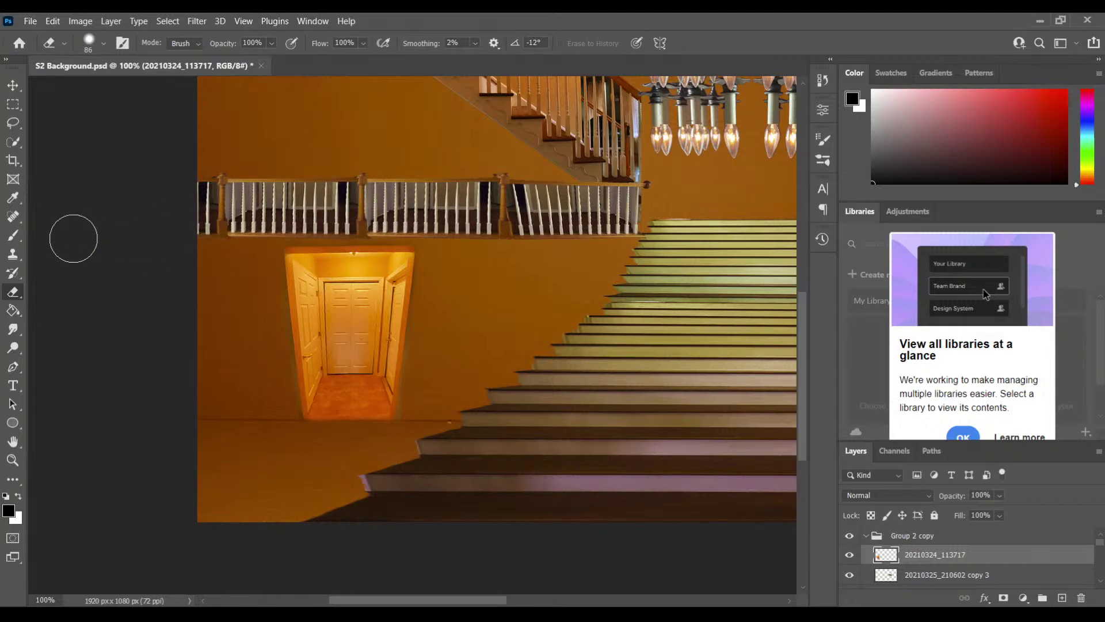
left_click(12, 329)
left_click_drag(343, 259, 344, 241)
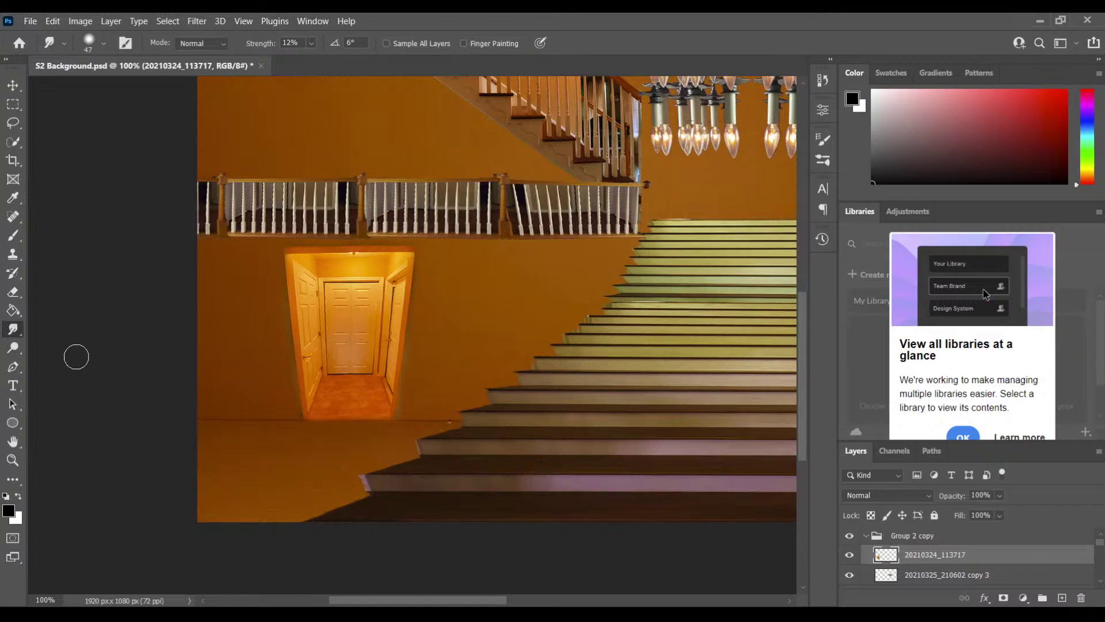
Step: Switch to the Clone Stamp tool and select the wall layer 20210324_113006 to work around the doorway's base
left_click(13, 254)
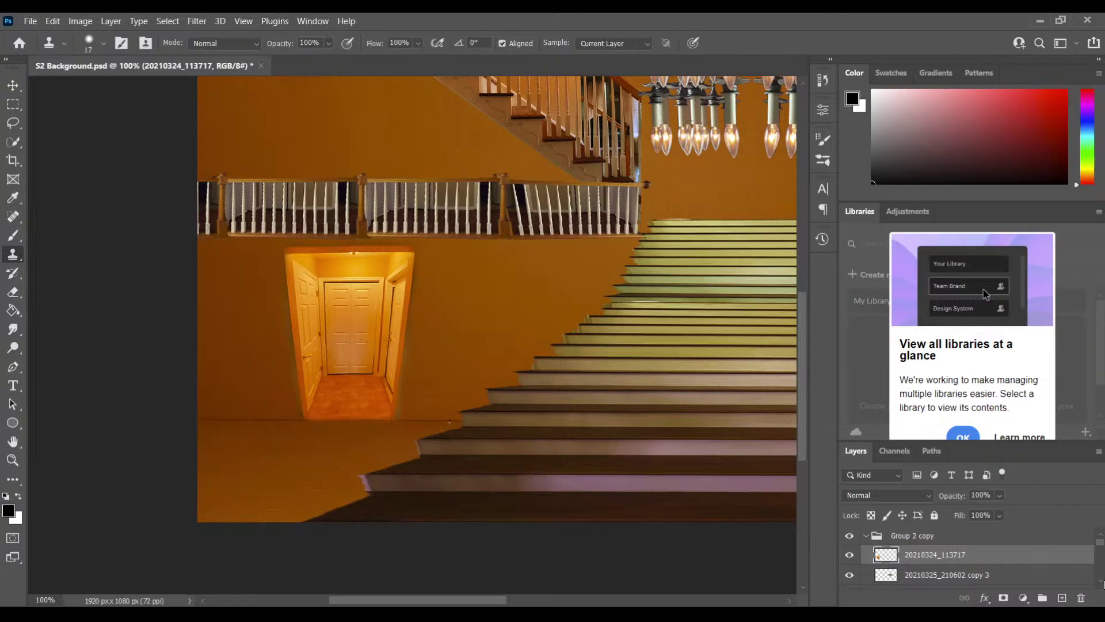
scroll(1100, 568, "down", 5)
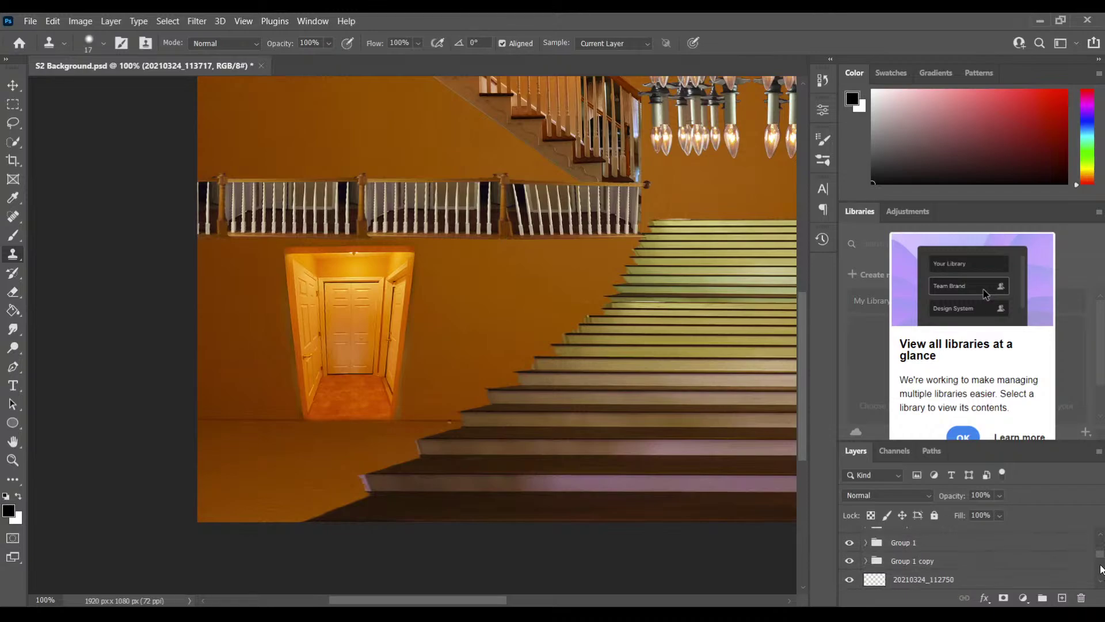
left_click(965, 567)
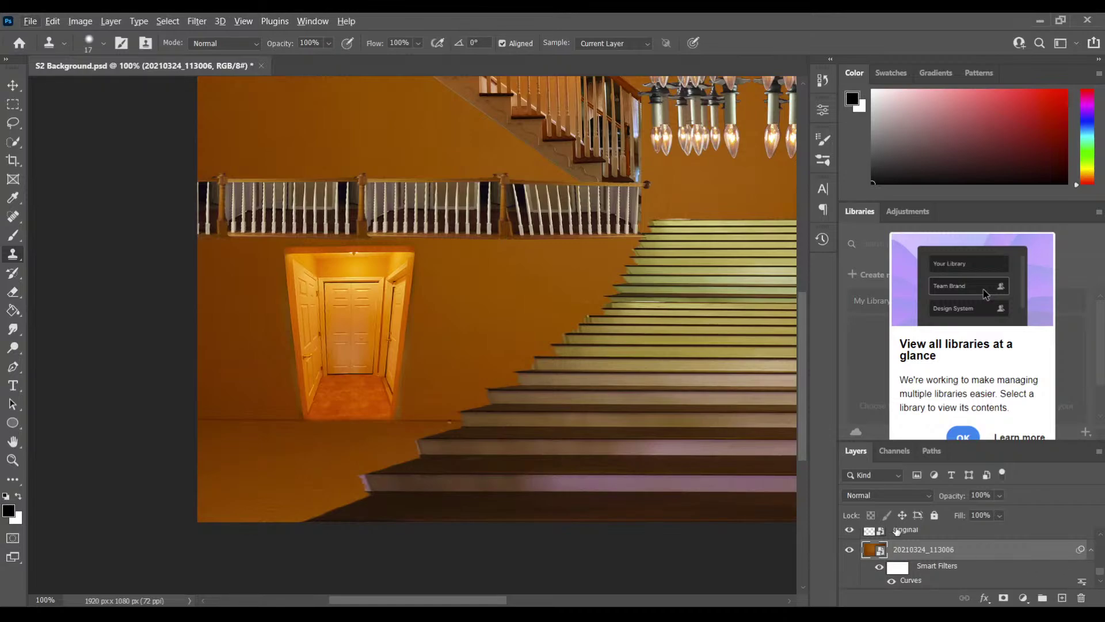
key("ctrl+plus")
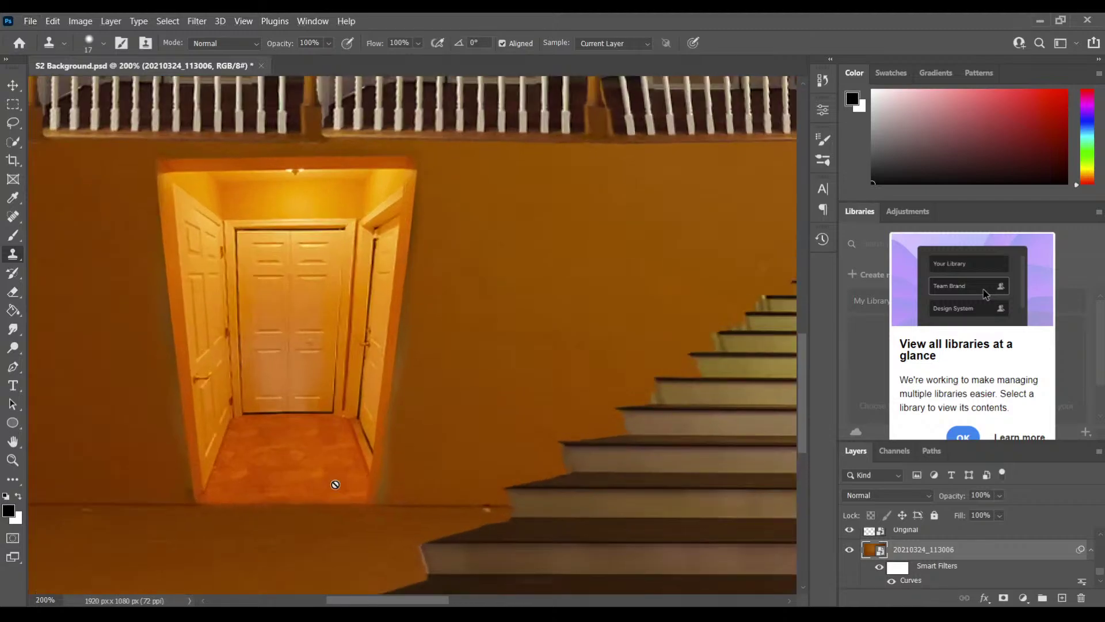
left_click_drag(803, 441, 802, 466)
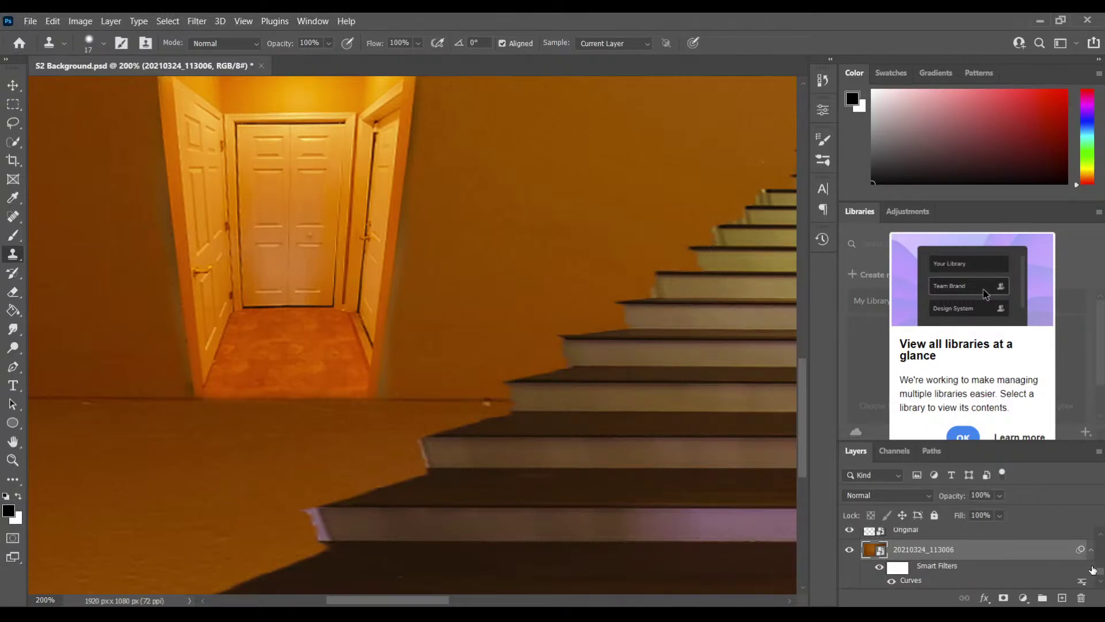
Step: Move the doorway layer 20210324_113717 out of Group 2 copy to the top of the layer stack, and collapse the group
left_click_drag(1100, 576, 1099, 525)
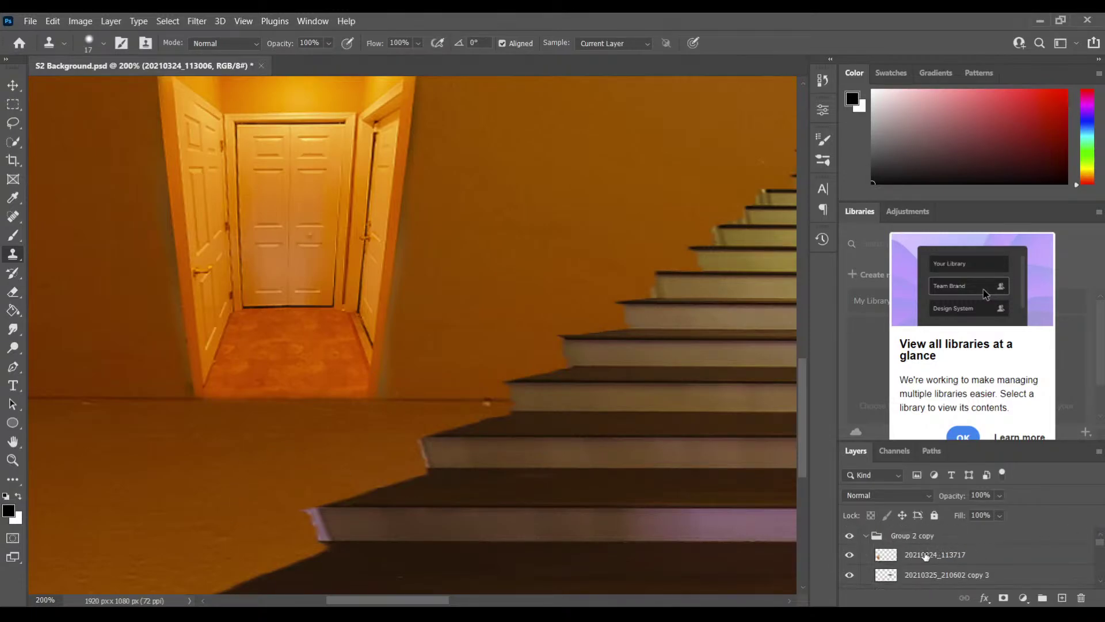
left_click(866, 536)
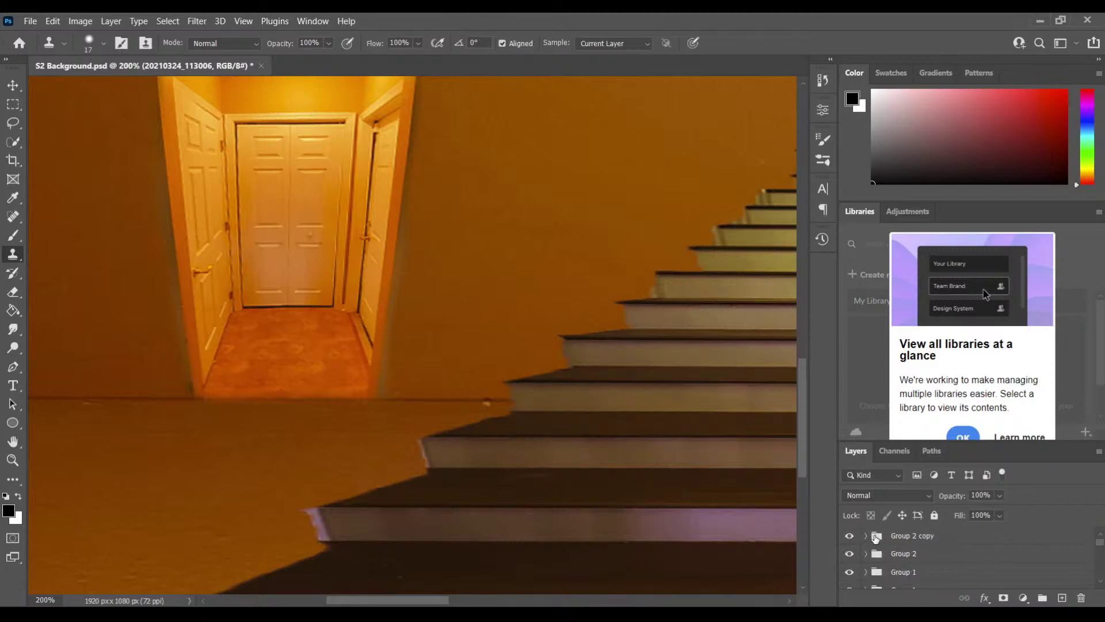
left_click(1100, 586)
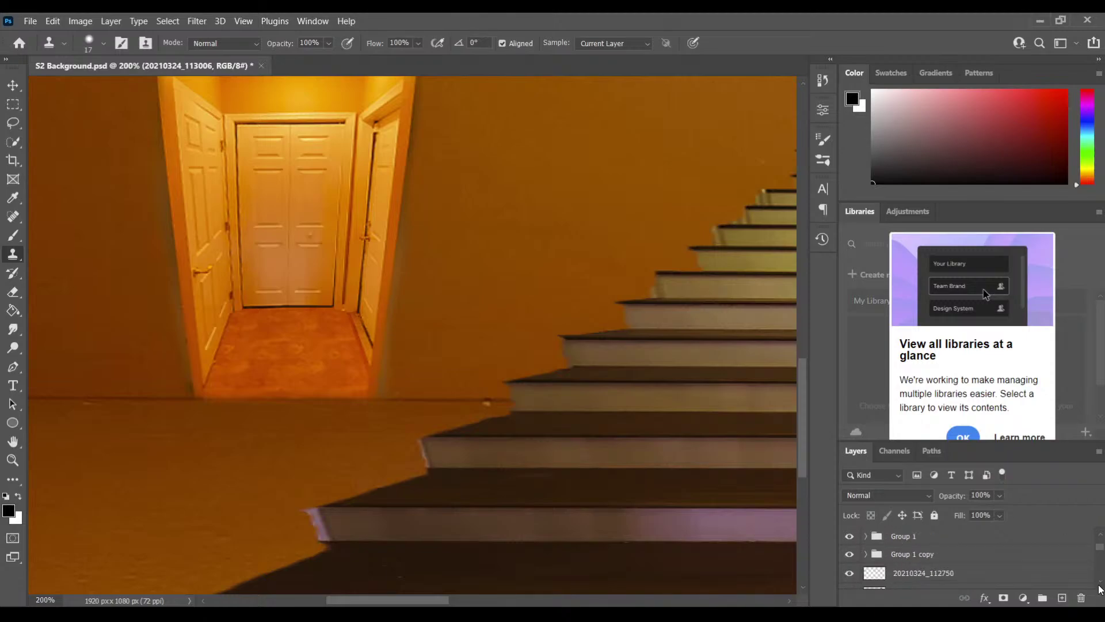
left_click(1099, 537)
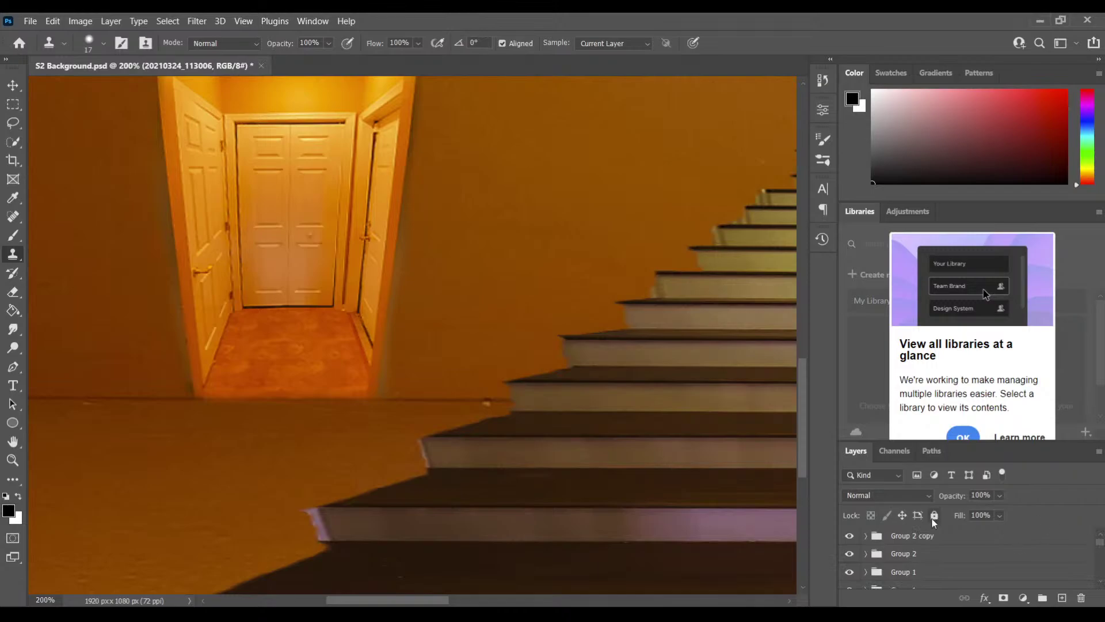
left_click(866, 536)
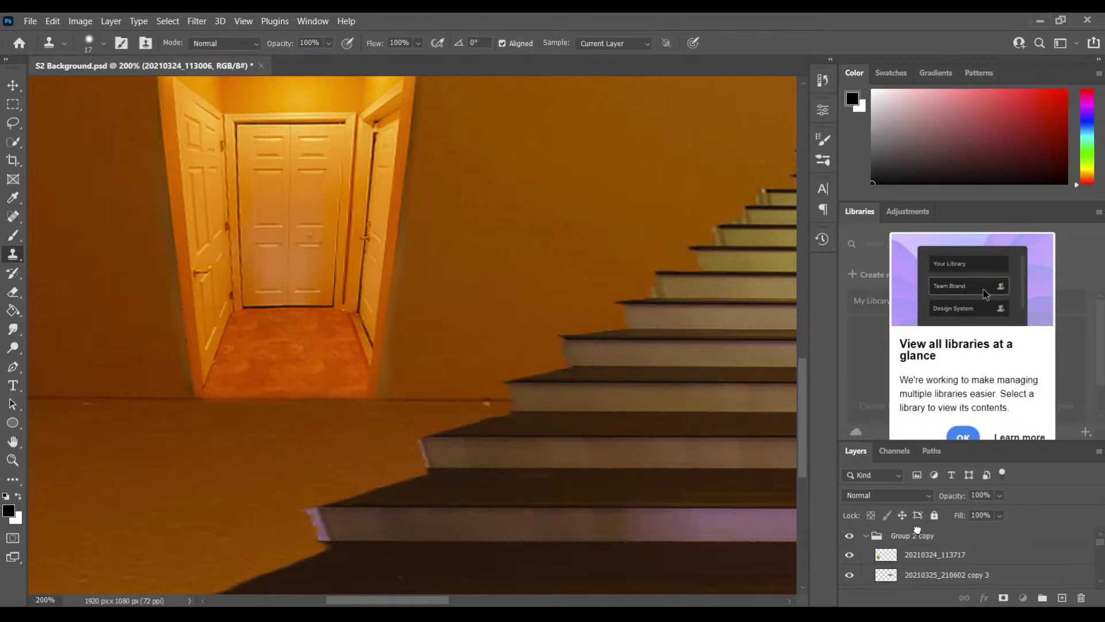
left_click_drag(897, 555, 864, 542)
left_click(865, 555)
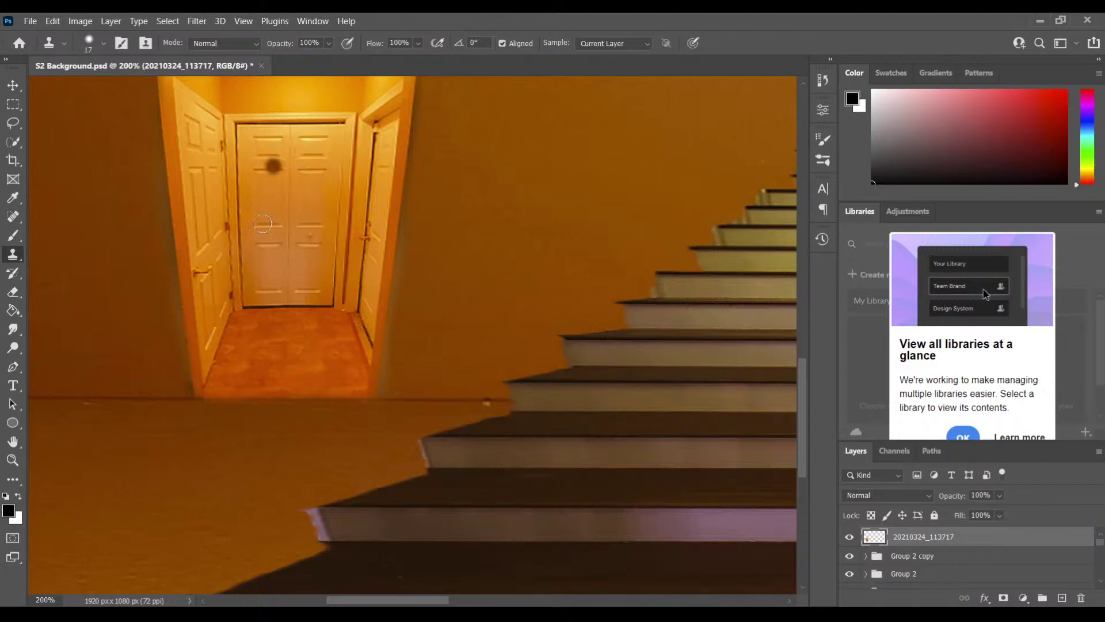
Step: Clone the surrounding floor texture over the bright orange floor inside the left doorway
left_click(254, 381)
mouse_move(255, 348)
left_mouse_down()
mouse_move(290, 337)
mouse_move(299, 369)
mouse_move(273, 383)
mouse_move(287, 367)
mouse_move(301, 385)
mouse_move(330, 360)
mouse_move(357, 382)
mouse_move(337, 320)
mouse_move(352, 391)
mouse_move(355, 372)
mouse_move(287, 320)
mouse_move(239, 337)
mouse_move(237, 386)
mouse_move(275, 358)
left_mouse_up()
key("ctrl+z")
mouse_move(227, 392)
left_mouse_down()
mouse_move(242, 333)
mouse_move(258, 331)
mouse_move(248, 323)
mouse_move(330, 332)
mouse_move(308, 323)
mouse_move(326, 321)
mouse_move(342, 374)
mouse_move(347, 355)
mouse_move(345, 390)
mouse_move(324, 352)
mouse_move(327, 388)
mouse_move(311, 392)
mouse_move(266, 358)
mouse_move(262, 397)
mouse_move(298, 391)
mouse_move(282, 393)
mouse_move(286, 377)
mouse_move(265, 369)
mouse_move(276, 349)
mouse_move(309, 349)
mouse_move(308, 377)
mouse_move(331, 365)
left_mouse_up()
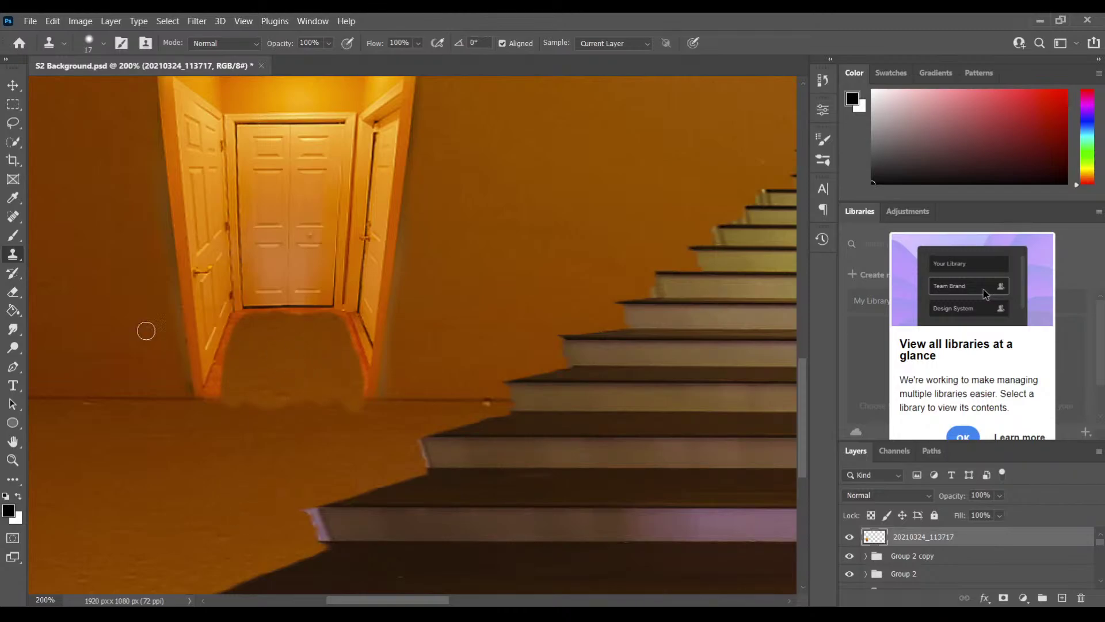
Step: Smudge the edges of the cloned doorway floor against the door frames with a 12 px brush at 60% strength
left_click(13, 329)
key("bracketleft")
key("bracketleft")
key("bracketleft")
key("bracketleft")
key("bracketleft")
key("bracketleft")
key("bracketleft")
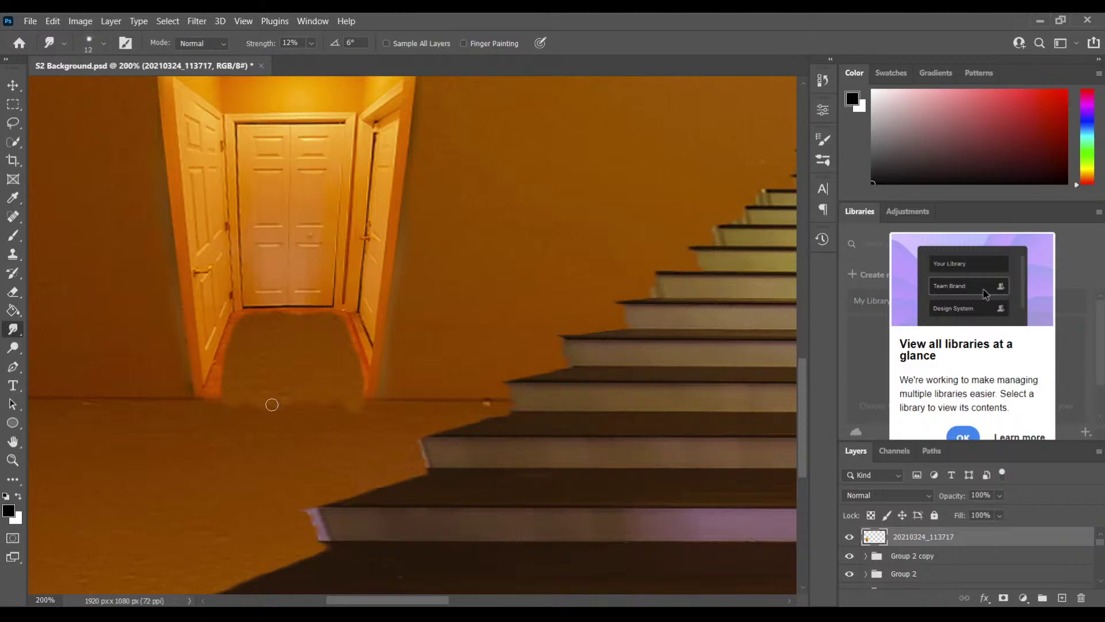
mouse_move(236, 384)
left_mouse_down()
mouse_move(211, 378)
mouse_move(226, 376)
mouse_move(225, 351)
left_mouse_up()
mouse_move(212, 395)
left_mouse_down()
mouse_move(212, 365)
mouse_move(223, 378)
mouse_move(230, 325)
mouse_move(340, 315)
mouse_move(274, 310)
mouse_move(320, 302)
mouse_move(320, 318)
mouse_move(346, 321)
mouse_move(352, 364)
mouse_move(368, 361)
mouse_move(358, 377)
mouse_move(370, 393)
mouse_move(362, 376)
mouse_move(358, 406)
mouse_move(361, 352)
mouse_move(335, 334)
mouse_move(357, 335)
mouse_move(344, 328)
mouse_move(336, 346)
mouse_move(336, 325)
mouse_move(353, 314)
mouse_move(342, 332)
mouse_move(358, 353)
mouse_move(340, 343)
mouse_move(356, 339)
mouse_move(348, 324)
mouse_move(338, 353)
mouse_move(370, 350)
mouse_move(360, 352)
mouse_move(361, 333)
mouse_move(359, 369)
mouse_move(343, 385)
mouse_move(352, 398)
mouse_move(414, 377)
mouse_move(353, 373)
mouse_move(390, 363)
left_mouse_up()
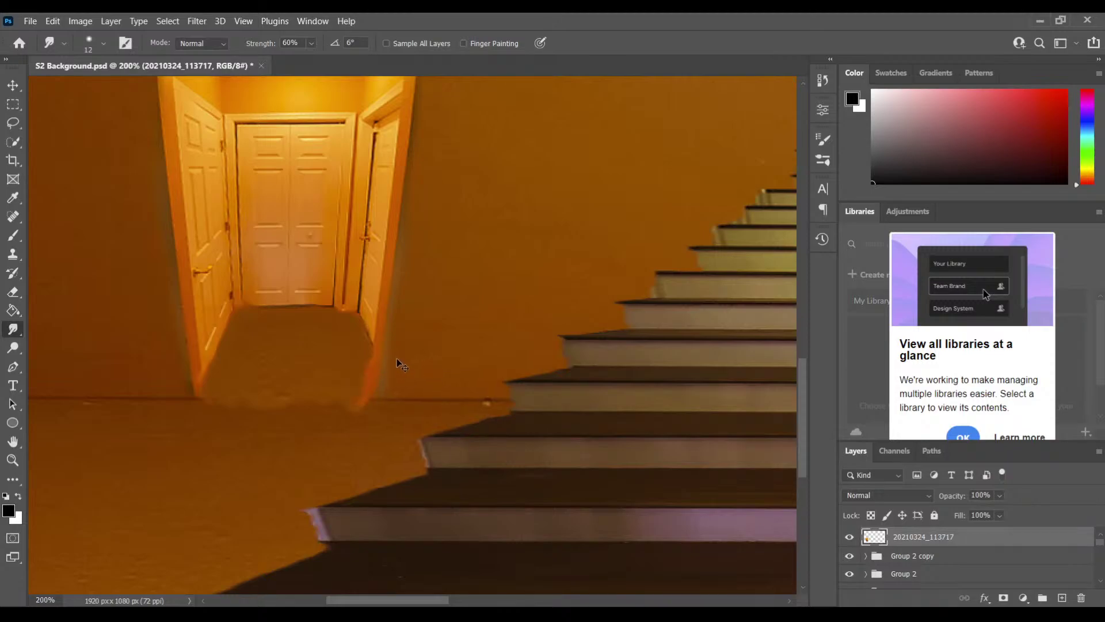
left_click_drag(360, 351, 355, 317)
key("ctrl+minus")
key("ctrl+minus")
key("ctrl+minus")
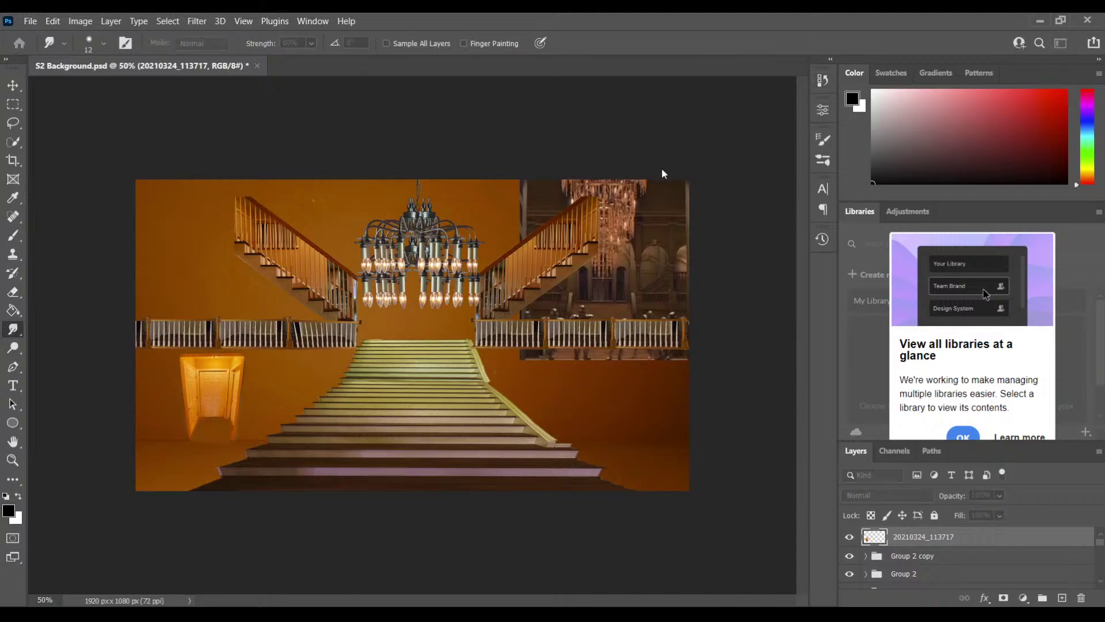
key("v")
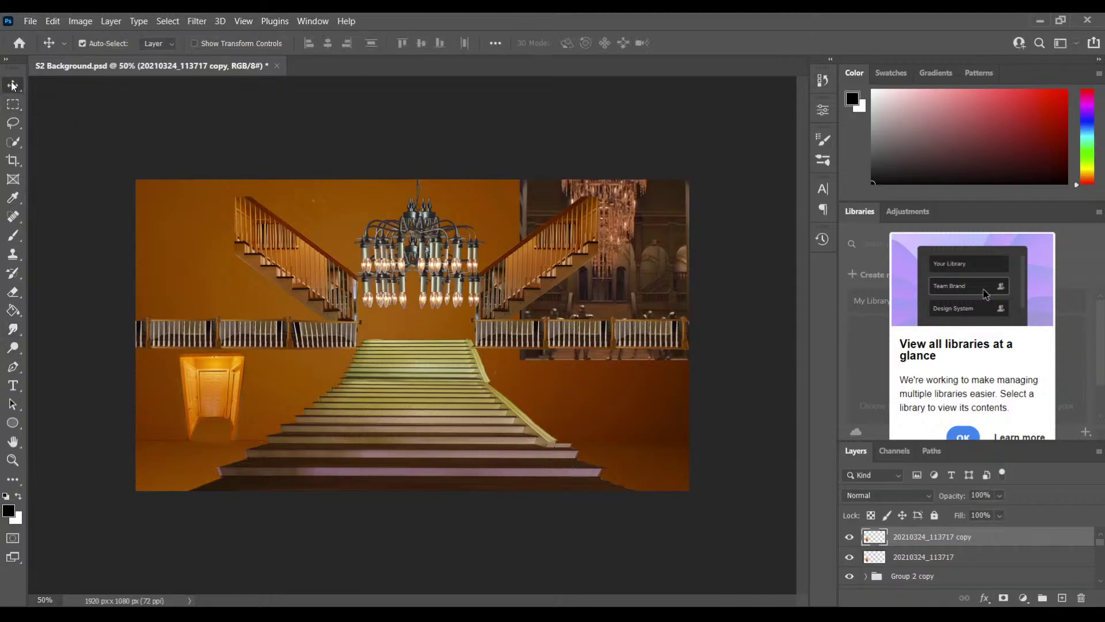
left_click_drag(219, 389, 643, 401)
key("Down")
key("Down")
key("Down")
key("Down")
key("Down")
key("Down")
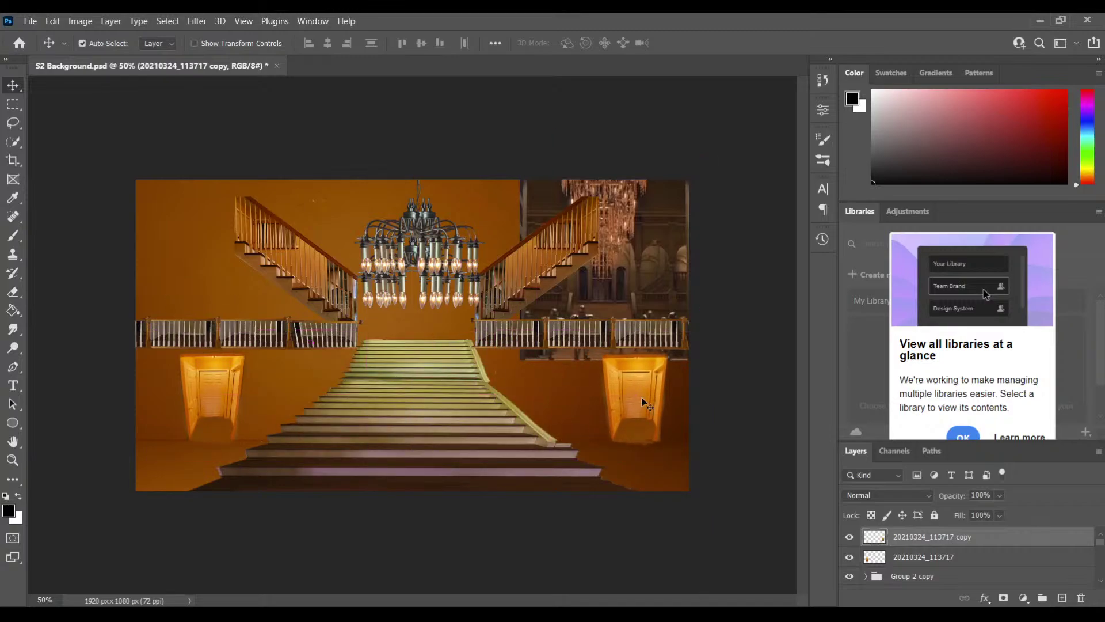
key("Delete")
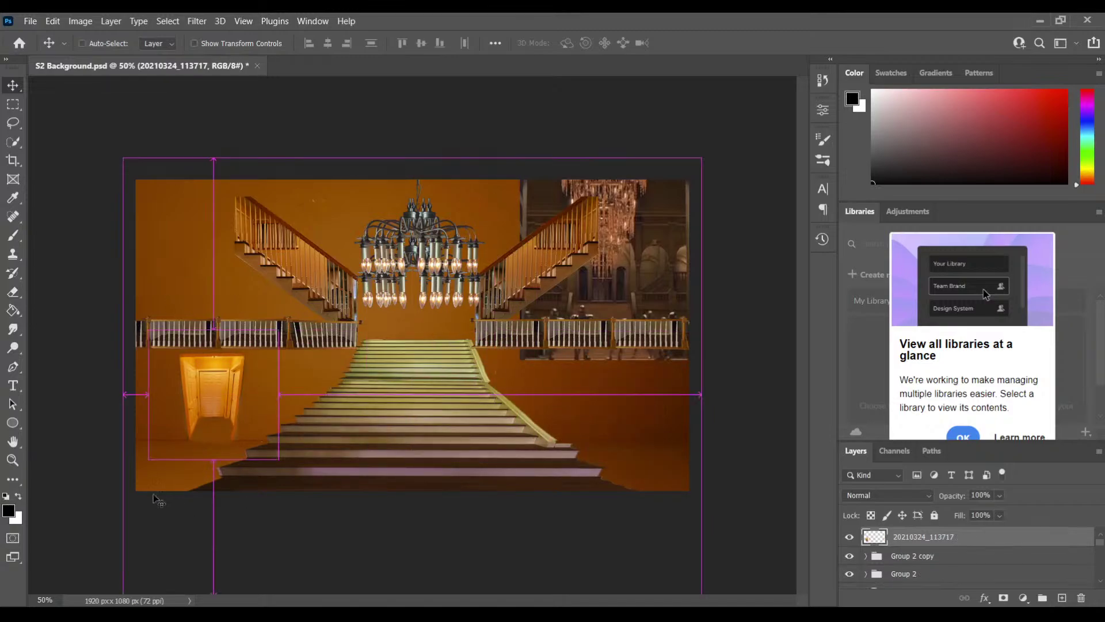
left_click_drag(213, 413, 267, 408)
key("ctrl+z")
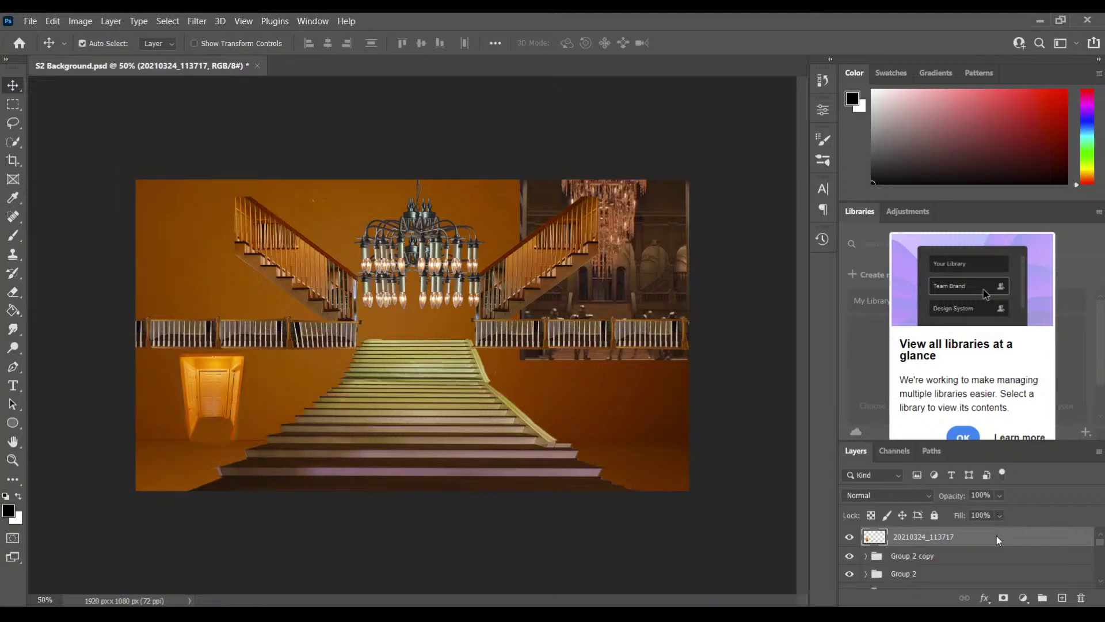
Step: Duplicate the doorway layer 20210324_113717 and position the copy on the right wall, opposite the original doorway
key("ctrl+o")
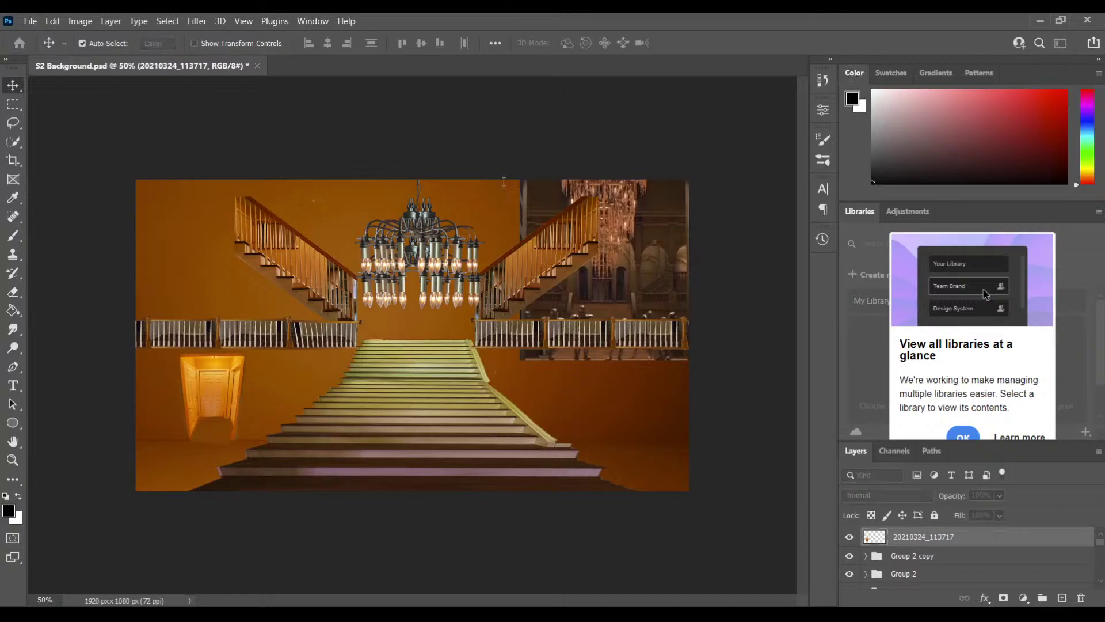
left_click(685, 181)
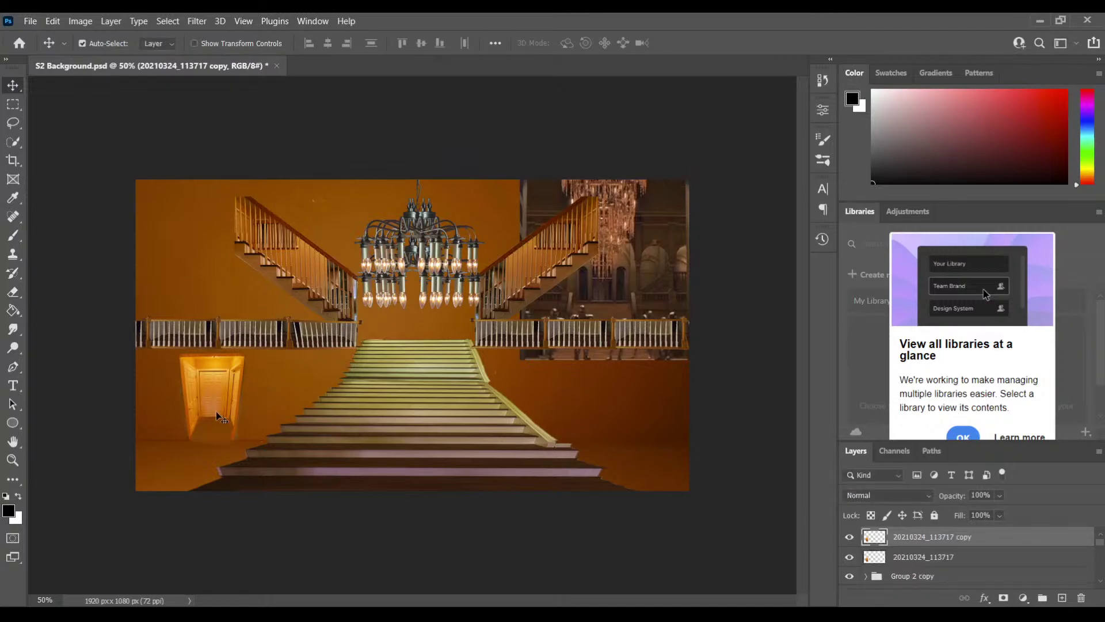
left_click_drag(216, 411, 642, 441)
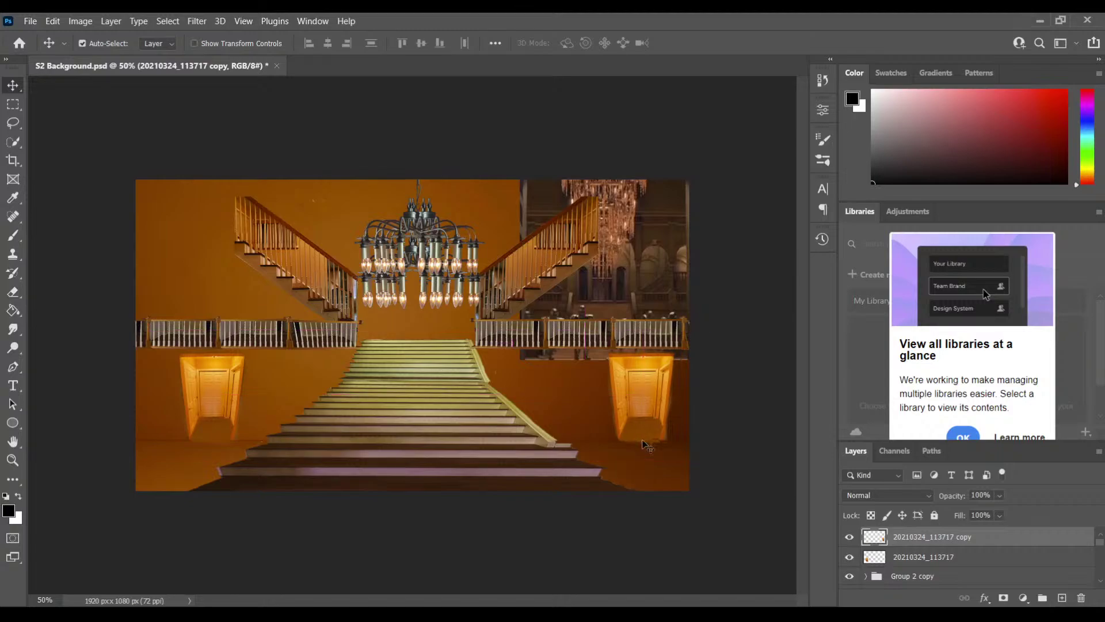
key("Down")
key("Down")
key("Down")
key("Down")
key("Down")
key("Down")
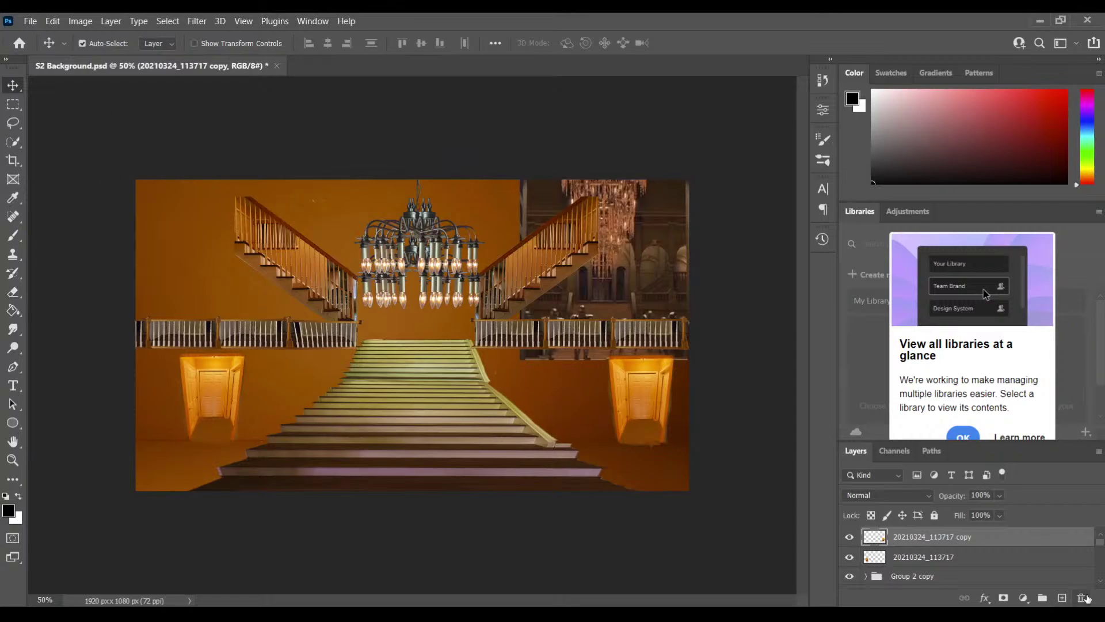
Step: Hide the Original layer to remove the old hall photo showing behind the right staircase
left_click(1100, 581)
left_click(1100, 578)
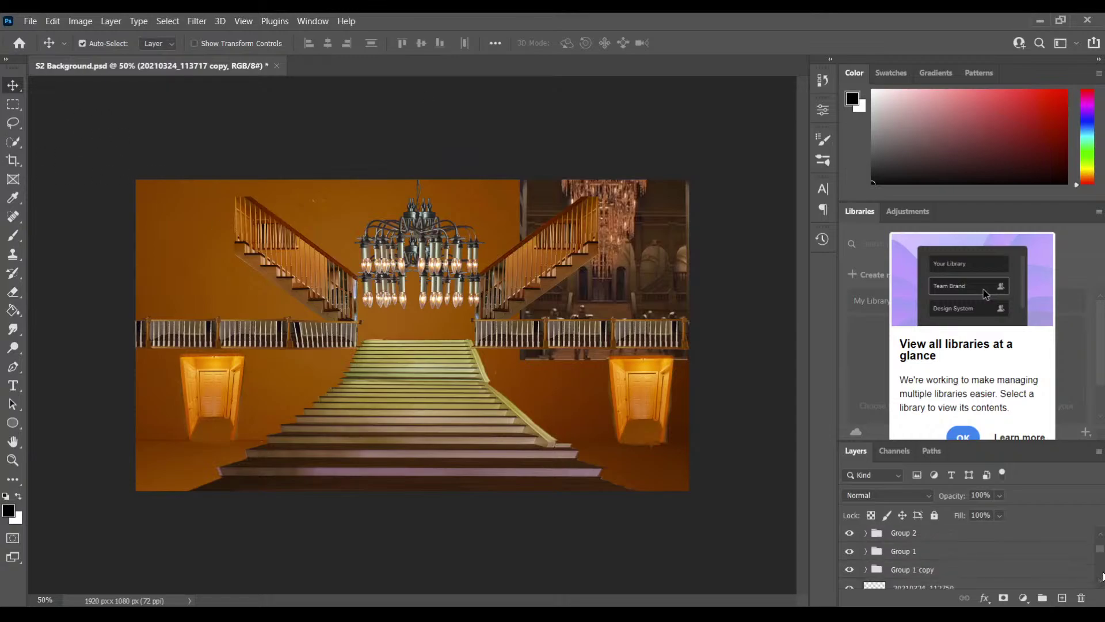
left_click(1100, 578)
left_click(1101, 576)
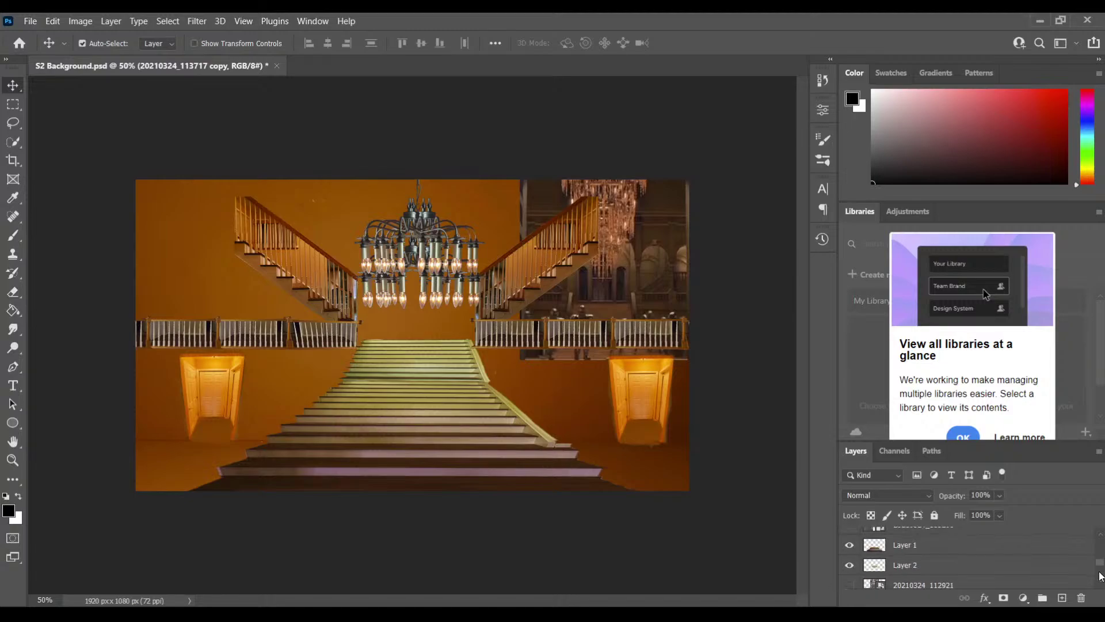
left_click(1100, 576)
left_click(1100, 536)
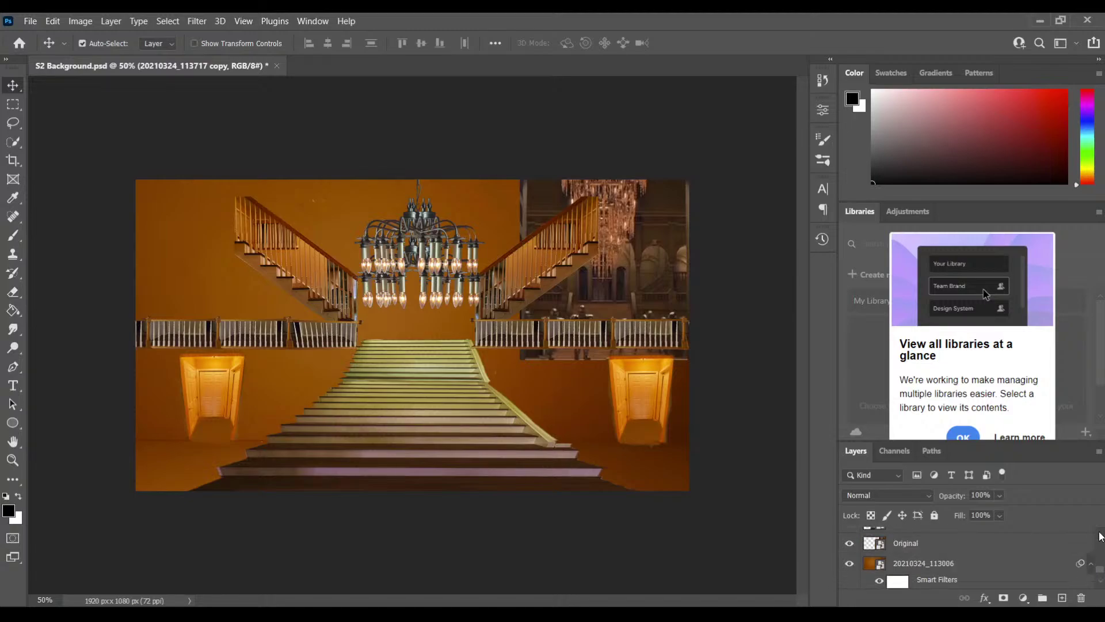
left_click(1100, 537)
left_click(850, 564)
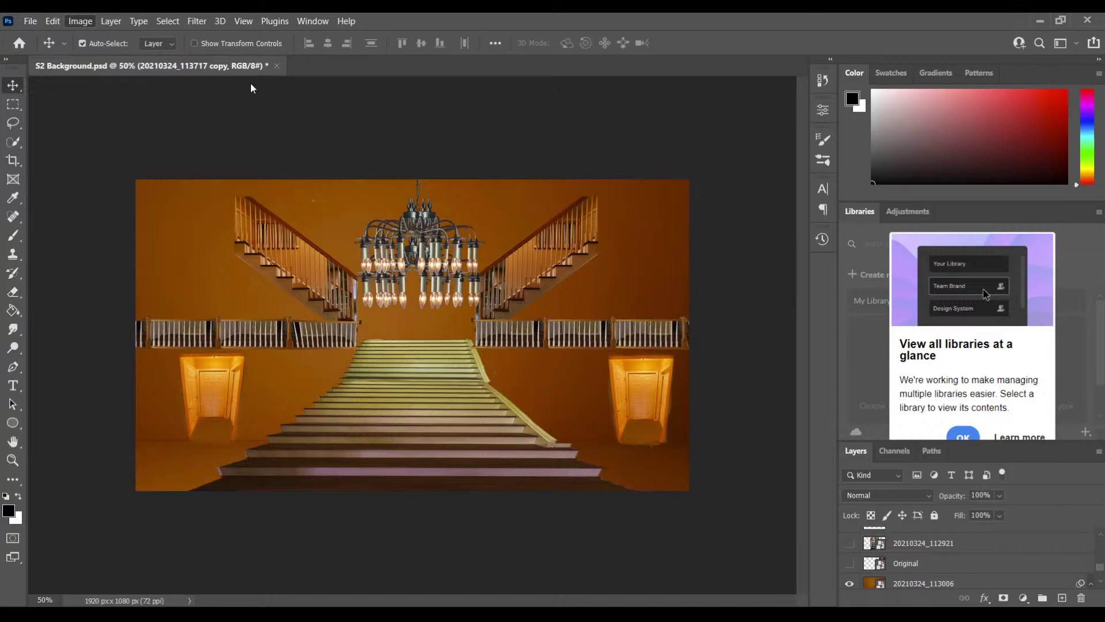
Step: Apply an image adjustment to the right doorway copy to darken its tones
key("i")
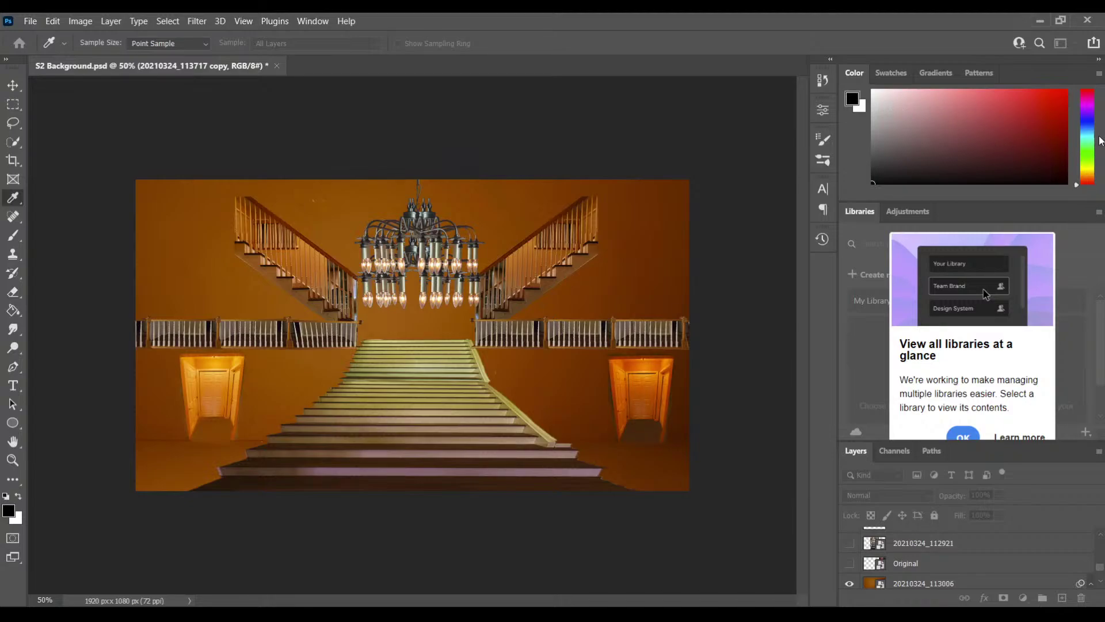
key("v")
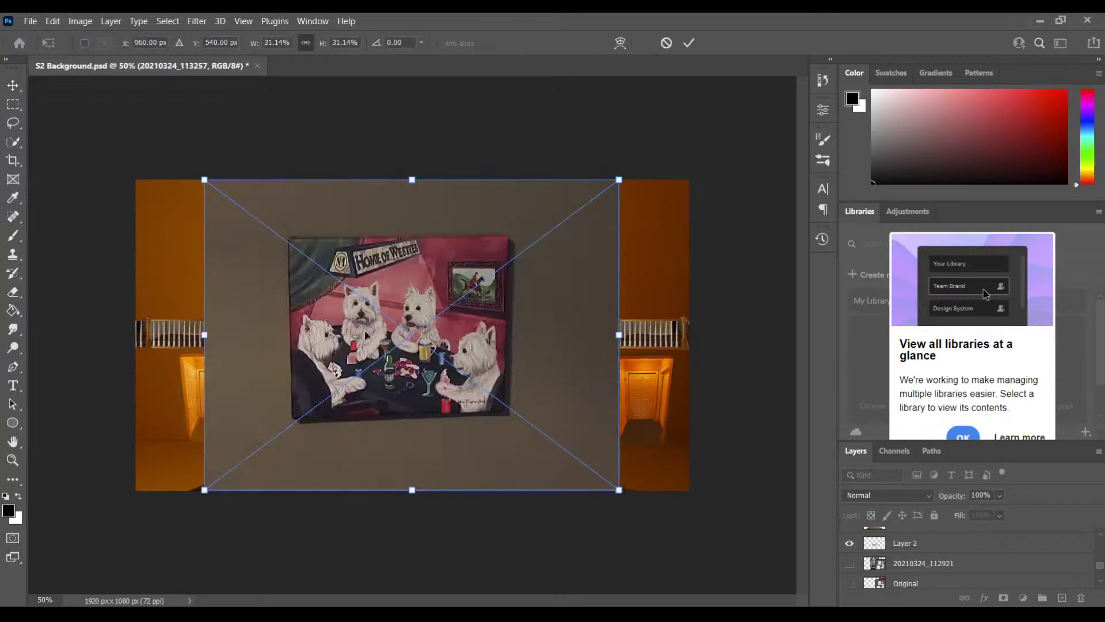
Step: Commit the placed Westies painting photo and select only the painting with Quick Selection, subtracting the wall above it
key("Return")
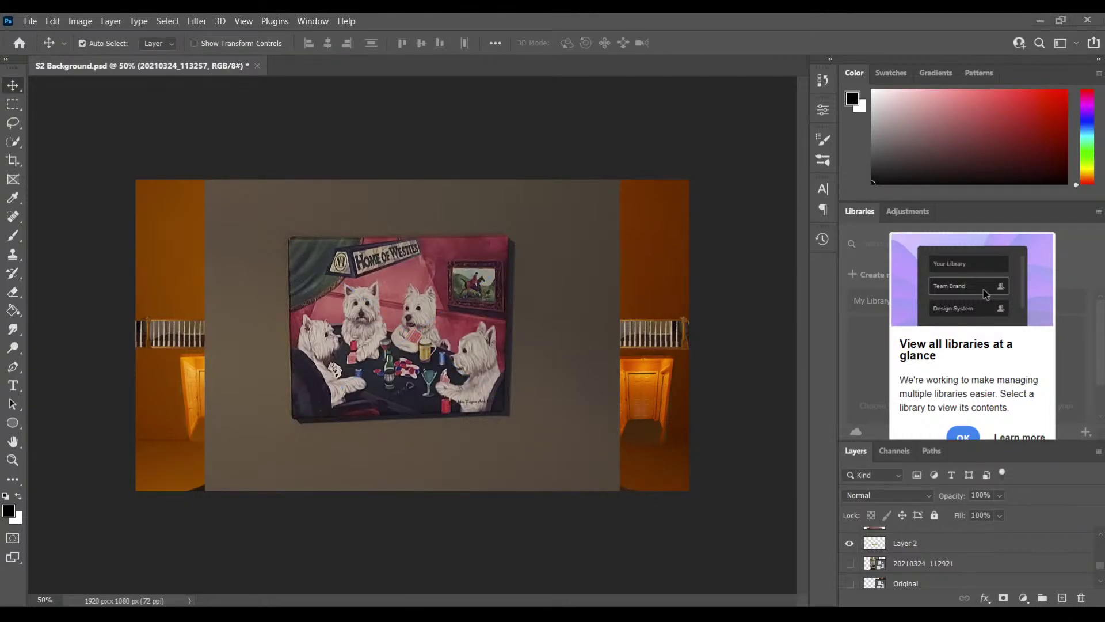
left_click(13, 141)
mouse_move(406, 372)
left_mouse_down()
mouse_move(404, 301)
mouse_move(379, 264)
mouse_move(442, 256)
mouse_move(496, 274)
mouse_move(485, 252)
mouse_move(498, 403)
mouse_move(506, 248)
mouse_move(314, 261)
mouse_move(303, 253)
mouse_move(429, 243)
mouse_move(289, 241)
mouse_move(338, 239)
mouse_move(305, 334)
mouse_move(297, 316)
mouse_move(334, 378)
mouse_move(358, 372)
mouse_move(341, 344)
left_mouse_up()
mouse_move(415, 380)
left_mouse_down()
mouse_move(319, 375)
mouse_move(374, 412)
mouse_move(399, 401)
mouse_move(324, 405)
left_mouse_up()
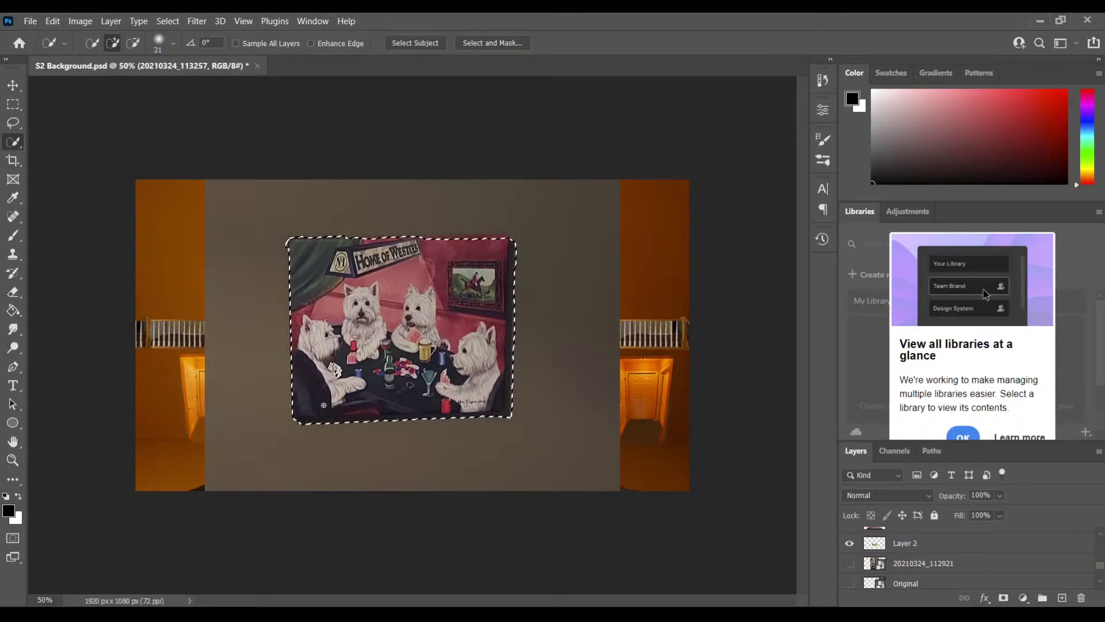
key("alt")
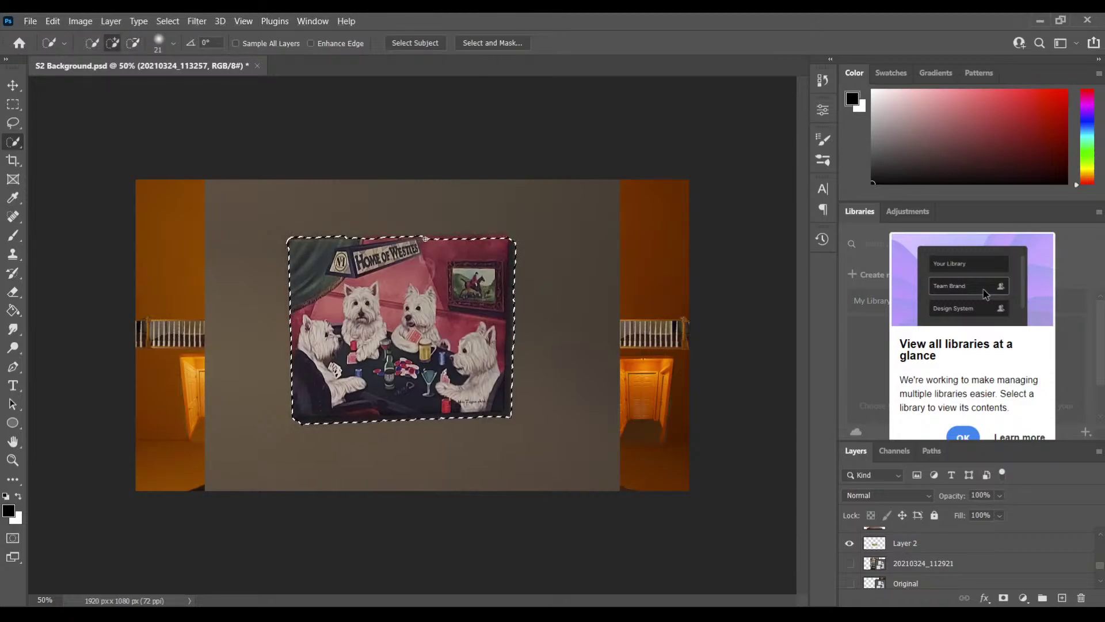
left_click(478, 236)
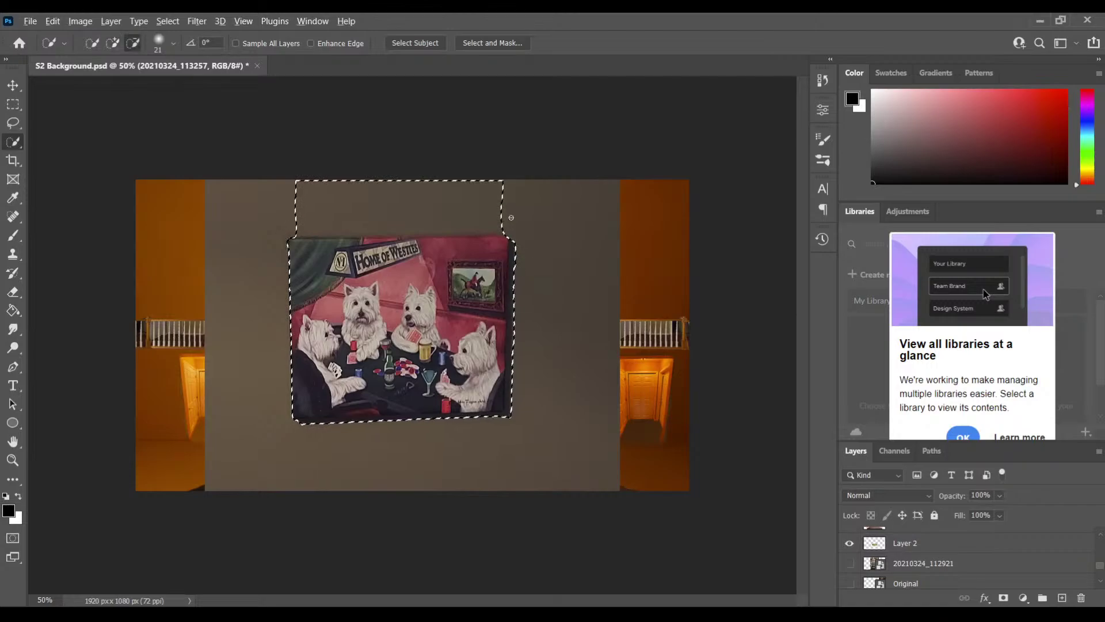
left_click_drag(466, 209, 290, 193)
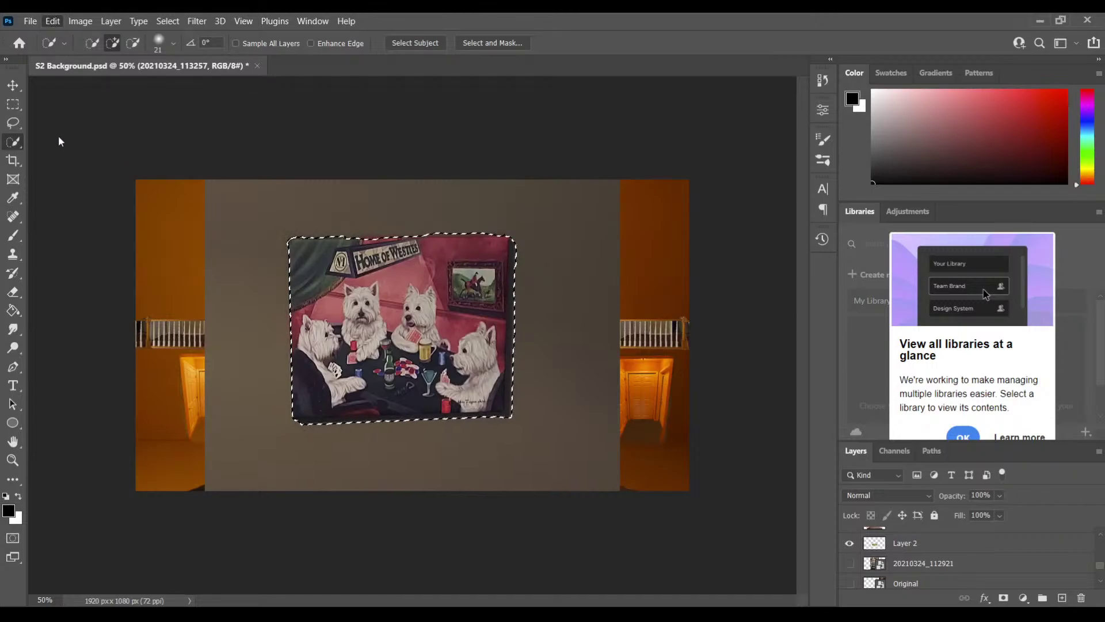
Step: Copy the selected Westies painting to a new layer and hide its source photo layer 20210324_113257
key("ctrl+j")
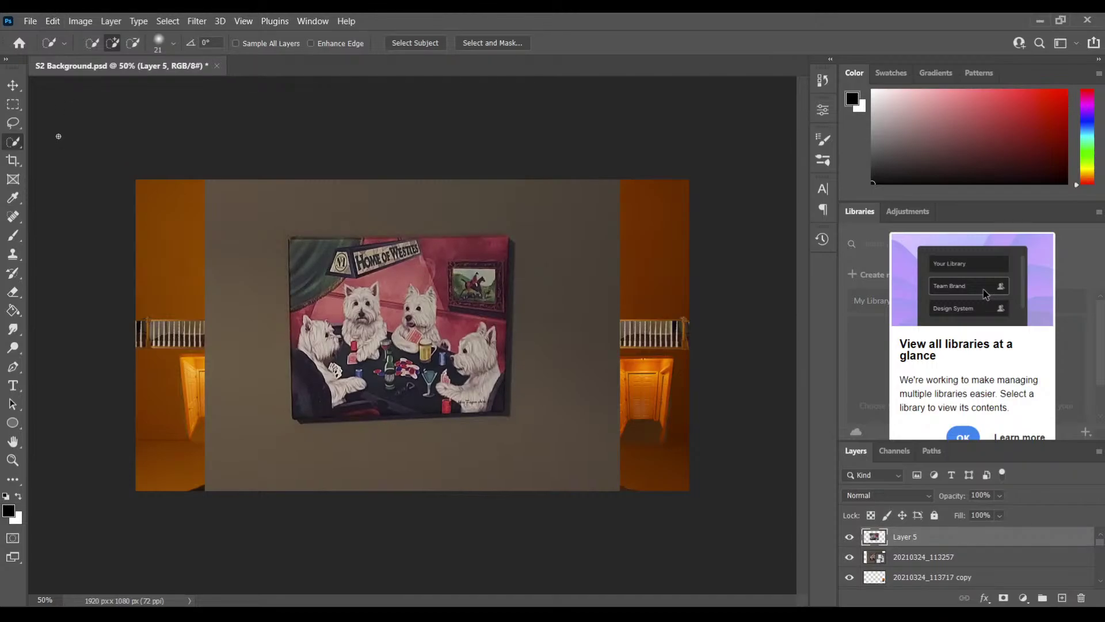
left_click(850, 558)
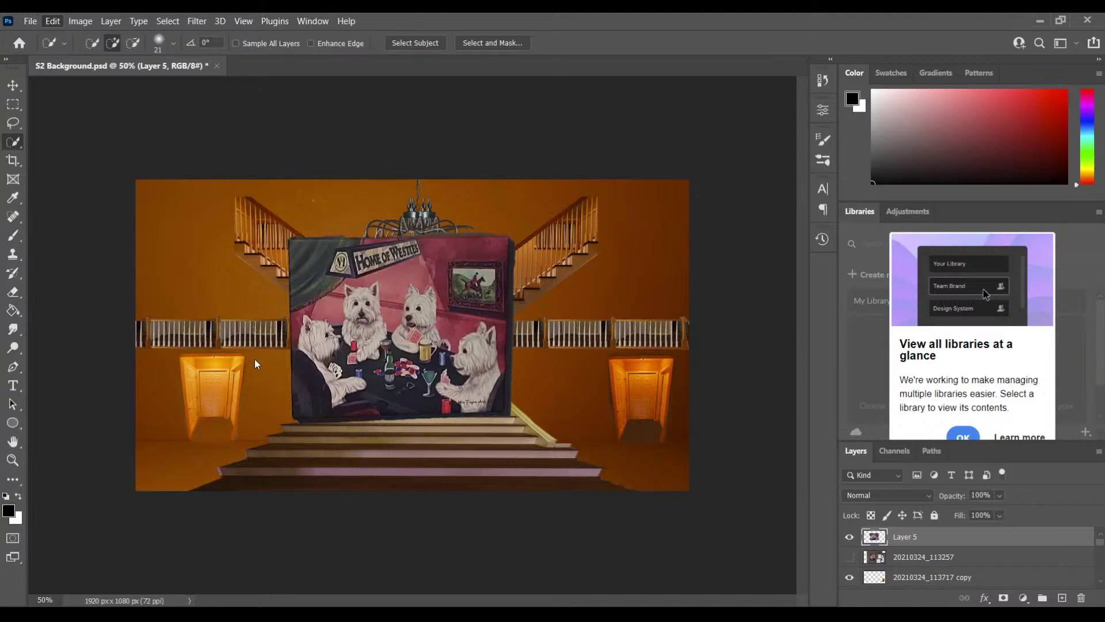
Step: Scale the Westies painting to 13.24% and place it on the wall between the left doorway and the stairs
key("ctrl+t")
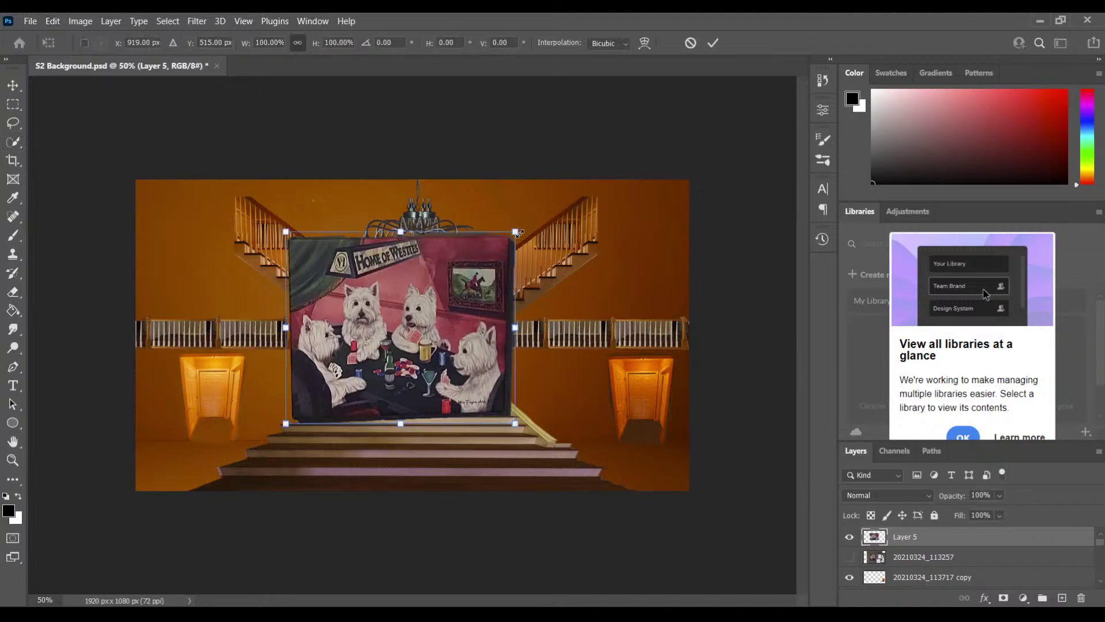
mouse_move(514, 230)
left_mouse_down()
mouse_move(333, 424)
mouse_move(337, 411)
mouse_move(278, 395)
mouse_move(277, 385)
left_mouse_up()
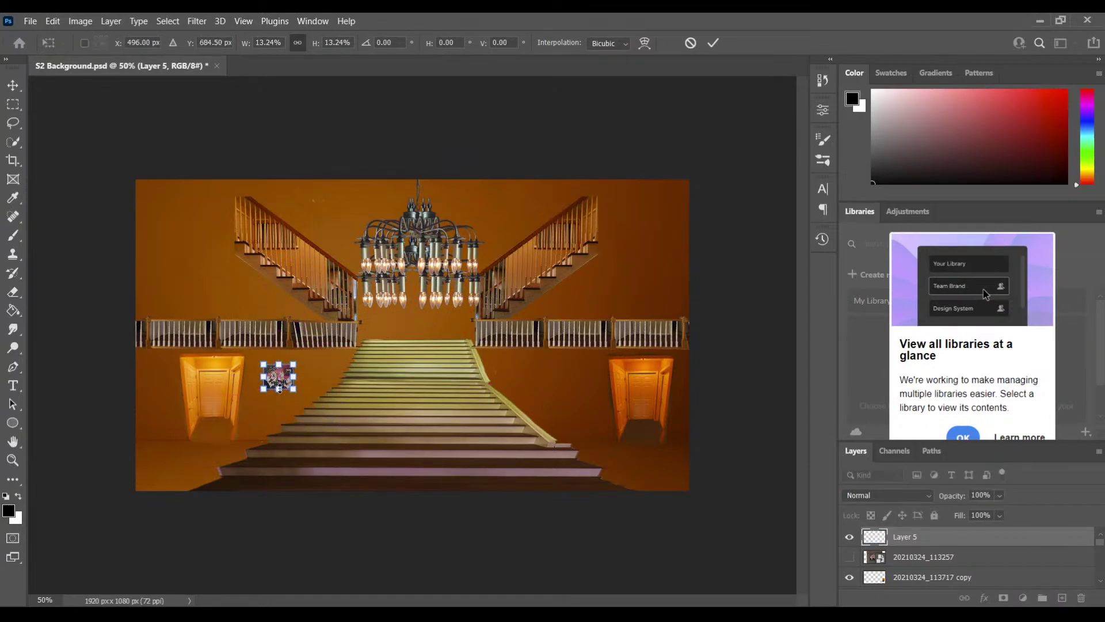
key("Return")
key("w")
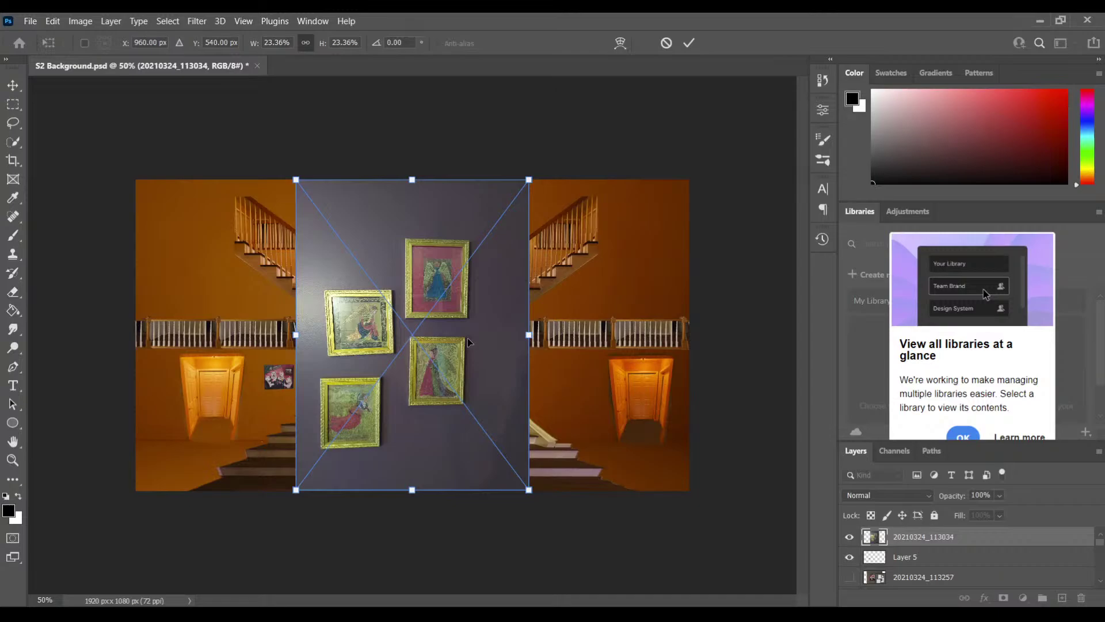
Step: Commit the placed photo 20210324_113034 and select all four gold-framed pictures with Quick Selection
key("w")
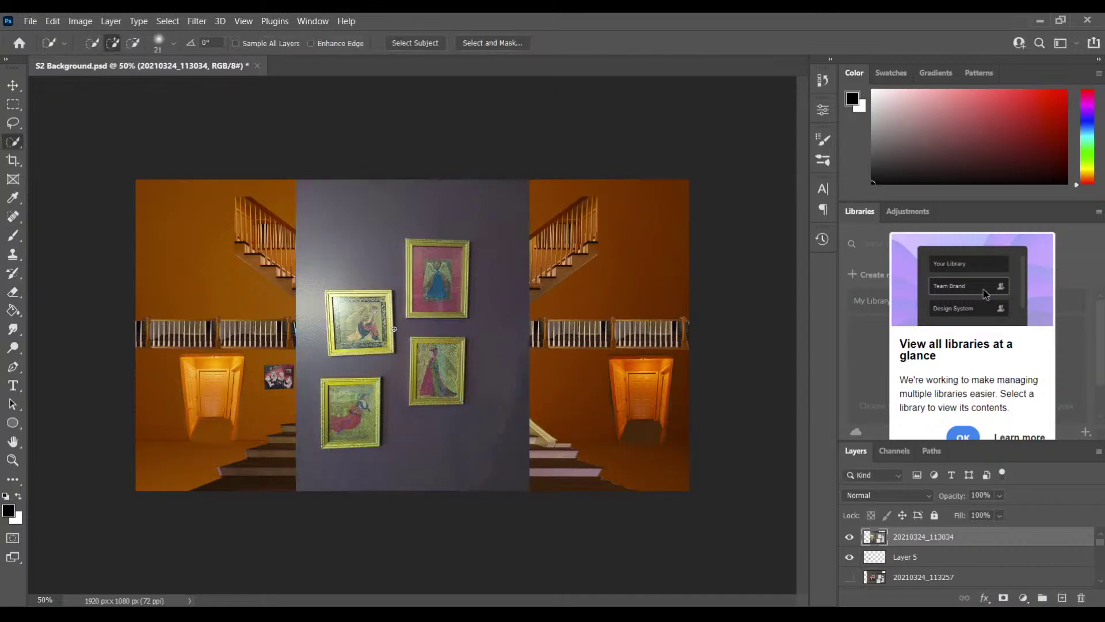
mouse_move(363, 330)
left_mouse_down()
mouse_move(339, 294)
mouse_move(332, 348)
mouse_move(327, 297)
left_mouse_up()
mouse_move(435, 283)
left_mouse_down()
mouse_move(429, 290)
mouse_move(419, 250)
mouse_move(438, 241)
mouse_move(419, 241)
left_mouse_up()
left_click_drag(452, 394, 431, 368)
mouse_move(358, 414)
left_mouse_down()
mouse_move(341, 431)
mouse_move(325, 396)
left_mouse_up()
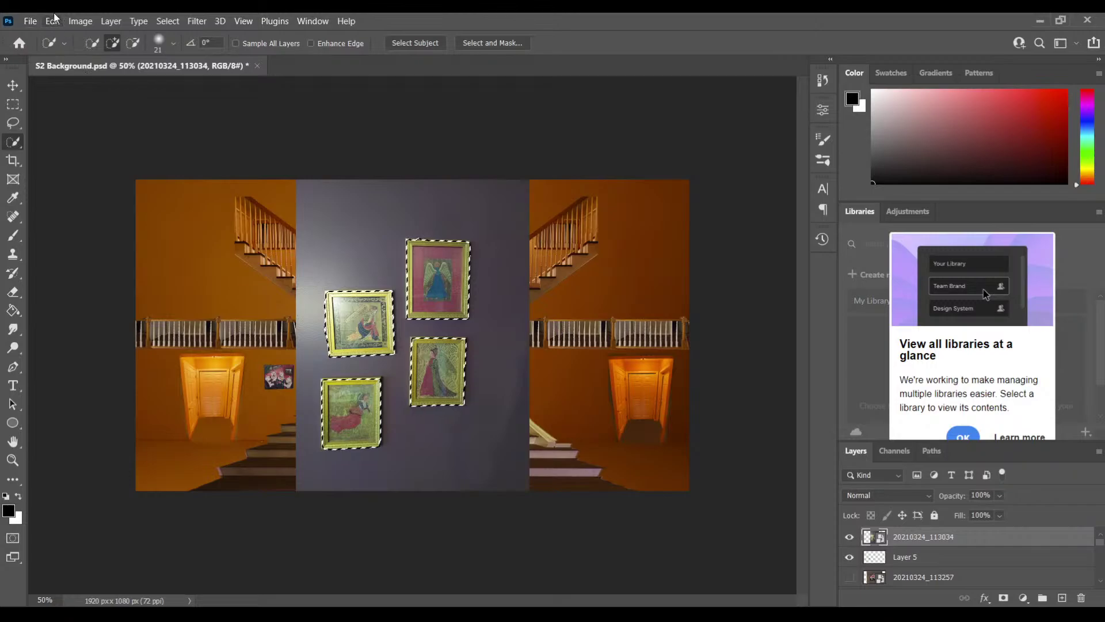
Step: Copy the four selected framed pictures to a new layer and delete the source photo layer 20210324_113034
key("ctrl+j")
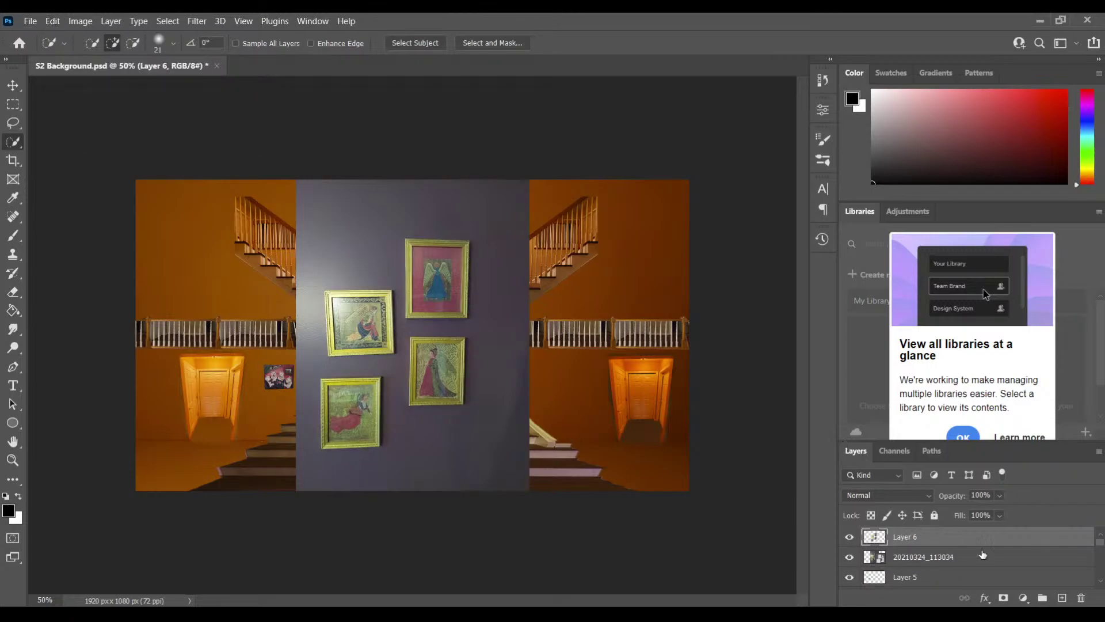
left_click(900, 558)
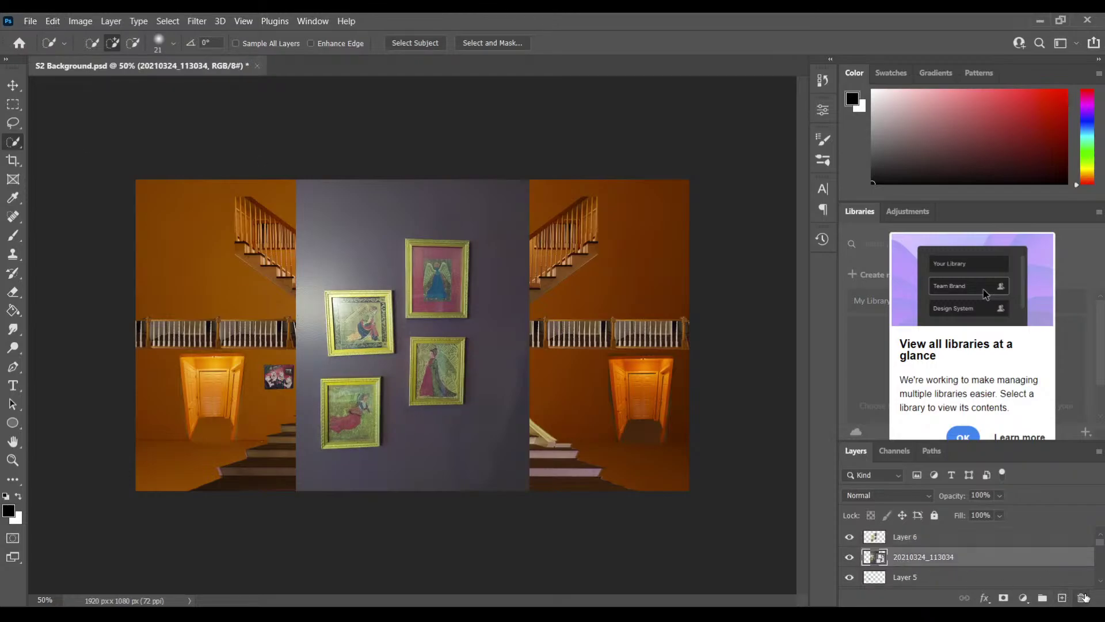
key("Delete")
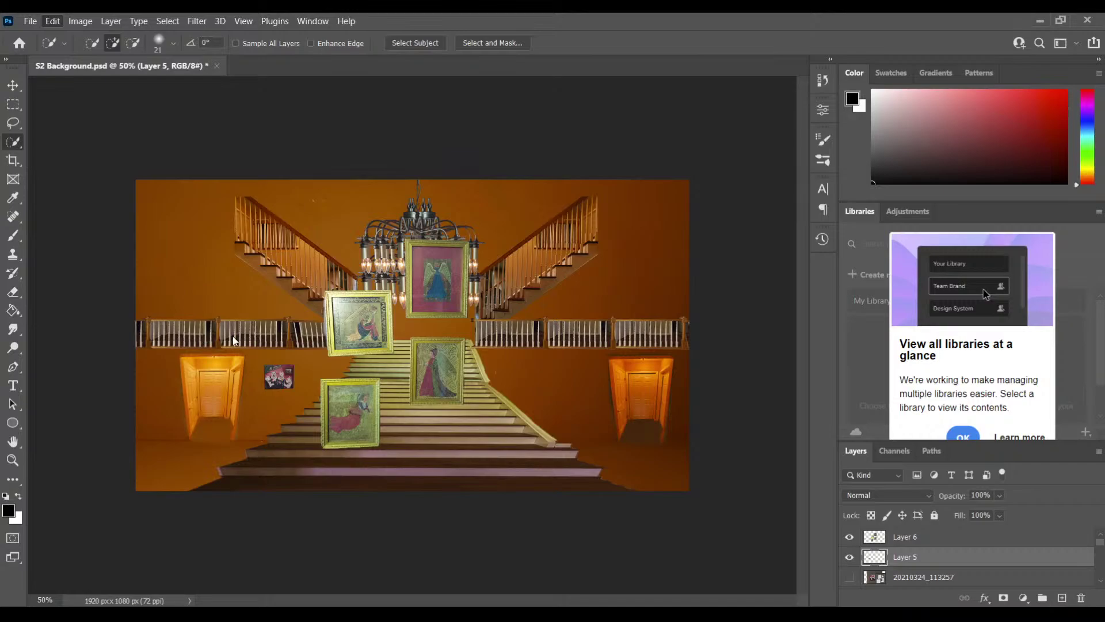
key("ctrl+t")
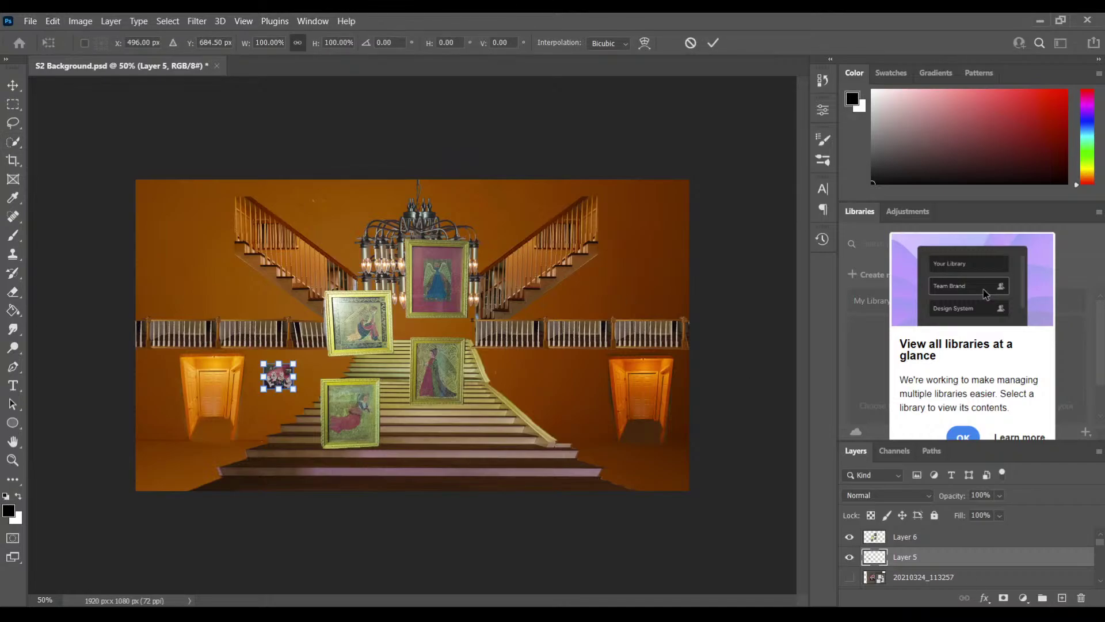
key("Return")
key("w")
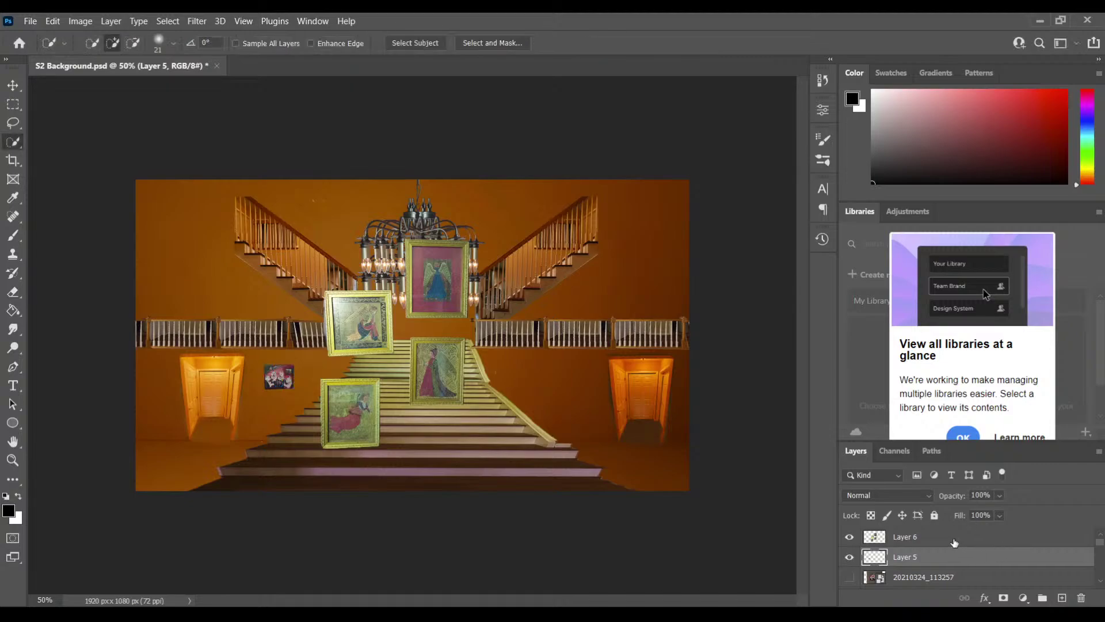
Step: Scale the four gold-framed pictures to 18.34% and place them on the wall between the stairs and the right doorway
left_click(951, 540)
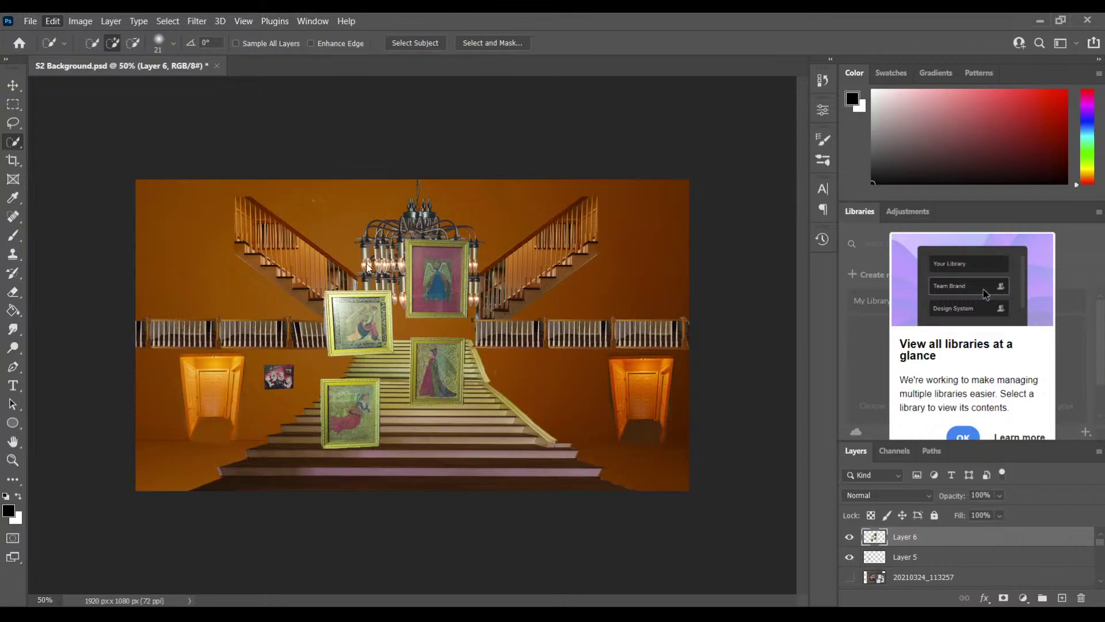
key("ctrl+t")
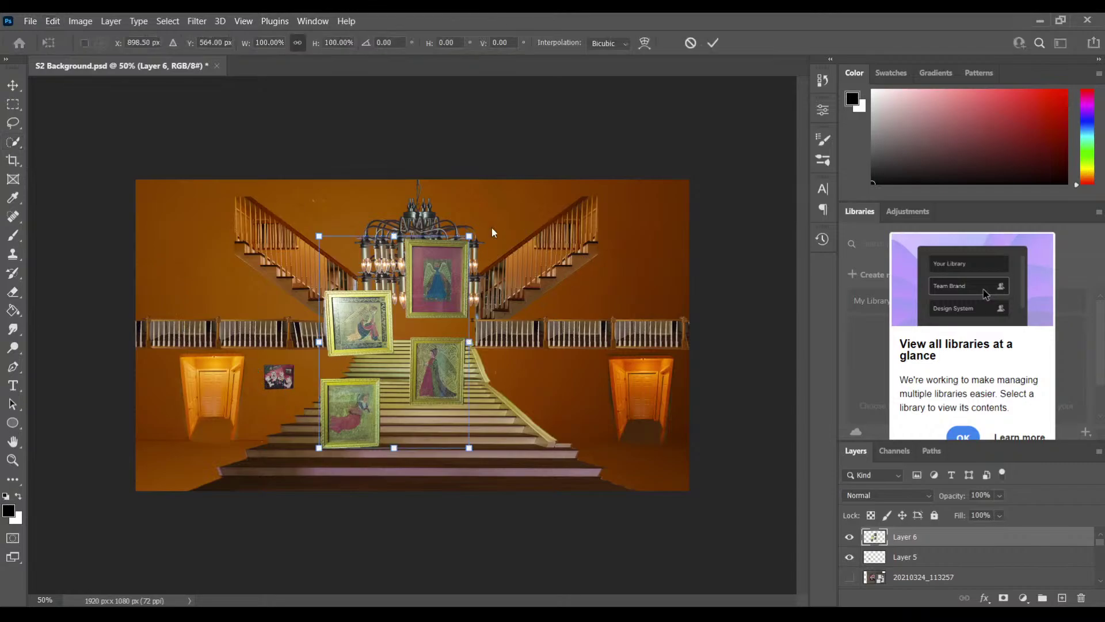
left_click_drag(469, 236, 583, 381)
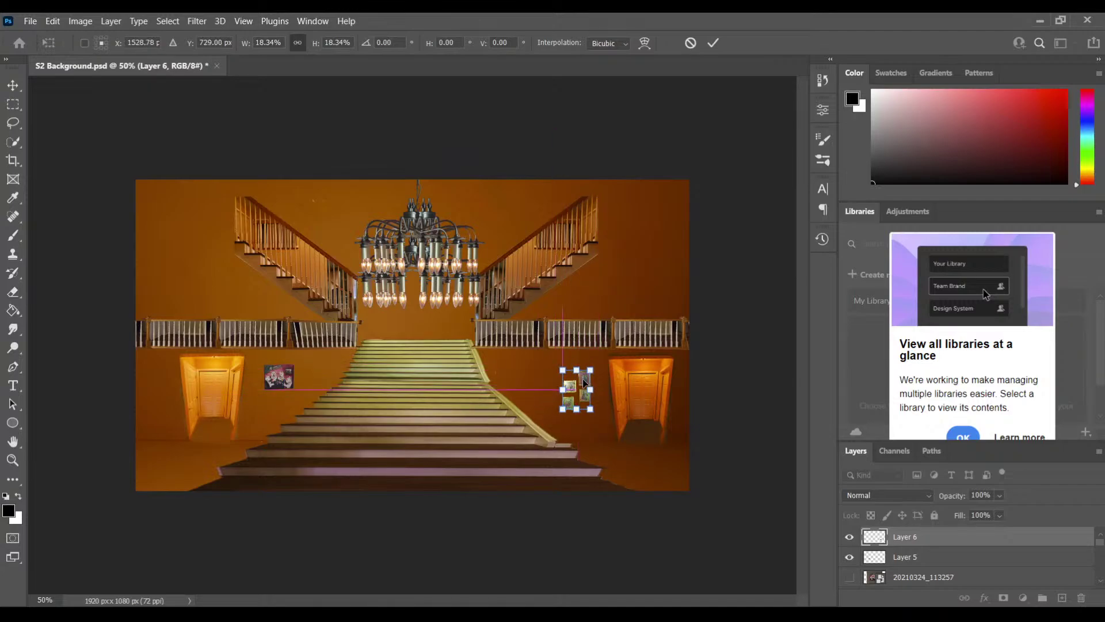
key("Return")
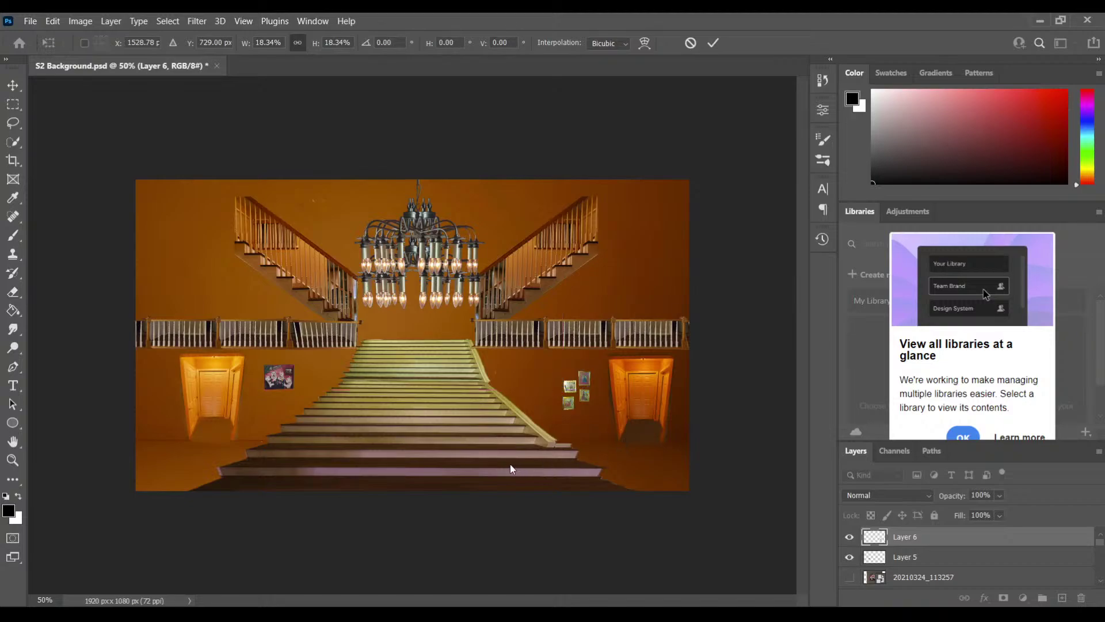
Step: Commit the placed photo 20210324_113111 and select its framed banquet picture, including the frame, with Quick Selection
key("w")
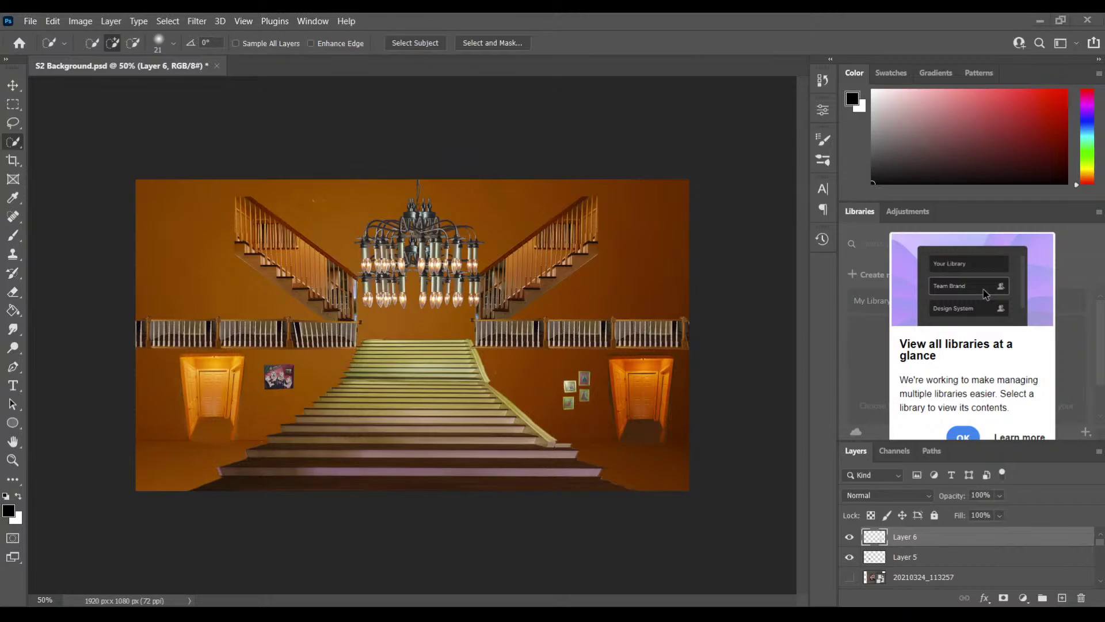
key("Return")
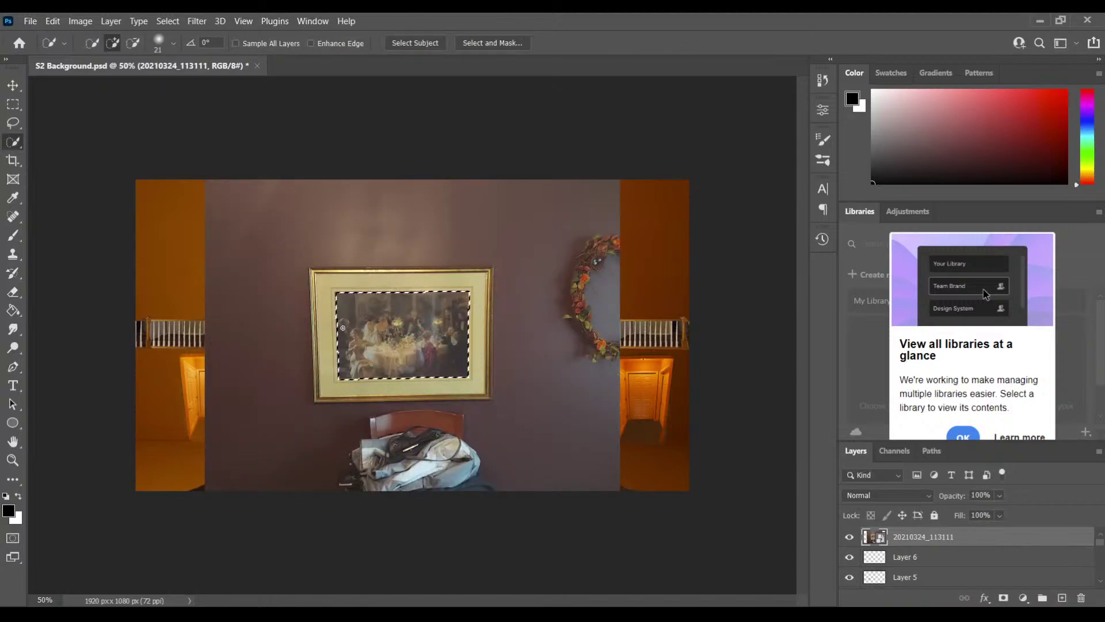
mouse_move(337, 319)
left_mouse_down()
mouse_move(312, 271)
mouse_move(489, 272)
mouse_move(489, 396)
mouse_move(455, 393)
left_mouse_up()
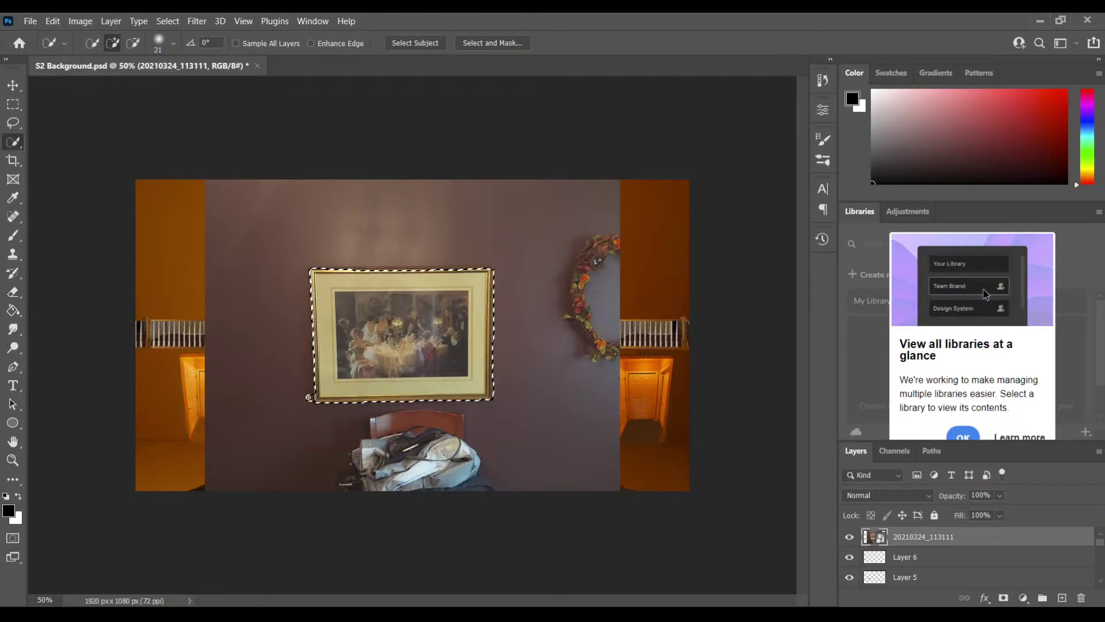
key("alt")
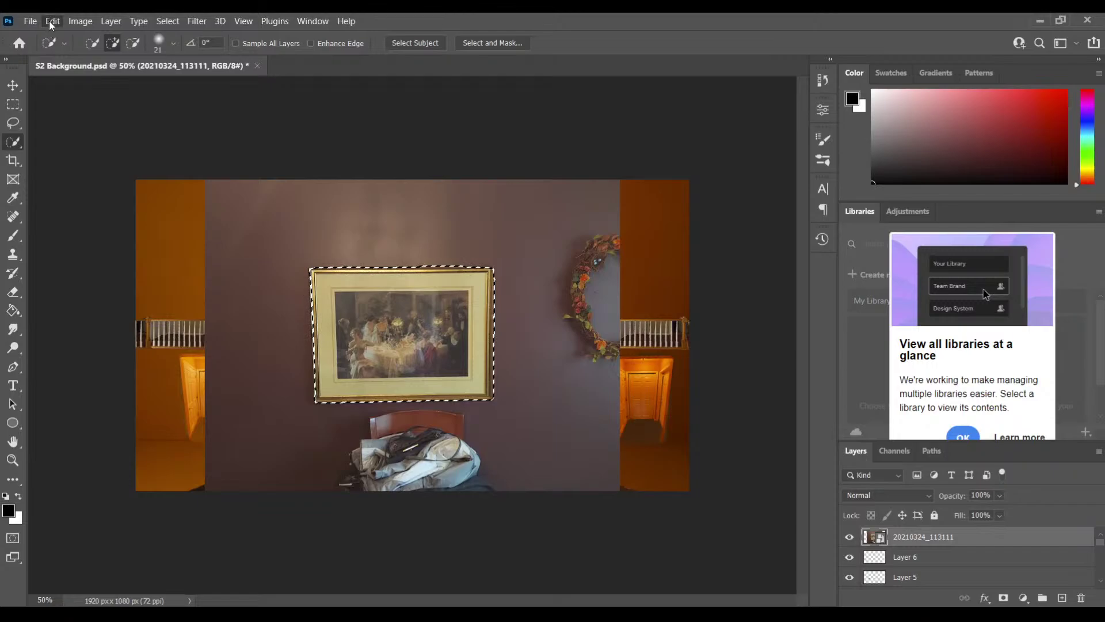
Step: Copy the selected framed picture to a new layer and delete the source photo layer 20210324_113111
key("ctrl+j")
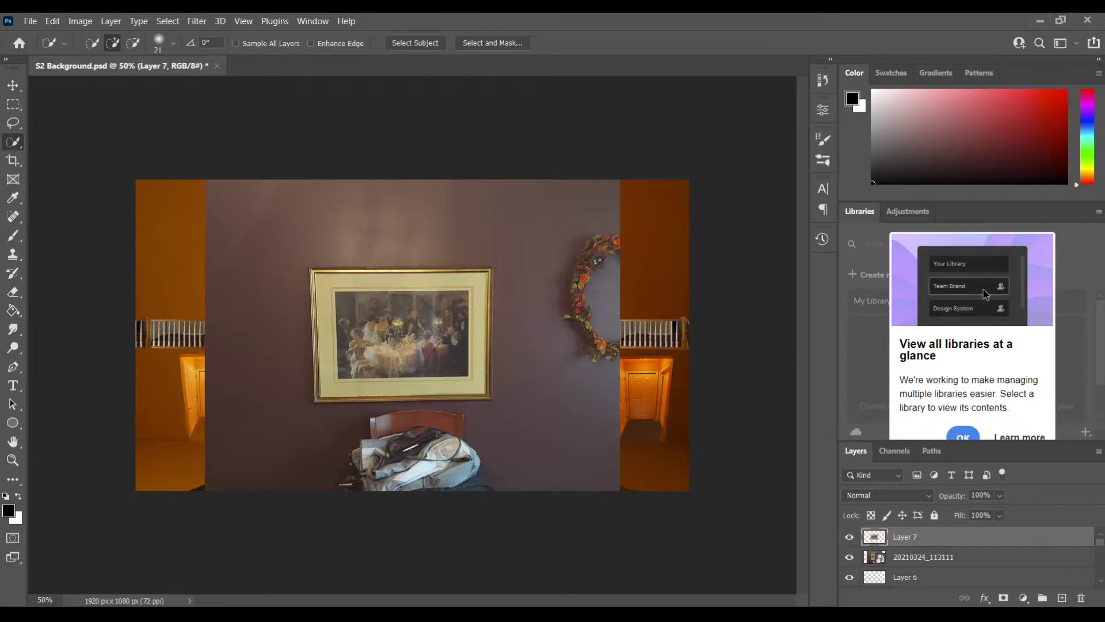
left_click(849, 557)
left_click(936, 558)
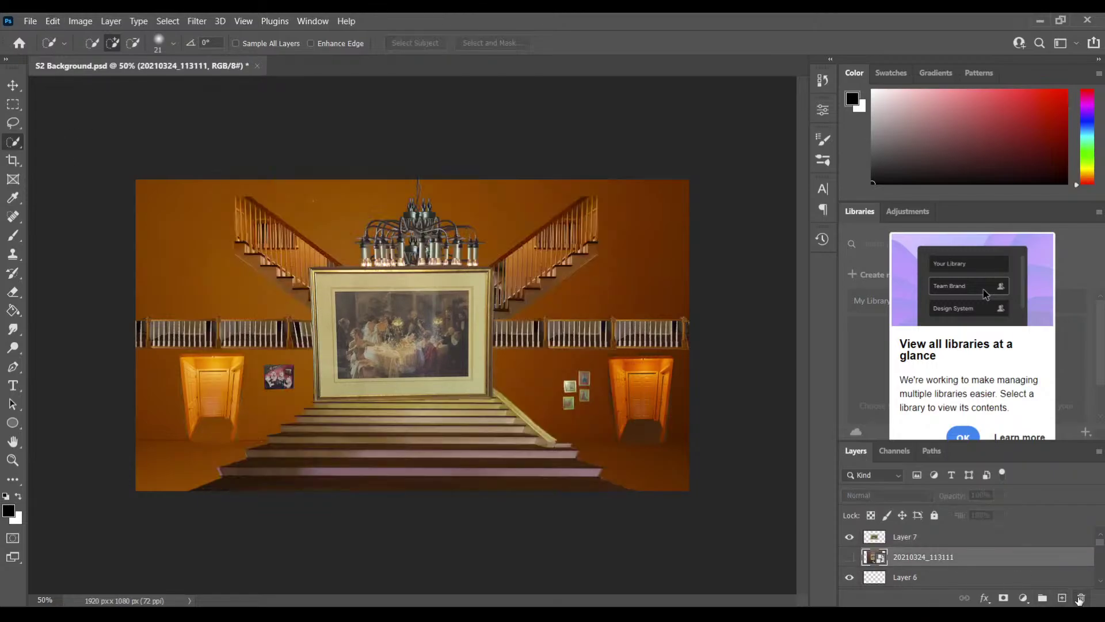
key("Delete")
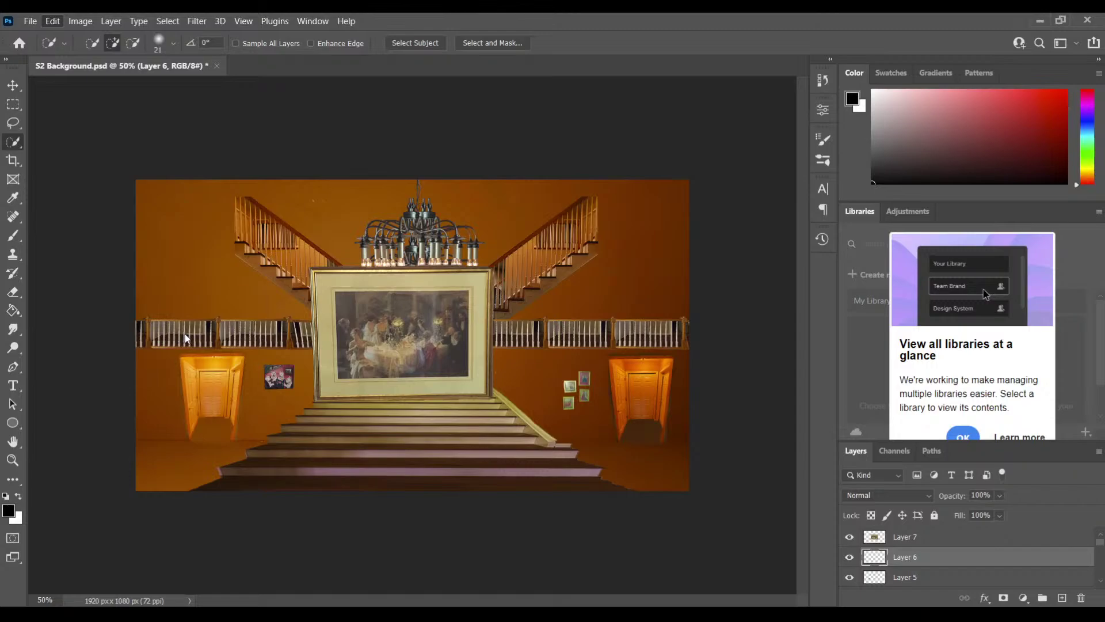
key("ctrl+t")
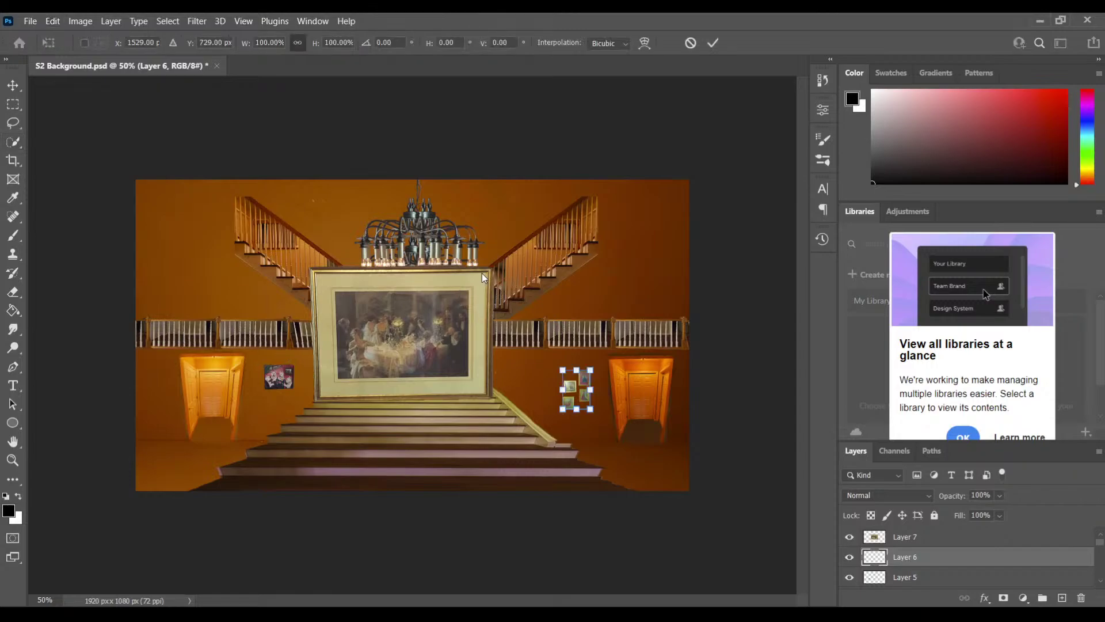
key("Return")
key("w")
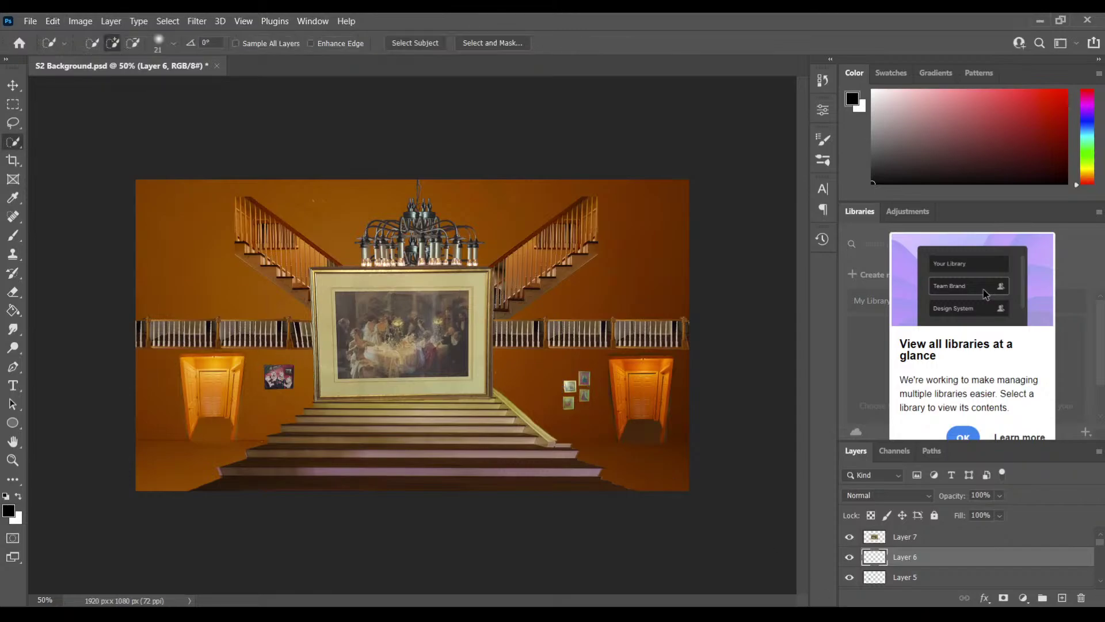
Step: Scale the framed banquet picture on Layer 7 to 20.19% and place it on the wall between the stairs and the four small pictures
left_click(963, 535)
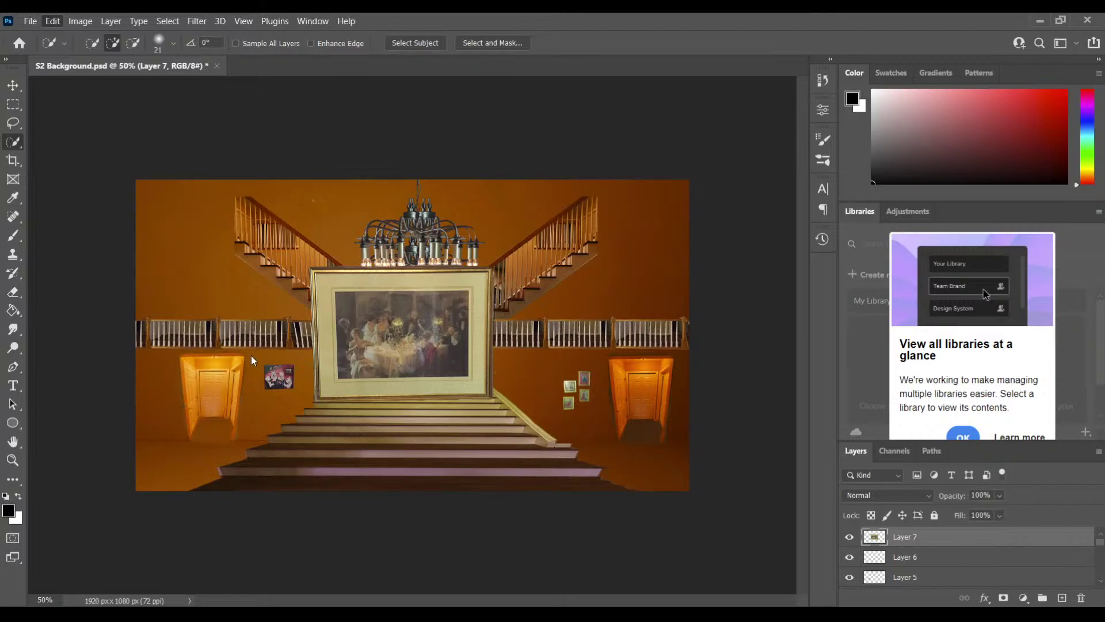
key("ctrl+t")
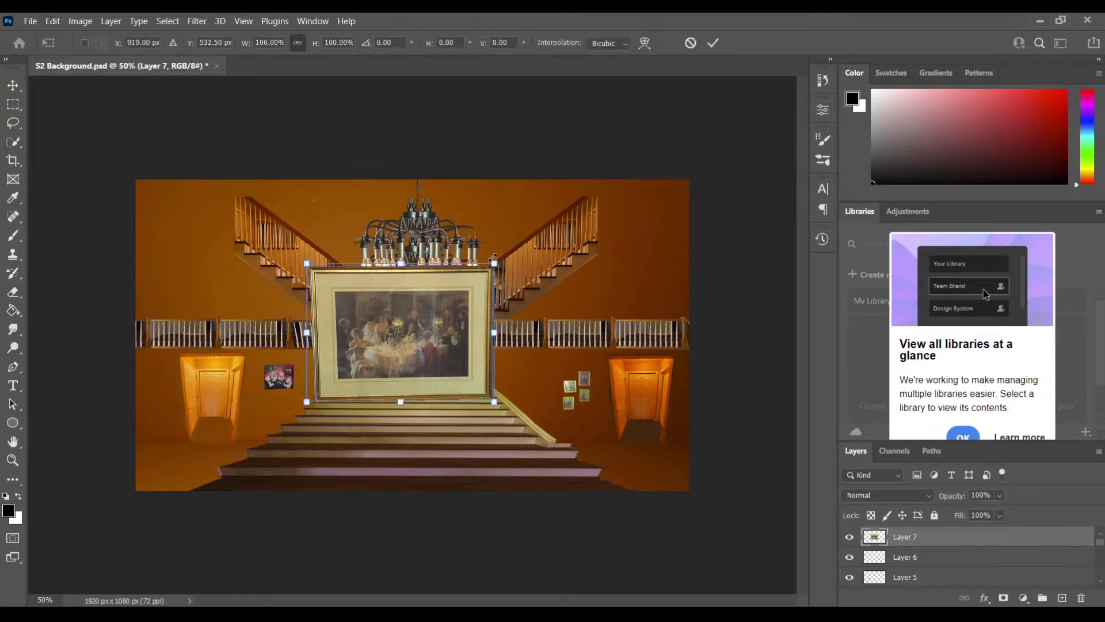
left_click_drag(494, 263, 532, 379)
key("Up")
key("Up")
key("Up")
key("Up")
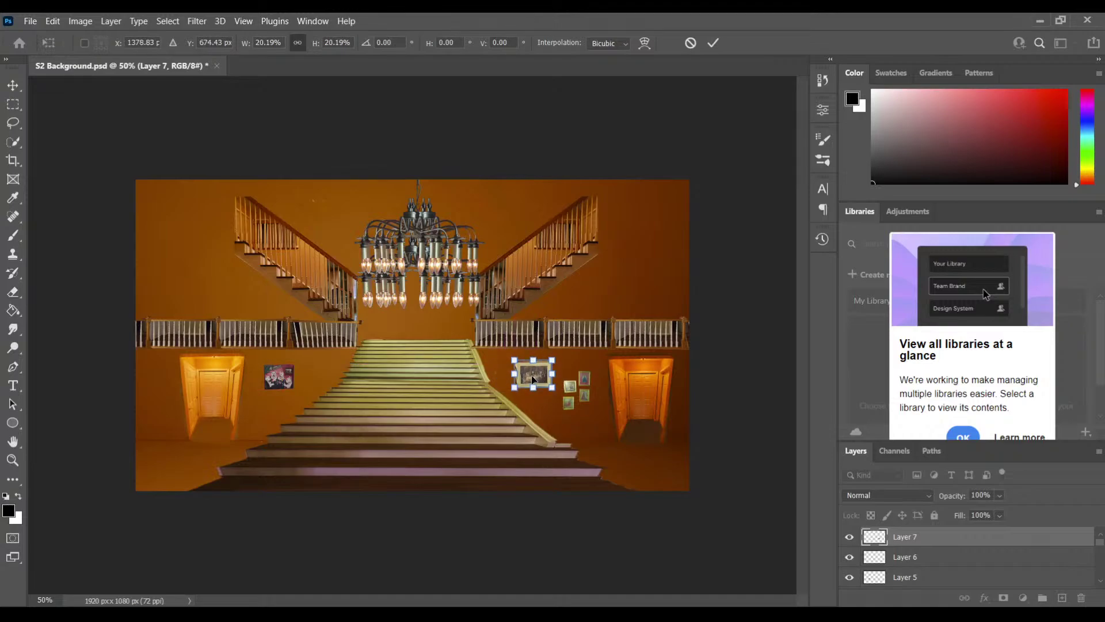
key("Left")
key("Left")
key("Down")
key("Down")
key("Return")
key("w")
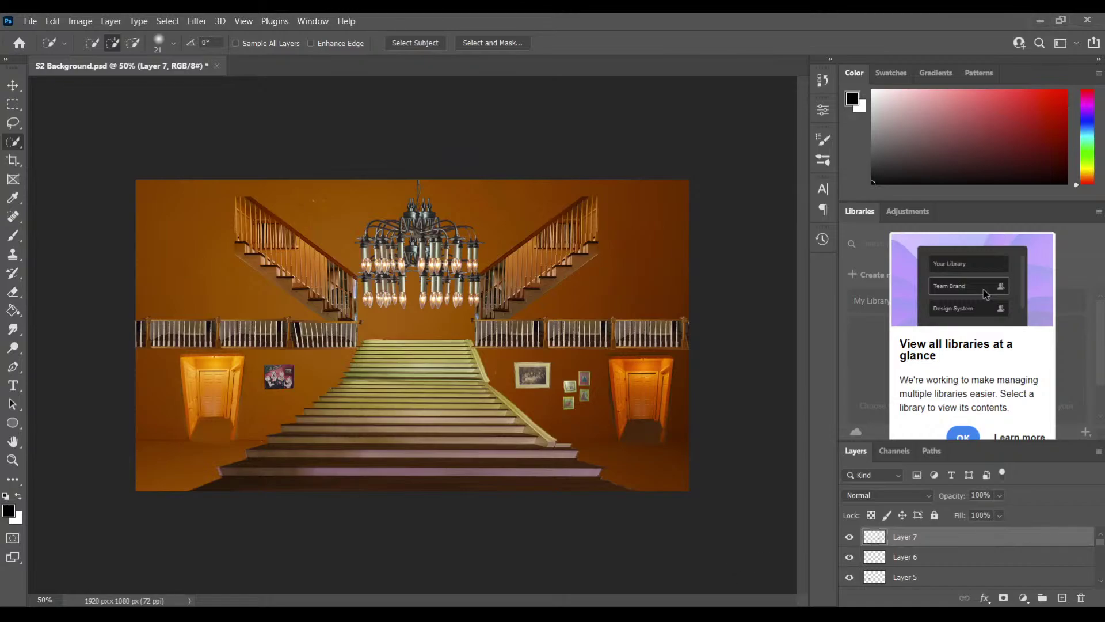
Step: Show the Original layer as a reference for the chandelier
scroll(1102, 563, "down", 5)
scroll(1103, 563, "down", 5)
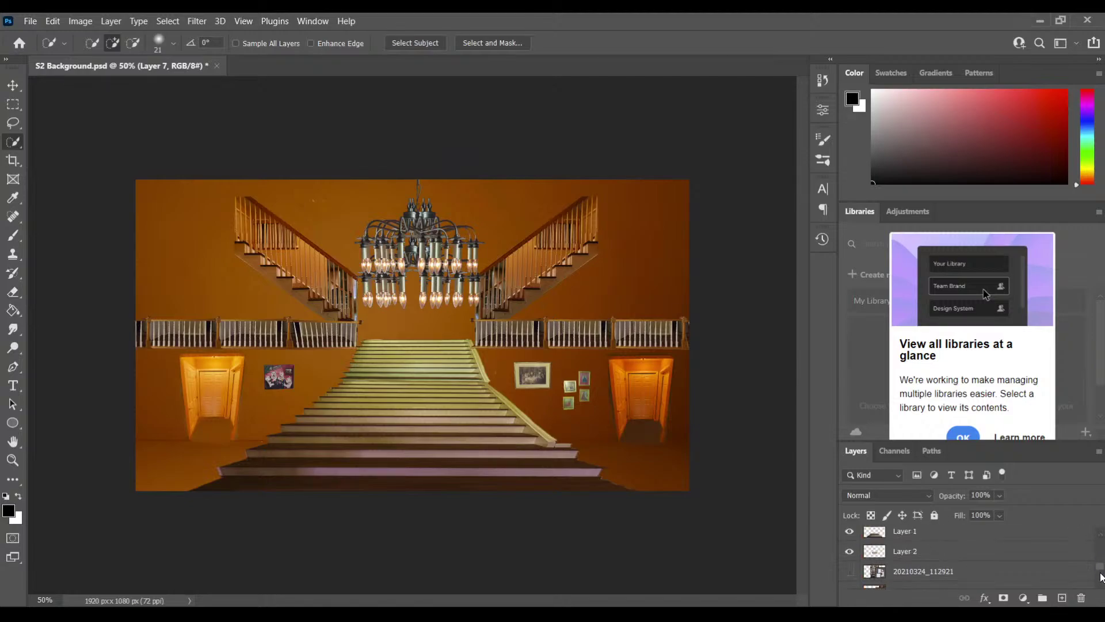
scroll(1101, 581, "down", 1)
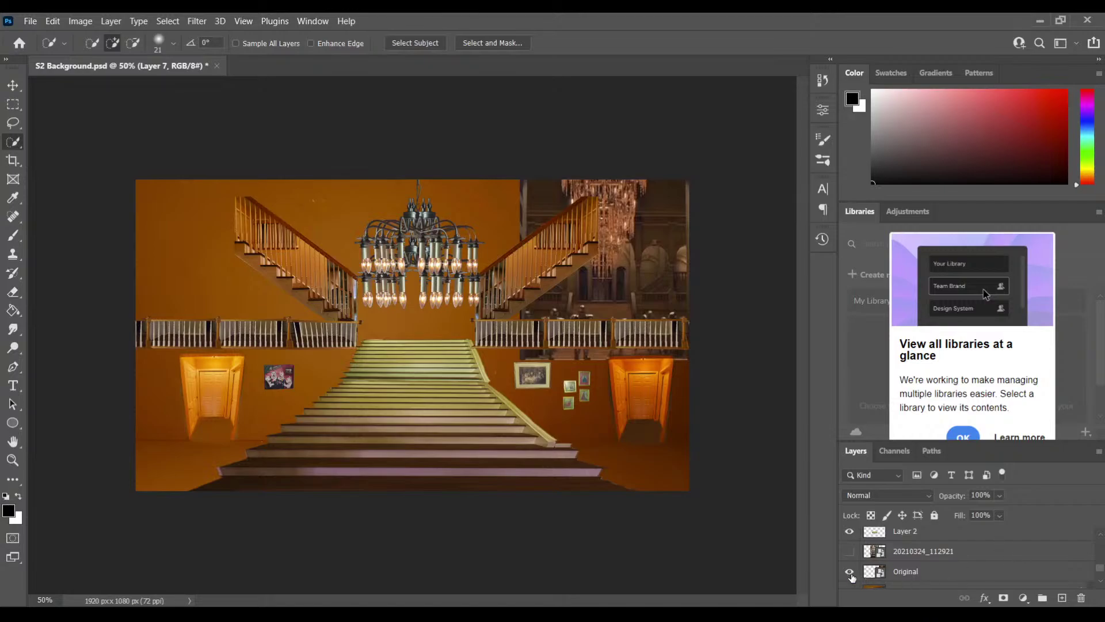
scroll(1100, 554, "down", 3)
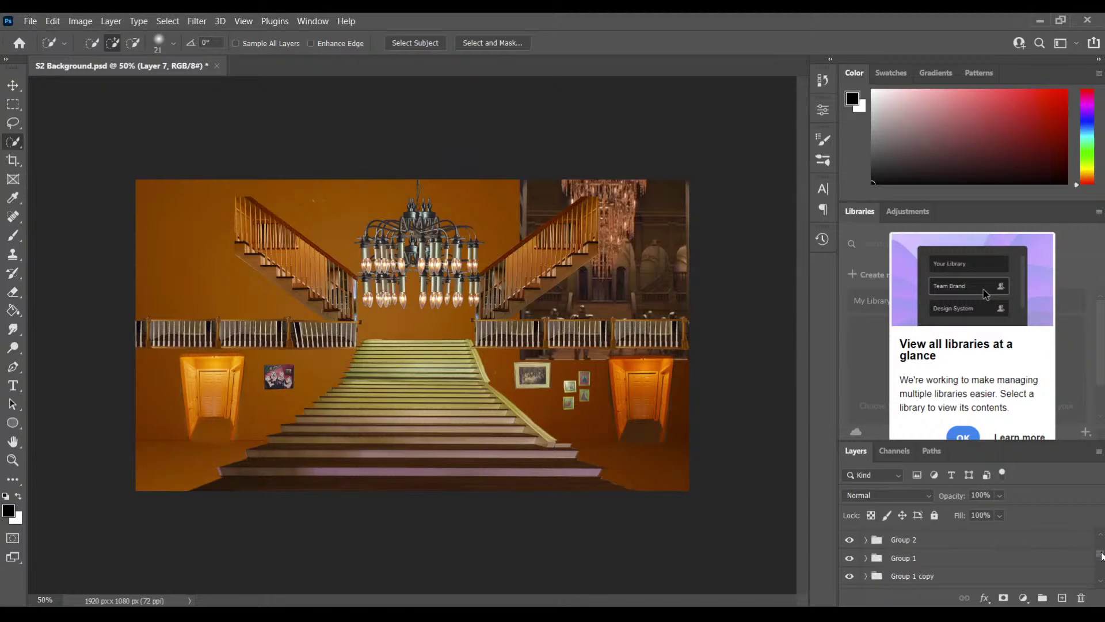
Step: Identify the chandelier's lower tier by toggling Group 1 copy, and duplicate that group
left_click(847, 577)
left_click(847, 577)
left_click(917, 574)
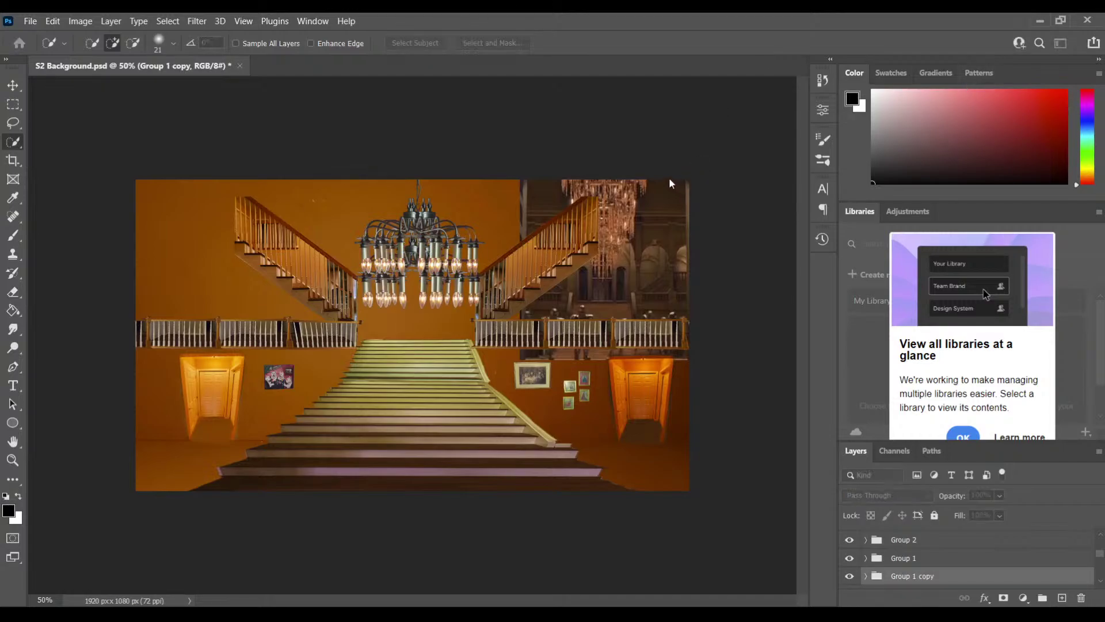
key("ctrl+j")
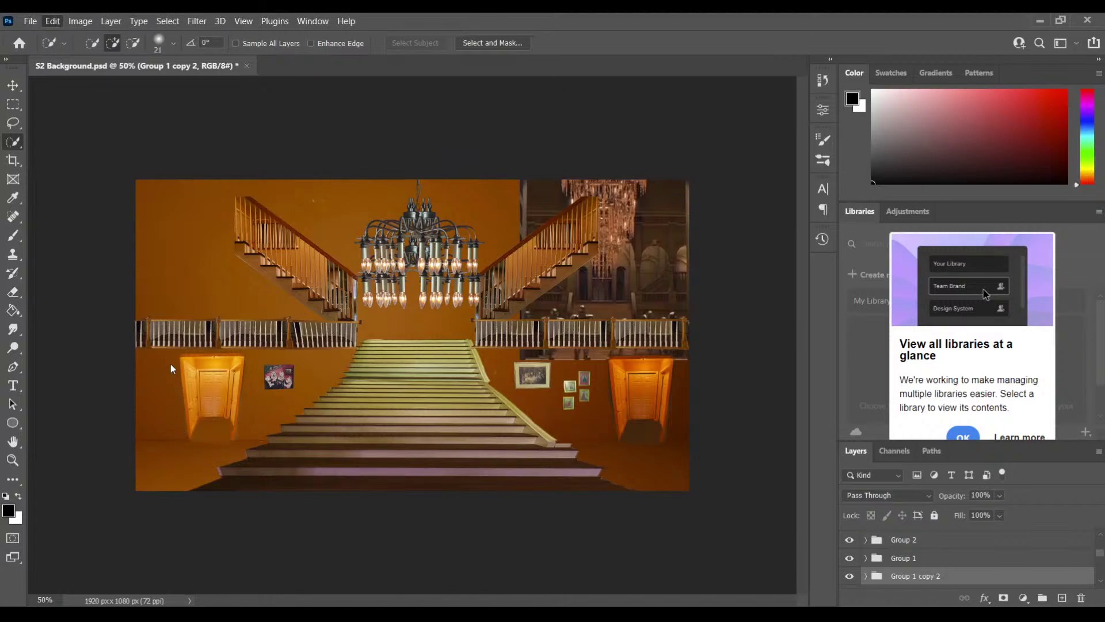
Step: Scale the duplicated chandelier tier to 65.66% and centre it beneath the existing tiers
key("ctrl+t")
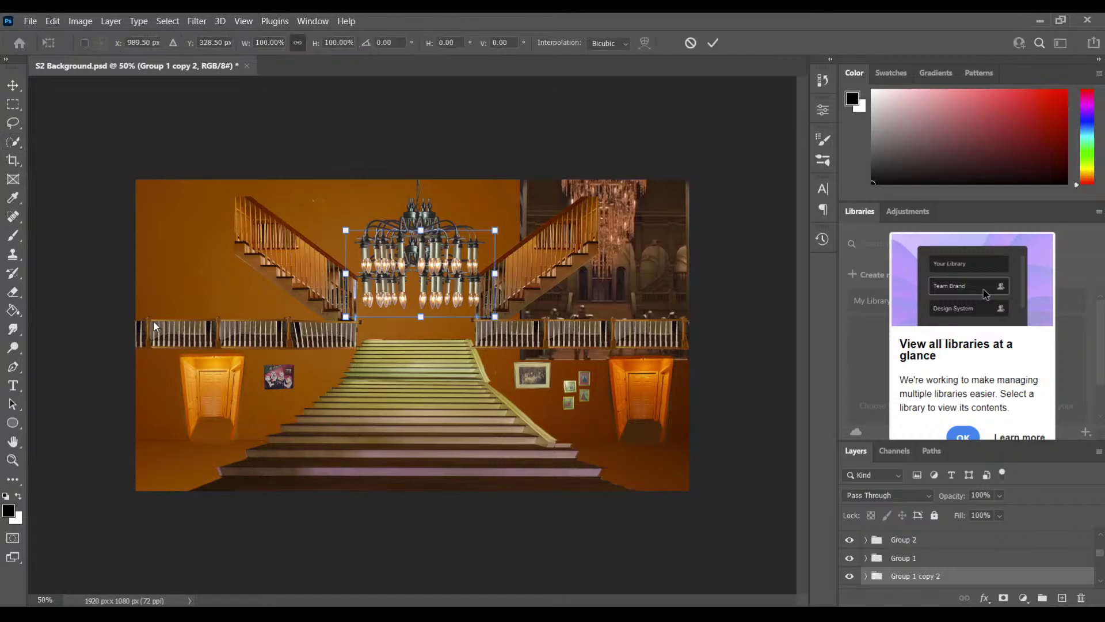
left_click_drag(494, 231, 412, 306)
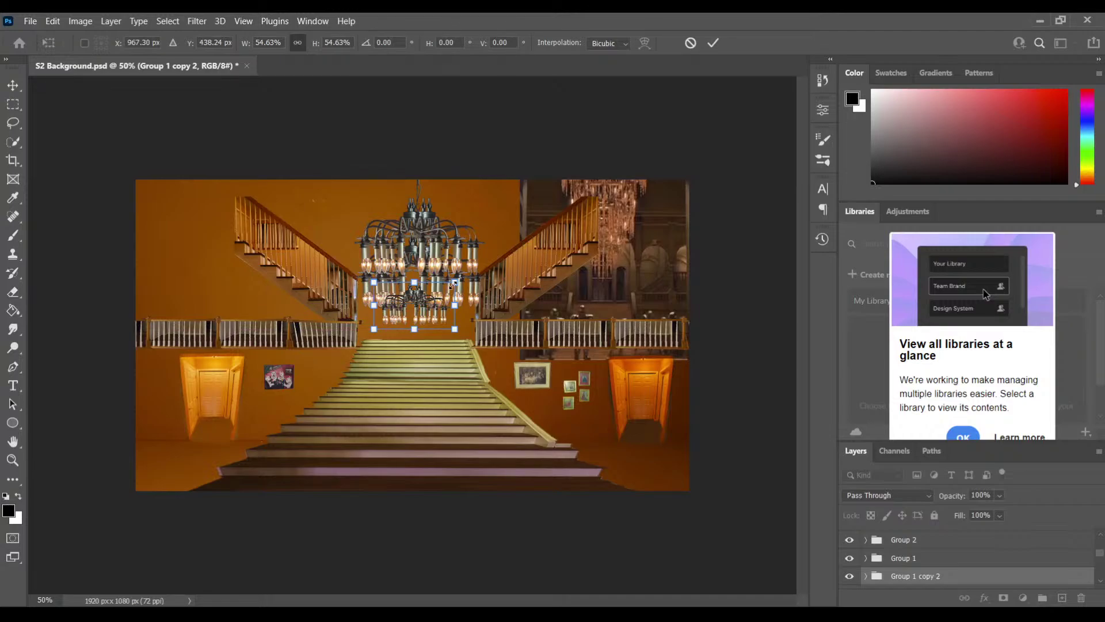
left_click_drag(455, 282, 435, 296)
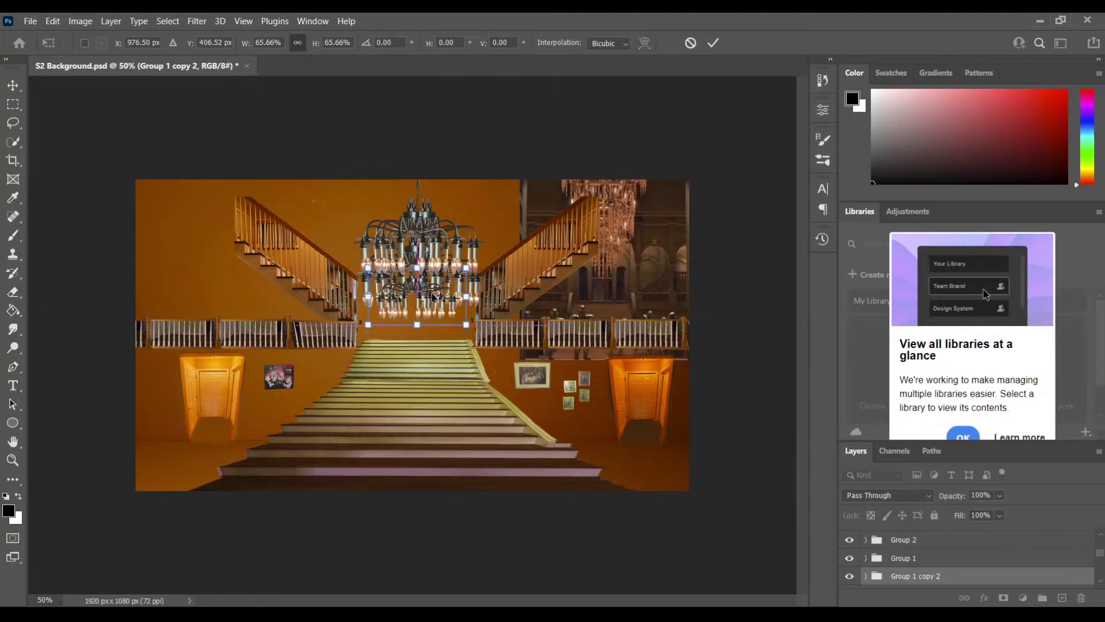
key("Return")
key("w")
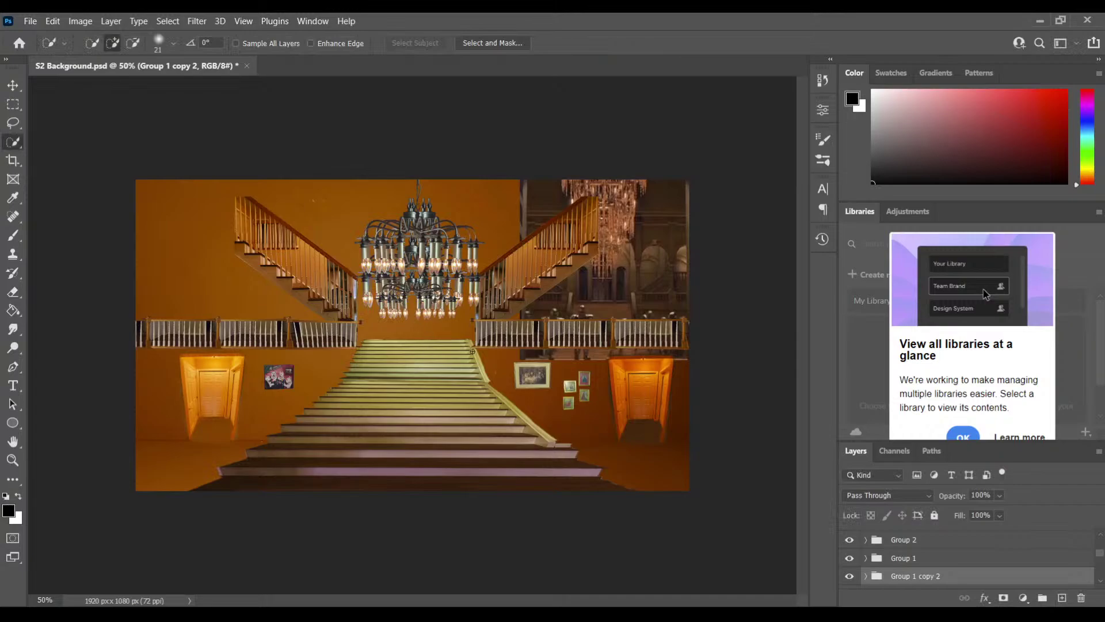
Step: Stack Group 1 copy 2 beneath Group 1 copy and lower this chandelier tier slightly with the Move tool
scroll(1100, 584, "down", 1)
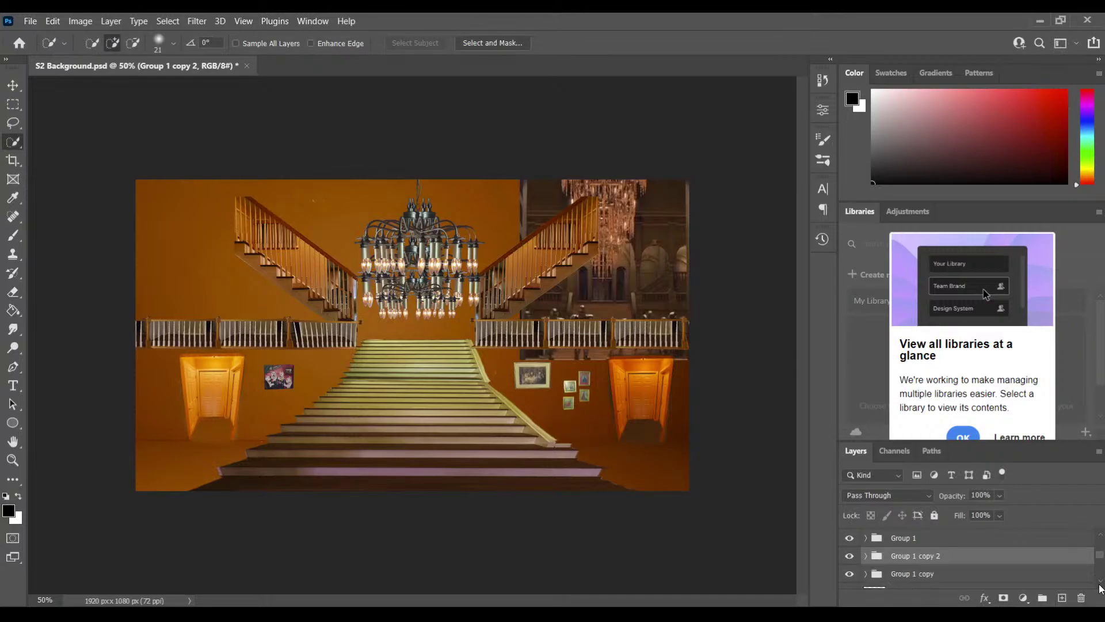
scroll(1100, 587, "down", 1)
left_click_drag(921, 537, 919, 563)
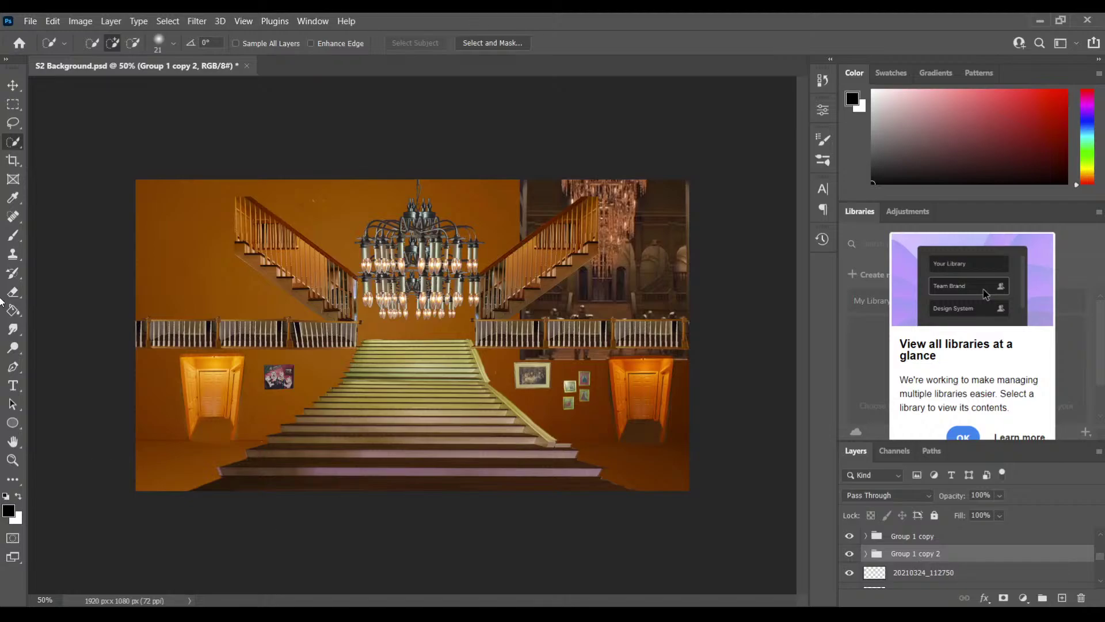
left_click(13, 85)
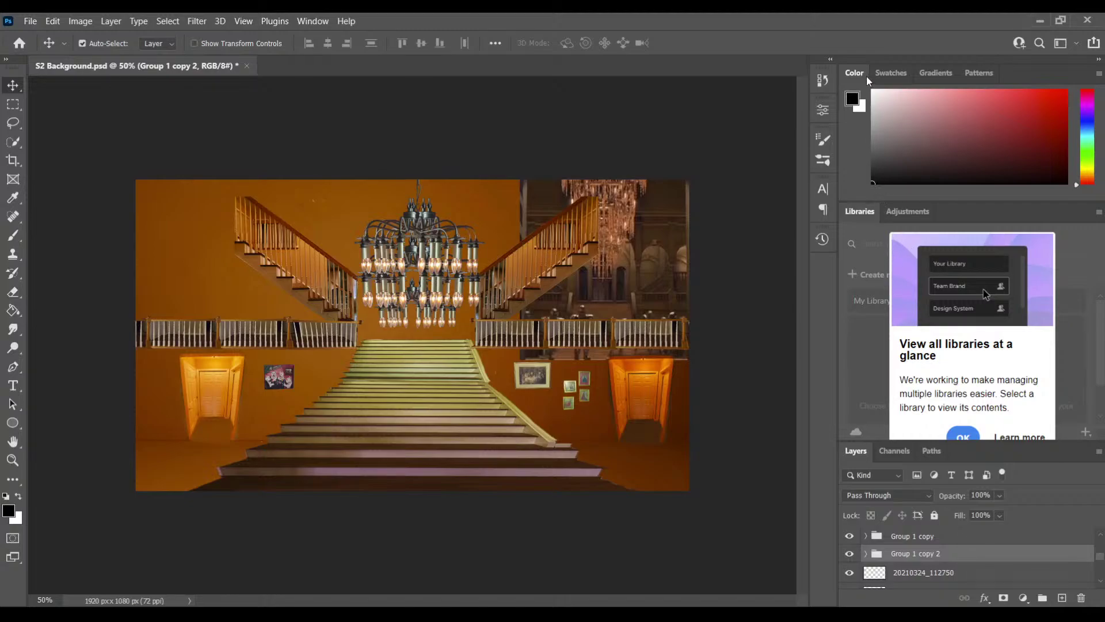
Step: Duplicate Group 1 copy 2 for a further chandelier tier and stack the duplicate beneath it
key("ctrl+j")
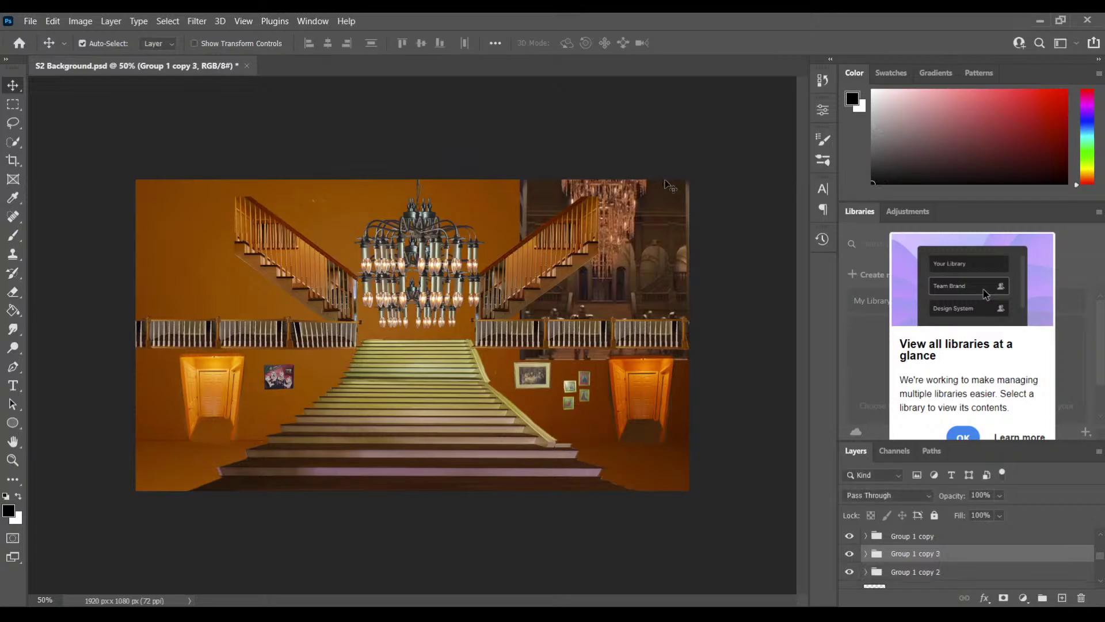
left_click_drag(904, 572, 902, 583)
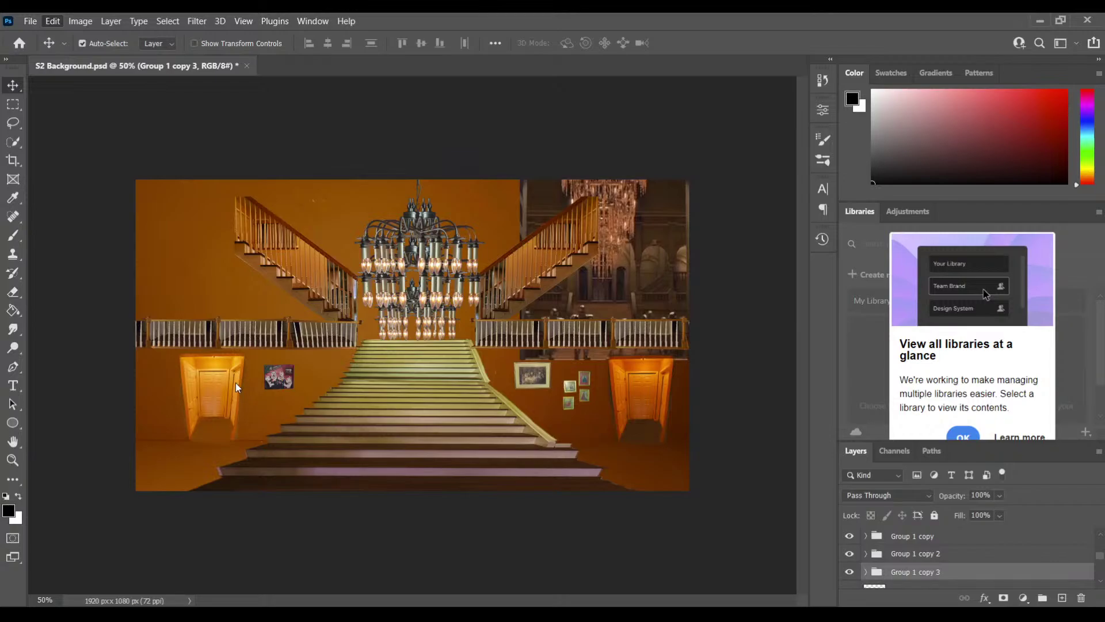
Step: Scale the Group 1 copy 3 tier to 57.55% and position it as the chandelier's lowest tier, just above the top of the stairs
key("ctrl+t")
left_click_drag(466, 346, 426, 317)
key("shift+Down")
key("shift+Down")
key("shift+Down")
key("shift+Down")
key("shift+Down")
key("shift+Down")
key("shift+Down")
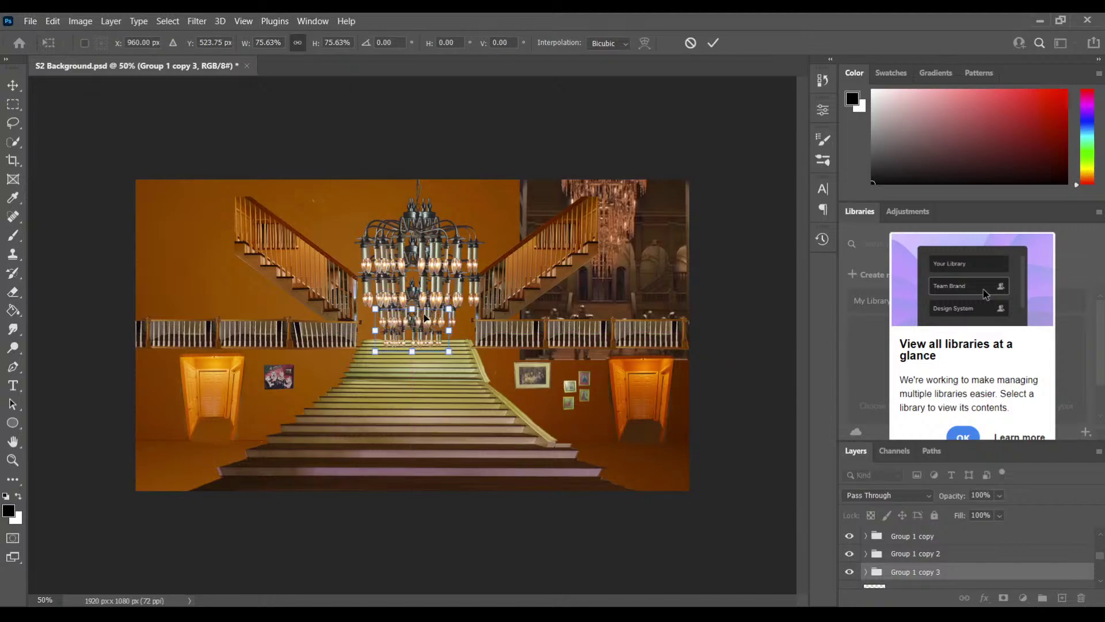
key("Up")
key("Up")
key("Up")
key("Up")
key("Up")
key("Up")
key("Up")
key("Up")
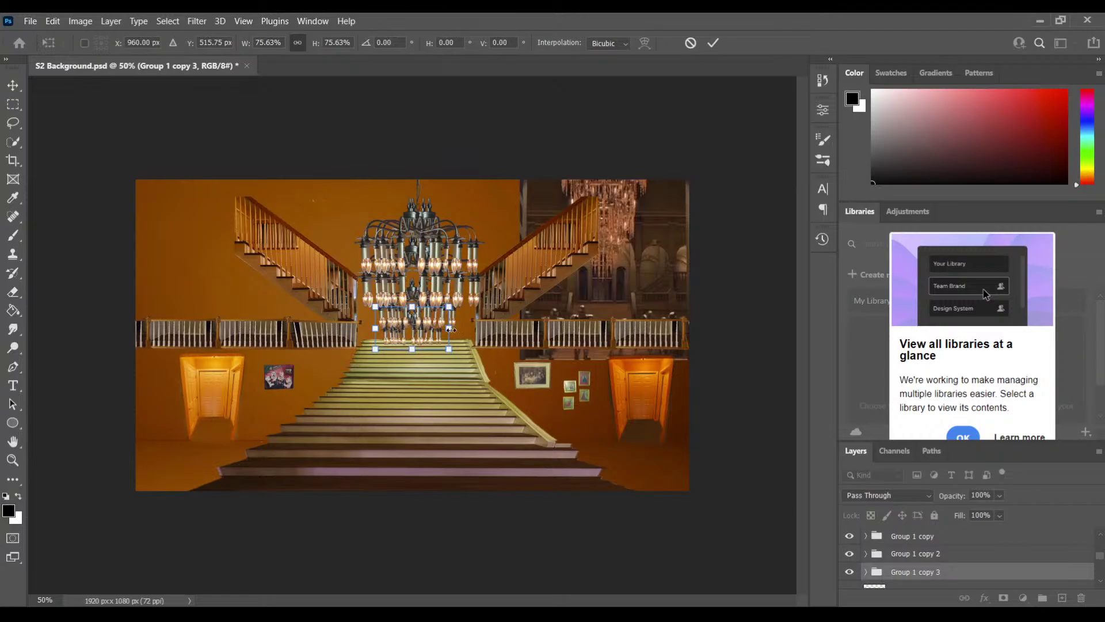
left_click_drag(451, 329, 422, 340)
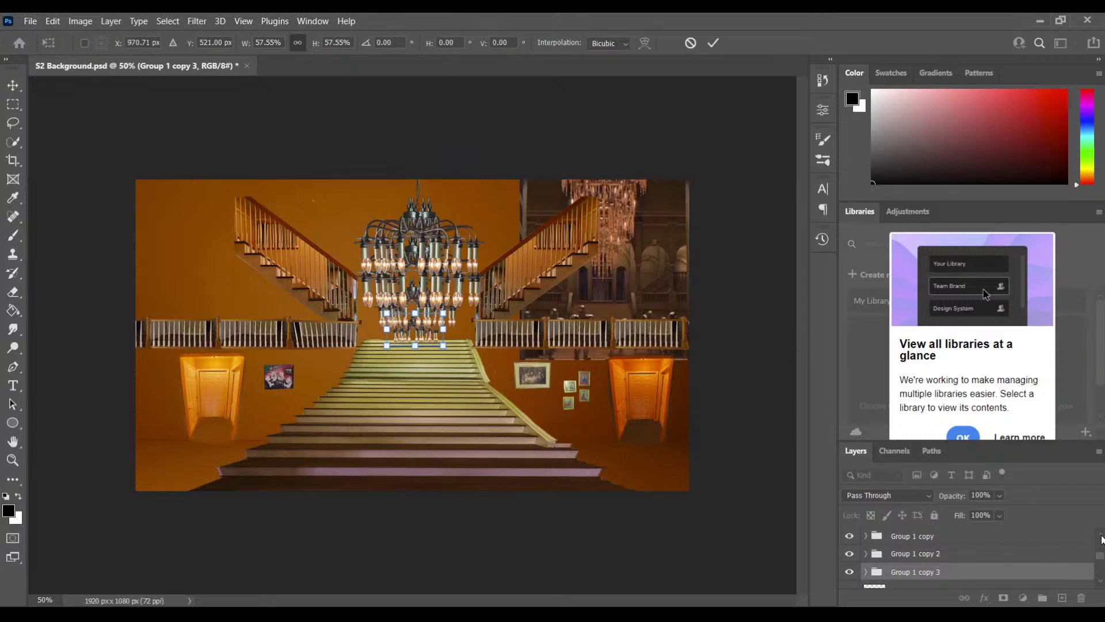
Step: Select all the chandelier's tier groups together and raise the whole chandelier toward the ceiling
scroll(1101, 541, "up", 1)
left_click(919, 540, "shift")
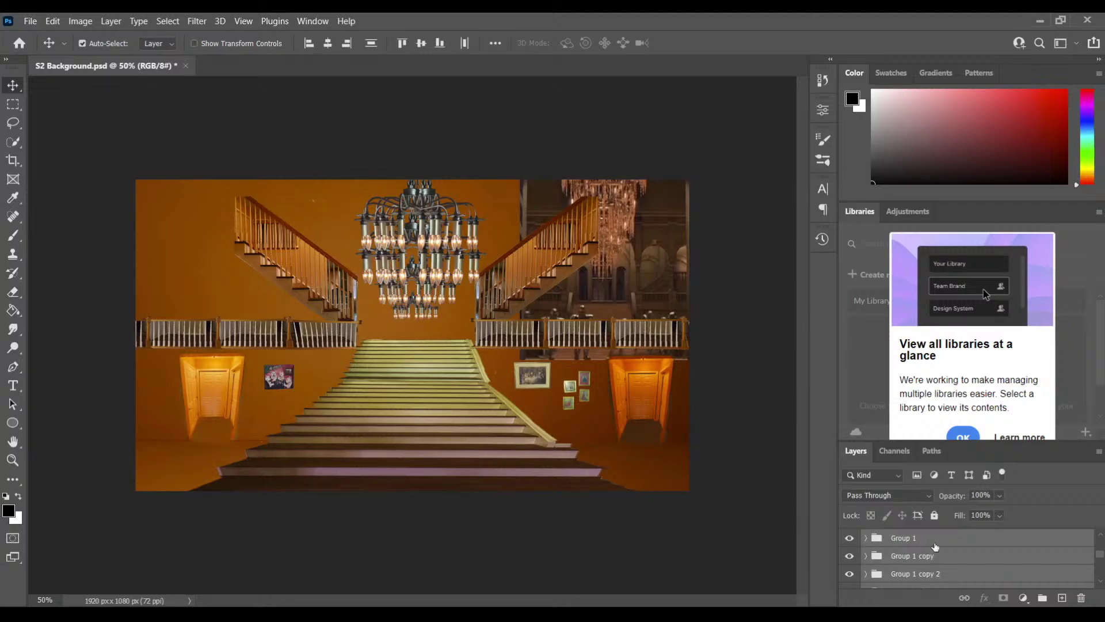
Step: Select the Group 1 copy 3 tier and nudge it slightly sideways to centre it beneath the chandelier's upper tiers
left_click(934, 547)
left_click(904, 575)
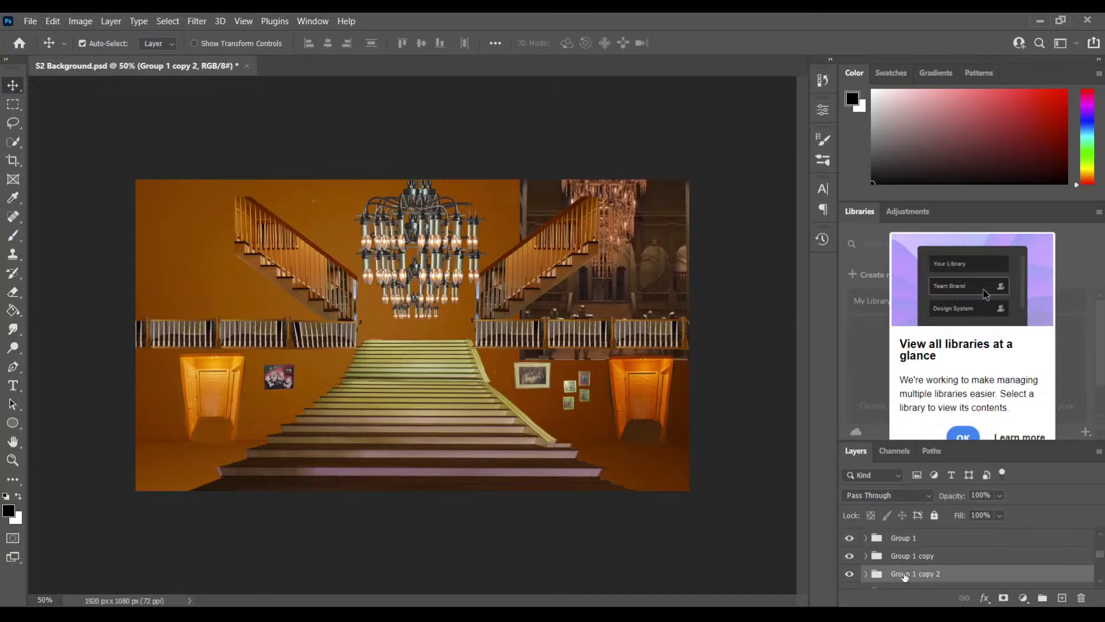
left_click(903, 589)
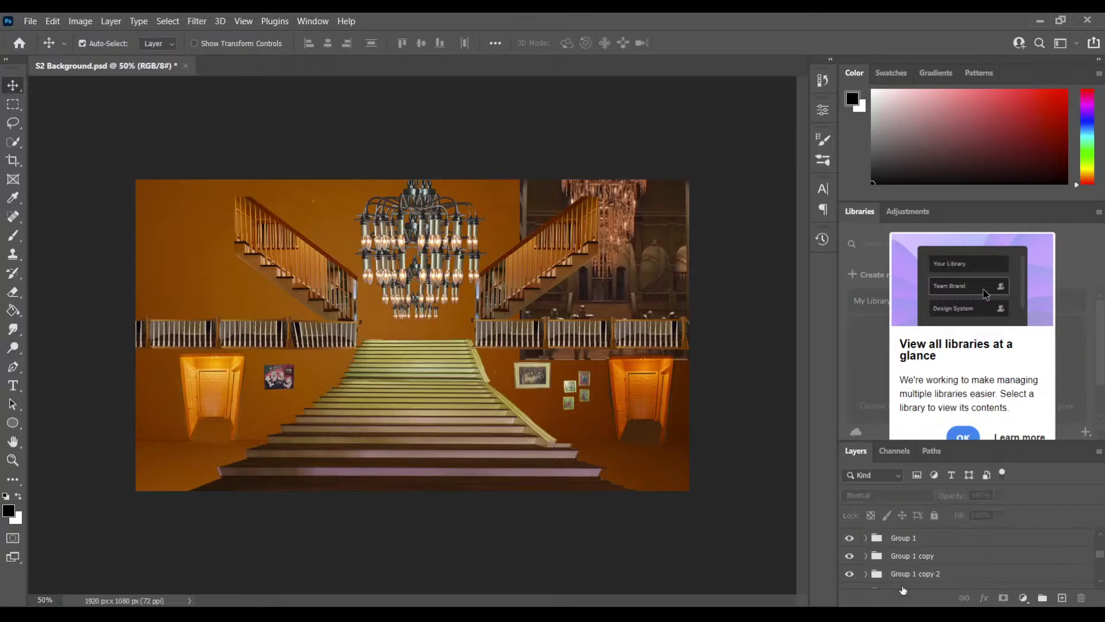
scroll(903, 587, "down", 1)
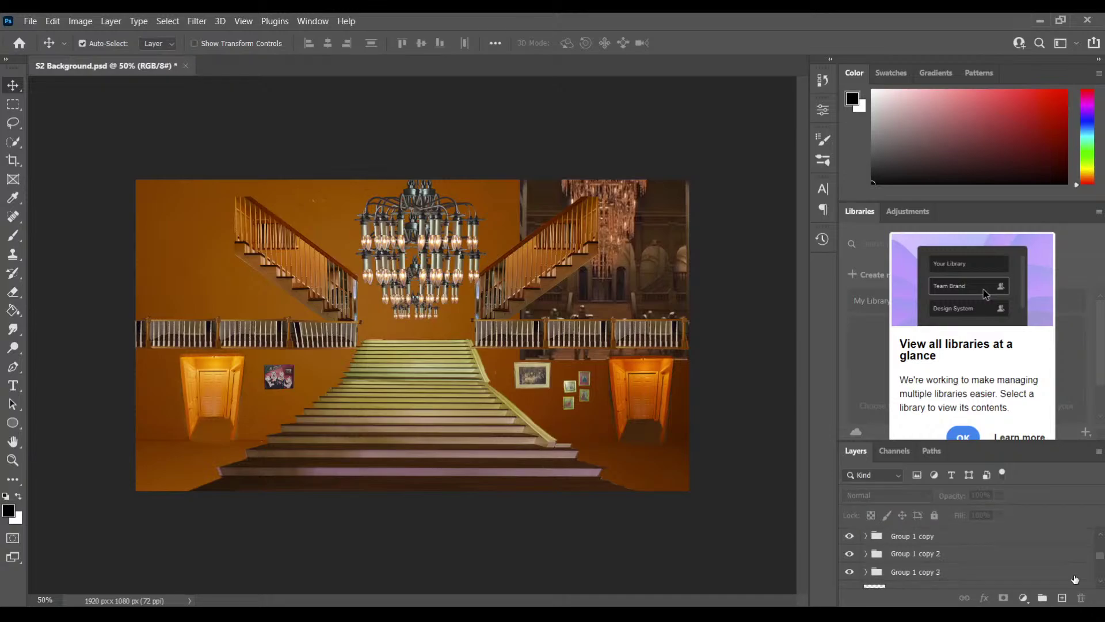
left_click(909, 578)
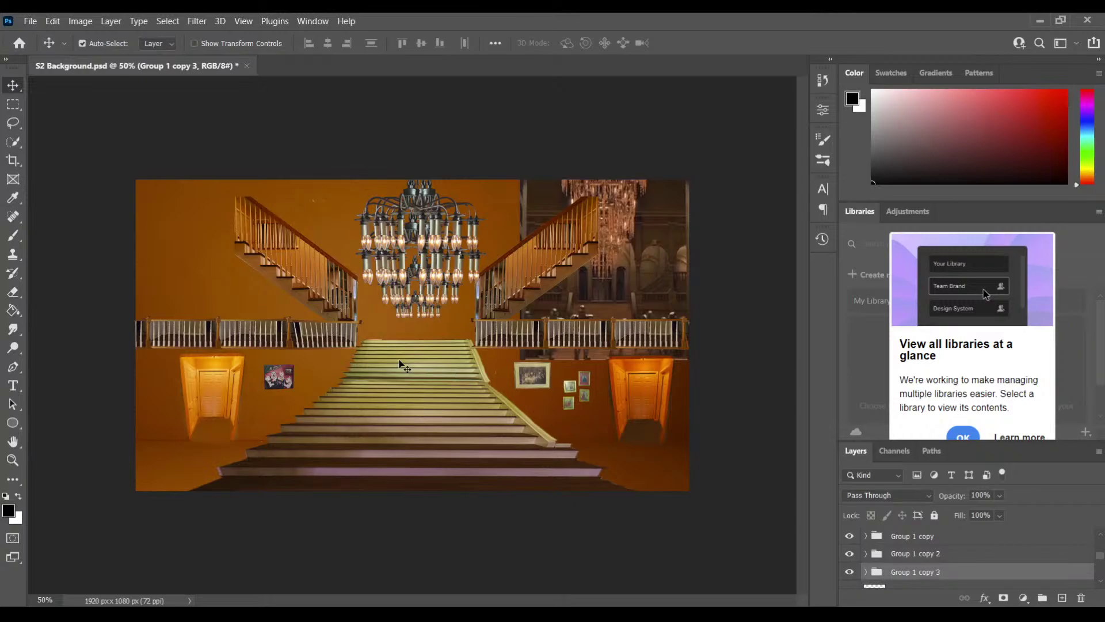
Step: Adjust the colours of Layer 5, the group picture beside the left doorway, to a warmer brown matching the wall
left_click_drag(1100, 554, 1100, 543)
left_click(921, 567)
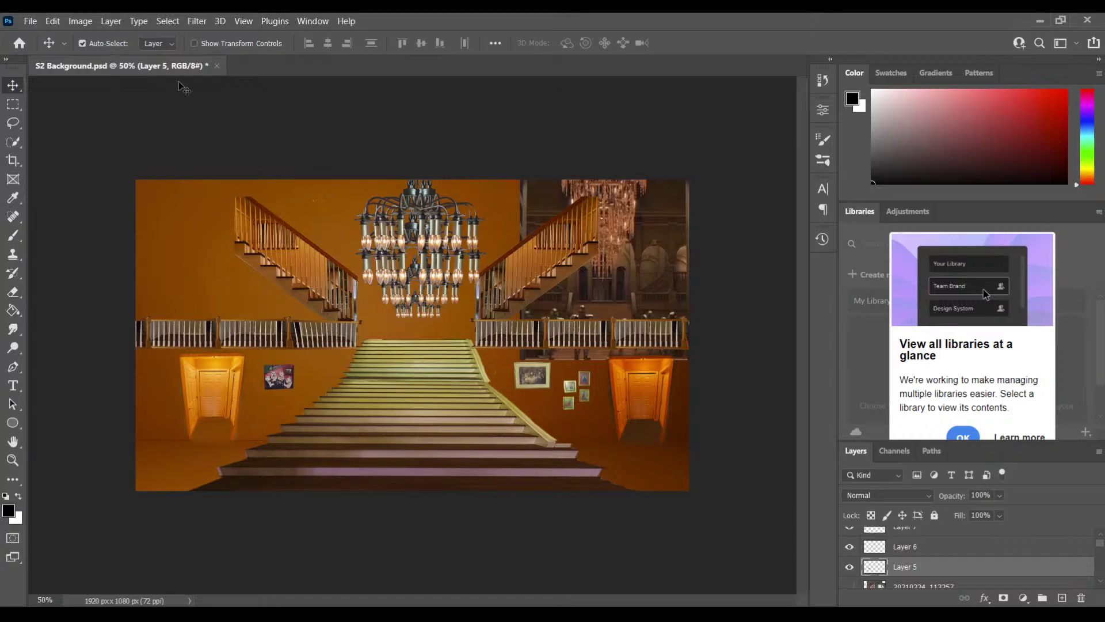
left_click(932, 536, "shift")
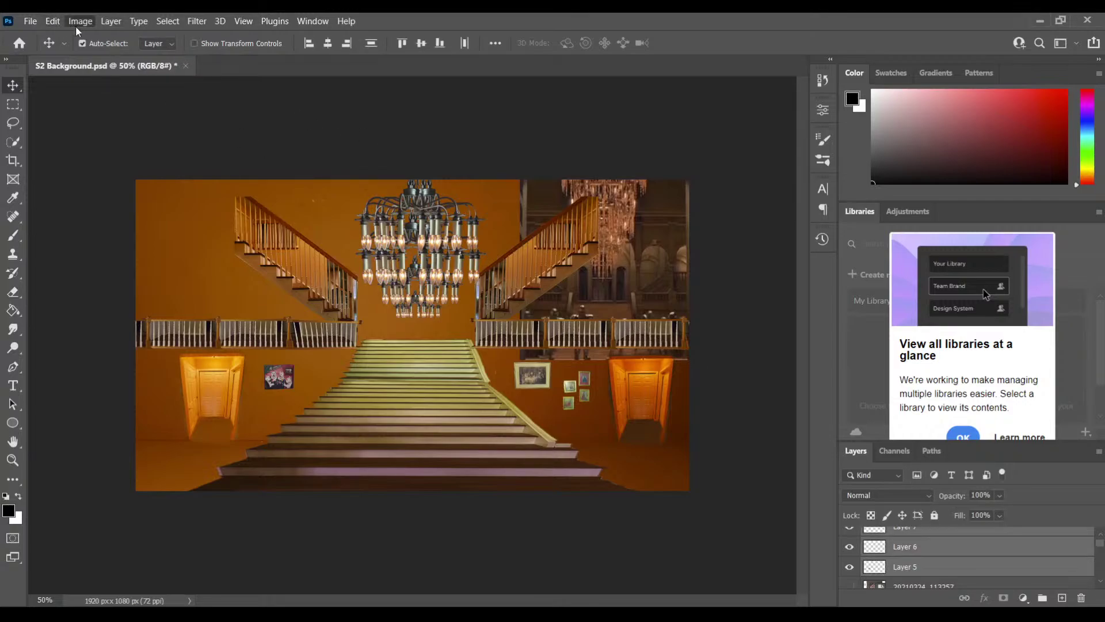
left_click(908, 571)
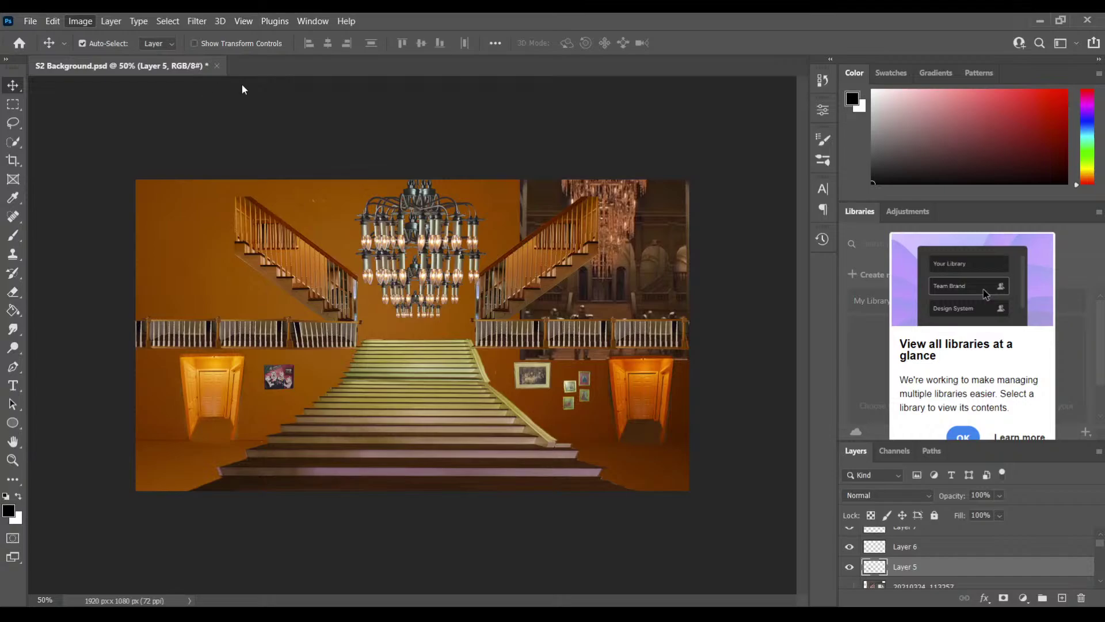
key("i")
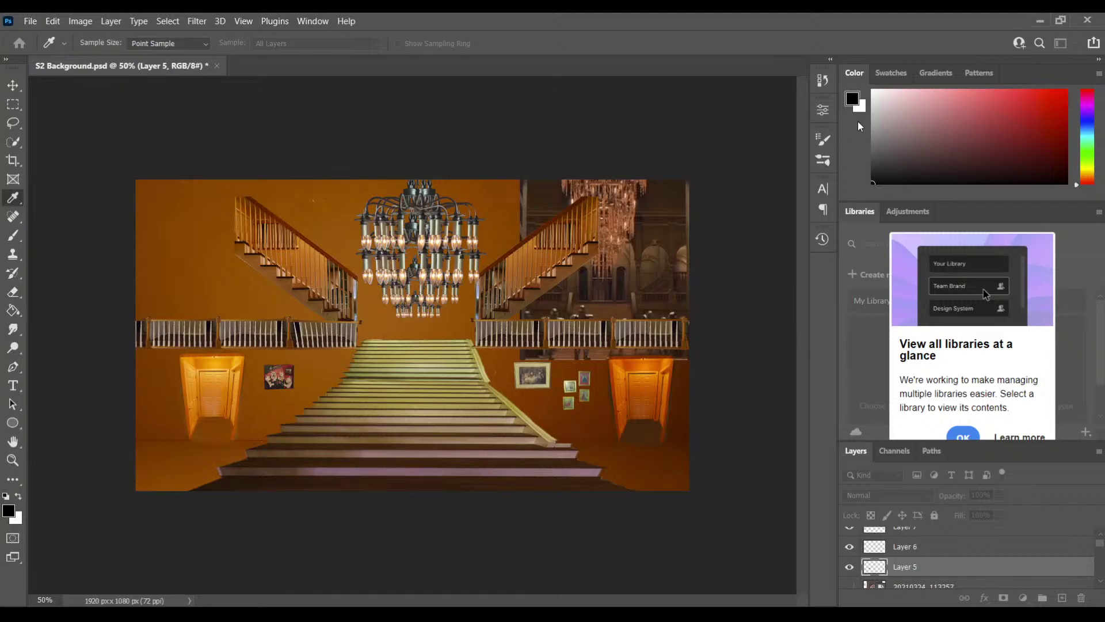
key("v")
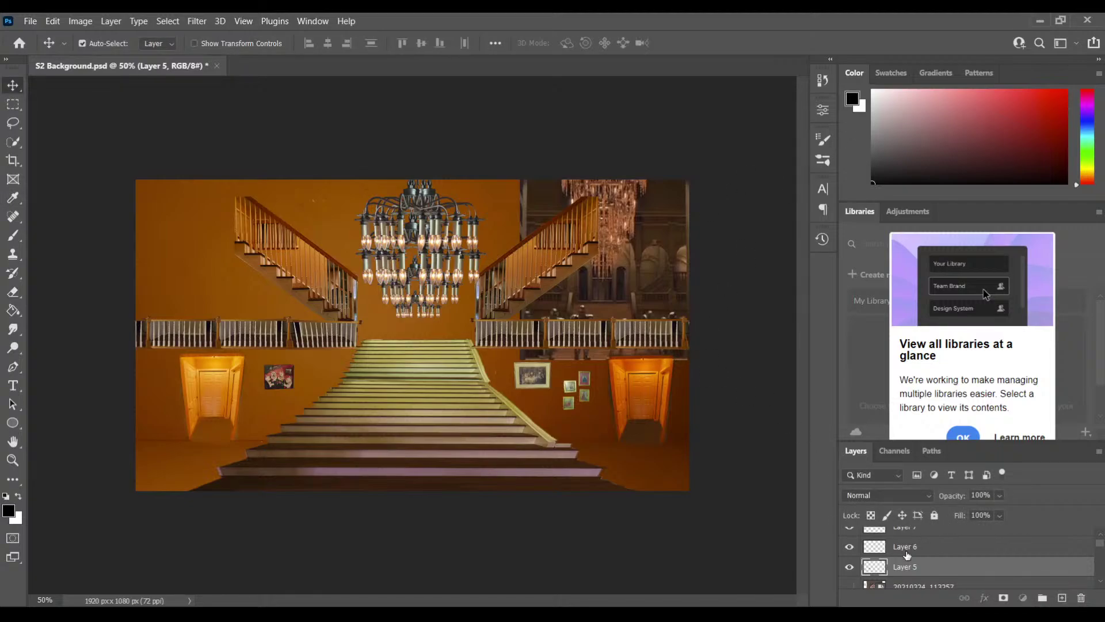
Step: Adjust the colours of Layer 6, the small framed pictures near the right doorway, to a warm golden tone
left_click(907, 554)
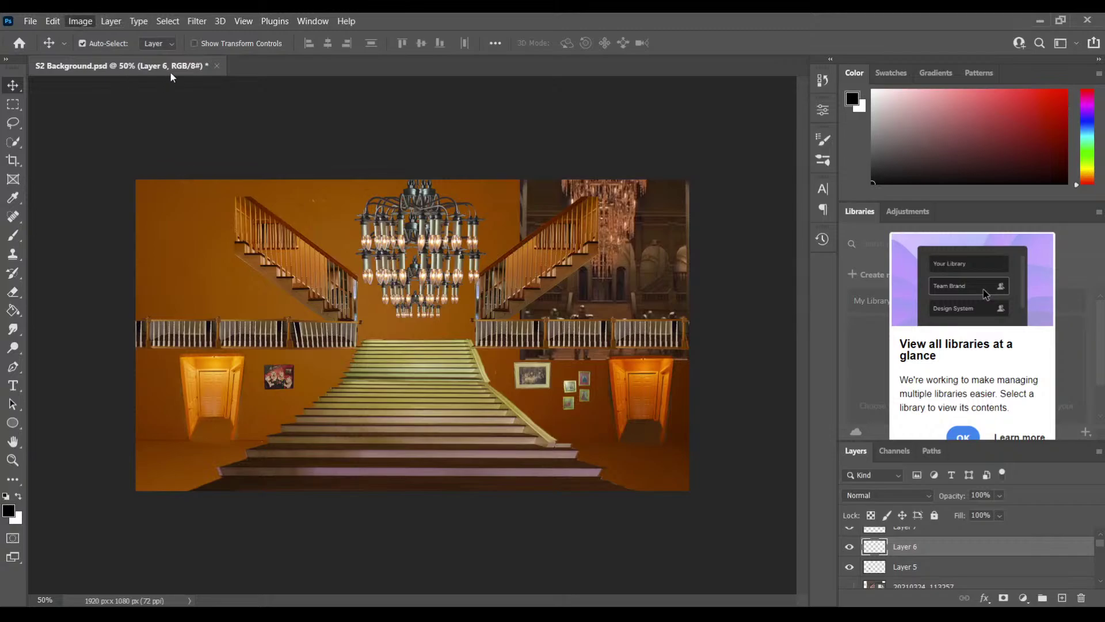
key("i")
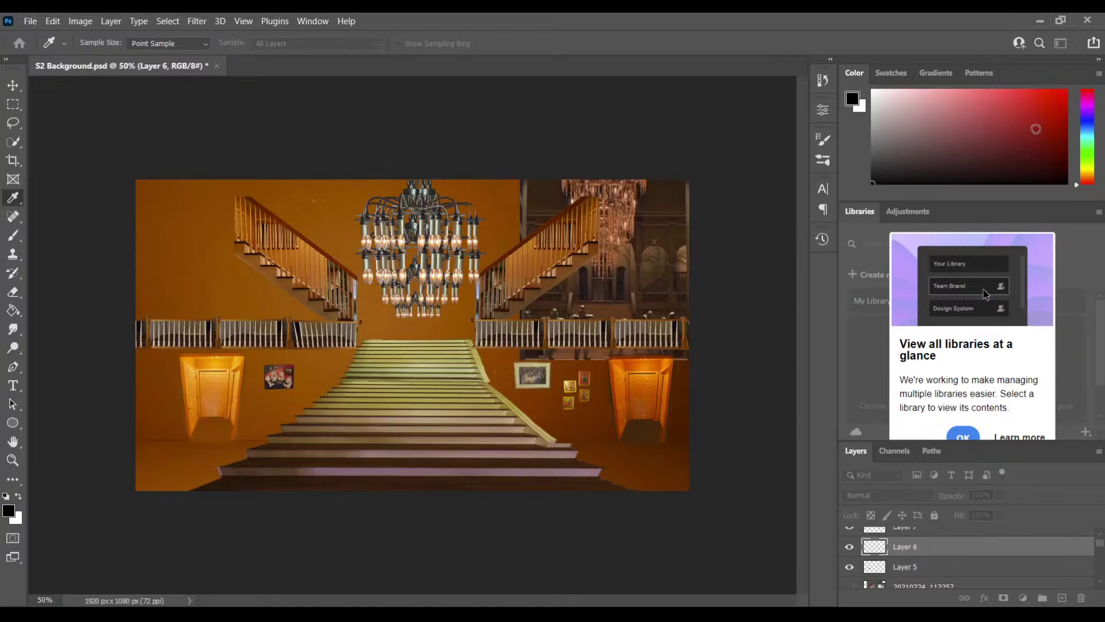
key("v")
Step: Adjust the colours of Layer 7, the larger framed picture right of the stairs, to a warmer brown
scroll(1101, 532, "up", 1)
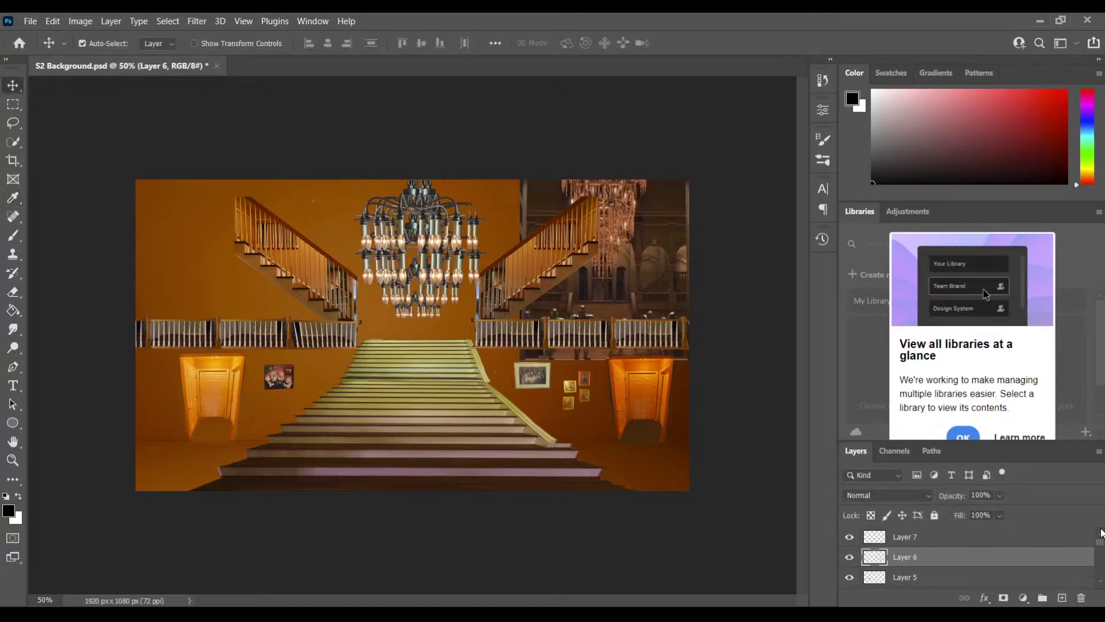
left_click(981, 539)
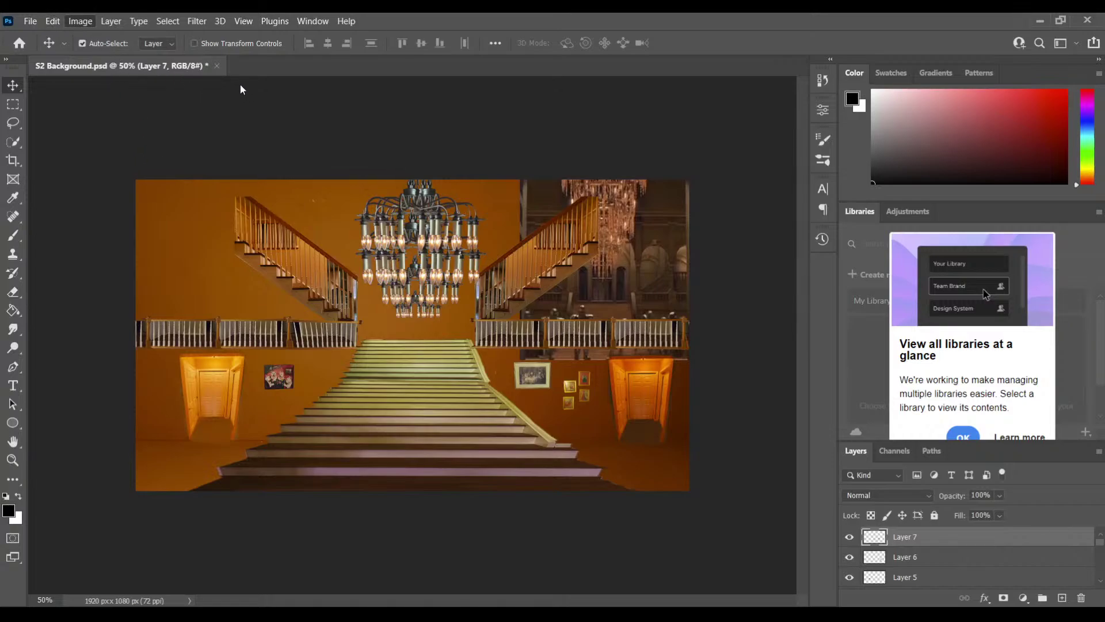
key("i")
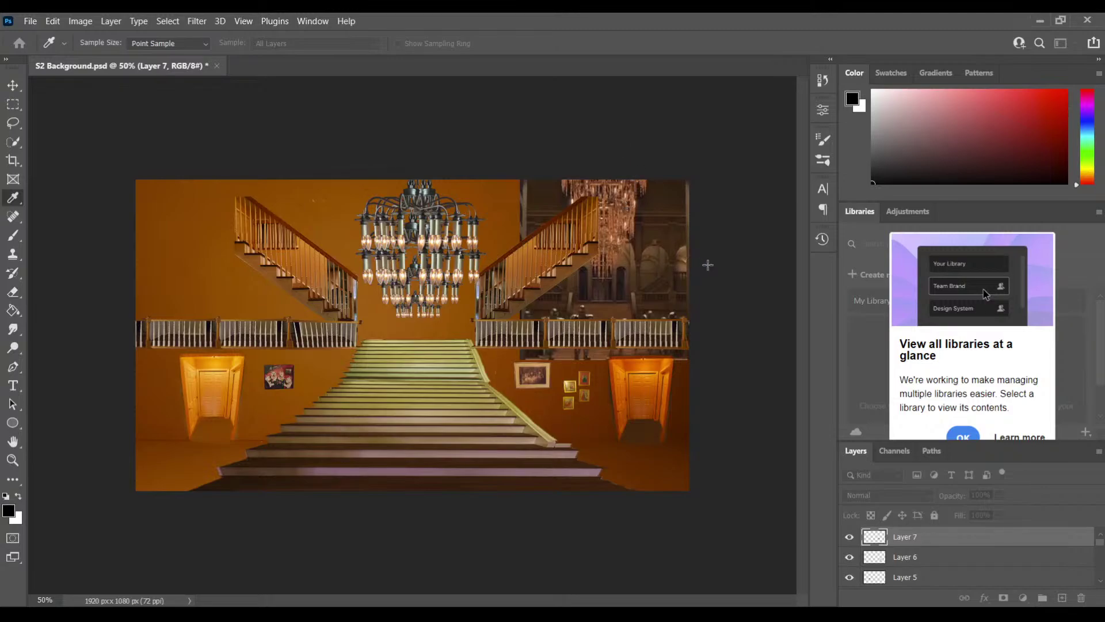
key("v")
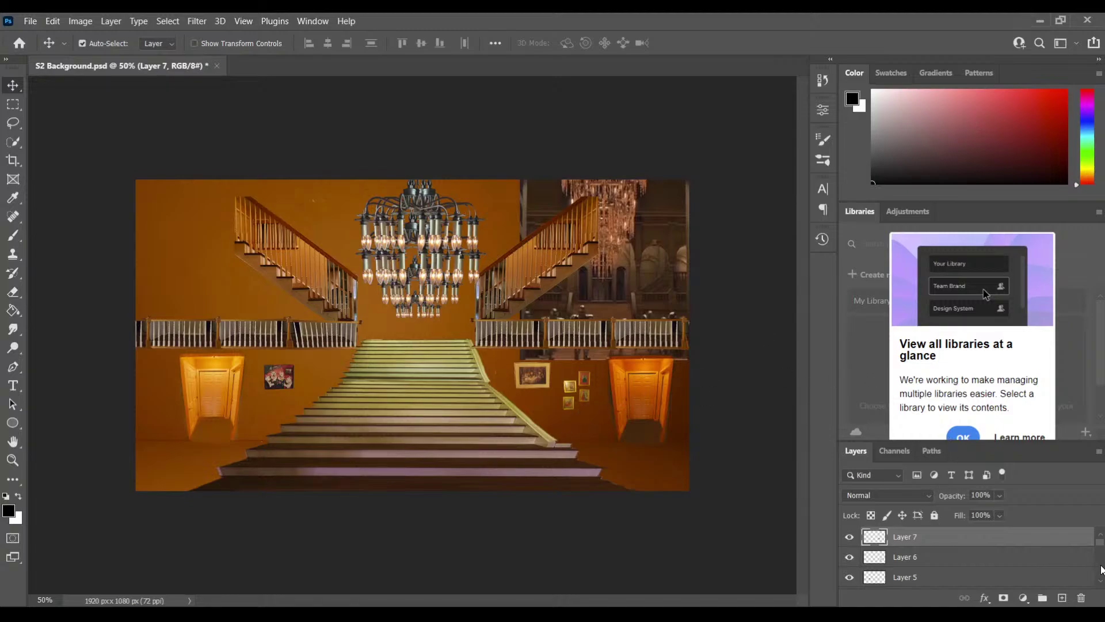
Step: Hide the Original reference layer so that only the orange wall shows behind the right staircase
scroll(1102, 570, "down", 4)
scroll(1101, 573, "down", 2)
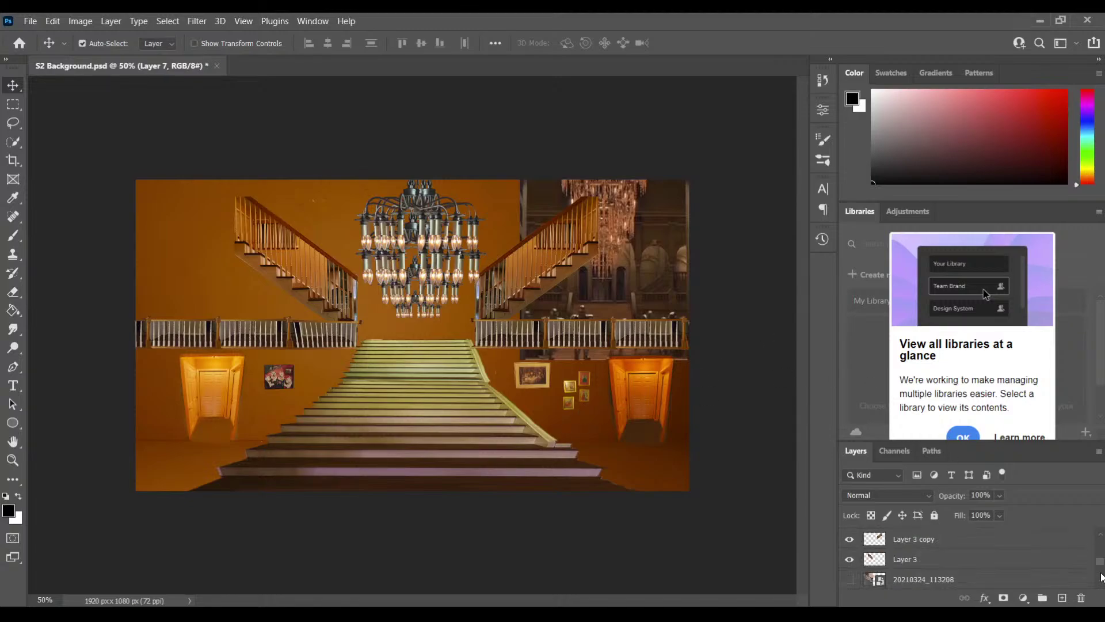
scroll(1102, 579, "down", 4)
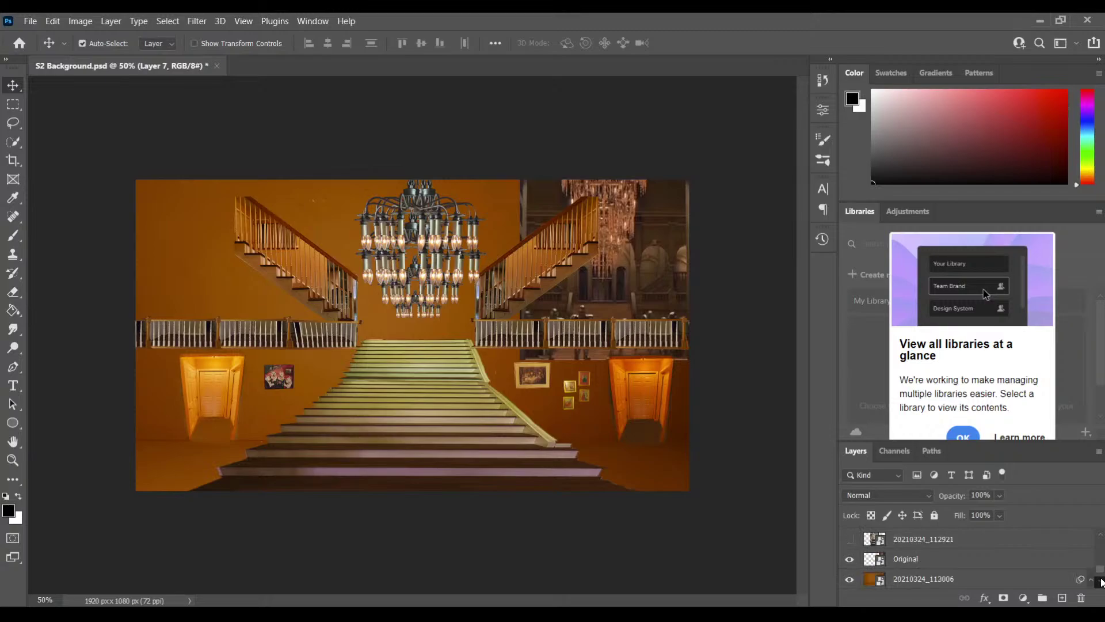
scroll(1102, 545, "up", 2)
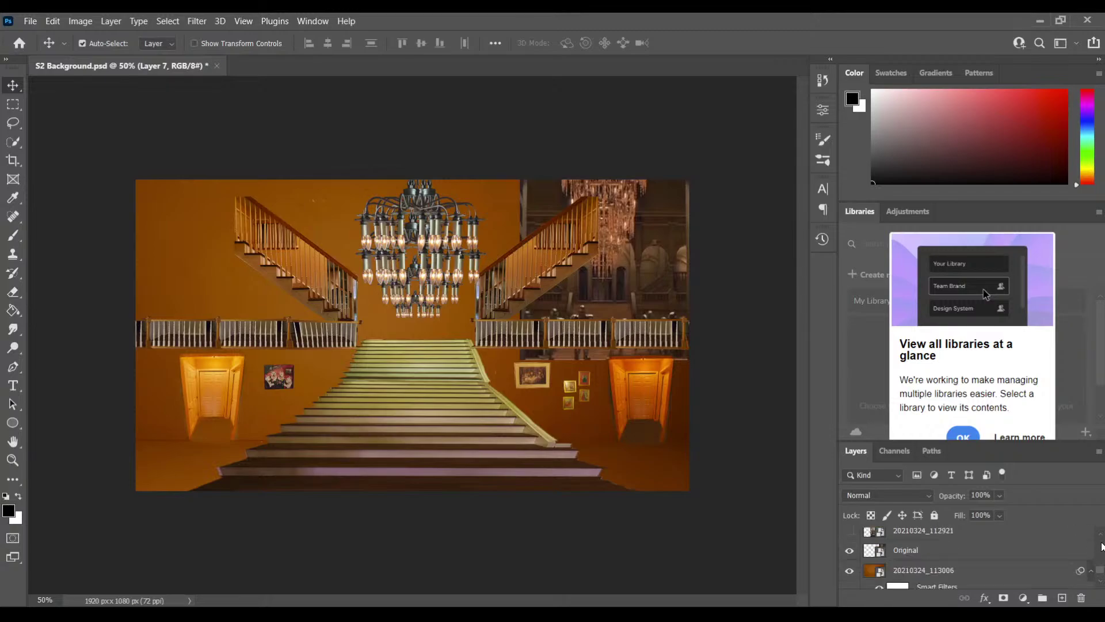
scroll(1101, 541, "up", 4)
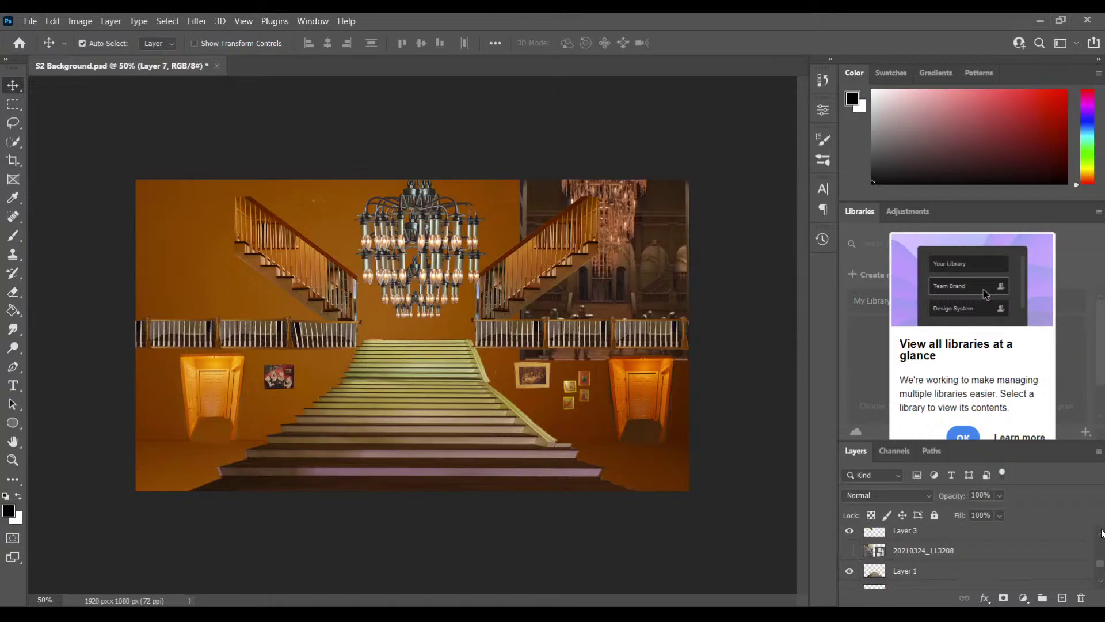
scroll(1101, 533, "up", 3)
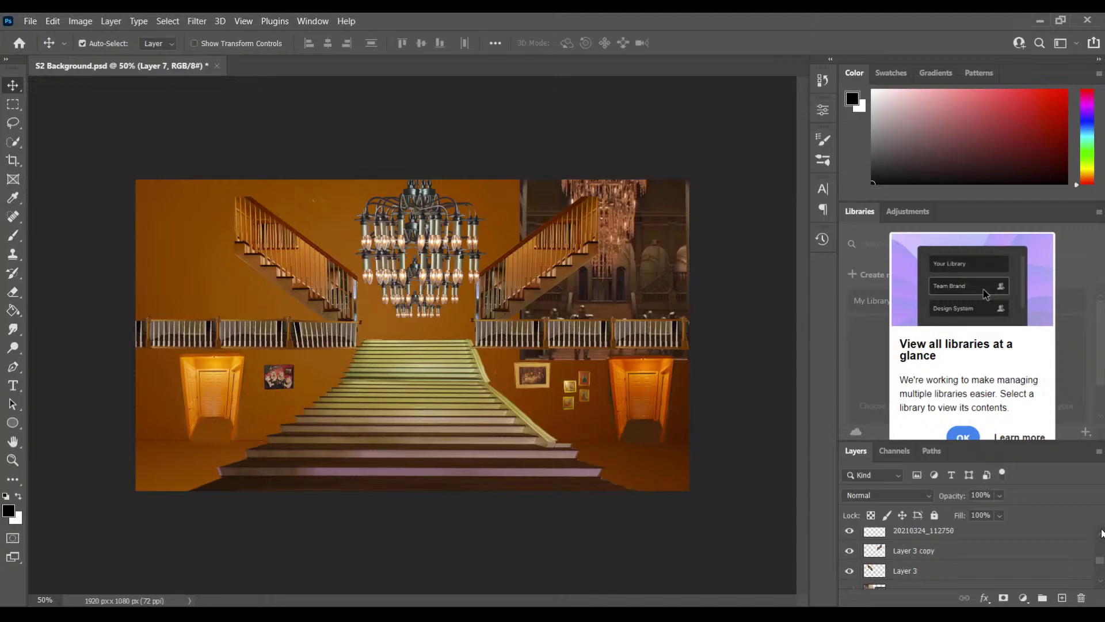
scroll(1102, 570, "down", 2)
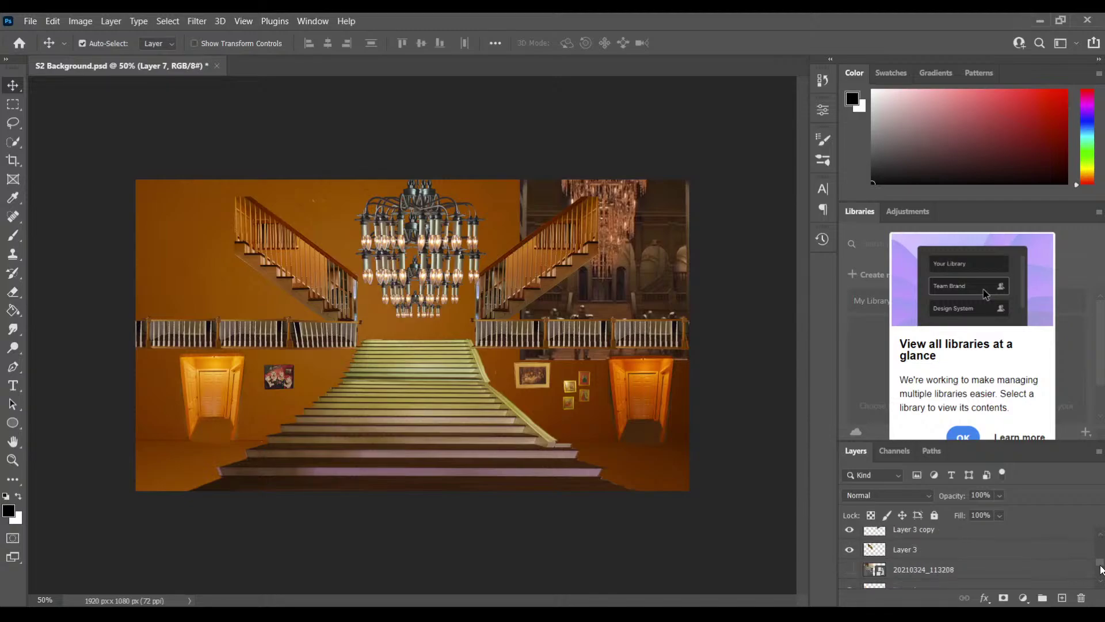
scroll(1101, 571, "down", 2)
scroll(1102, 573, "down", 2)
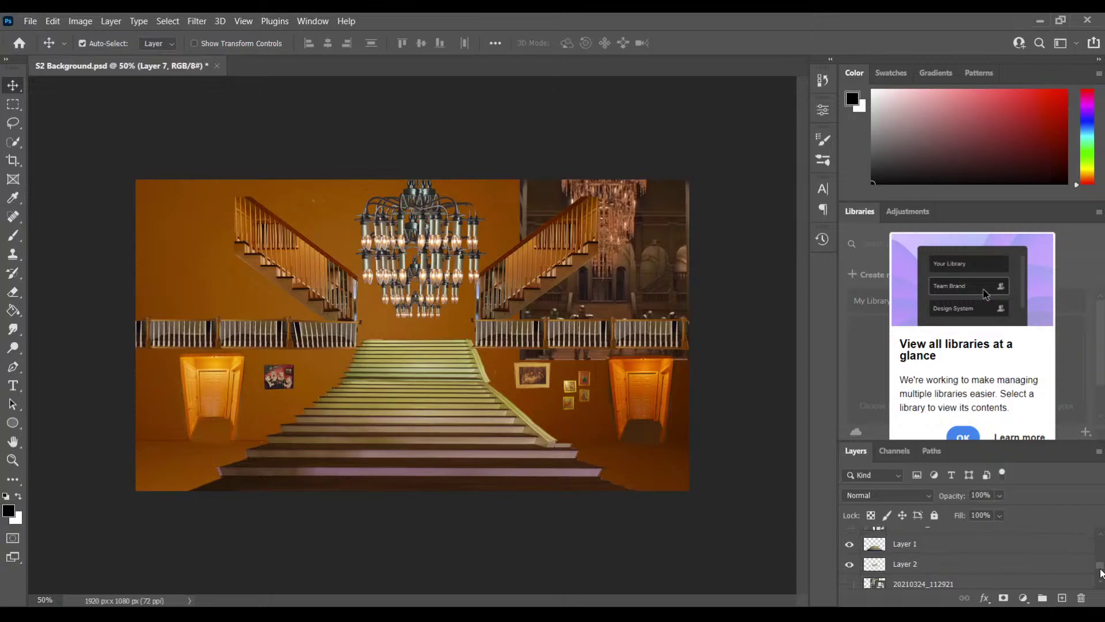
scroll(1102, 578, "down", 2)
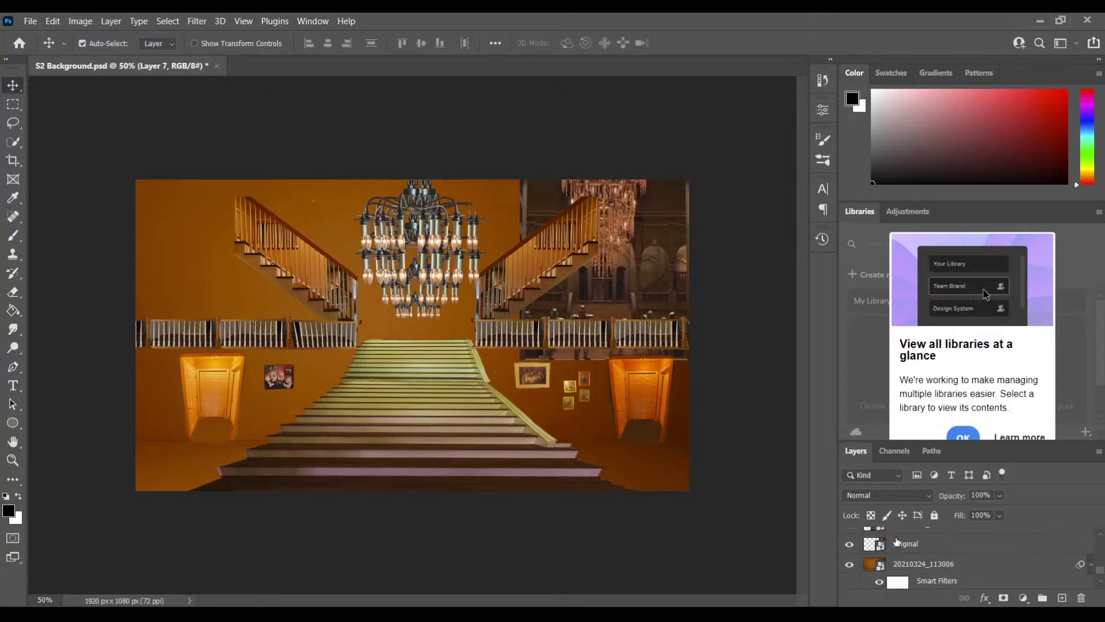
left_click(847, 545)
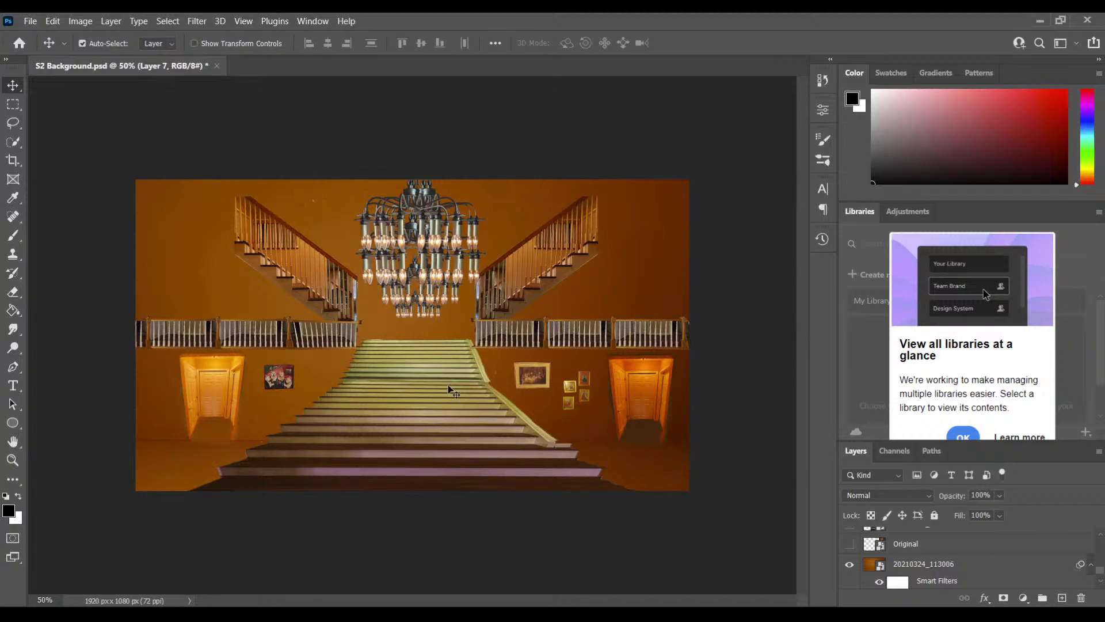
Step: Duplicate Group 2, the left balcony railing, as Group 2 copy 2
left_click_drag(1102, 570, 1101, 538)
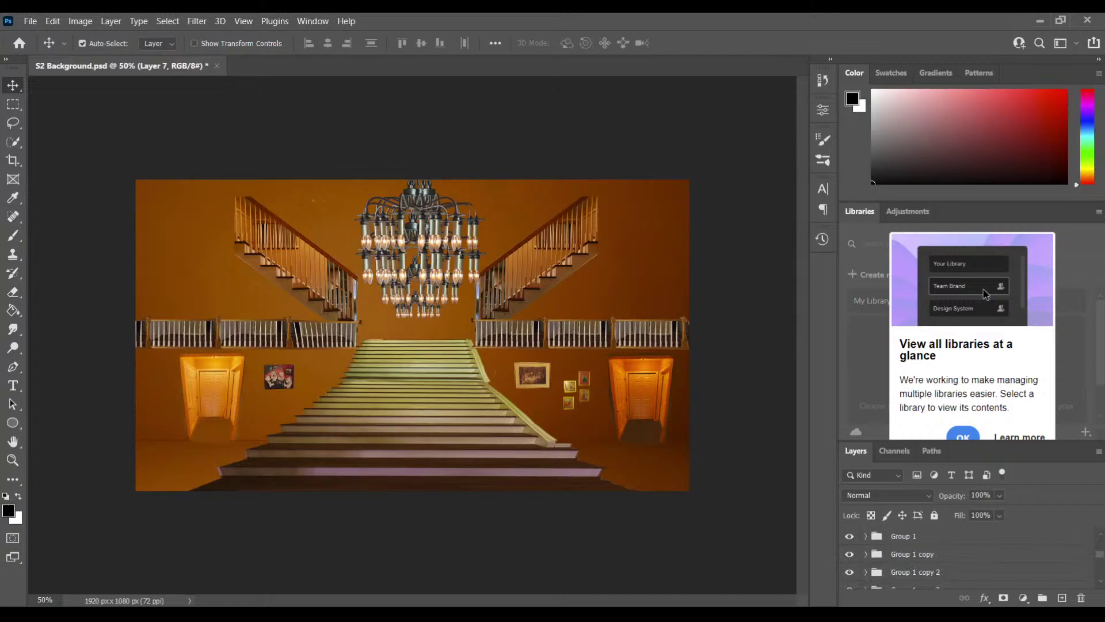
left_click(1006, 536)
left_click(1099, 535)
scroll(1099, 536, "down", 2)
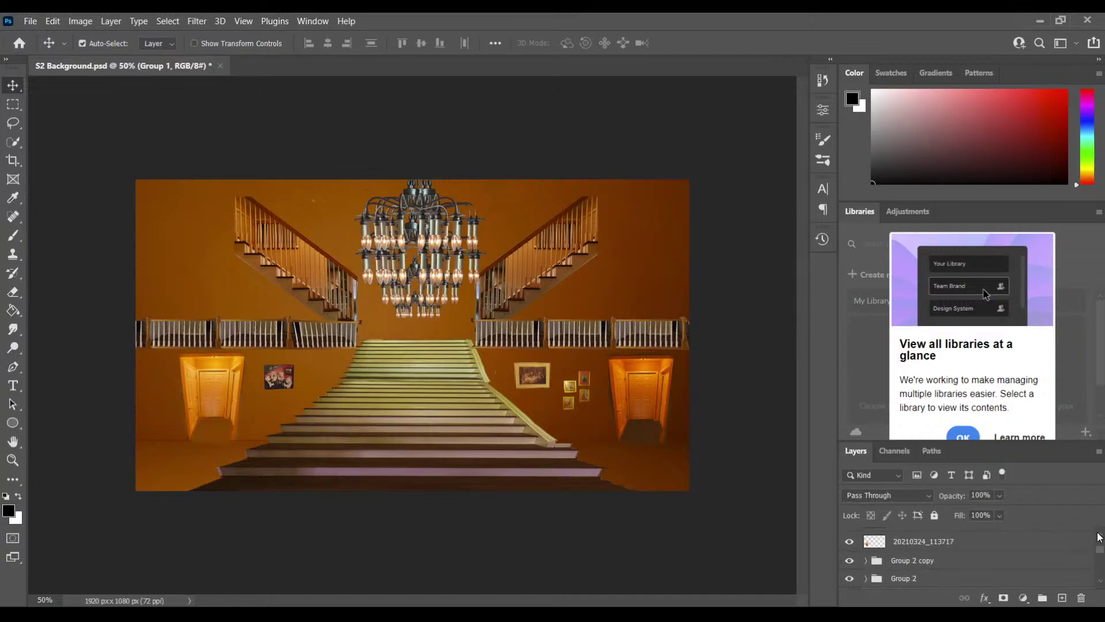
scroll(1100, 583, "up", 2)
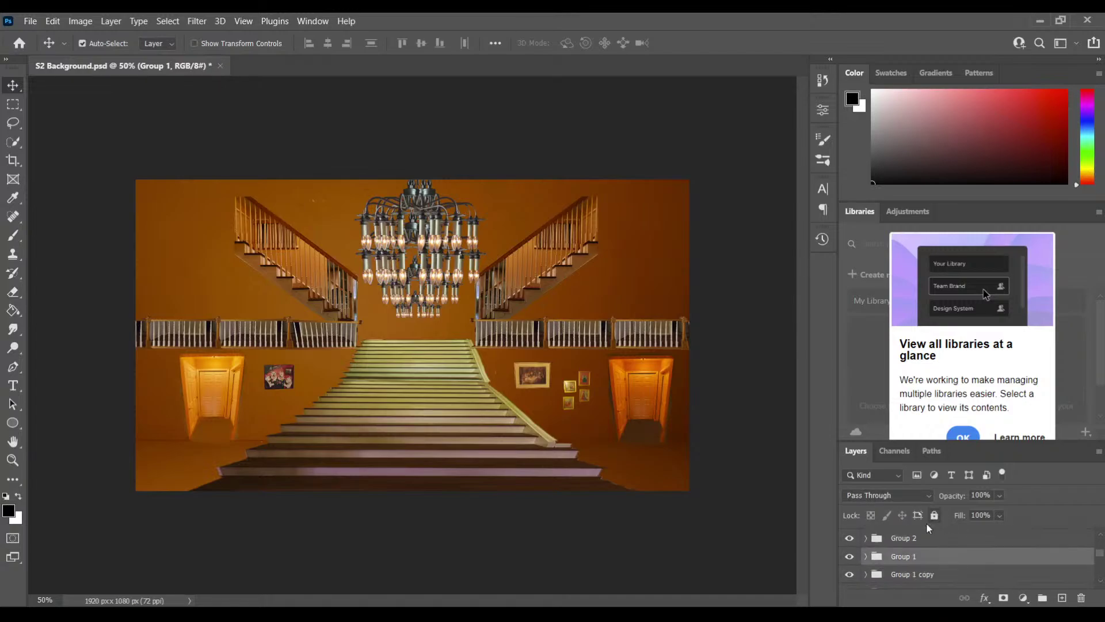
left_click(902, 539)
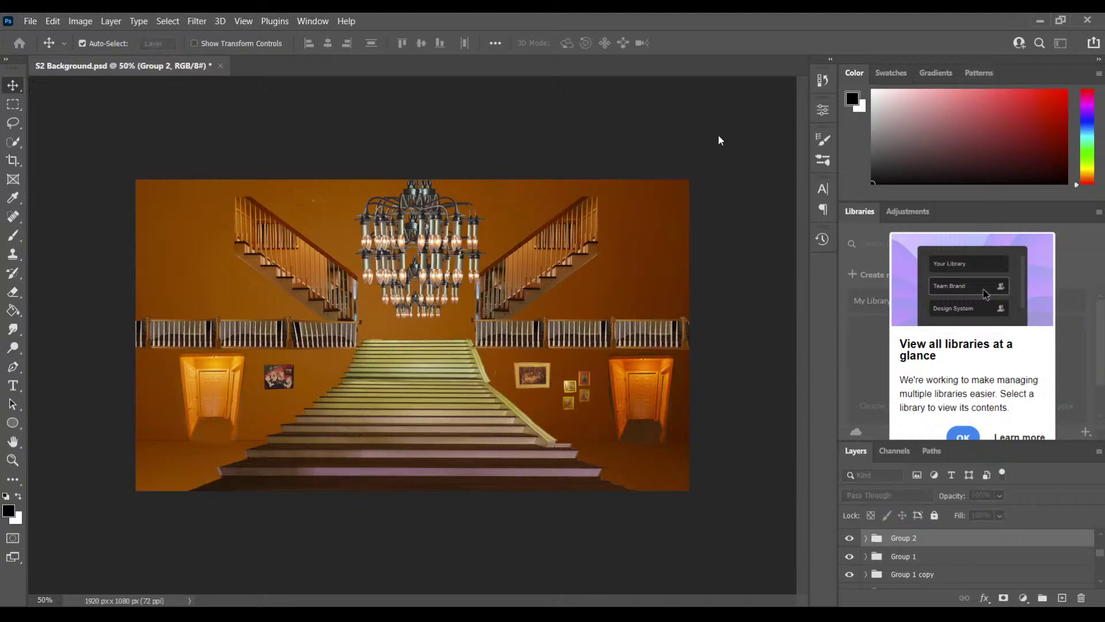
left_click_drag(717, 134, 673, 178)
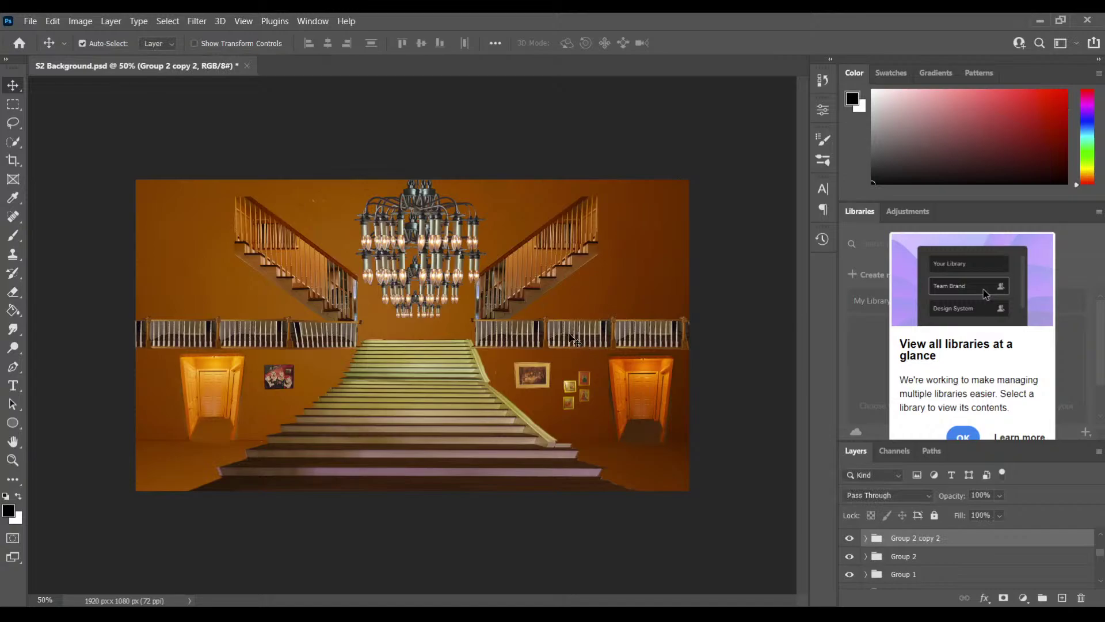
Step: Raise the duplicated railing, Group 2 copy 2, to the upper-floor level near the top of the left staircase
key("Up")
key("Up")
key("Up")
key("Up")
key("Up")
key("Up")
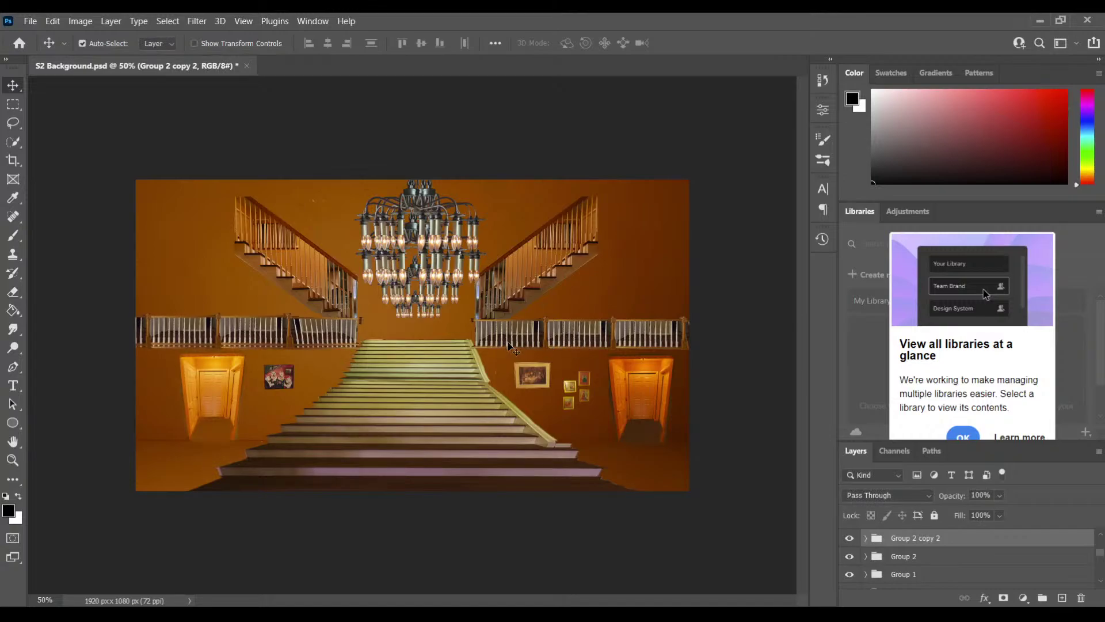
key("shift+Up")
key("shift+Up")
key("shift+Up")
key("shift+Up")
key("shift+Up")
key("shift+Up")
key("shift+Up")
key("shift+Up")
key("shift+Up")
key("shift+Up")
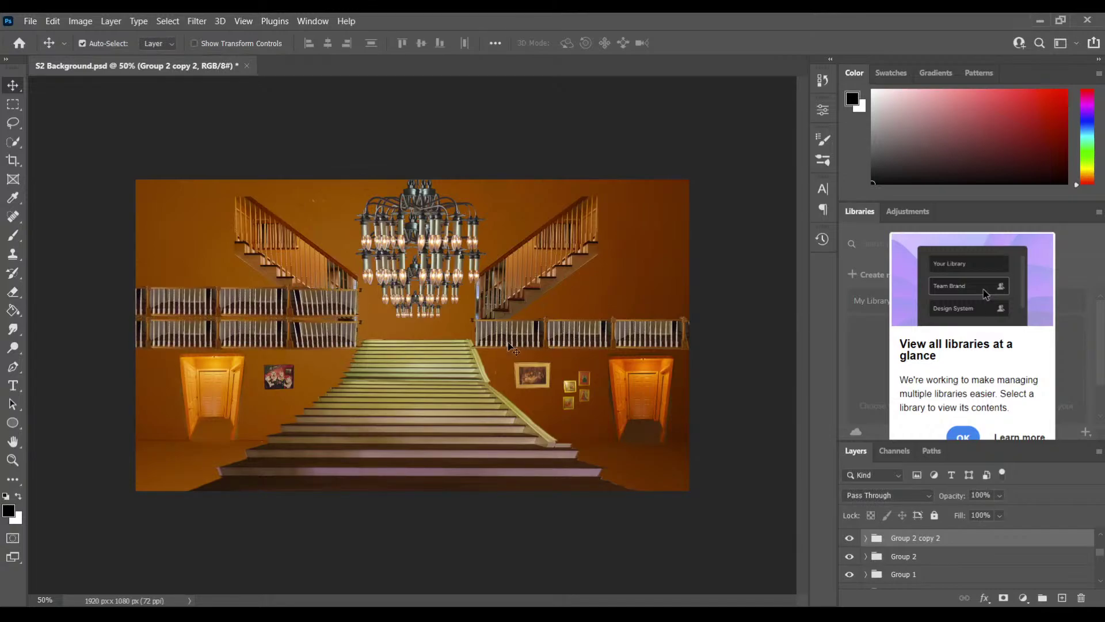
key("shift+Up")
key("shift+Up")
key("shift+Up")
key("shift+Up")
key("shift+Up")
key("shift+Up")
key("shift+Up")
key("shift+Up")
key("shift+Up")
key("shift+Up")
key("shift+Up")
key("shift+Up")
key("shift+Up")
key("shift+Up")
key("shift+Up")
key("shift+Up")
key("shift+Up")
key("shift+Up")
key("shift+Up")
key("shift+Up")
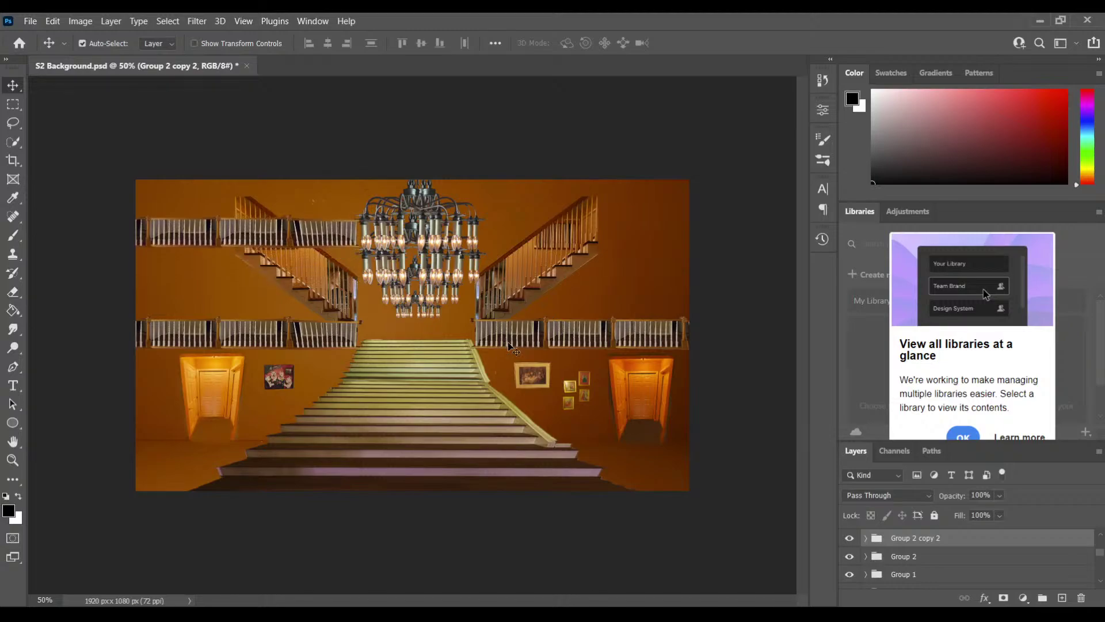
key("shift+Down")
key("Down")
key("Down")
key("Down")
key("Down")
key("shift+Down")
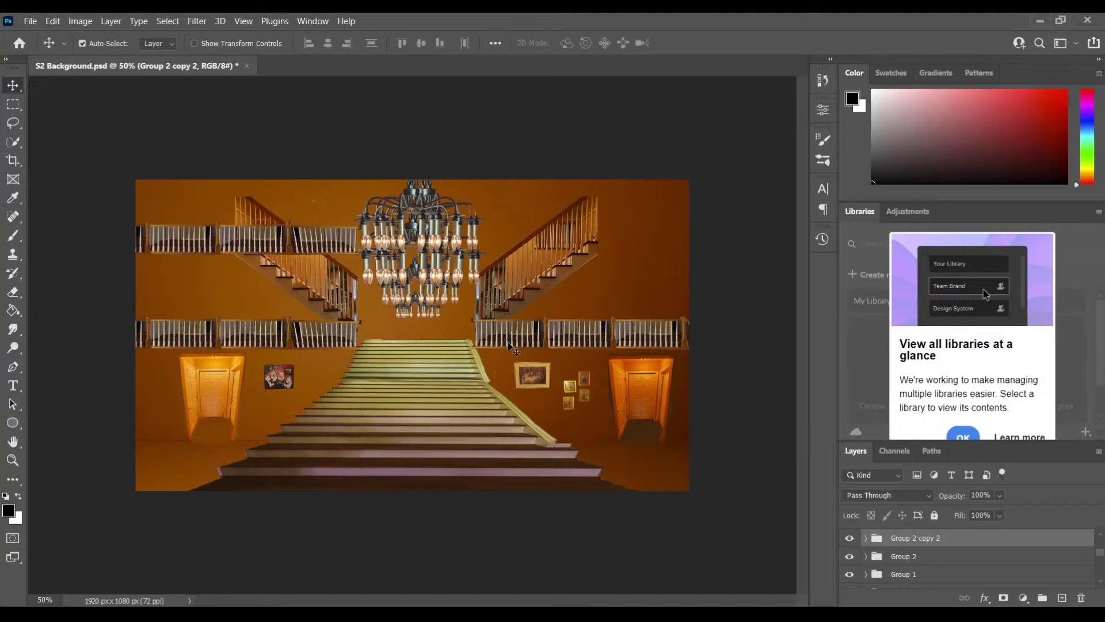
key("Down")
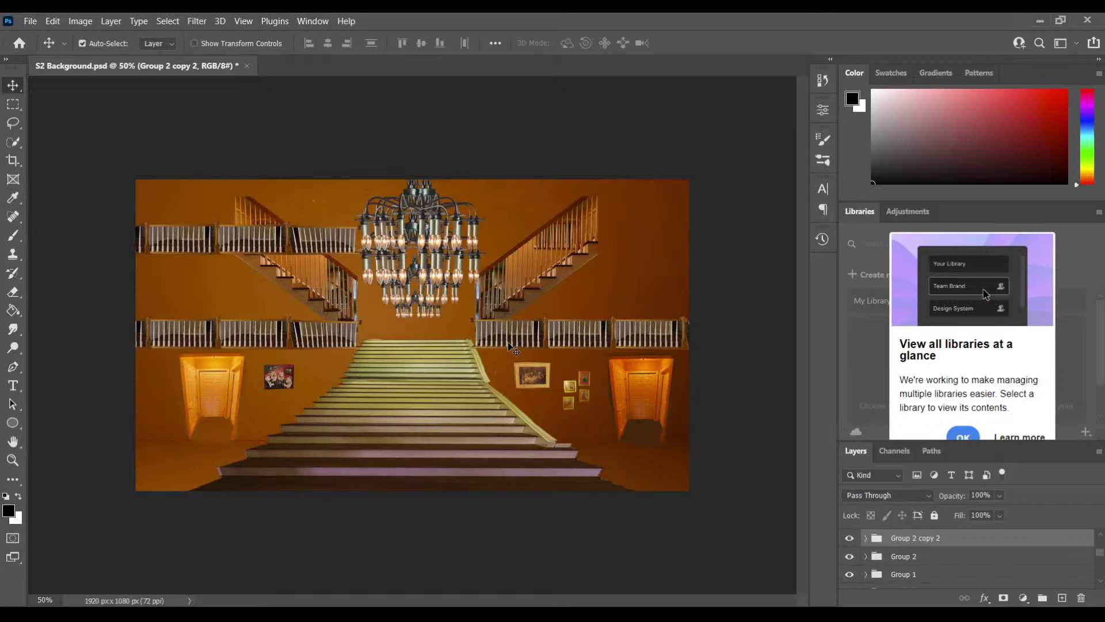
Step: Shift Group 2 copy 2 left until the railing's inner end meets the top of the left staircase
key("shift+Left")
key("shift+Left")
key("shift+Left")
key("shift+Left")
key("shift+Left")
key("shift+Left")
key("shift+Left")
key("shift+Left")
key("shift+Left")
key("shift+Left")
key("shift+Left")
key("shift+Left")
key("shift+Left")
key("shift+Left")
key("shift+Left")
key("shift+Left")
key("shift+Left")
key("shift+Left")
key("shift+Left")
key("shift+Left")
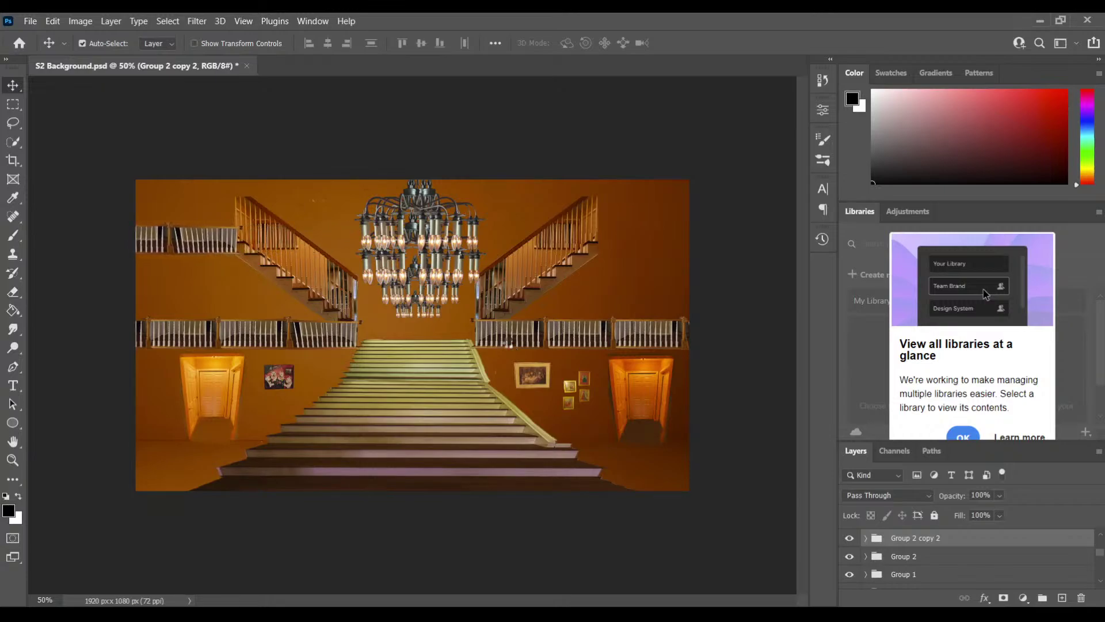
Step: Fine-tune Group 2 copy 2 so its inner end abuts the top of the left staircase, raising the railing slightly
key("shift+Left")
key("shift+Left")
key("shift+Right")
key("shift+Right")
key("shift+Right")
key("shift+Left")
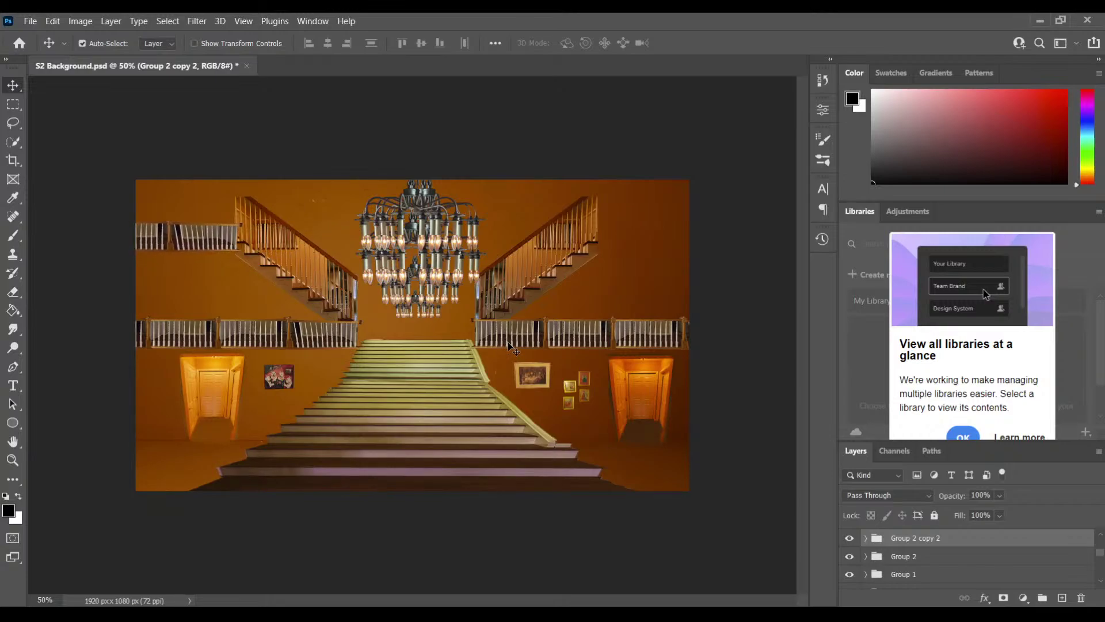
key("Left")
key("shift+Up")
key("shift+Up")
key("shift+Up")
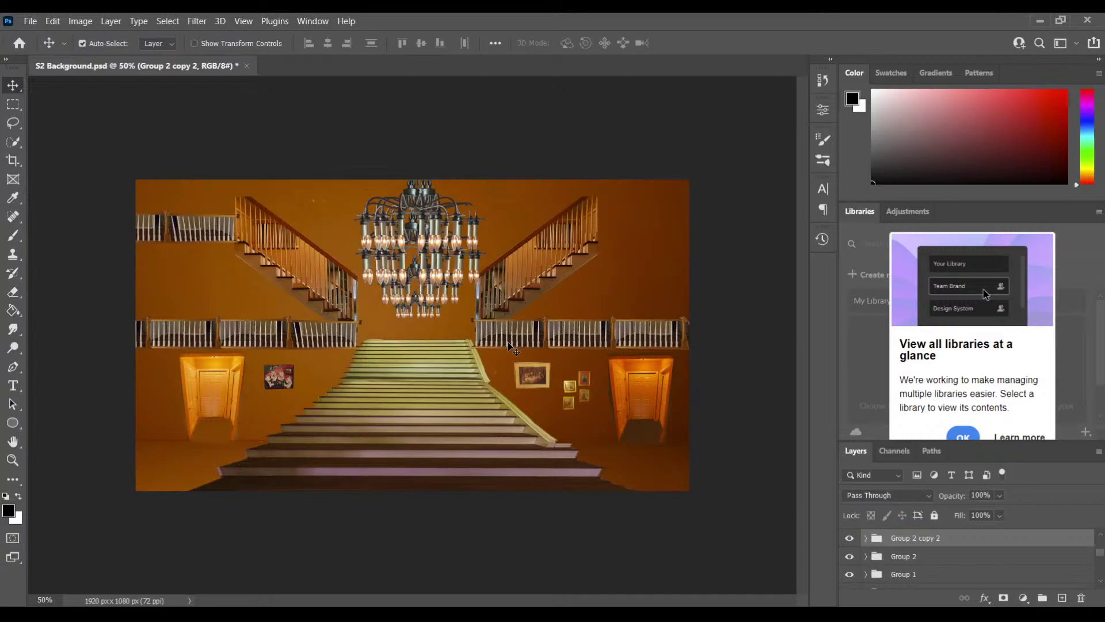
Step: Duplicate Group 2 copy, the right balcony railing, as Group 2 copy 3
key("ctrl")
left_click(919, 575)
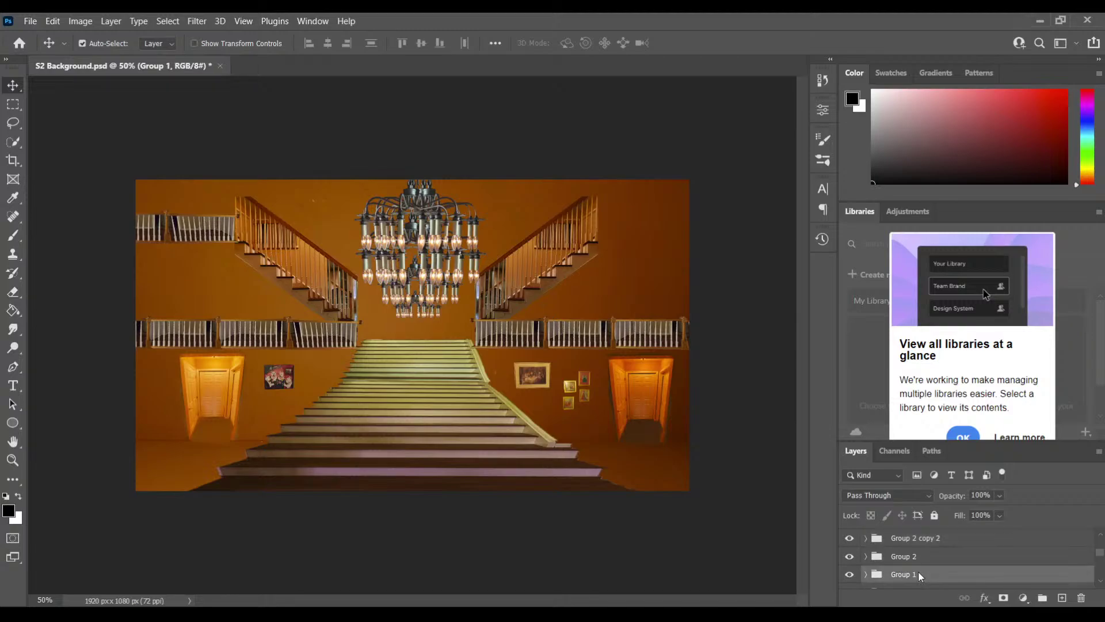
left_click(943, 543)
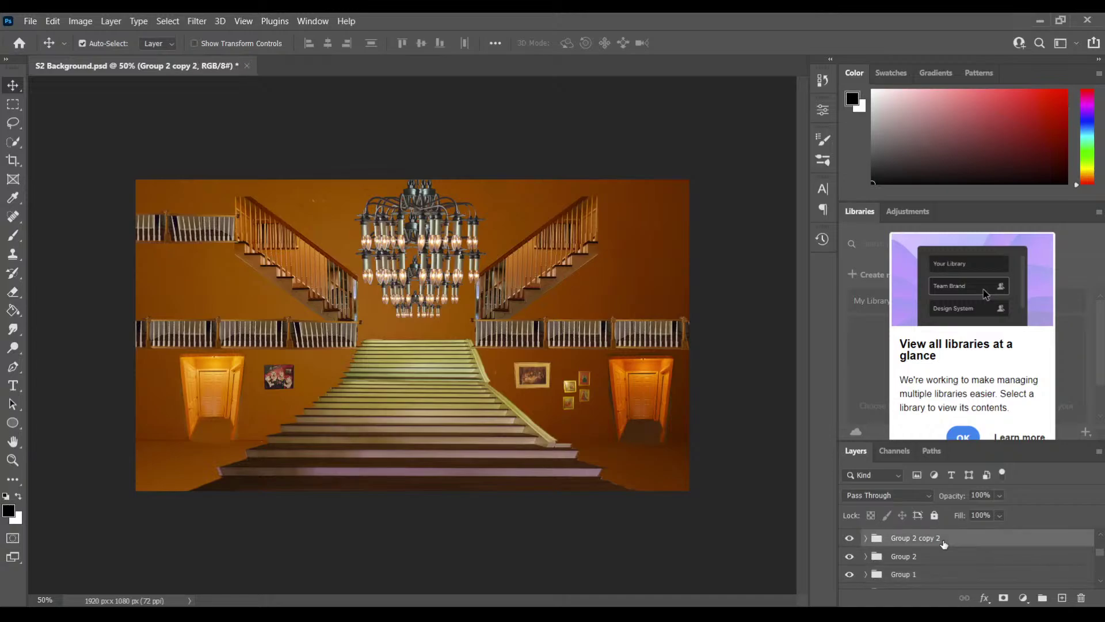
scroll(1021, 552, "up", 2)
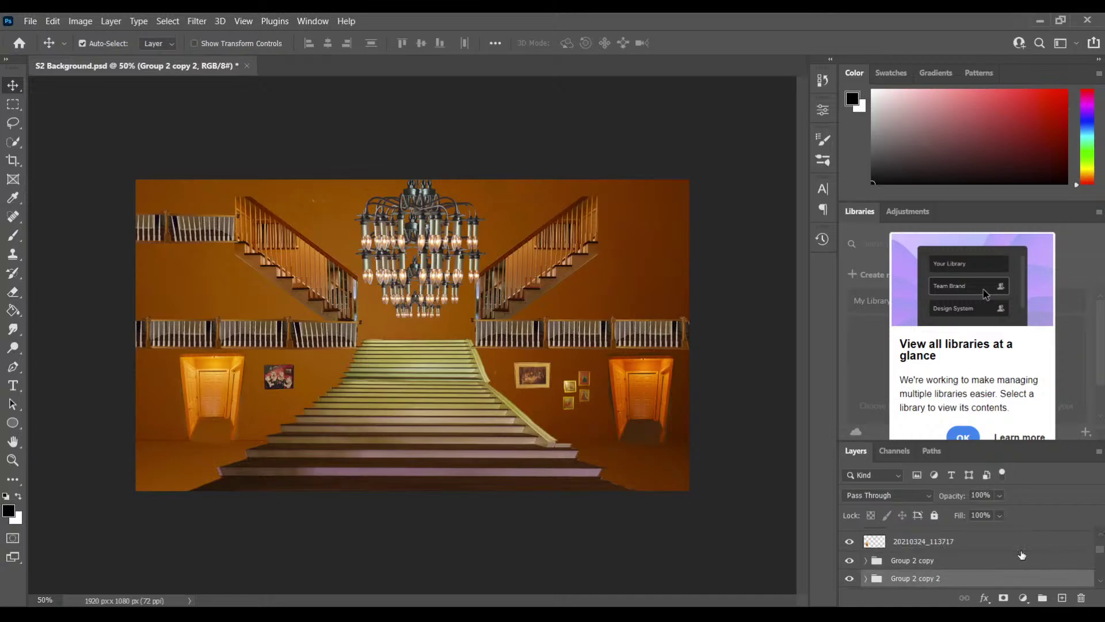
left_click(967, 563)
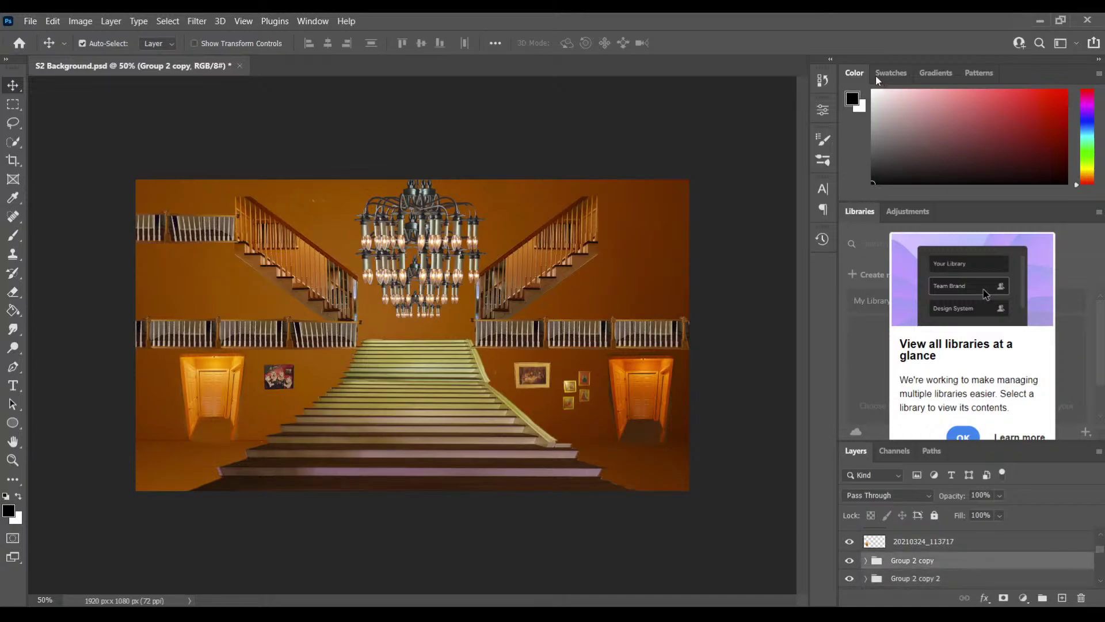
key("ctrl+j")
Step: Raise Group 2 copy 3 to the upper-floor level, in line with the upper railing beside the left staircase
key("shift+Up")
key("shift+Up")
key("shift+Up")
key("shift+Up")
key("shift+Up")
key("shift+Up")
key("shift+Up")
key("shift+Up")
key("shift+Up")
key("shift+Up")
key("shift+Up")
key("shift+Up")
key("shift+Up")
key("shift+Up")
key("shift+Up")
key("shift+Up")
key("shift+Up")
key("shift+Up")
key("shift+Up")
key("shift+Up")
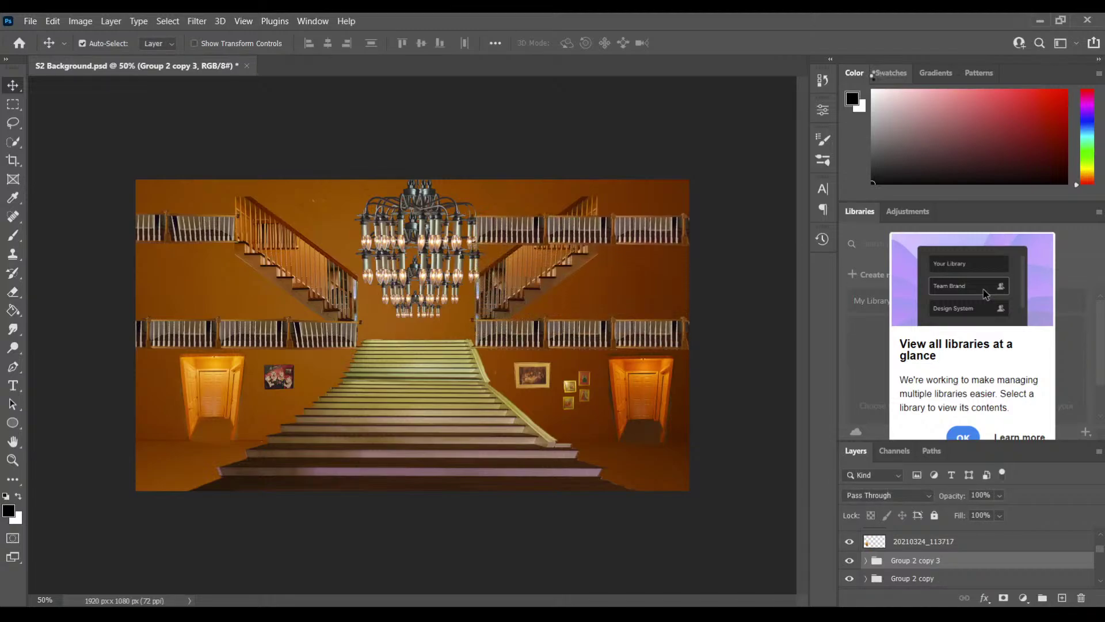
key("shift+Up")
key("shift+Up")
key("shift+Up")
key("shift+Up")
key("shift+Down")
key("shift+Down")
key("shift+Down")
key("Down")
key("Down")
key("Down")
Step: Shift Group 2 copy 3 right until the railing's inner end meets the top of the right staircase
key("shift+Right")
key("shift+Right")
key("shift+Right")
key("shift+Right")
key("shift+Right")
key("shift+Right")
key("shift+Right")
key("shift+Right")
key("shift+Right")
key("shift+Right")
key("shift+Right")
key("shift+Right")
key("shift+Right")
key("shift+Right")
key("shift+Right")
key("shift+Right")
key("shift+Right")
key("shift+Right")
key("shift+Right")
key("shift+Right")
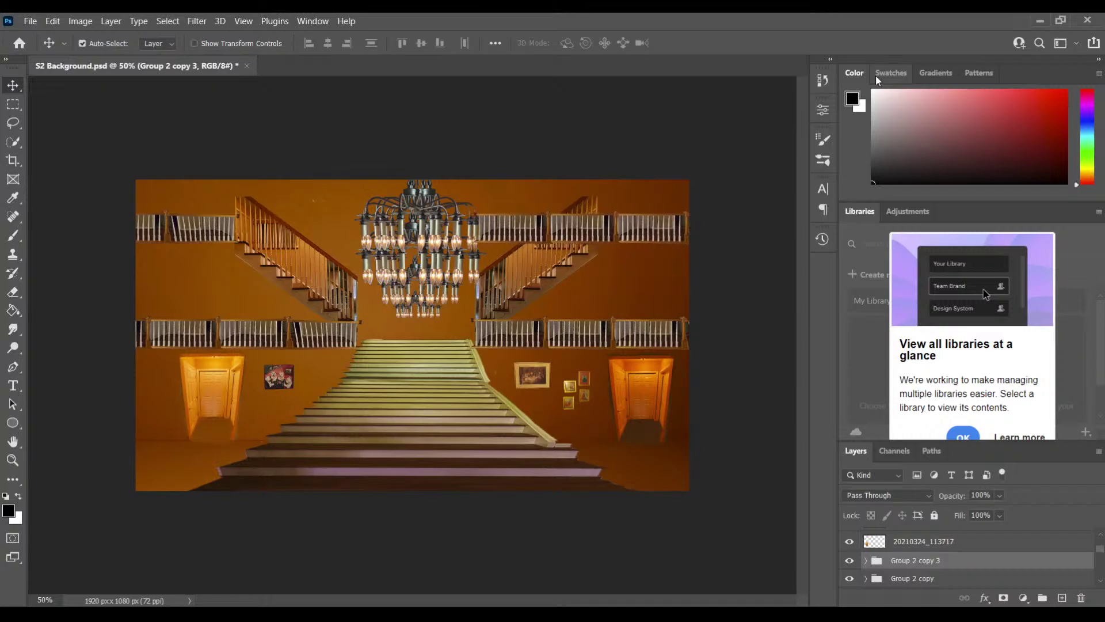
key("shift+Right")
key("shift+Right")
key("shift+Right")
key("shift+Right")
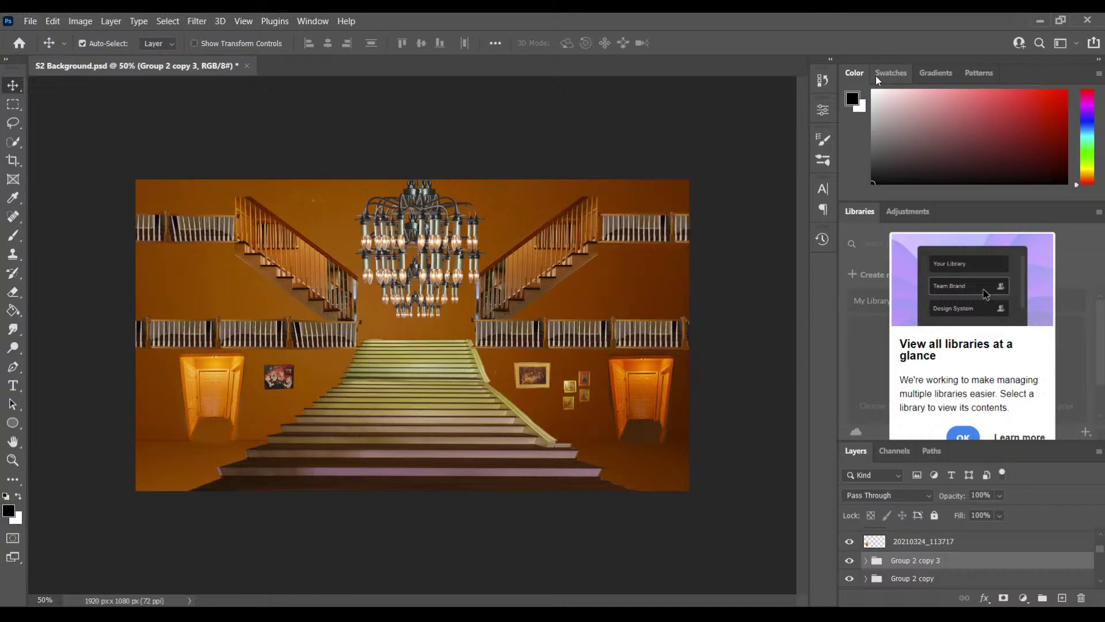
key("shift+Right")
key("shift+Right")
key("shift+Right")
key("shift+Right")
key("shift+Right")
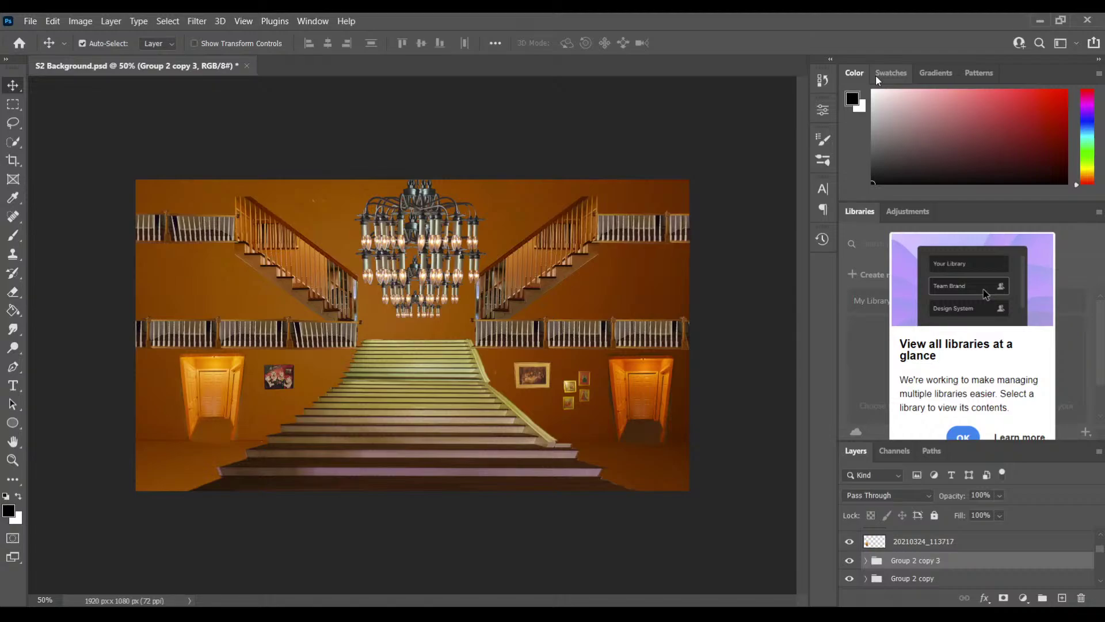
key("shift+Right")
key("shift+Right")
key("shift+Right")
Step: Erase the railing end overlapping the top of the right staircase on layer 20210325_210602 copy 3 in Group 2 copy 3, using a size 25 eraser
key("ctrl+plus")
key("ctrl+plus")
key("ctrl+plus")
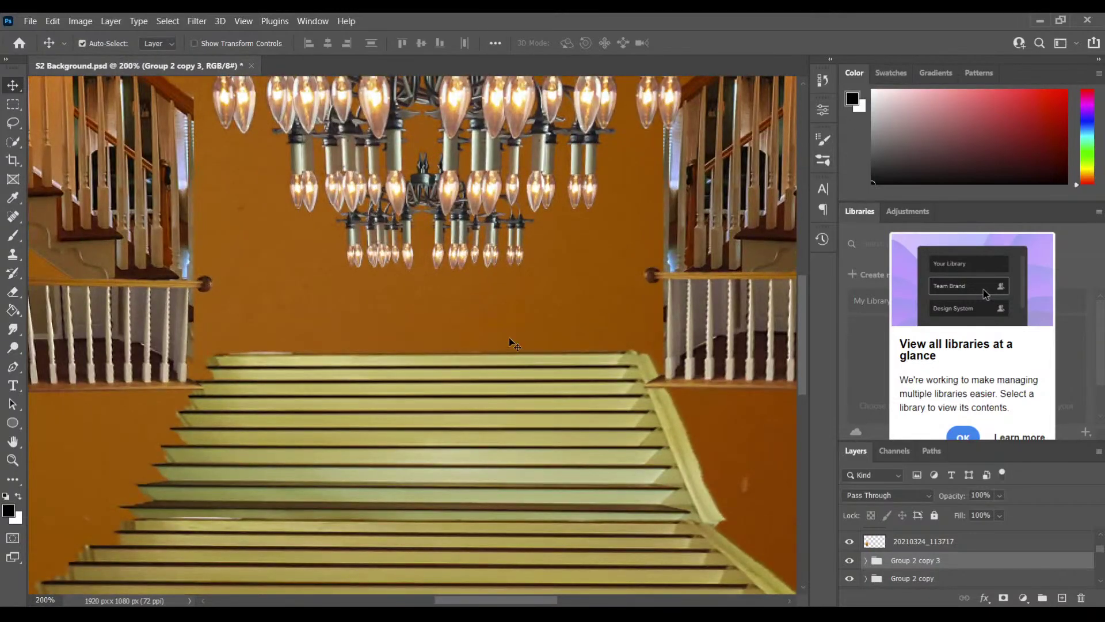
key("h")
left_click_drag(424, 379, 155, 599)
left_click_drag(552, 438, 426, 510)
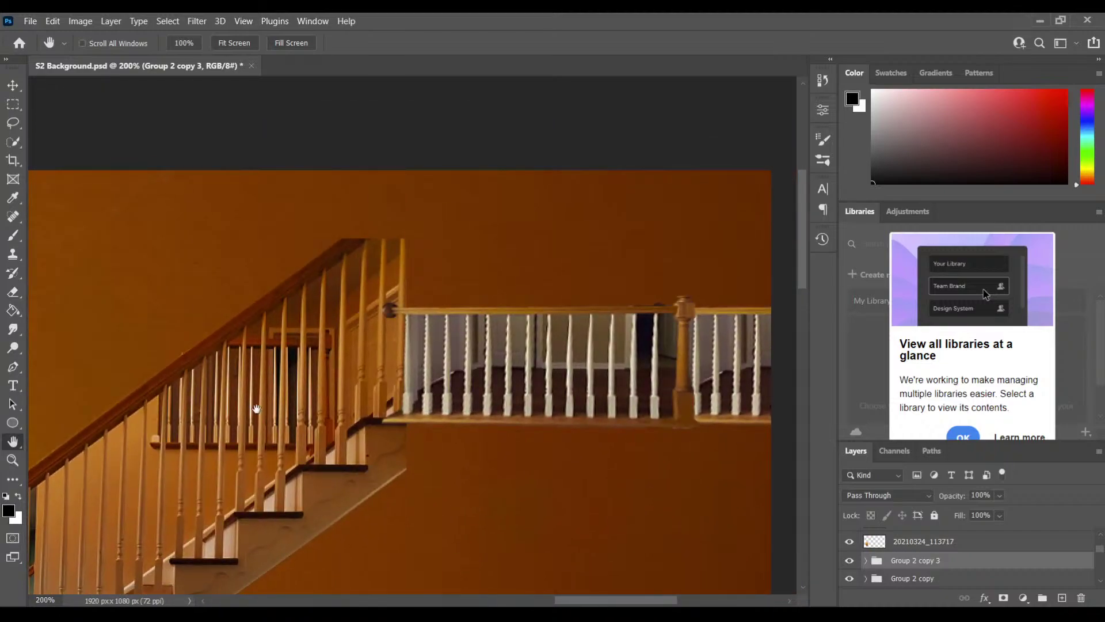
left_click(12, 292)
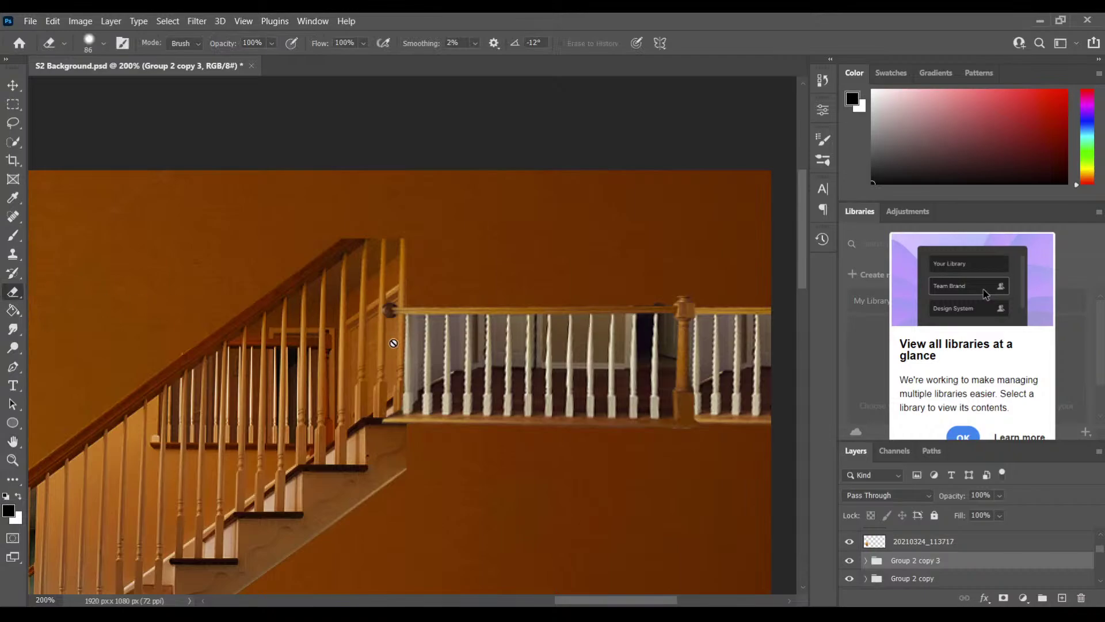
left_click(866, 561)
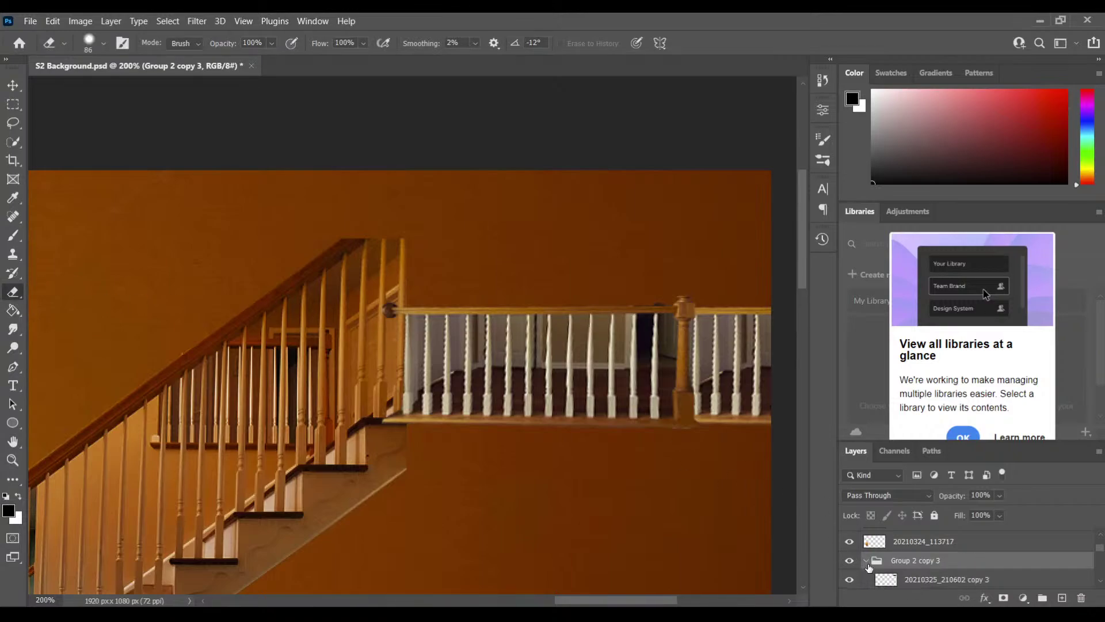
left_click(925, 585)
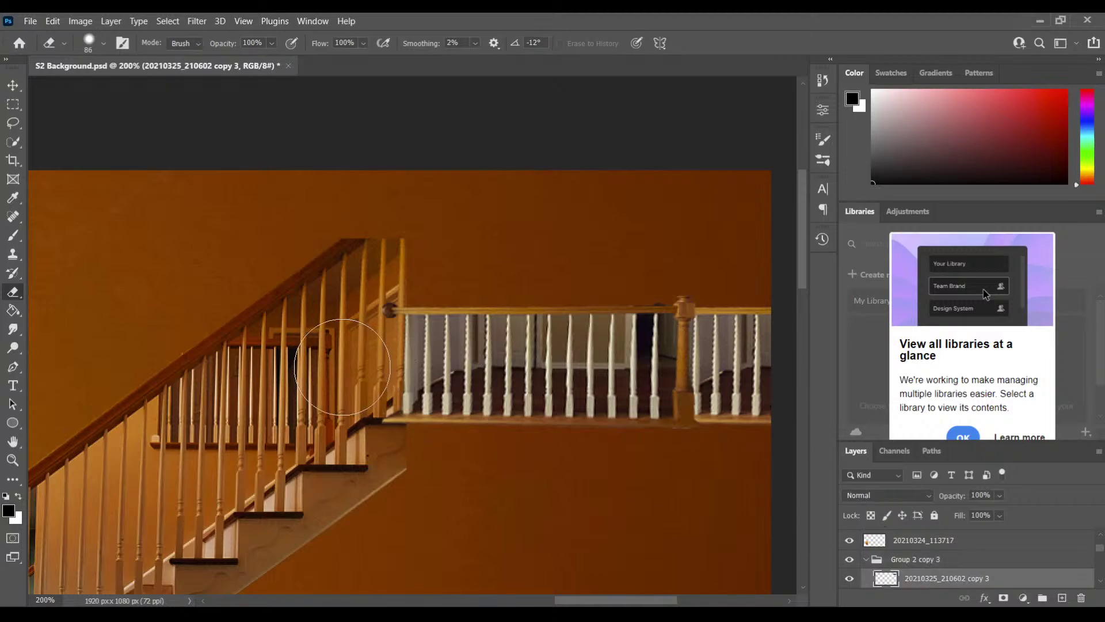
key("ctrl+z")
key("bracketleft")
key("bracketleft")
key("bracketleft")
mouse_move(363, 332)
left_mouse_down()
mouse_move(377, 302)
mouse_move(388, 424)
mouse_move(374, 449)
mouse_move(387, 473)
mouse_move(361, 463)
left_mouse_up()
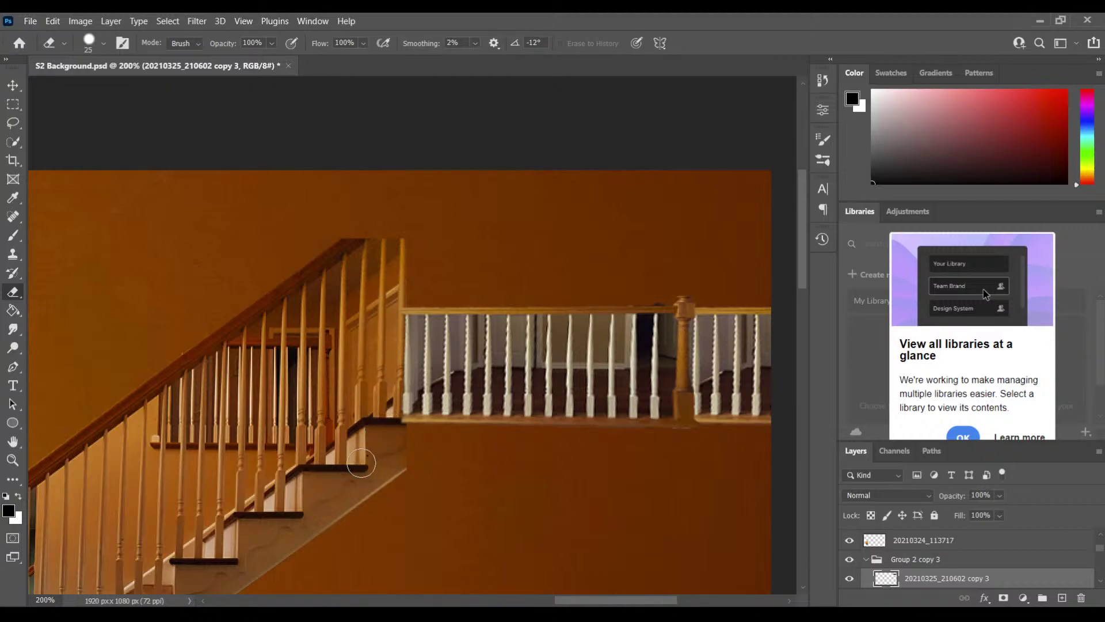
key("ctrl+minus")
key("ctrl+minus")
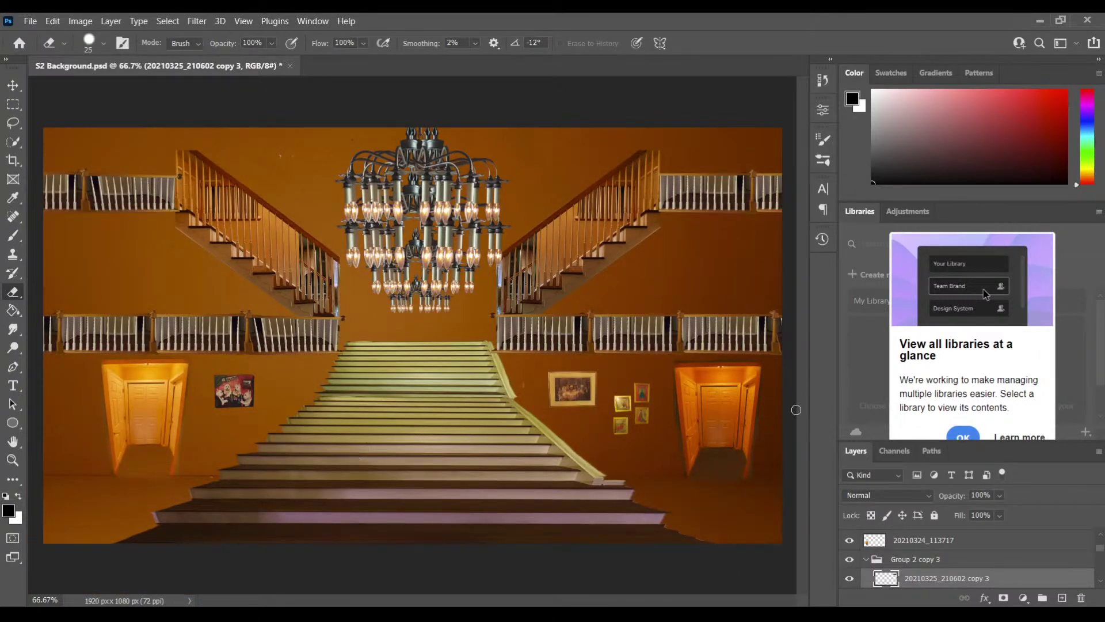
Step: Collapse Group 2 copy 3 and look through the railing layers inside Group 2 copy
left_click(865, 559)
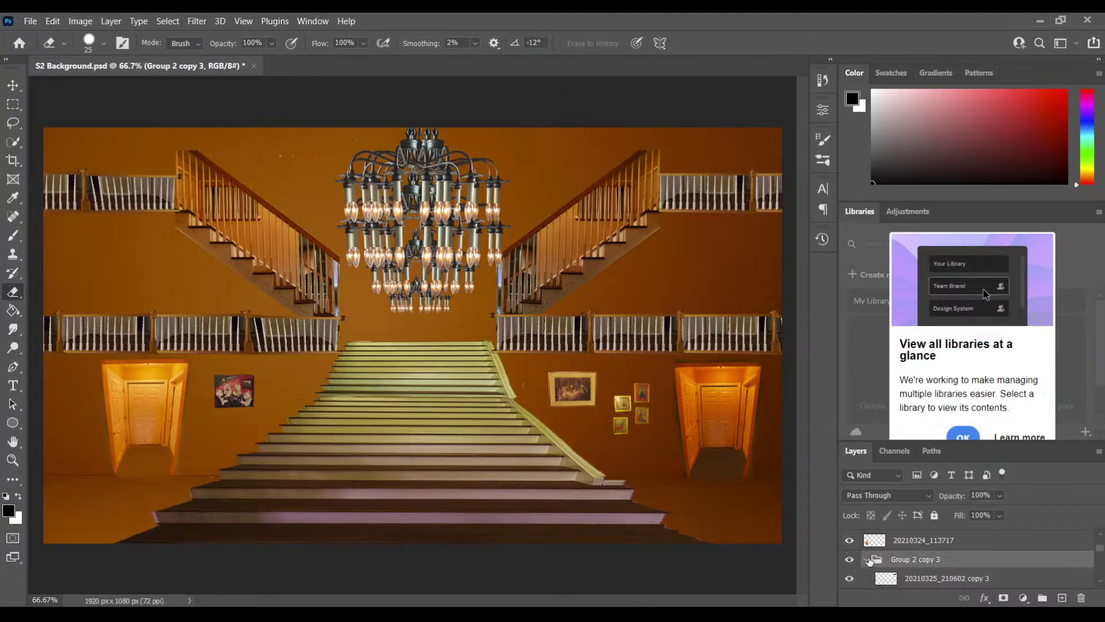
left_click(865, 577)
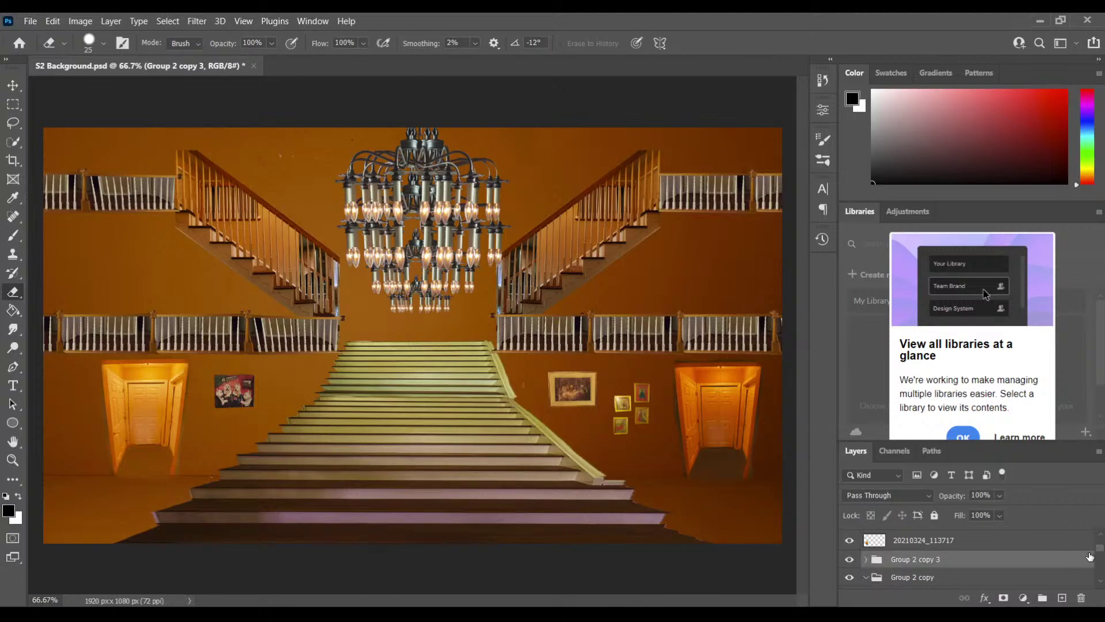
left_click(1101, 581)
left_click(911, 577)
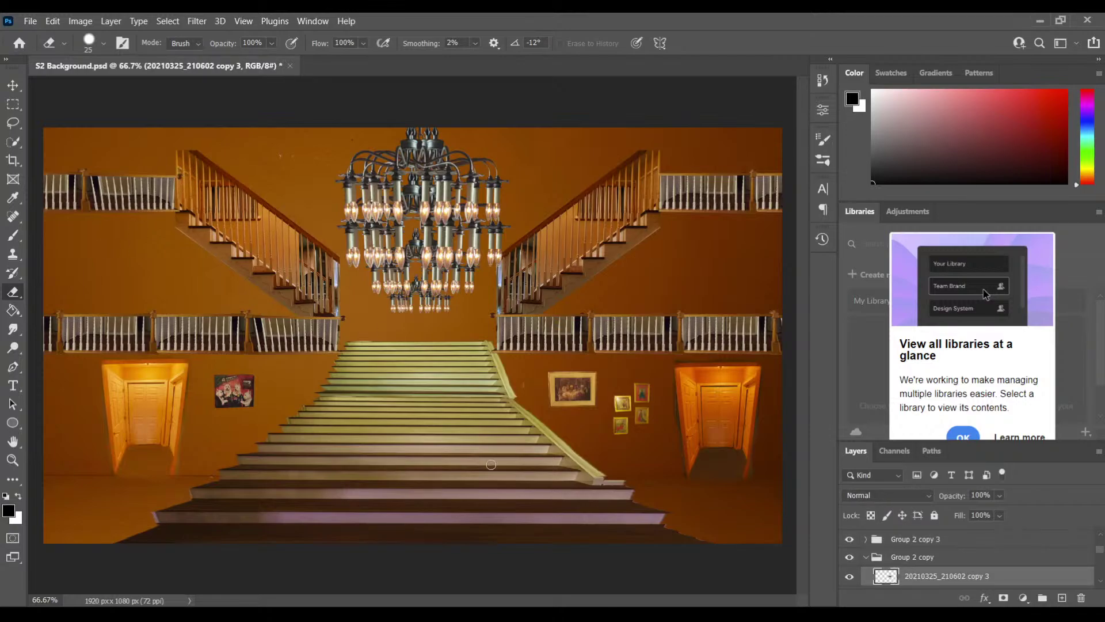
scroll(1098, 582, "down", 3)
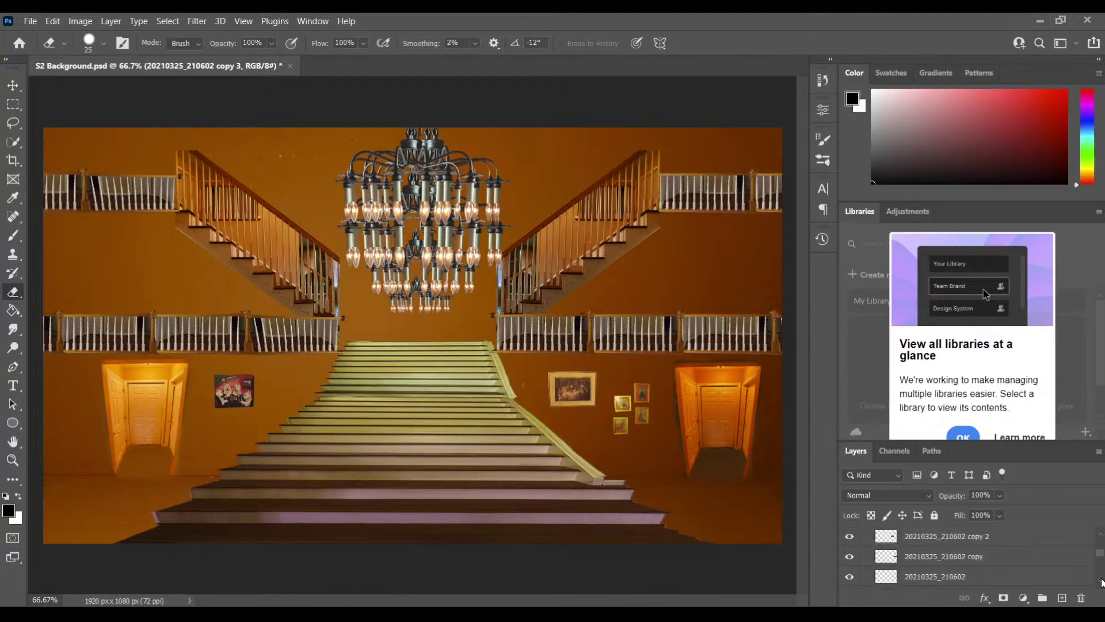
left_click(943, 557)
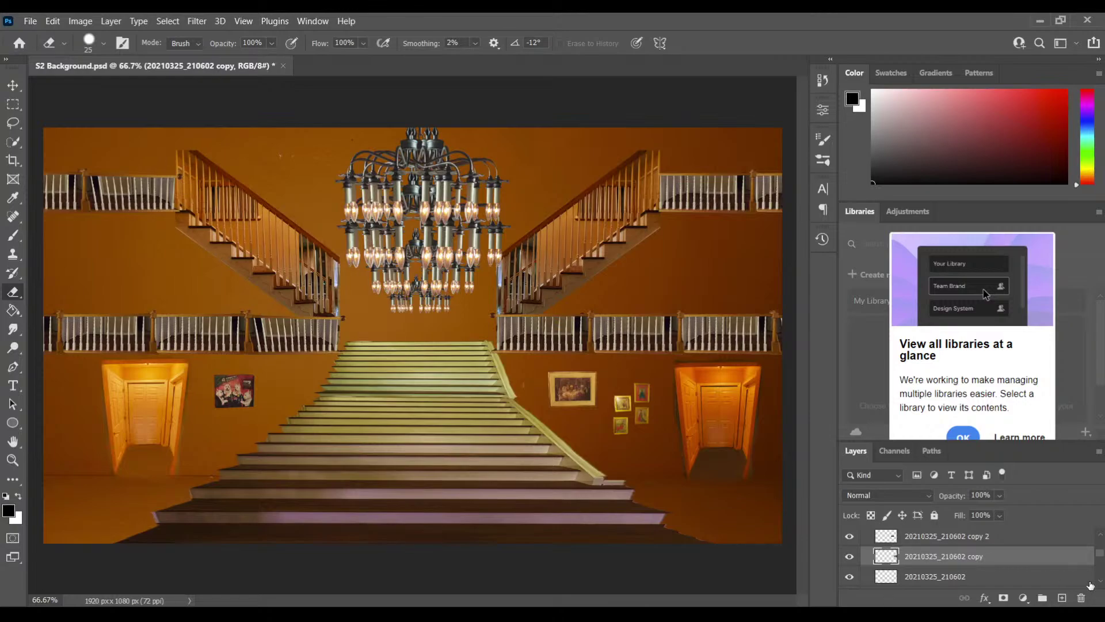
scroll(1097, 539, "up", 3)
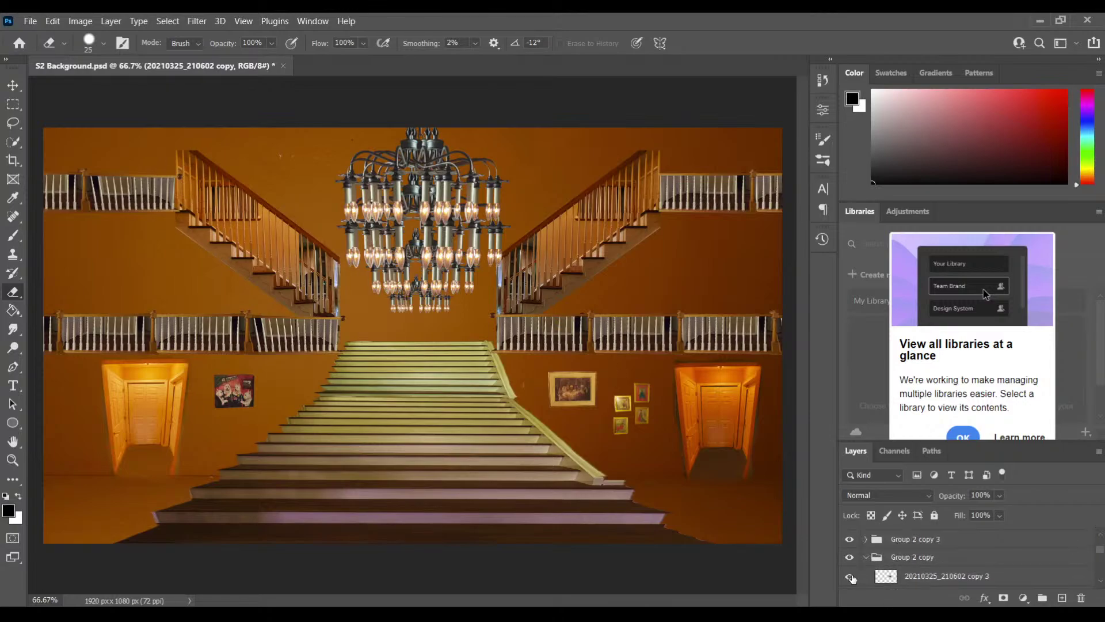
left_click(865, 560)
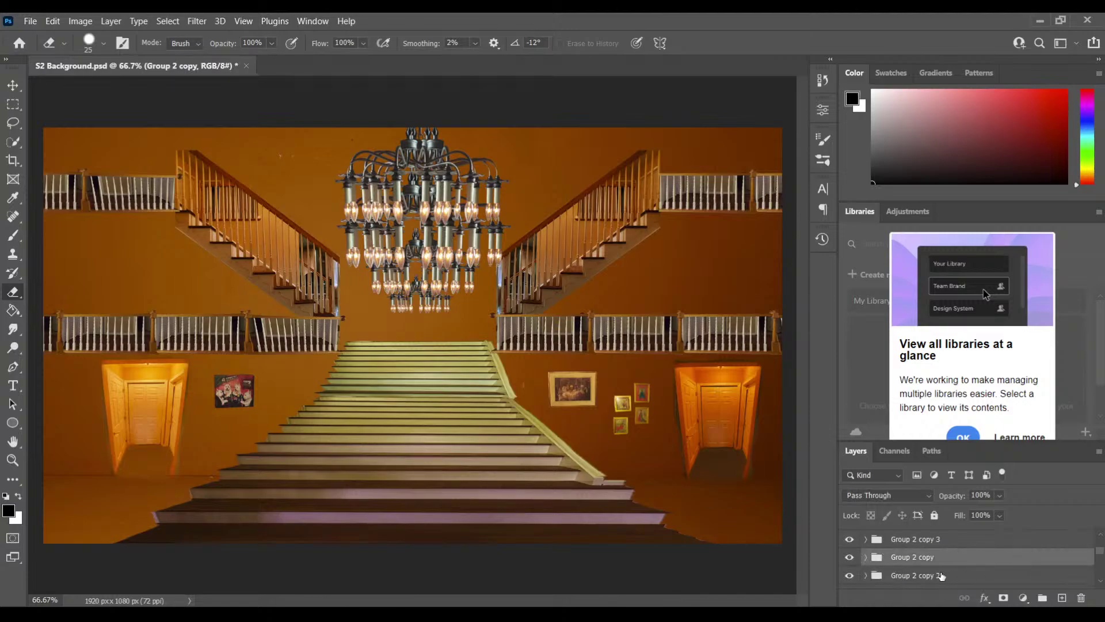
Step: Erase the railing end overlapping the top of the left staircase on layer 20210325_210602 in Group 2 copy 2
left_click(943, 576)
left_click(862, 575)
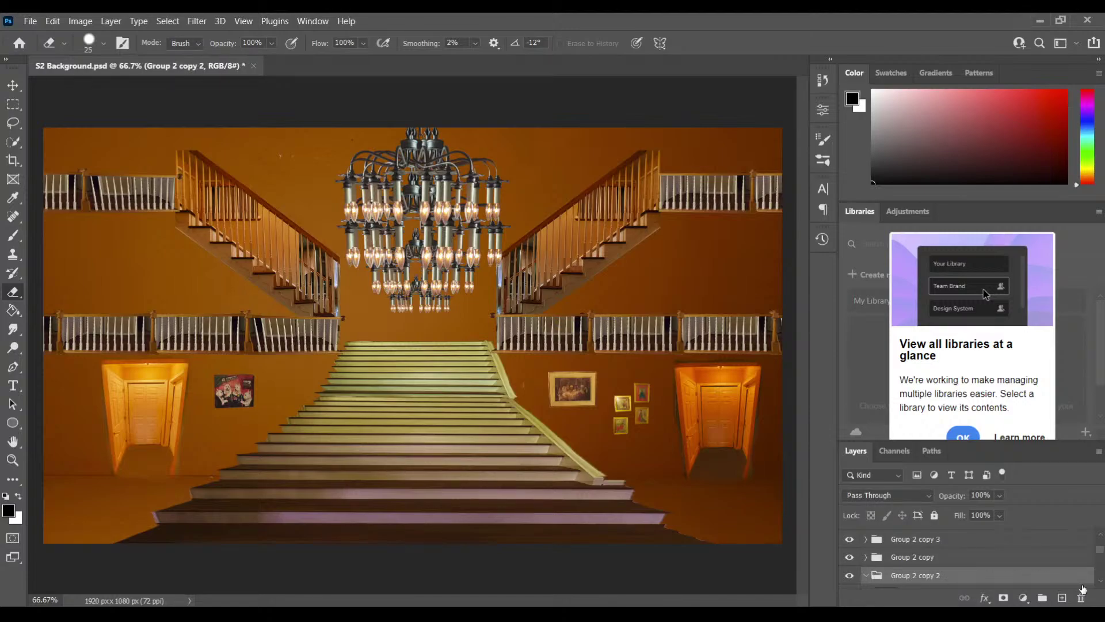
left_click(1100, 581)
left_click(1100, 582)
left_click(1100, 581)
left_click(1101, 581)
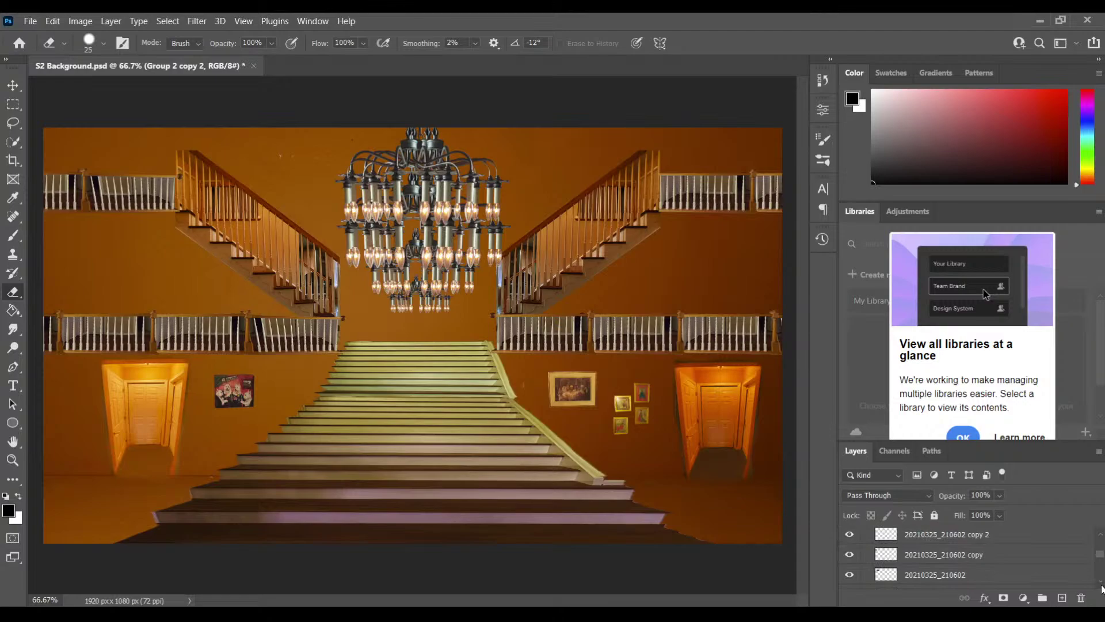
left_click(1101, 582)
left_click(973, 556)
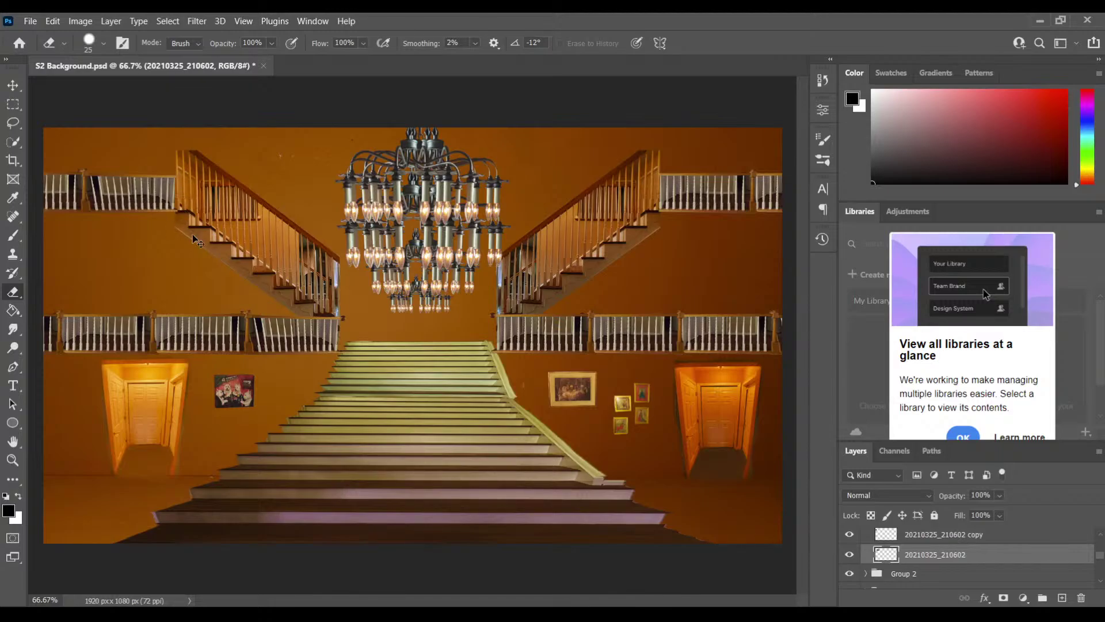
key("ctrl+plus")
key("ctrl+plus")
key("ctrl+plus")
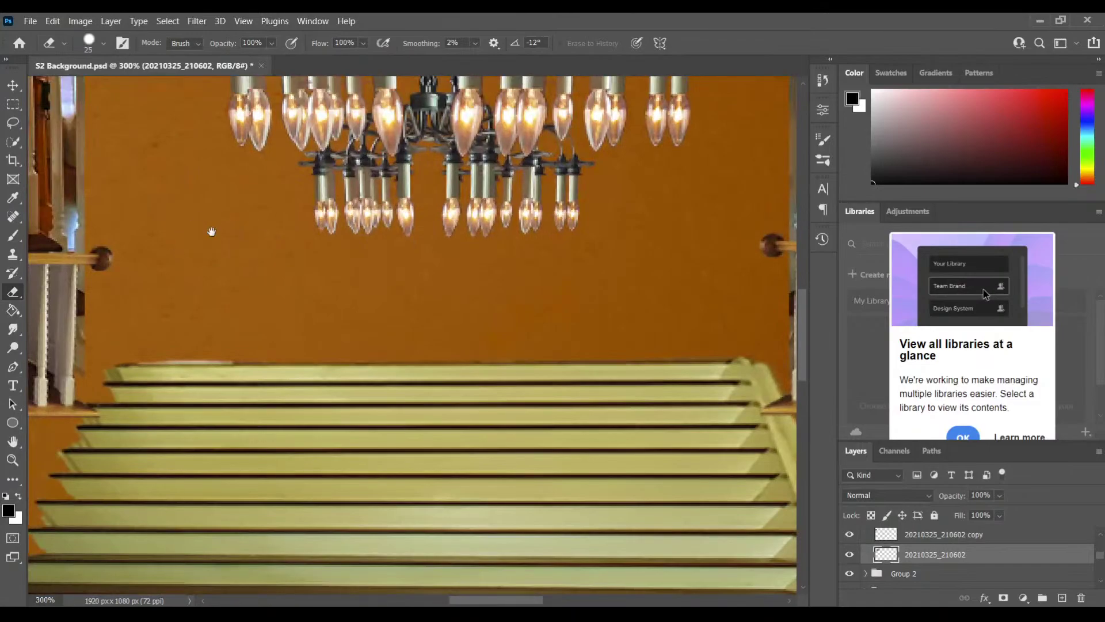
left_click_drag(219, 234, 723, 495)
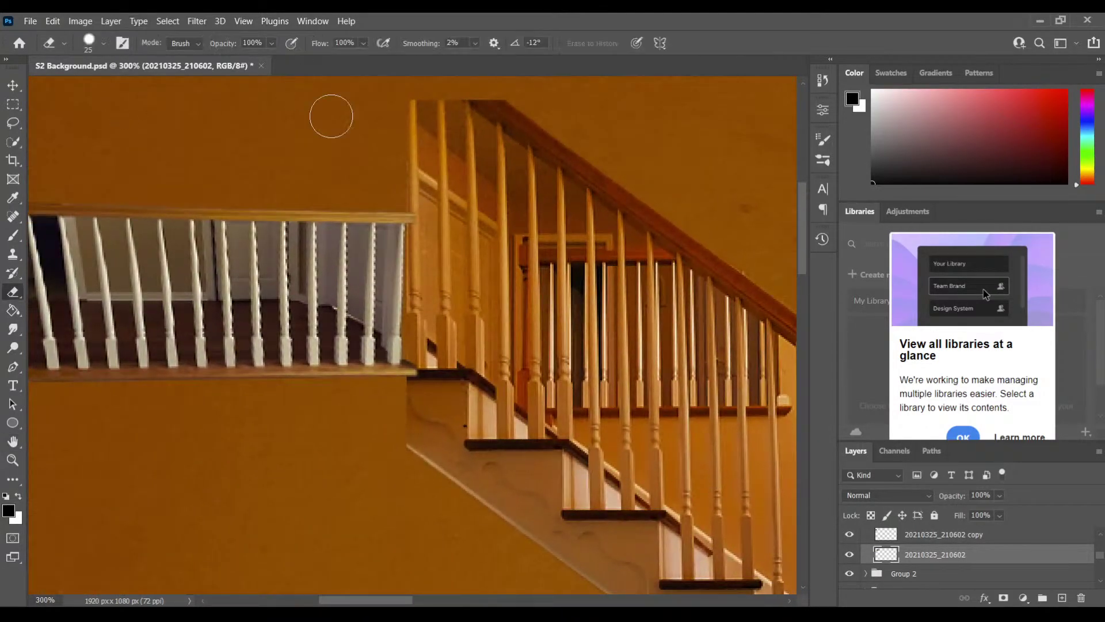
mouse_move(432, 207)
left_mouse_down()
mouse_move(424, 370)
mouse_move(431, 361)
mouse_move(420, 370)
mouse_move(449, 385)
left_mouse_up()
scroll(448, 386, "down", 5)
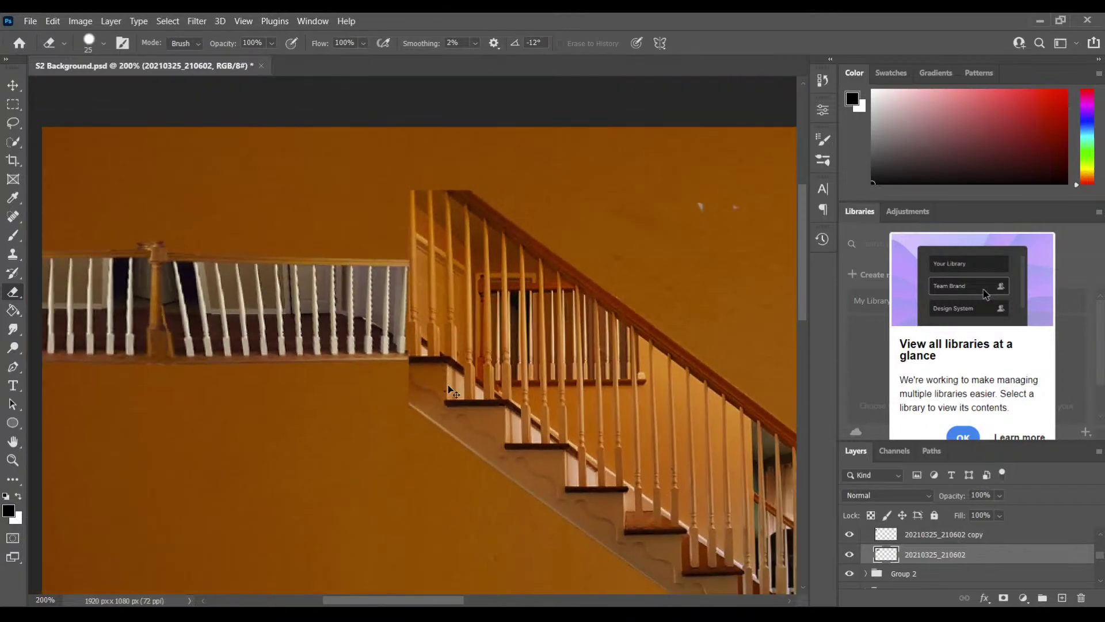
scroll(450, 389, "down", 1)
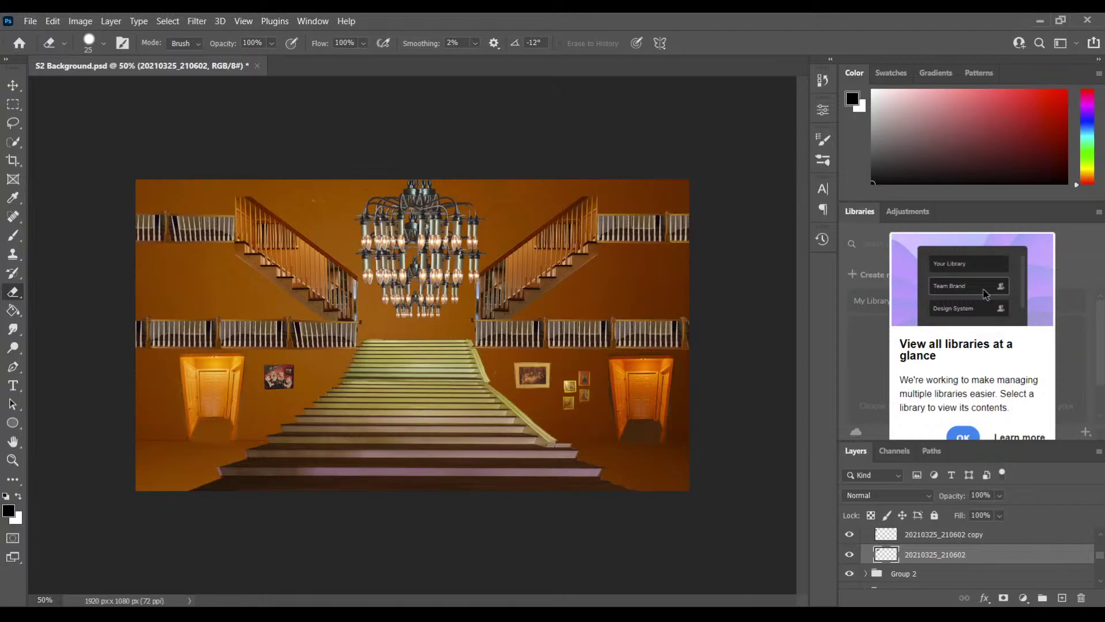
Step: Collapse Group 2 copy 2 and bring Layer 5 and Layer 6 into view in the layer stack
left_click(1101, 535)
left_click(1101, 535)
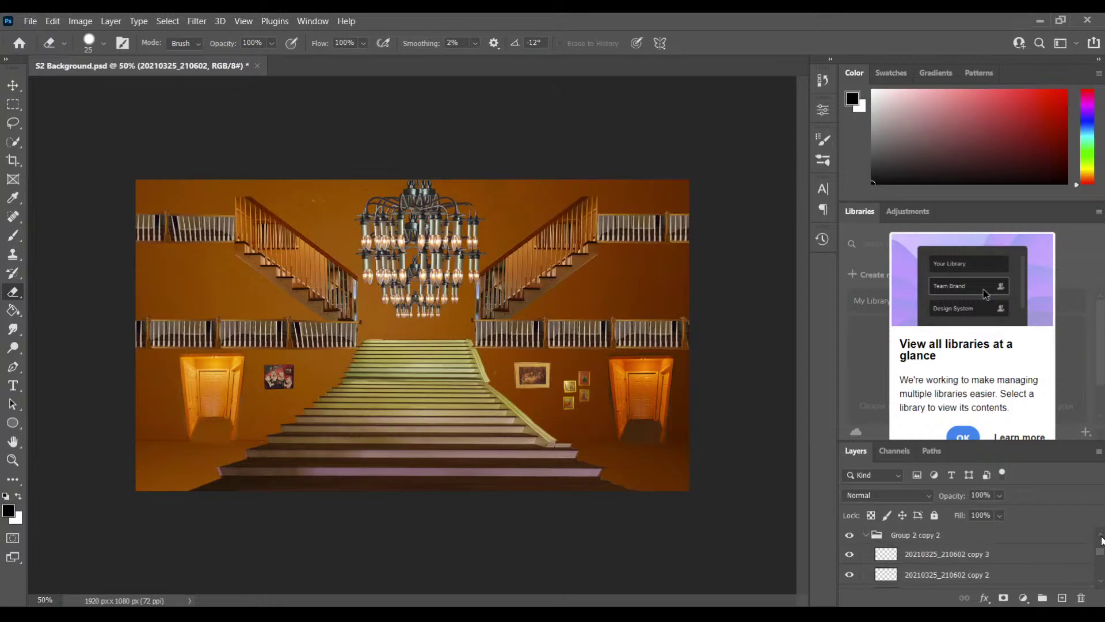
left_click(870, 535)
left_click(866, 535)
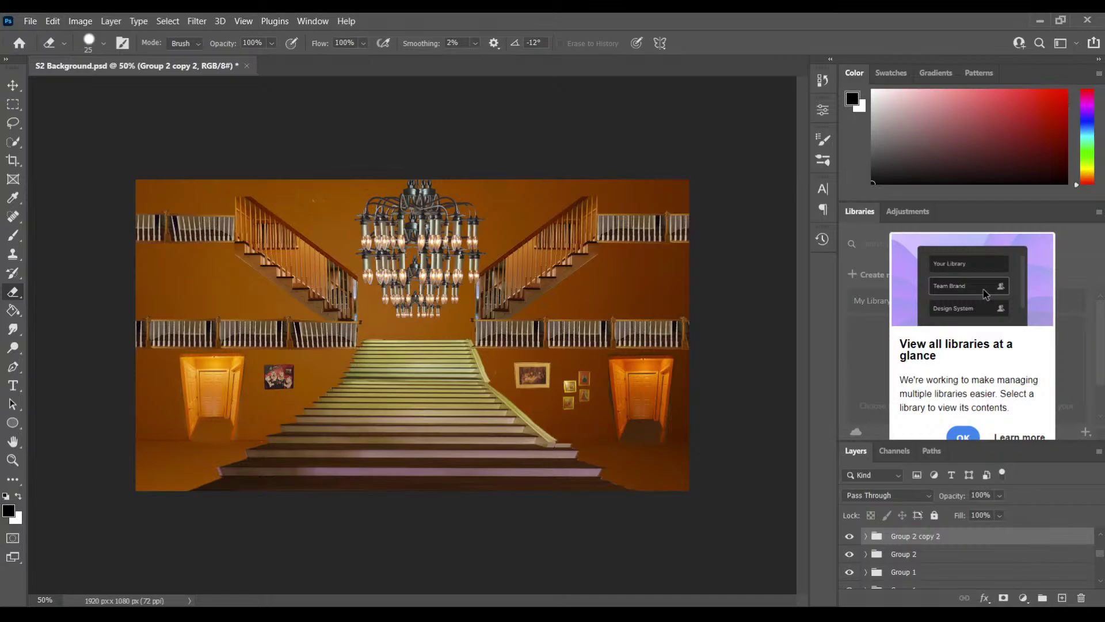
scroll(1100, 540, "up", 2)
scroll(1100, 539, "up", 2)
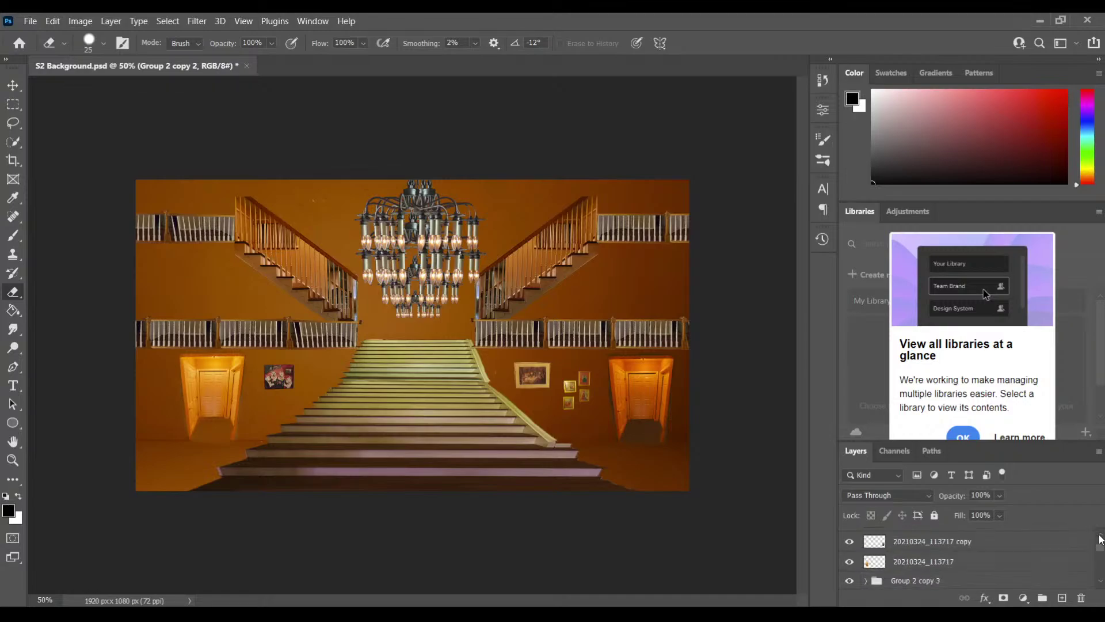
scroll(1098, 541, "up", 3)
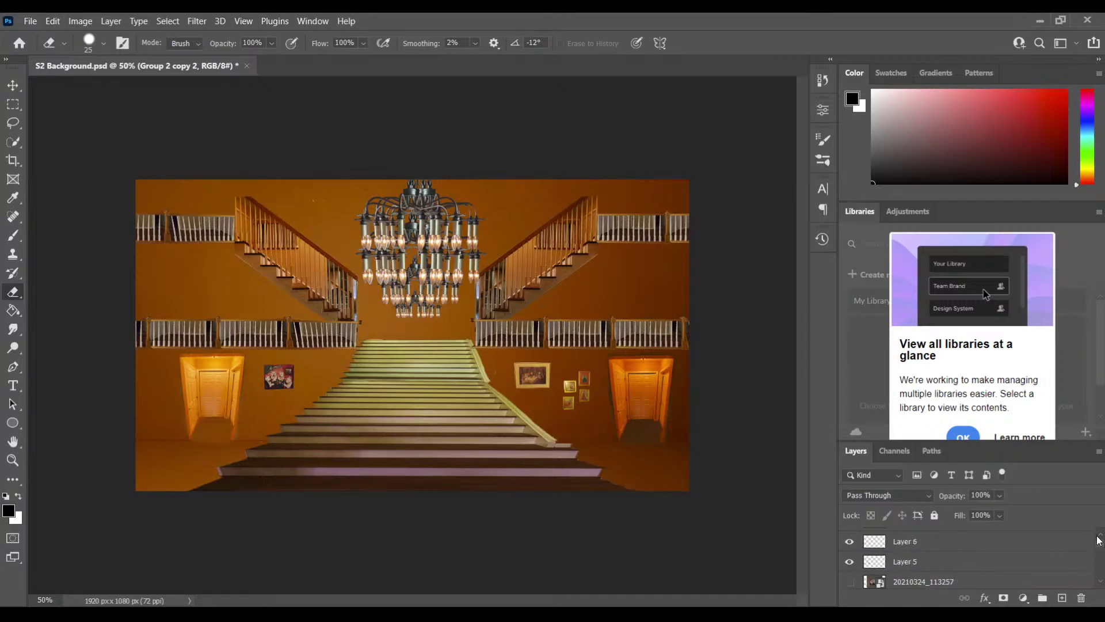
Step: Look down the layer stack from Layer 7 past the Group 2 copies and select Group 1 copy 3
scroll(1093, 536, "up", 1)
left_click(1093, 536)
key("h")
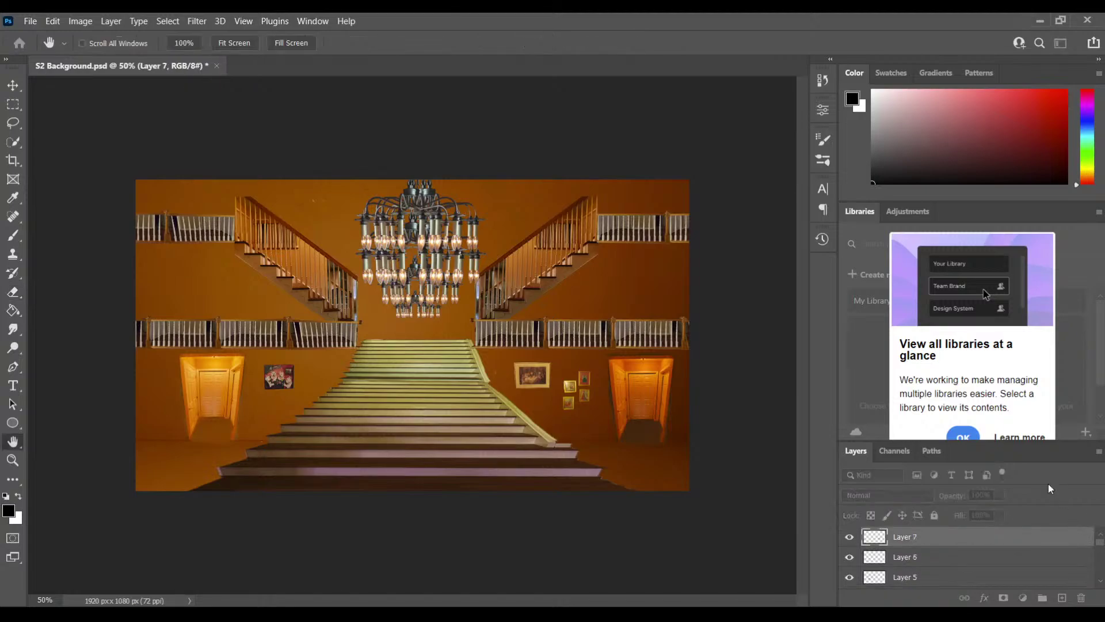
key("e")
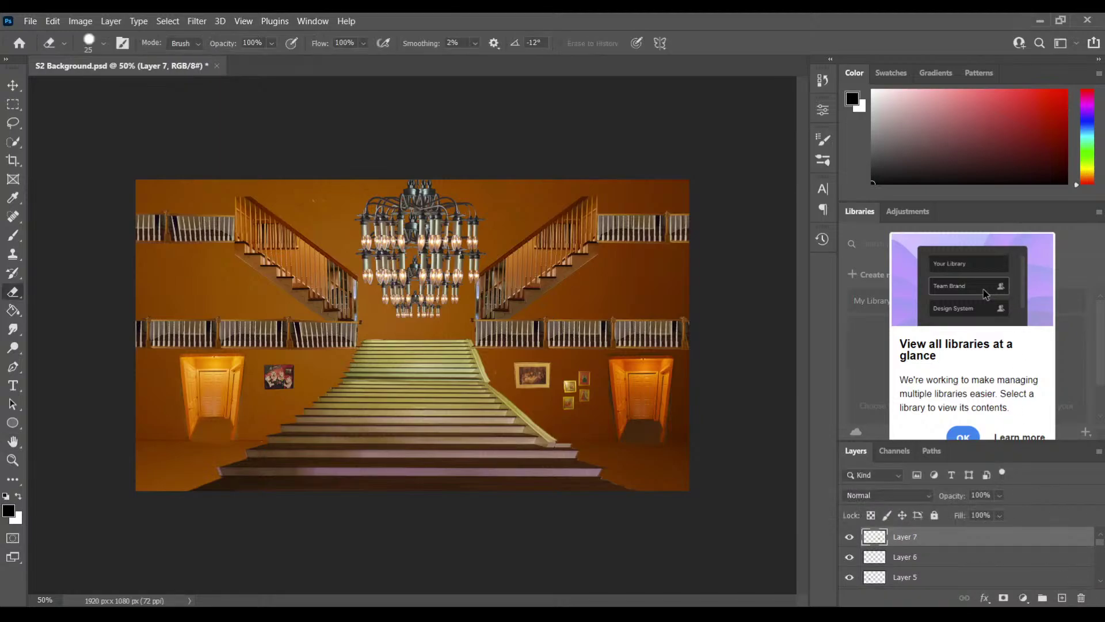
scroll(1100, 582, "down", 3)
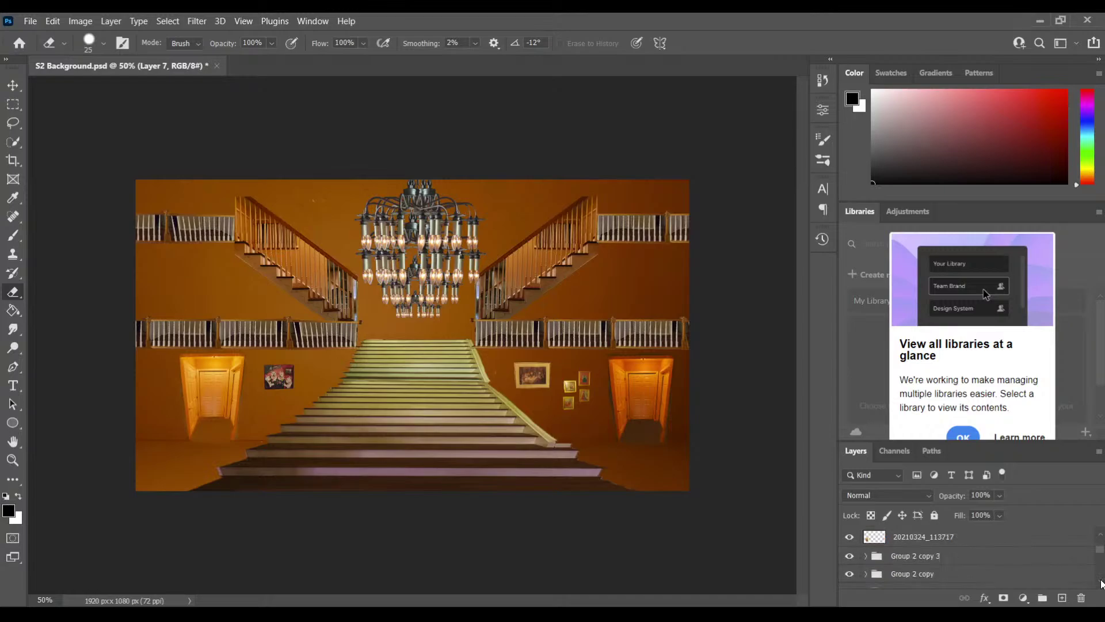
scroll(1100, 582, "down", 3)
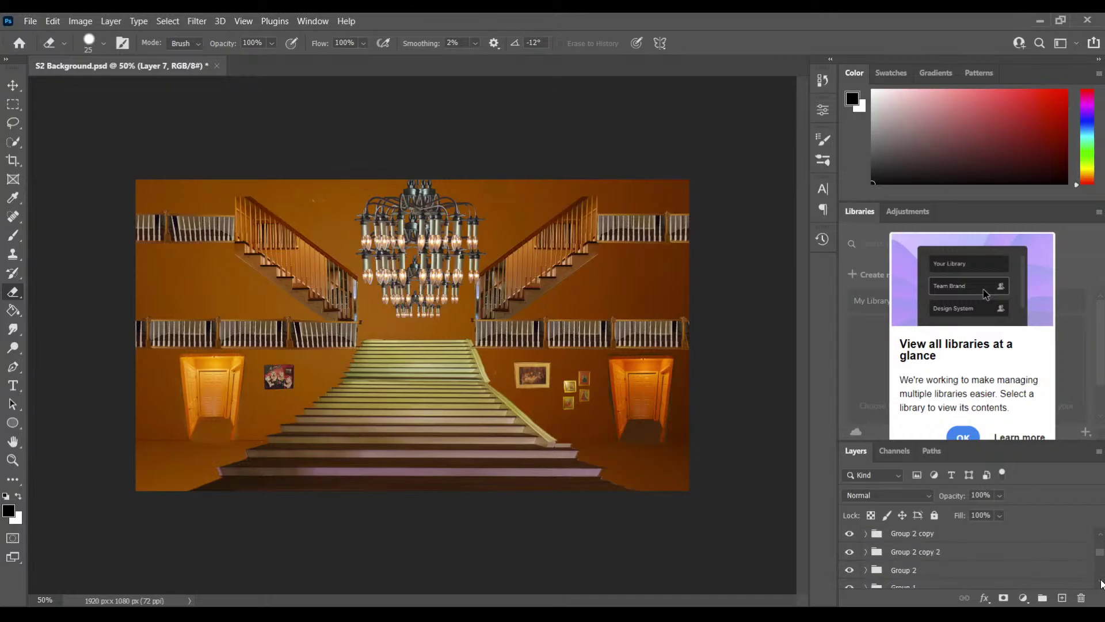
scroll(1100, 583, "down", 1)
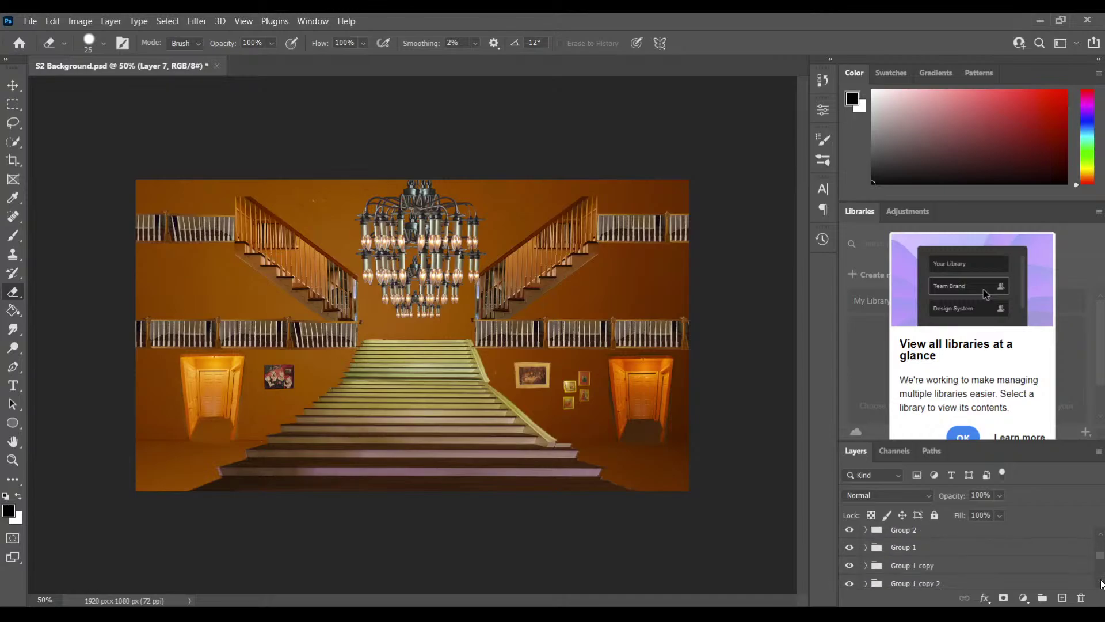
scroll(1100, 583, "down", 4)
left_click(946, 544)
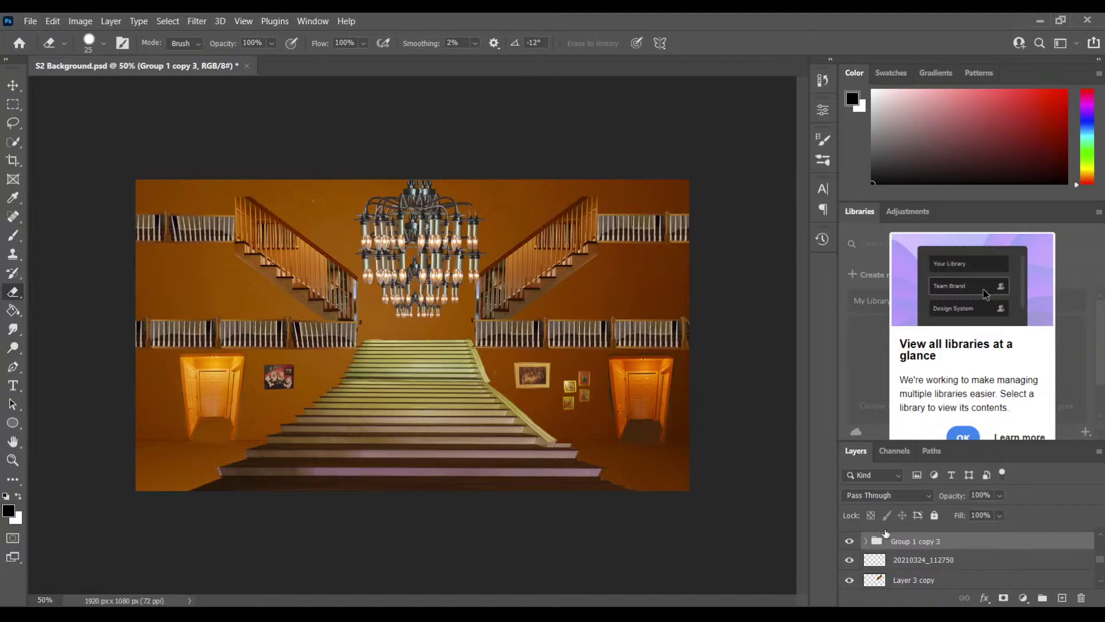
Step: Look through the Layer 4 copies inside Group 1 copy 3, toggling the visibility of Layer 4 copy, and collapse the group
left_click(864, 542)
left_click(865, 543)
key("ctrl+s")
left_click(865, 542)
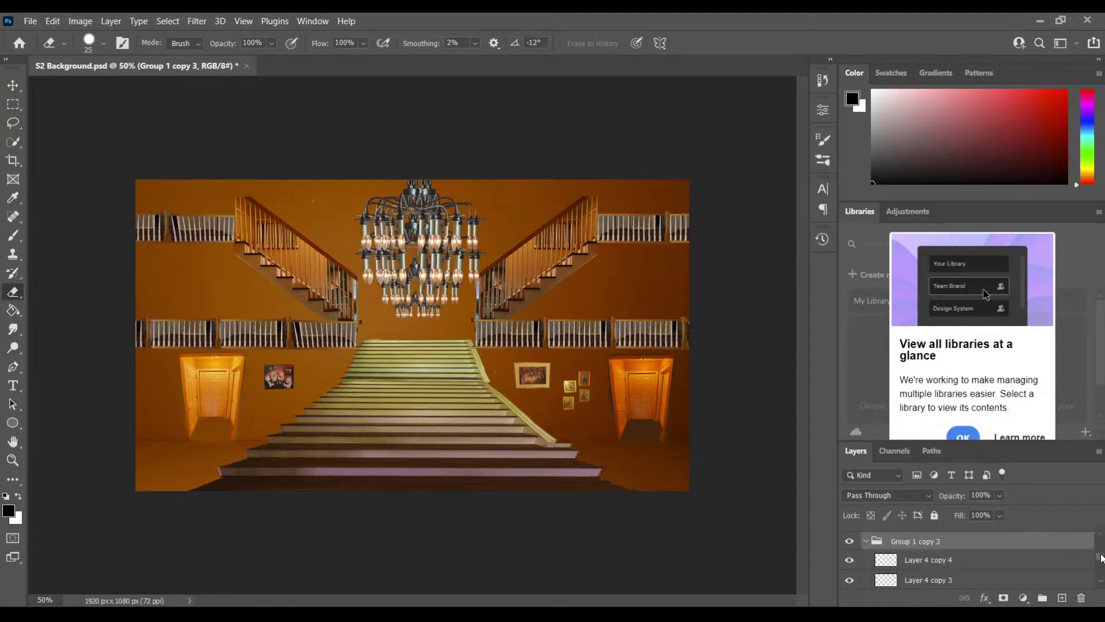
left_click(1098, 582)
left_click(1098, 583)
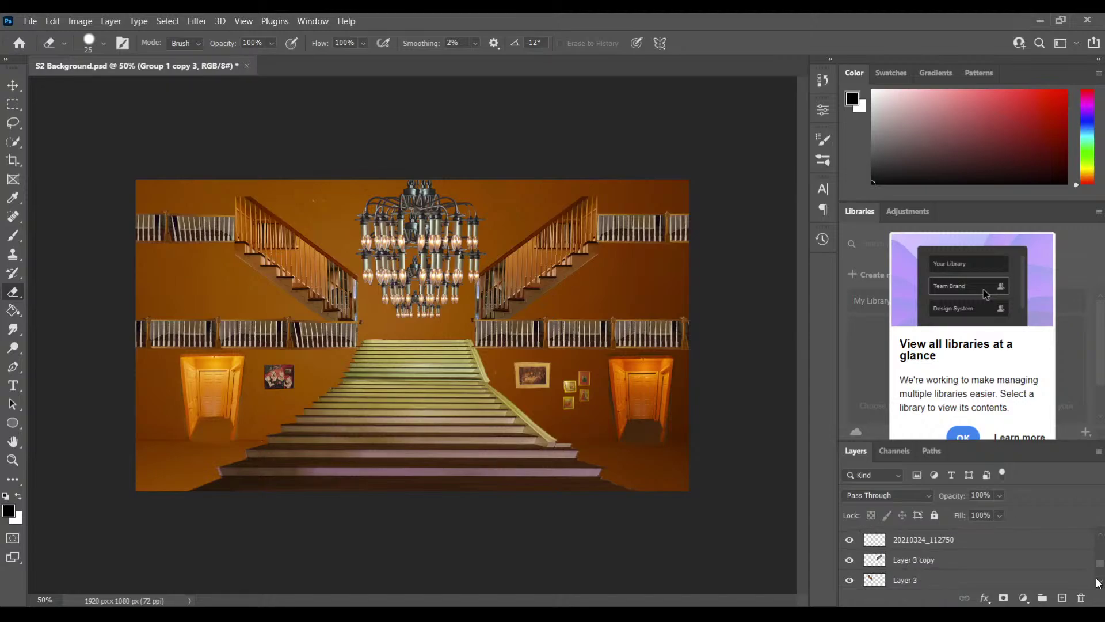
left_click(1101, 540)
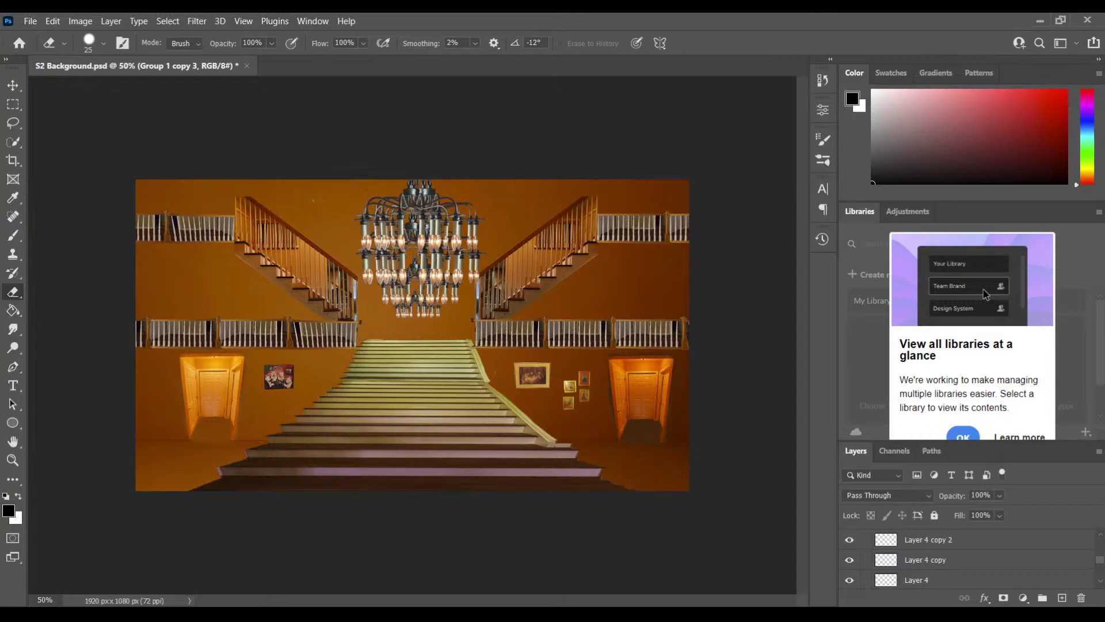
left_click(1100, 582)
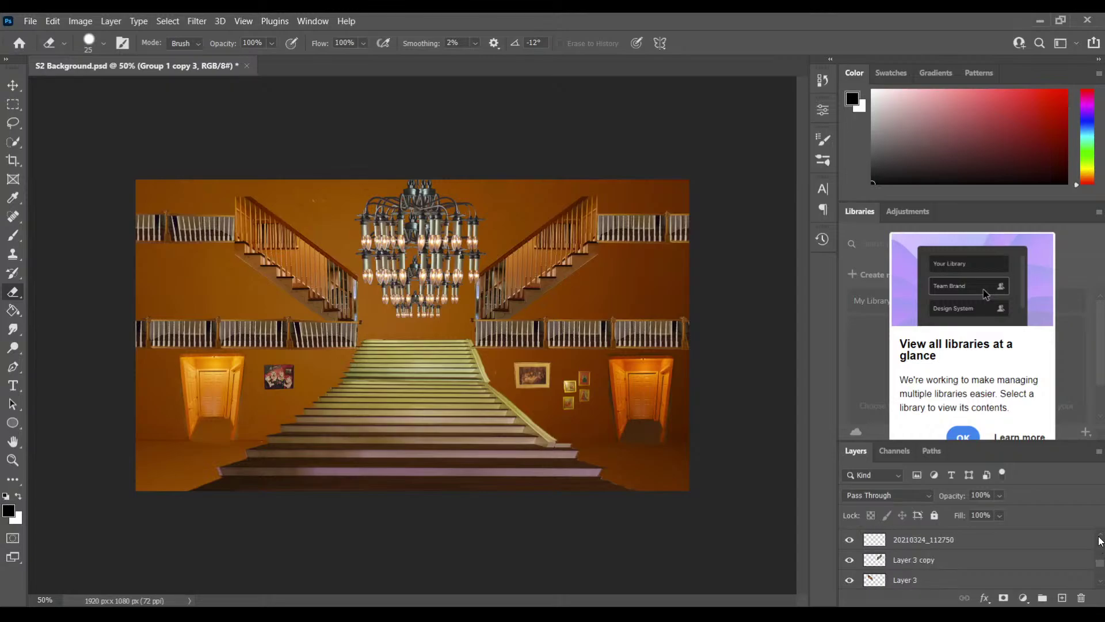
left_click(1101, 537)
left_click(848, 563)
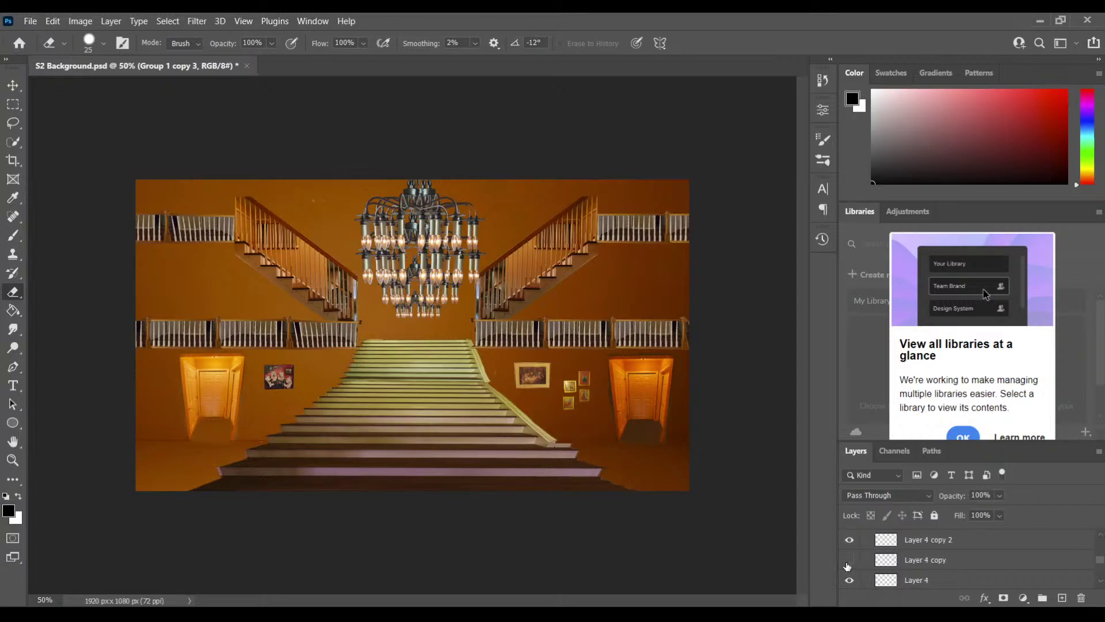
left_click(1101, 534)
left_click(1101, 534)
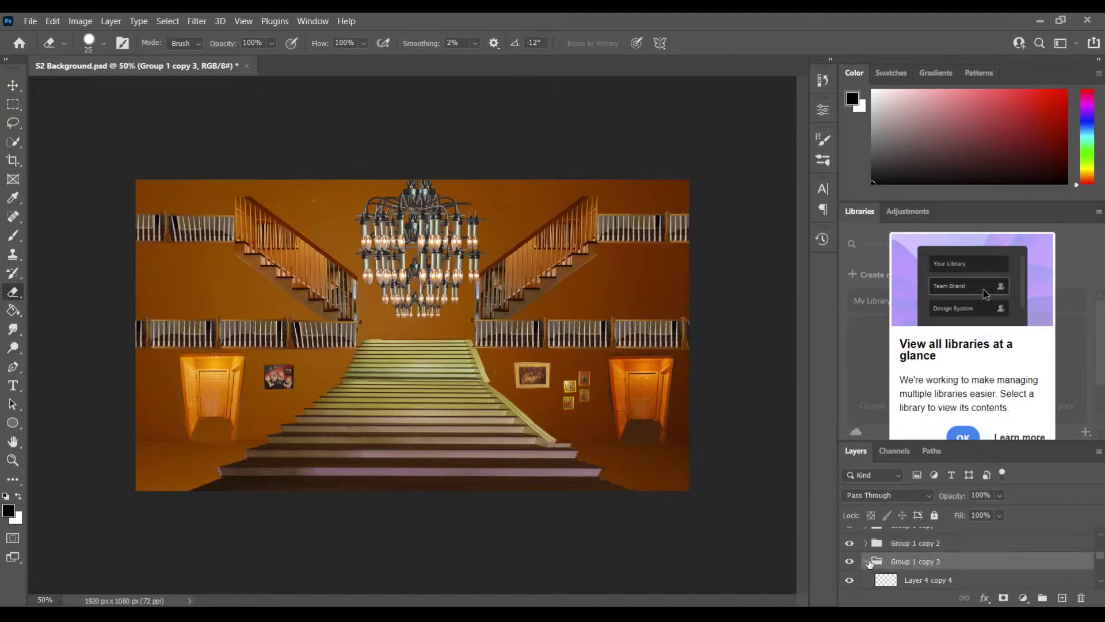
left_click(865, 561)
Step: Expand Group 2 and bring its railing layers into view down to 20210325_210602
left_click(1101, 535)
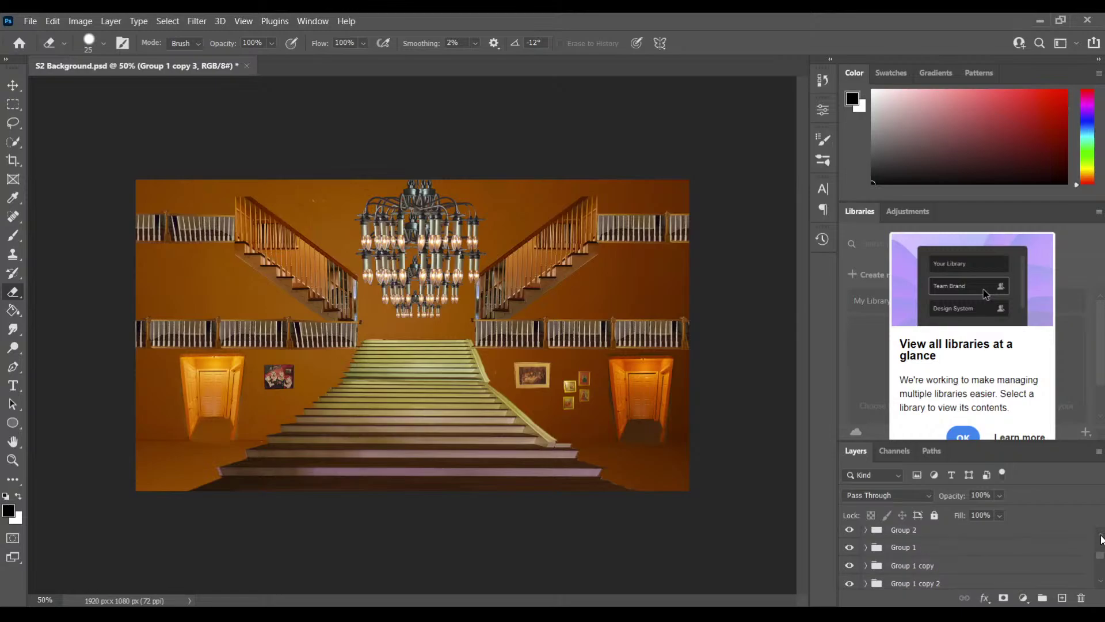
left_click(1102, 582)
left_click(912, 572)
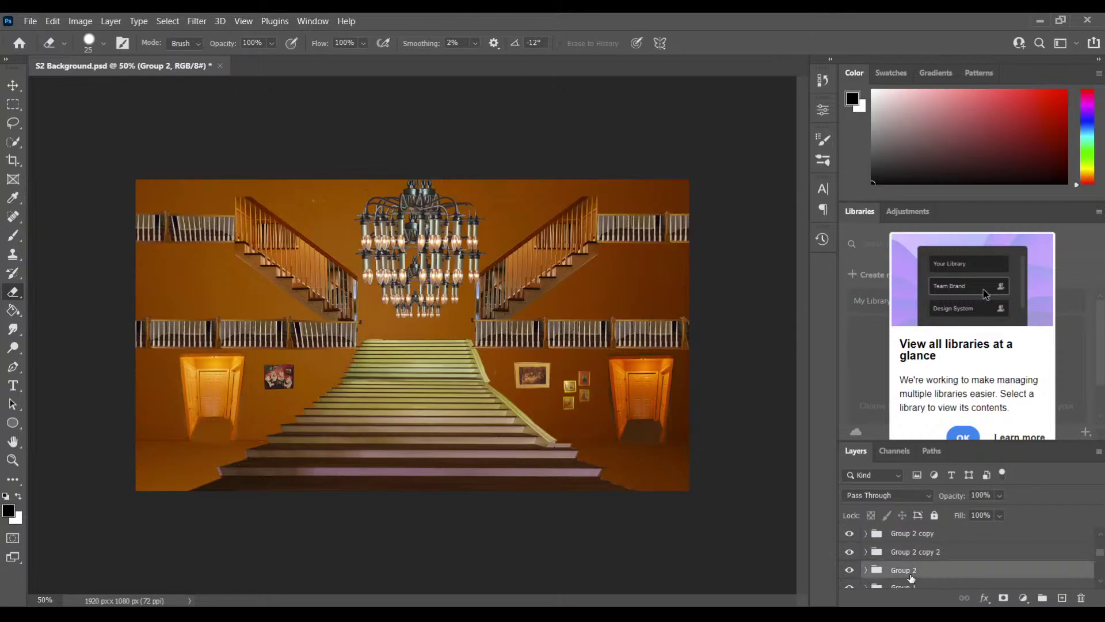
left_click(864, 570)
left_click(1101, 583)
left_click(1101, 583)
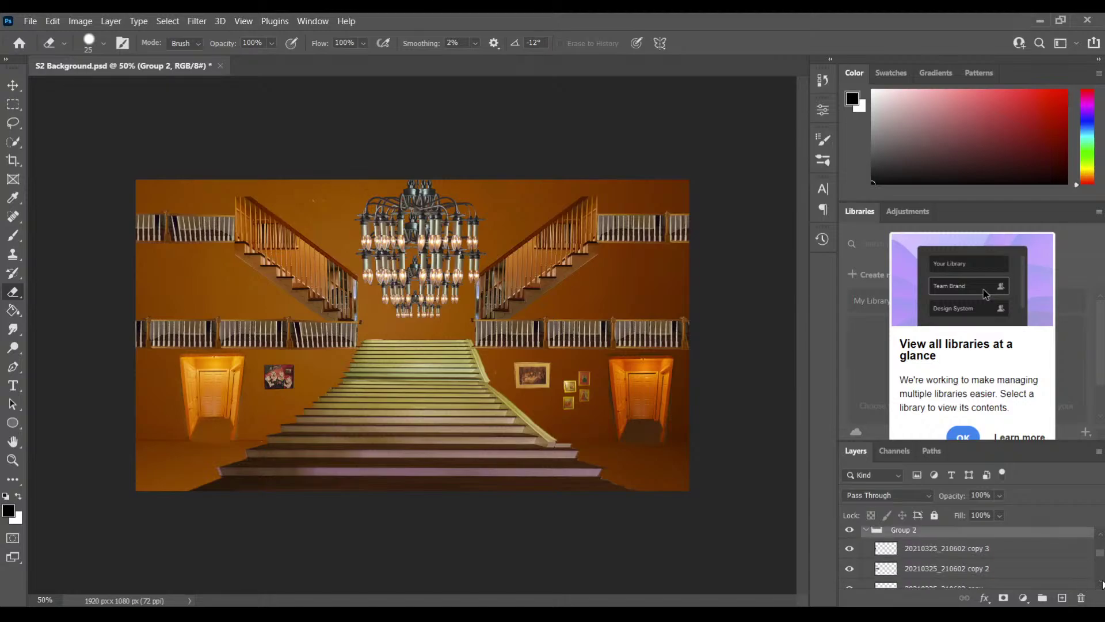
left_click(1102, 583)
left_click(1101, 583)
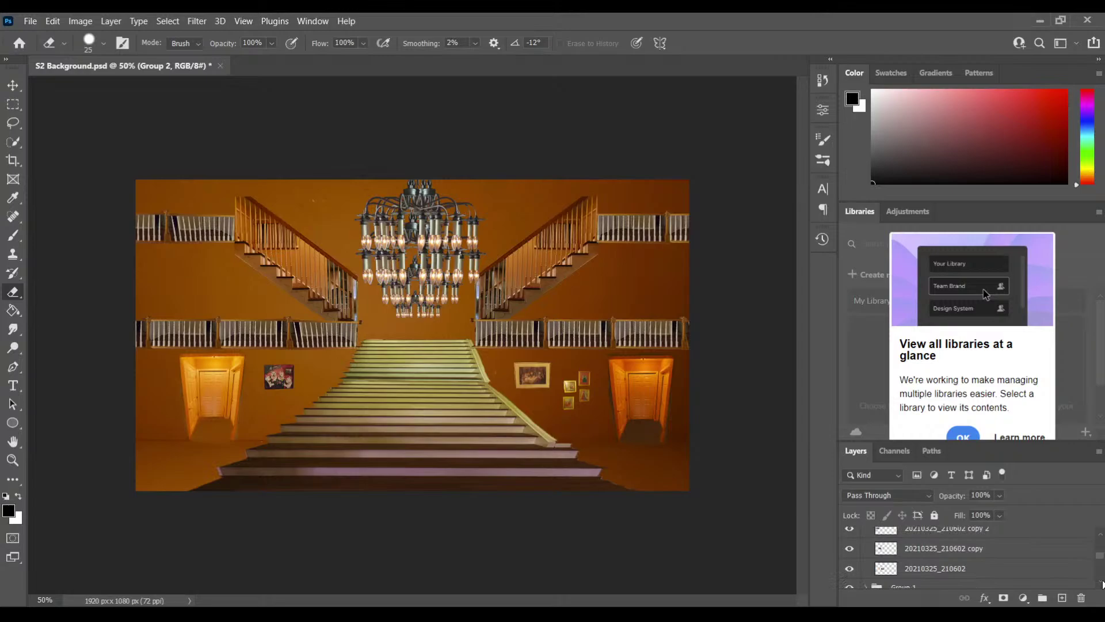
Step: Try selecting the railing layers in Group 2 together, from 20210325_210602 up to 20210325_210602 copy 3, for an image adjustment
left_click(981, 570)
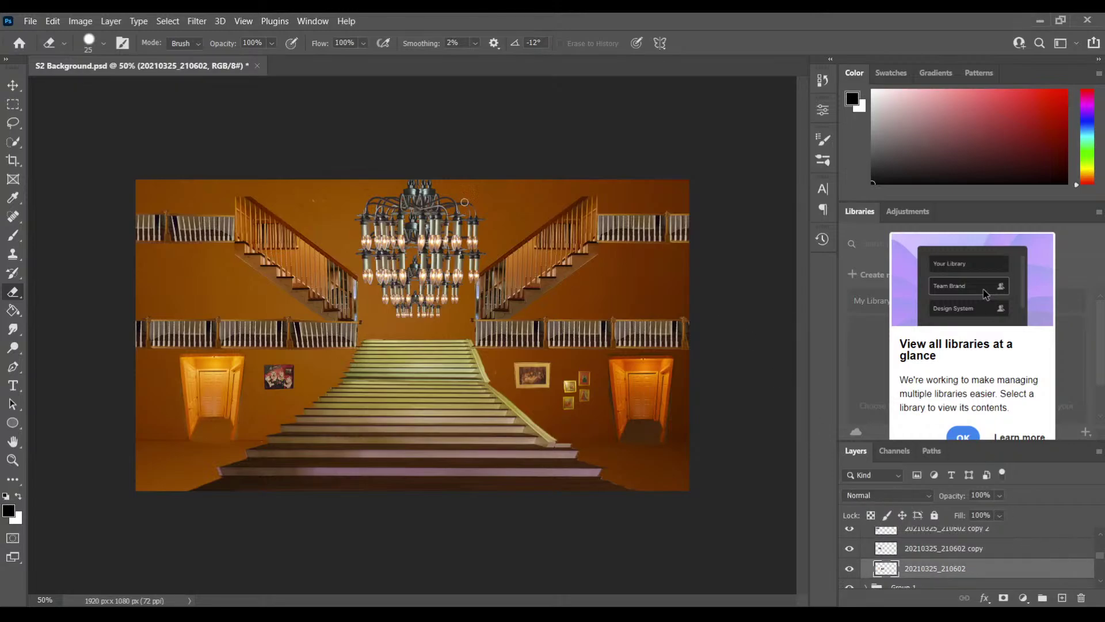
left_click(1101, 533)
left_click(1101, 533)
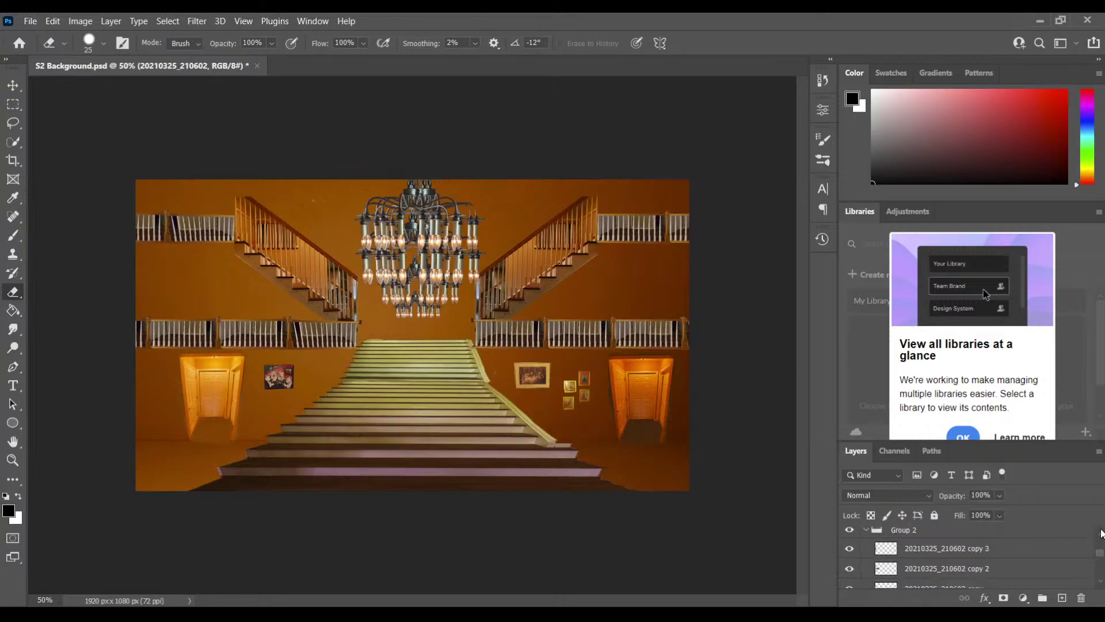
left_click(1101, 533)
left_click(966, 571, "shift")
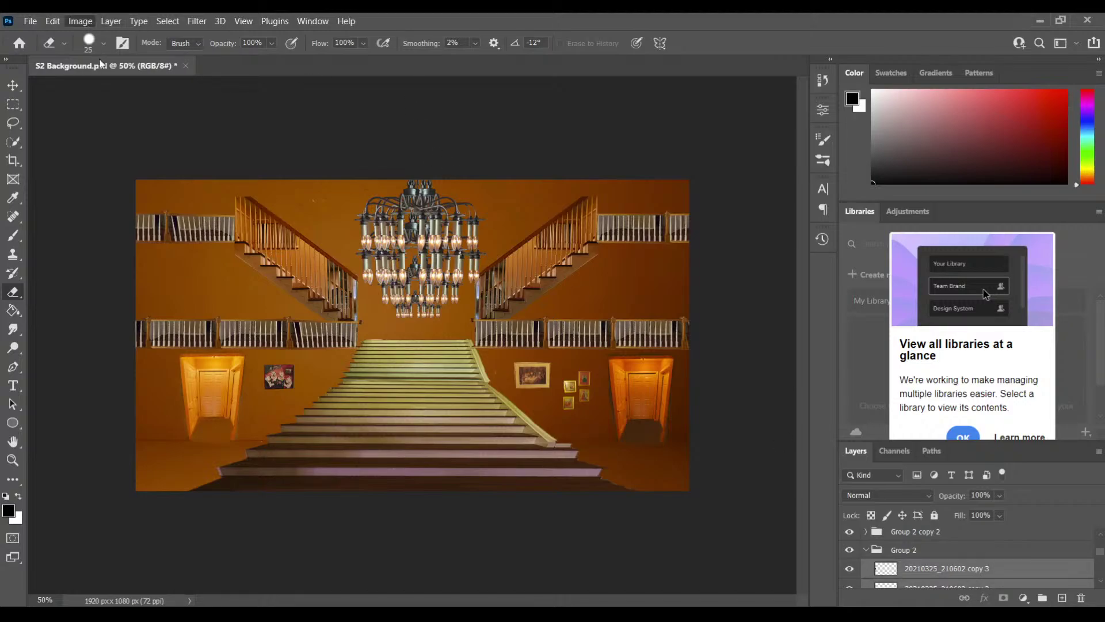
Step: Apply a warm orange colour adjustment to only layer 20210325_210602 copy 3 in Group 2, the lower balcony's far-left railing piece
left_click(946, 552)
left_click(932, 567)
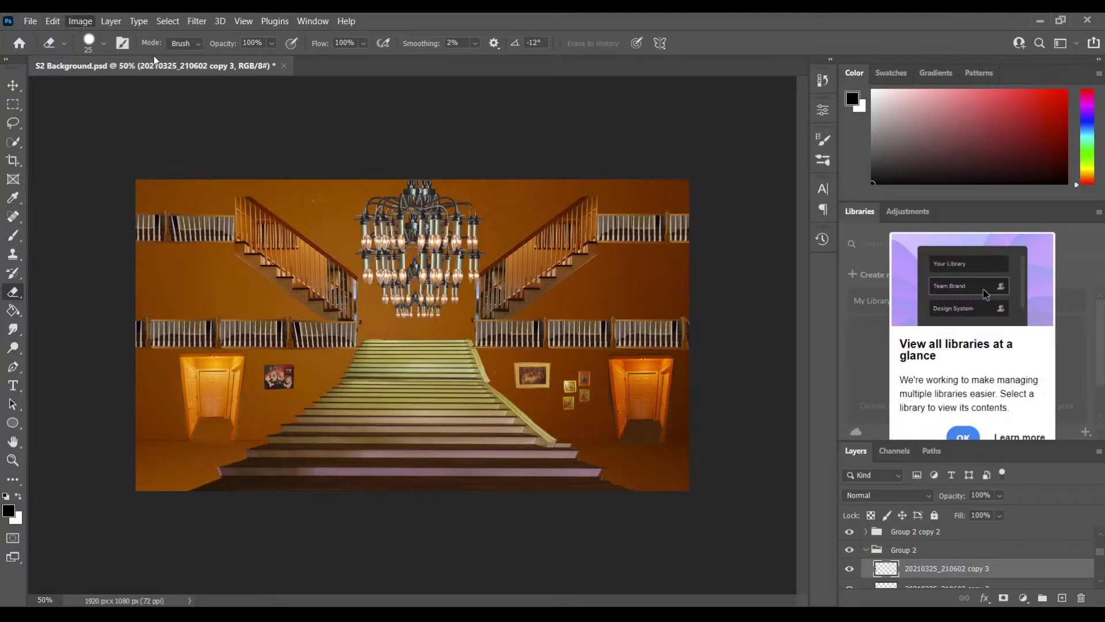
key("i")
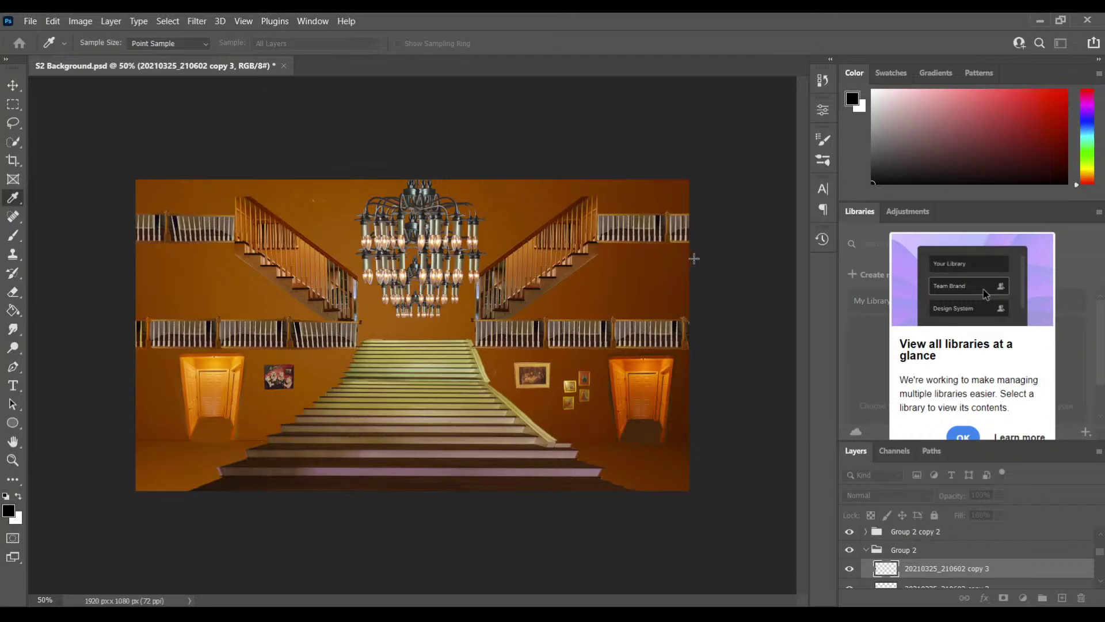
key("e")
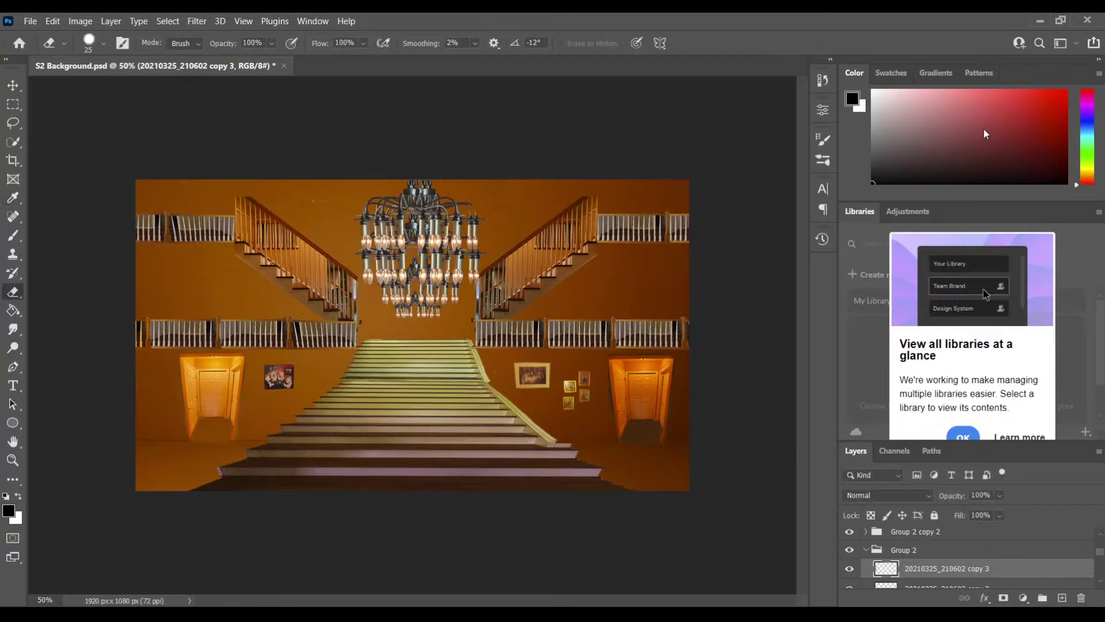
Step: Give the second railing piece from the left on the lower balcony, layer 20210325_210602 copy 2, the same orange colour adjustment
key("alt+bracketleft")
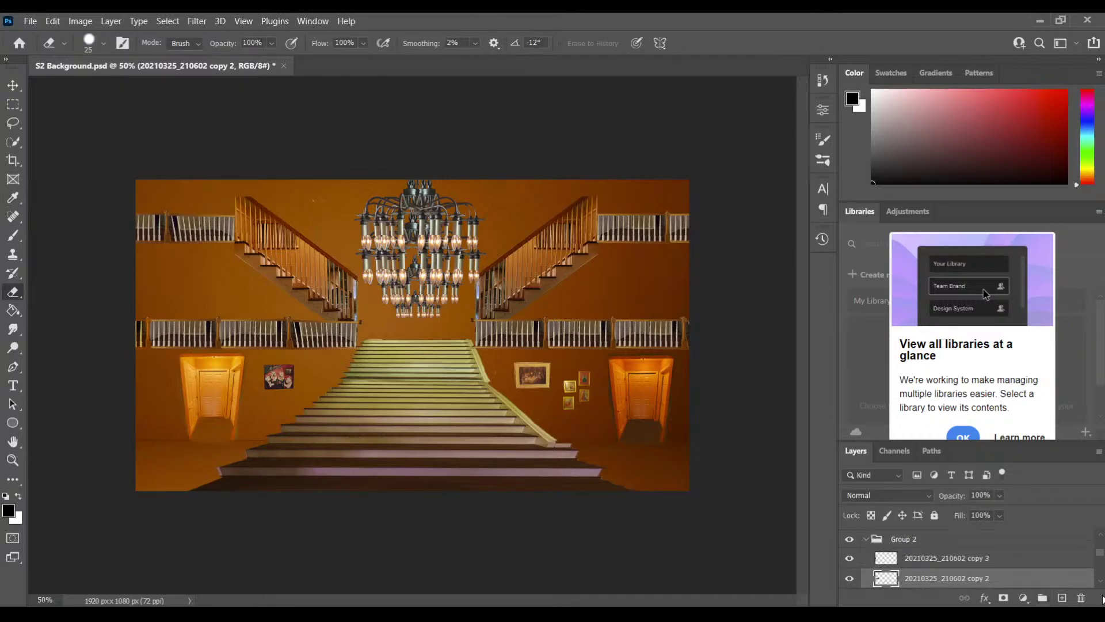
scroll(1099, 588, "down", 1)
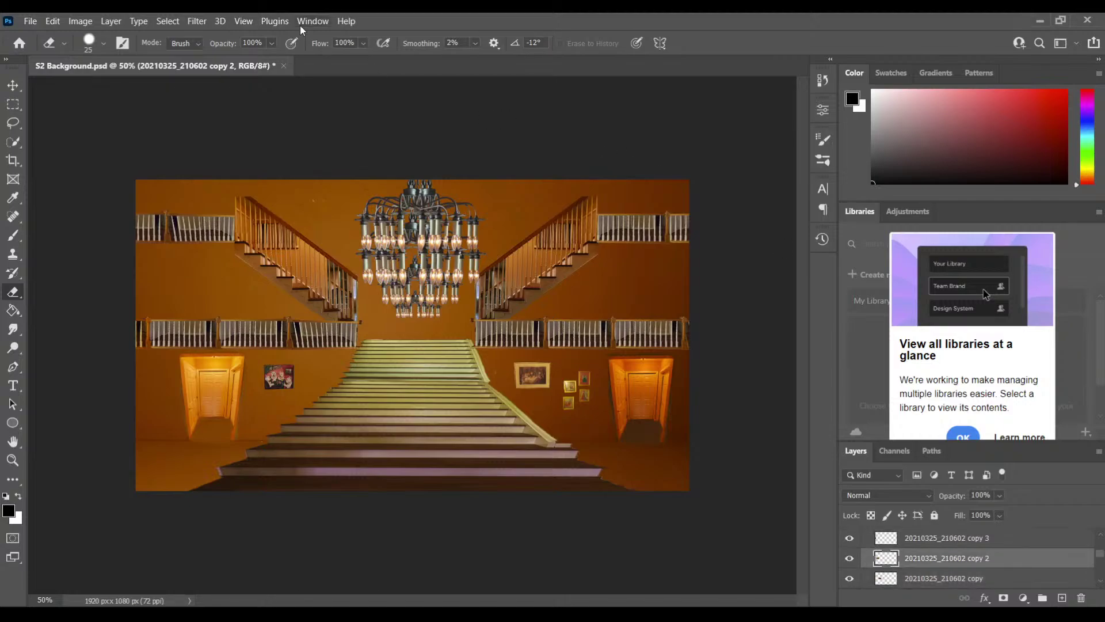
left_click(80, 22)
key("i")
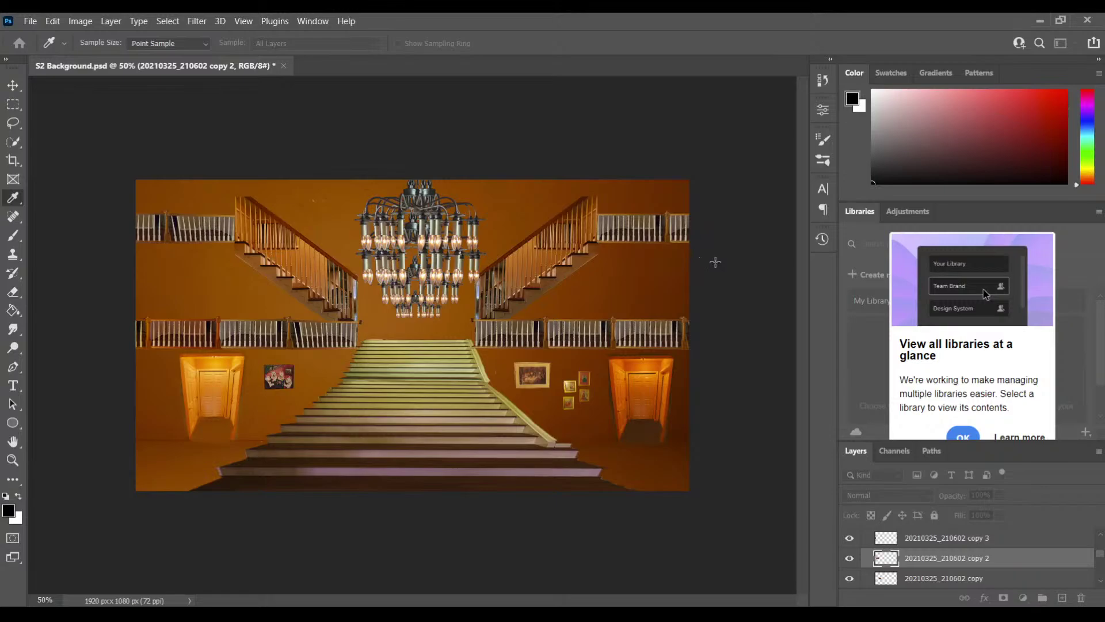
key("e")
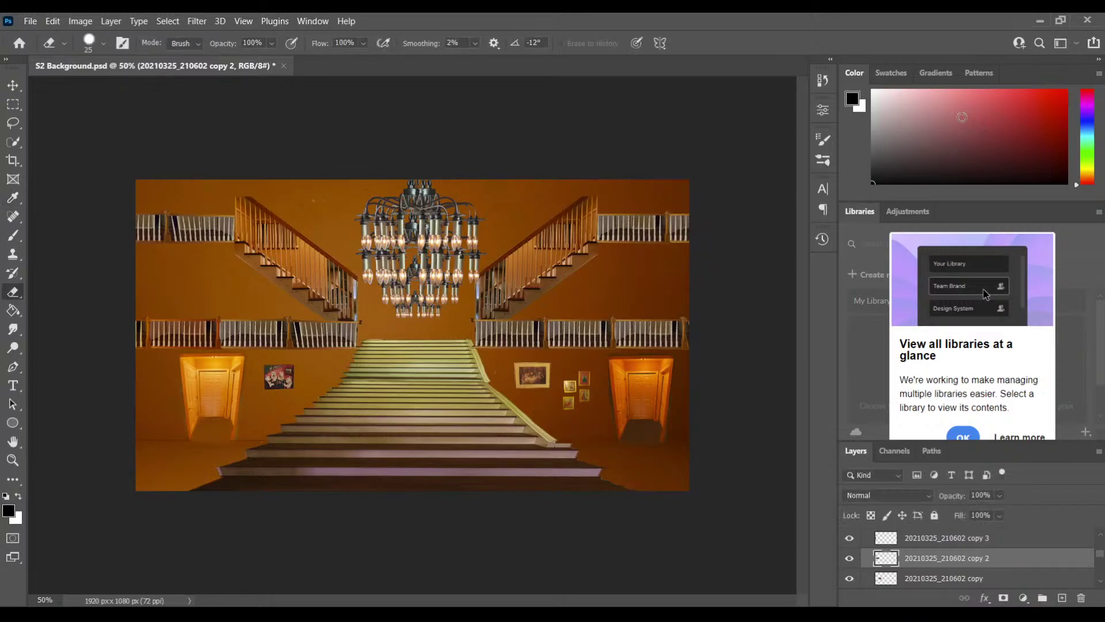
Step: Tint the third lower railing piece from the left, layer 20210325_210602 copy in Group 2, orange with the same colour adjustment
left_click(953, 579)
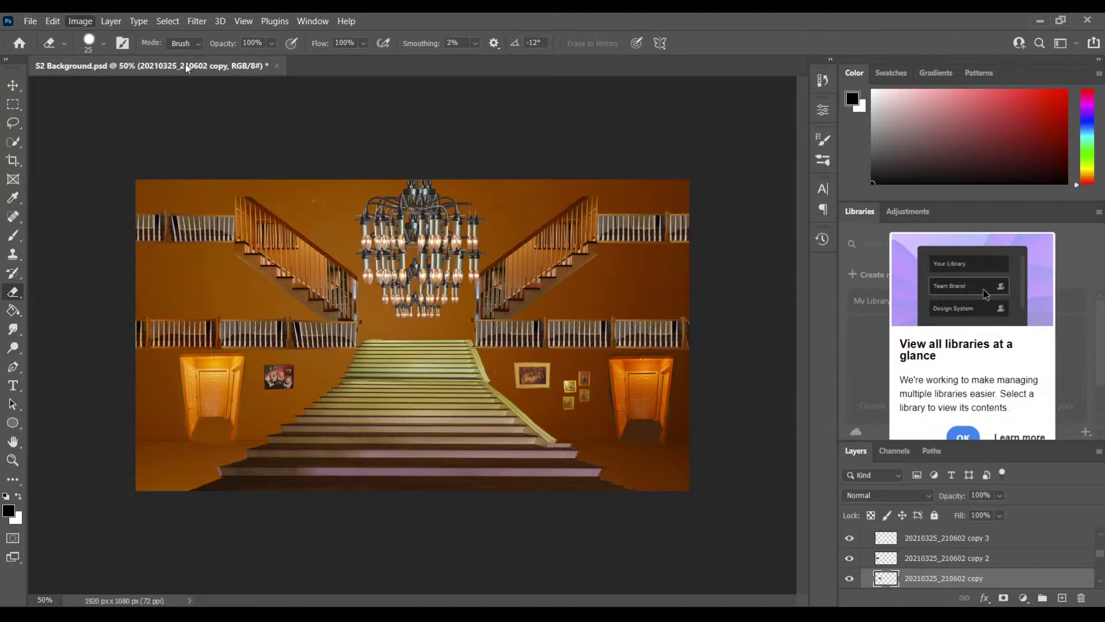
key("i")
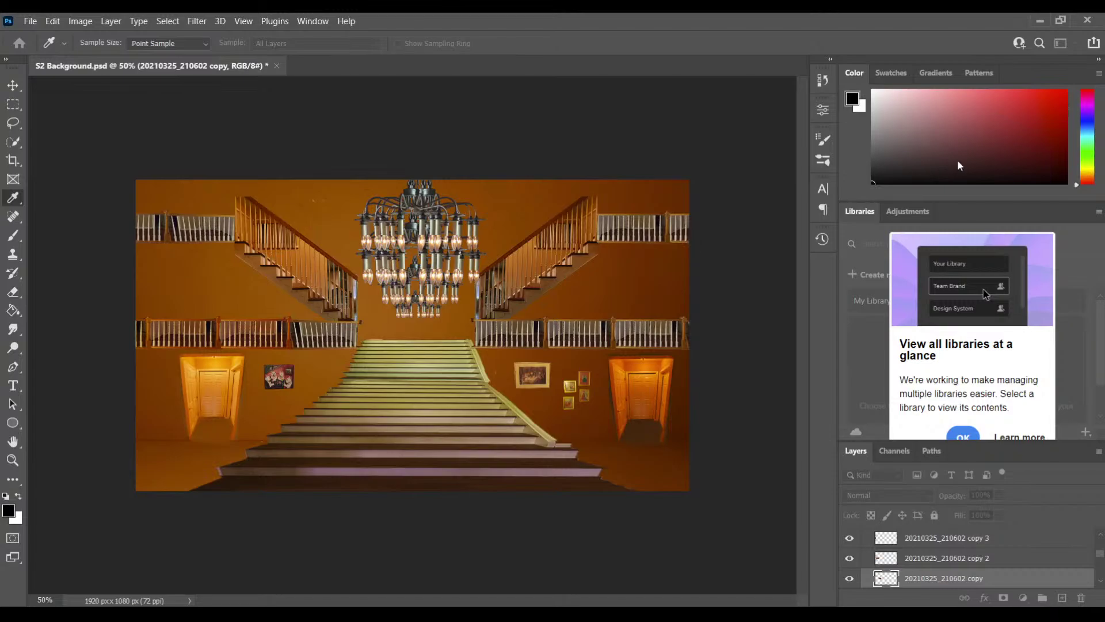
key("e")
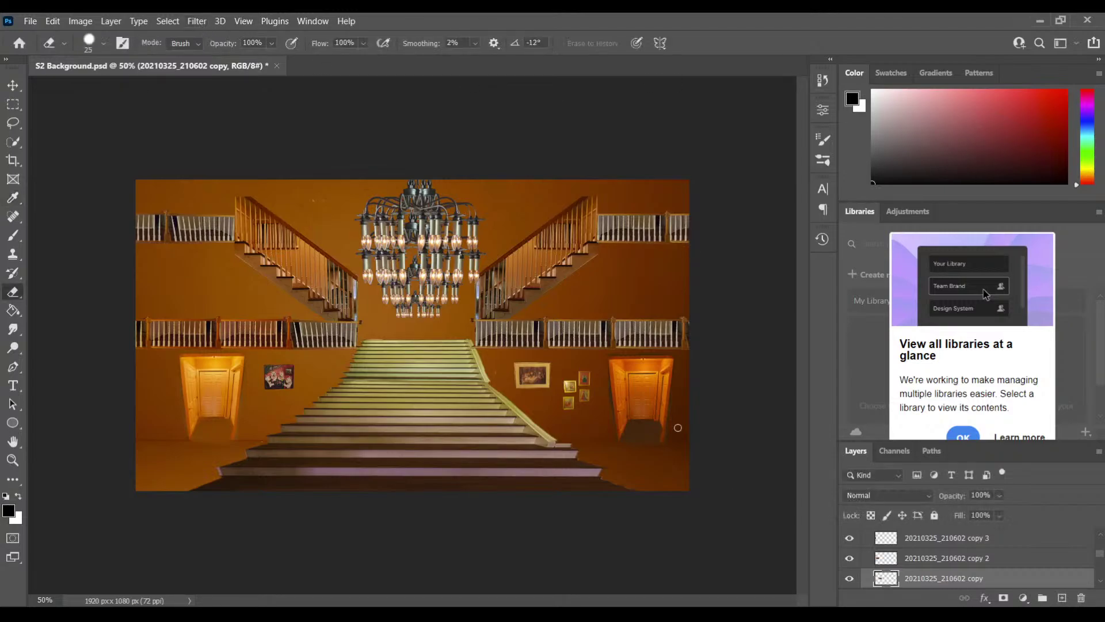
Step: Tint the lower-left railing piece beside the staircase orange on layer 20210325_210602, and select Group 2
scroll(1100, 588, "down", 2)
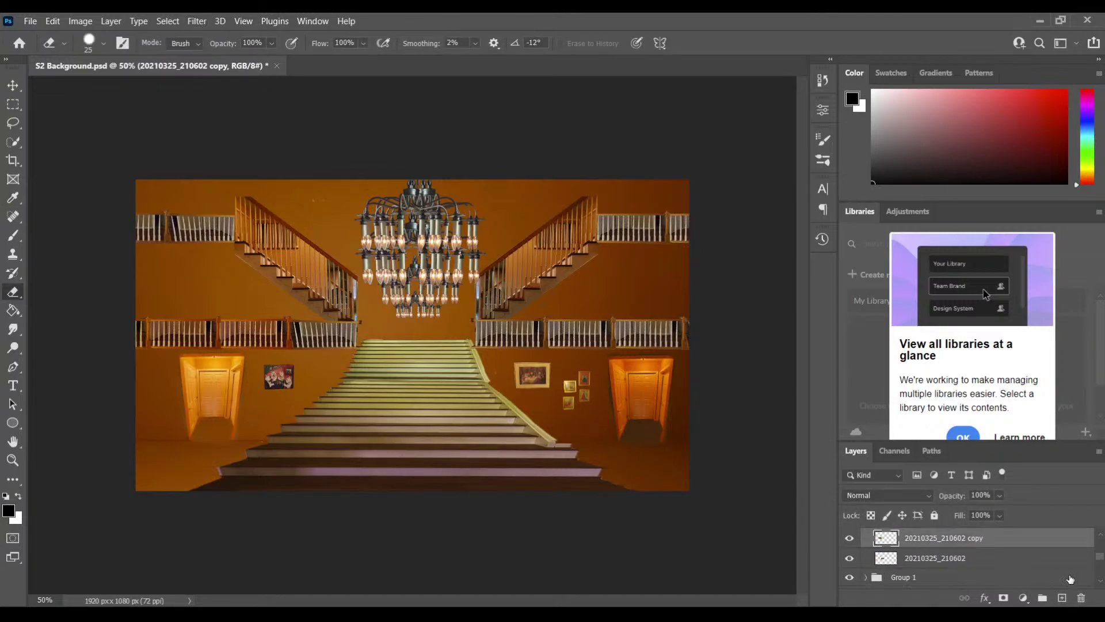
left_click(991, 558)
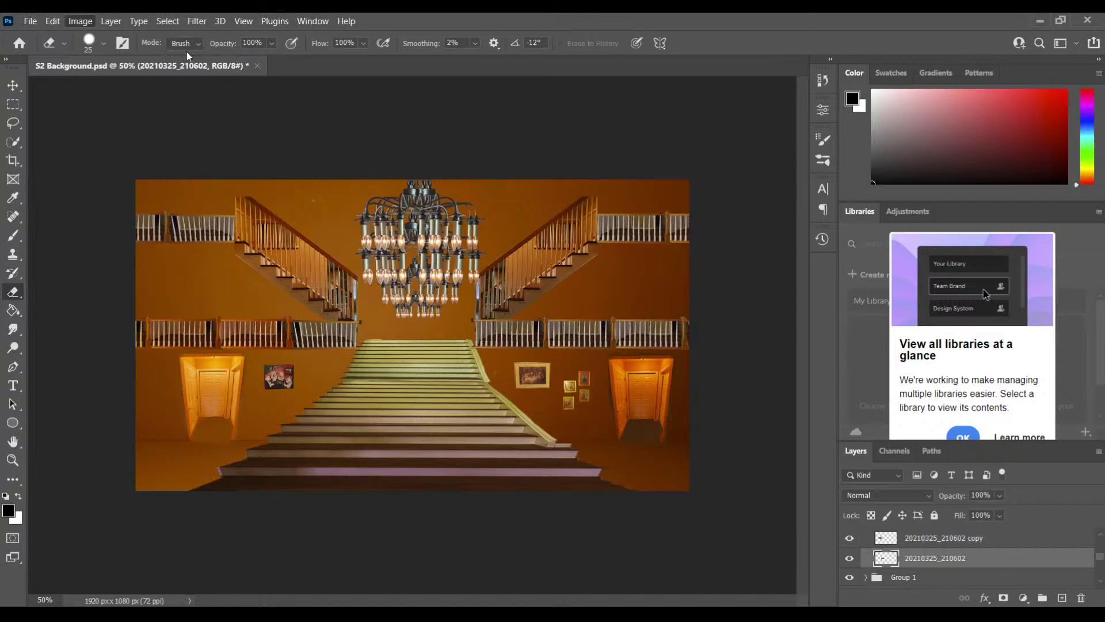
key("i")
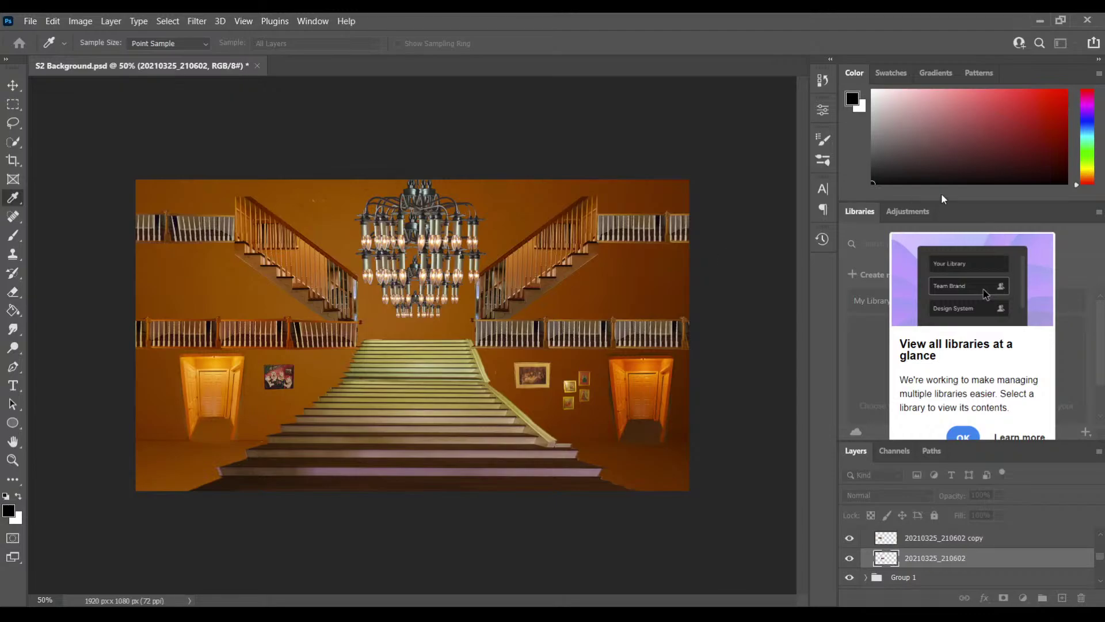
key("e")
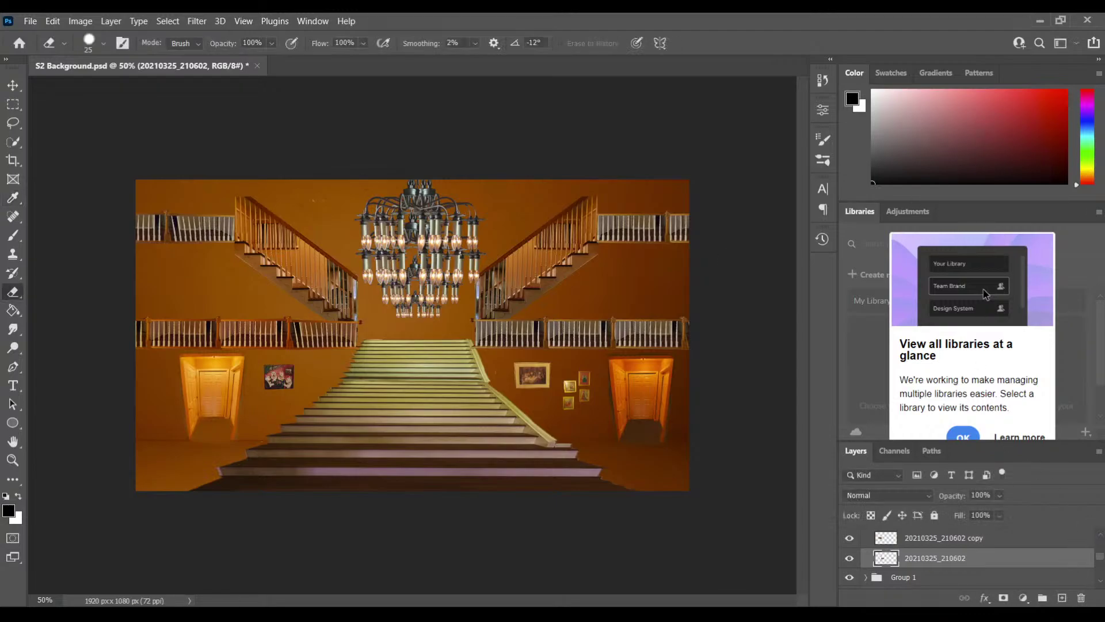
scroll(1101, 541, "up", 4)
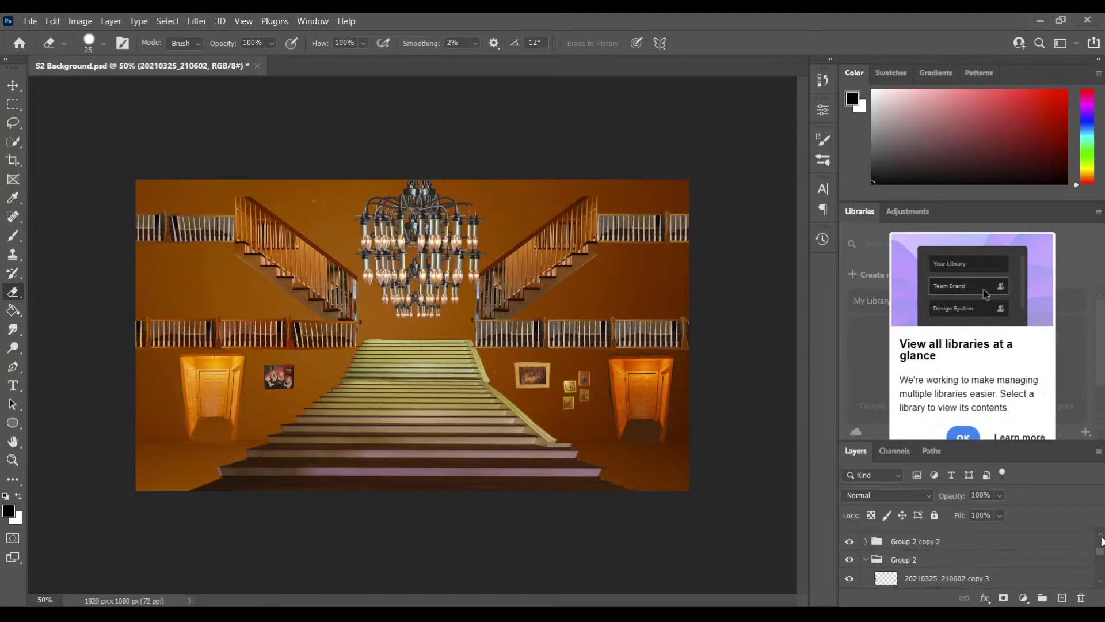
left_click(871, 562)
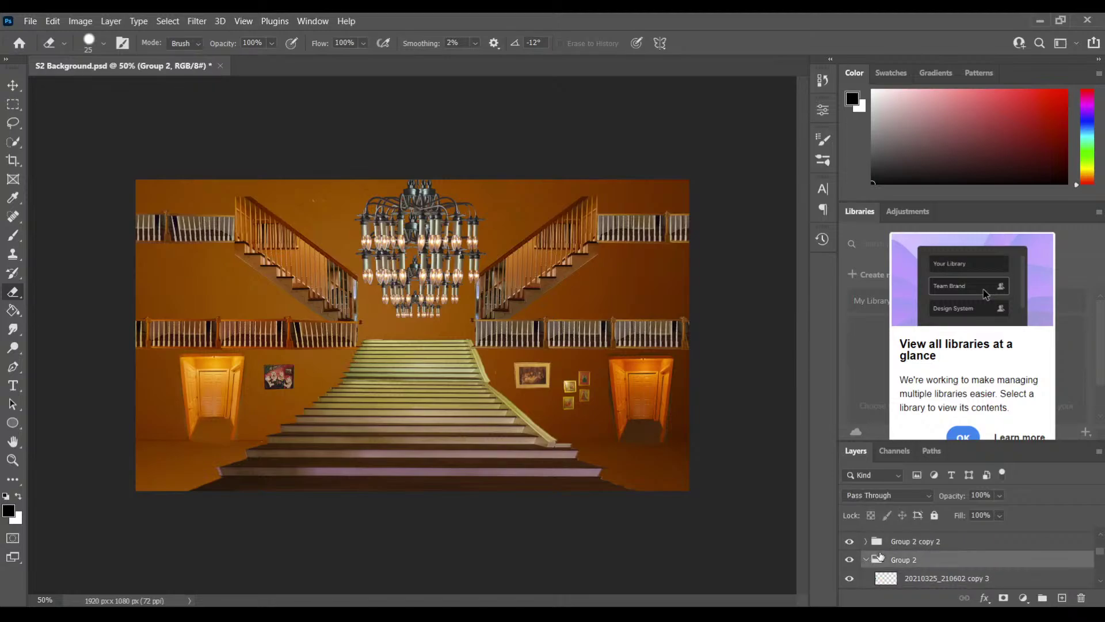
Step: Tint the upper-left balcony railing piece beside the staircase orange on layer 20210325_210602 in Group 2 copy 2
left_click(866, 560)
left_click(902, 545)
left_click(866, 541)
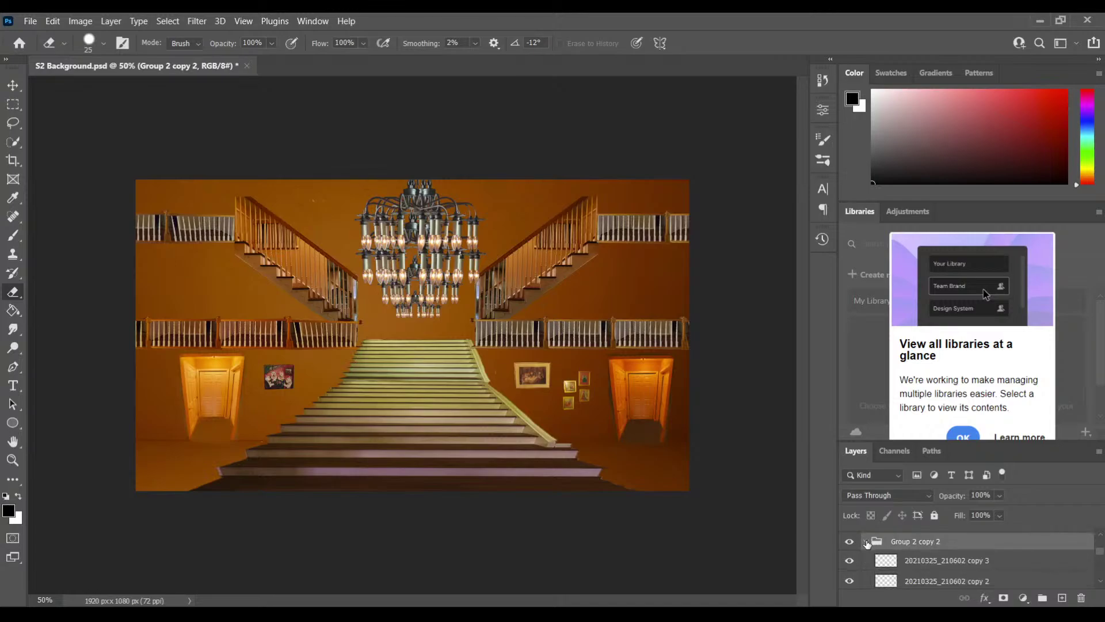
scroll(1099, 585, "down", 2)
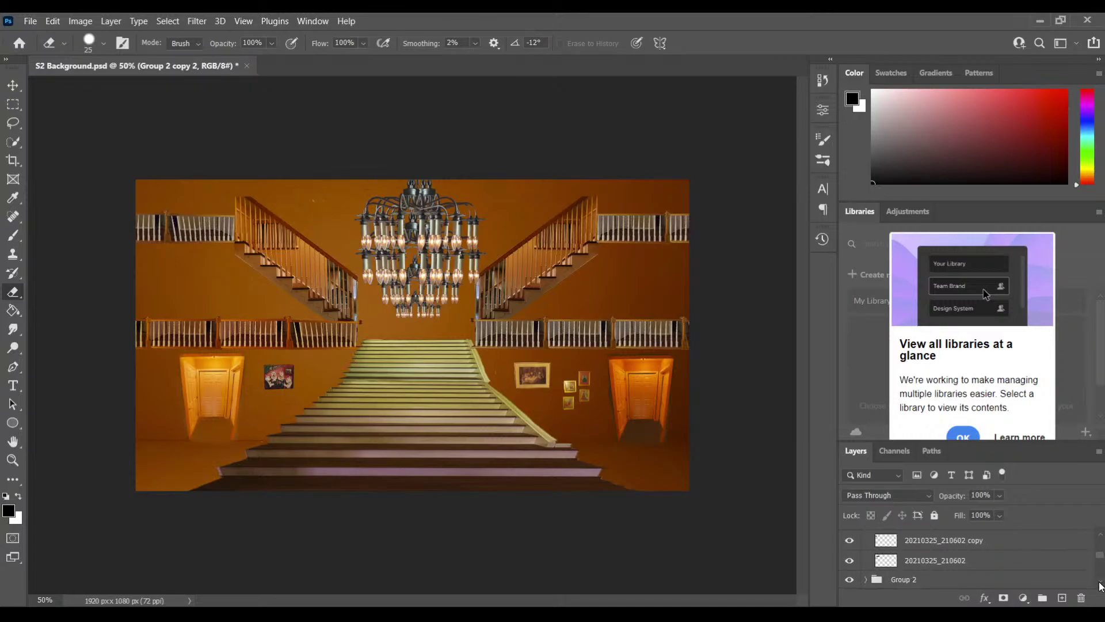
left_click(1100, 536)
left_click(1099, 580)
left_click(957, 560)
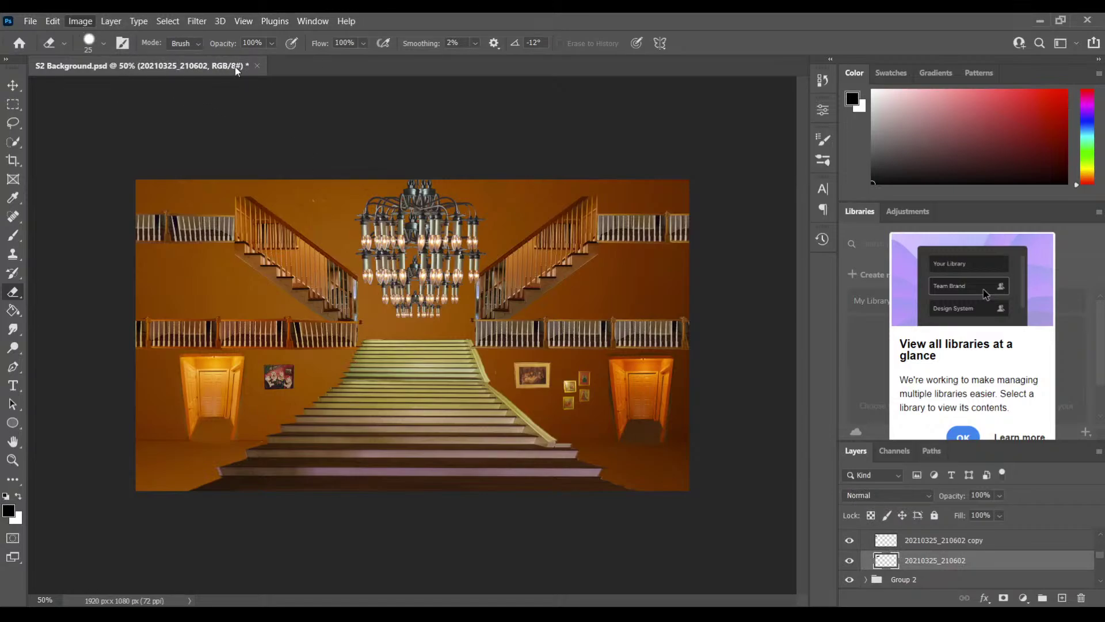
key("i")
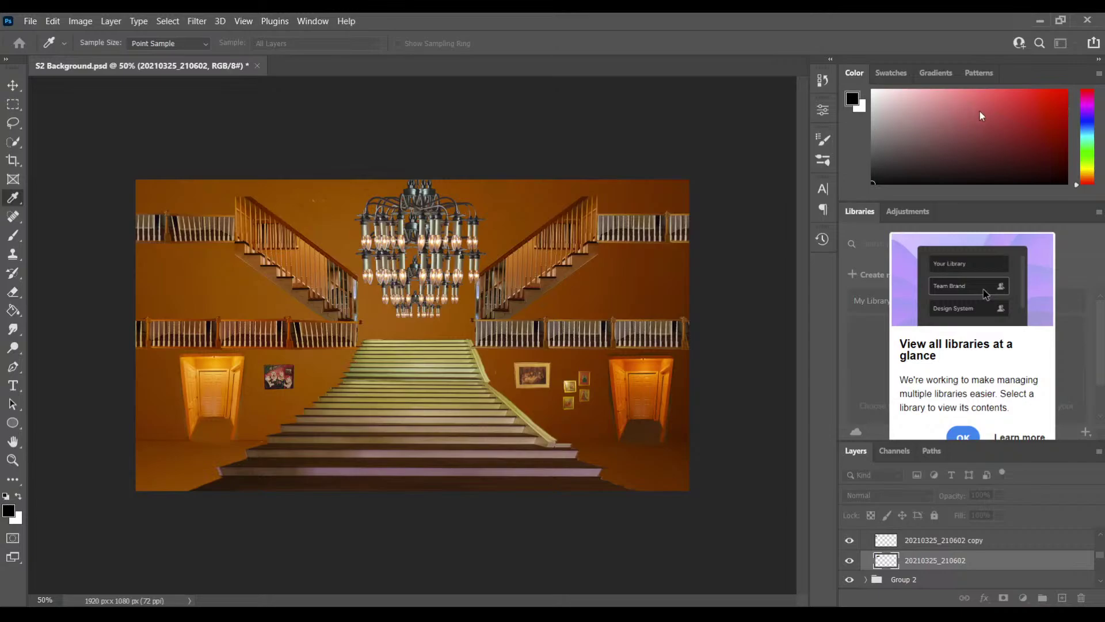
key("e")
Step: Apply the same orange colour adjustment to the upper balcony's far-left railing piece, layer 20210325_210602 copy, and collapse Group 2 copy 2
left_click(943, 541)
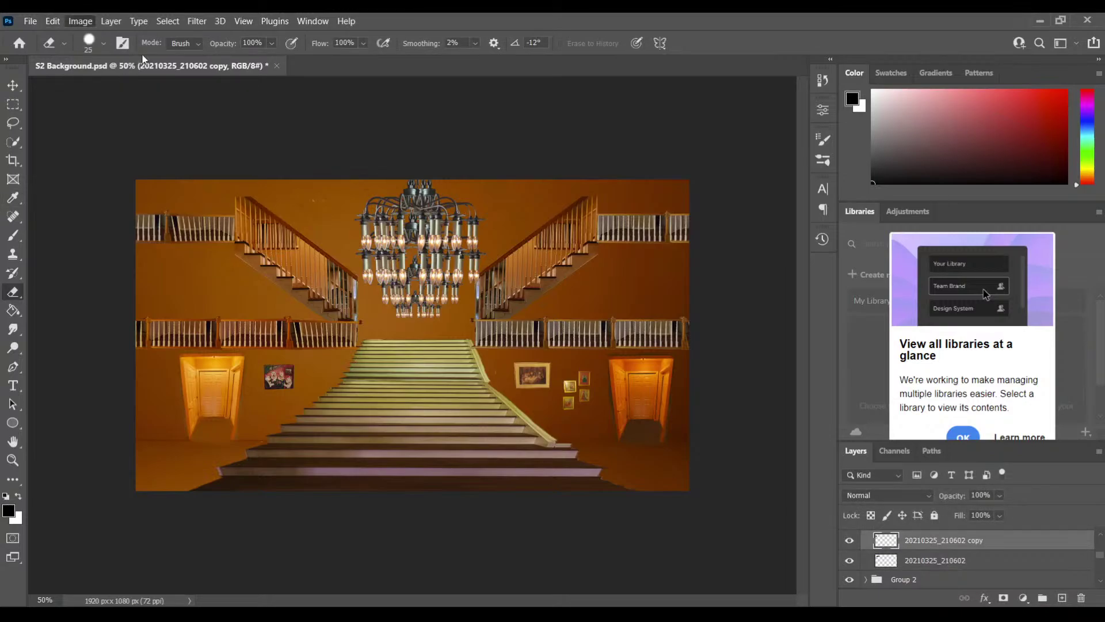
key("i")
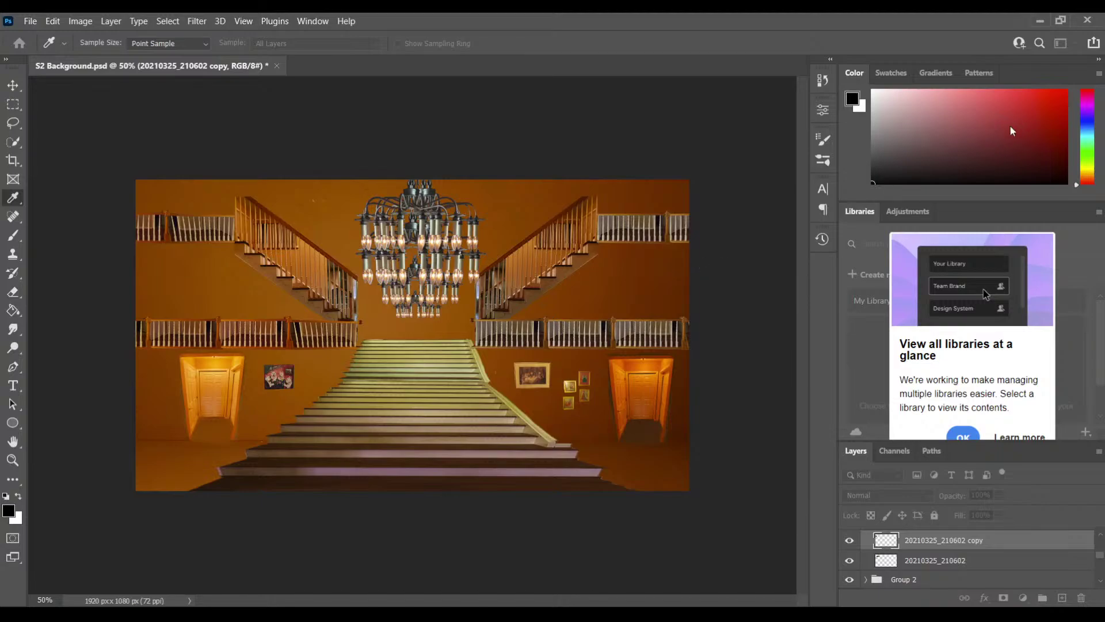
key("e")
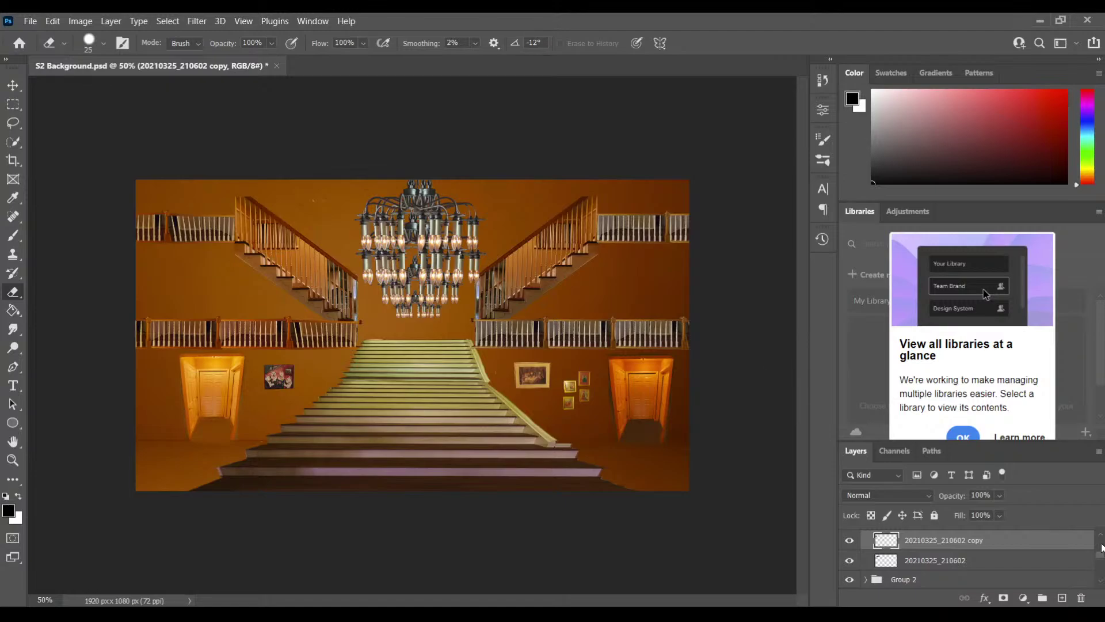
key("ctrl+j")
key("ctrl+j")
scroll(979, 552, "up", 1)
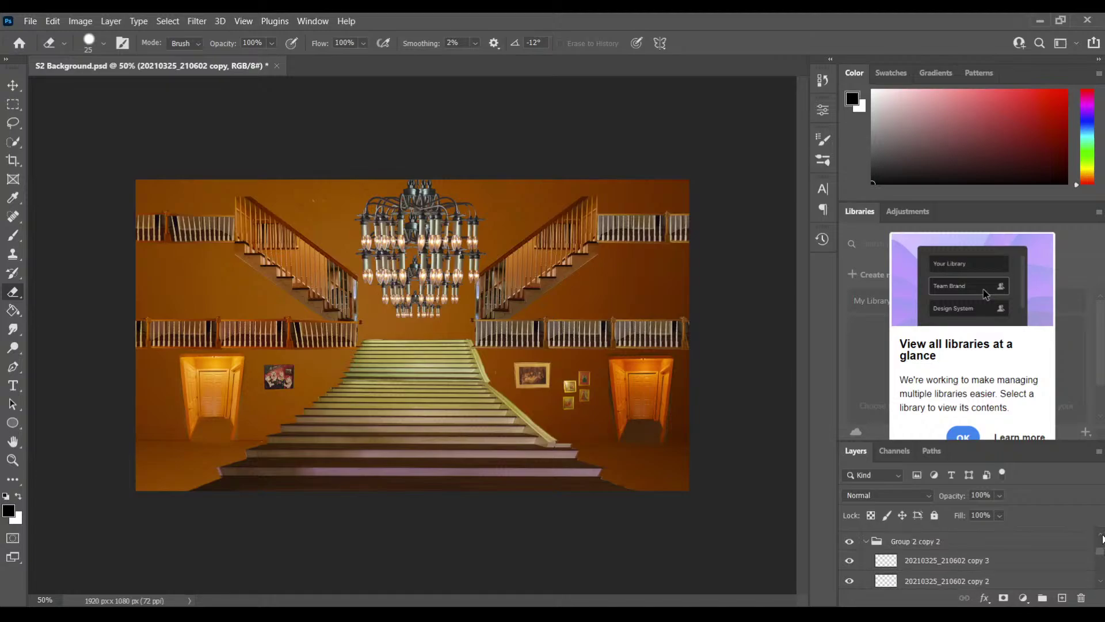
left_click(874, 542)
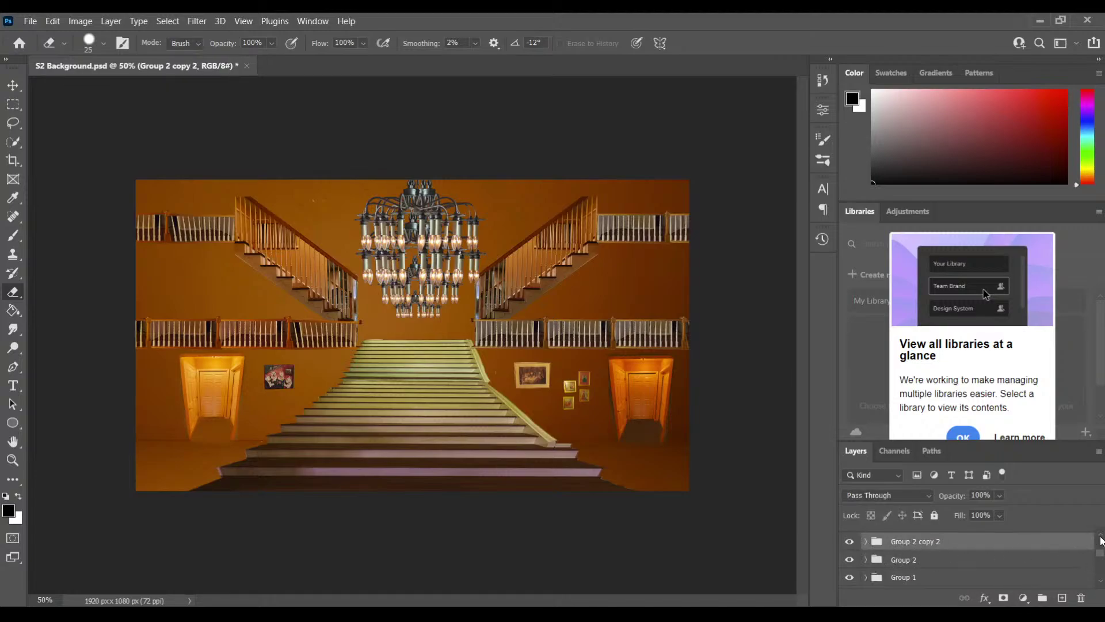
Step: Tint the lower balcony's far-right railing piece orange on layer 20210325_210602 in Group 2 copy
scroll(1100, 544, "up", 2)
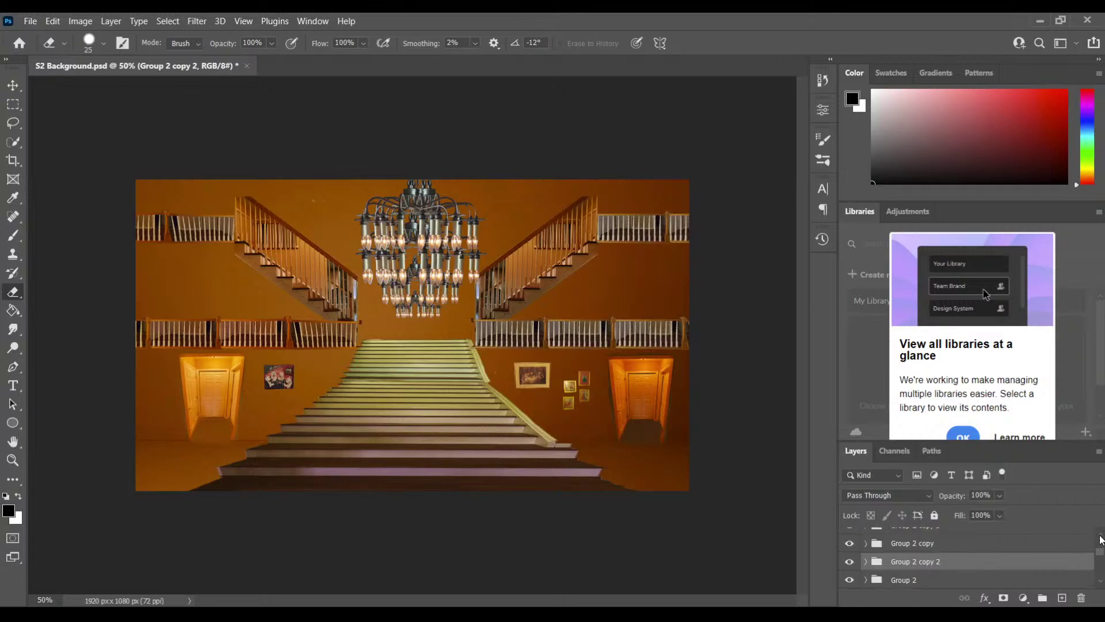
left_click(935, 566)
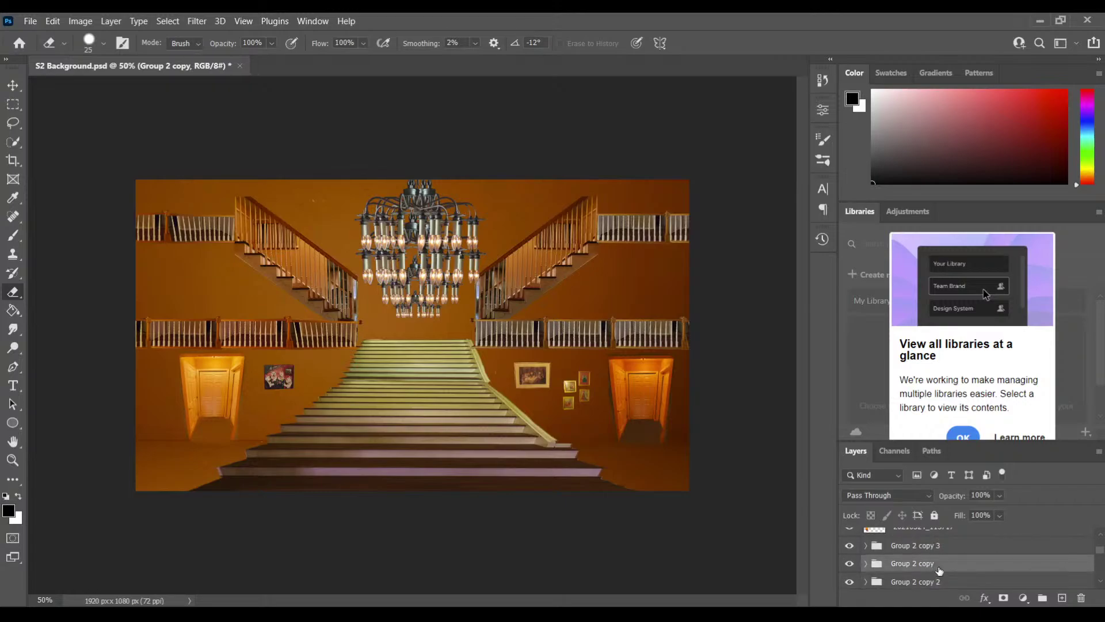
key("h")
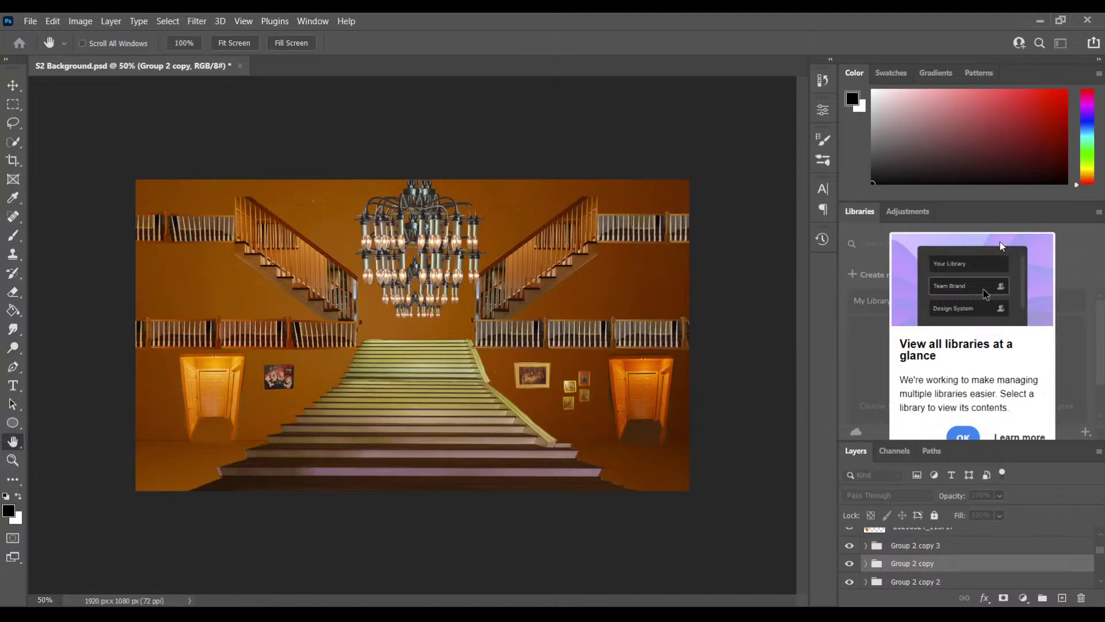
key("e")
left_click(865, 564)
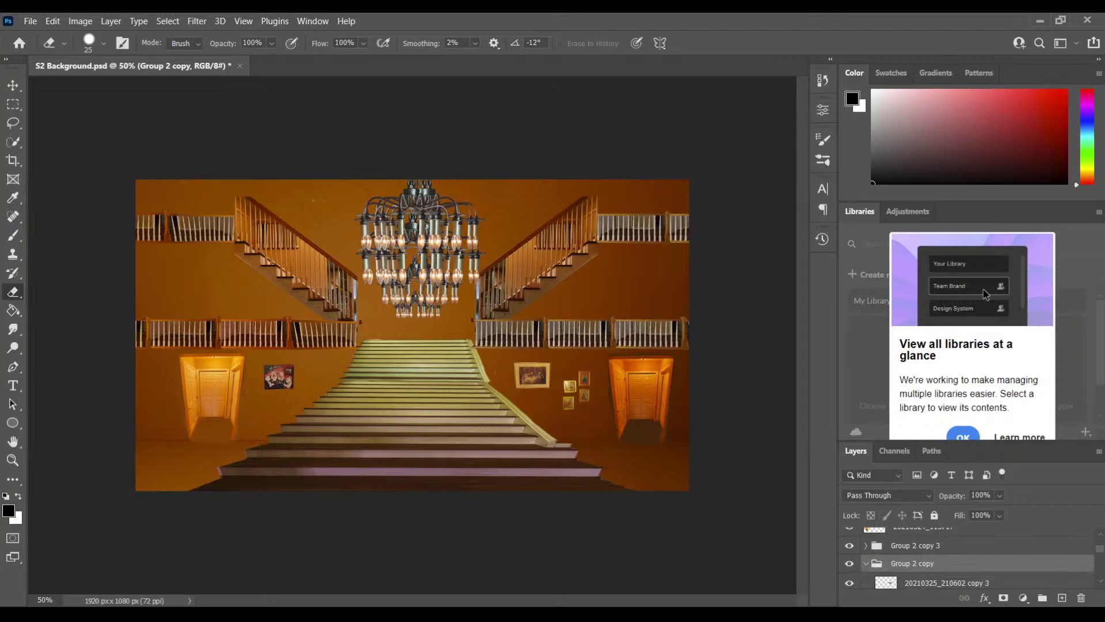
scroll(1099, 587, "down", 2)
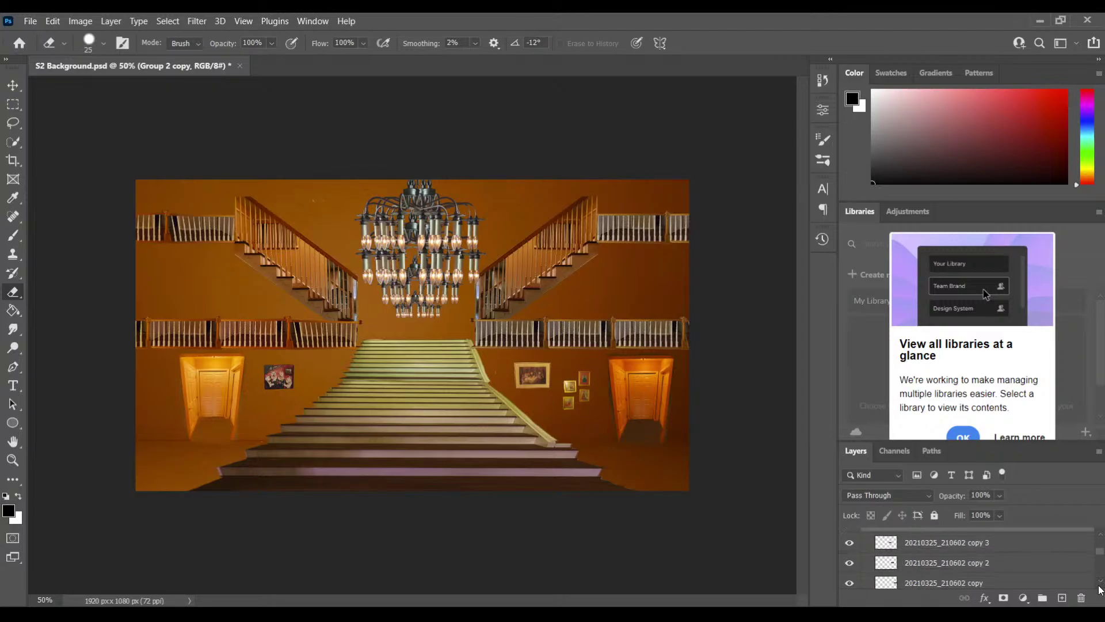
scroll(1101, 587, "down", 2)
left_click(992, 561)
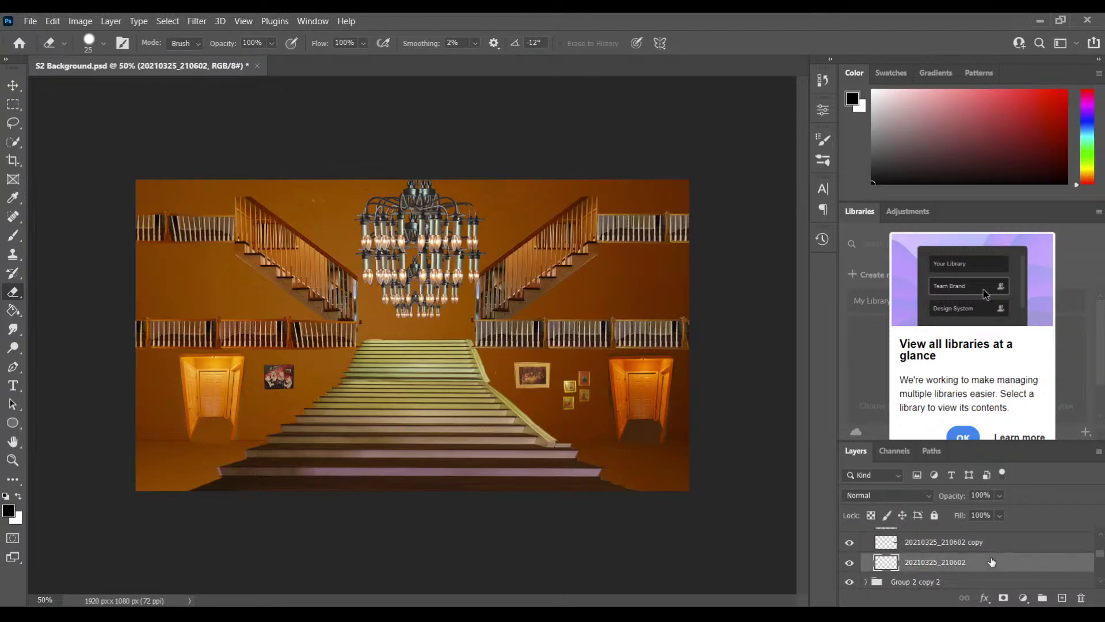
key("h")
key("e")
key("i")
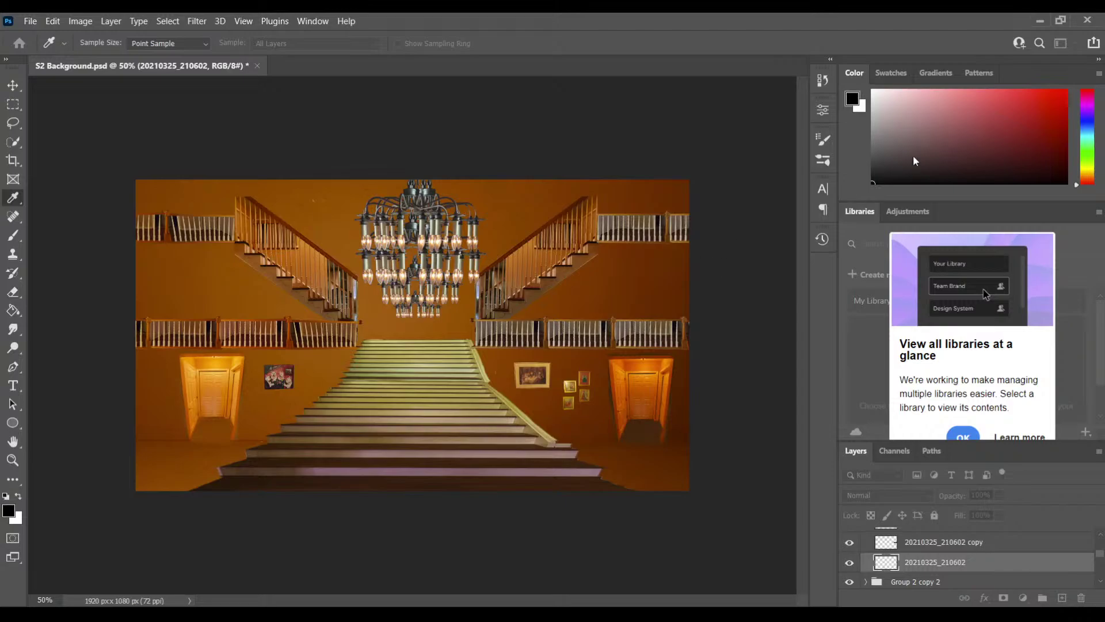
key("e")
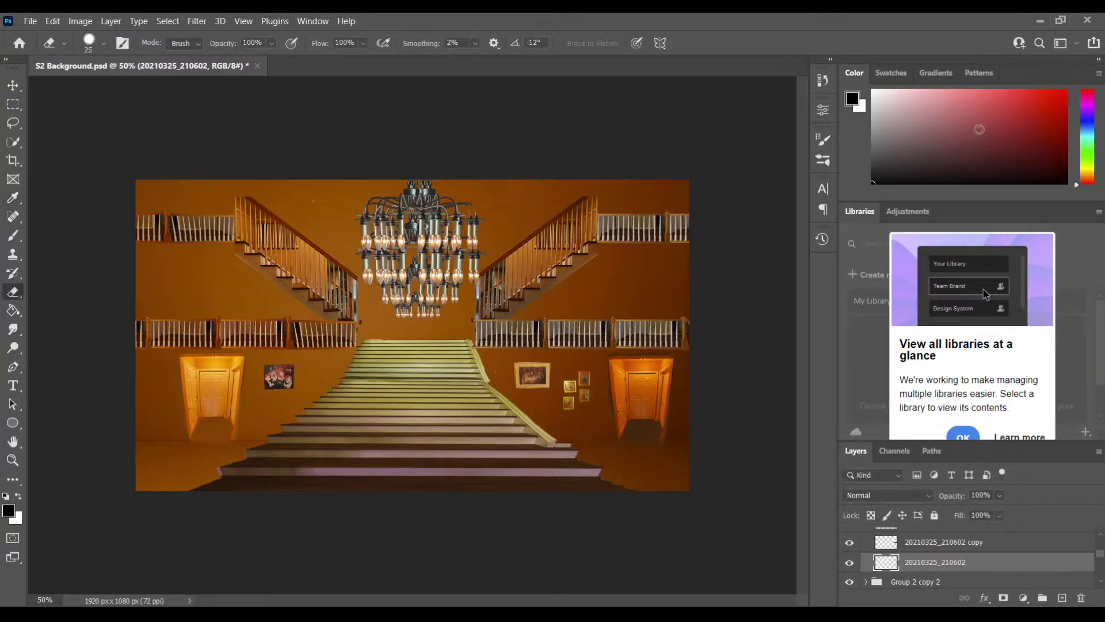
Step: Give the second railing piece from the right on the lower balcony, layer 20210325_210602 copy in Group 2 copy, the orange colour adjustment
left_click(935, 547)
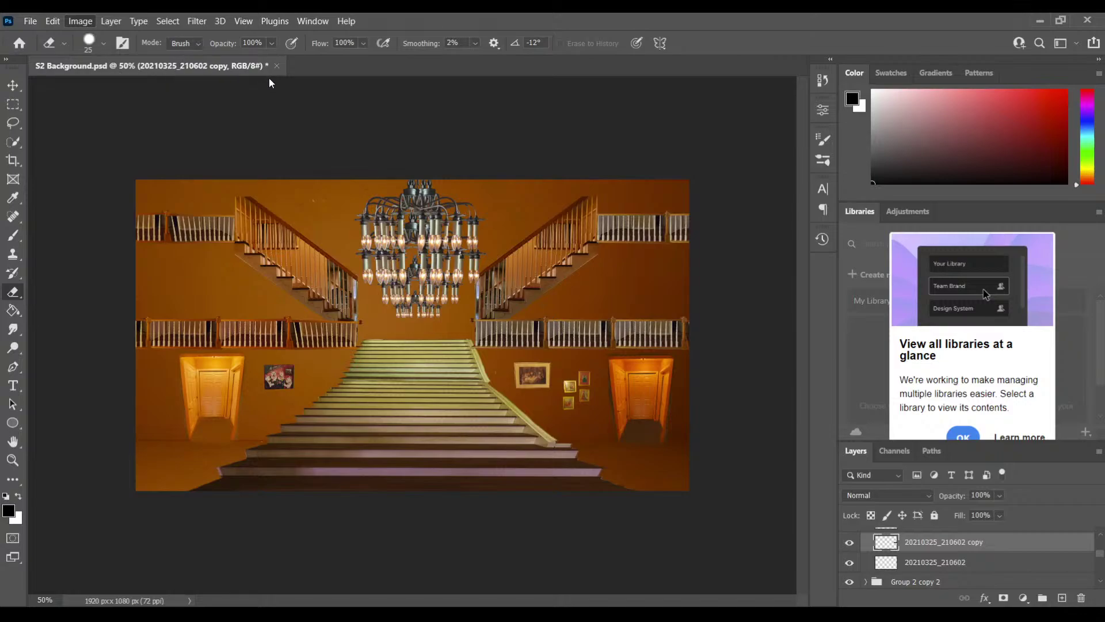
key("i")
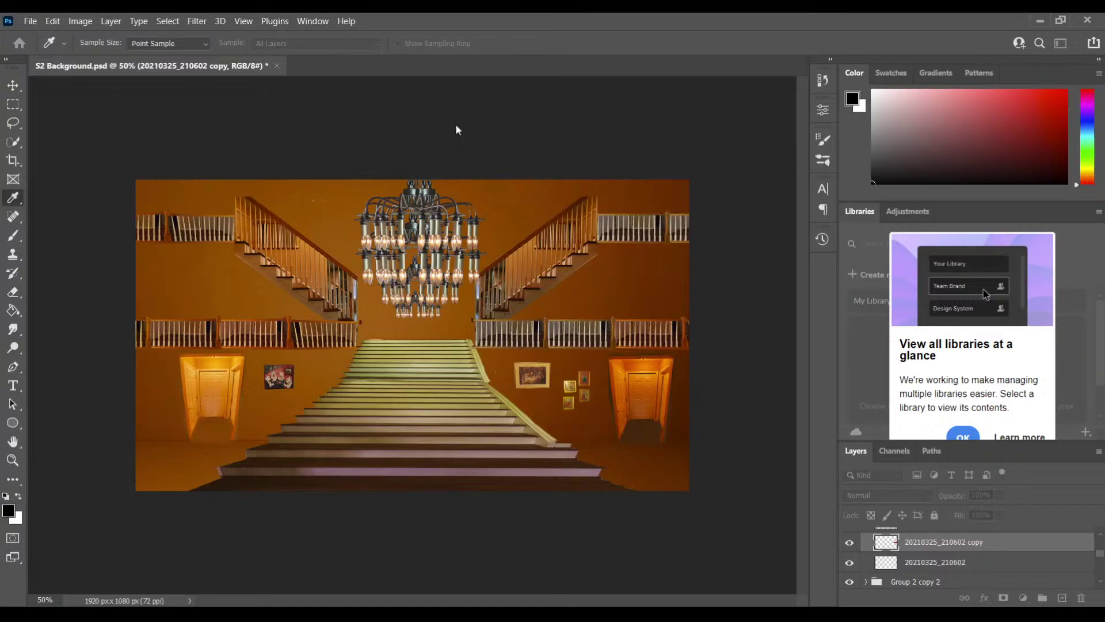
key("e")
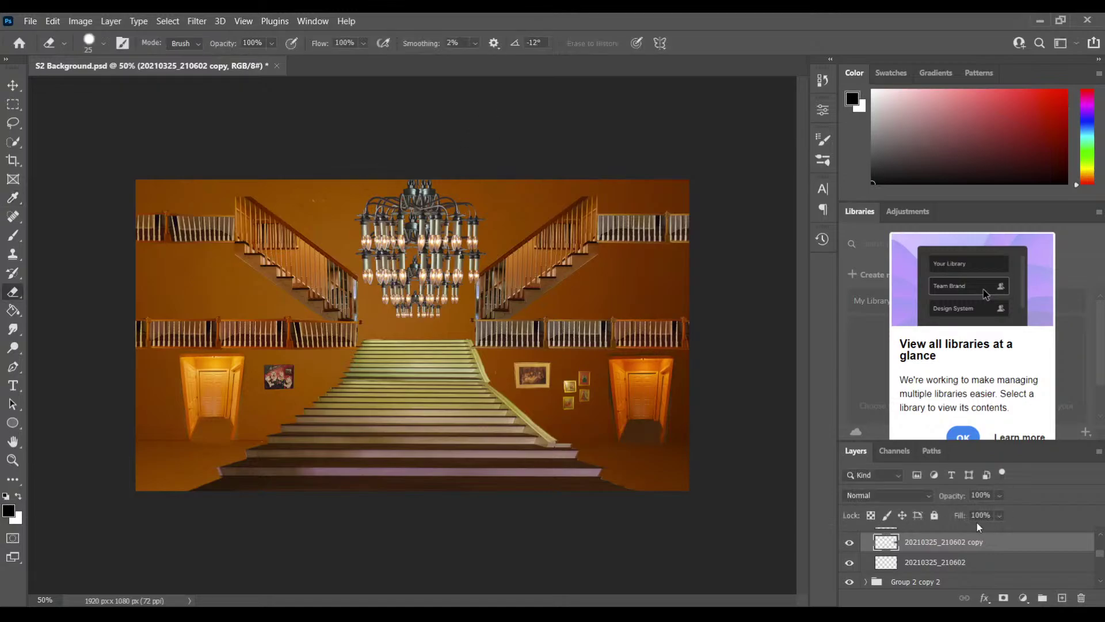
Step: Tint the third lower railing piece from the right orange on layer 20210325_210602 copy 2 in Group 2 copy
left_click(1100, 536)
left_click(1100, 533)
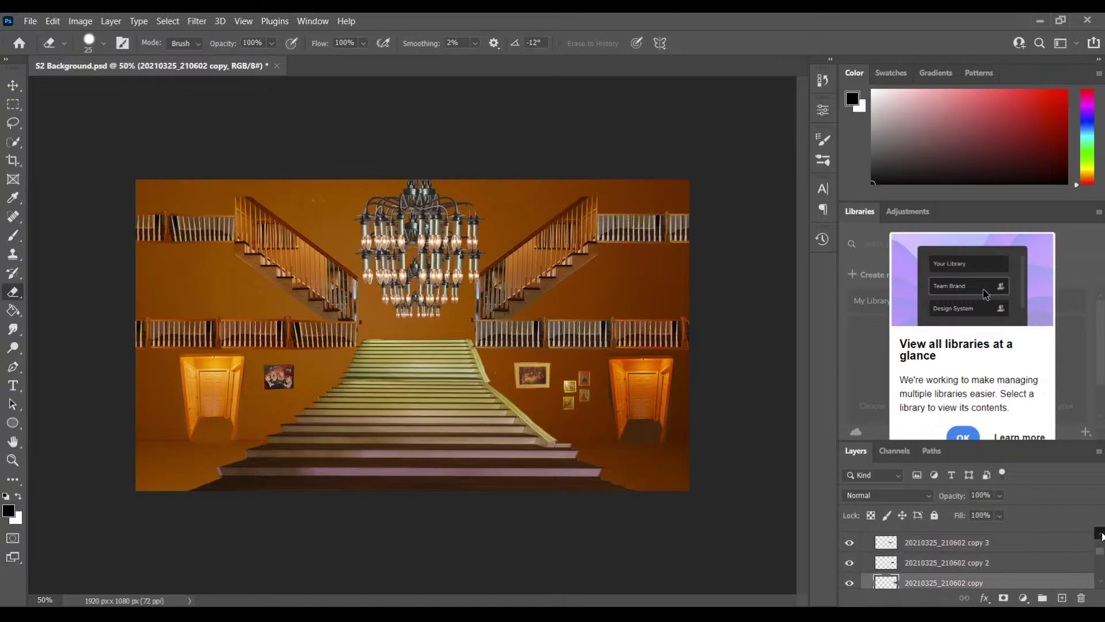
left_click(990, 568)
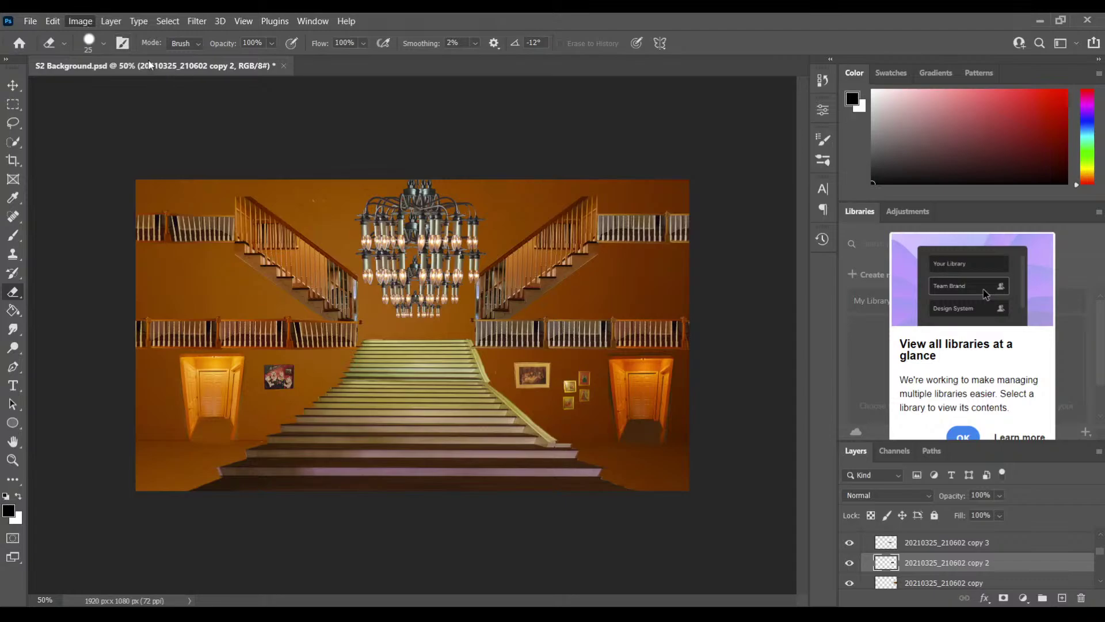
key("i")
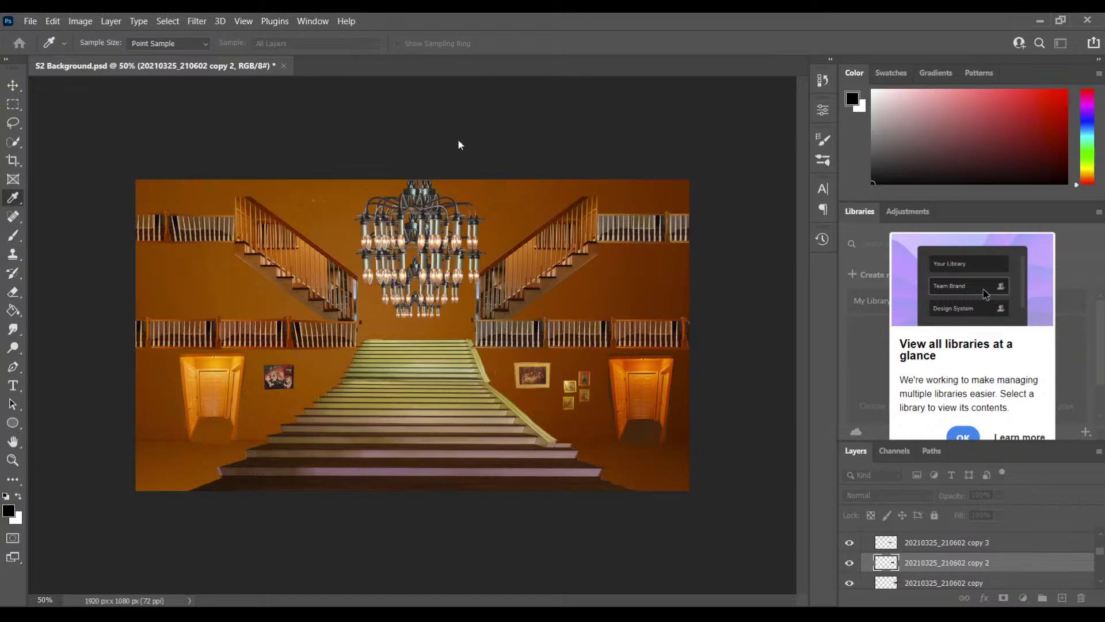
key("e")
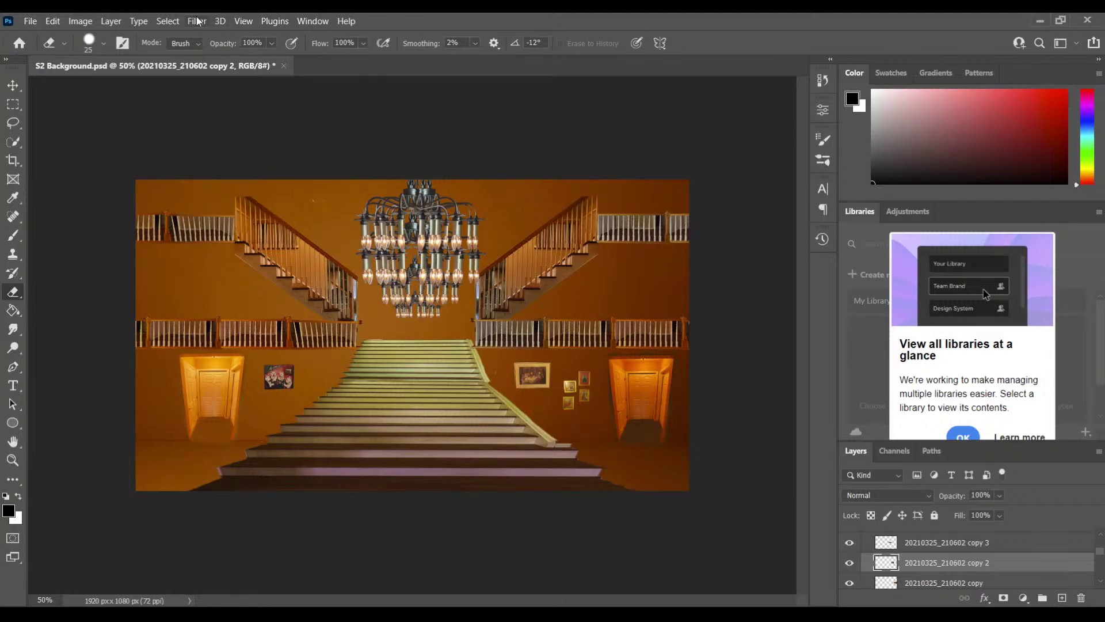
Step: Tint the lower-right railing piece beside the staircase orange on layer 20210325_210602 copy 3, and collapse Group 2 copy
left_click(1099, 534)
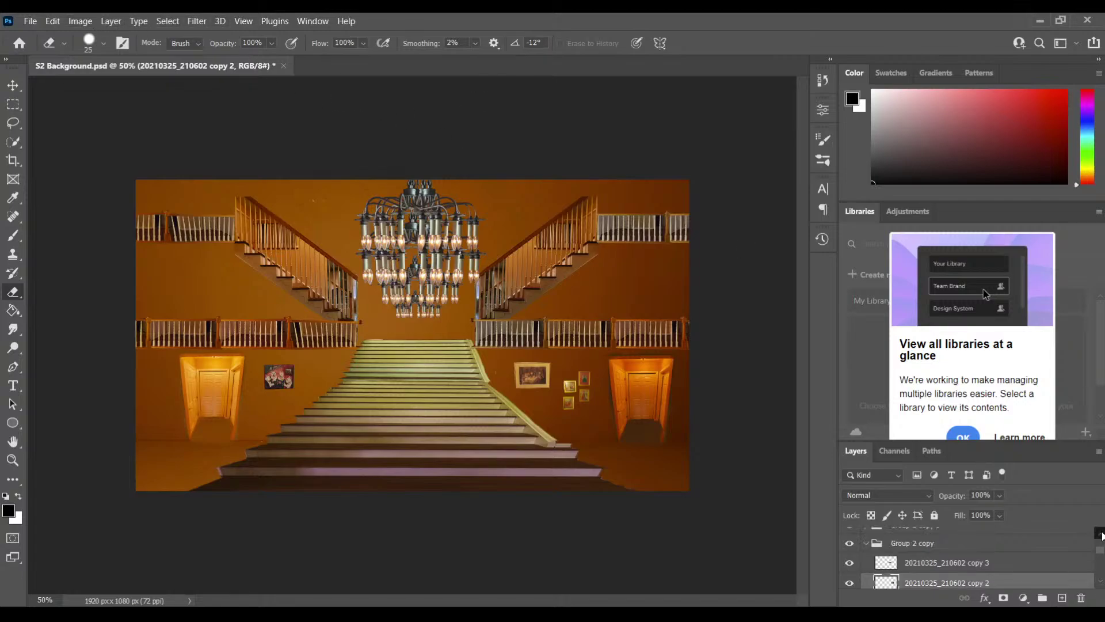
left_click(956, 567)
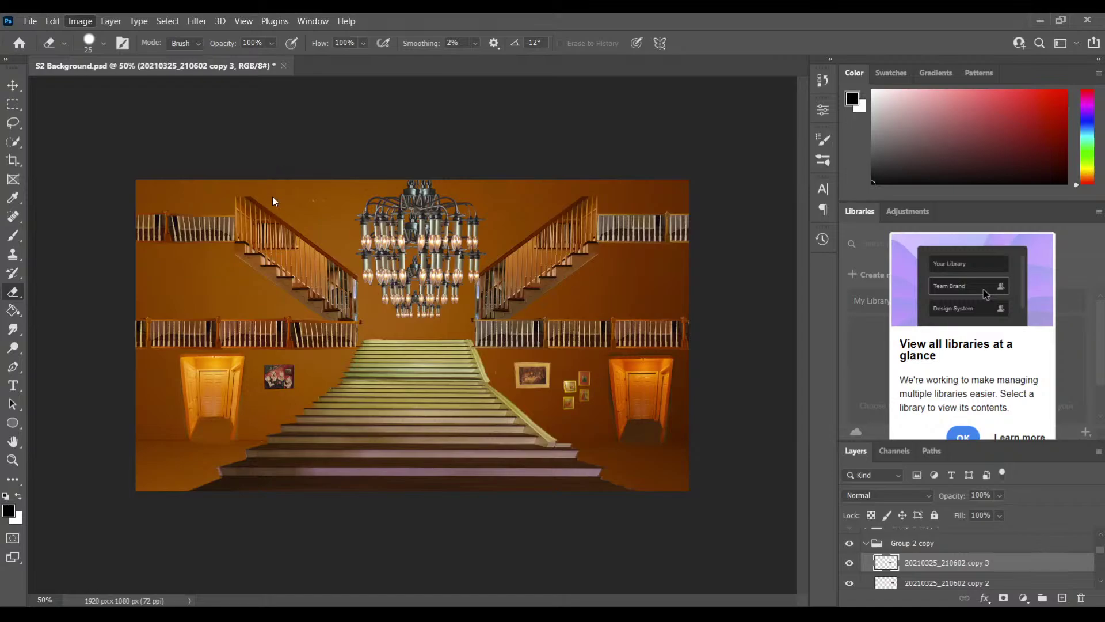
key("i")
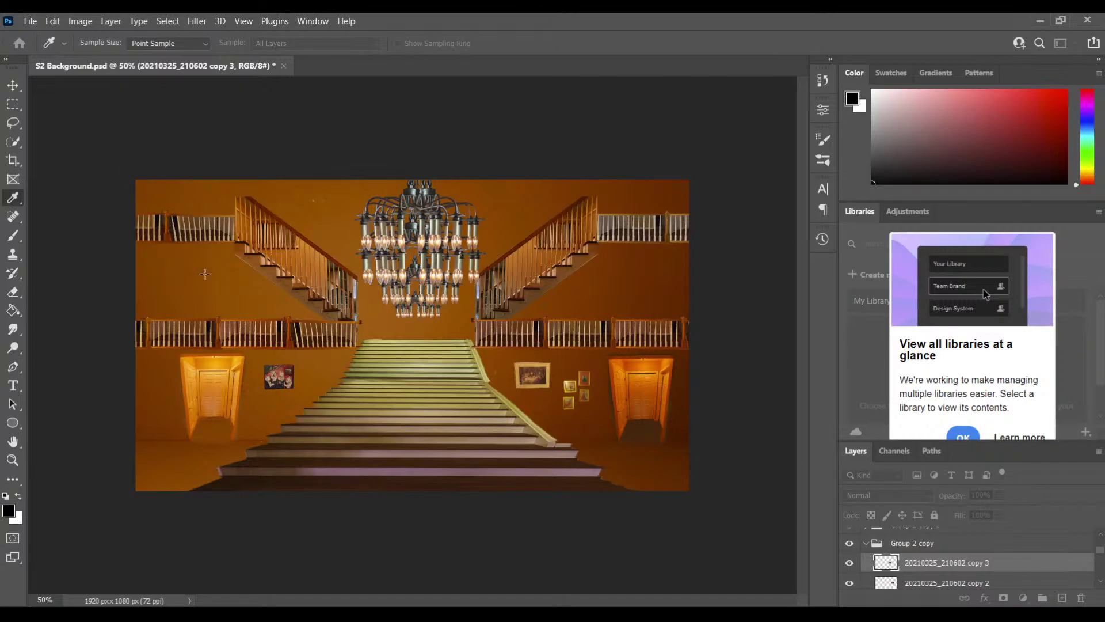
key("e")
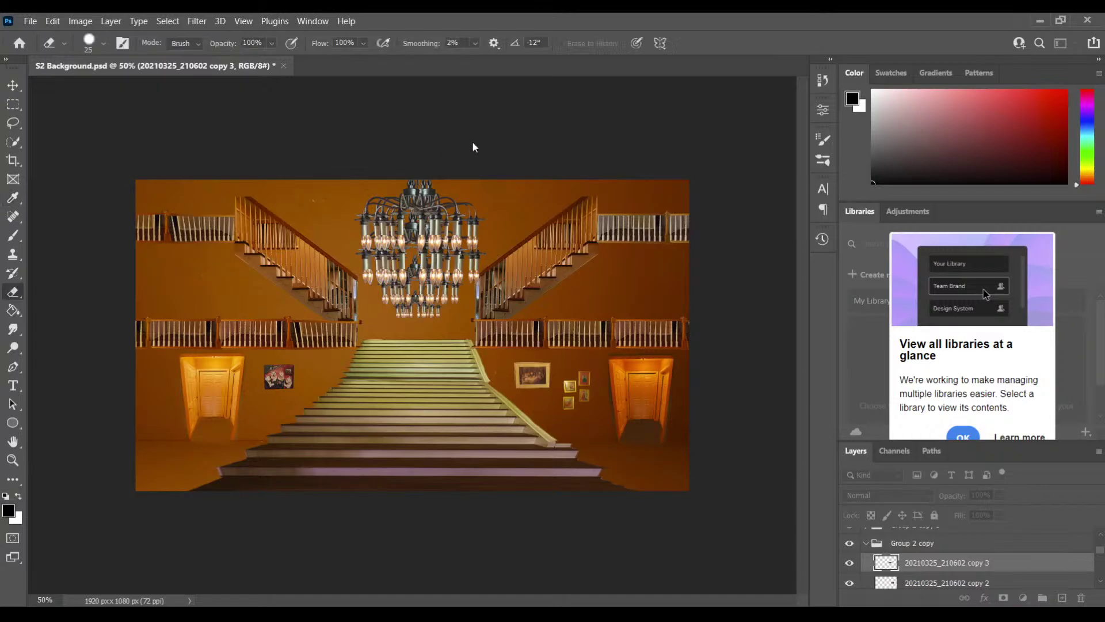
left_click(867, 546)
scroll(876, 570, "up", 1)
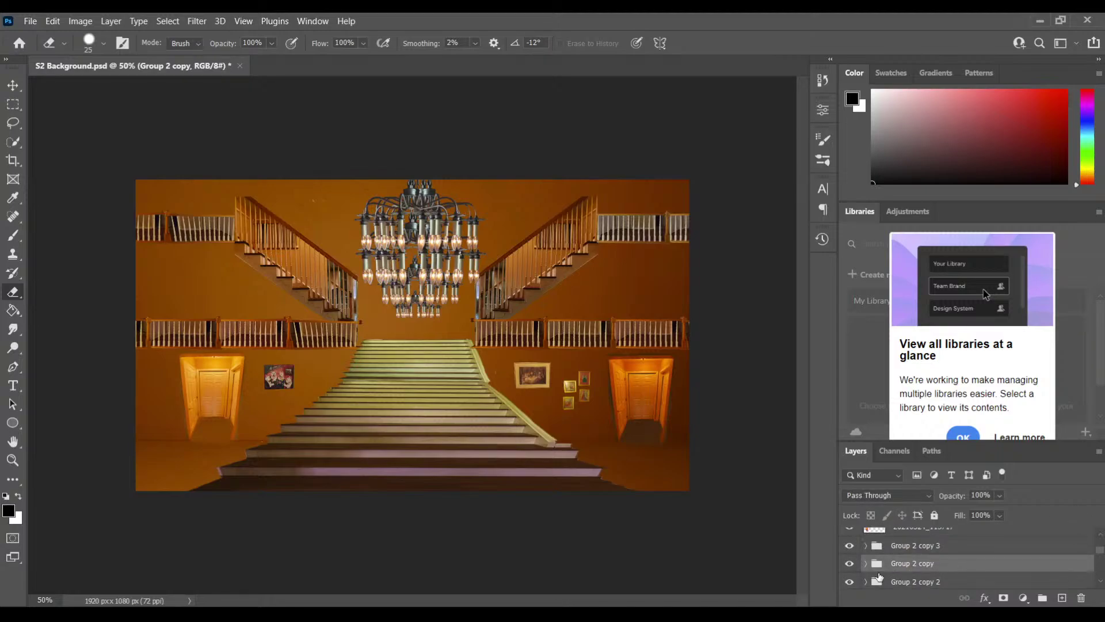
Step: Apply the orange colour adjustment to the upper-right railing piece beside the staircase, layer 20210325_210602 copy 3 in Group 2 copy 3
left_click(866, 545)
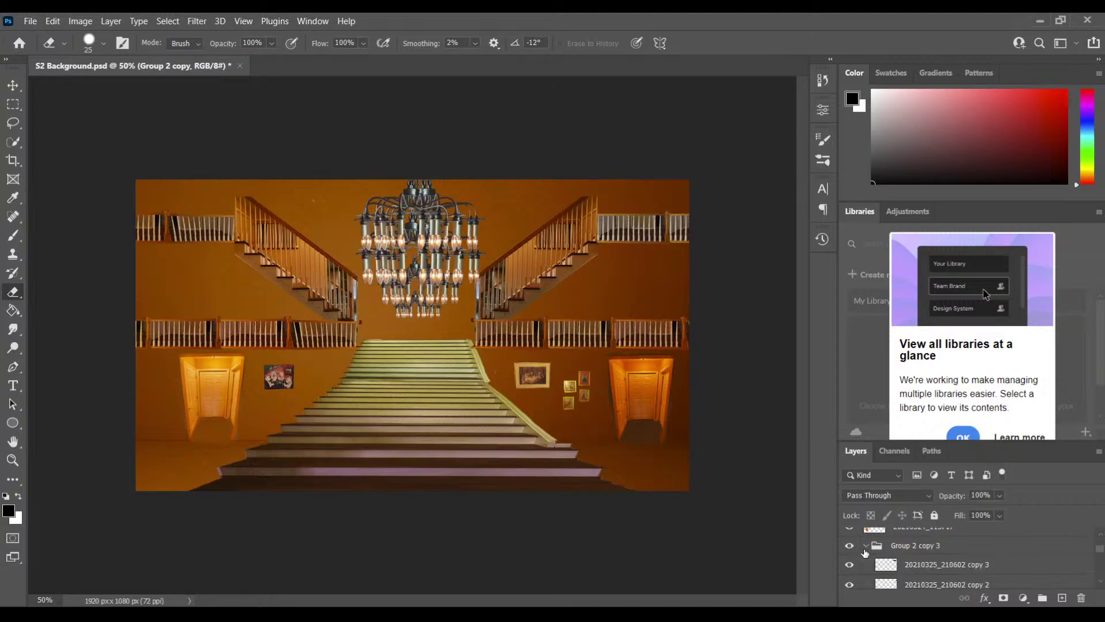
left_click(980, 565)
scroll(1099, 581, "down", 1)
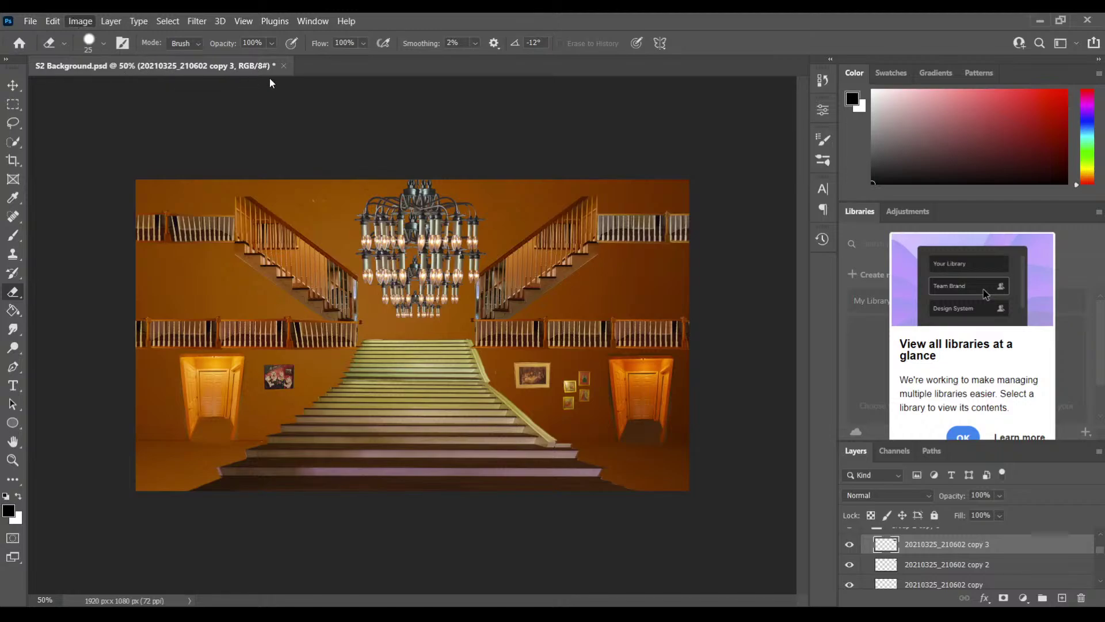
key("i")
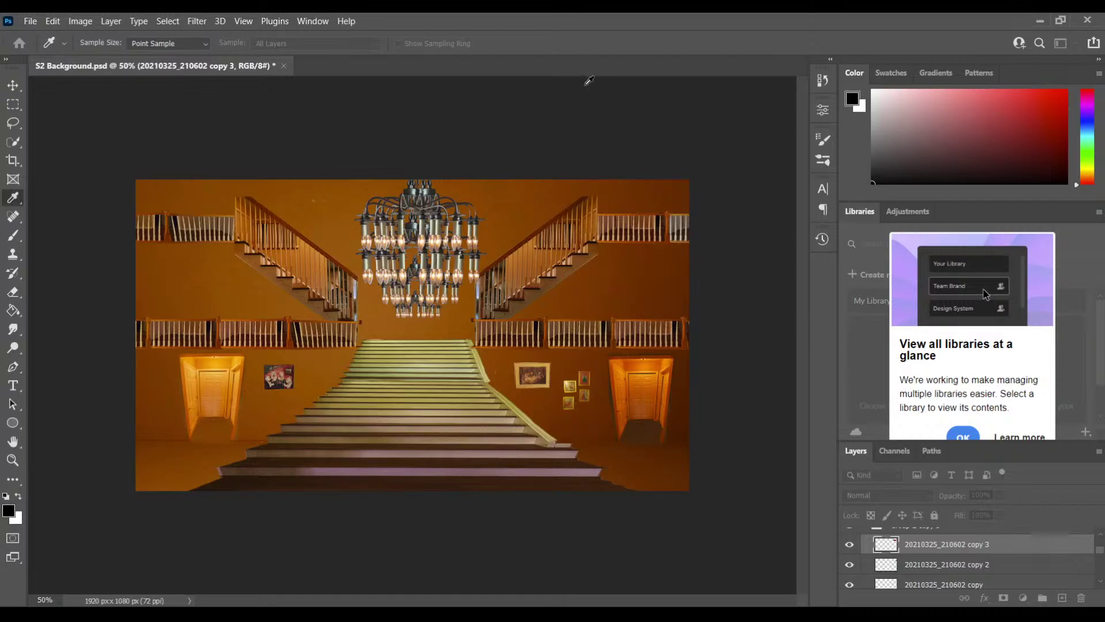
key("e")
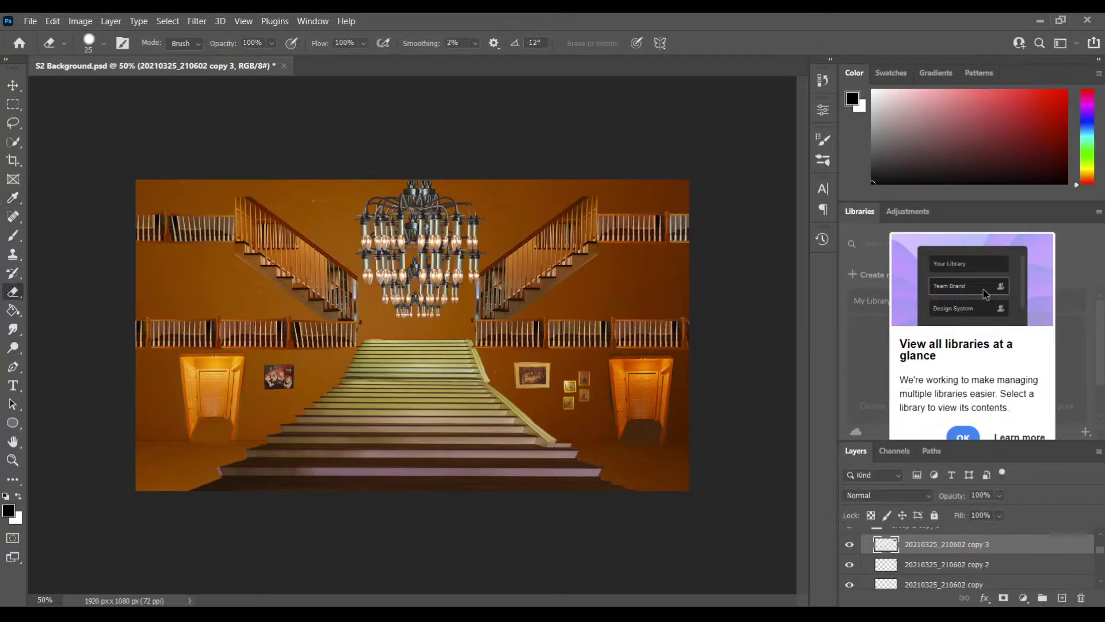
Step: Apply the orange colour adjustment to the far-right upper railing piece, layer 20210325_210602 copy 2, and collapse Group 2 copy 3
key("alt+bracketleft")
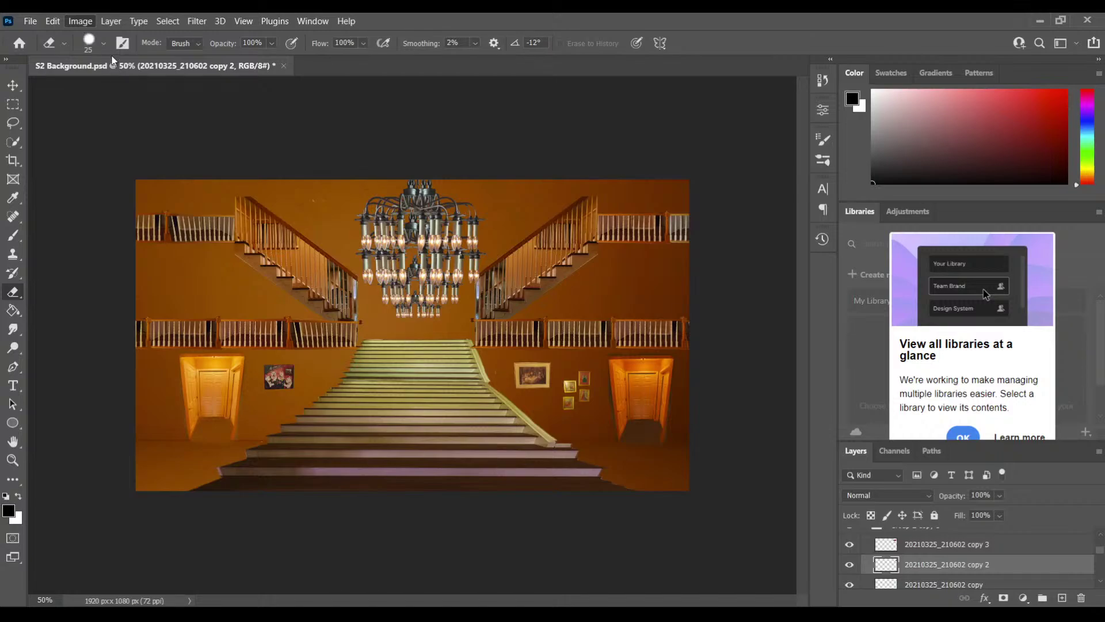
key("i")
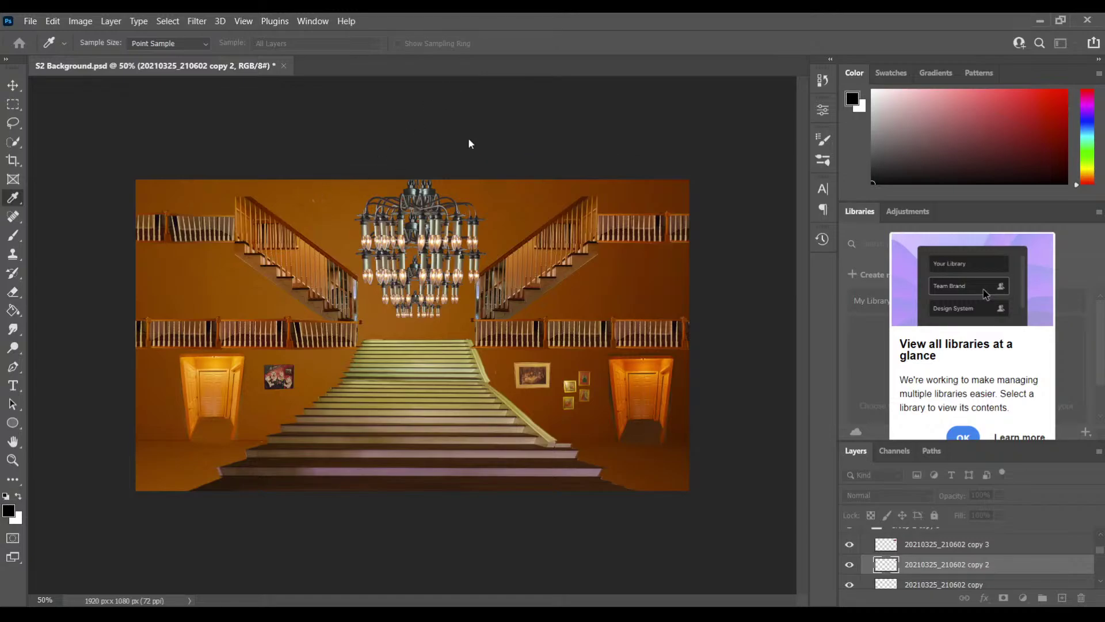
key("e")
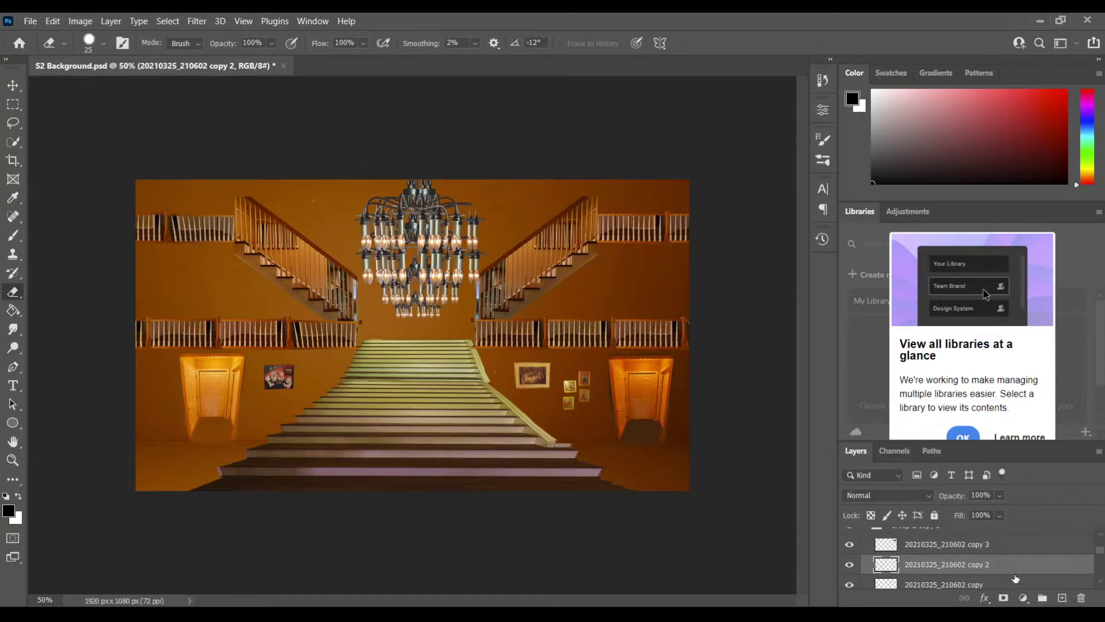
scroll(1099, 554, "up", 2)
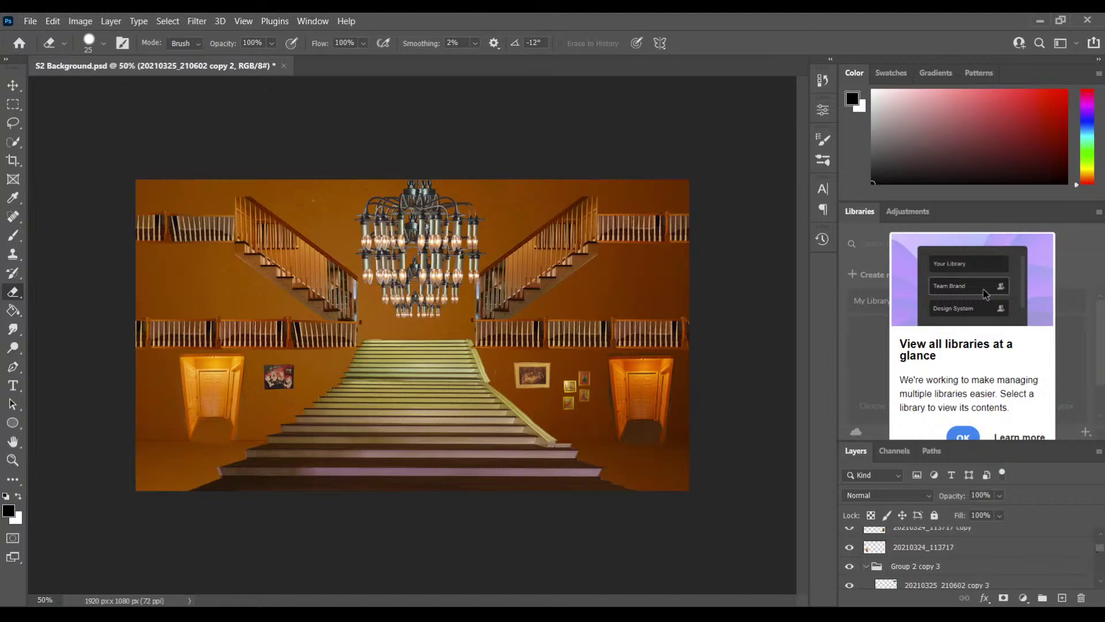
left_click(865, 567)
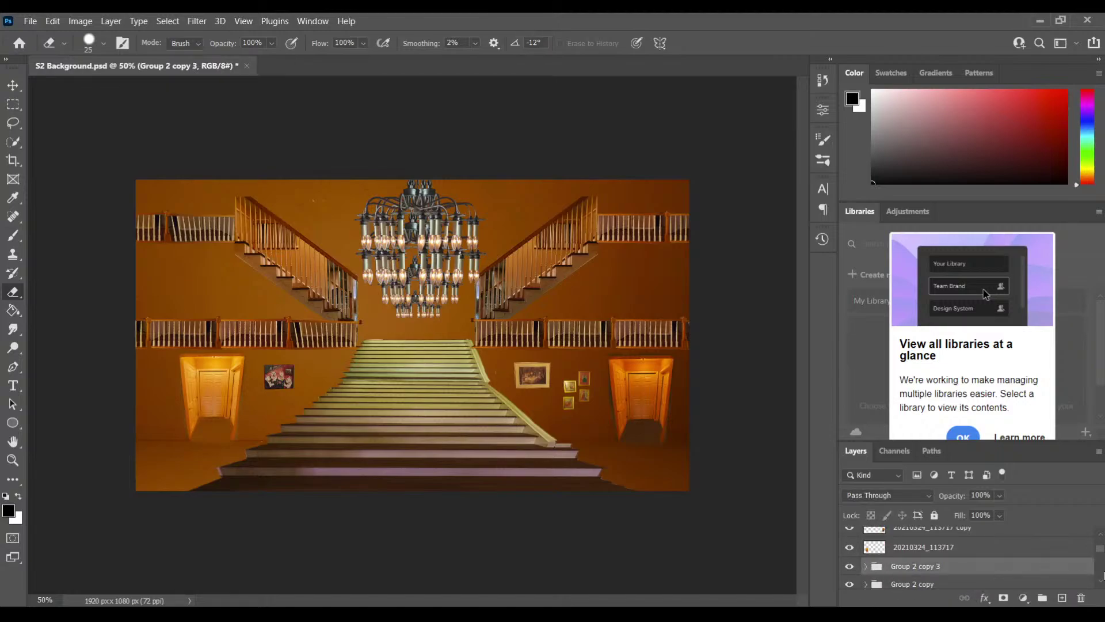
Step: Add a yellow Outer Glow layer style to the chandelier piece in Group 1
scroll(1104, 586, "down", 2)
scroll(1103, 588, "down", 2)
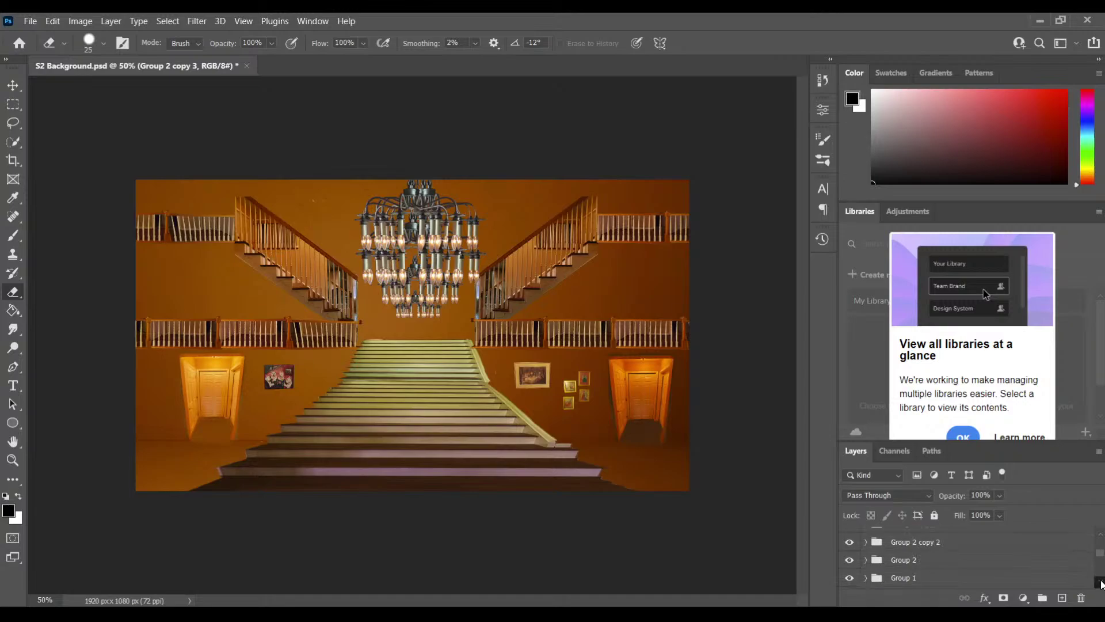
left_click(943, 559)
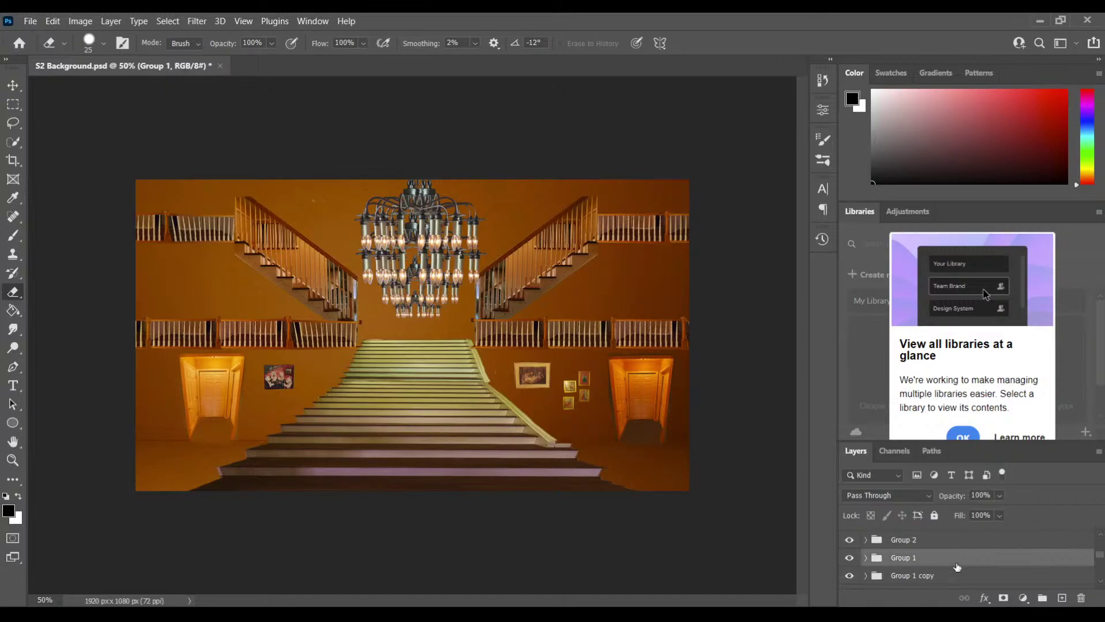
key("h")
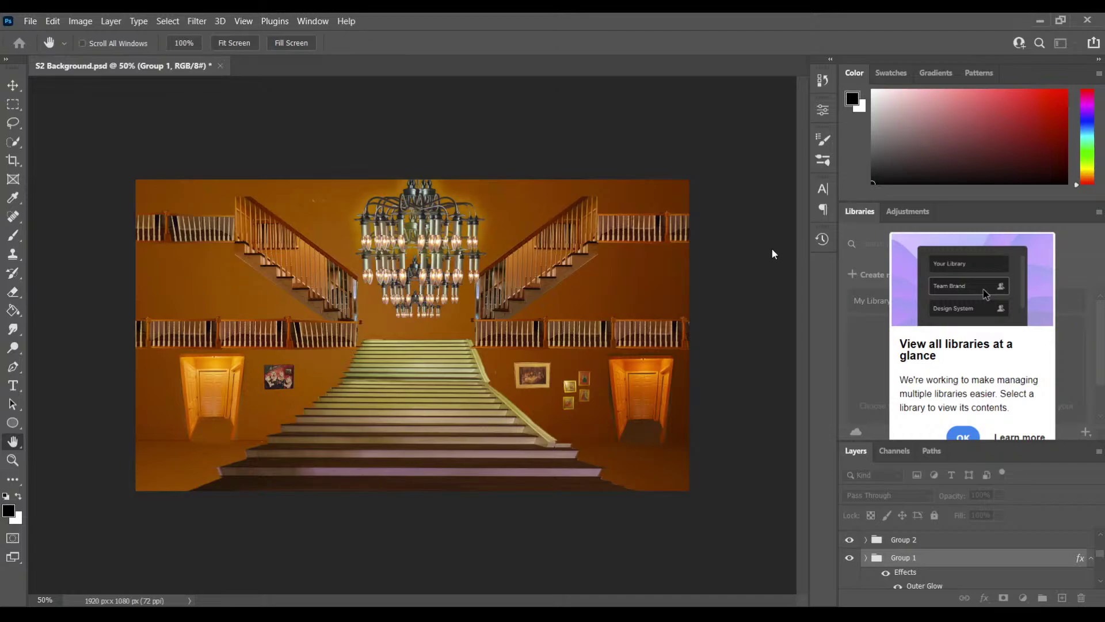
key("e")
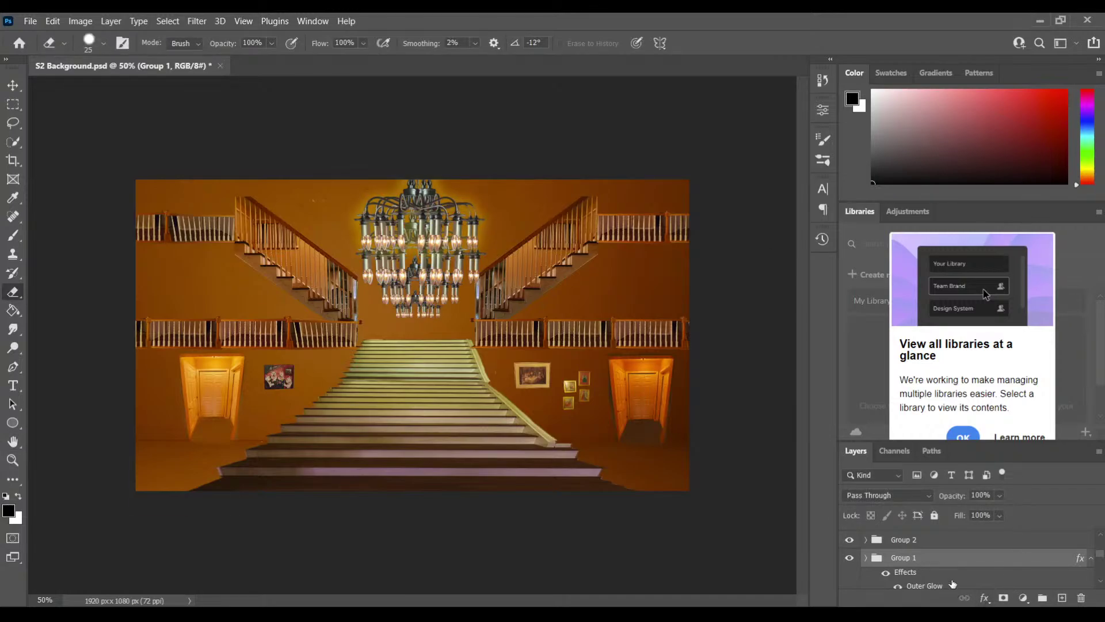
scroll(978, 581, "down", 1)
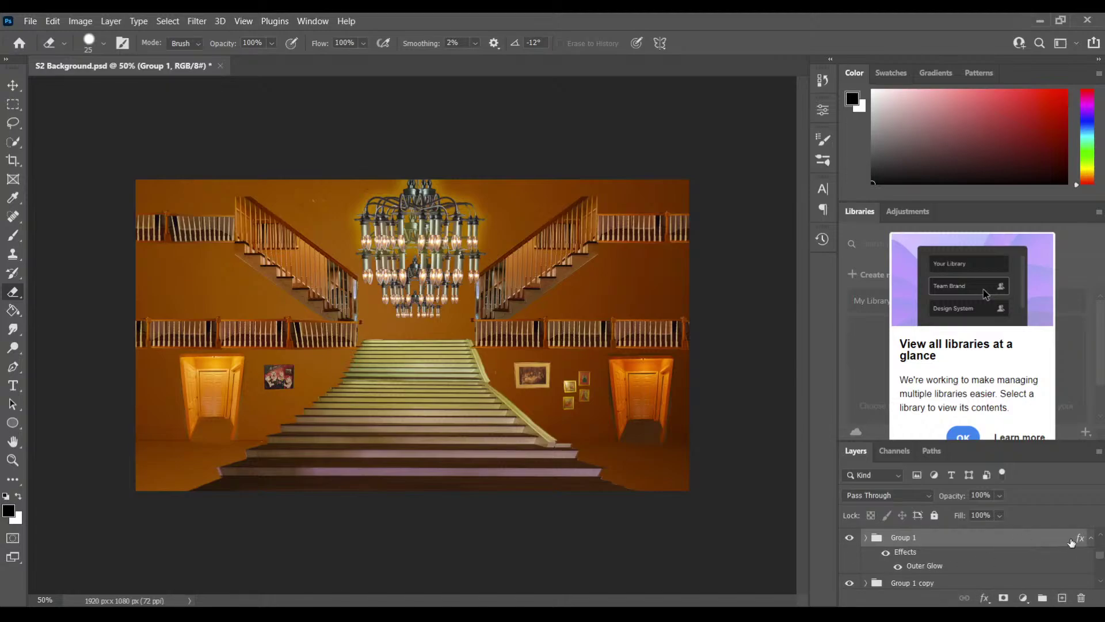
Step: Copy the Outer Glow style from Group 1 to the chandelier piece in Group 1 copy
key("h")
key("e")
left_click(997, 583)
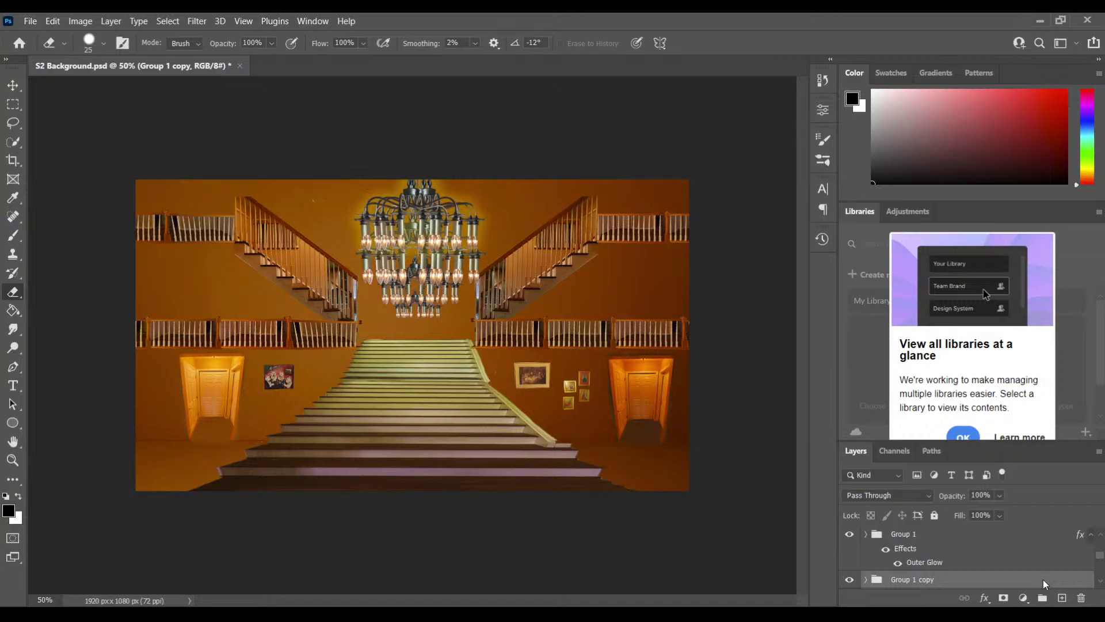
key("ctrl+v")
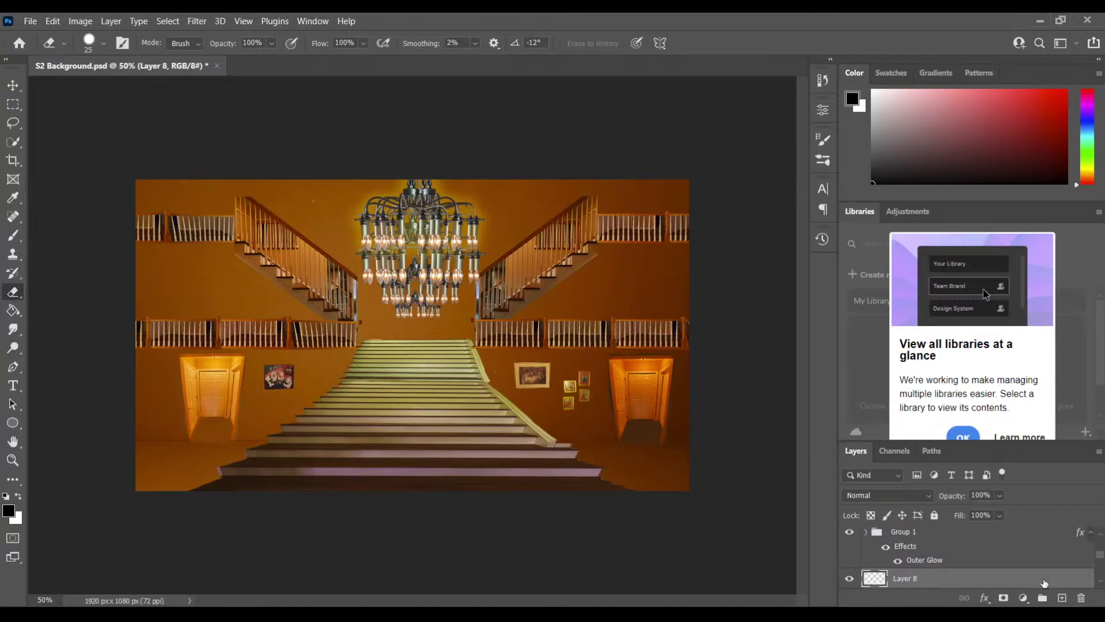
key("ctrl+z")
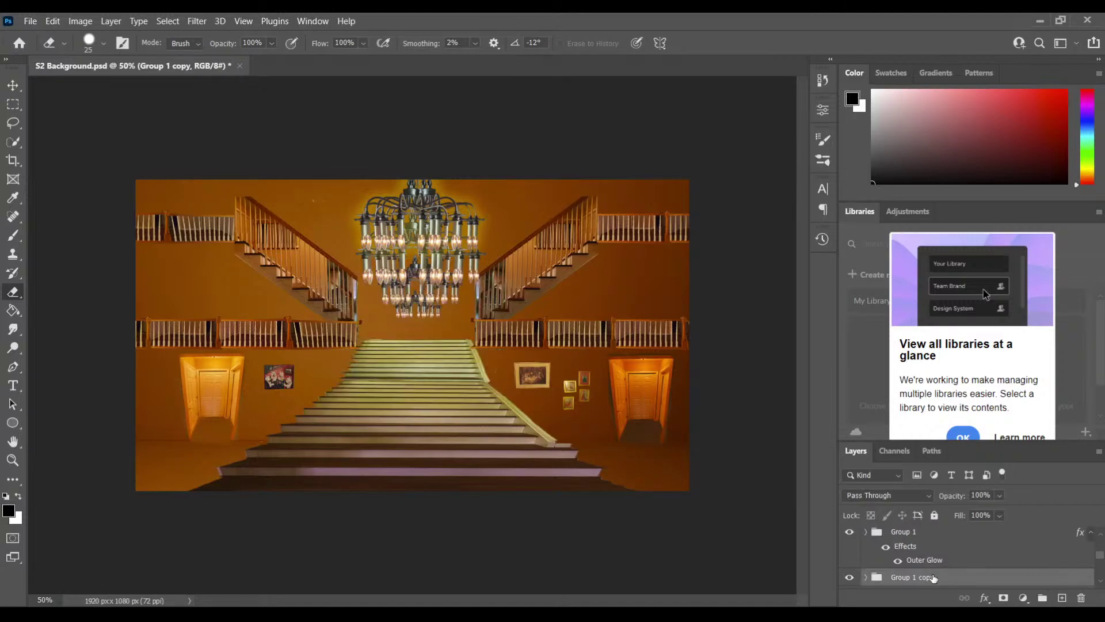
scroll(1102, 587, "down", 2)
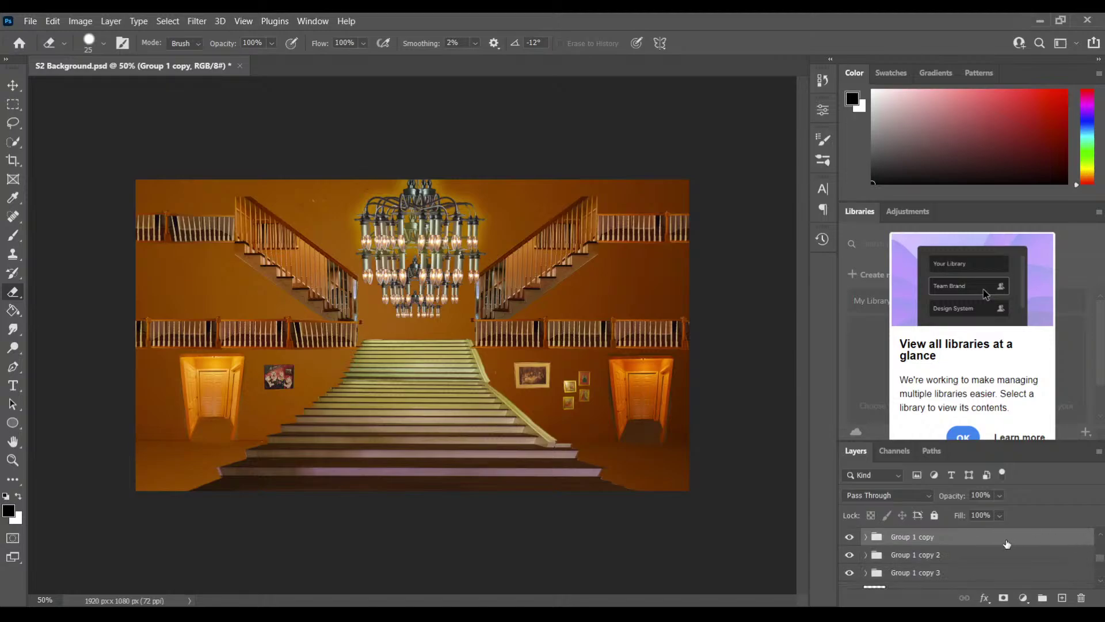
left_click(1100, 535)
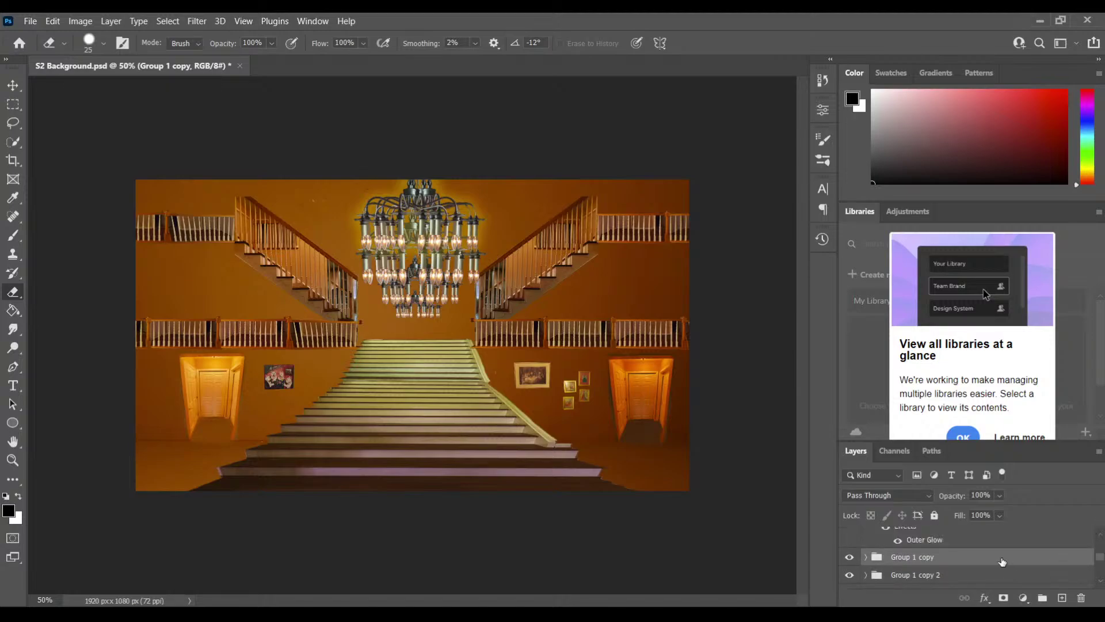
key("space")
left_click(581, 439)
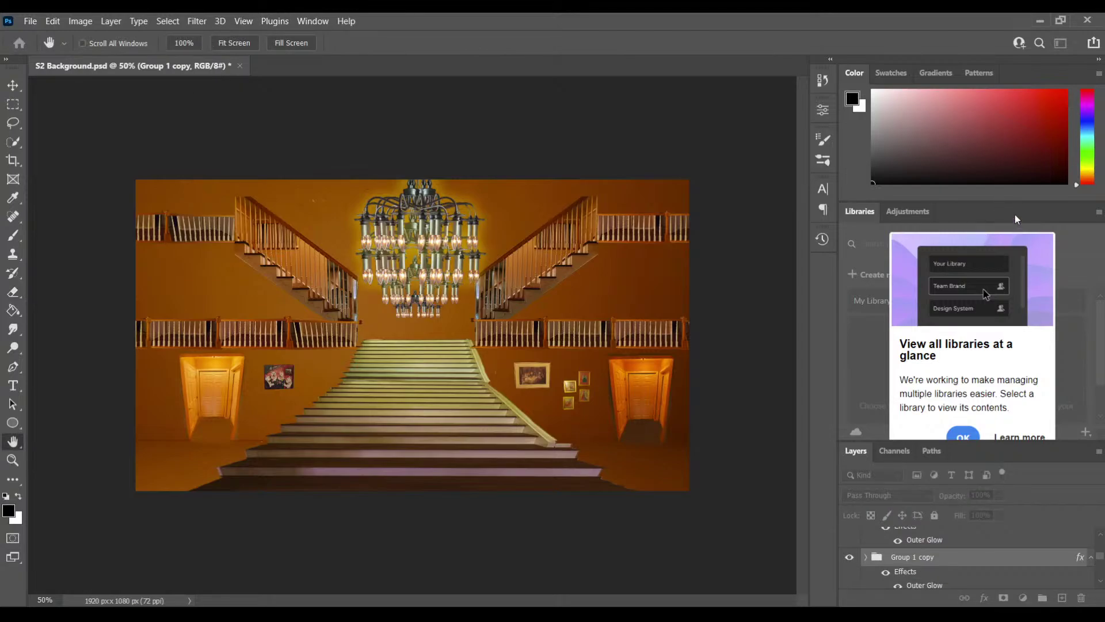
key("Return")
left_click(866, 557)
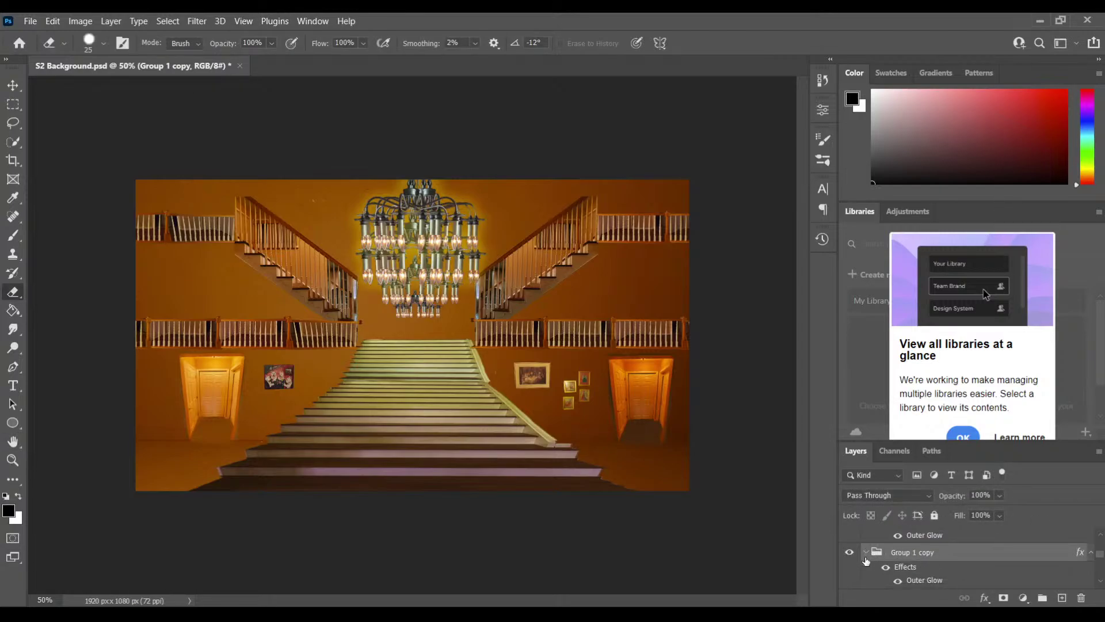
left_click(866, 558)
Step: Give the chandelier piece in Group 1 copy 2 the same yellow Outer Glow
key("ctrl+j")
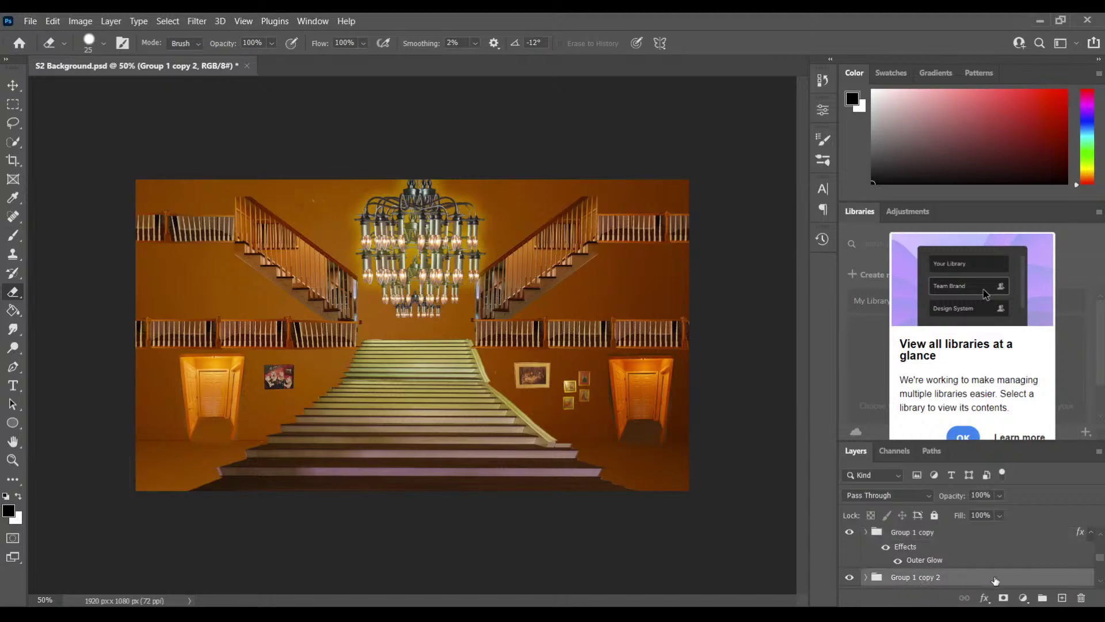
key("space")
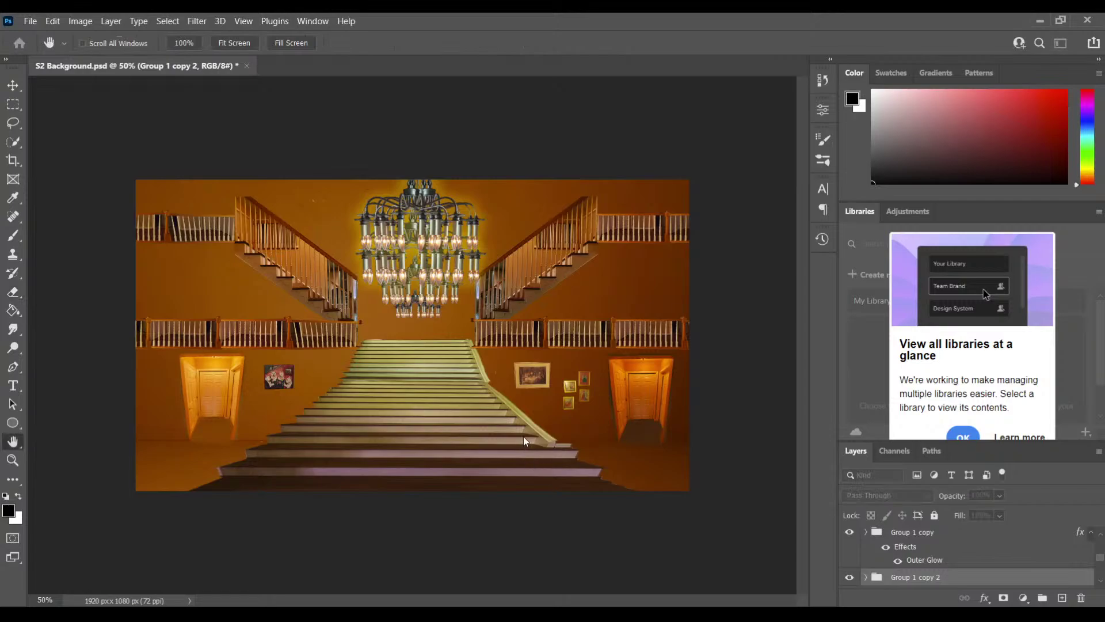
key("e")
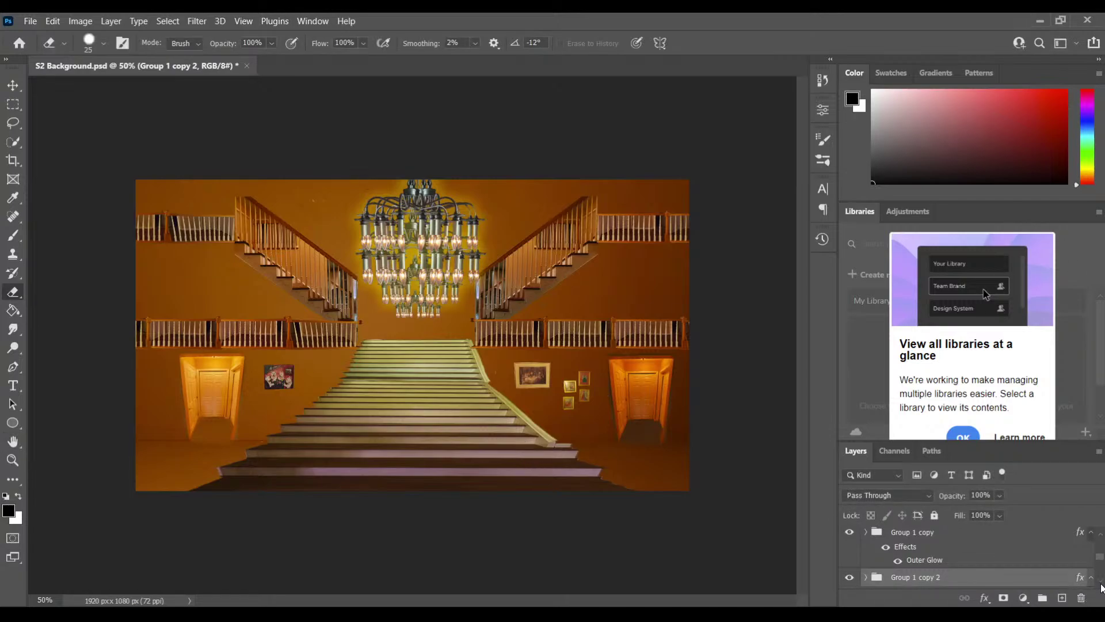
Step: Apply the yellow Outer Glow to the last chandelier piece, Group 1 copy 3, and save the document
scroll(1101, 580, "down", 3)
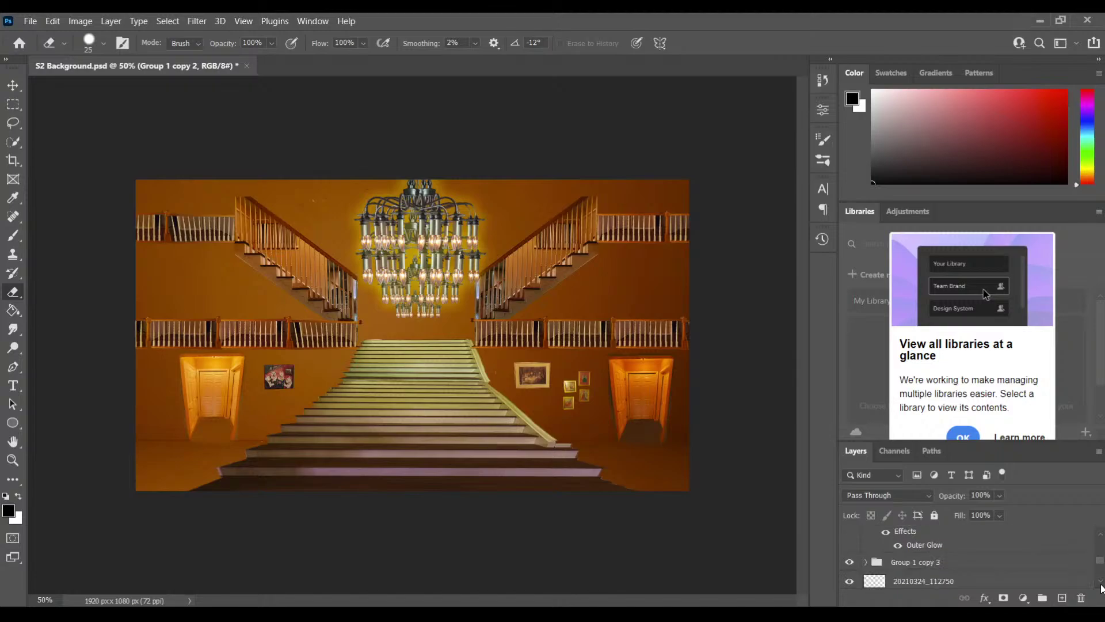
left_click(1003, 562)
key("h")
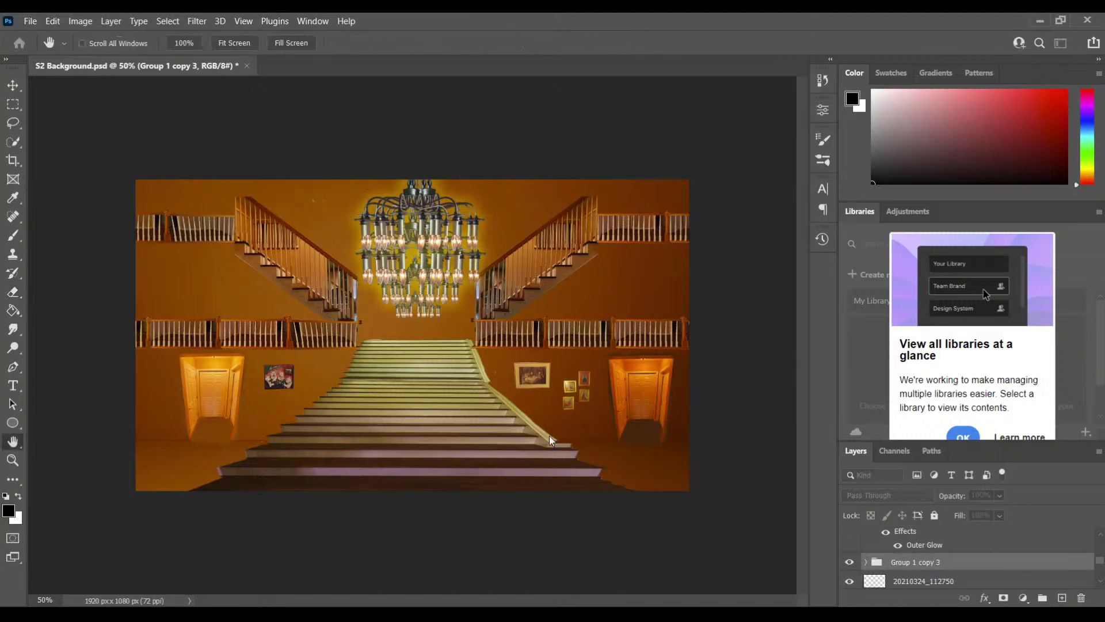
key("e")
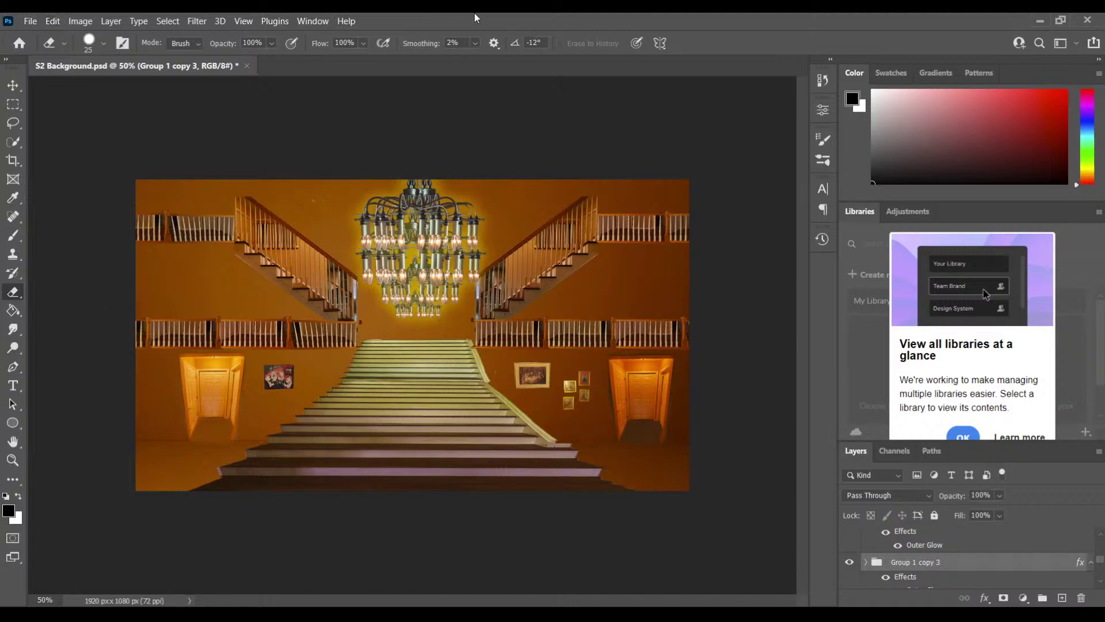
key("ctrl+s")
left_click(14, 88)
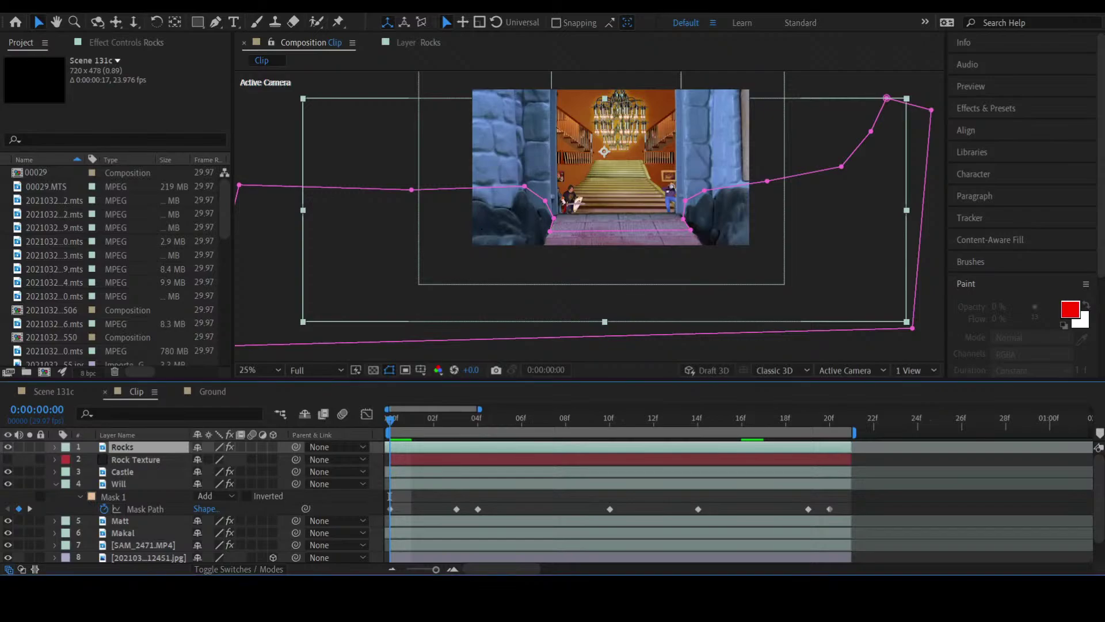
Step: Go through the Clip composition from the first frame to frame 20 to check the staircase hall background, and return to the start
key("space")
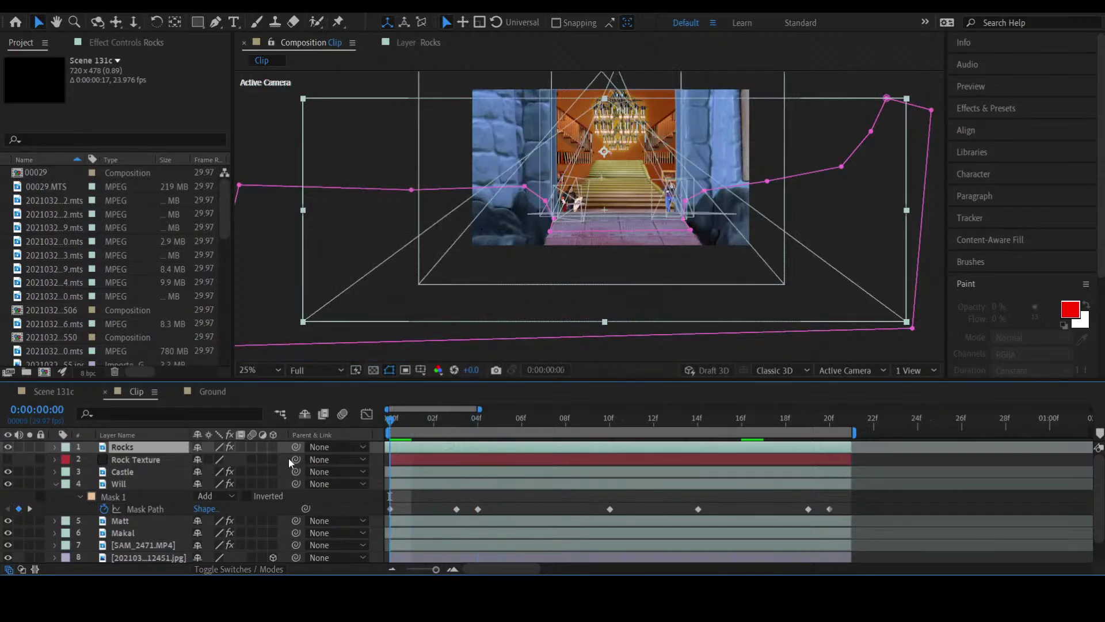
key("space")
left_click(425, 421)
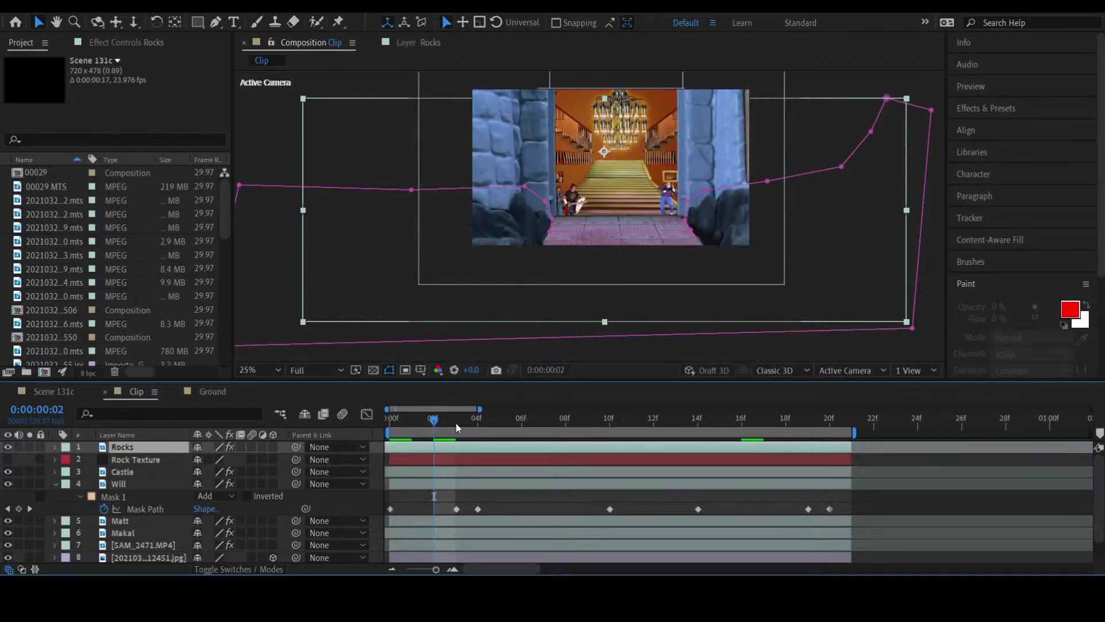
left_click(444, 419)
left_click(478, 426)
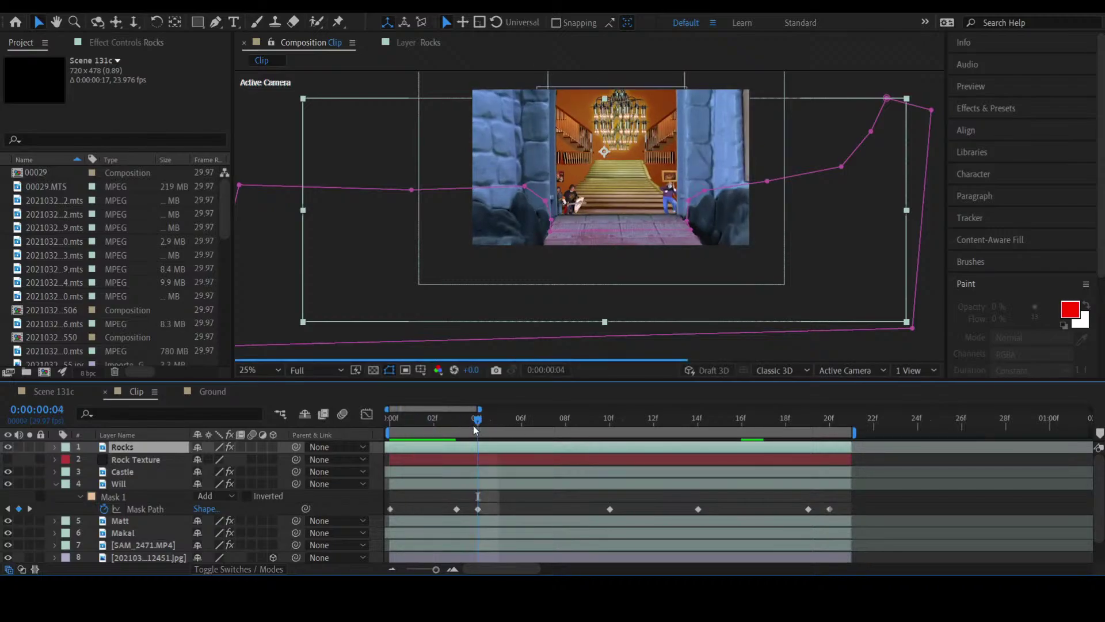
key("Page_Up")
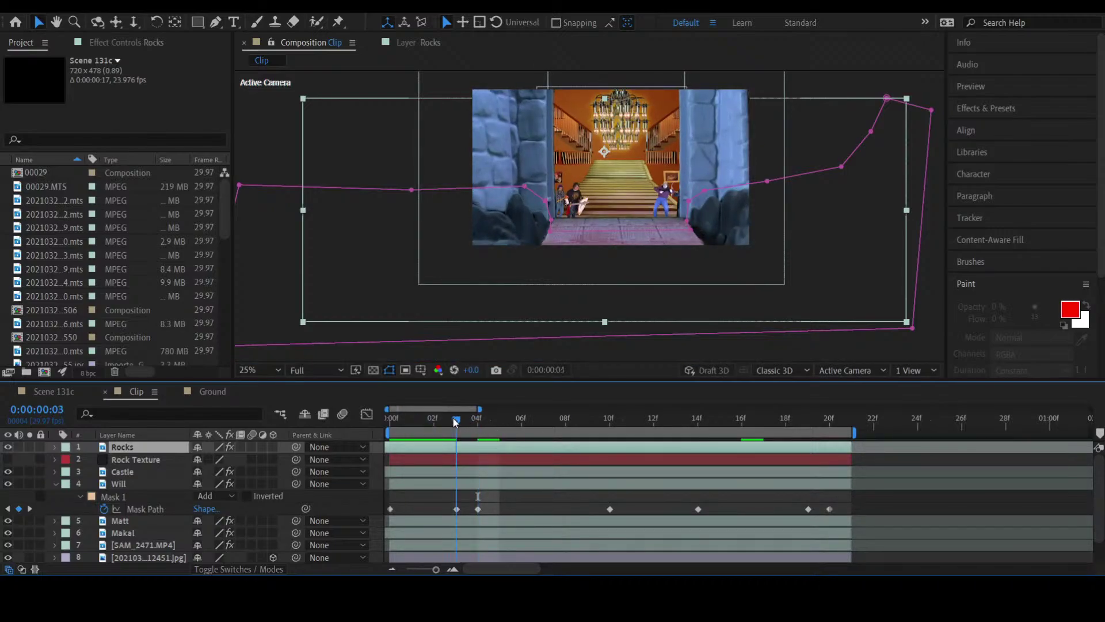
left_click(523, 416)
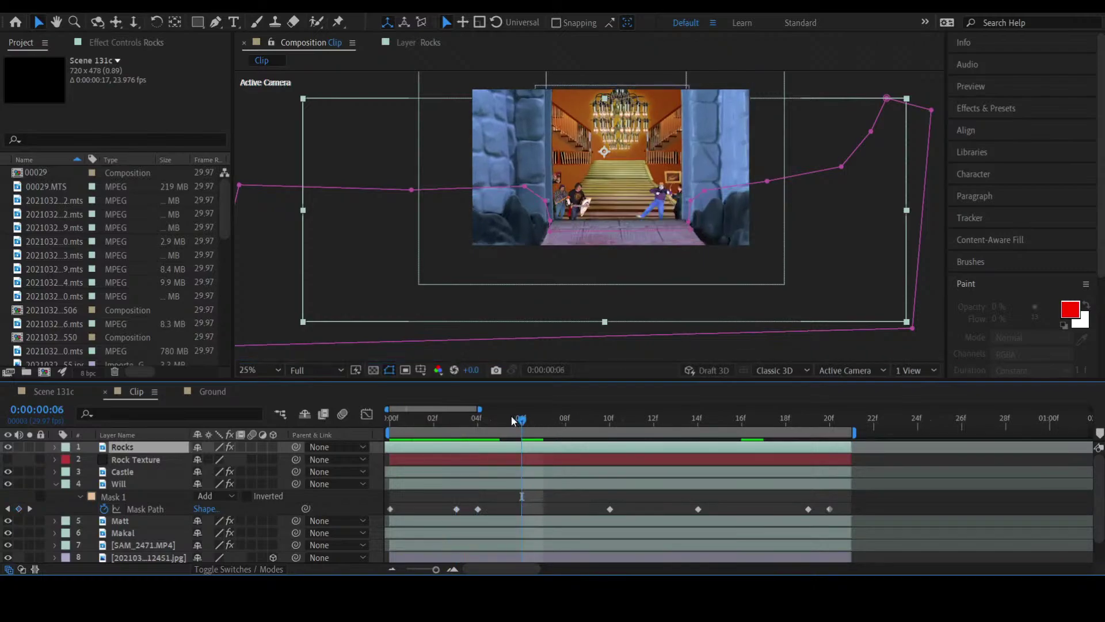
left_click(547, 423)
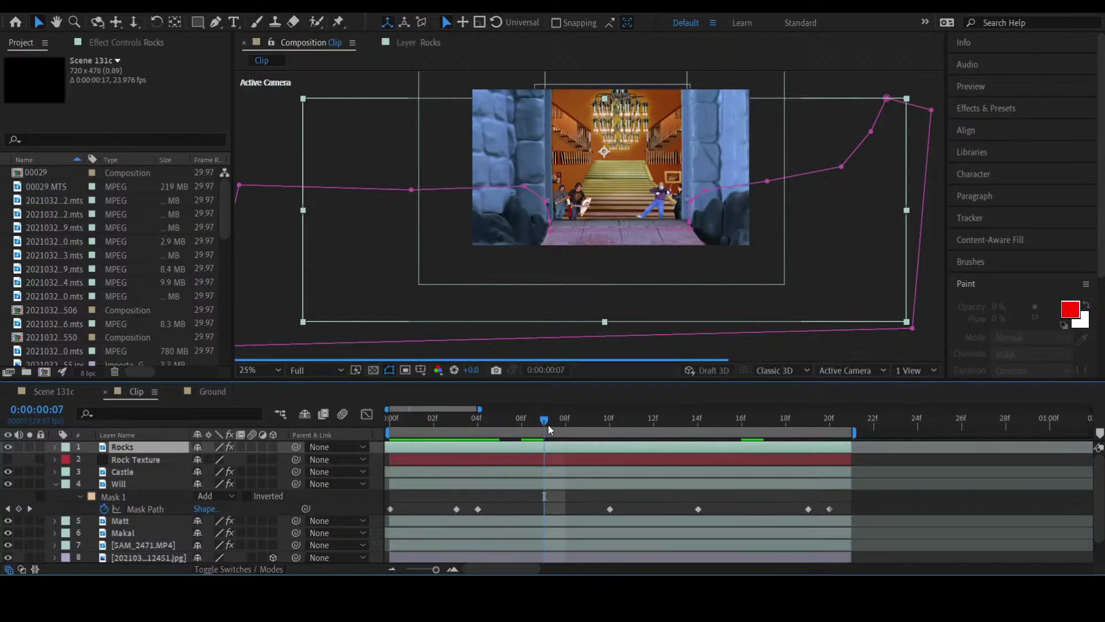
left_click(496, 419)
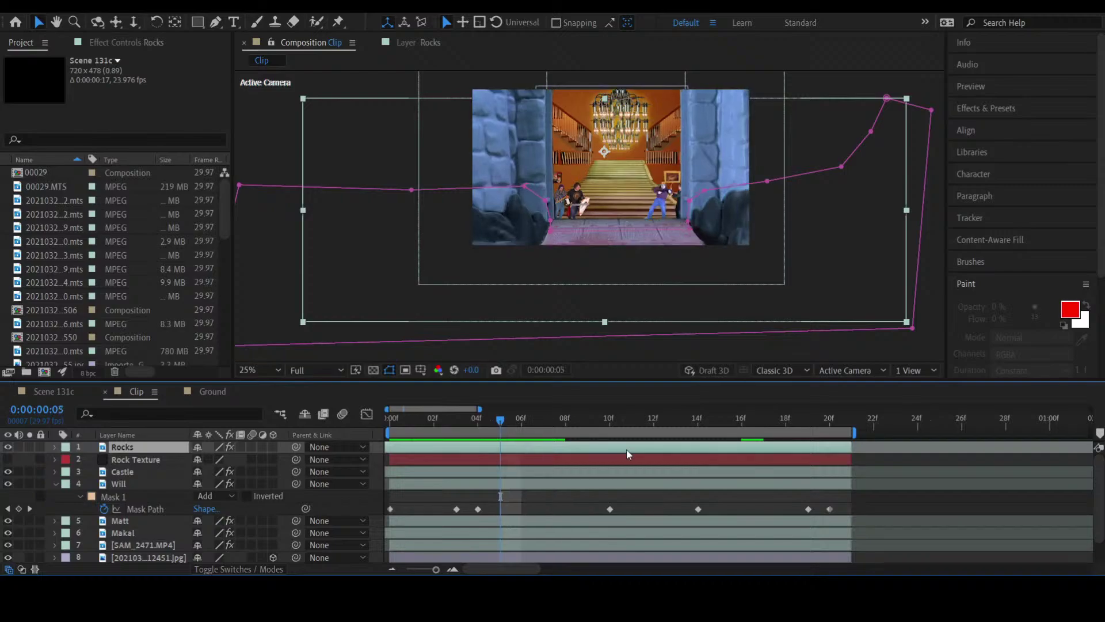
left_click(567, 418)
left_click(593, 417)
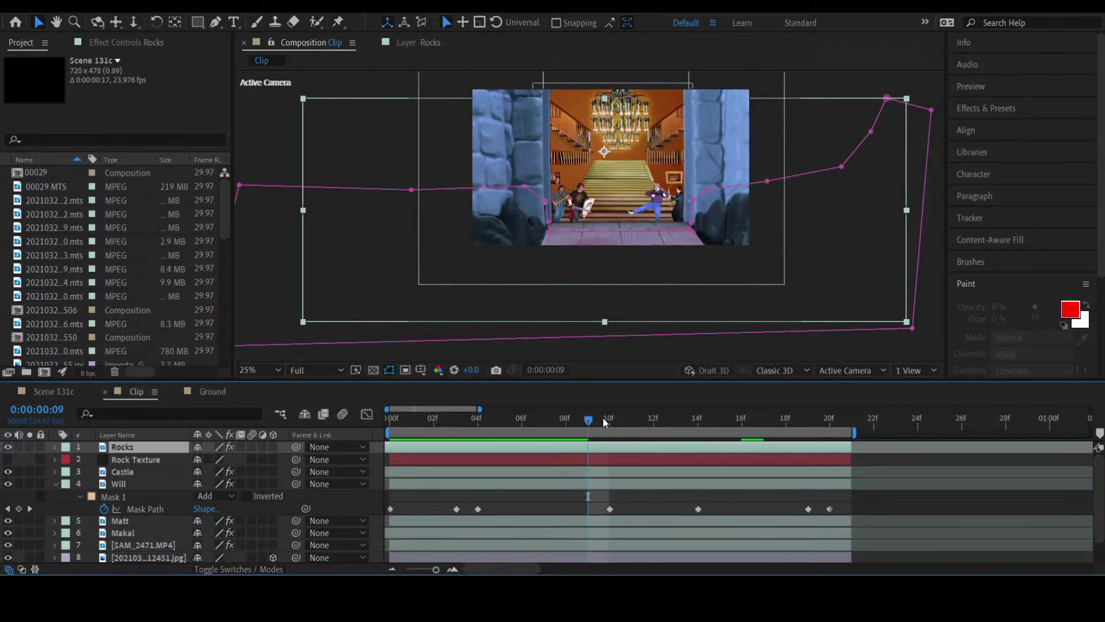
left_click(603, 418)
left_click(625, 418)
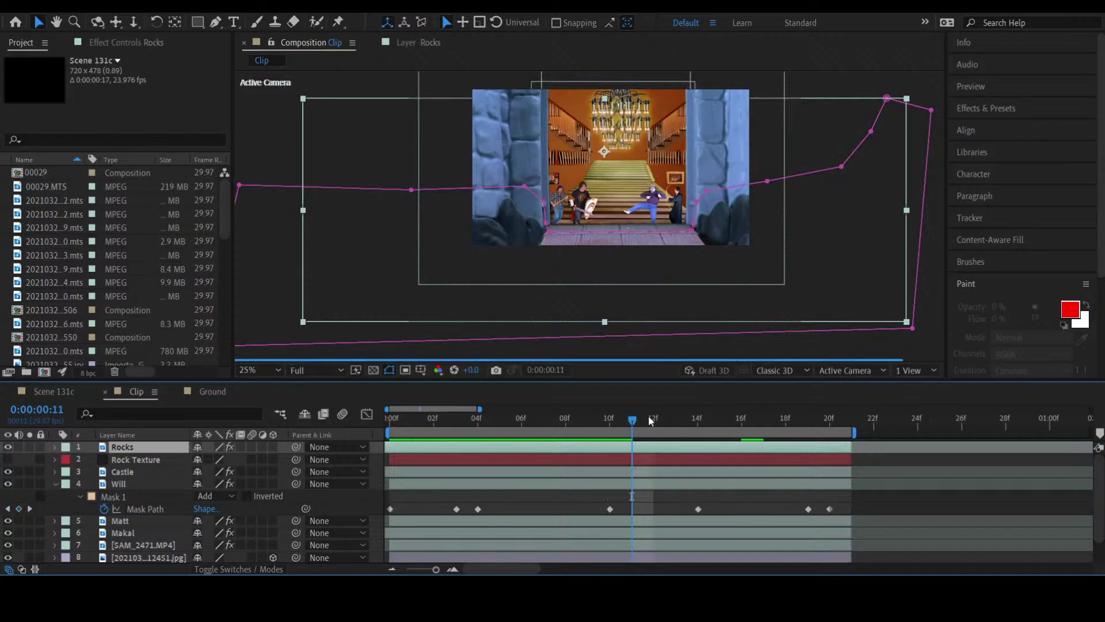
left_click(651, 418)
left_click(677, 419)
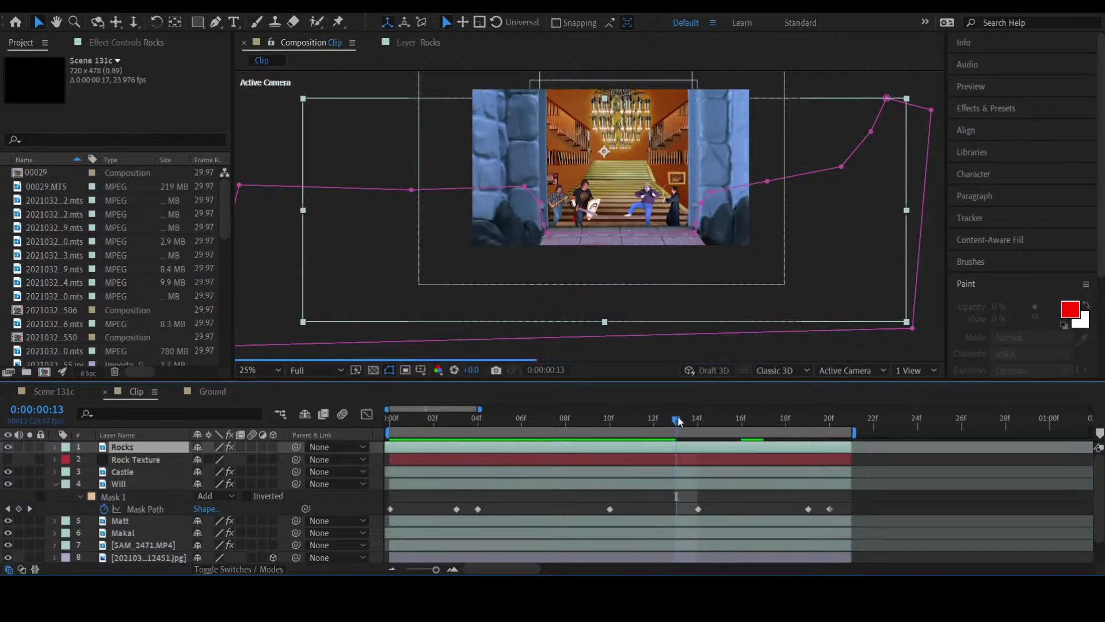
left_click(692, 416)
left_click(720, 419)
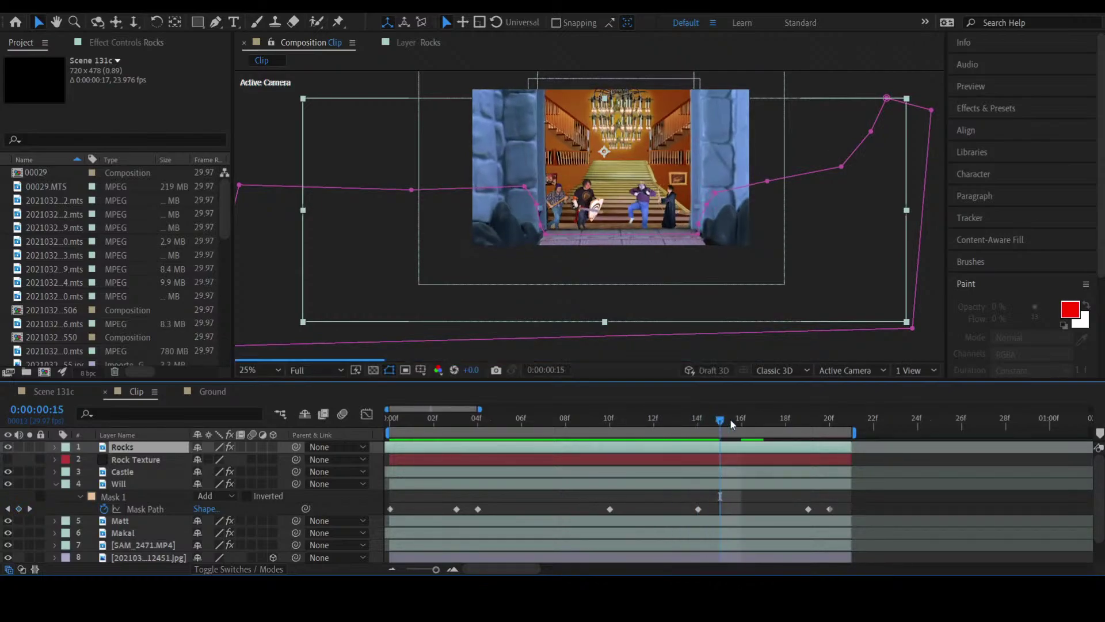
left_click(740, 419)
left_click(768, 421)
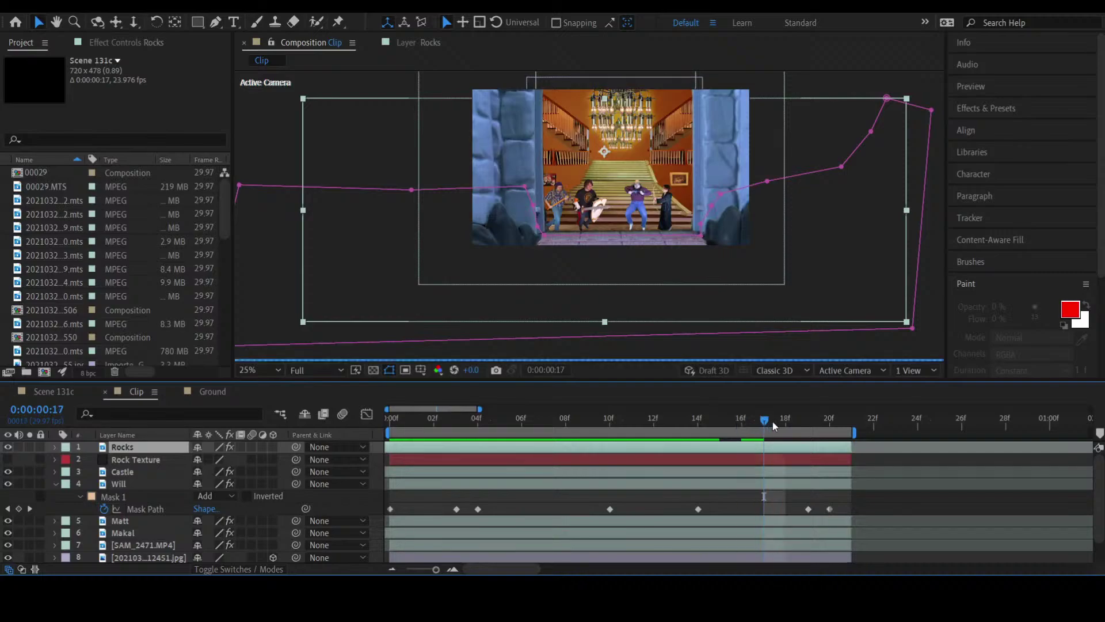
left_click(722, 423)
left_click(792, 420)
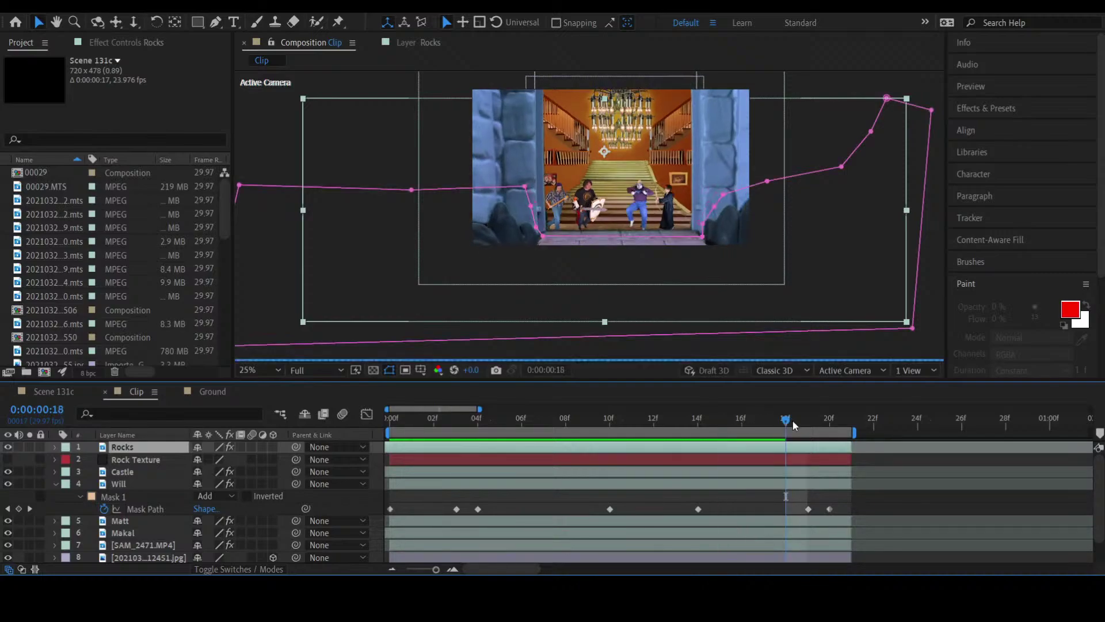
left_click(813, 416)
left_click(835, 419)
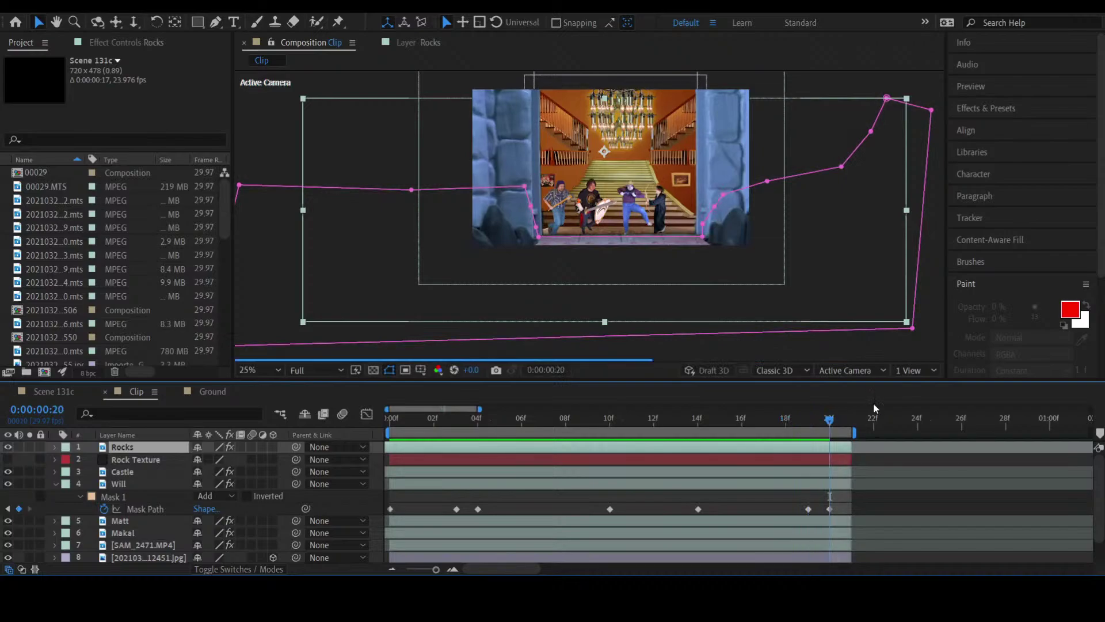
left_click_drag(798, 413, 340, 481)
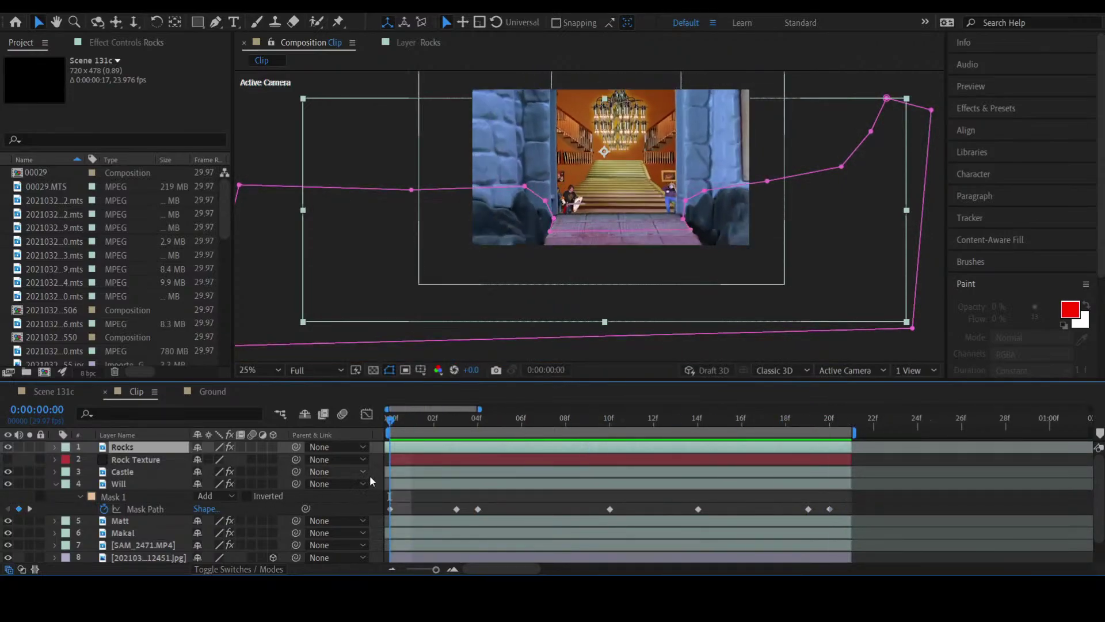
Step: Deselect the Rocks layer to hide its mask outline and view the castle doorway at 50% magnification
key("period")
key("period")
key("comma")
key("comma")
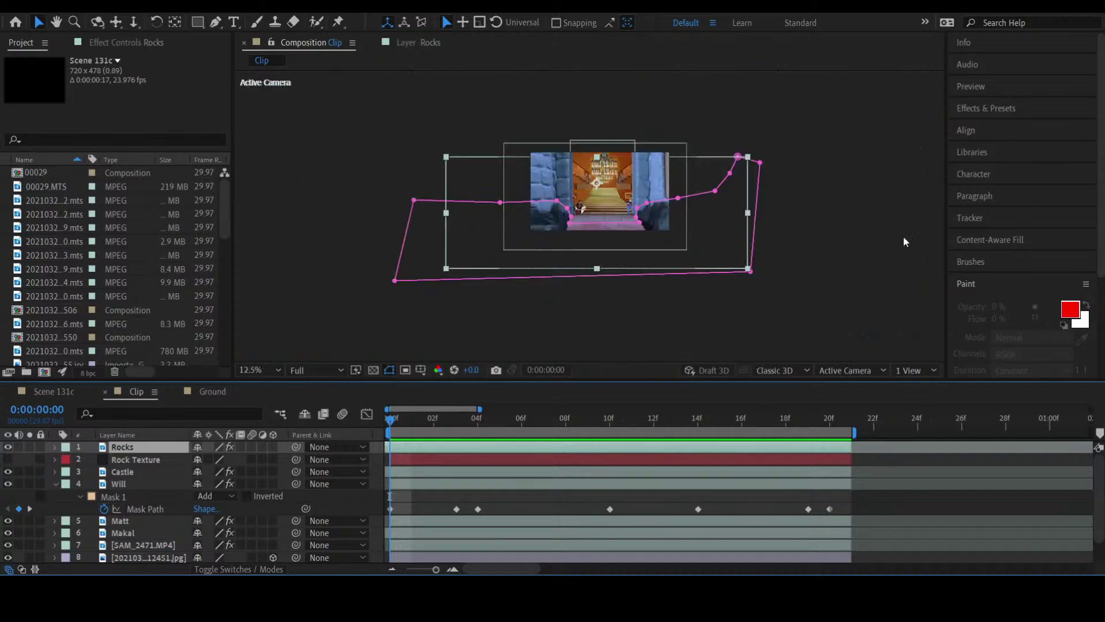
left_click(895, 271)
key("period")
key("period")
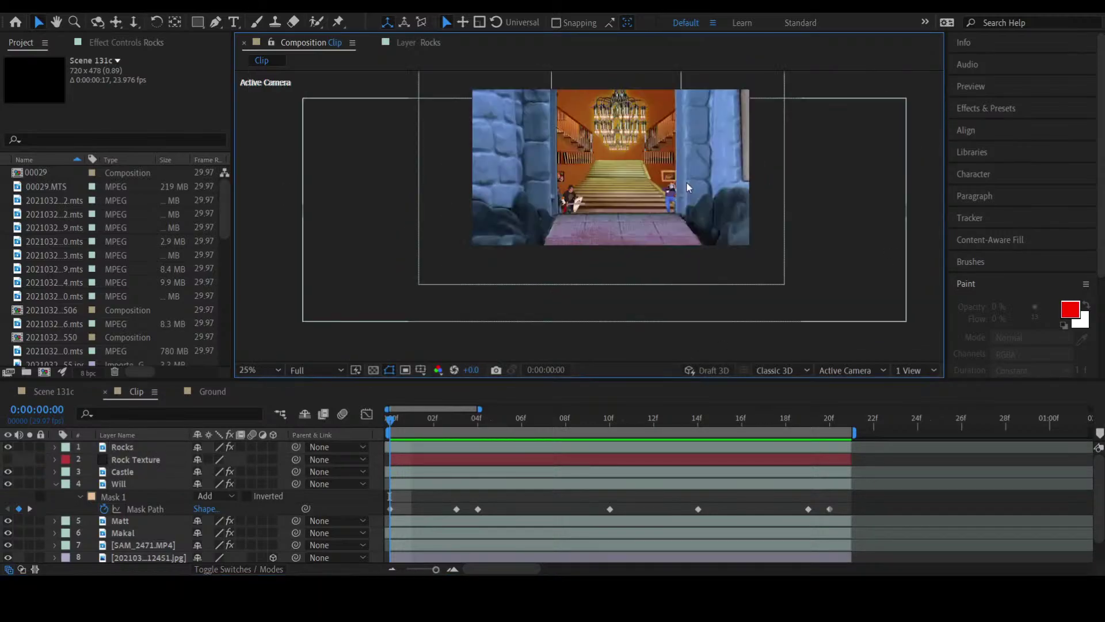
left_click_drag(686, 181, 625, 278)
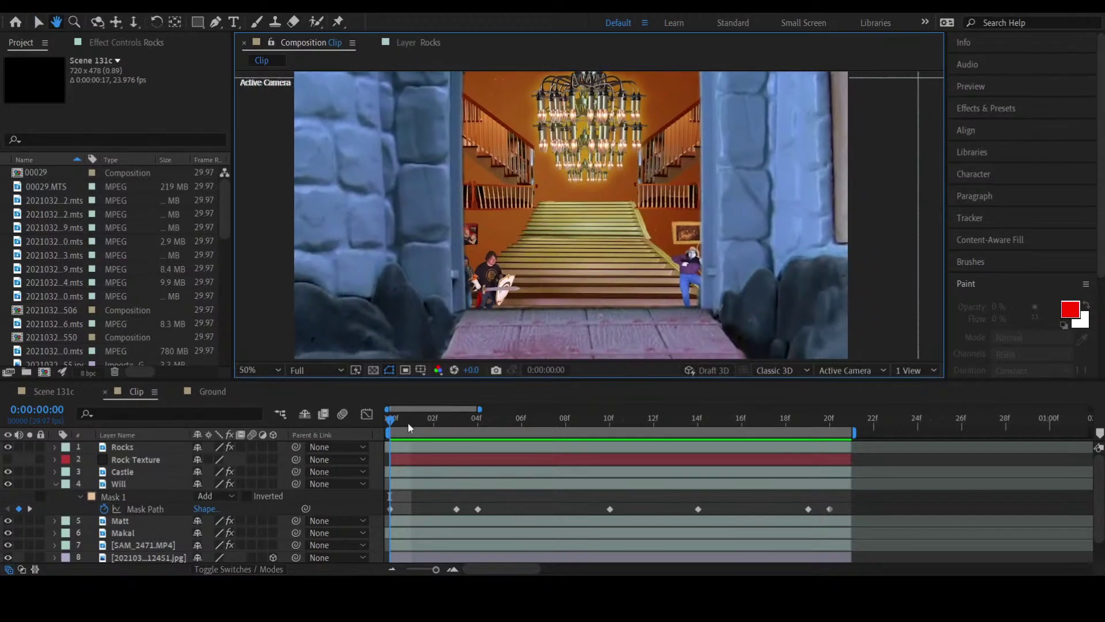
Step: Scrub through the enlarged clip and play it from the first frame to check how the background moves behind the doorway
left_click_drag(408, 422, 522, 507)
left_click_drag(451, 514, 820, 484)
key("Home")
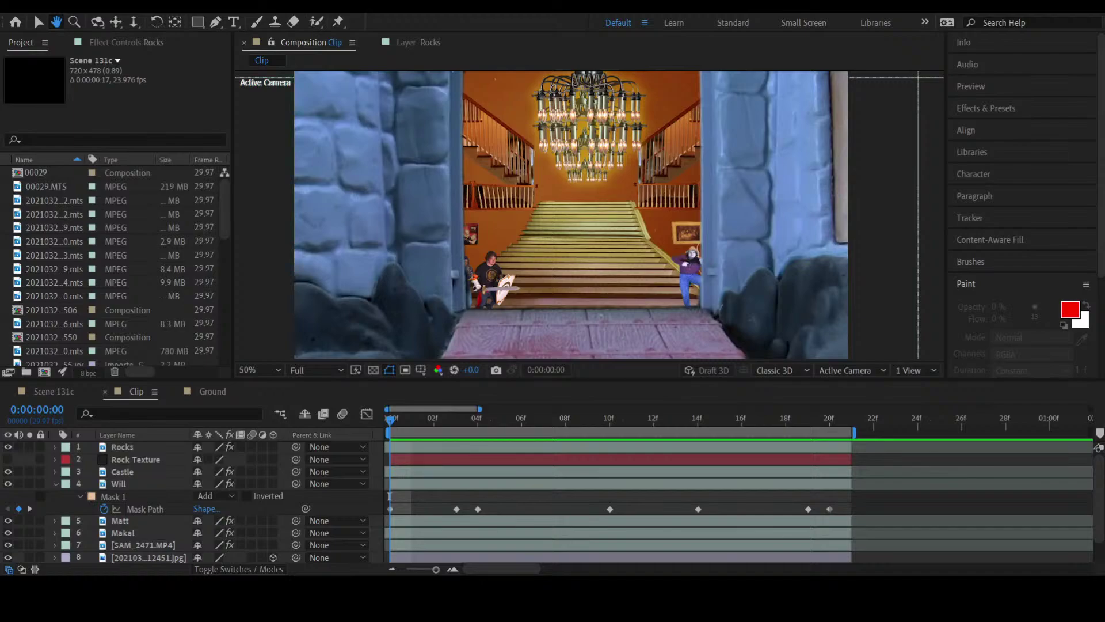
key("space")
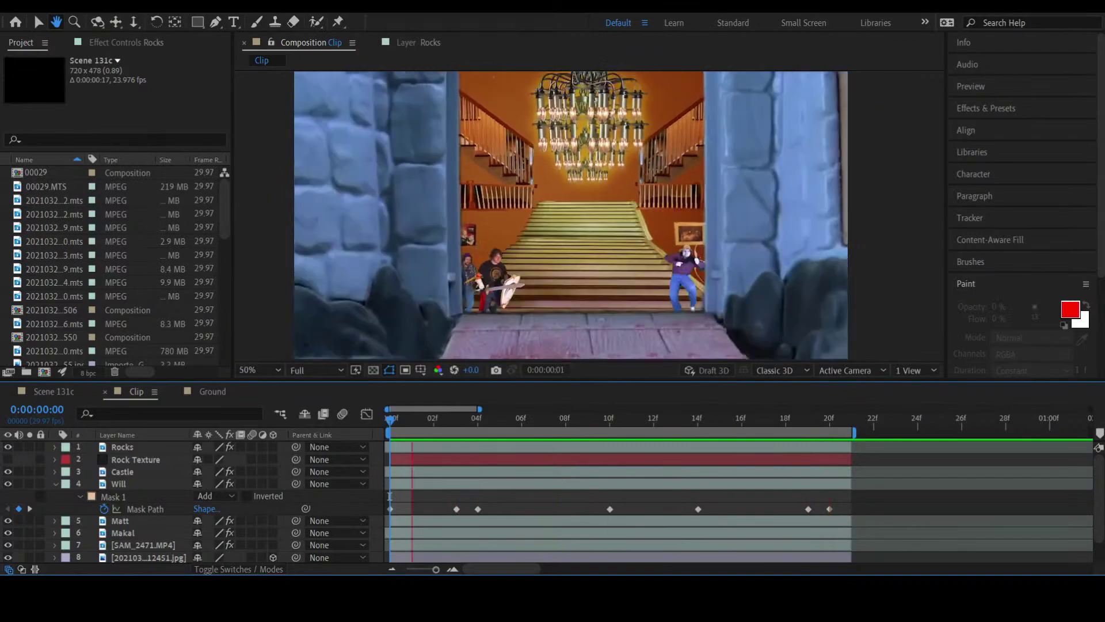
key("space")
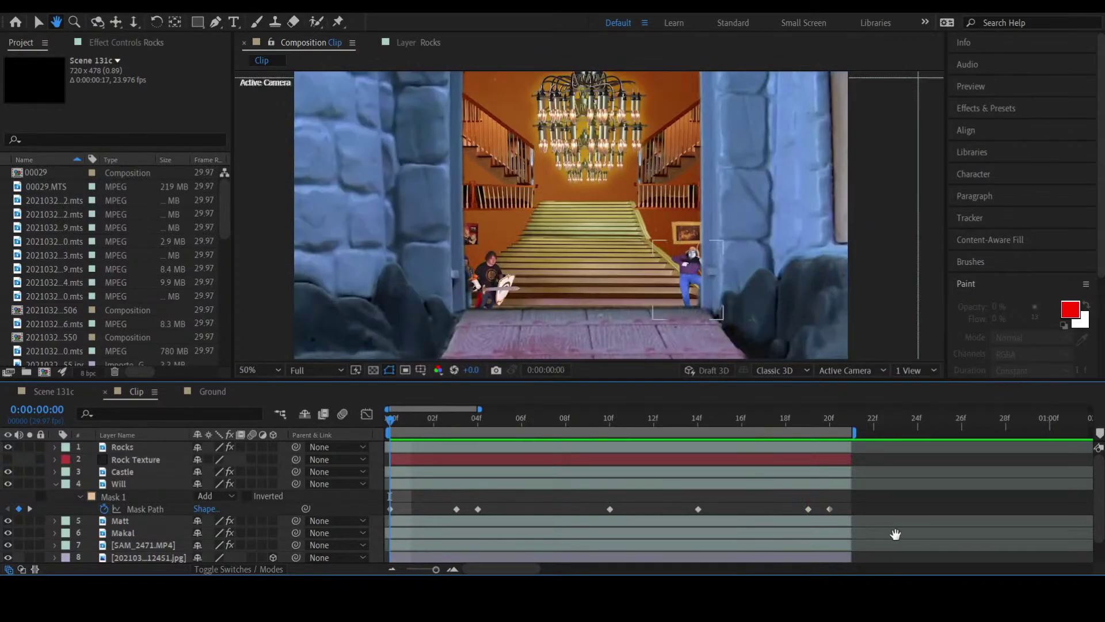
Step: Examine the four characters against the staircase and chandelier at individual frames up to frame 20, finishing on frame 19
left_click_drag(614, 424, 412, 507)
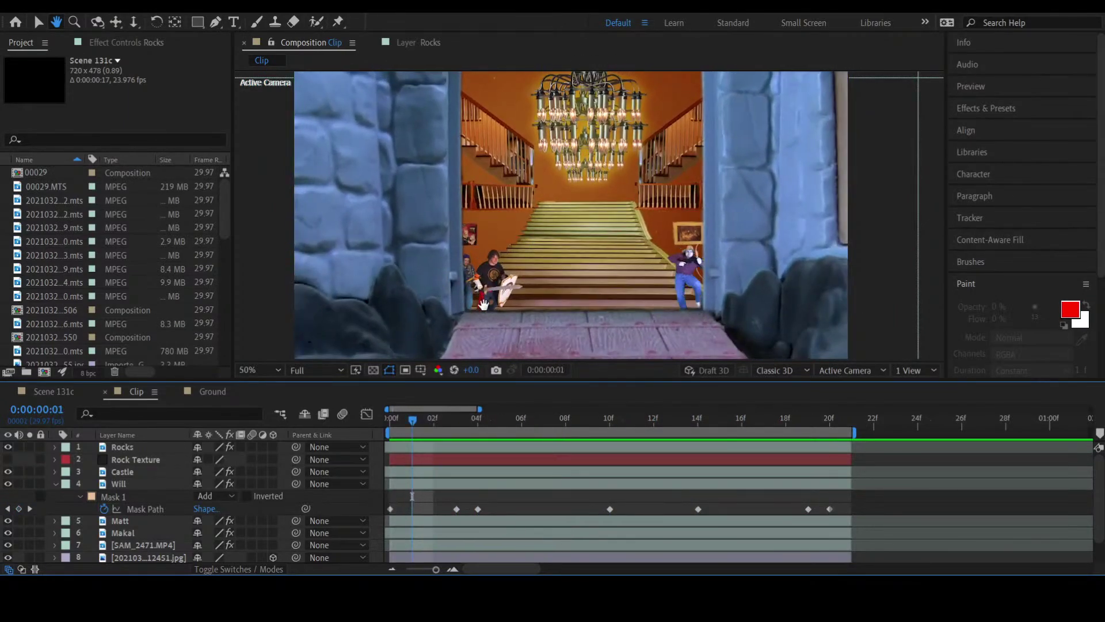
left_click_drag(579, 418, 808, 416)
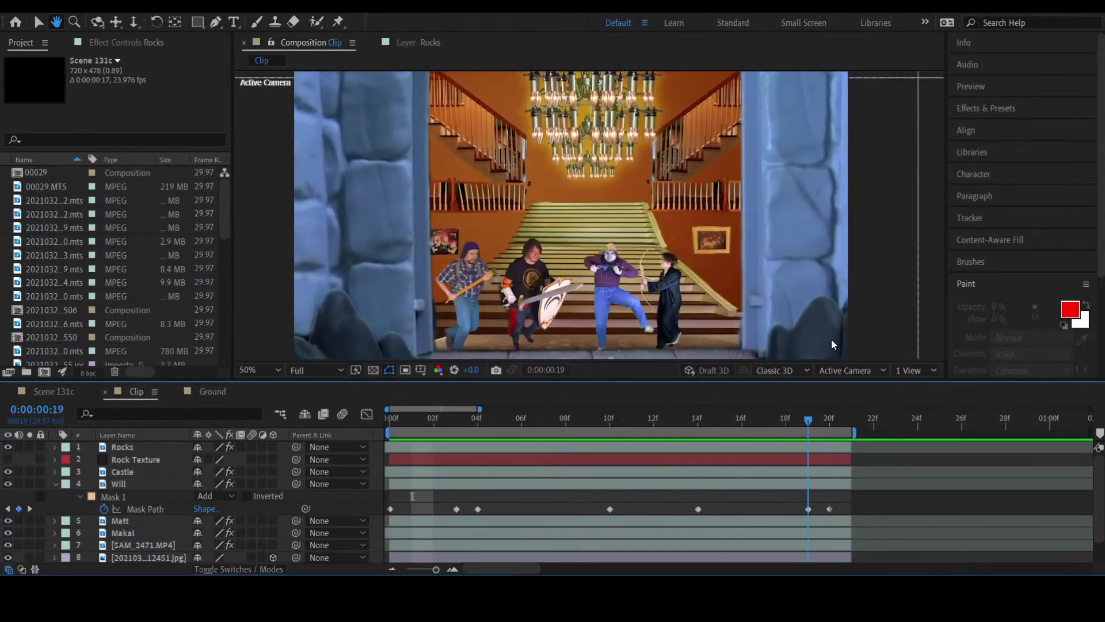
key("Page_Down")
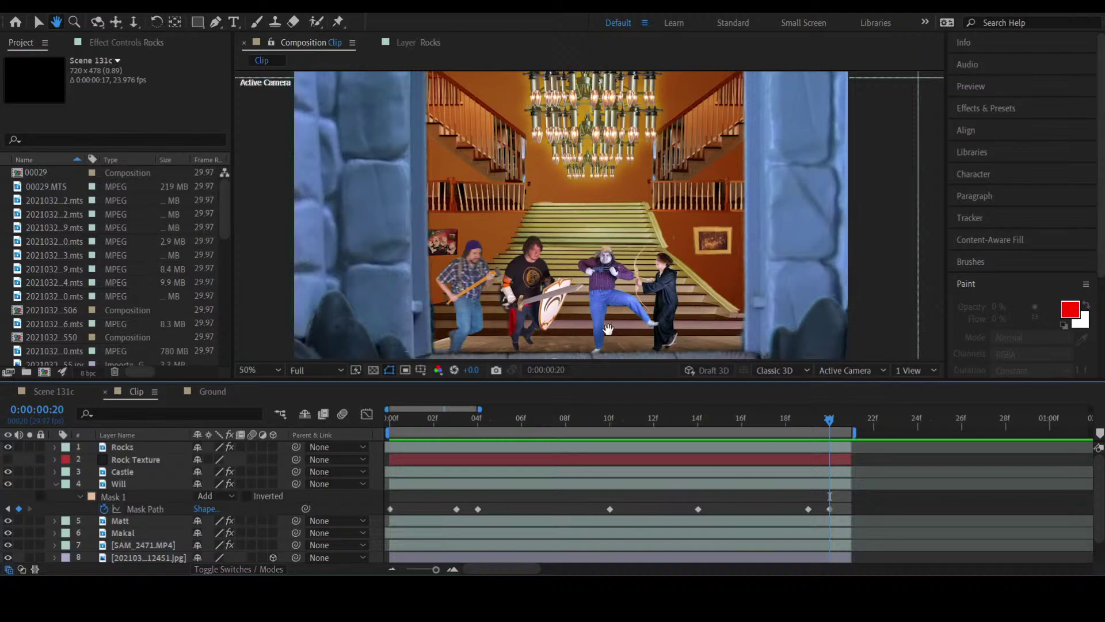
left_click(677, 426)
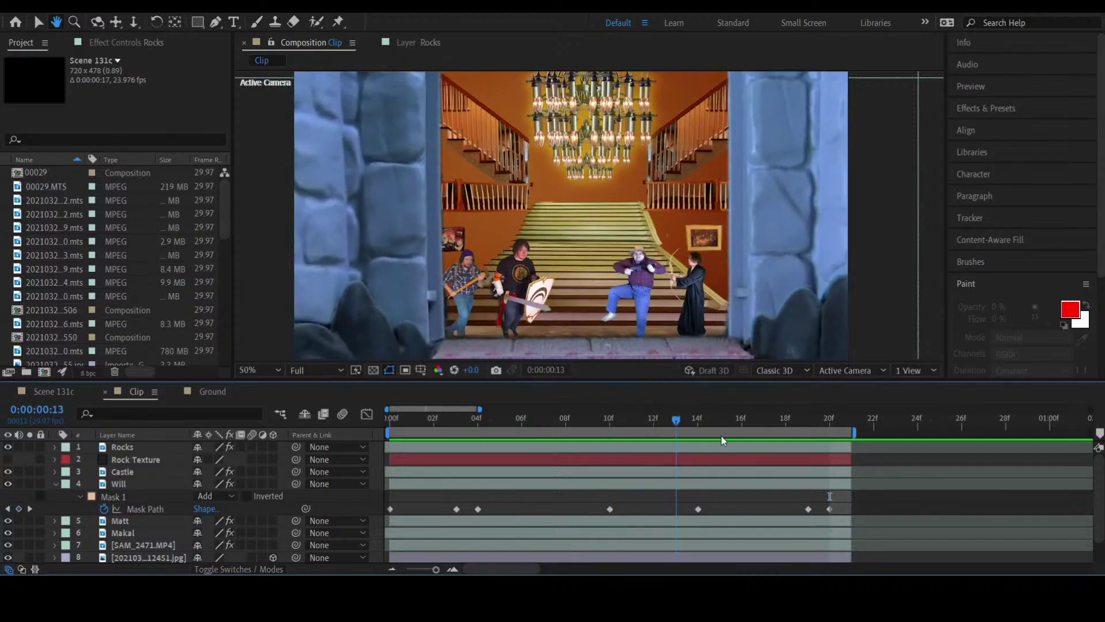
key("space")
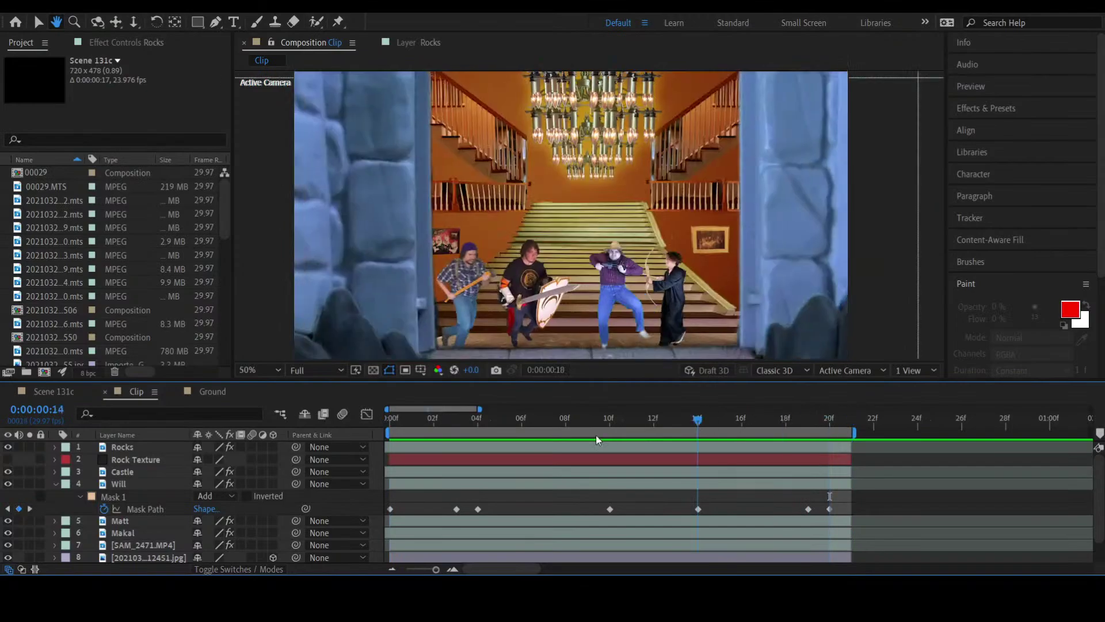
left_click_drag(595, 435, 762, 427)
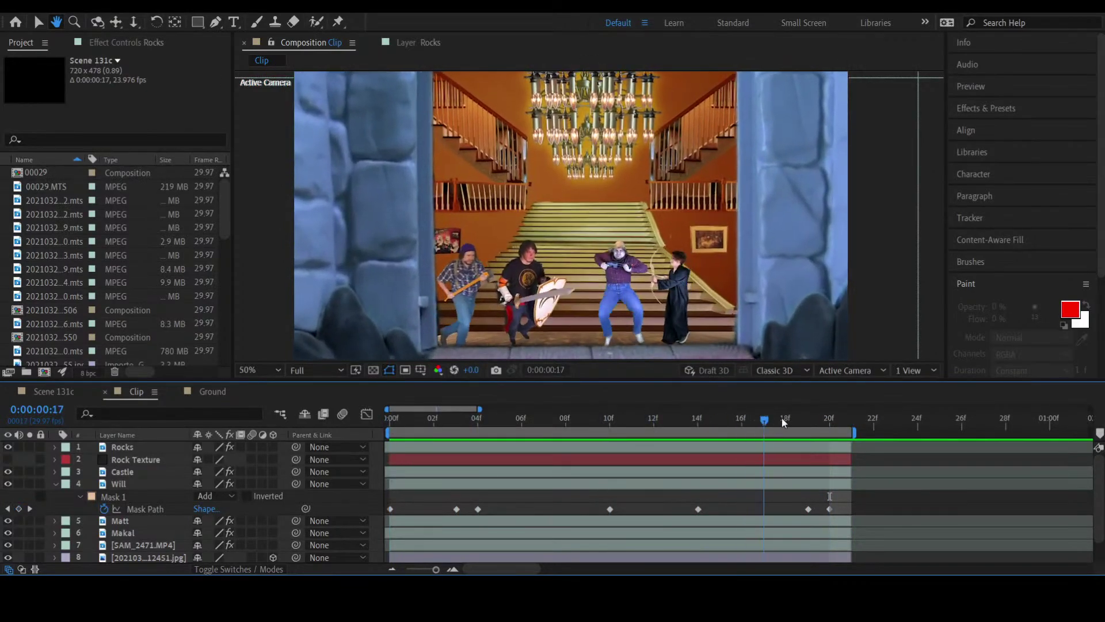
left_click(799, 426)
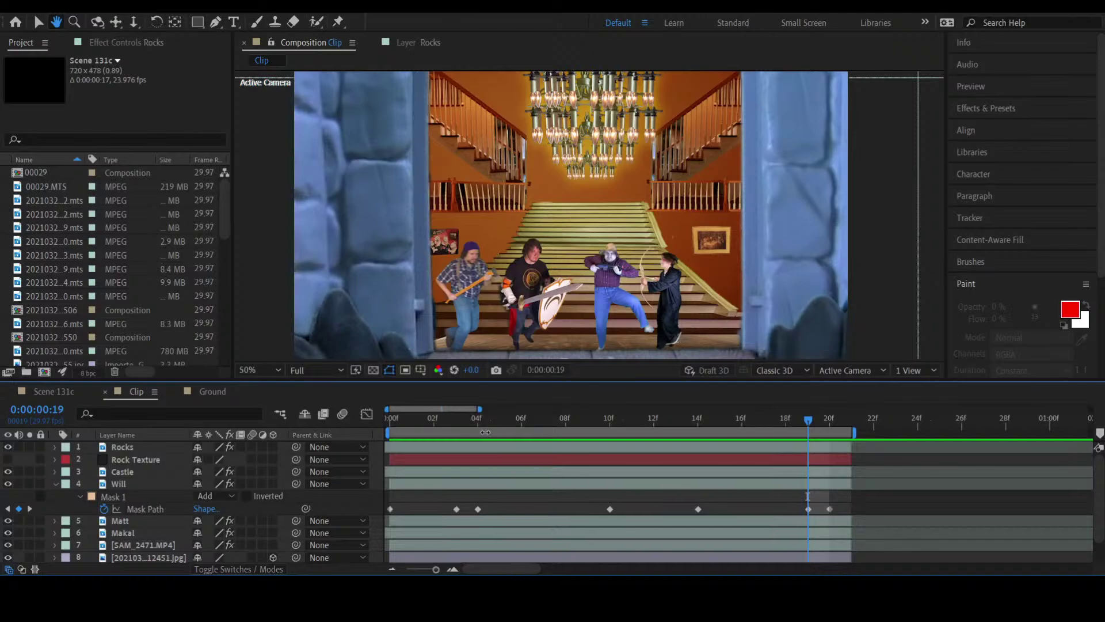
Step: Return to the first frame and preview the finished castle scene several times
left_click_drag(457, 425, 435, 498)
left_click_drag(515, 505, 350, 506)
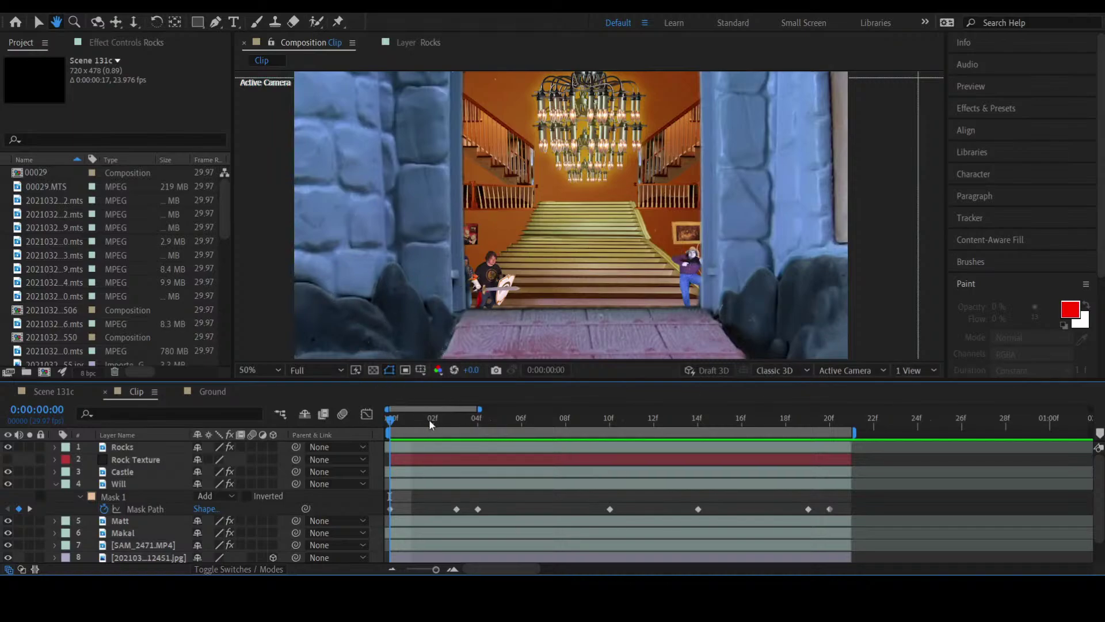
key("space")
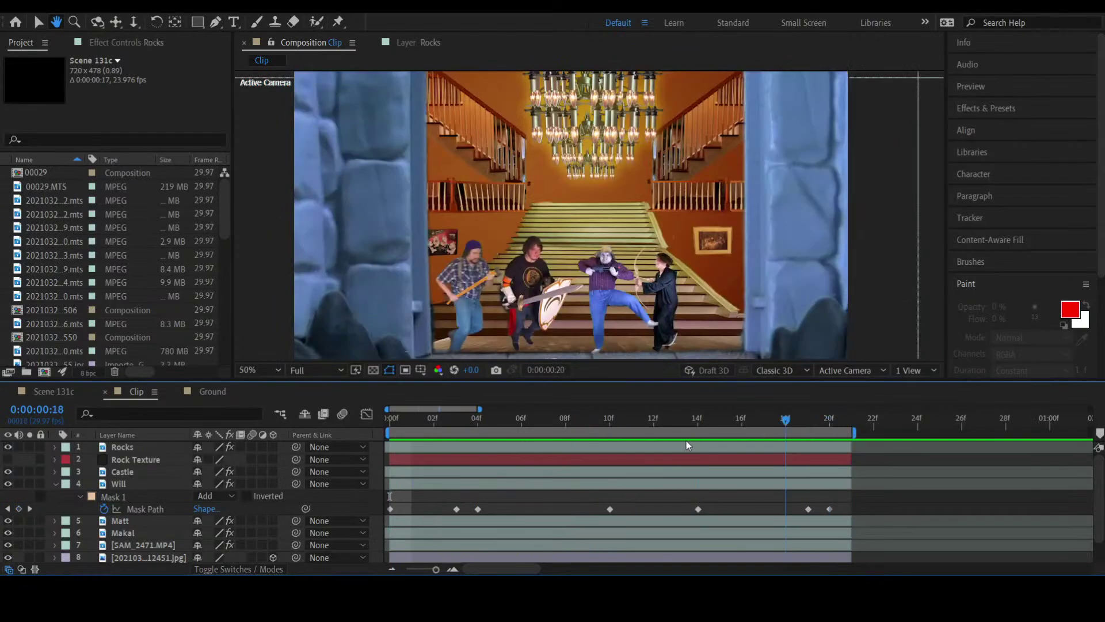
key("space")
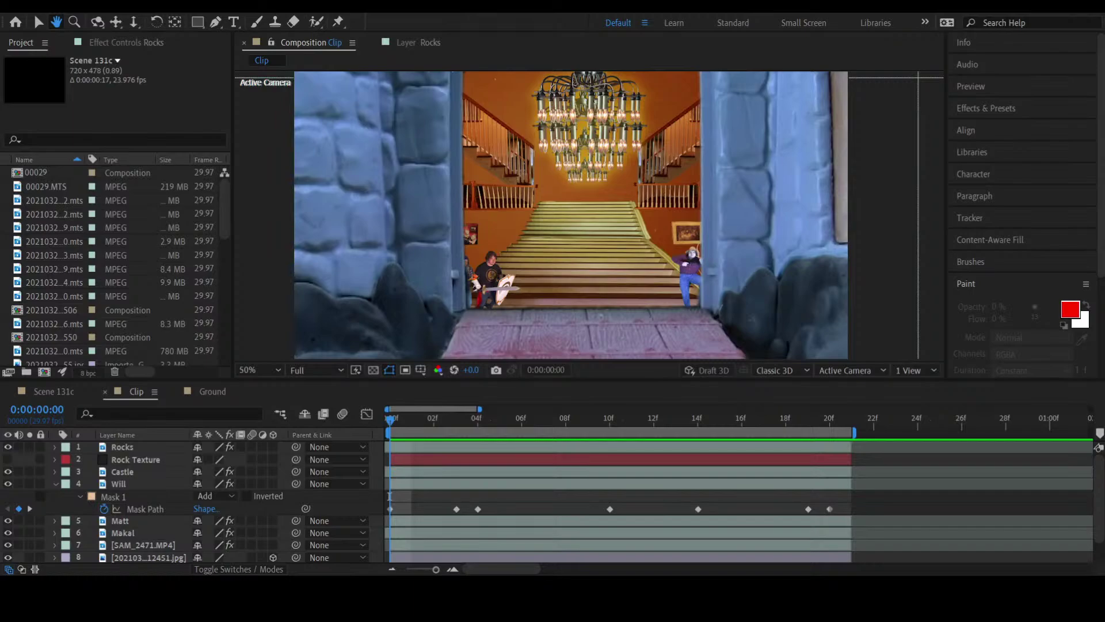
left_click(390, 496)
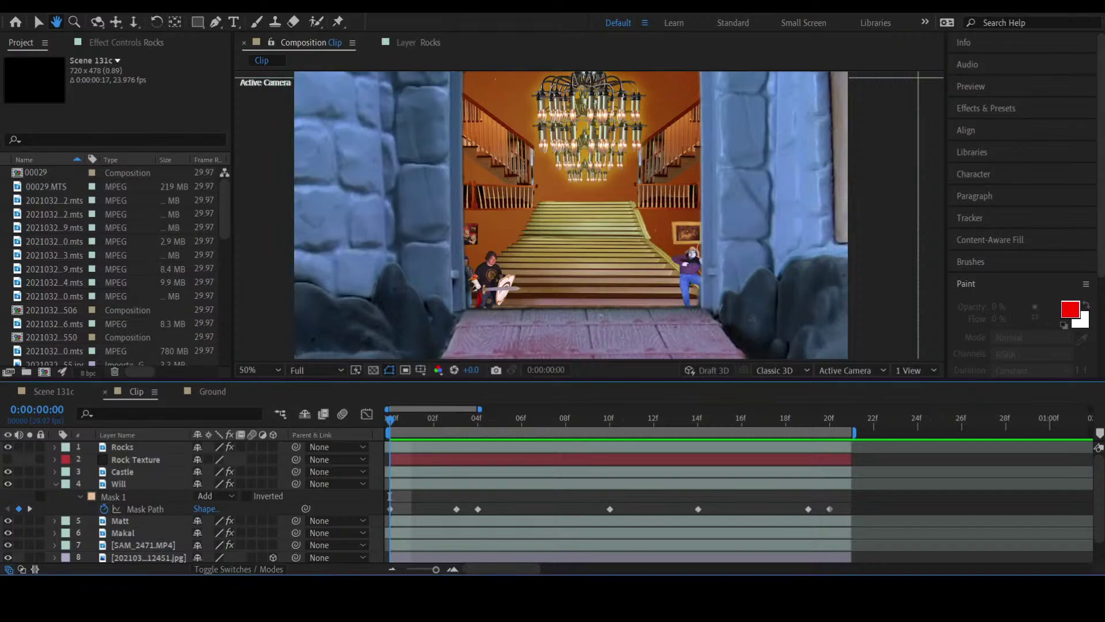
key("space")
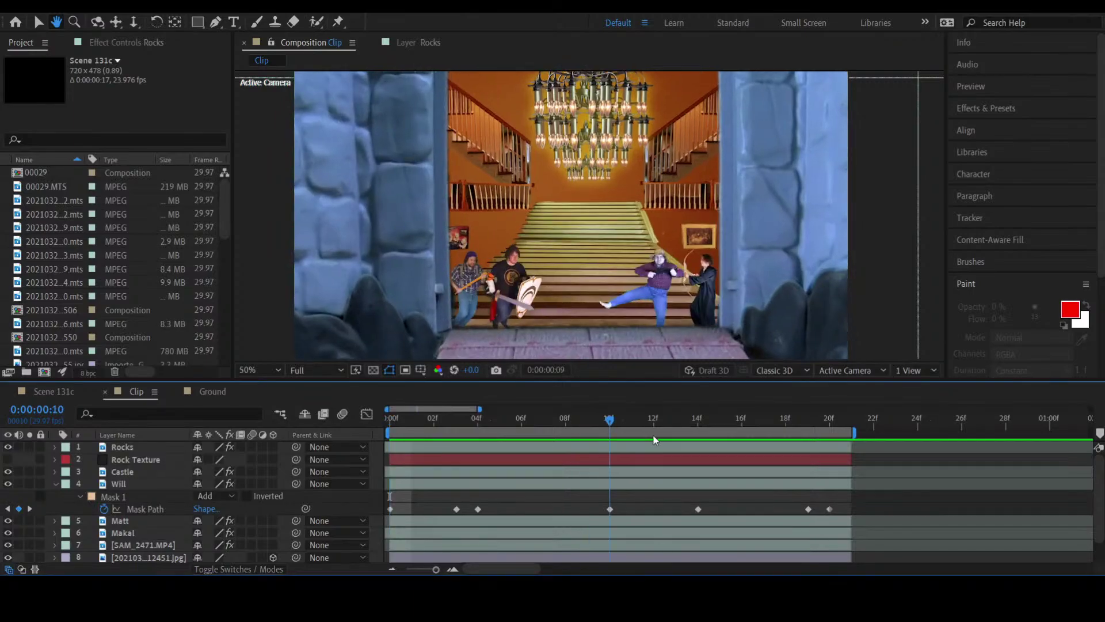
key("space")
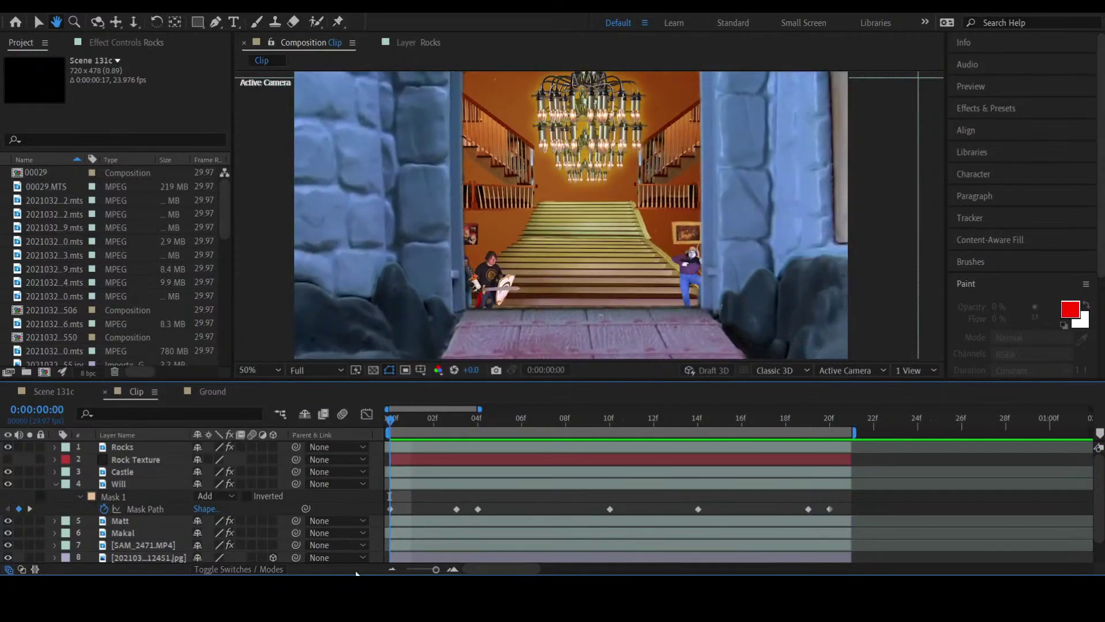
key("space")
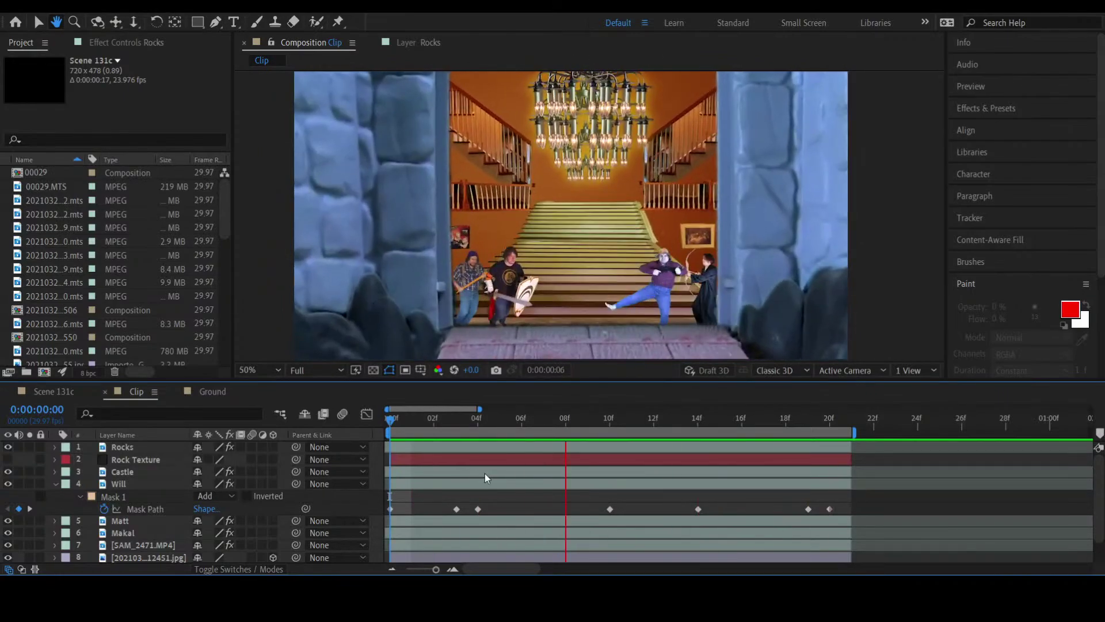
Step: Preview the castle scene once more and examine the staircase hall and glowing chandelier at 100% magnification on the first frame
key("space")
key("space")
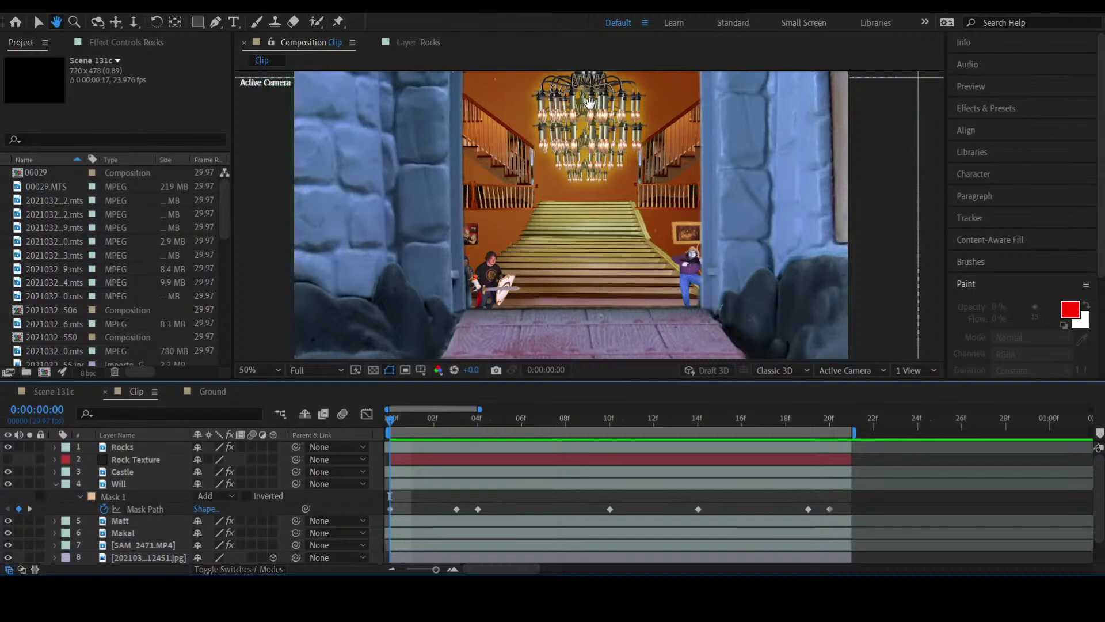
scroll(587, 203, "down", 2)
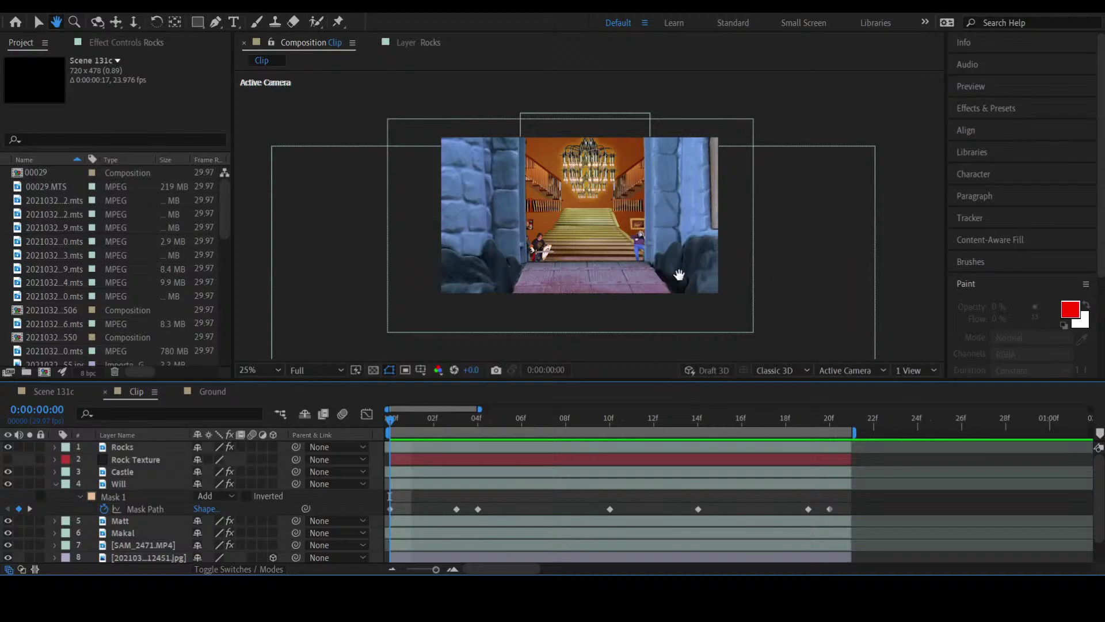
key("period")
key("period")
key("period")
key("period")
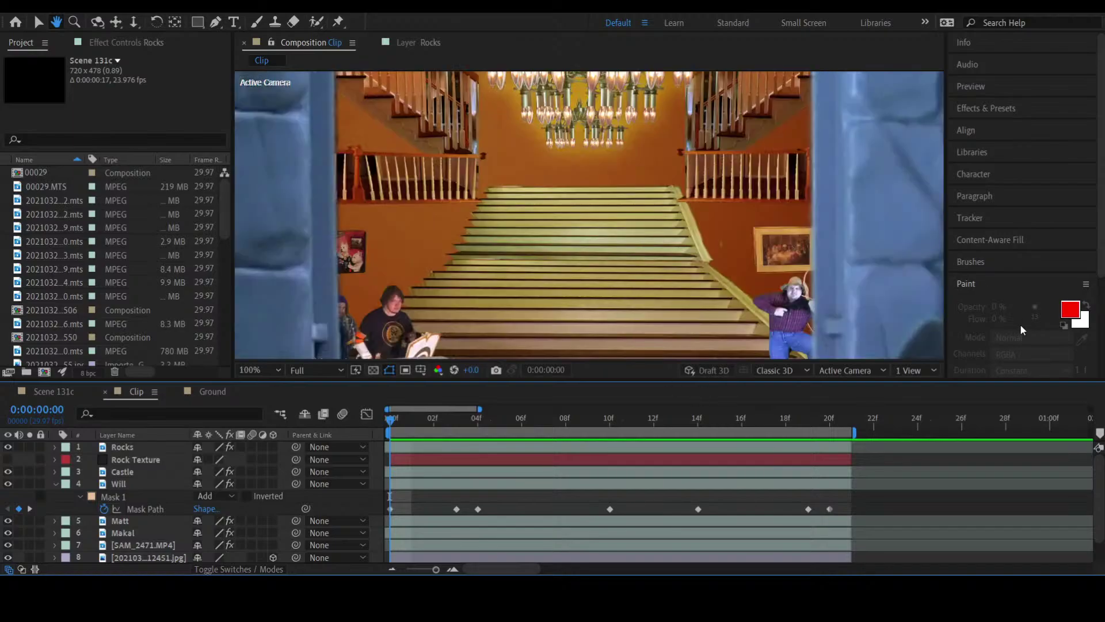
left_click_drag(823, 227, 820, 403)
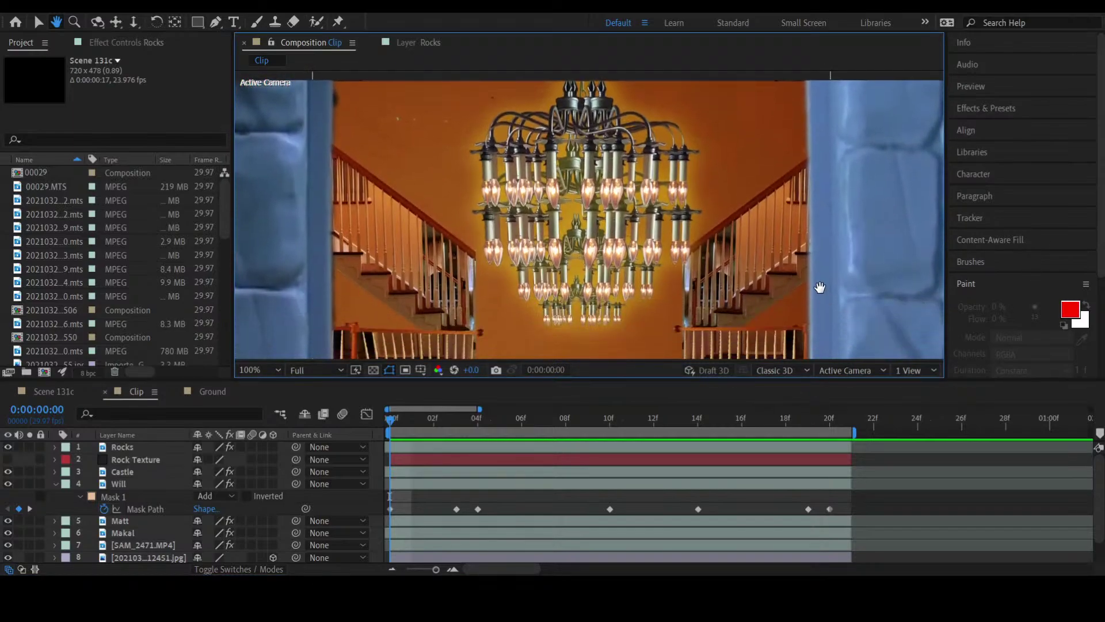
Step: Compare the chandelier and upper staircases at 100% magnification with the whole doorway scene at 50% and 25%
key("comma")
key("comma")
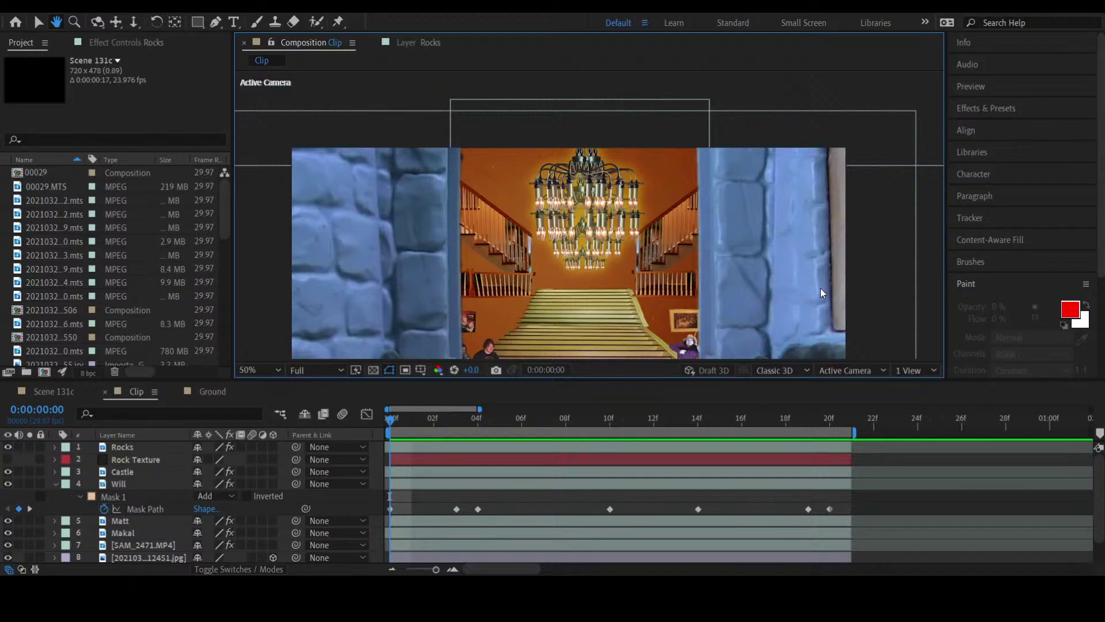
key("period")
key("period")
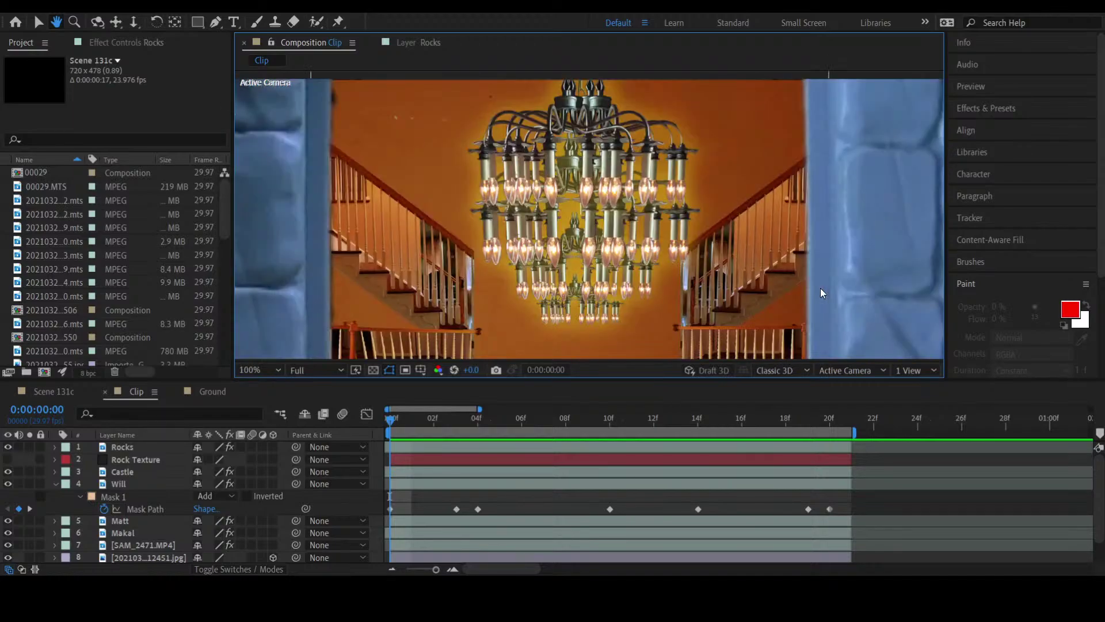
key("period")
key("comma")
key("comma")
key("comma")
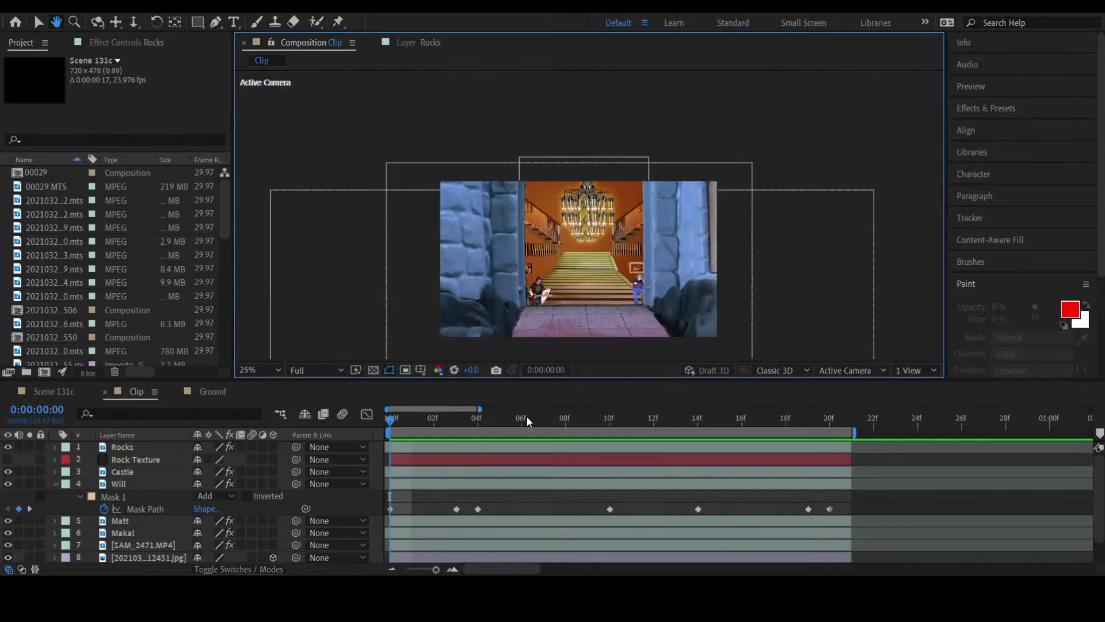
key("period")
key("period")
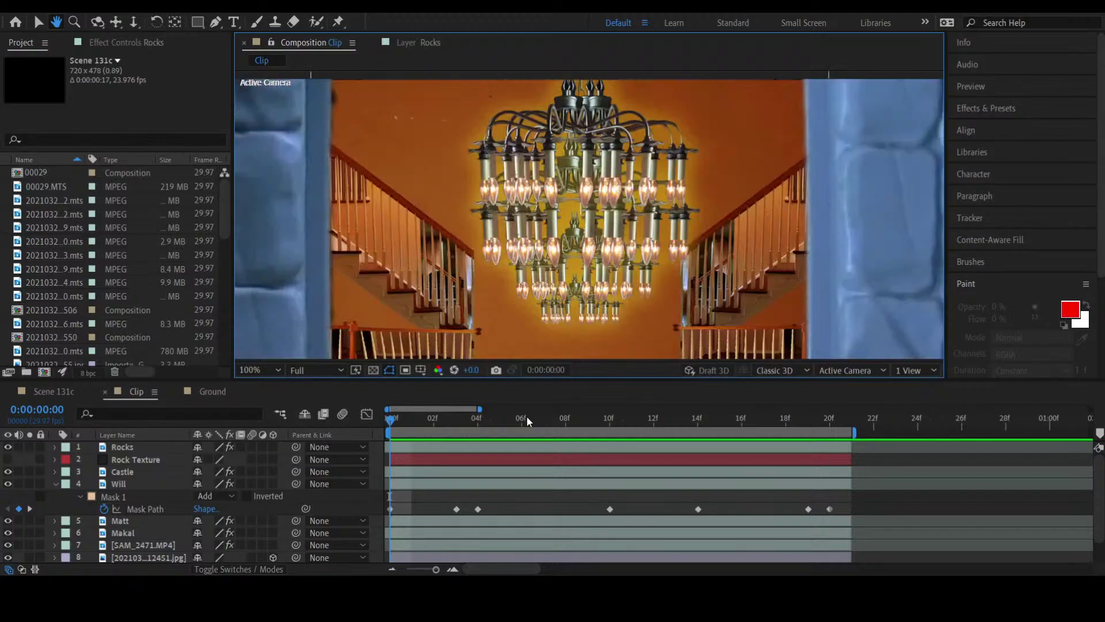
key("comma")
key("comma")
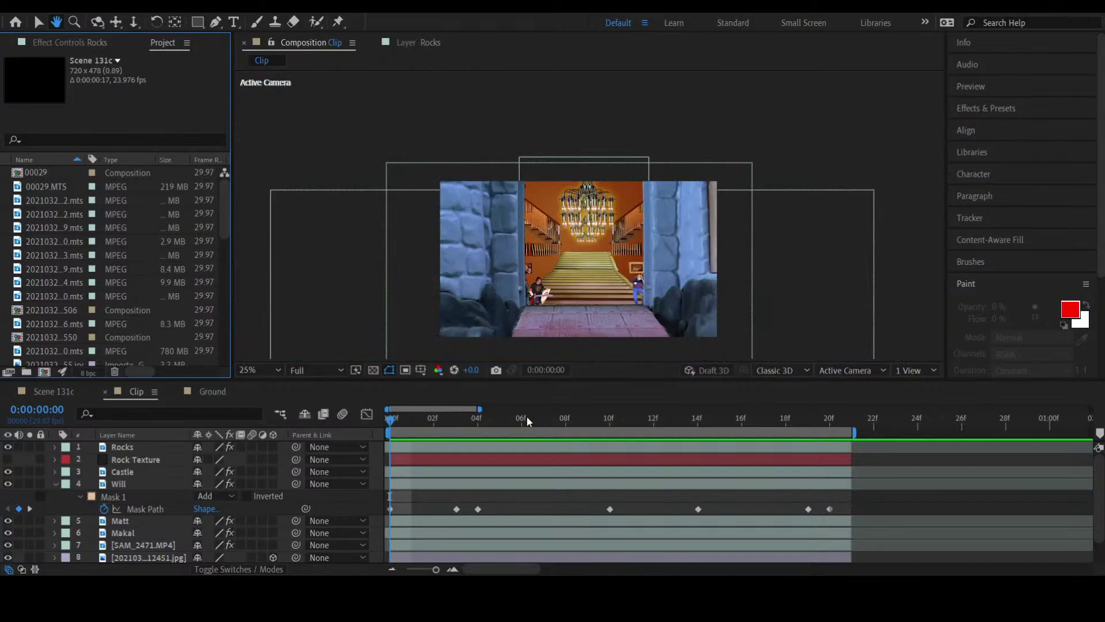
Step: Check the doorway scene at frame 3 at 50% magnification and return to the first frame with the castle centred
left_click_drag(520, 282, 494, 254)
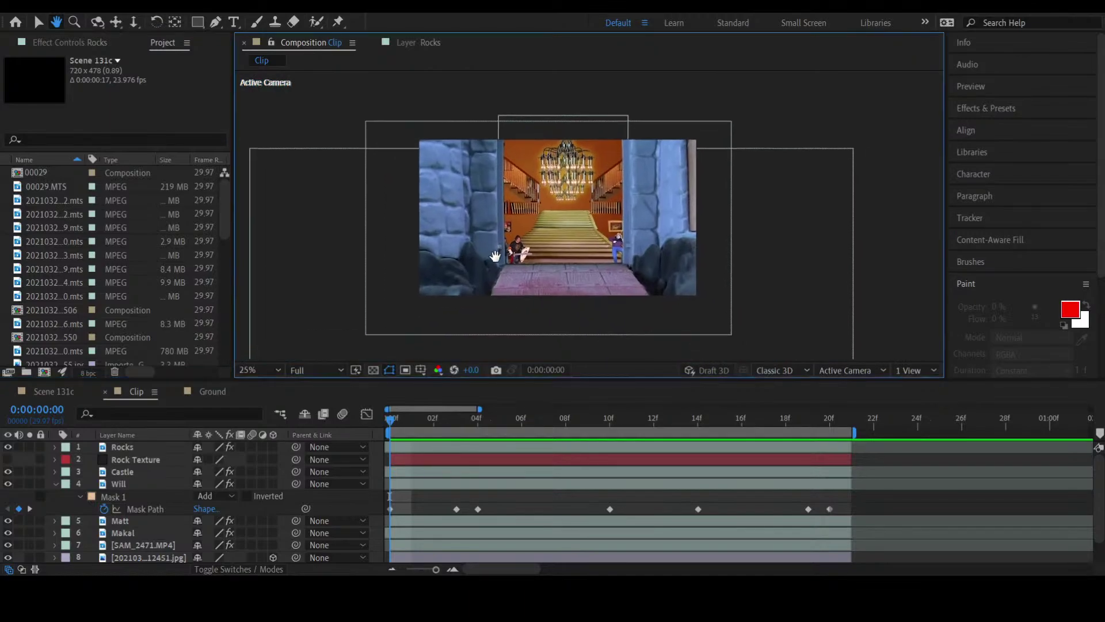
key("period")
left_click(456, 418)
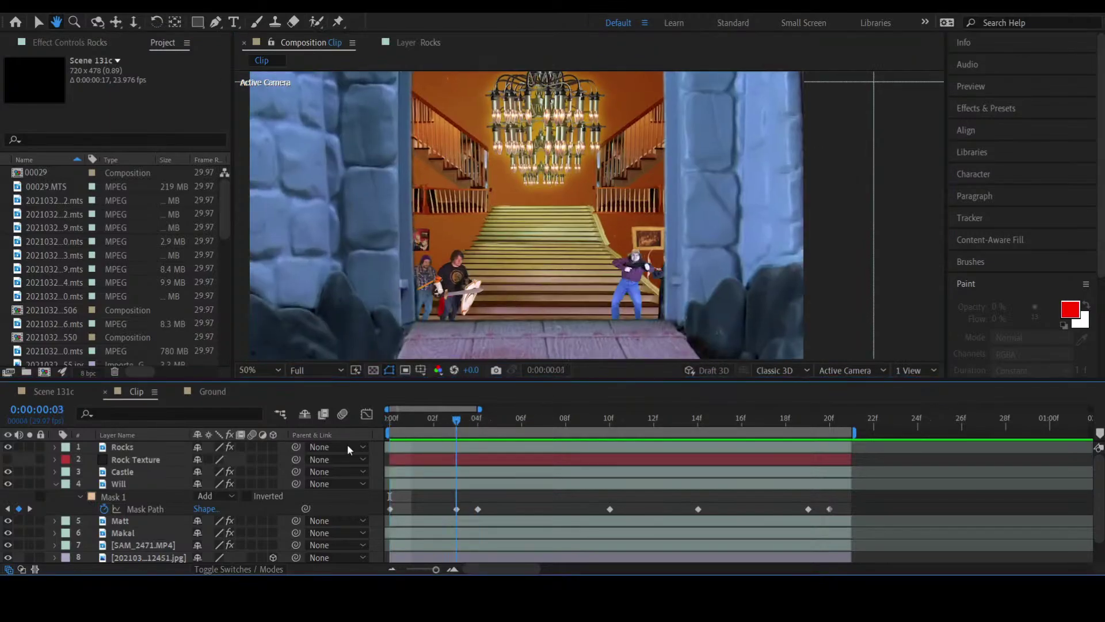
key("Home")
left_click(731, 305)
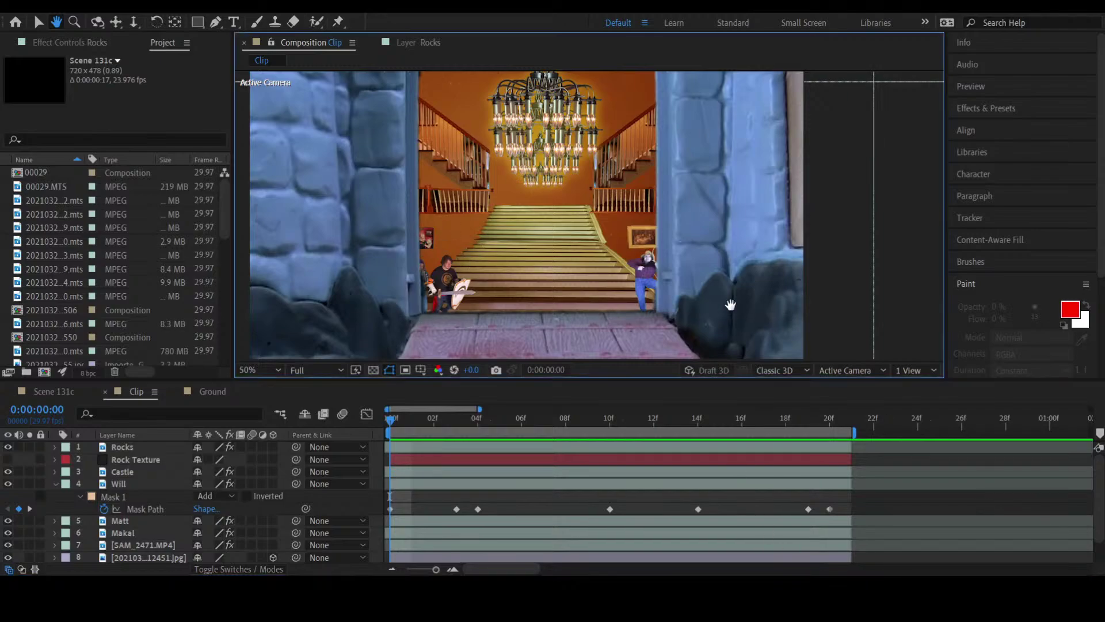
left_click_drag(730, 305, 786, 293)
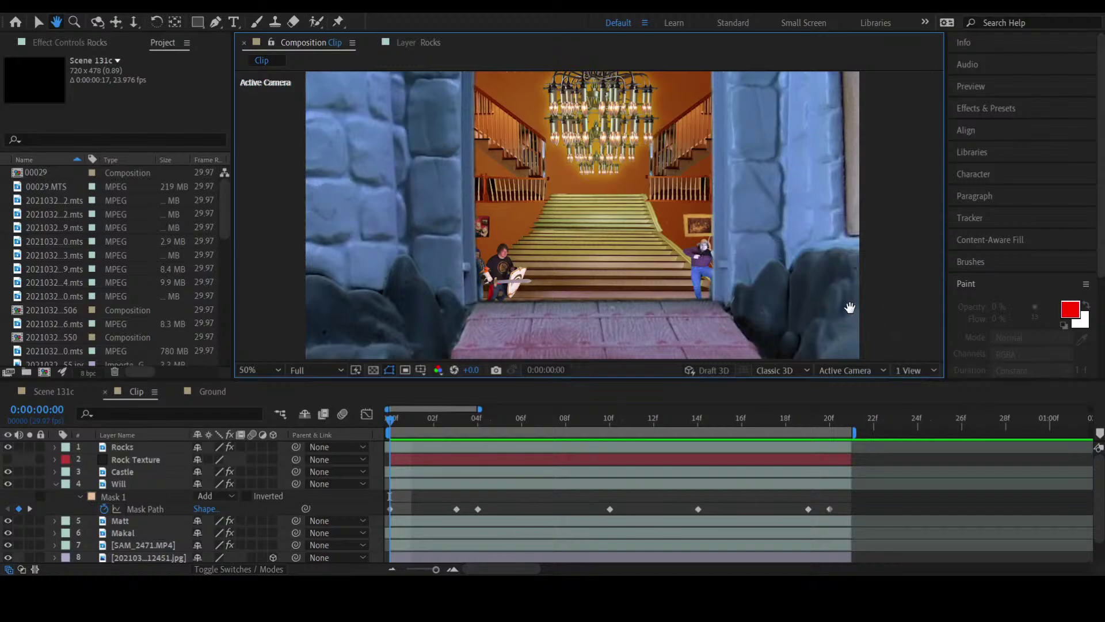
Step: Play the clip again, return to the first frame at 25% magnification and switch to the Selection tool
key("space")
key("space")
key("space")
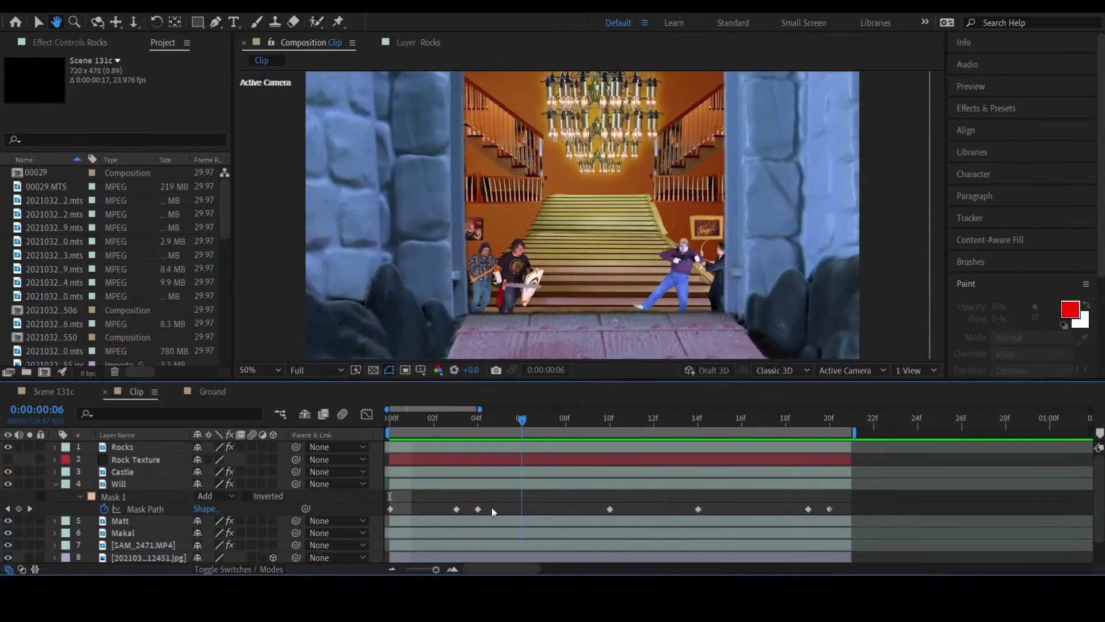
key("space")
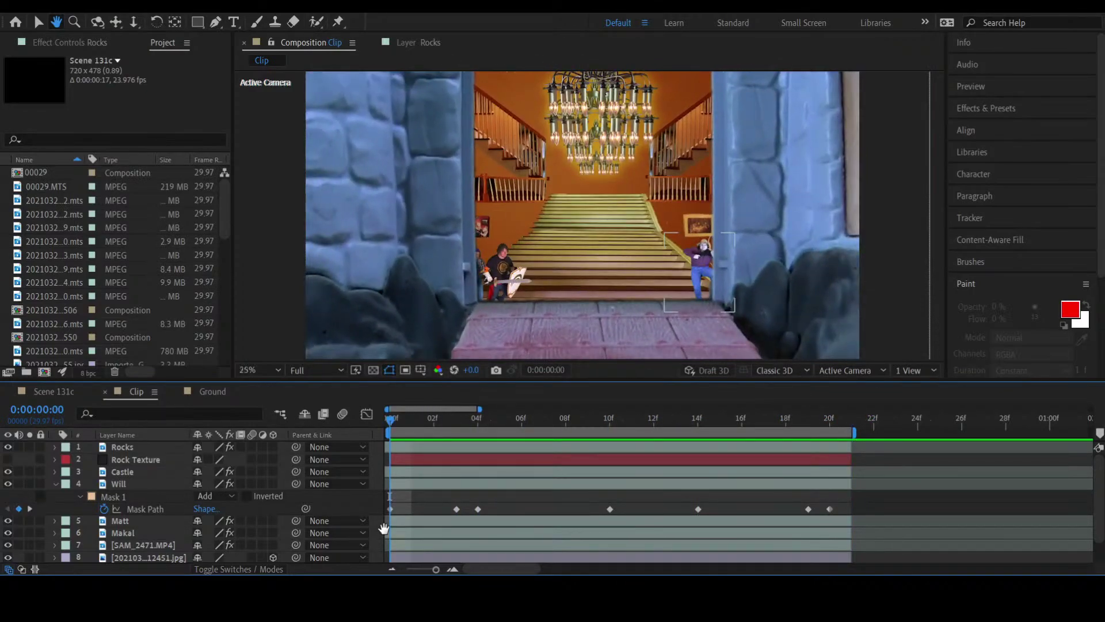
left_click(907, 303)
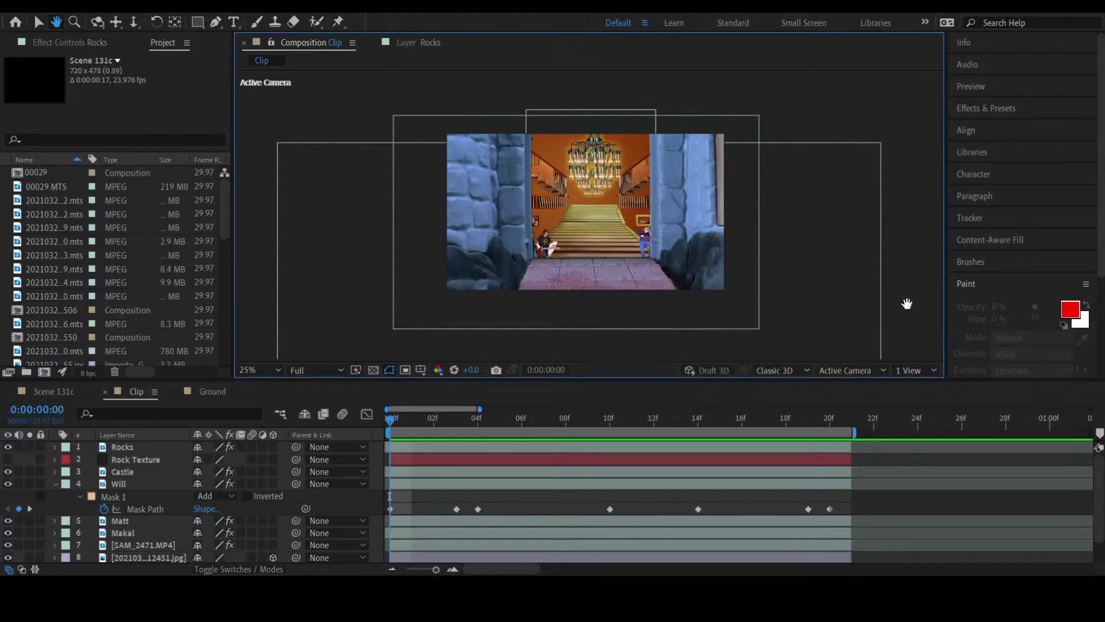
key("v")
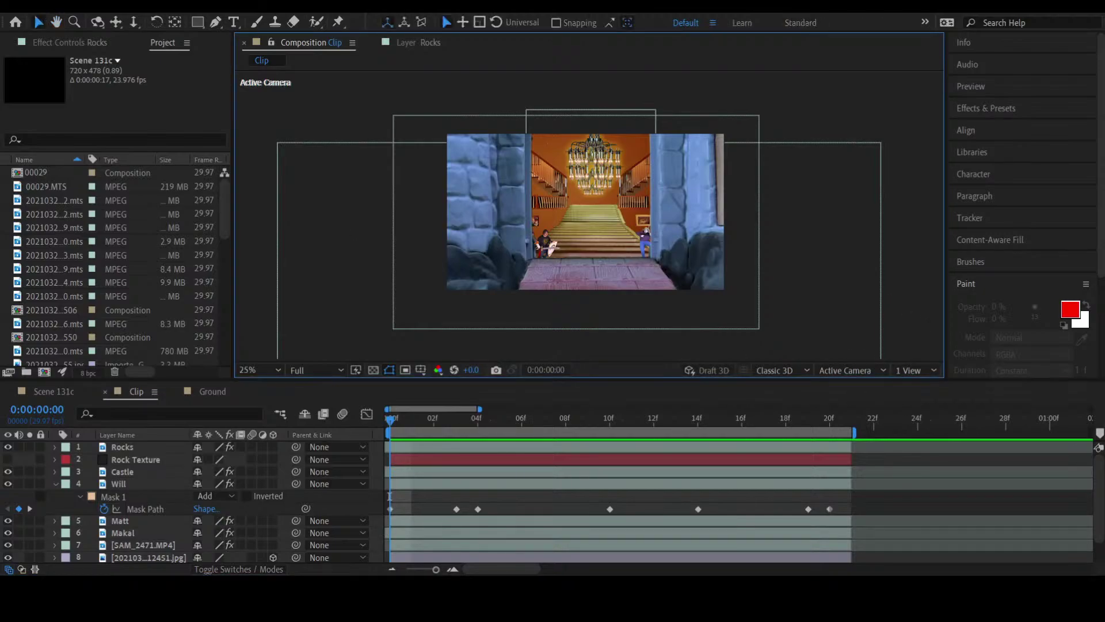